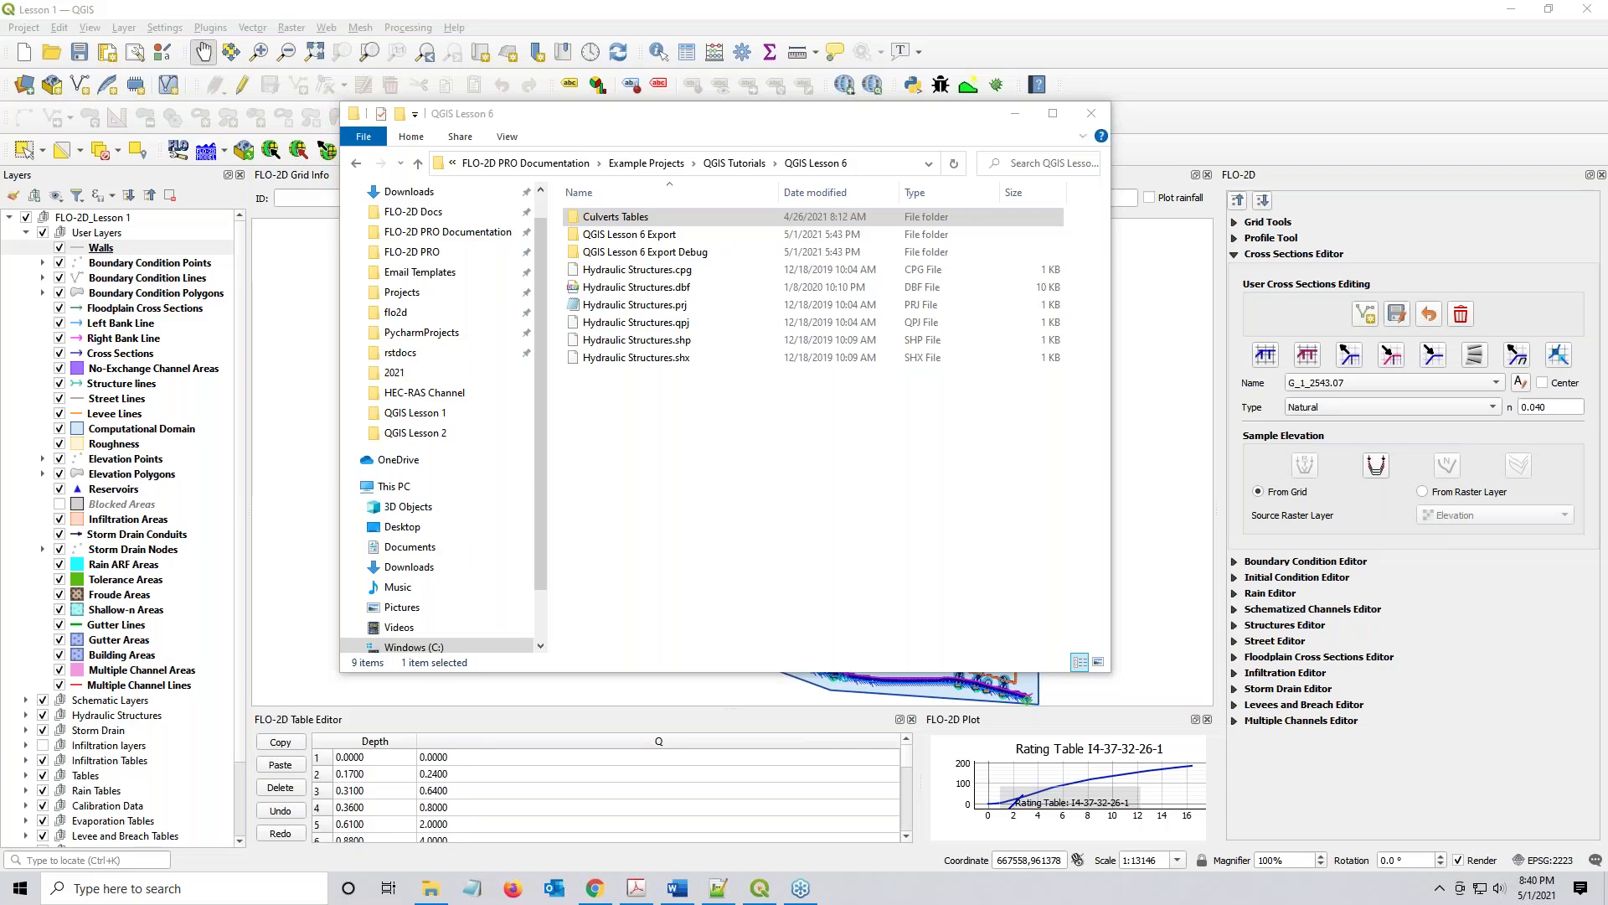
Check the Culverts Tables folder, select Hydraulic Structures.shp in QGIS Lesson 6, and move Explorer aside
{"action": "double_click", "coordinate": [643, 221]}
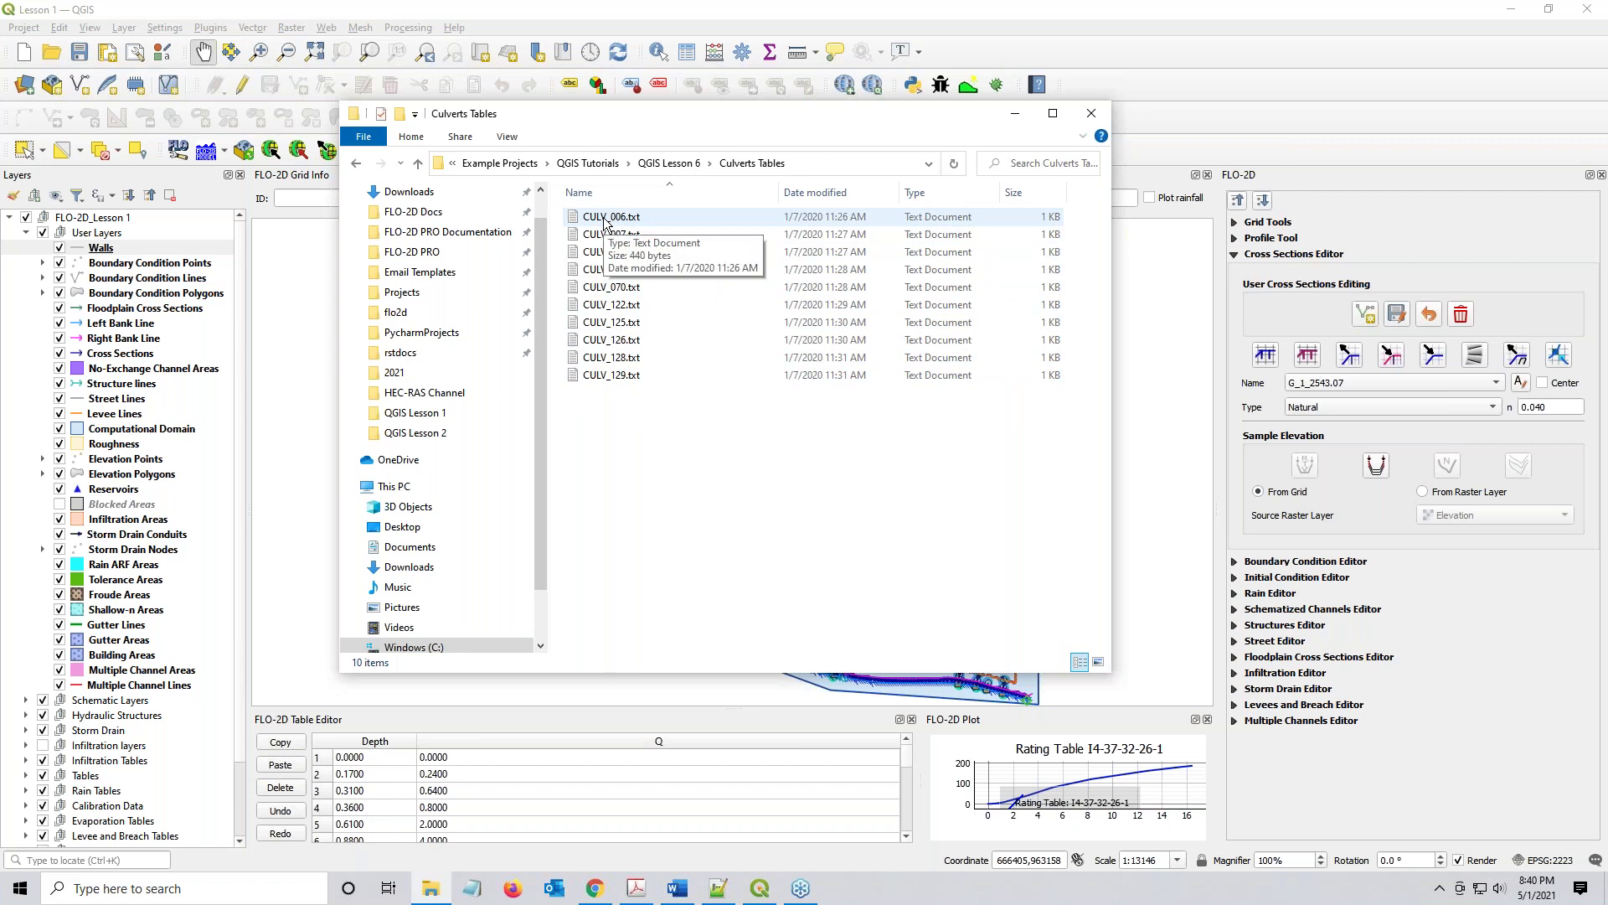
{"action": "left_click", "coordinate": [694, 165]}
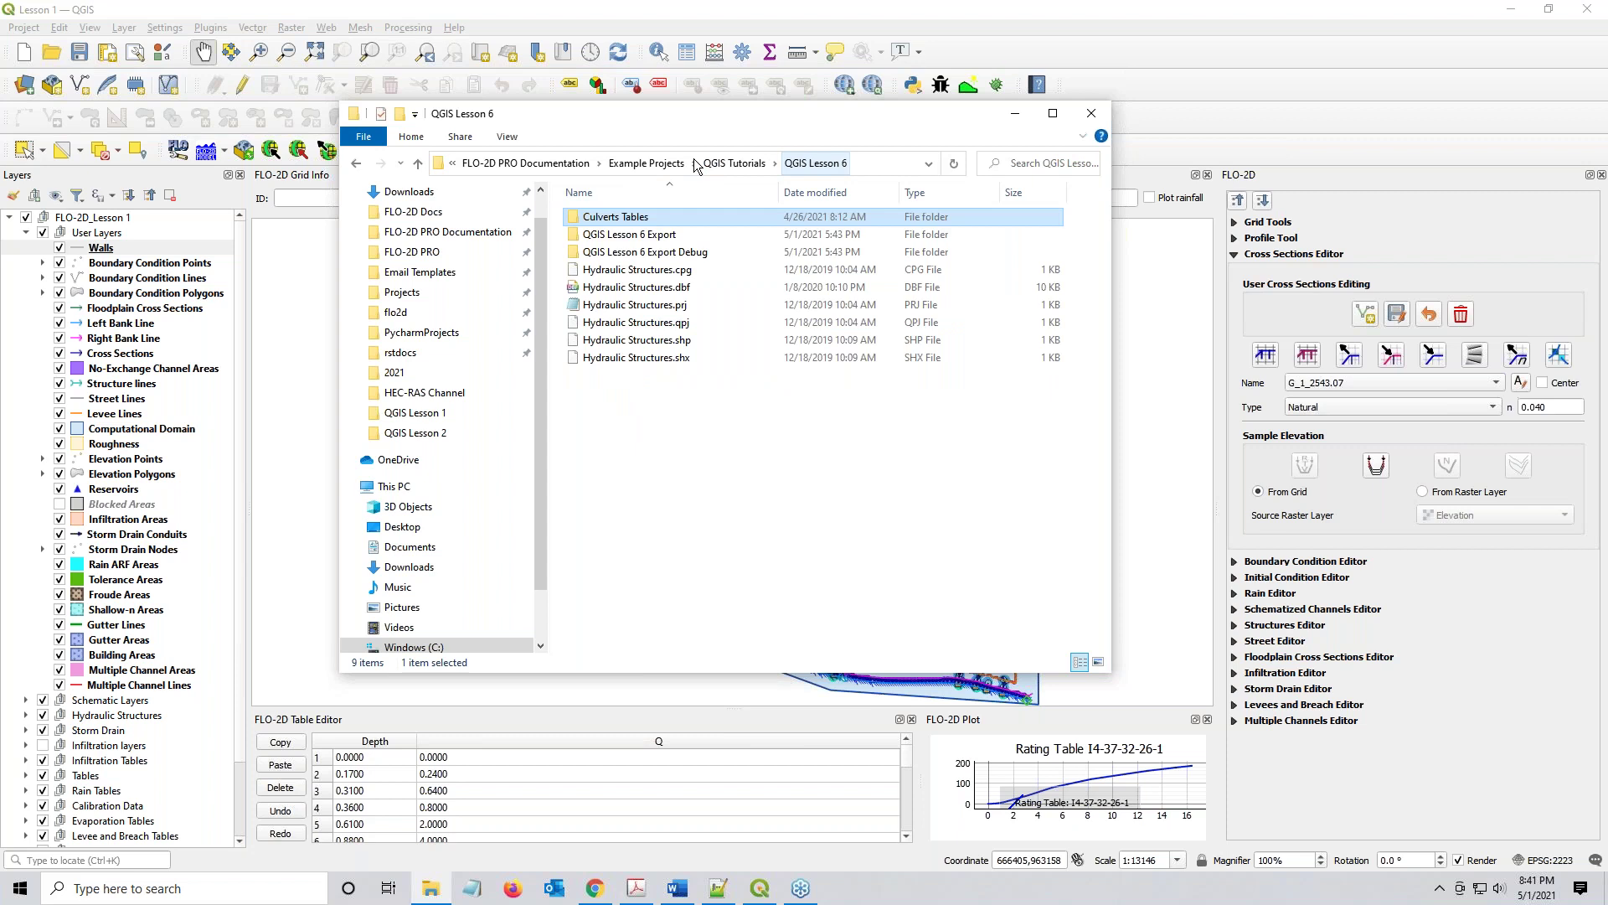
{"action": "left_click", "coordinate": [668, 252]}
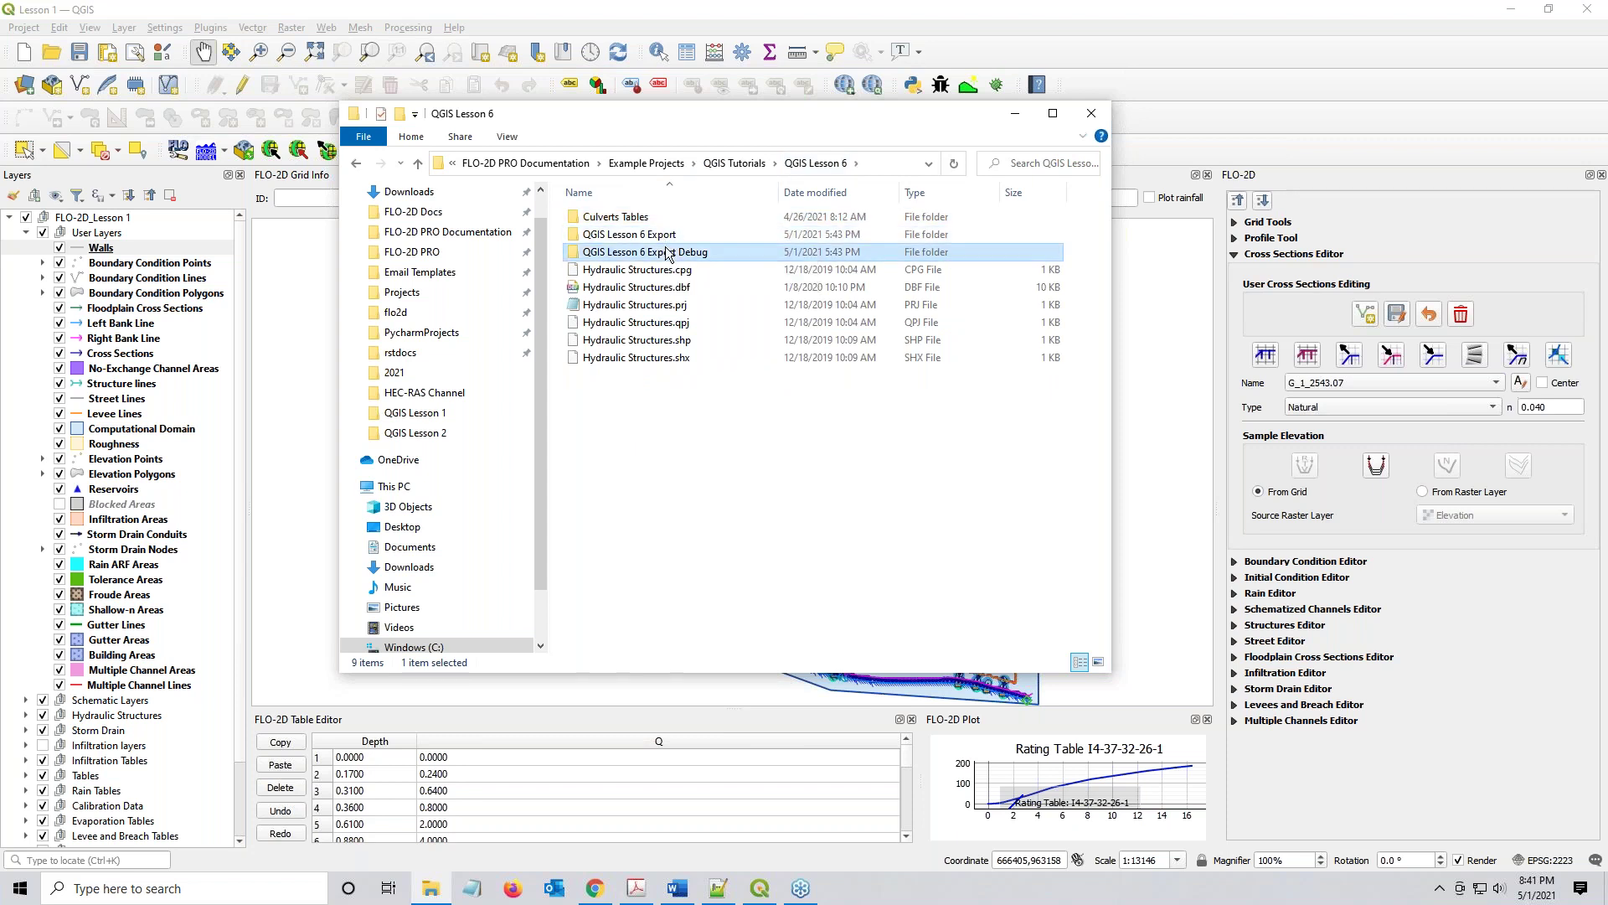
{"action": "left_click", "coordinate": [675, 344]}
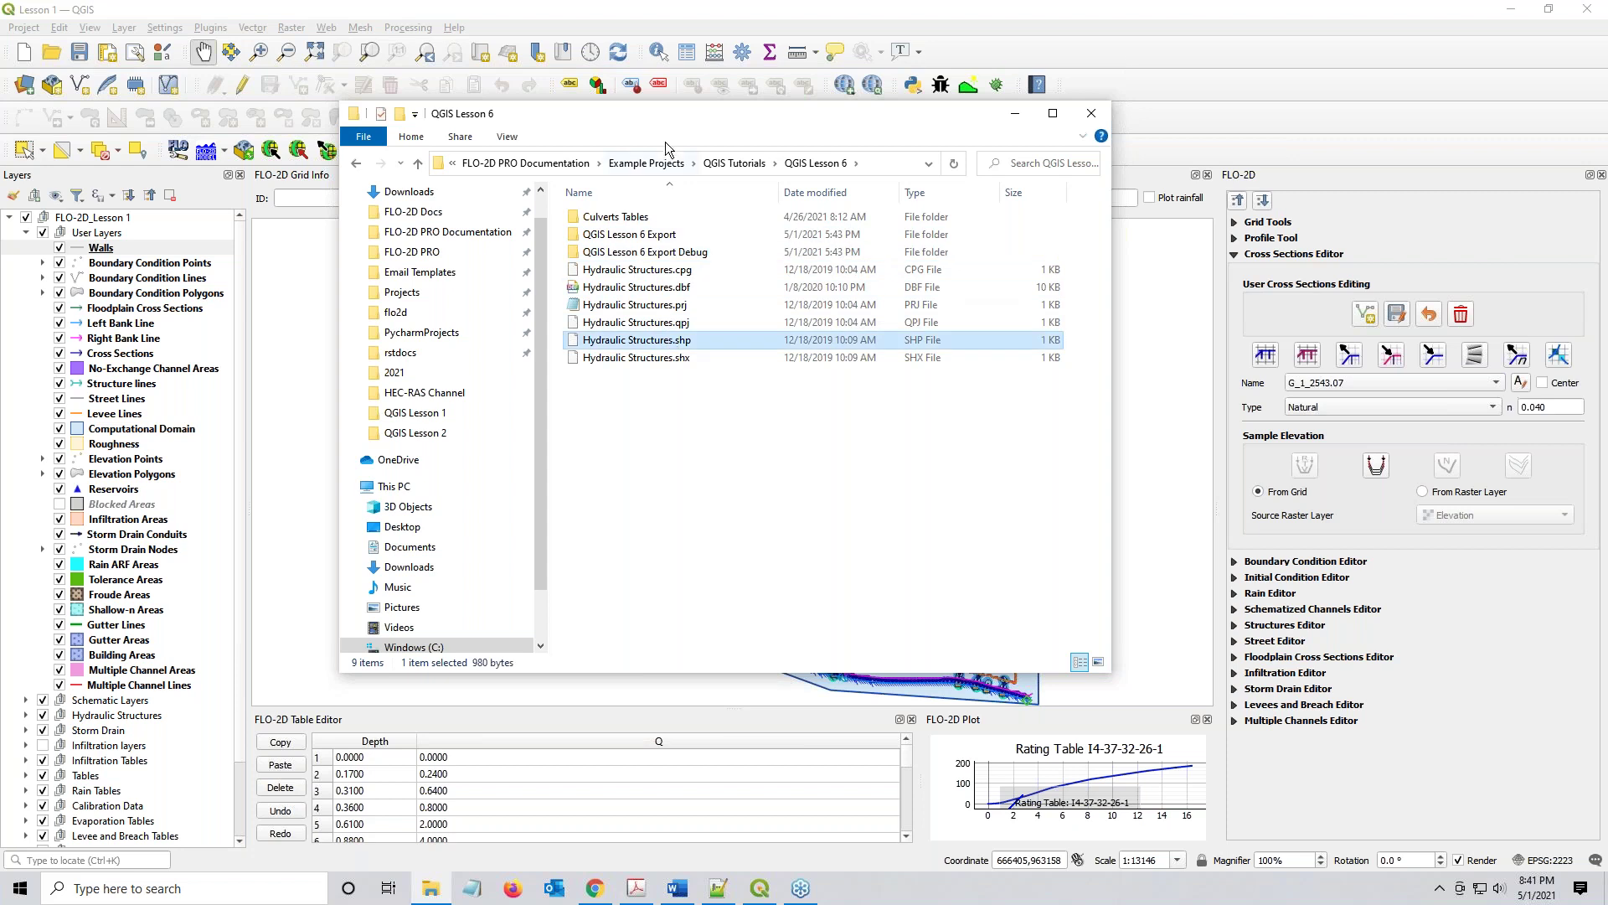
{"action": "left_click_drag", "start_coordinate": [670, 122], "coordinate": [1384, 135]}
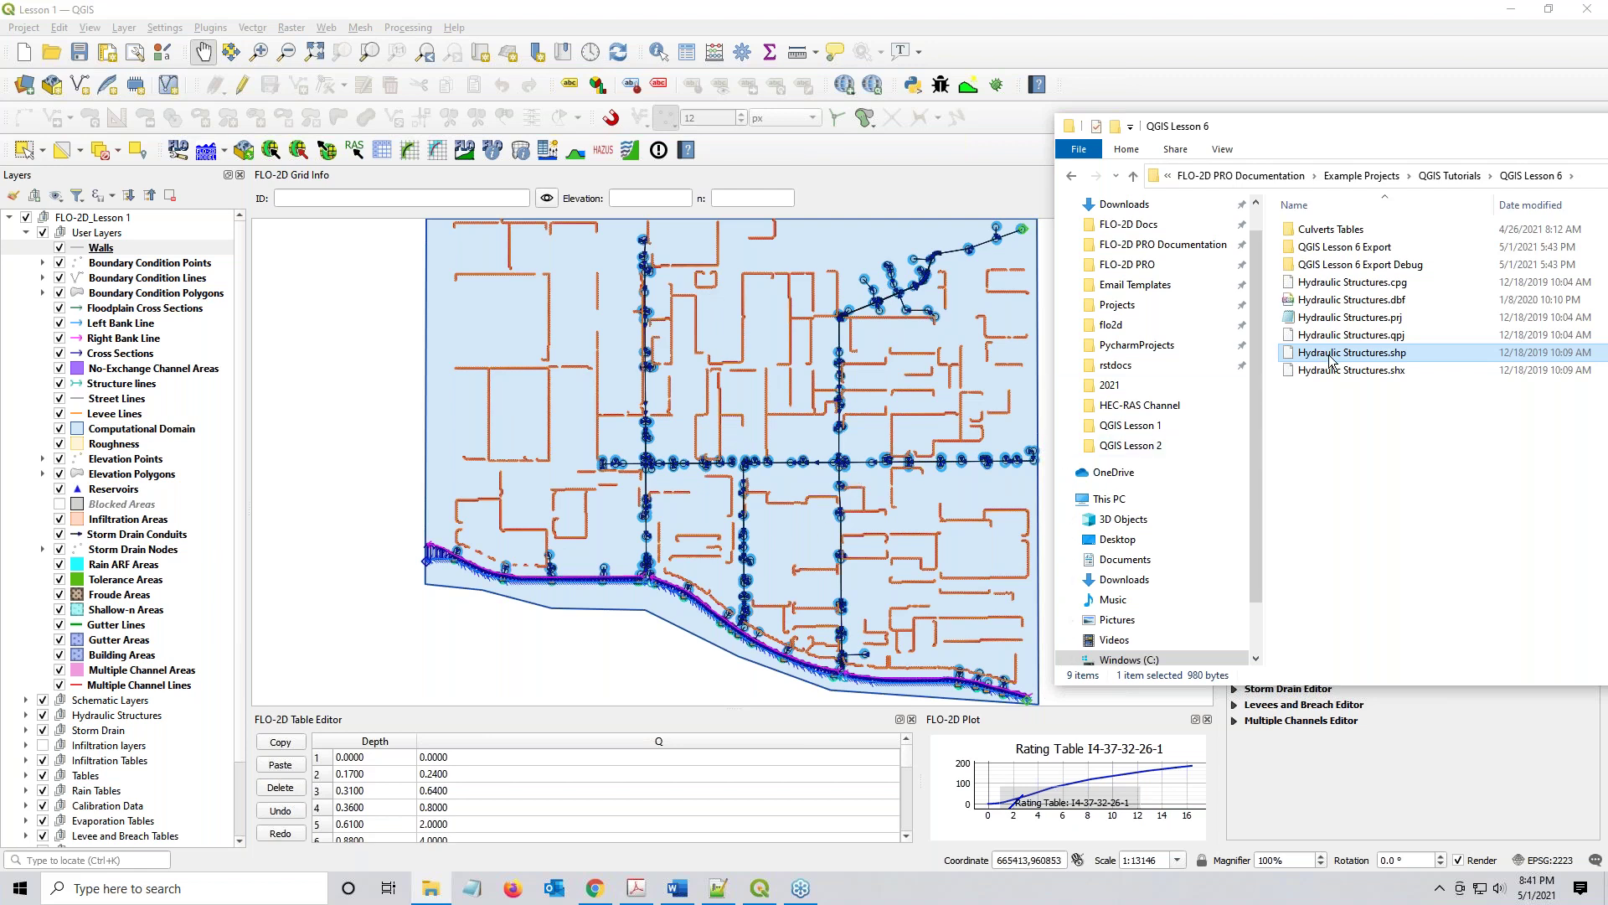
Add Hydraulic Structures.shp to the QGIS map and hide the Walls and Levee Lines layers
{"action": "left_click_drag", "start_coordinate": [1347, 360], "coordinate": [554, 416]}
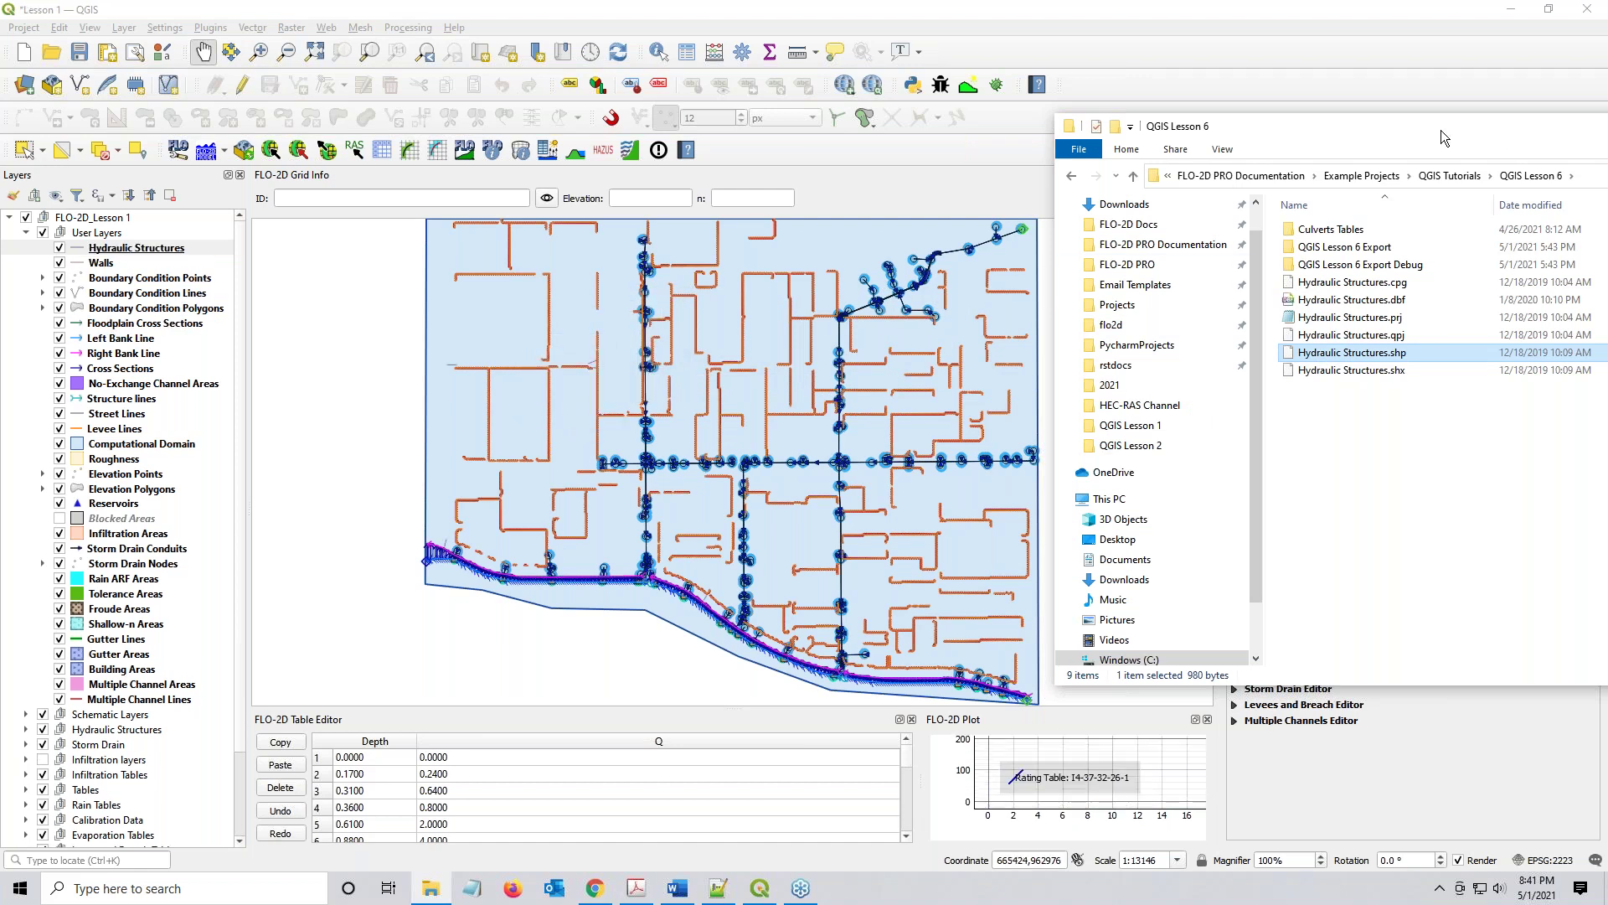
{"action": "key", "text": "alt+Tab"}
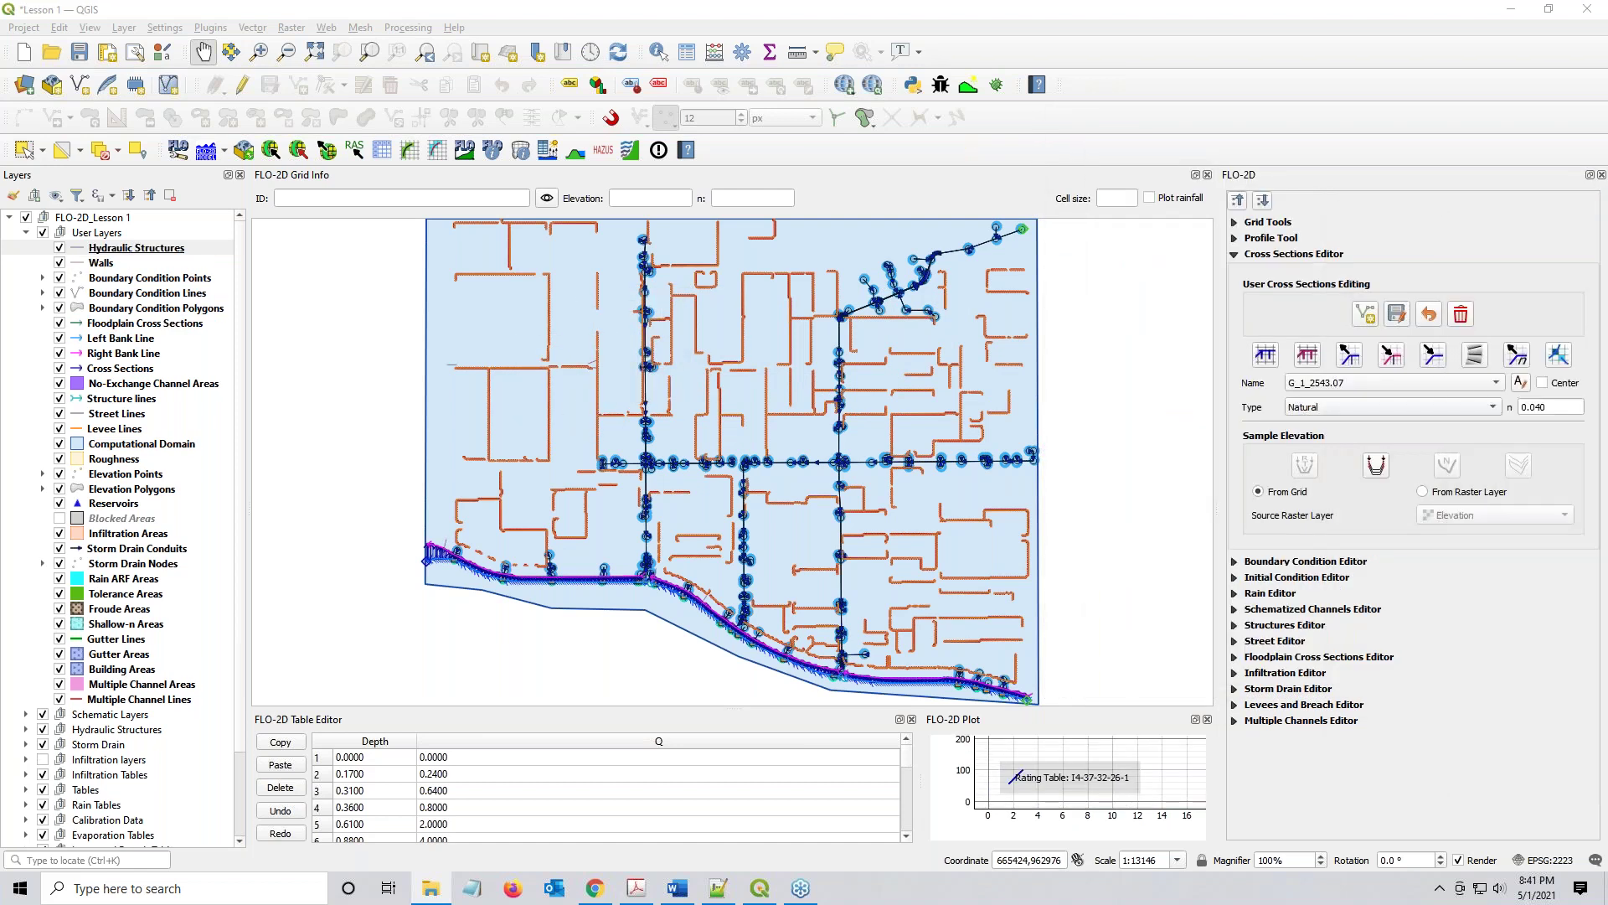
{"action": "left_click", "coordinate": [60, 263]}
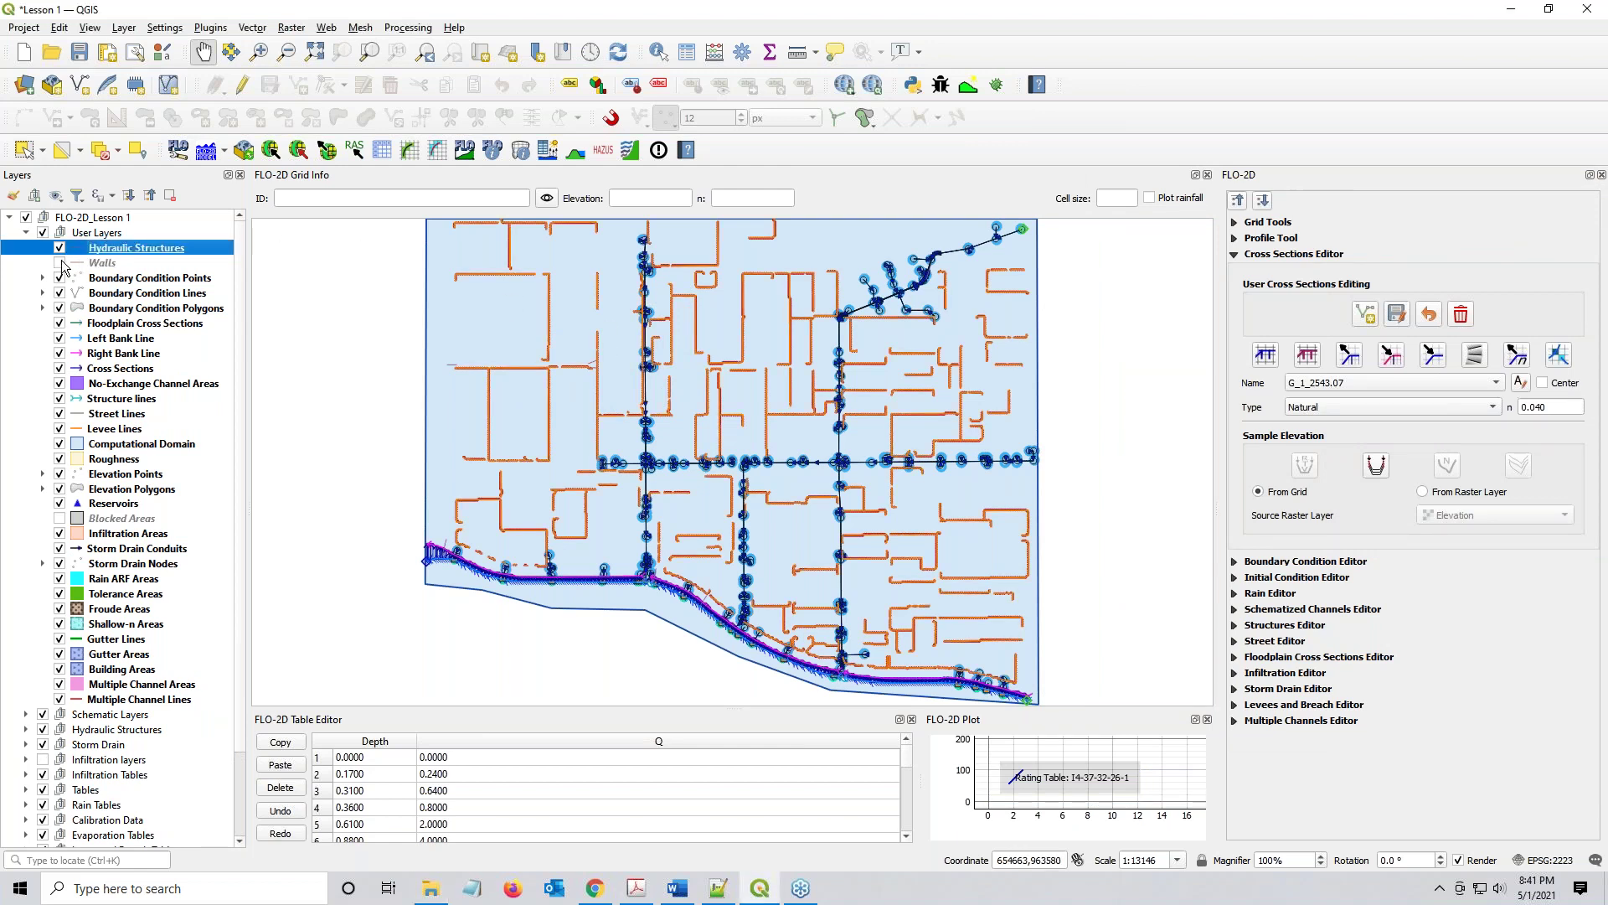
{"action": "left_click", "coordinate": [59, 430]}
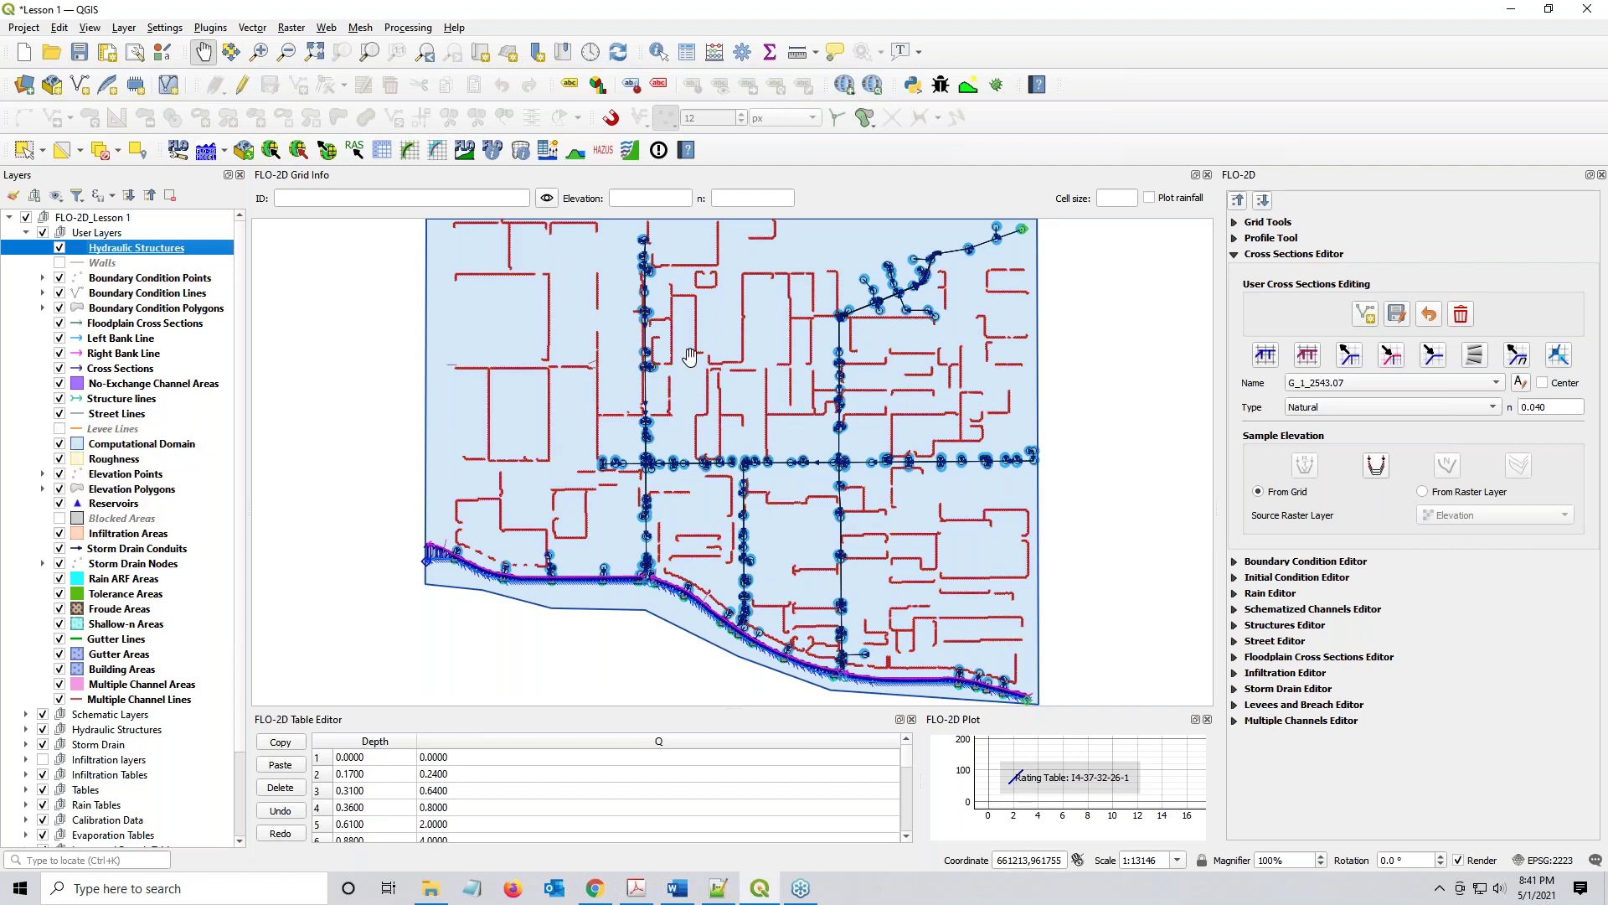
Hide the Storm Drain Conduits, Storm Drain Nodes and Storm Drain group layers
{"action": "scroll", "coordinate": [586, 366], "scroll_direction": "up", "scroll_amount": 2}
{"action": "scroll", "coordinate": [634, 346], "scroll_direction": "up", "scroll_amount": 2}
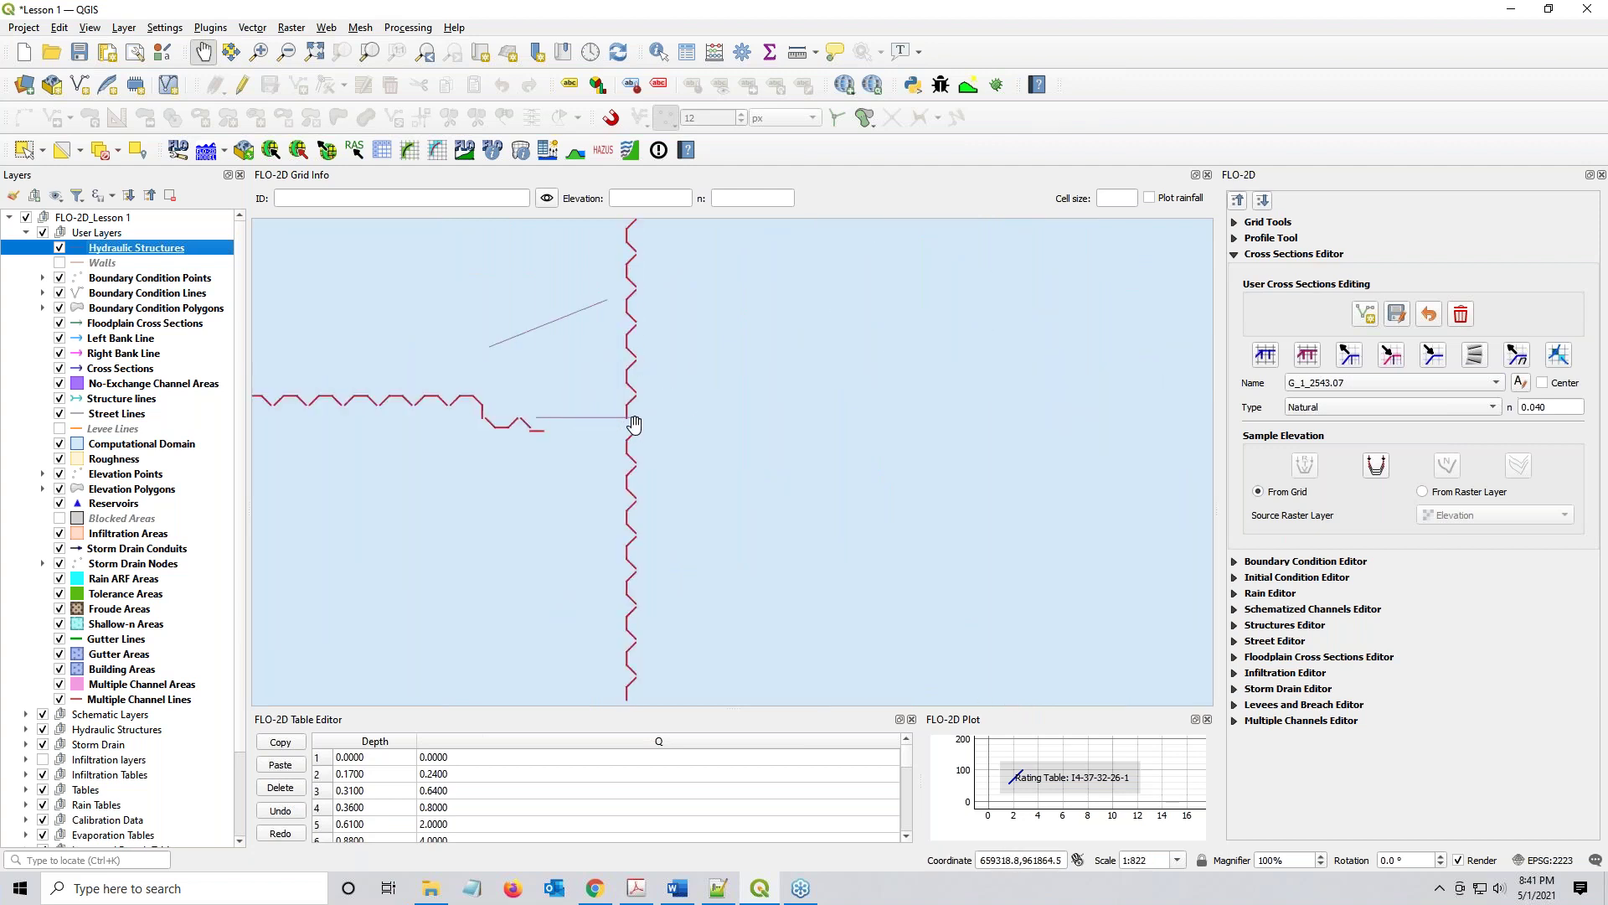
{"action": "scroll", "coordinate": [653, 429], "scroll_direction": "down", "scroll_amount": 2}
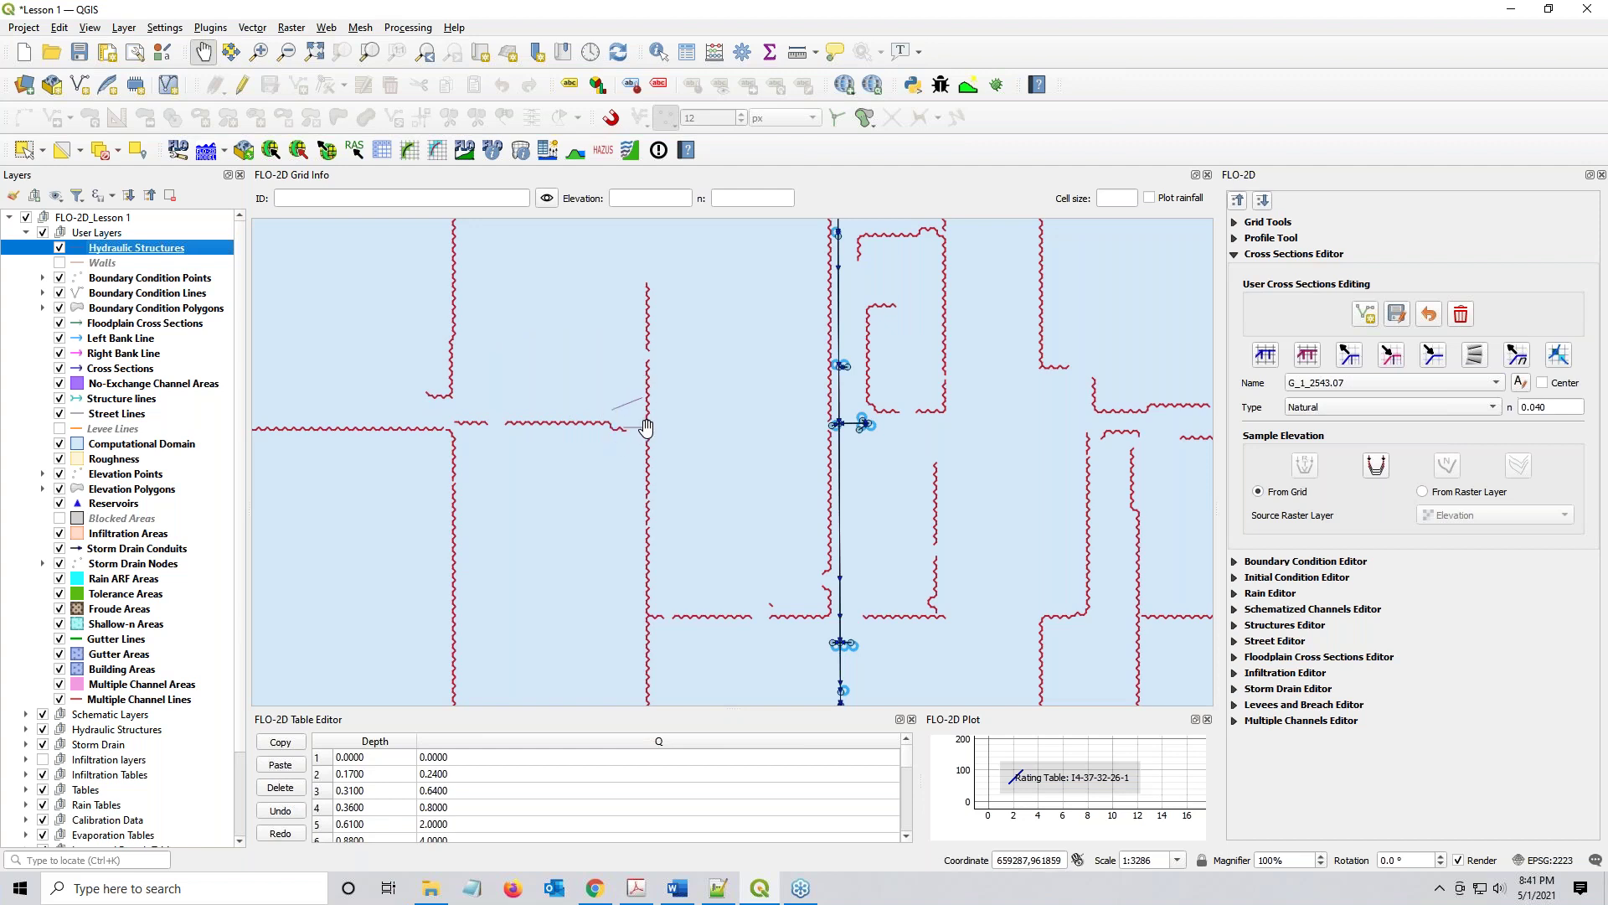
{"action": "scroll", "coordinate": [638, 435], "scroll_direction": "up", "scroll_amount": 2}
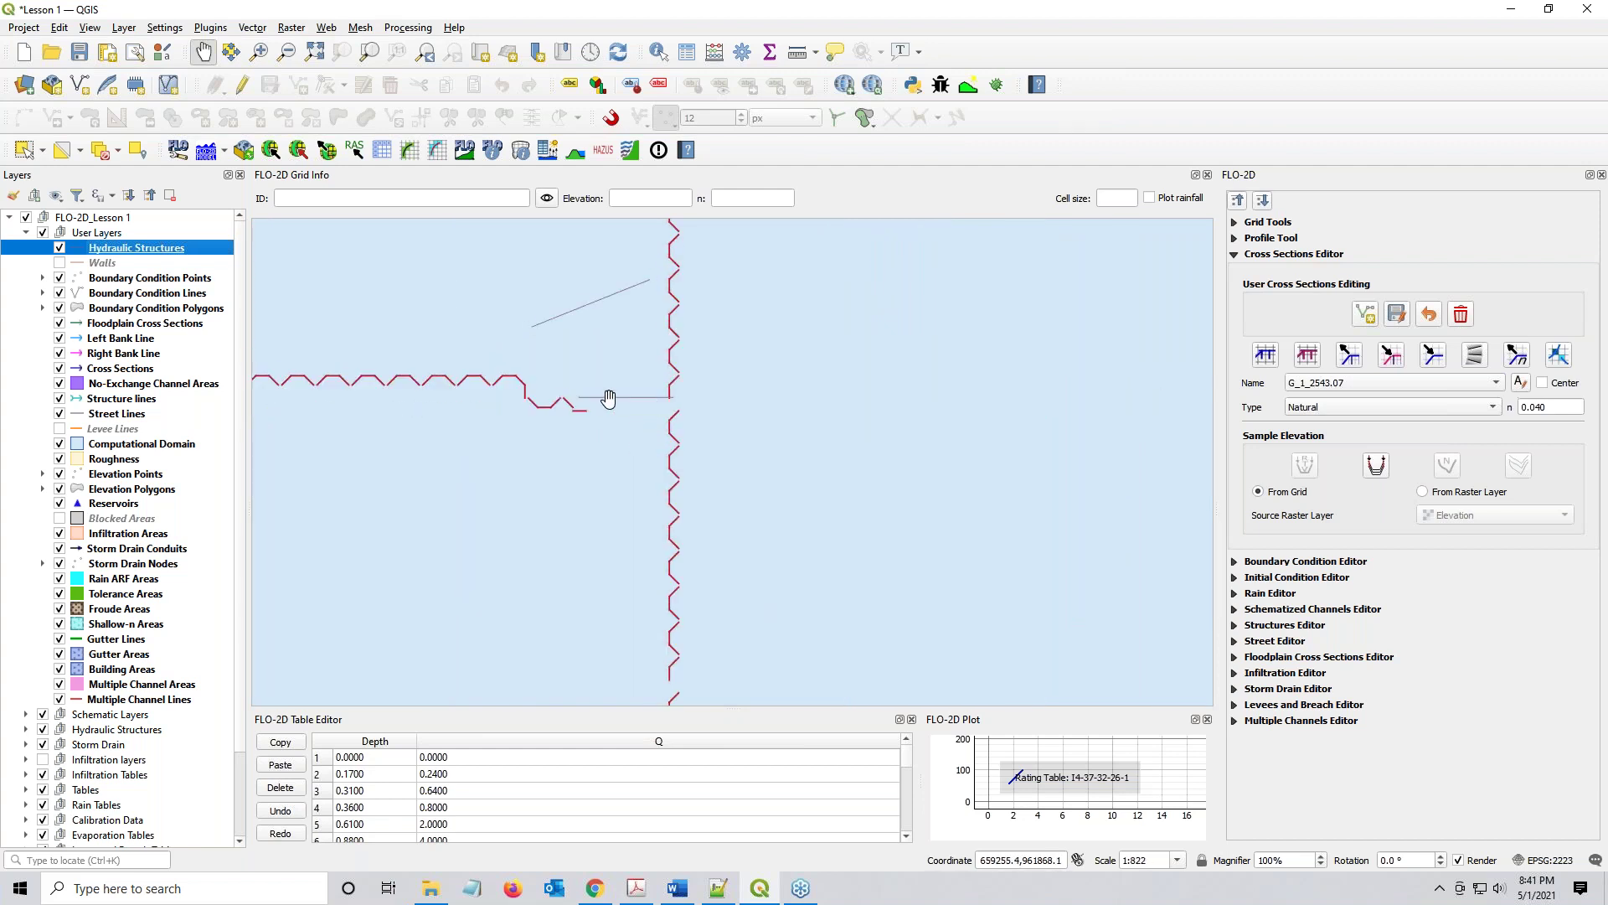
{"action": "scroll", "coordinate": [652, 463], "scroll_direction": "down", "scroll_amount": 1}
{"action": "scroll", "coordinate": [653, 464], "scroll_direction": "down", "scroll_amount": 4}
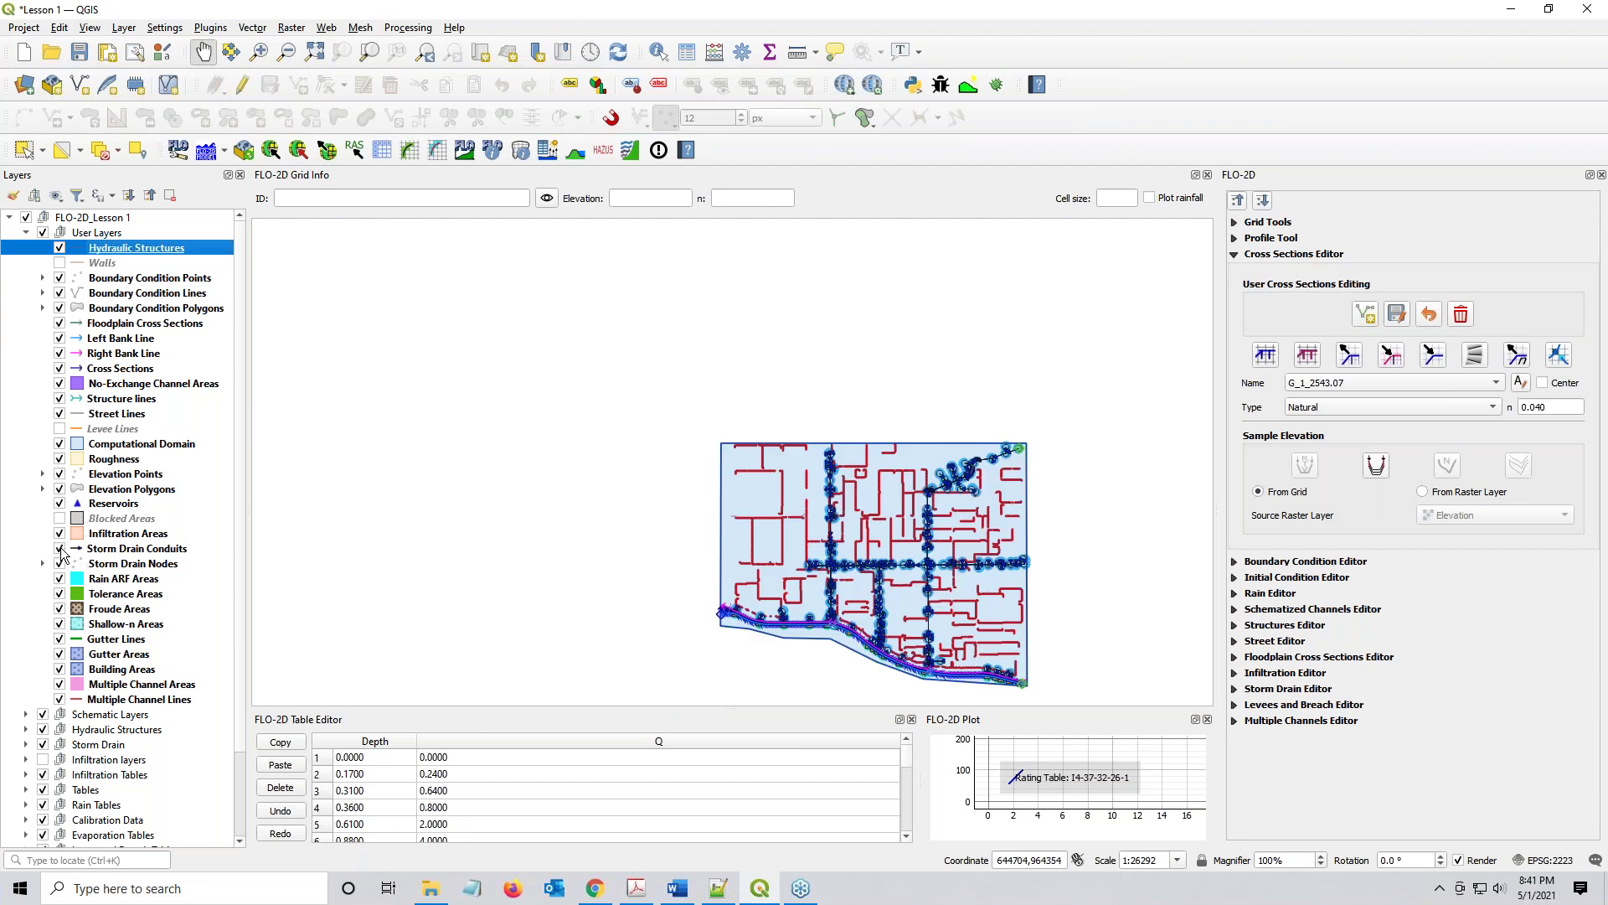
{"action": "left_click", "coordinate": [61, 550]}
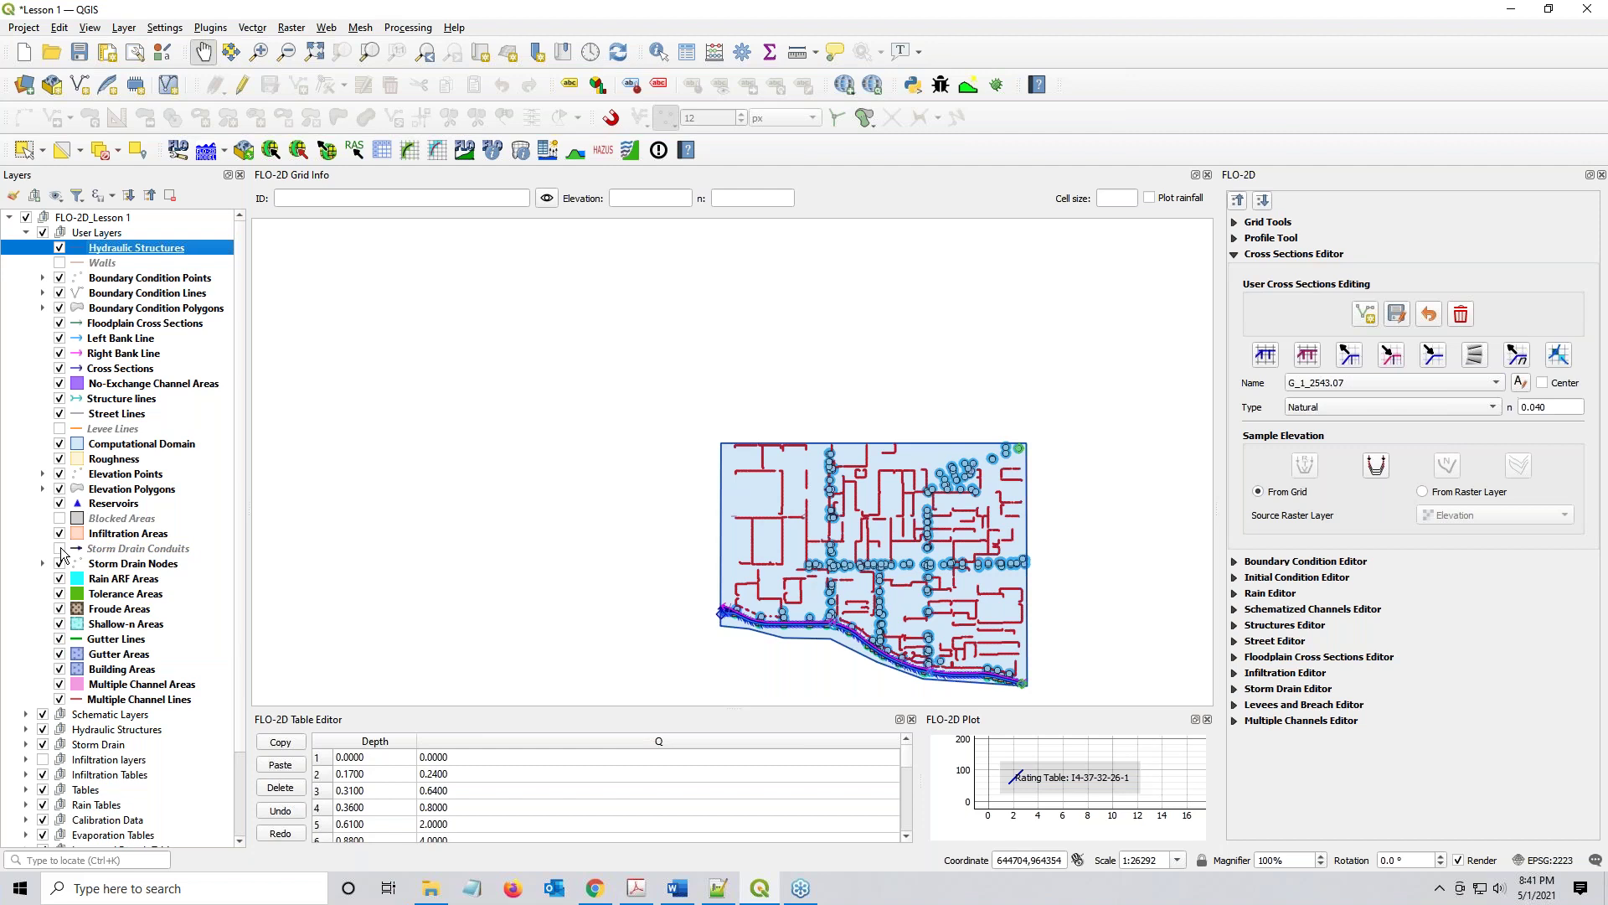
{"action": "left_click", "coordinate": [59, 563]}
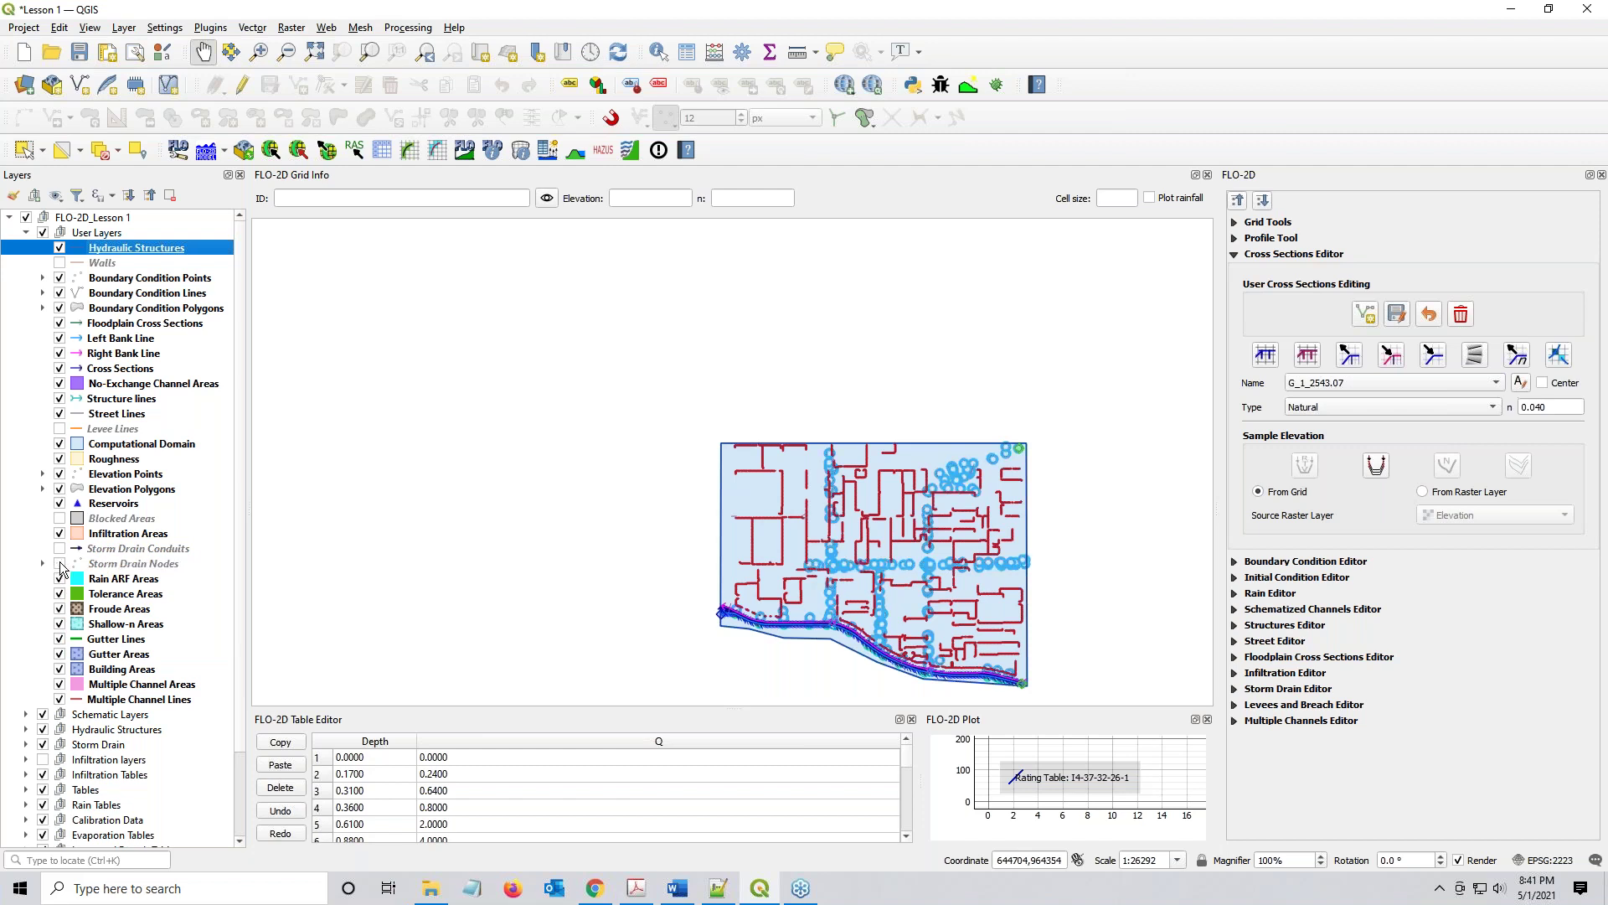
{"action": "scroll", "coordinate": [60, 568], "scroll_direction": "down", "scroll_amount": 2}
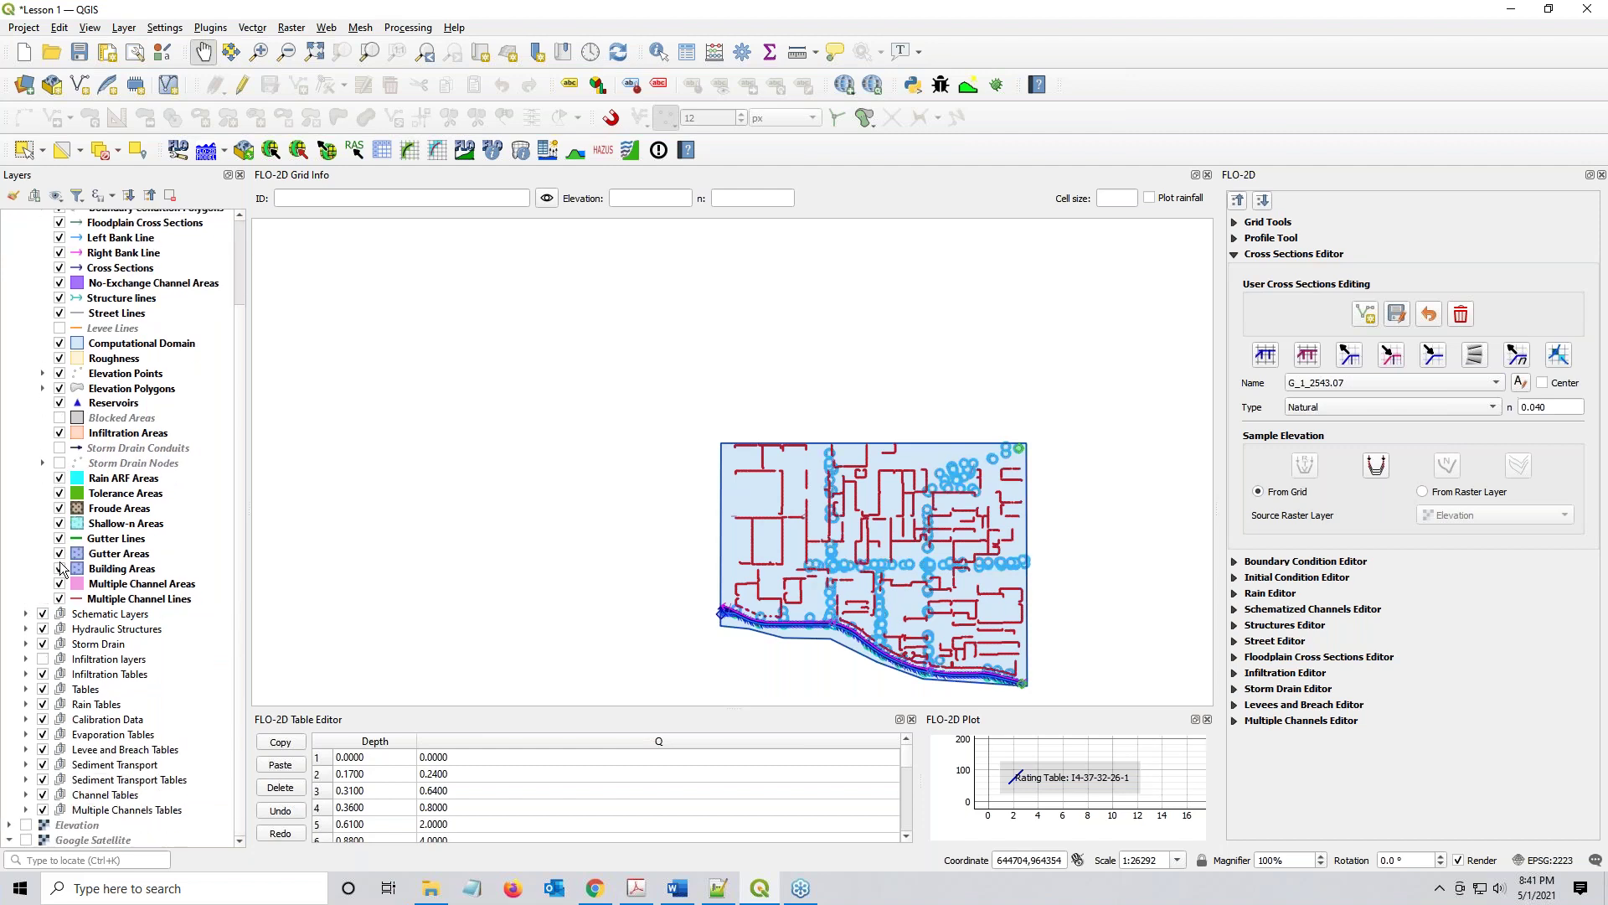
{"action": "left_click", "coordinate": [44, 646]}
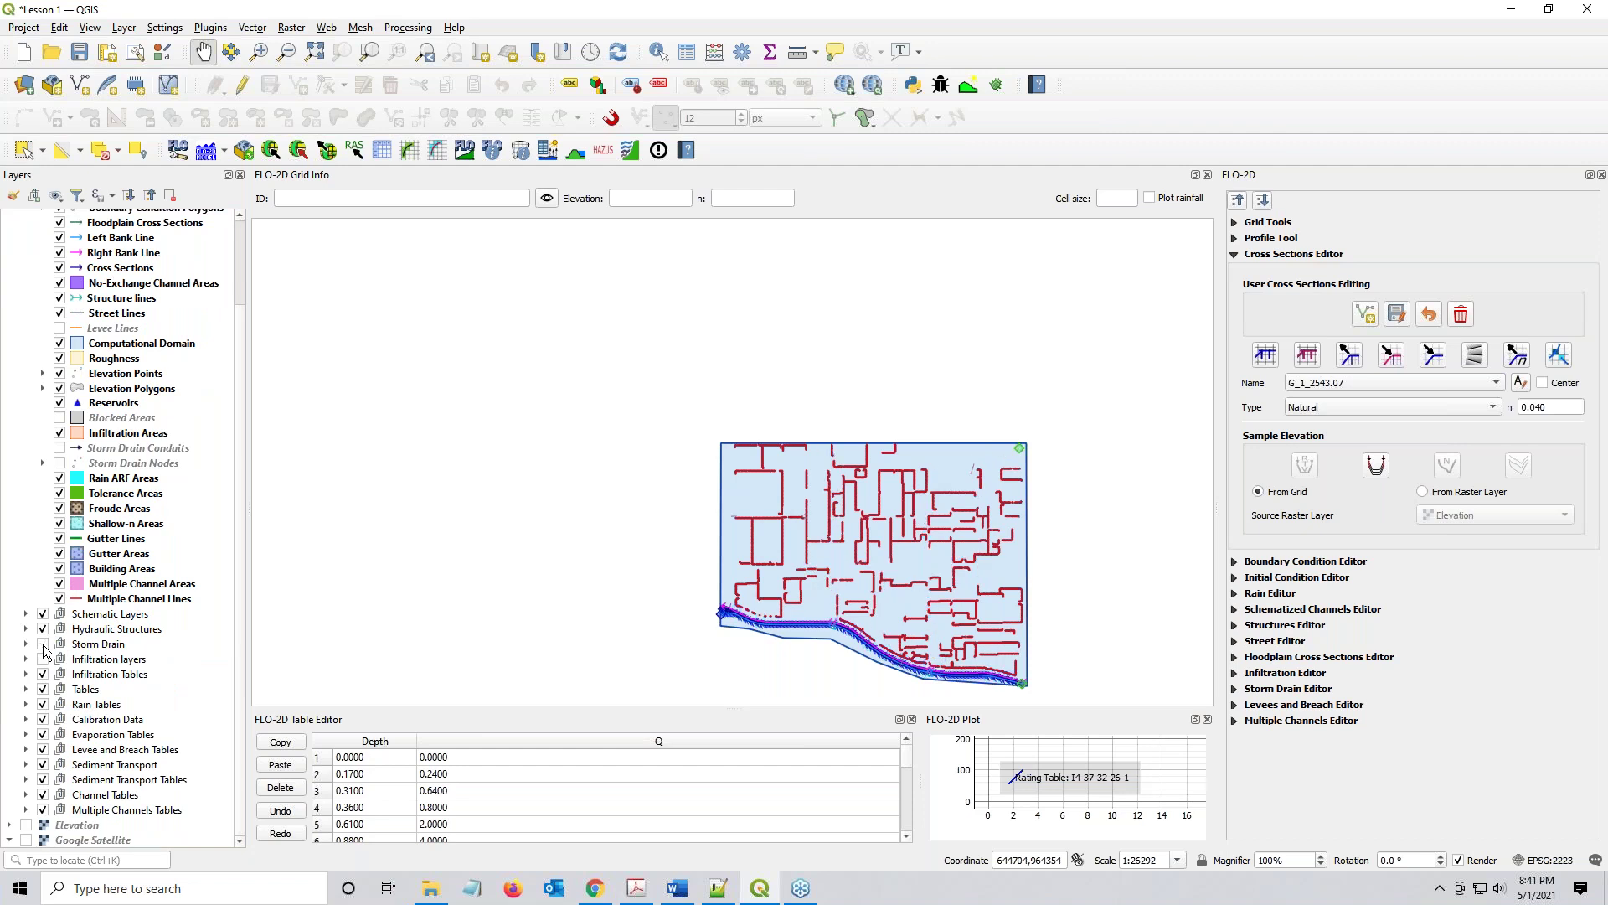
Zoom the map to the Computational Domain layer's extent
{"action": "left_click_drag", "start_coordinate": [924, 573], "coordinate": [841, 461]}
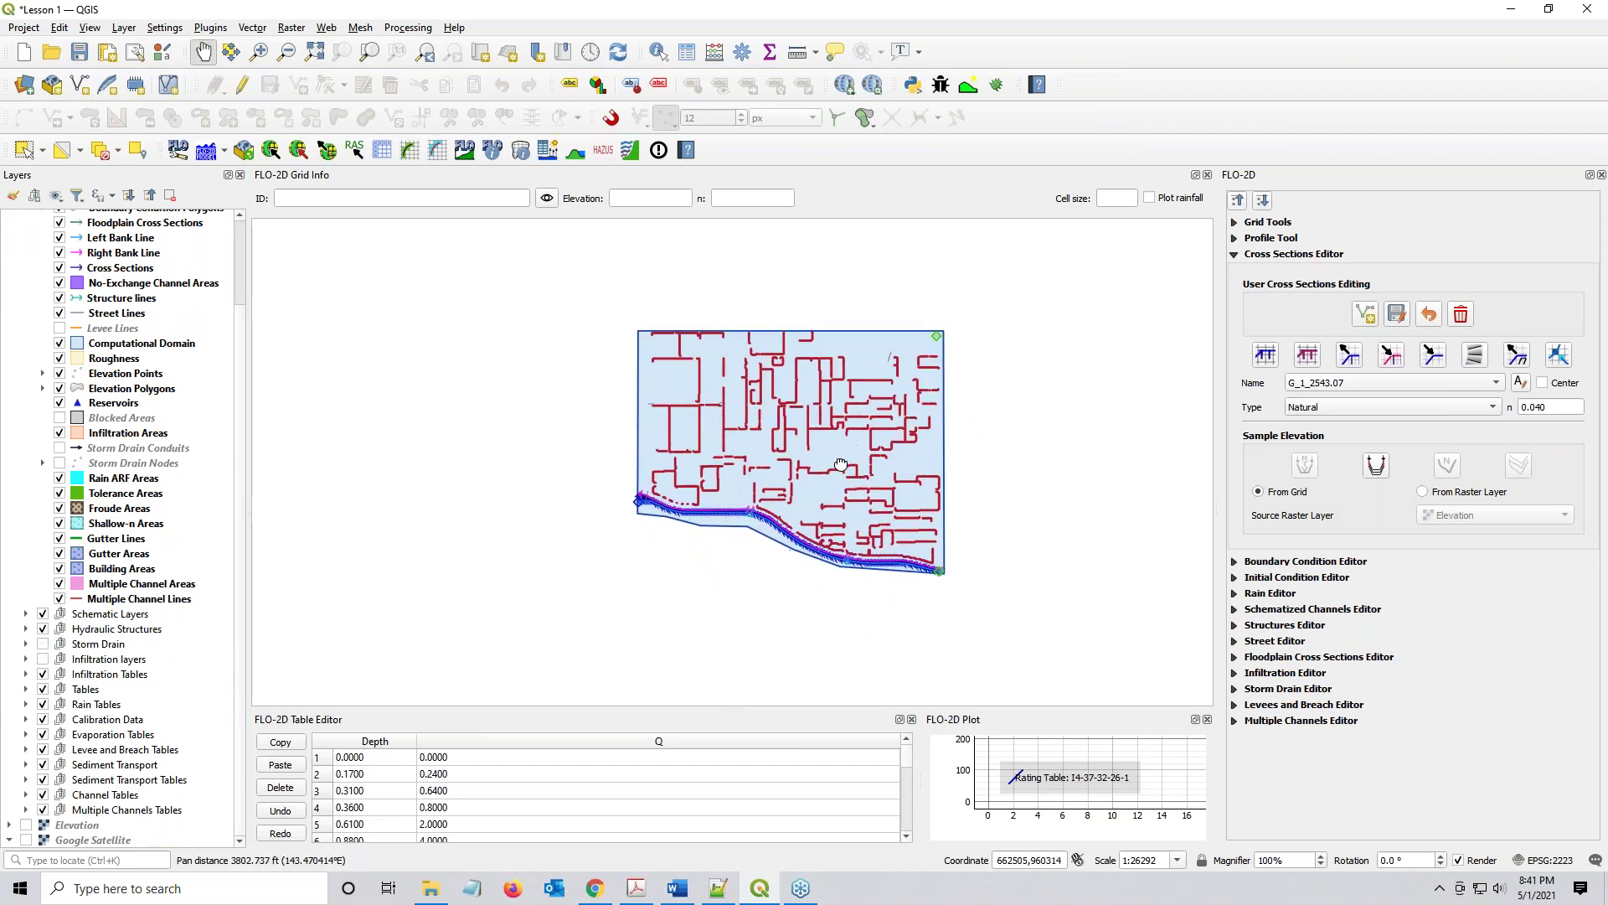
{"action": "left_click", "coordinate": [140, 344]}
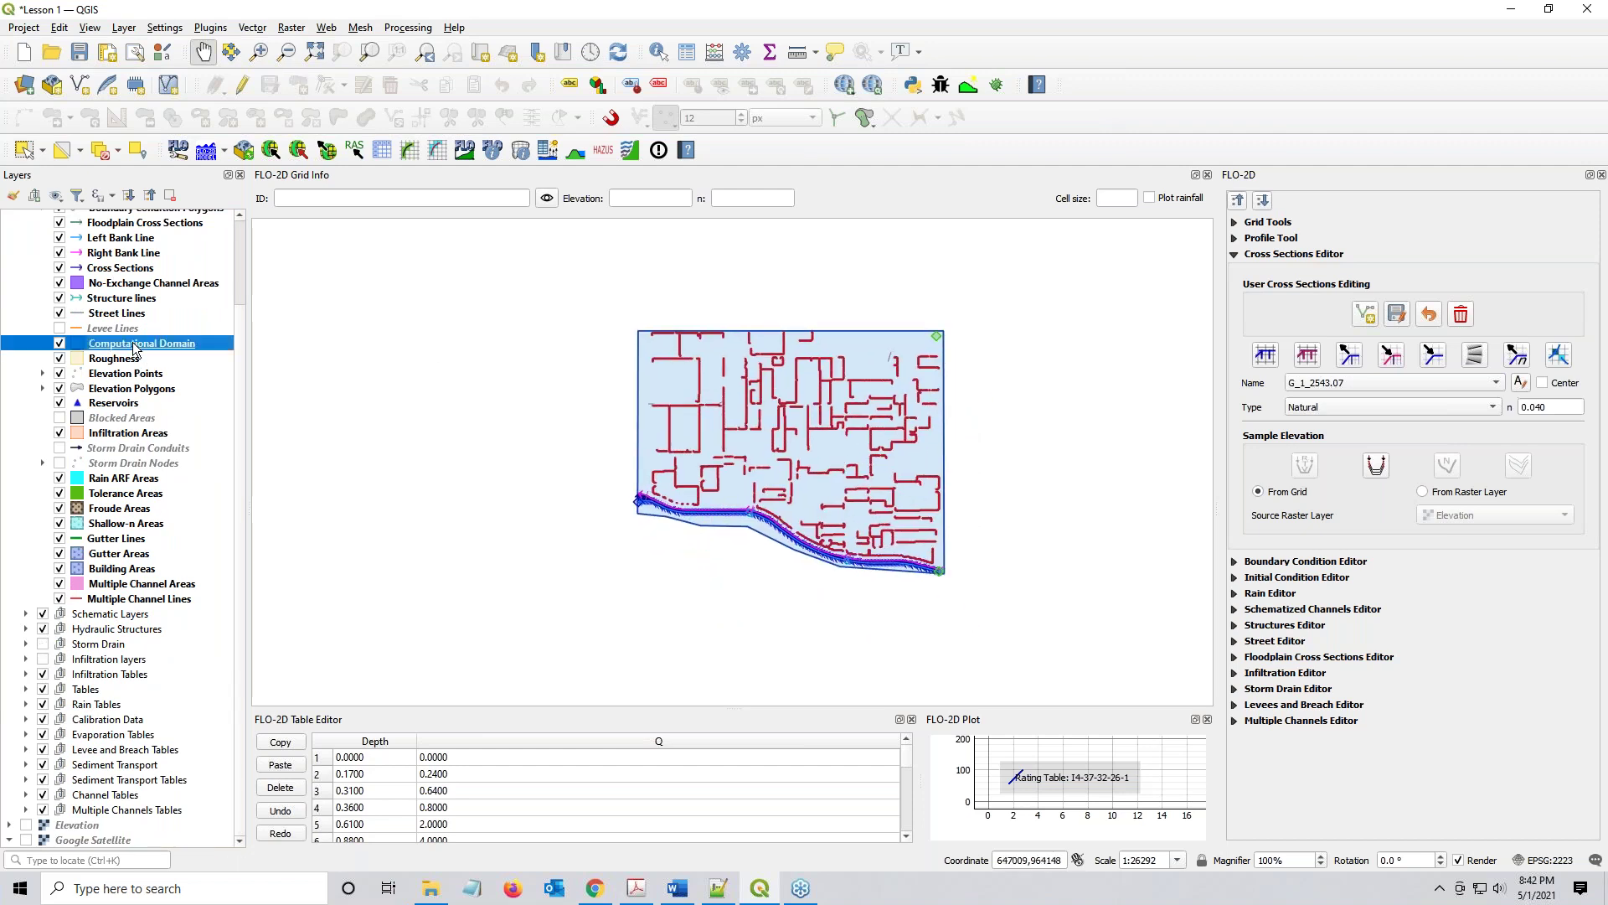
{"action": "left_click", "coordinate": [368, 53]}
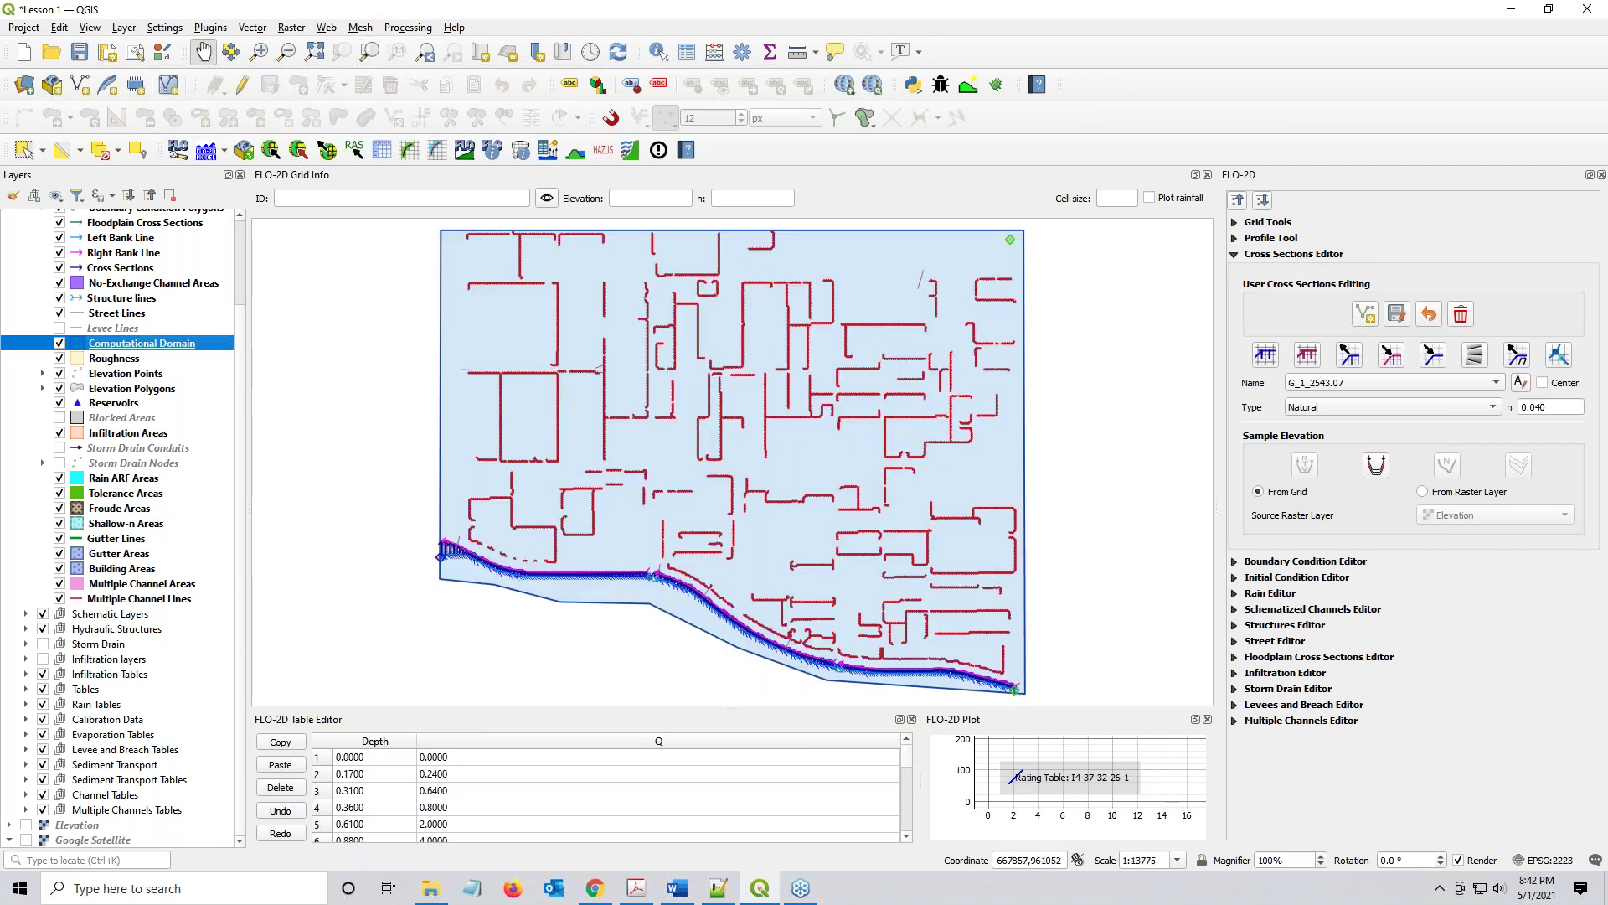
{"action": "left_click", "coordinate": [648, 888]}
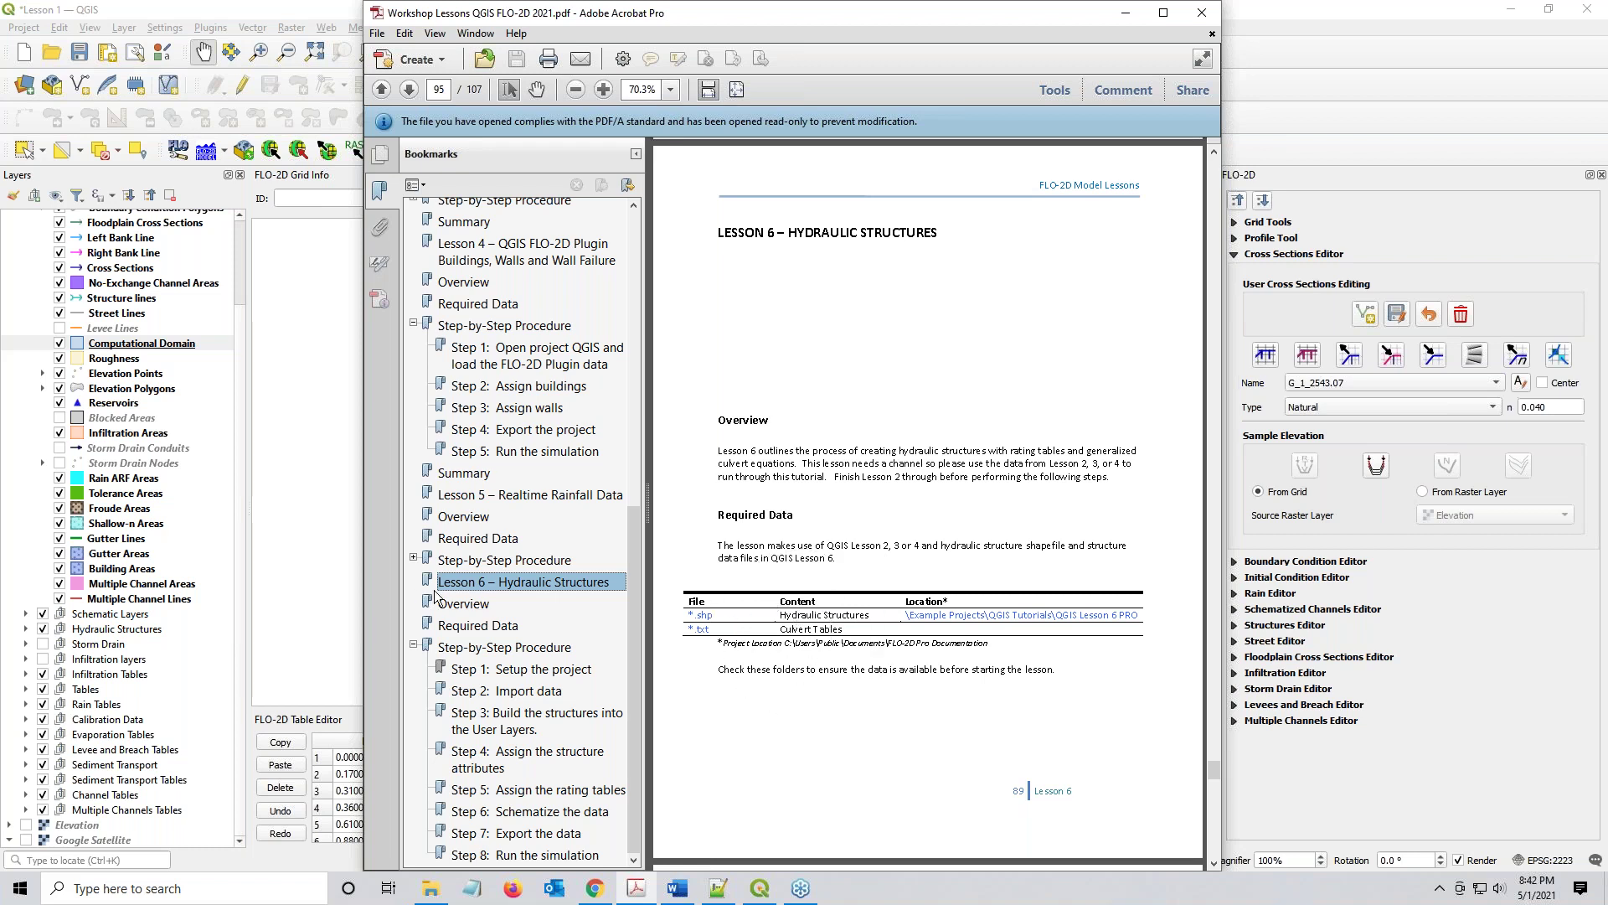
Jump to Lesson 6's Step-by-Step Procedure and scroll to Step 2: Import data on page 97
{"action": "left_click", "coordinate": [478, 654]}
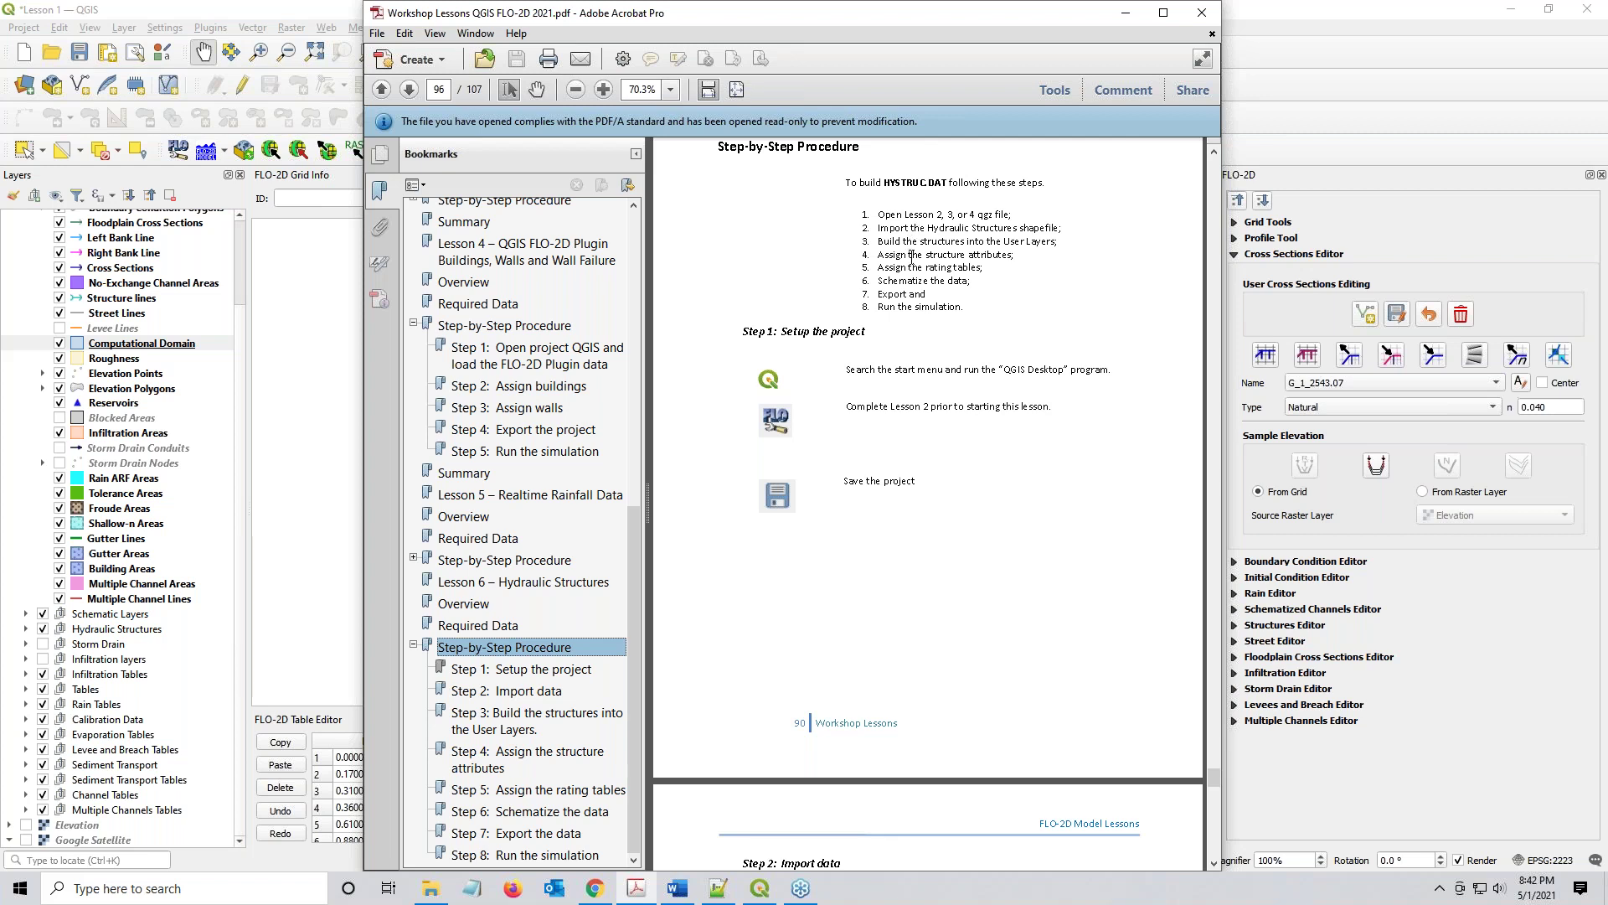
{"action": "left_click_drag", "start_coordinate": [917, 254], "coordinate": [921, 254]}
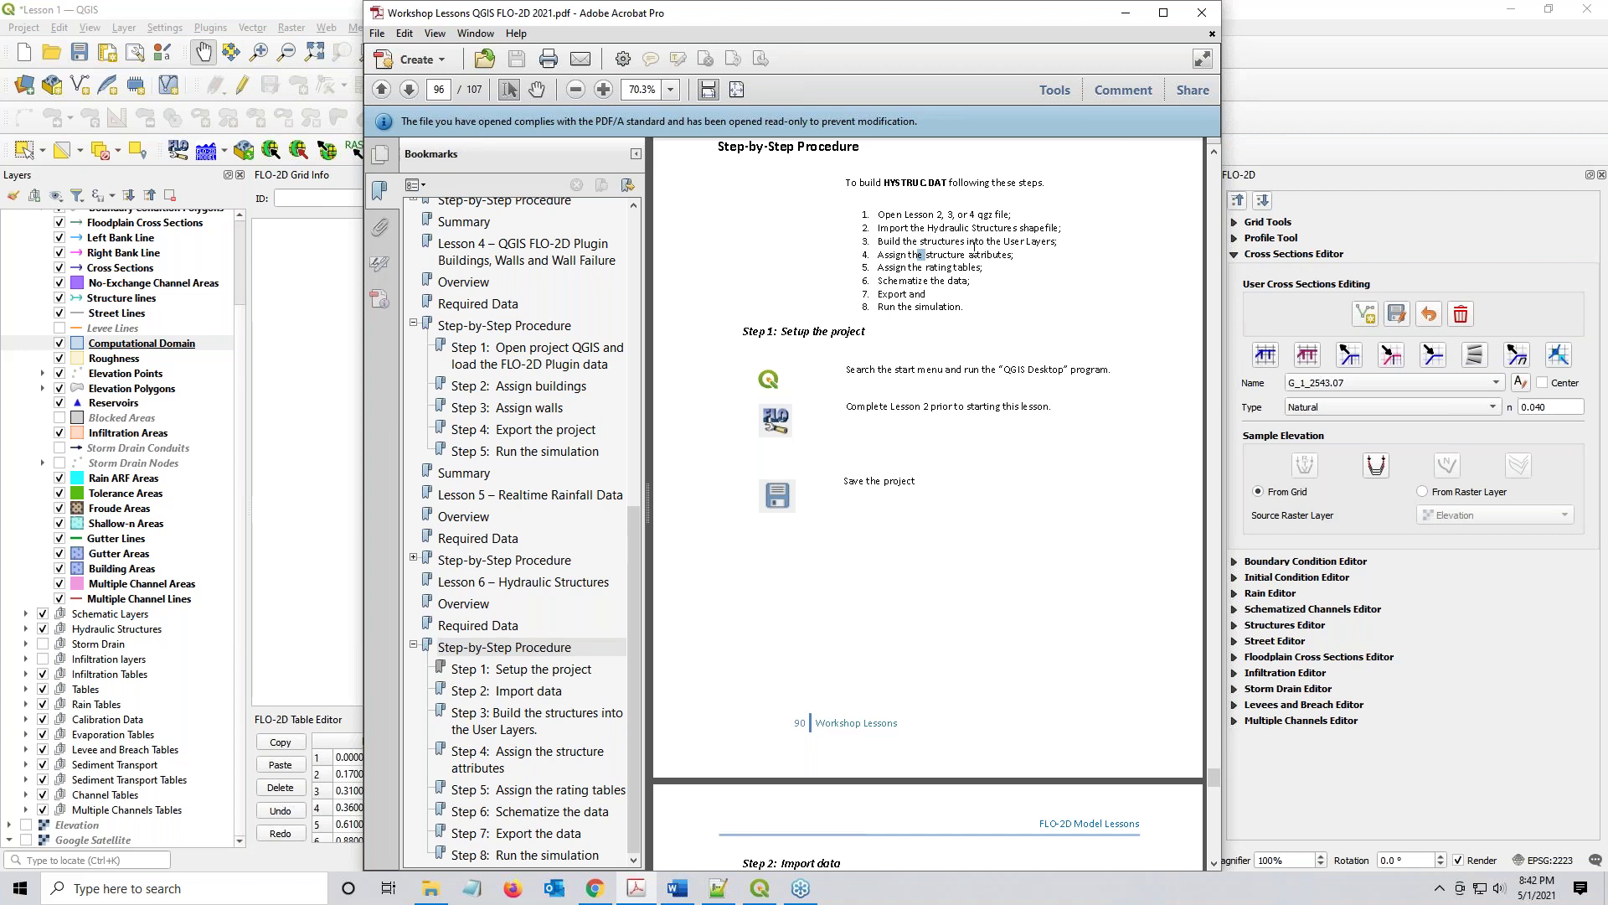
{"action": "left_click", "coordinate": [1024, 254]}
{"action": "scroll", "coordinate": [854, 514], "scroll_direction": "down", "scroll_amount": 5}
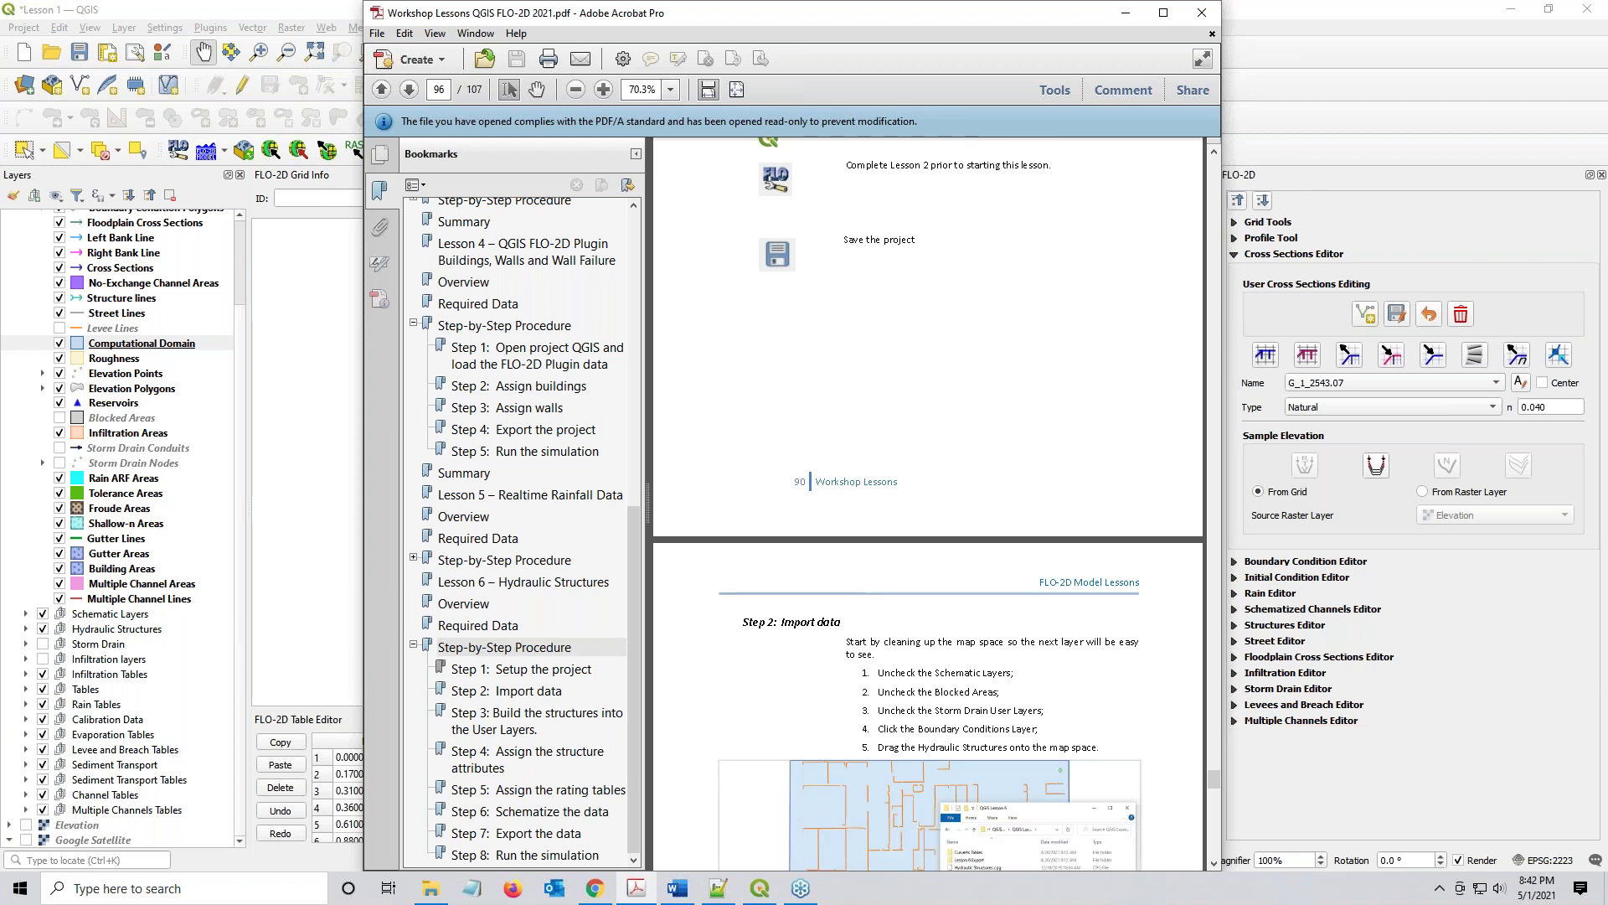
{"action": "scroll", "coordinate": [854, 514], "scroll_direction": "down", "scroll_amount": 8}
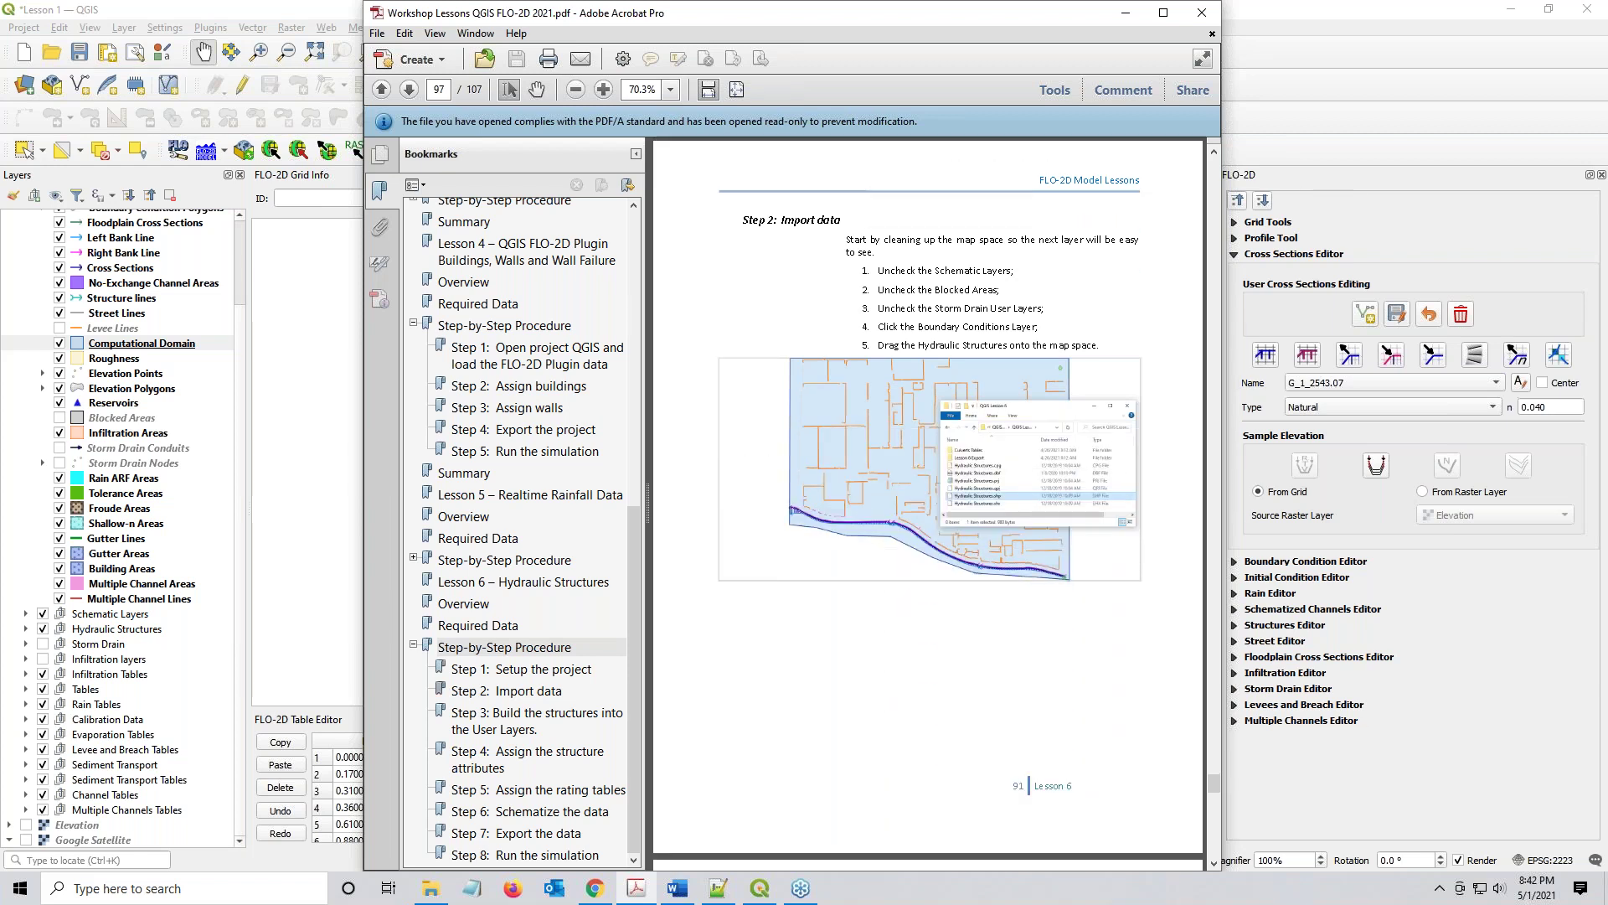
{"action": "scroll", "coordinate": [854, 514], "scroll_direction": "down", "scroll_amount": 1}
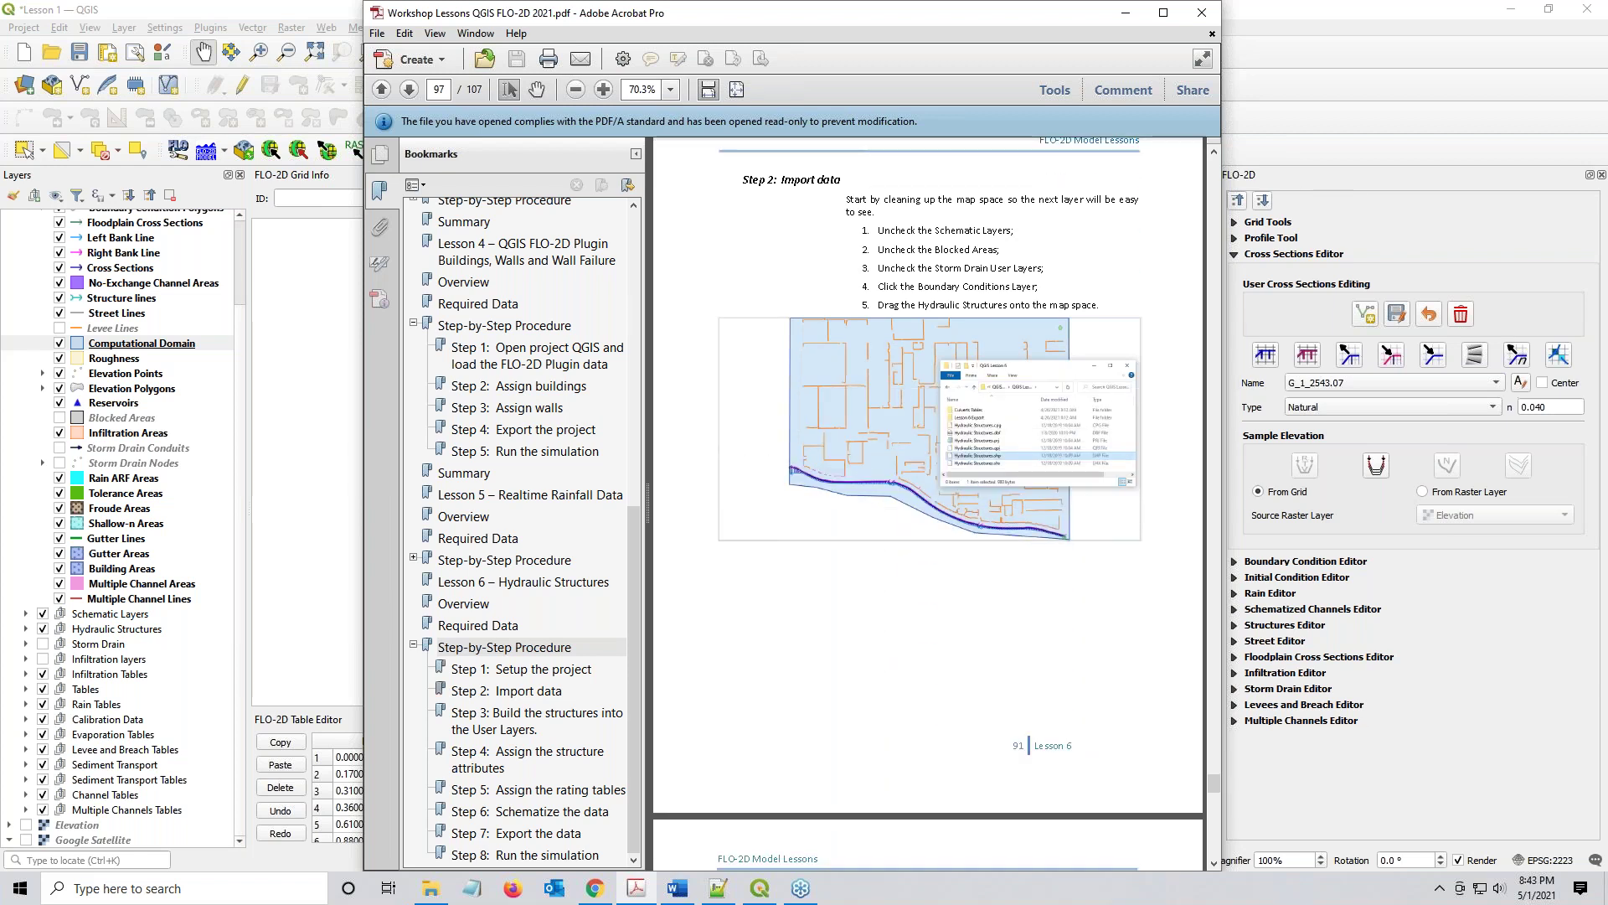
Scroll the lesson PDF through Step 3 to page 99 on labelling Hydraulic Structures, then restore its window
{"action": "left_click", "coordinate": [923, 247]}
{"action": "left_click", "coordinate": [918, 268]}
{"action": "left_click", "coordinate": [914, 287]}
{"action": "scroll", "coordinate": [989, 434], "scroll_direction": "down", "scroll_amount": 8}
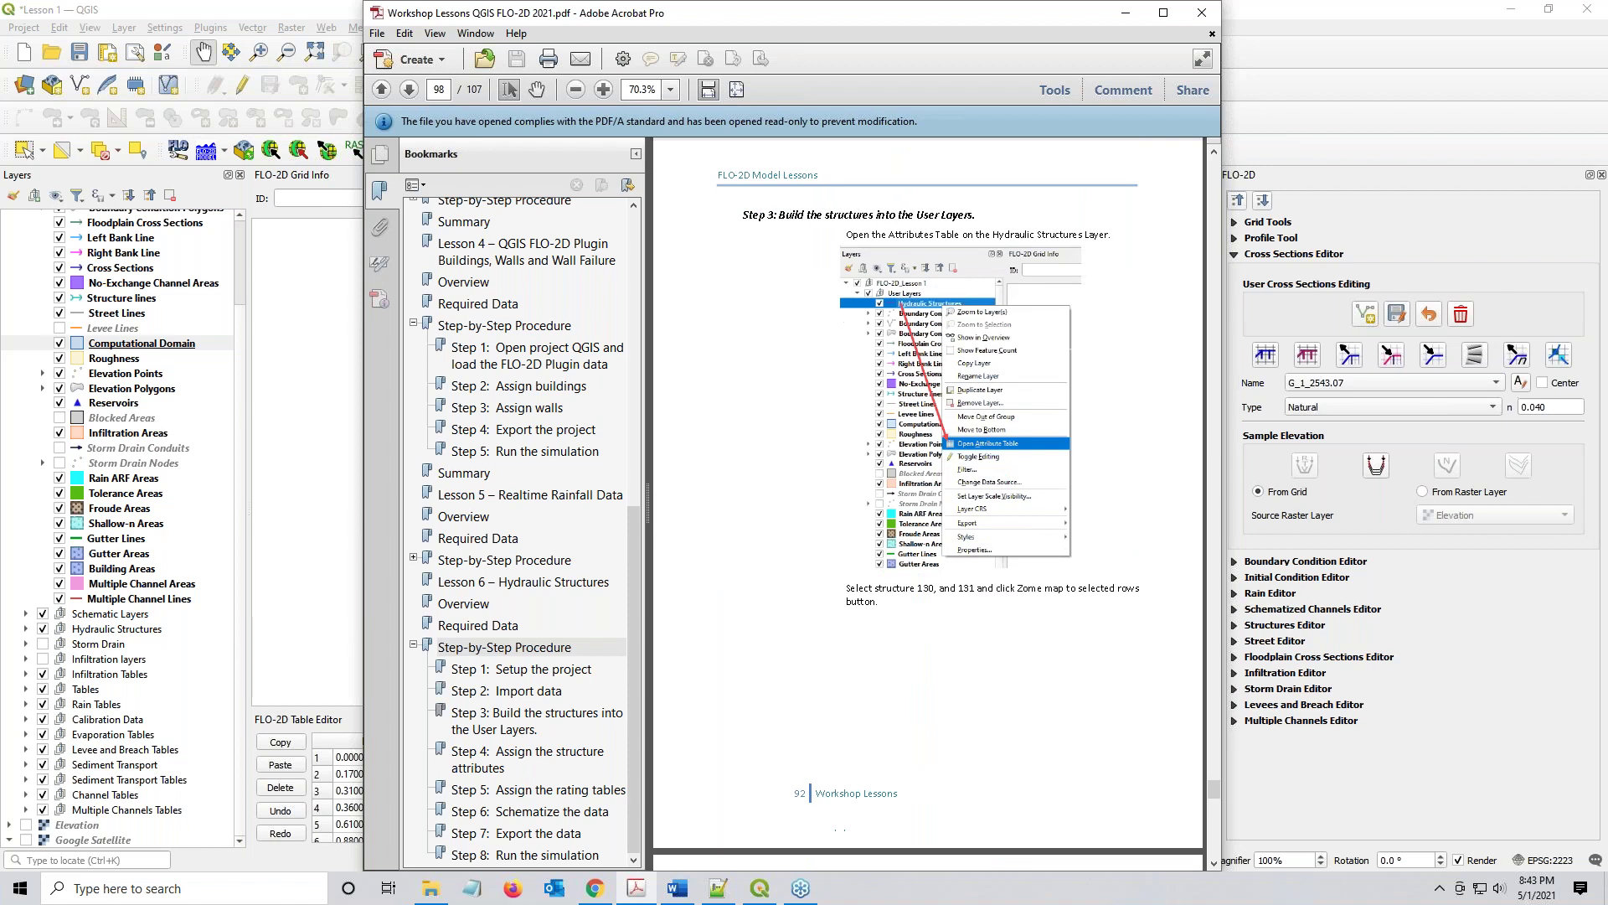
{"action": "scroll", "coordinate": [928, 502], "scroll_direction": "down", "scroll_amount": 1}
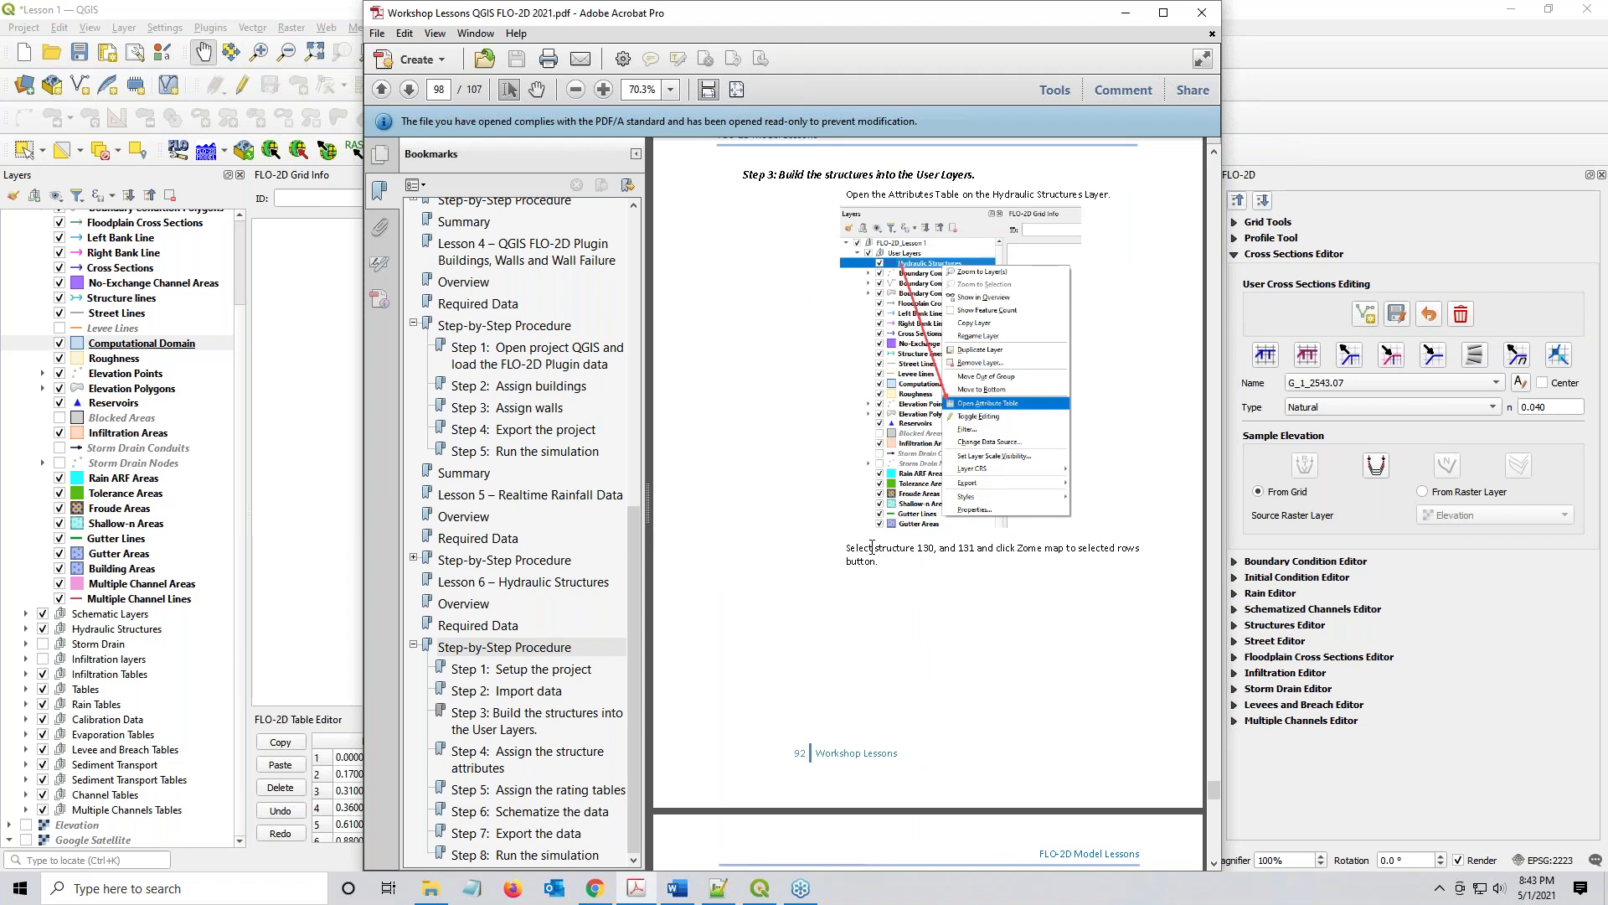
{"action": "scroll", "coordinate": [872, 547], "scroll_direction": "down", "scroll_amount": 15}
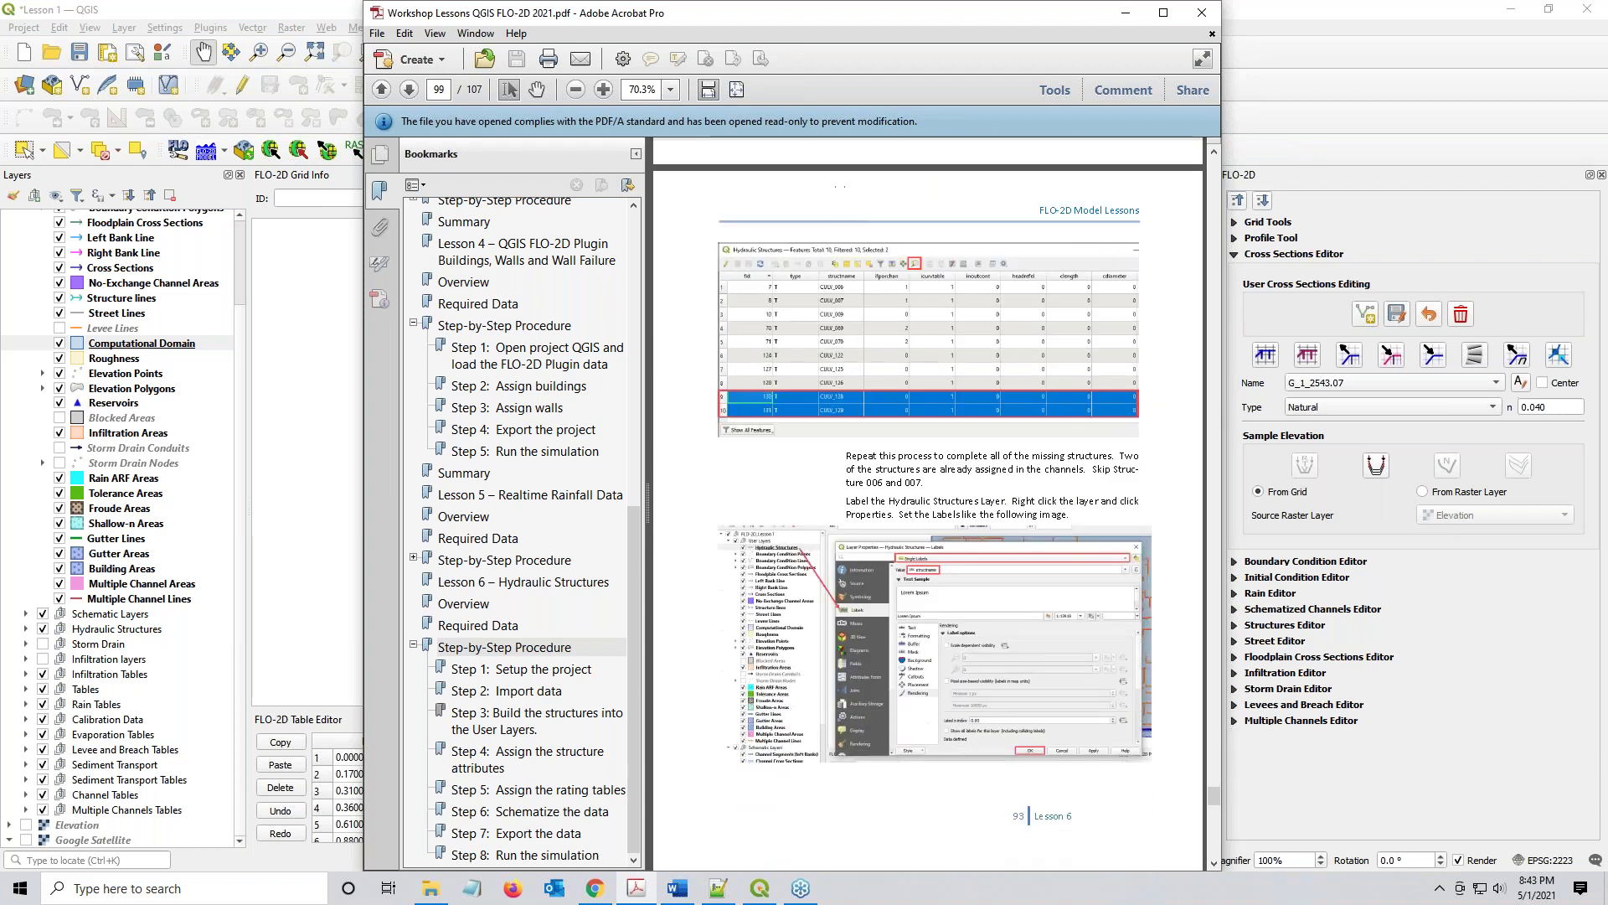
{"action": "scroll", "coordinate": [840, 185], "scroll_direction": "down", "scroll_amount": 1}
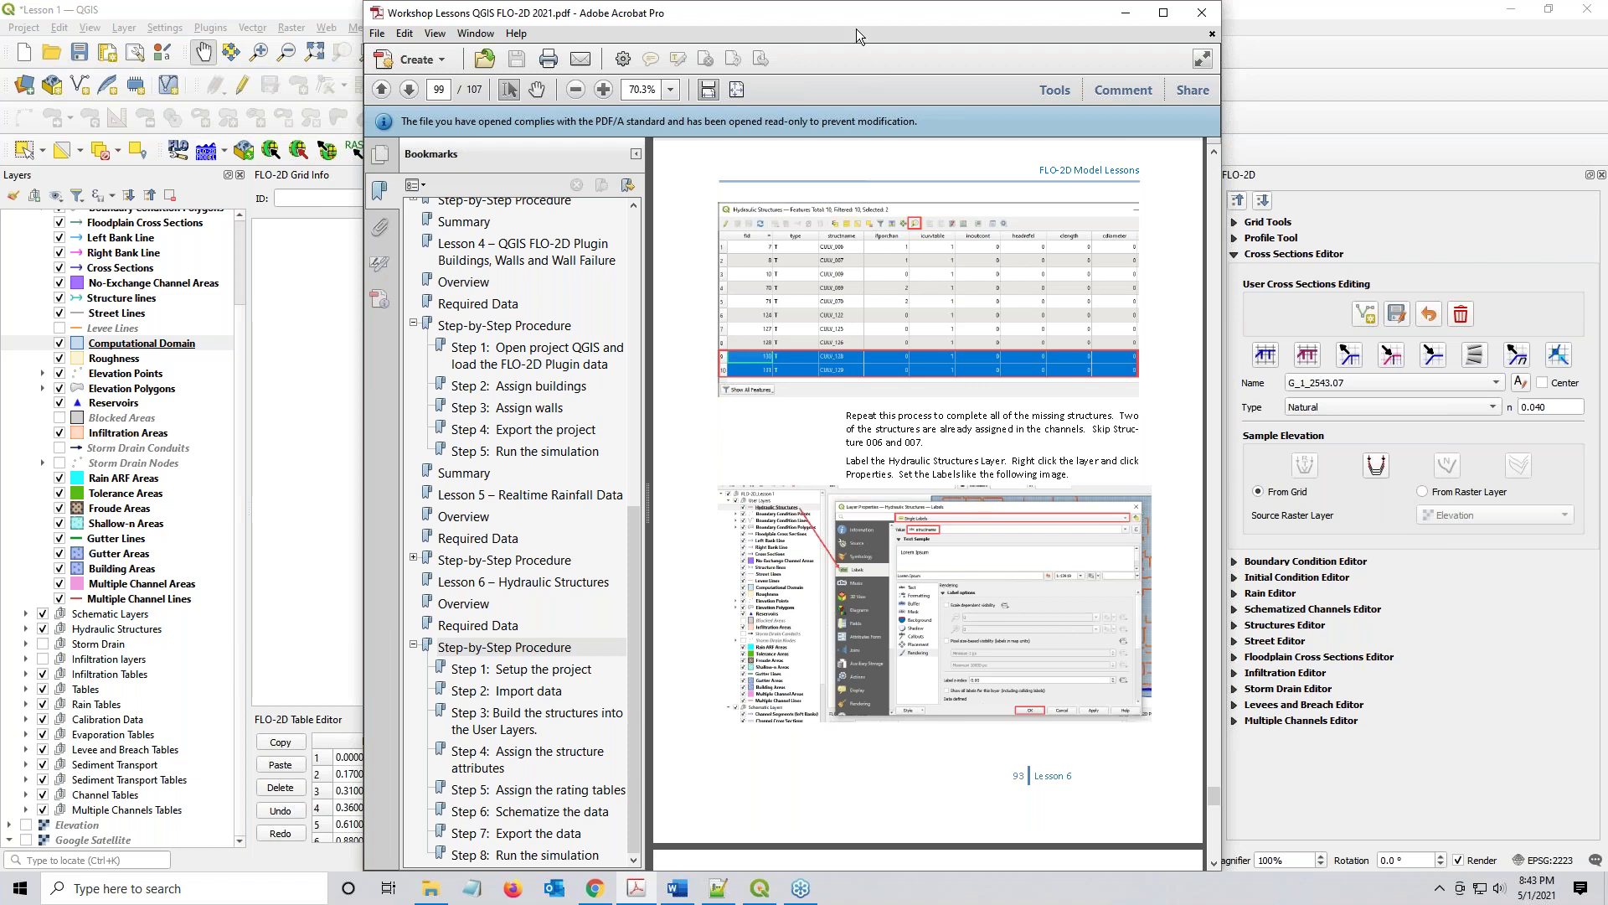
{"action": "double_click", "coordinate": [784, 10]}
Open the attribute table of the Hydraulic Structures layer
{"action": "left_click", "coordinate": [1319, 48]}
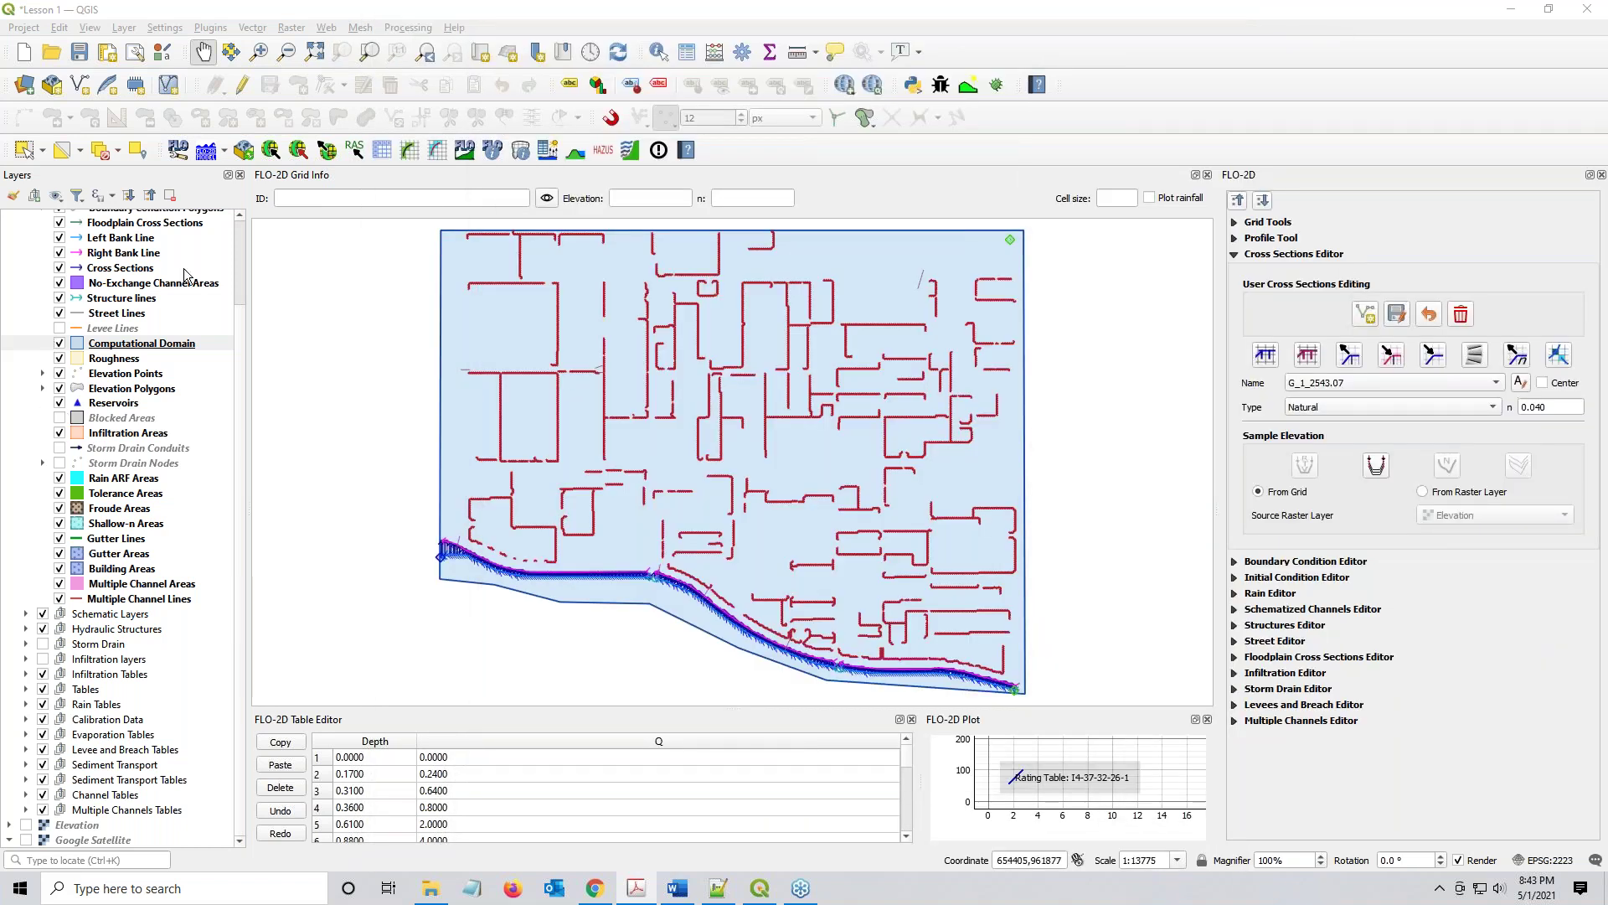
{"action": "scroll", "coordinate": [186, 277], "scroll_direction": "up", "scroll_amount": 3}
{"action": "left_click", "coordinate": [144, 250]}
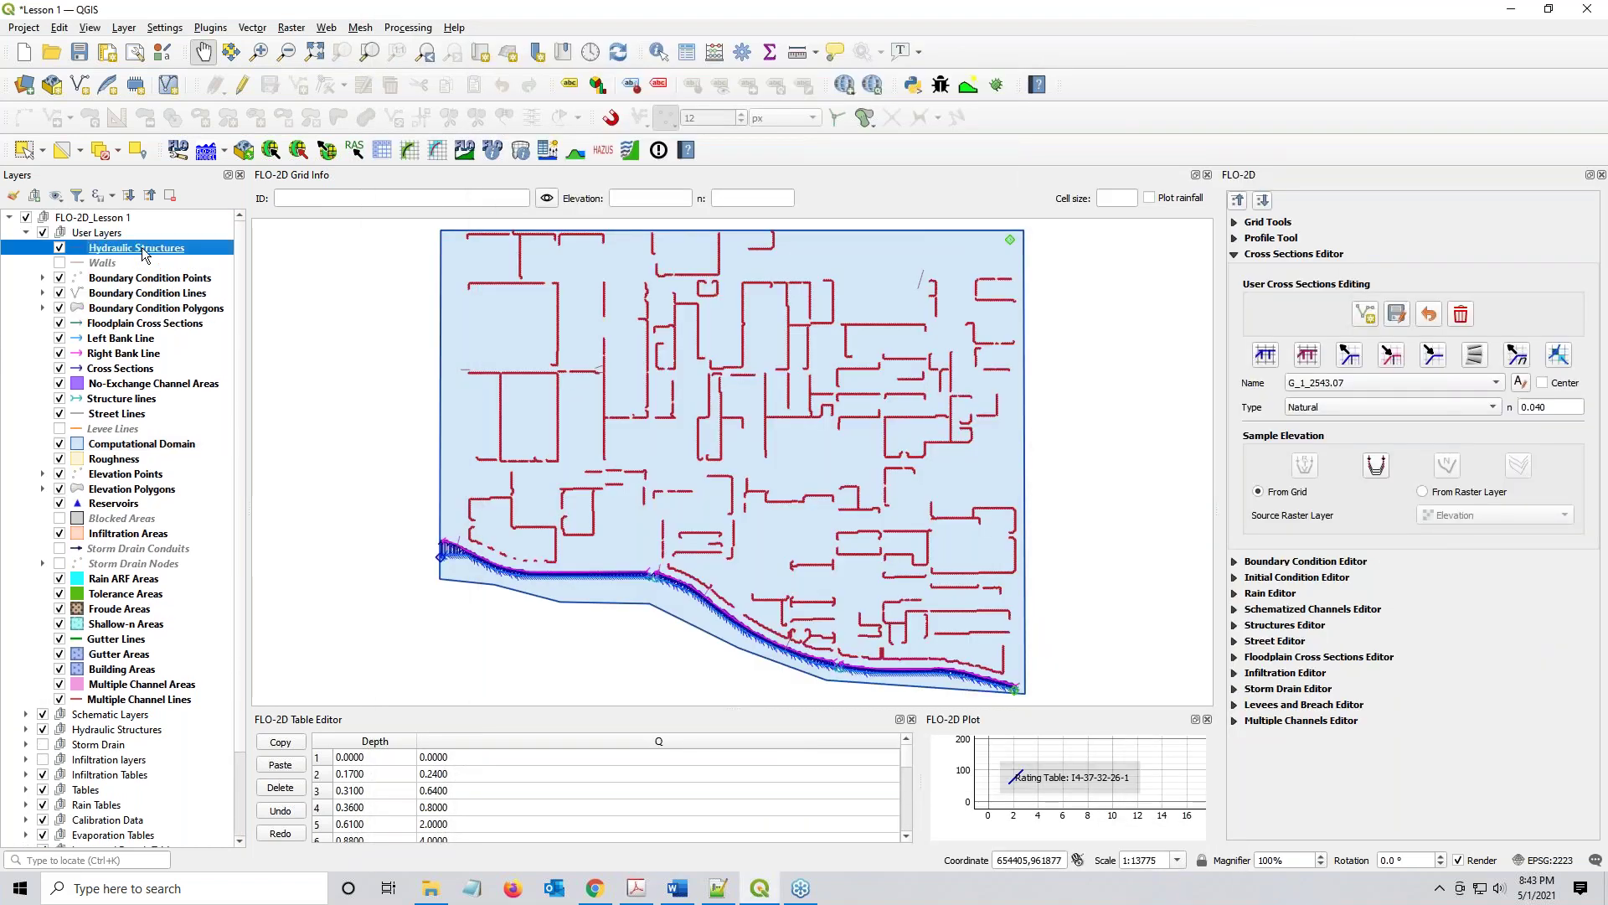
{"action": "right_click", "coordinate": [143, 248]}
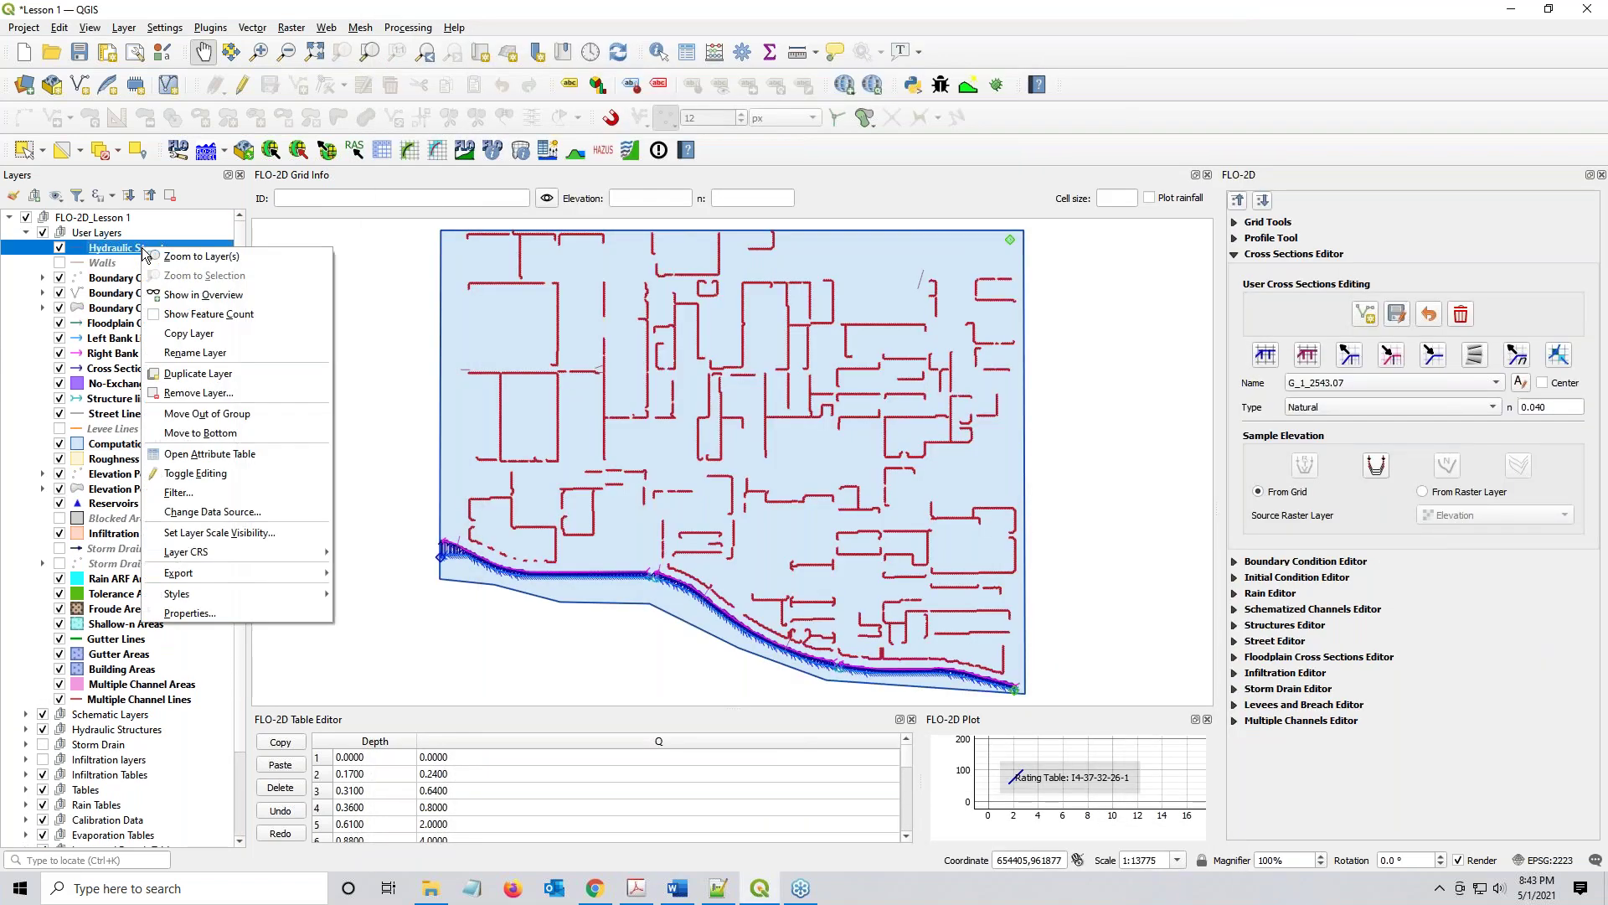
{"action": "left_click", "coordinate": [165, 453]}
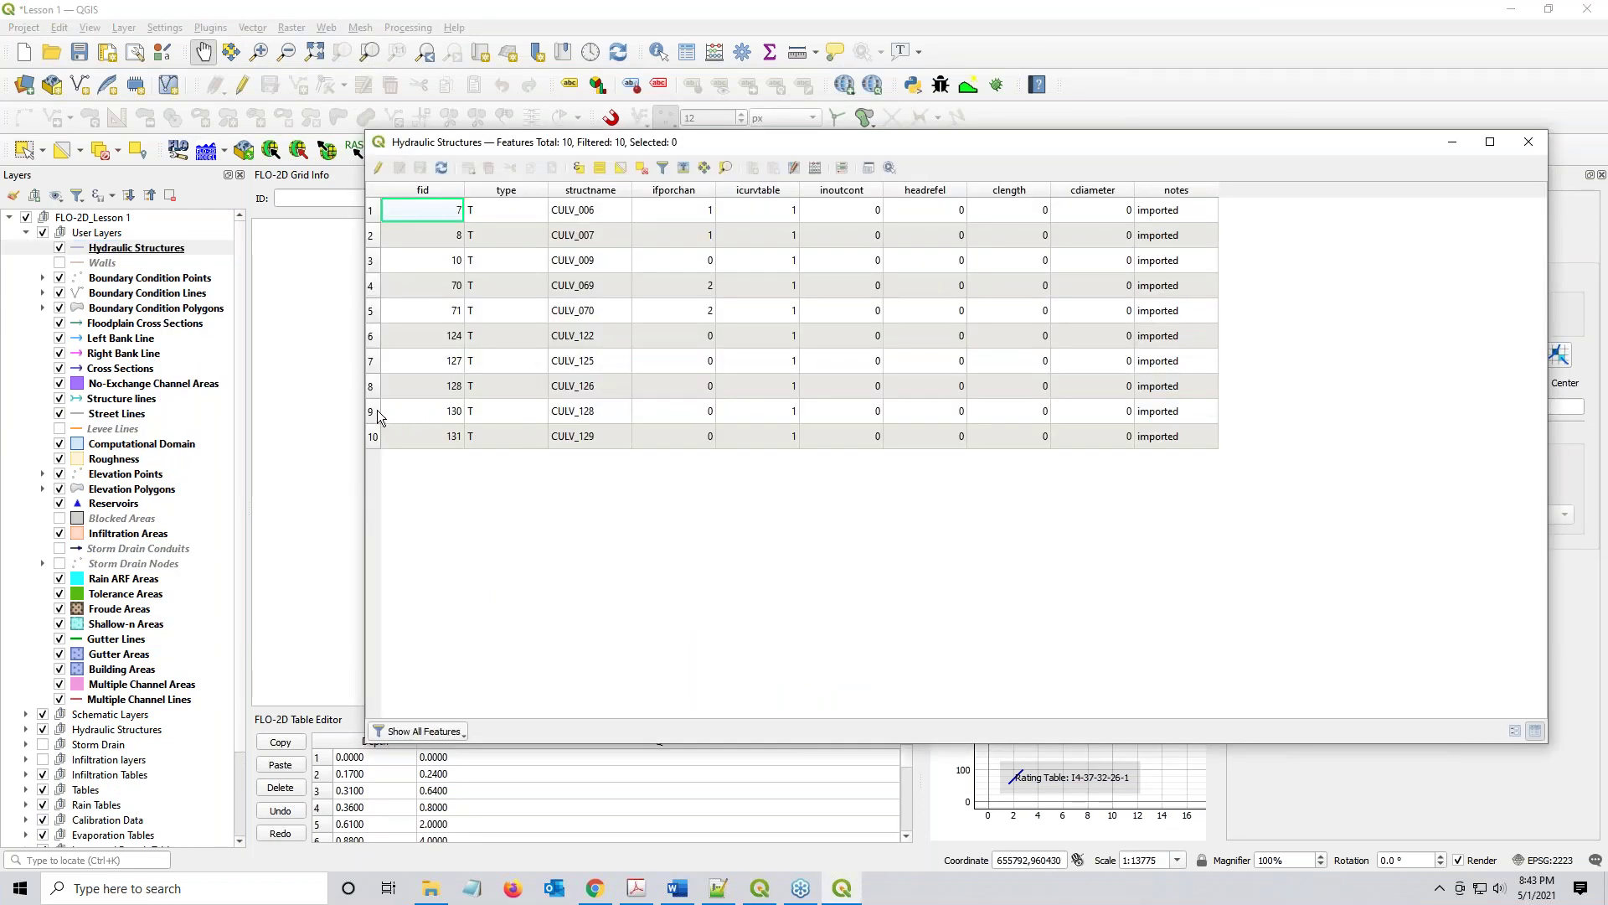
Select the CULV_128 and CULV_129 culvert records and move the table off the map
{"action": "left_click", "coordinate": [422, 412]}
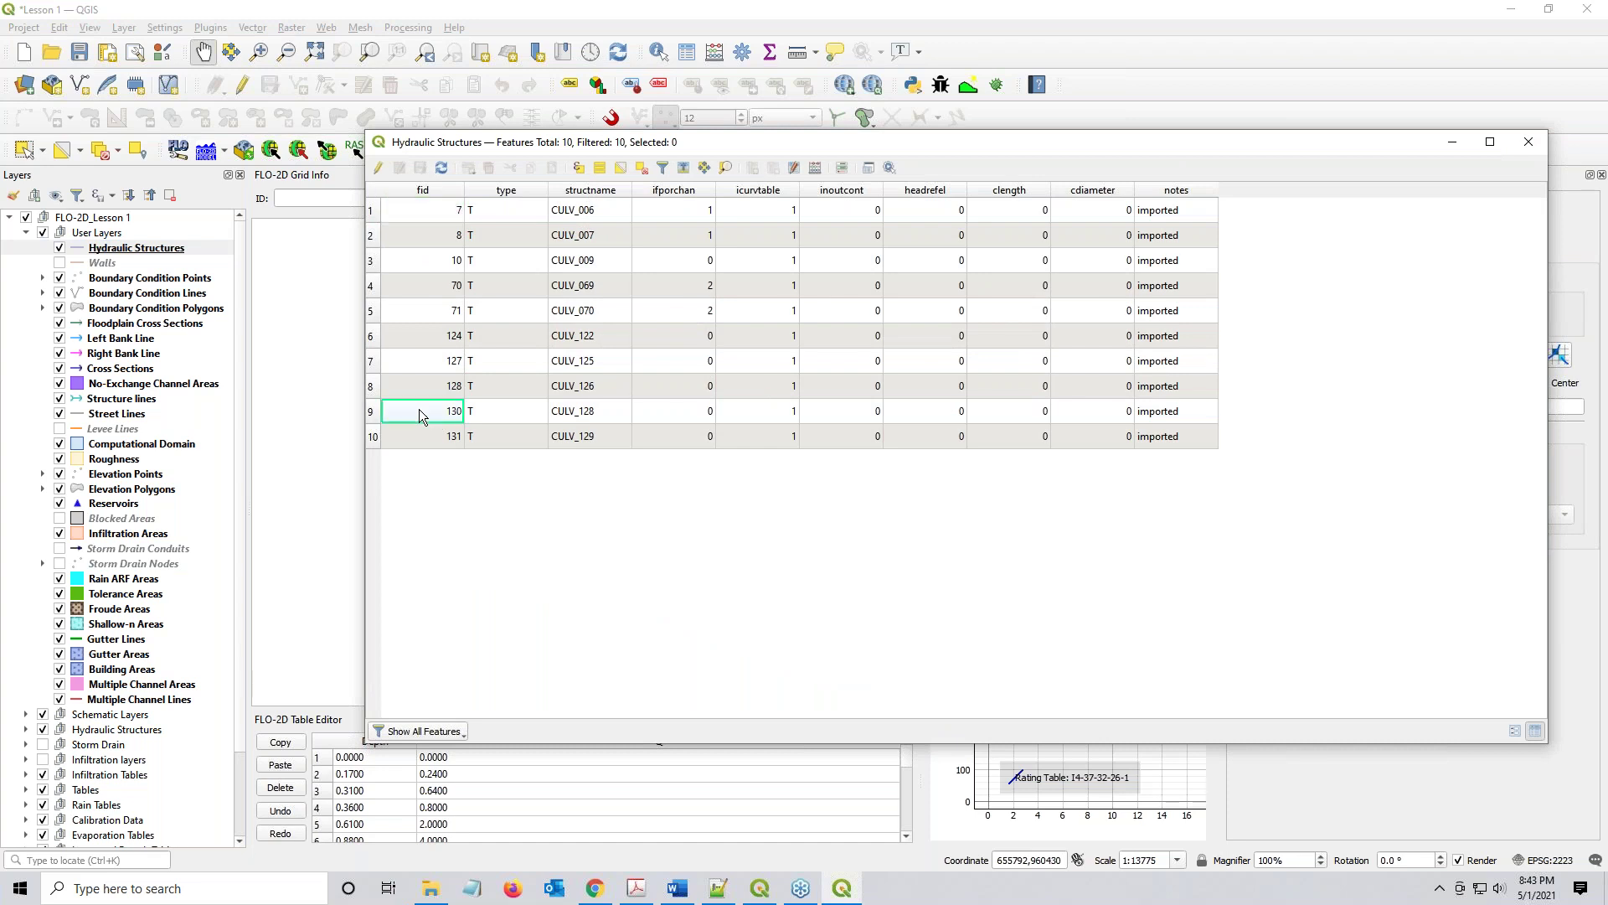
{"action": "left_click", "coordinate": [376, 414]}
{"action": "left_click", "coordinate": [376, 437], "text": "ctrl"}
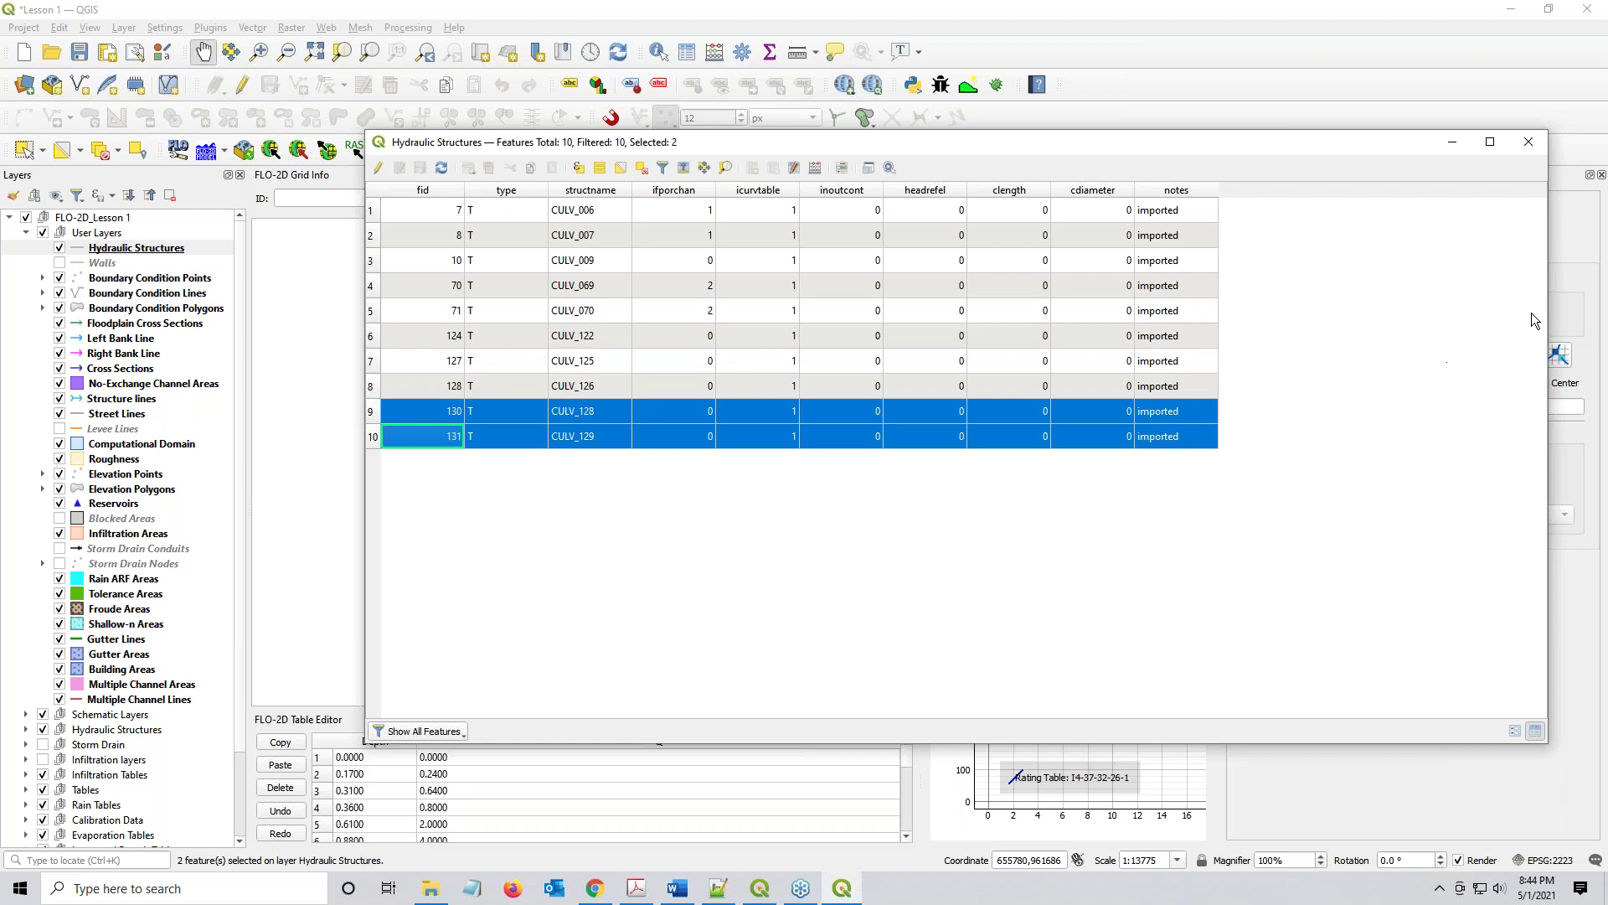
{"action": "left_click_drag", "start_coordinate": [1533, 310], "coordinate": [1257, 325]}
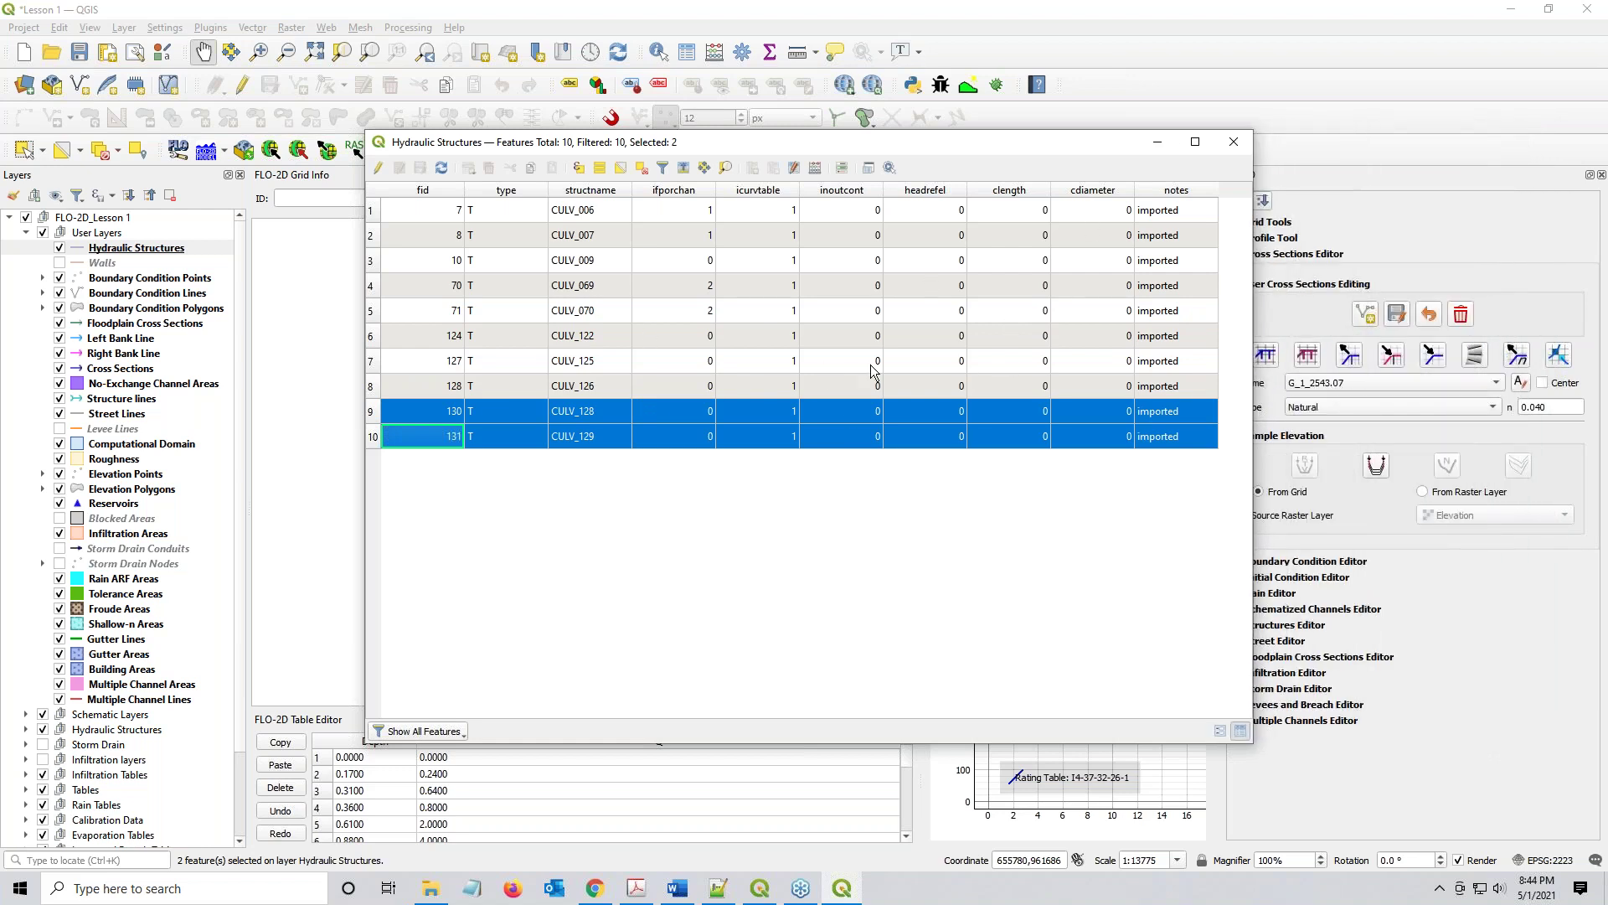
{"action": "left_click_drag", "start_coordinate": [764, 743], "coordinate": [776, 498]}
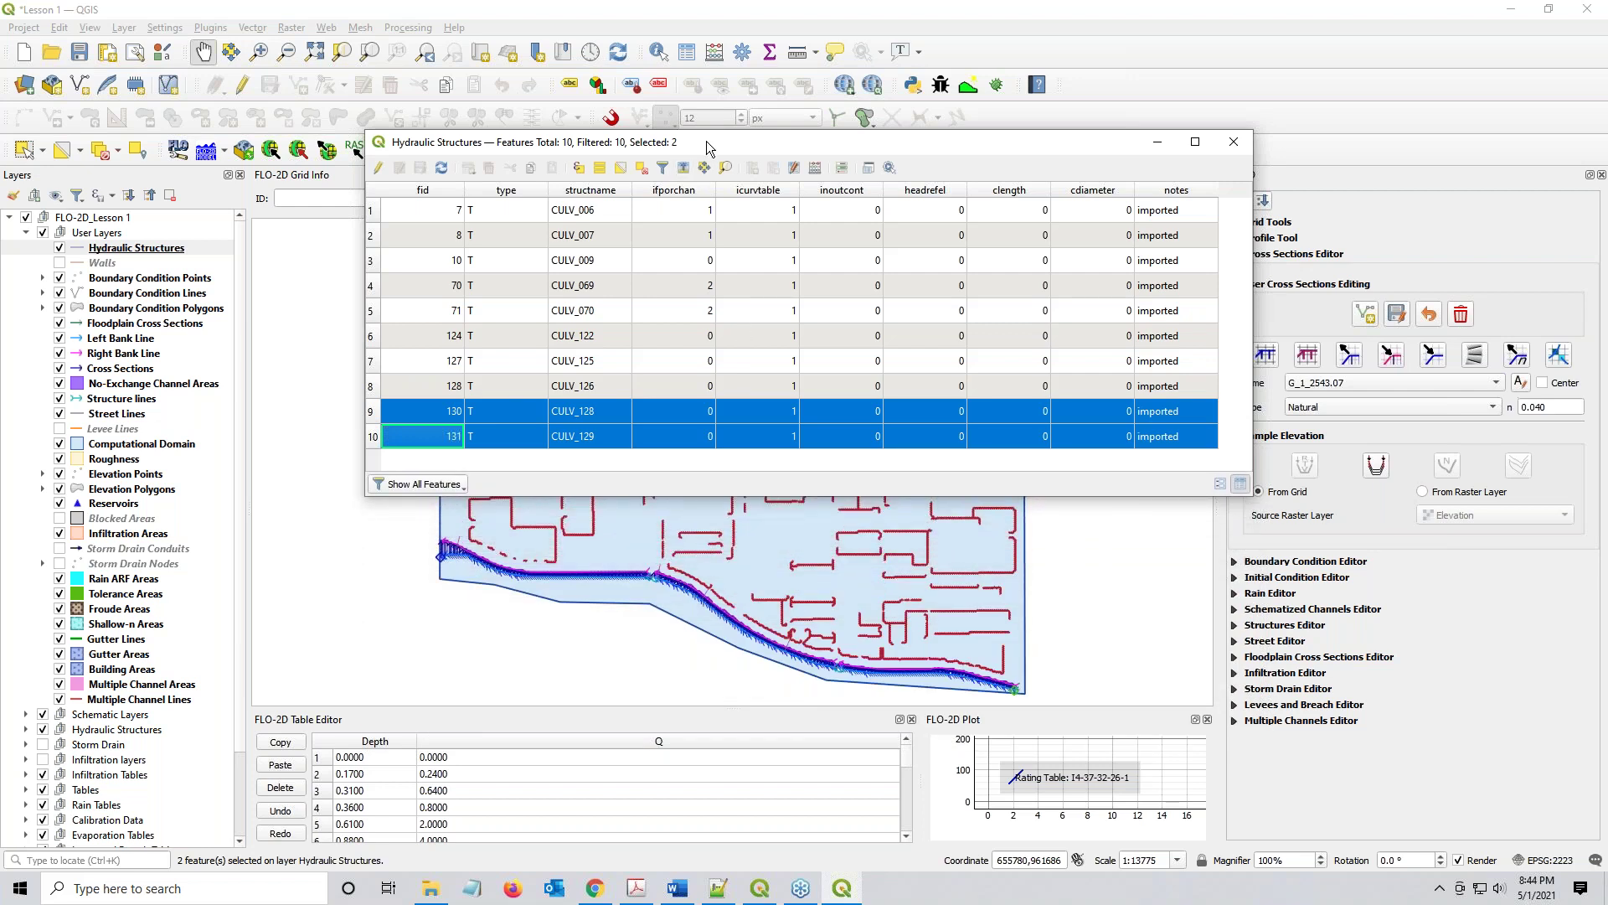
{"action": "left_click_drag", "start_coordinate": [707, 141], "coordinate": [1607, 377]}
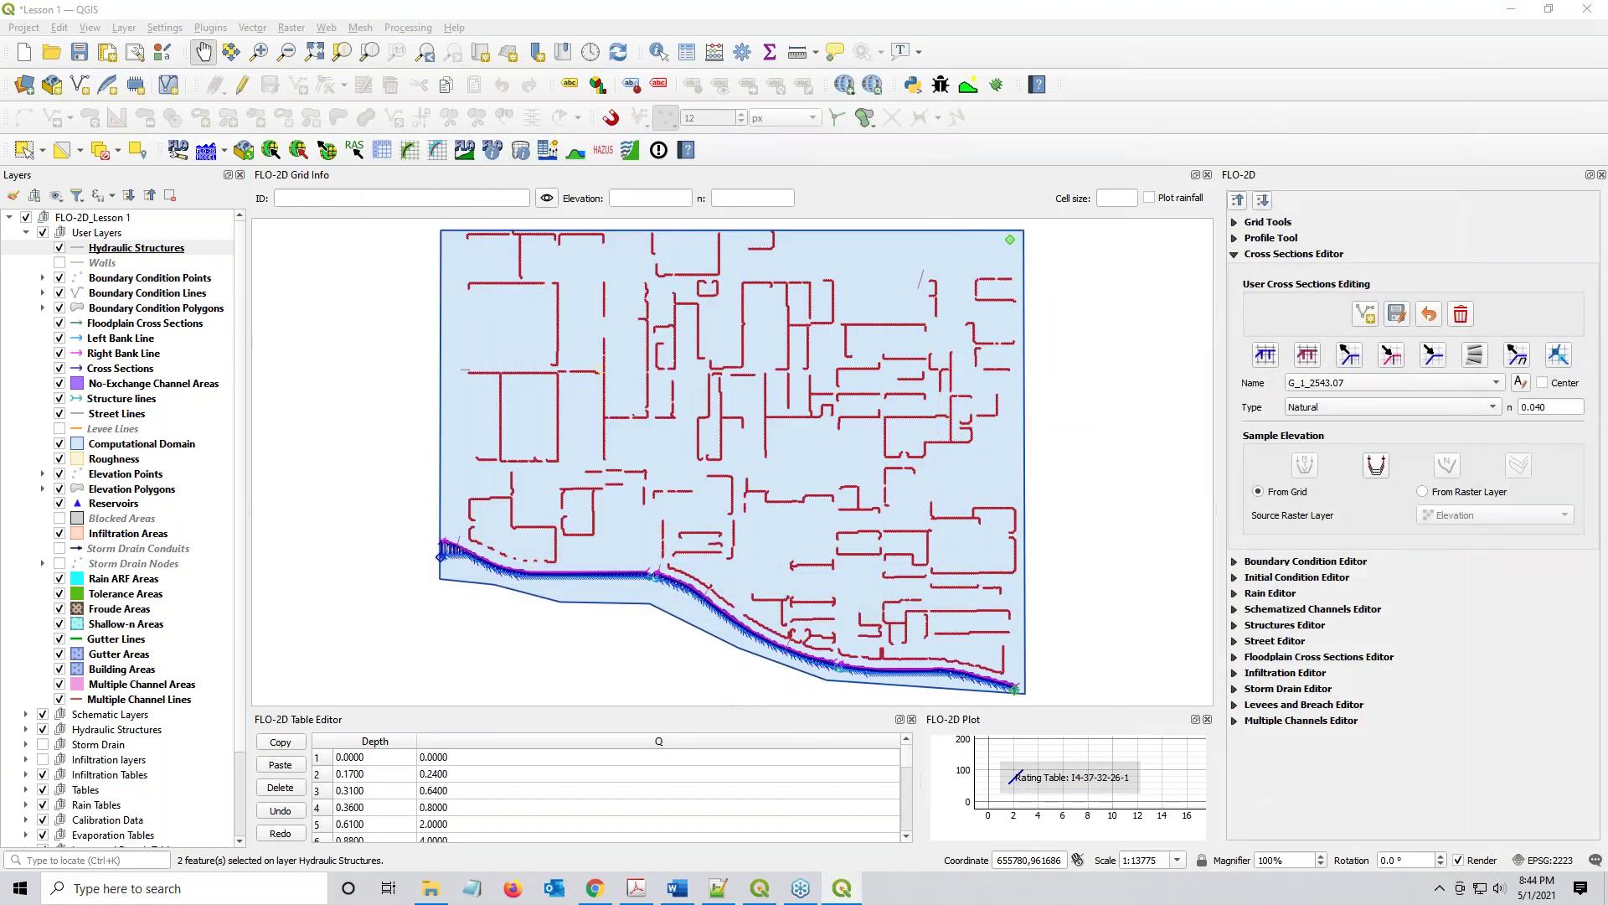
Turn on Single Labels for Hydraulic Structures using the structname field, and apply
{"action": "double_click", "coordinate": [107, 249]}
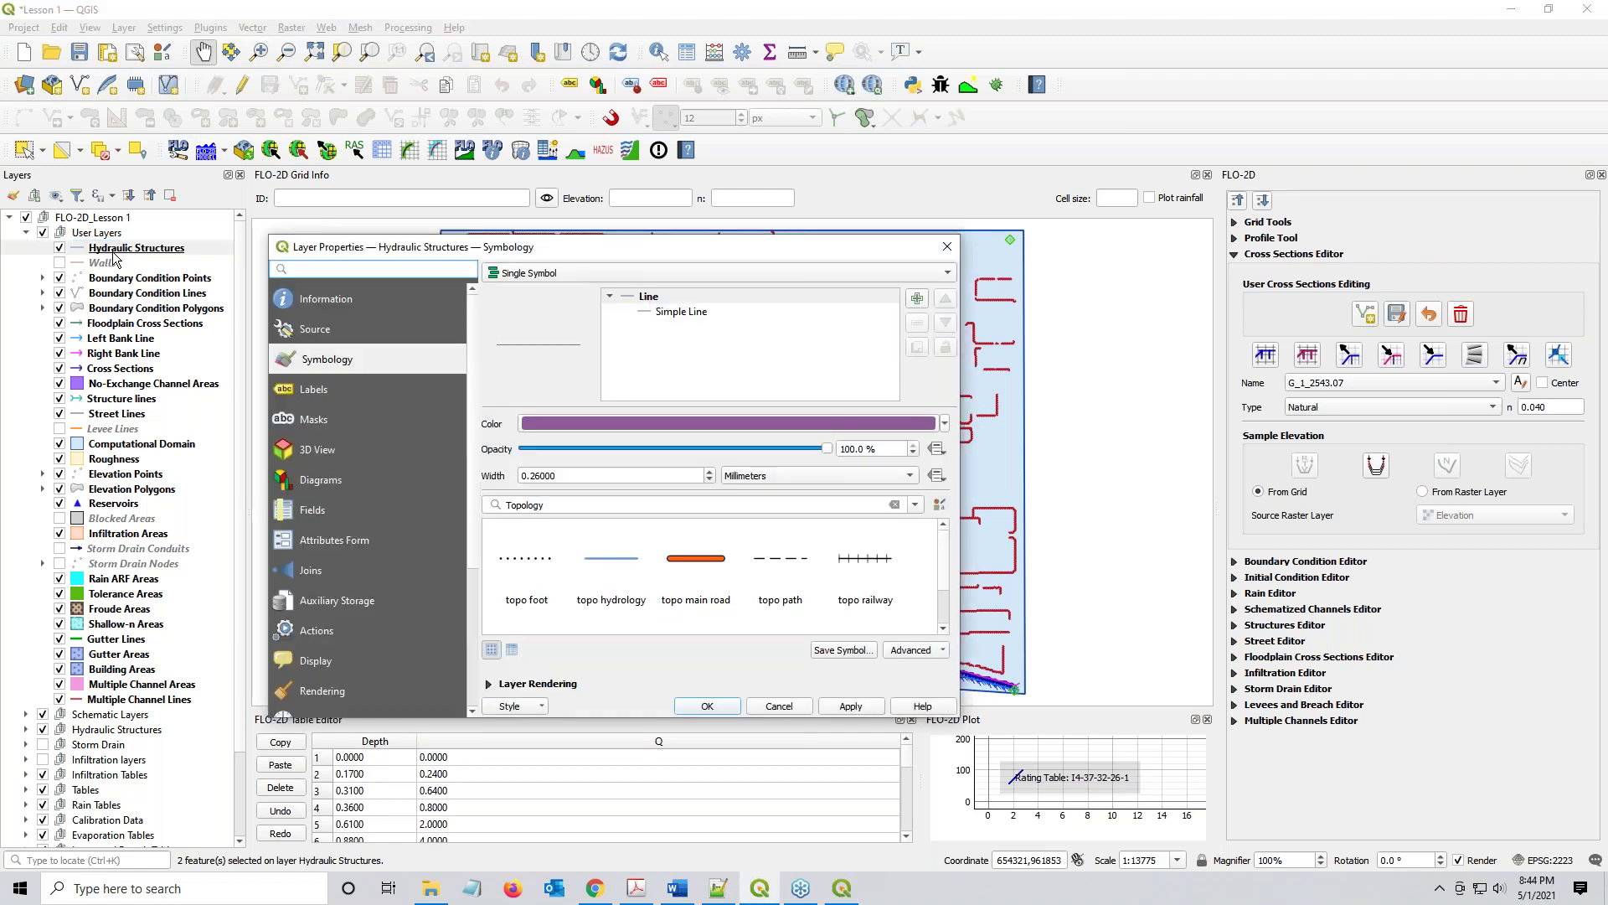
{"action": "scroll", "coordinate": [338, 570], "scroll_direction": "down", "scroll_amount": 2}
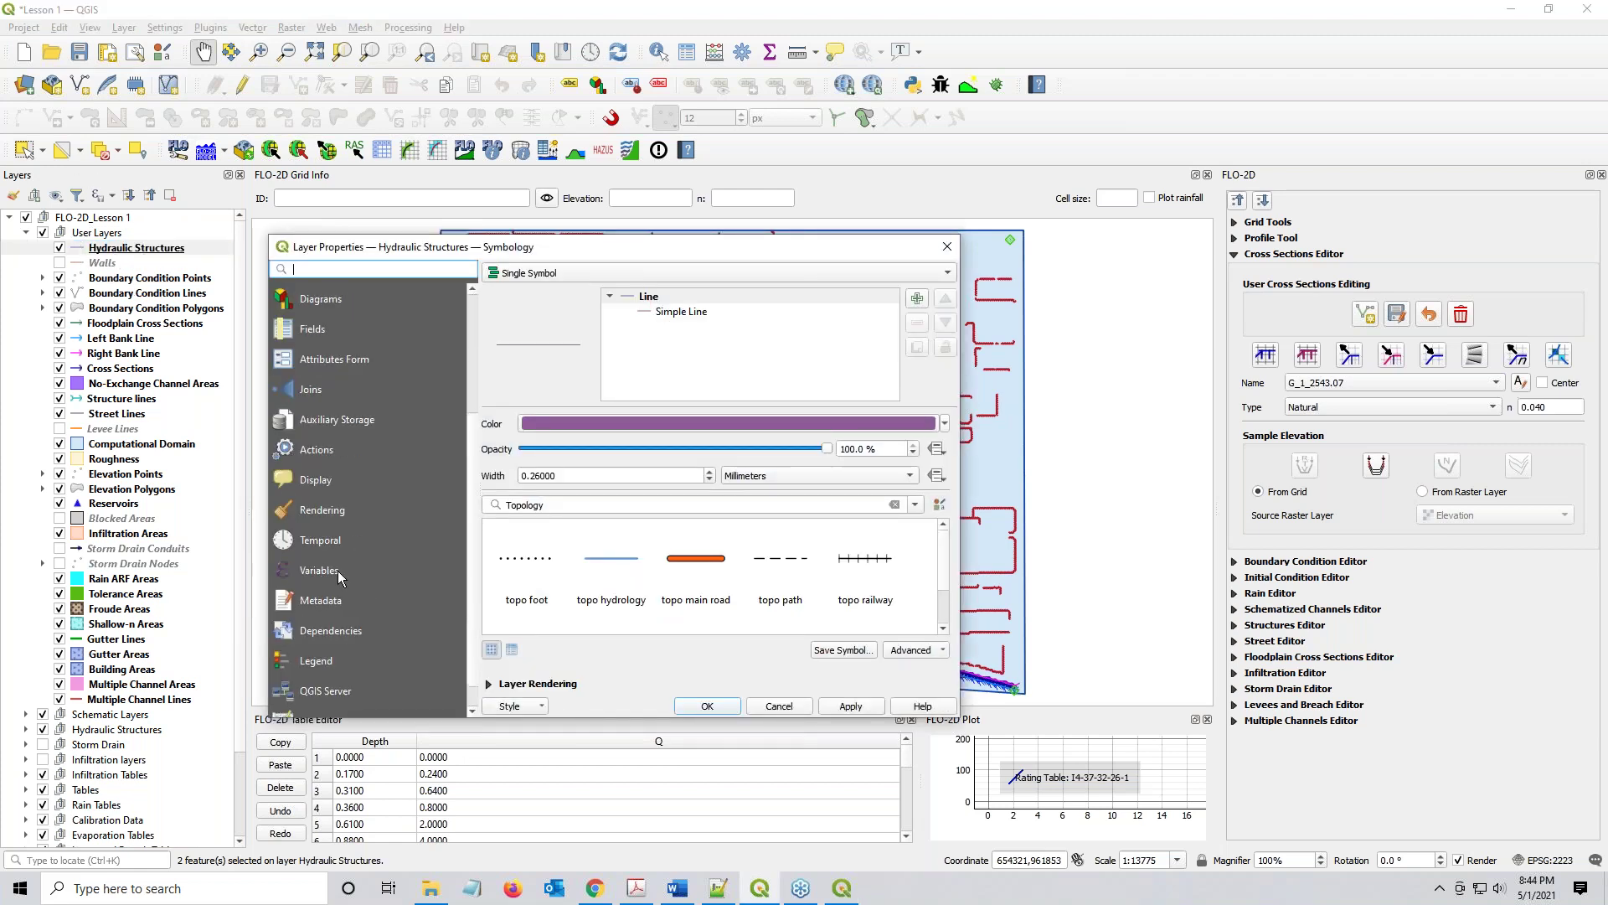
{"action": "scroll", "coordinate": [339, 570], "scroll_direction": "up", "scroll_amount": 2}
{"action": "left_click", "coordinate": [311, 391]}
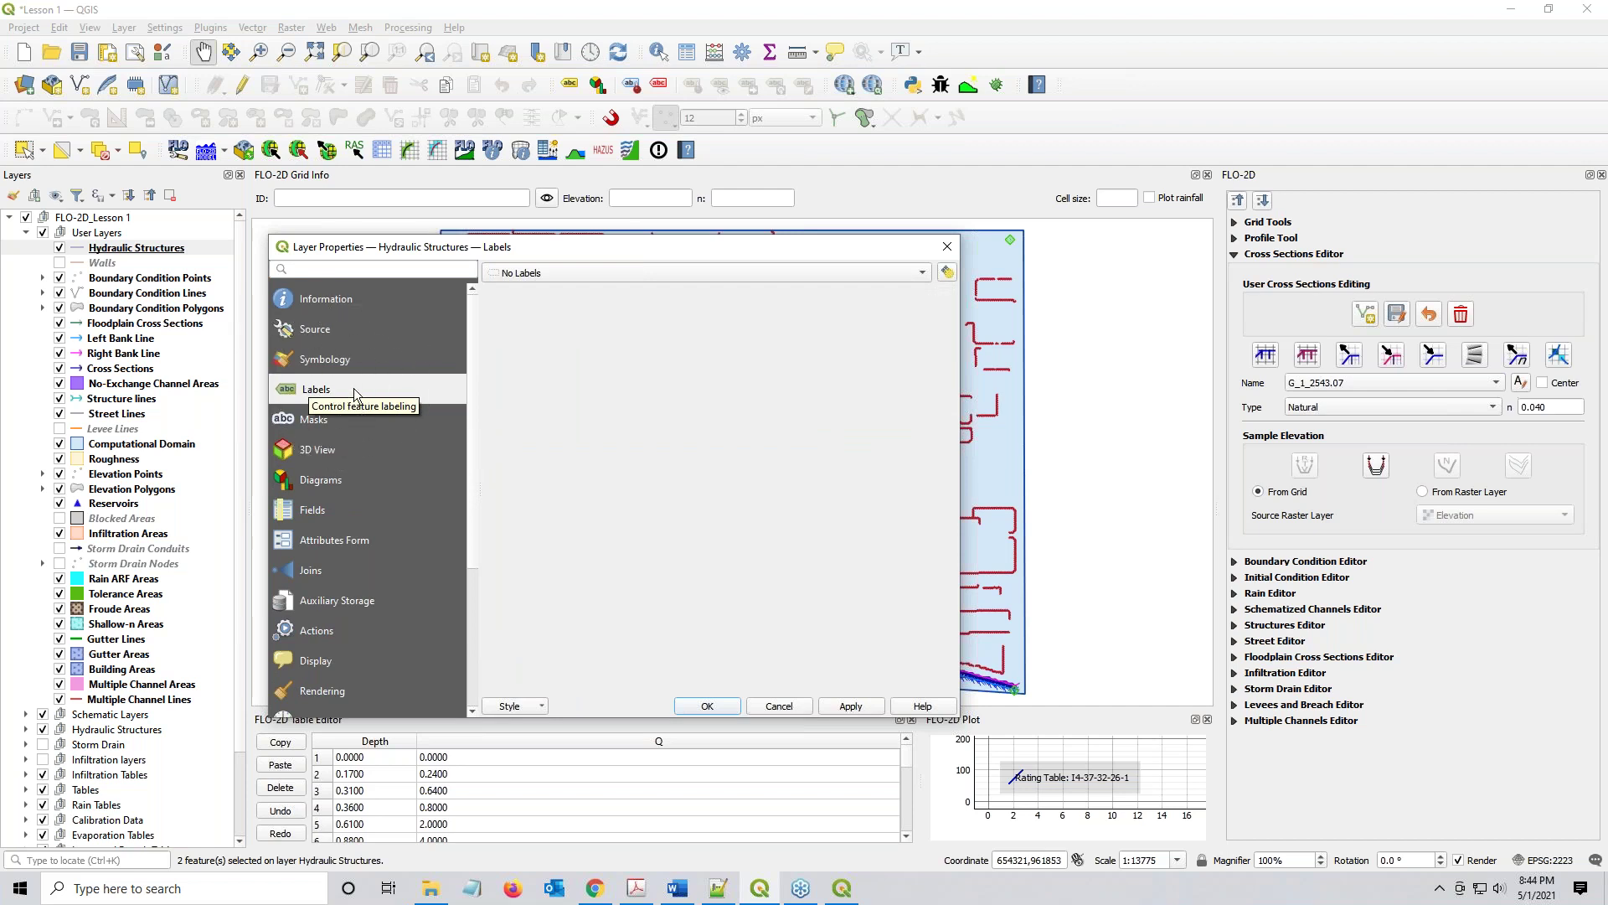
{"action": "left_click", "coordinate": [866, 270]}
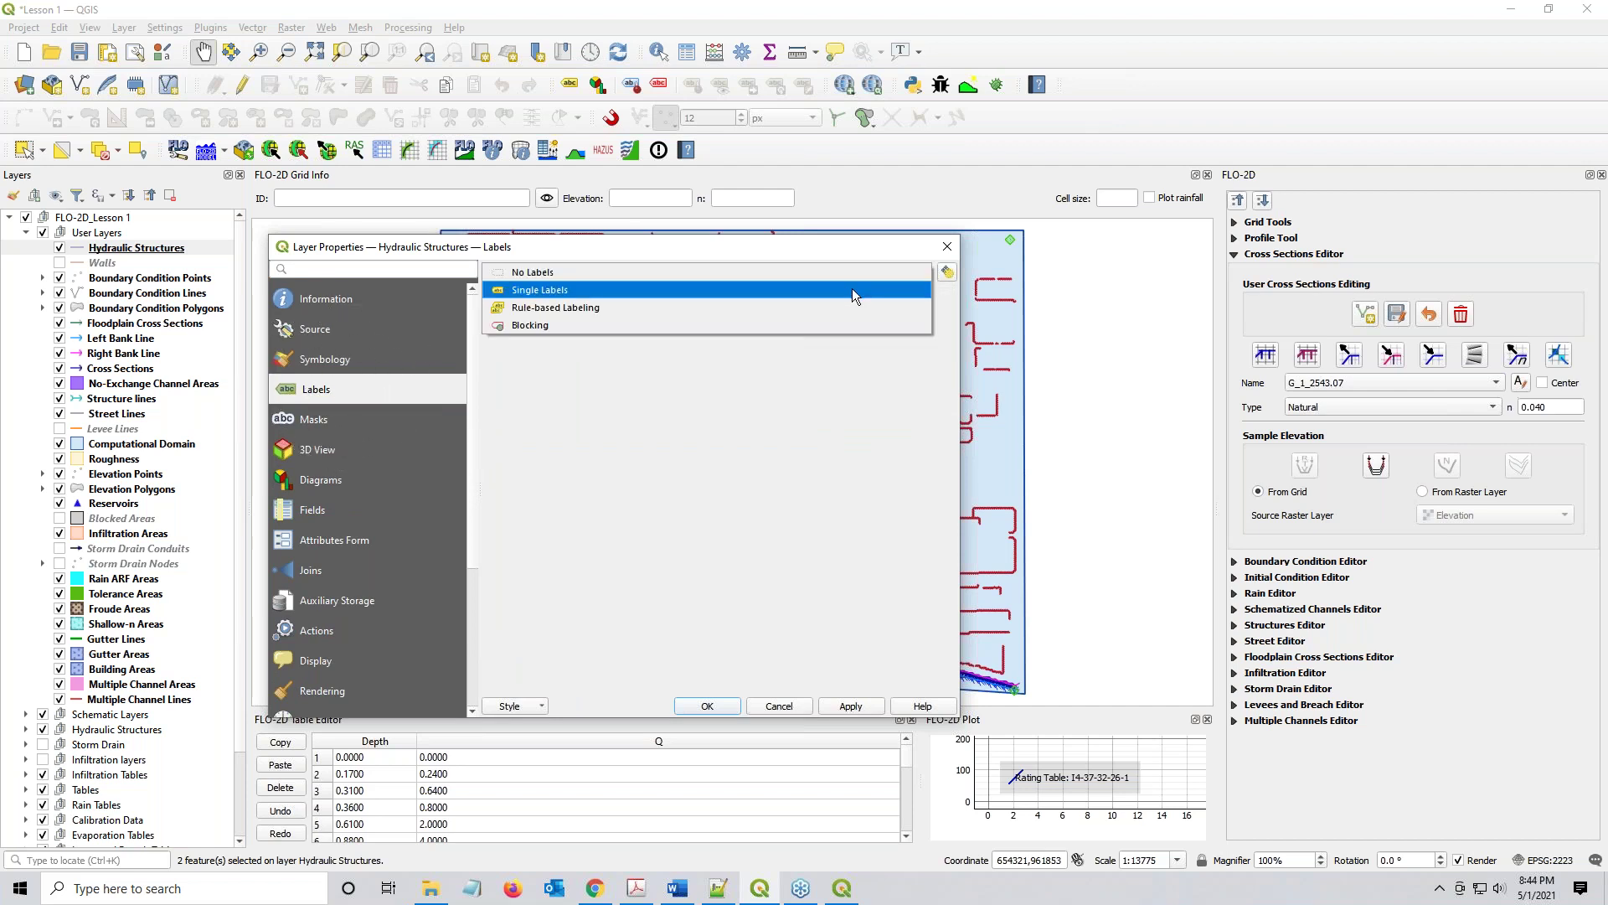
{"action": "left_click", "coordinate": [850, 290]}
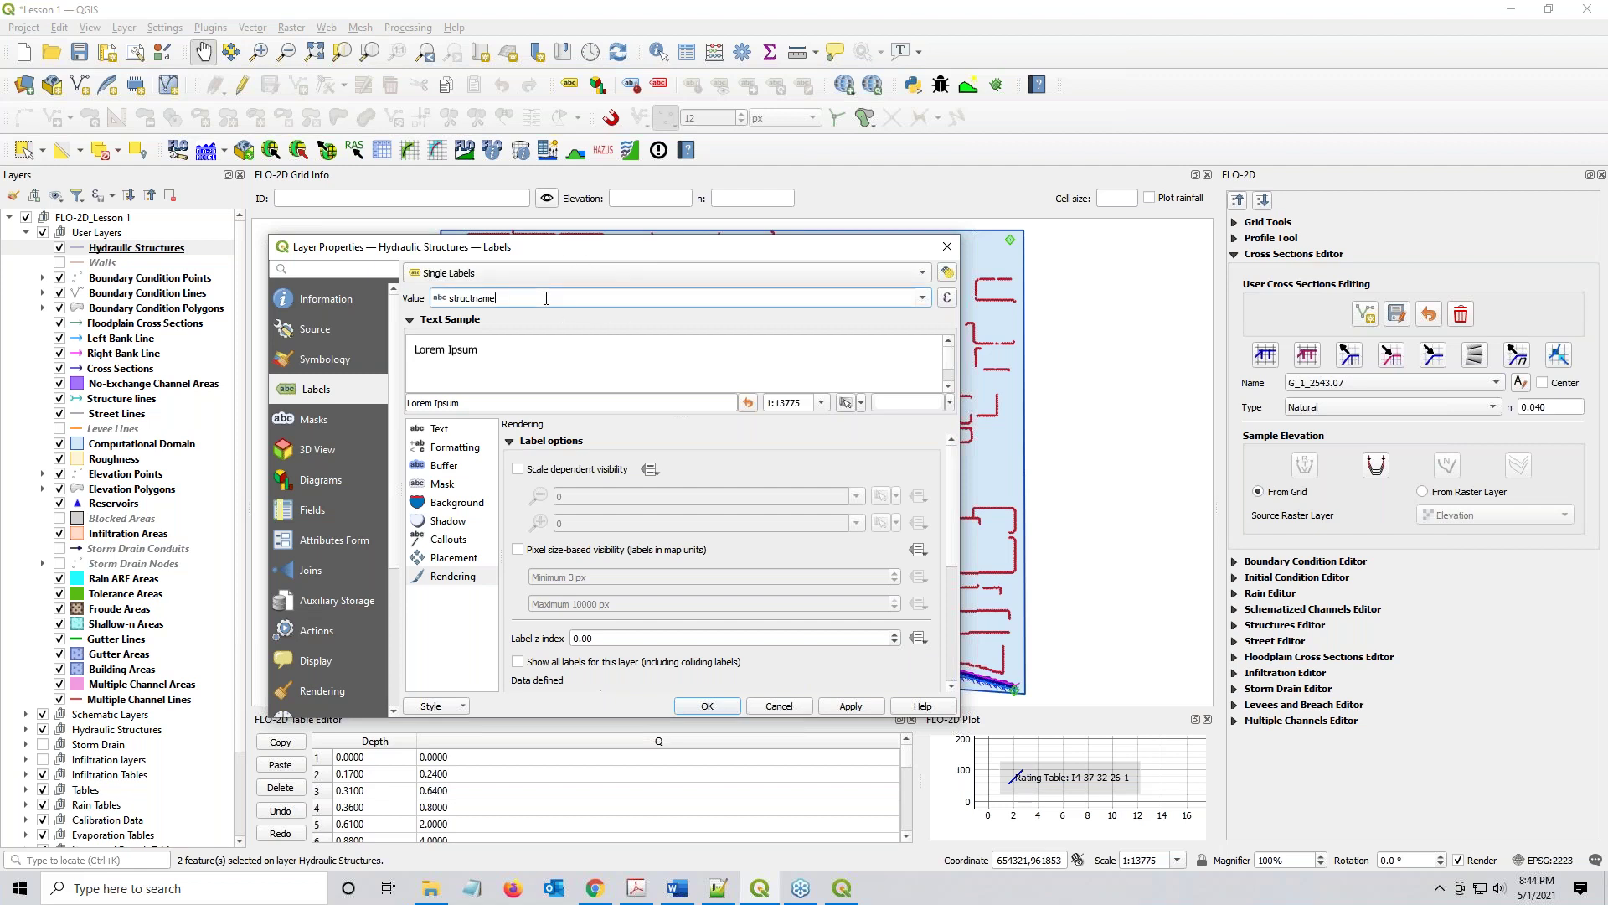
{"action": "left_click_drag", "start_coordinate": [585, 298], "coordinate": [417, 292]}
{"action": "left_click", "coordinate": [859, 299]}
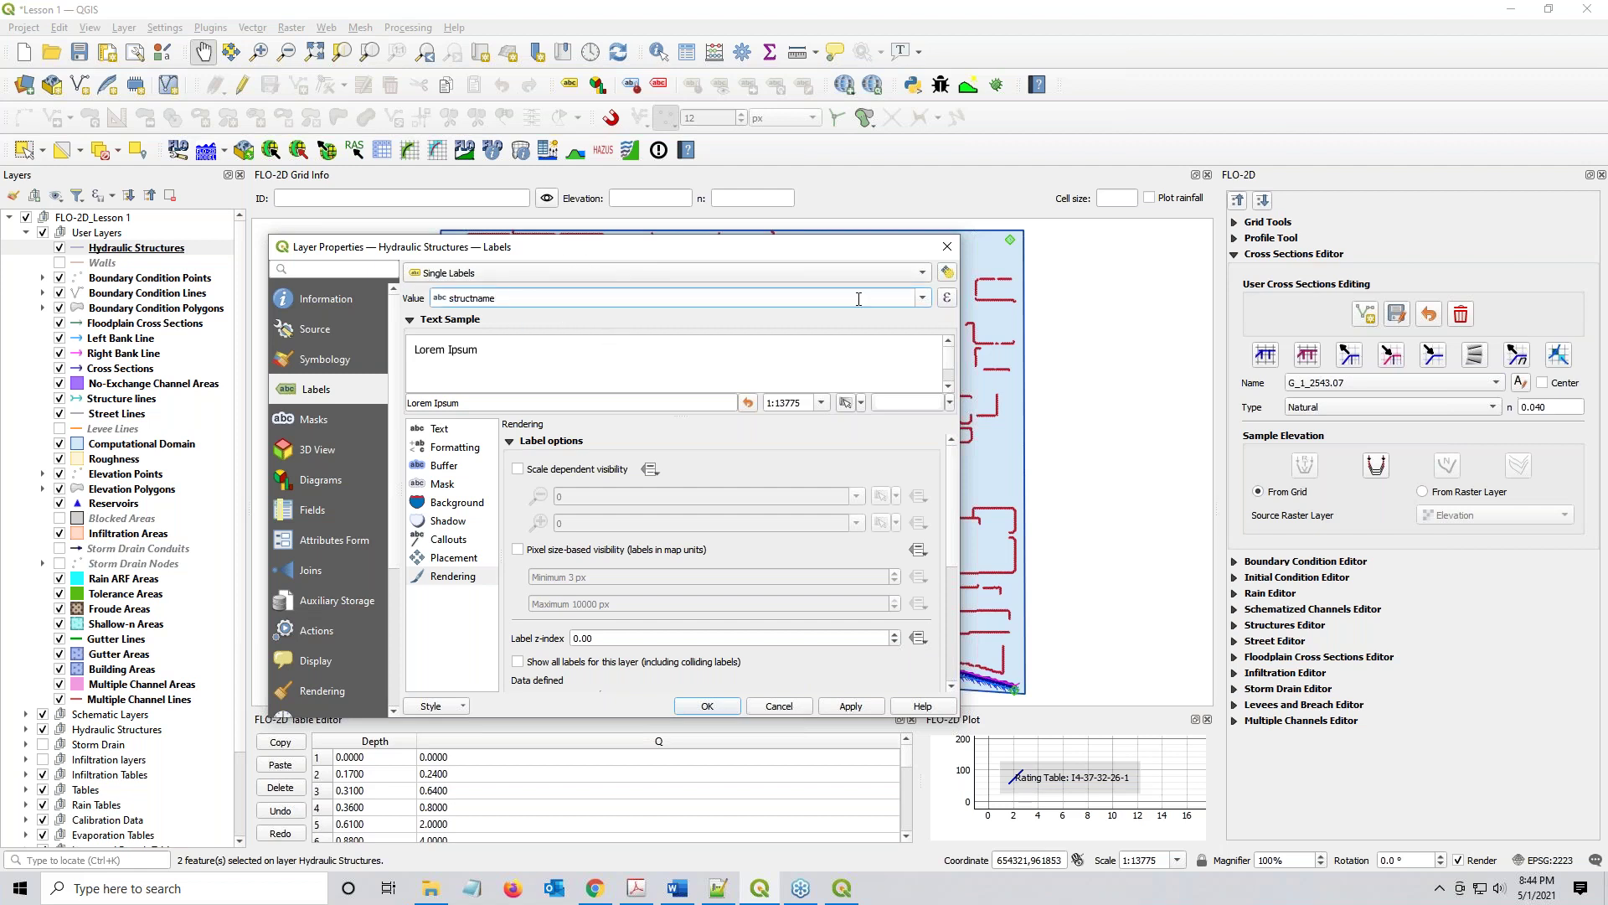
{"action": "left_click", "coordinate": [923, 298]}
{"action": "left_click", "coordinate": [876, 362]}
{"action": "left_click", "coordinate": [874, 709]}
{"action": "left_click_drag", "start_coordinate": [692, 243], "coordinate": [837, 211]}
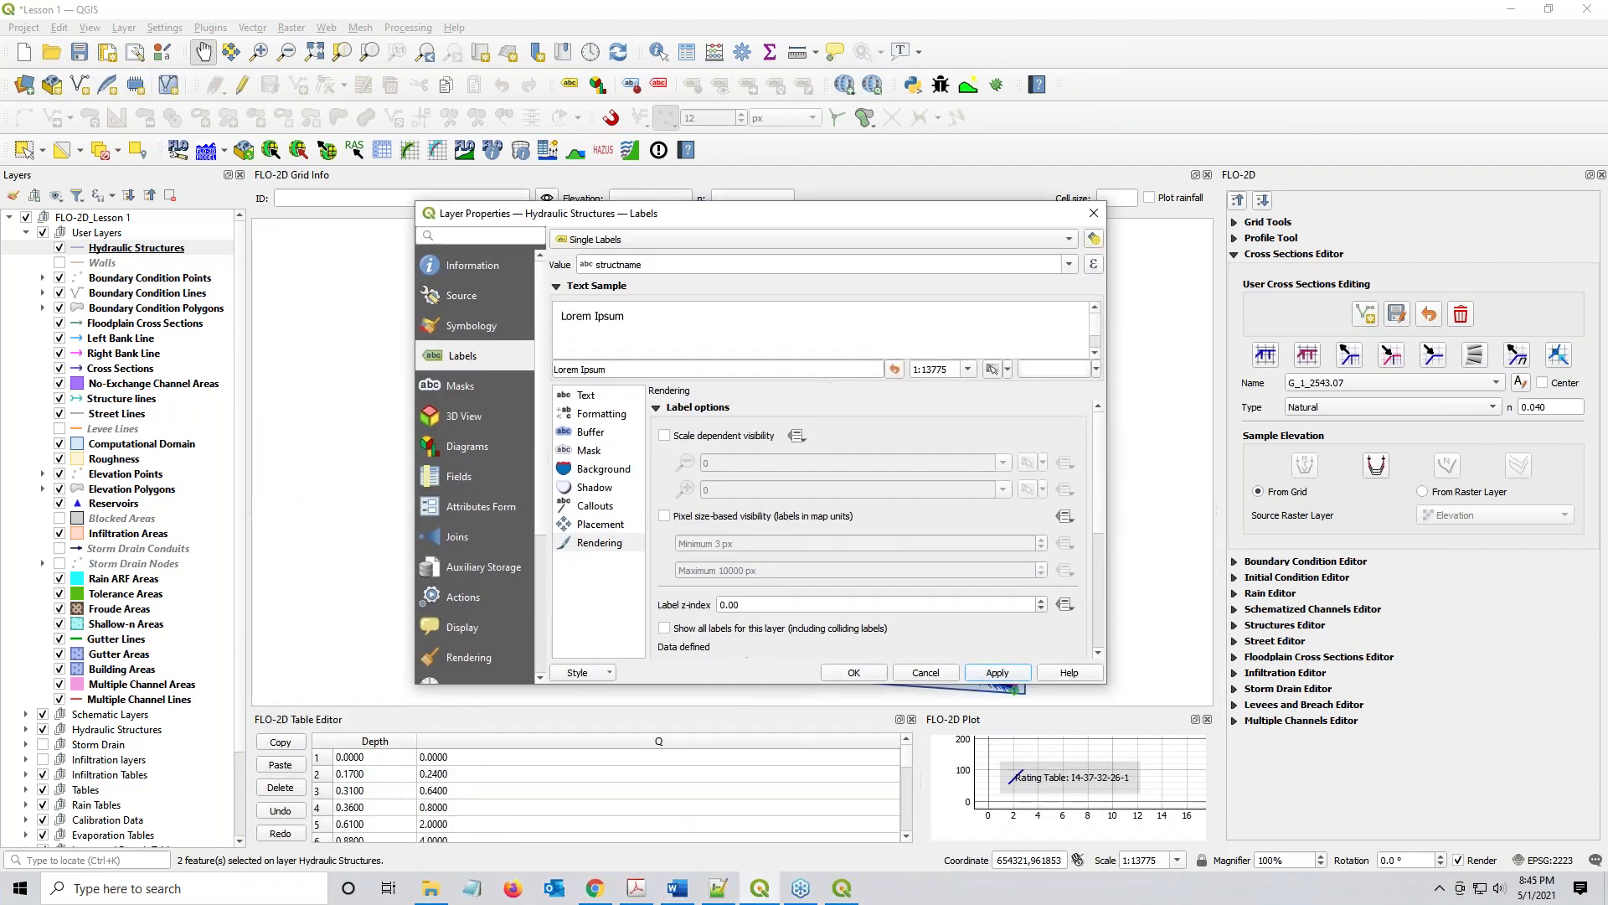
Close the layer properties, zoom to the labelled CULV_128 culvert, and select Hydraulic Structures
{"action": "left_click", "coordinate": [854, 673]}
{"action": "scroll", "coordinate": [546, 380], "scroll_direction": "up", "scroll_amount": 1}
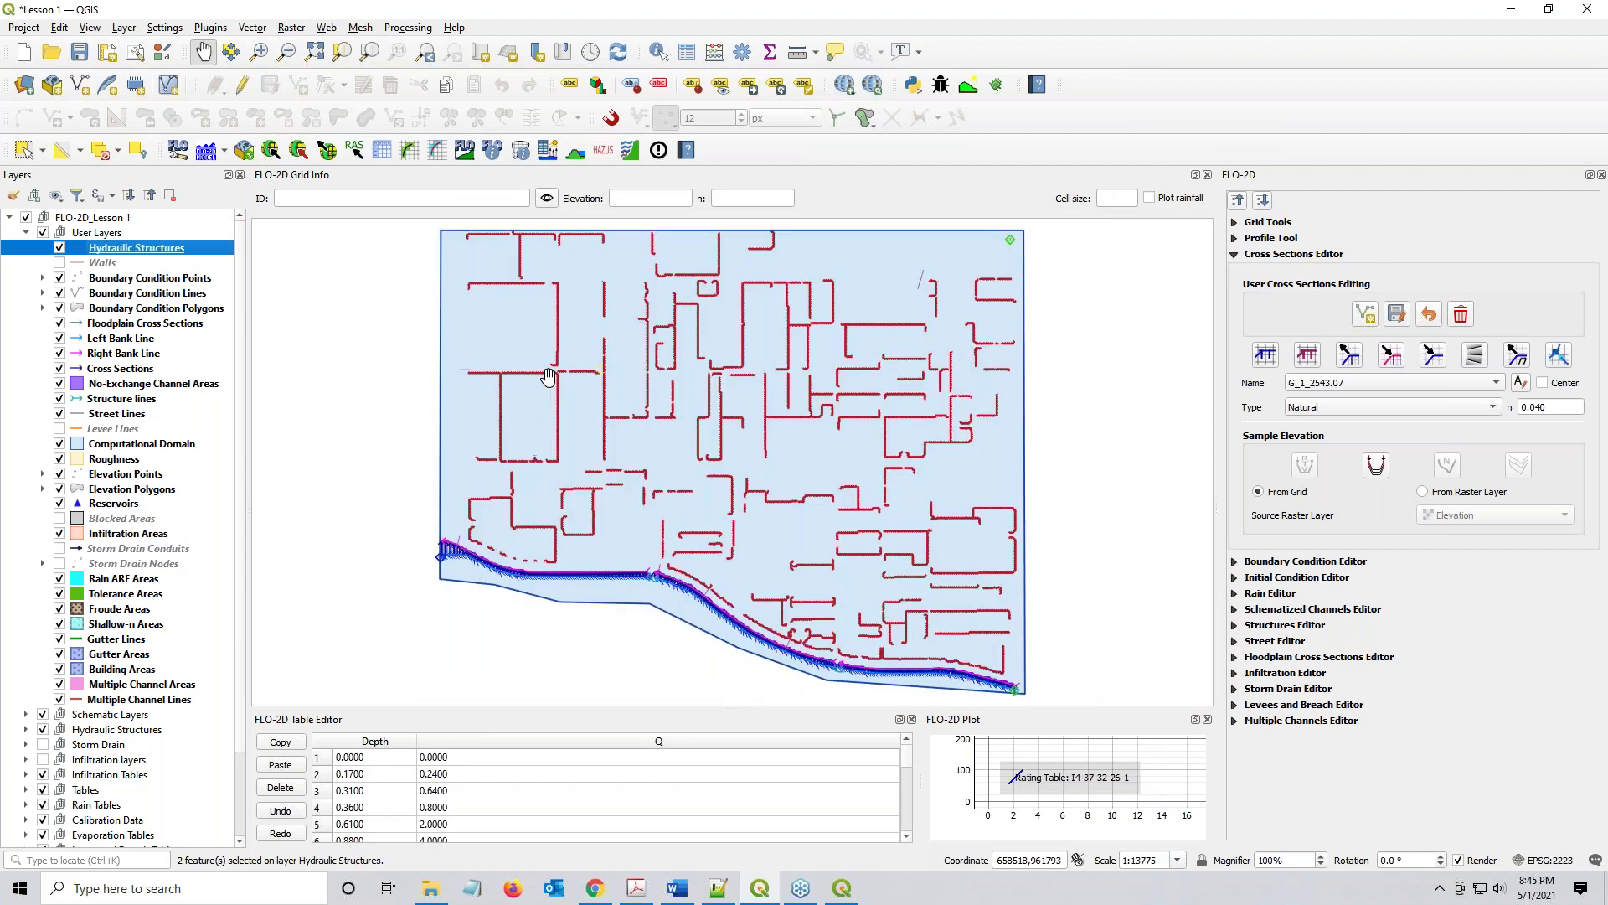
{"action": "scroll", "coordinate": [911, 277], "scroll_direction": "up", "scroll_amount": 2}
{"action": "left_click_drag", "start_coordinate": [1029, 315], "coordinate": [954, 317]}
{"action": "scroll", "coordinate": [613, 458], "scroll_direction": "down", "scroll_amount": 3}
{"action": "left_click_drag", "start_coordinate": [407, 588], "coordinate": [408, 587]}
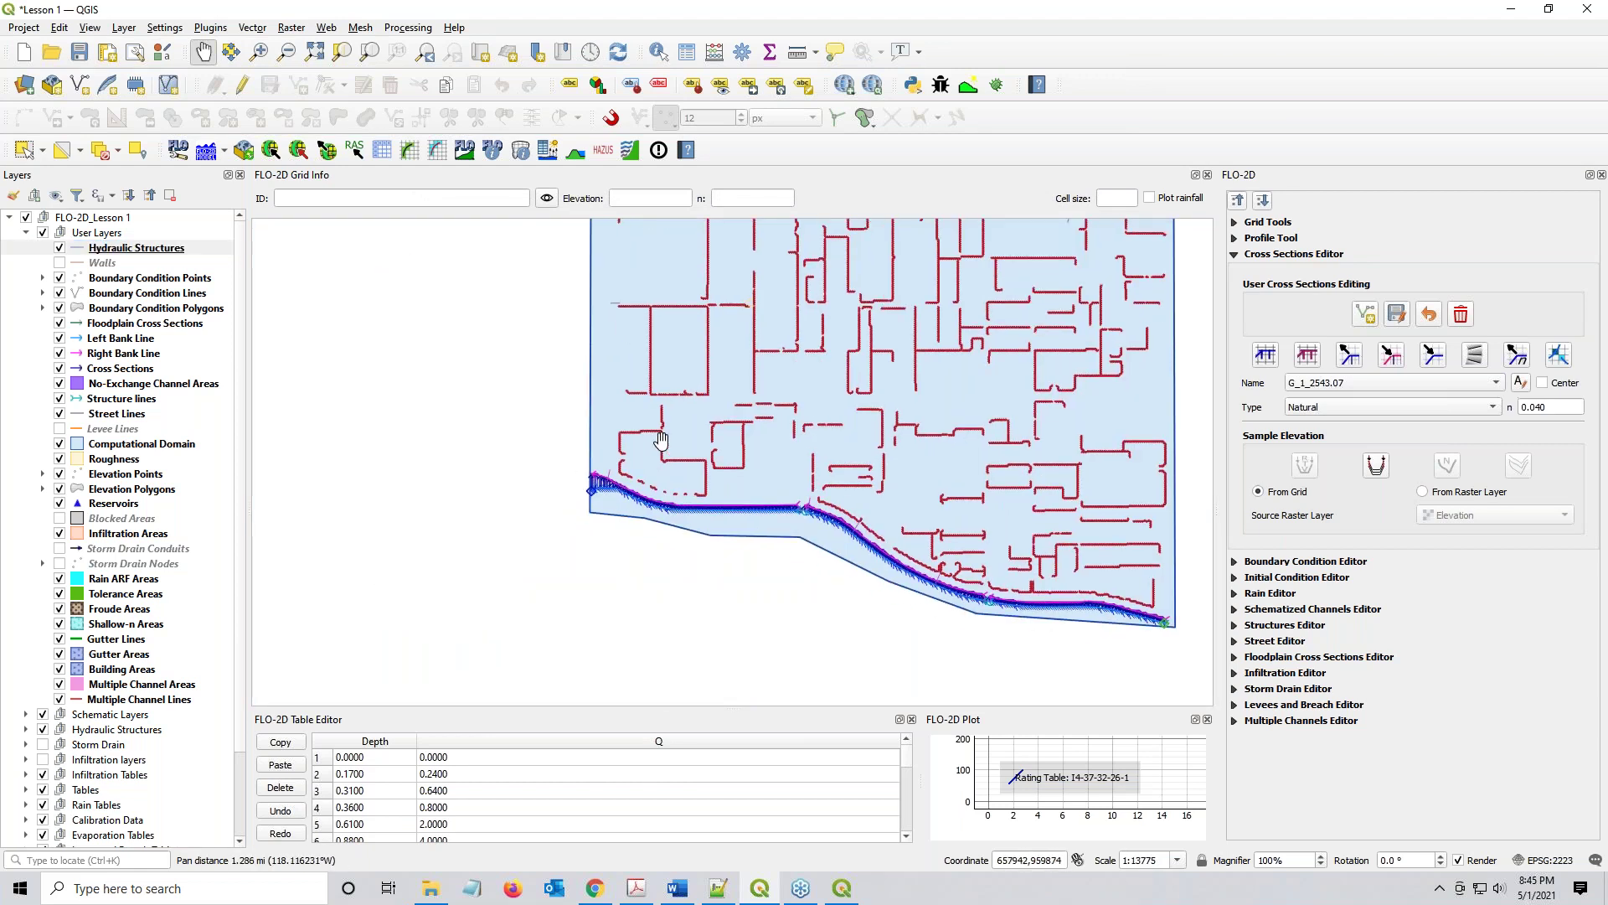
{"action": "scroll", "coordinate": [657, 382], "scroll_direction": "up", "scroll_amount": 2}
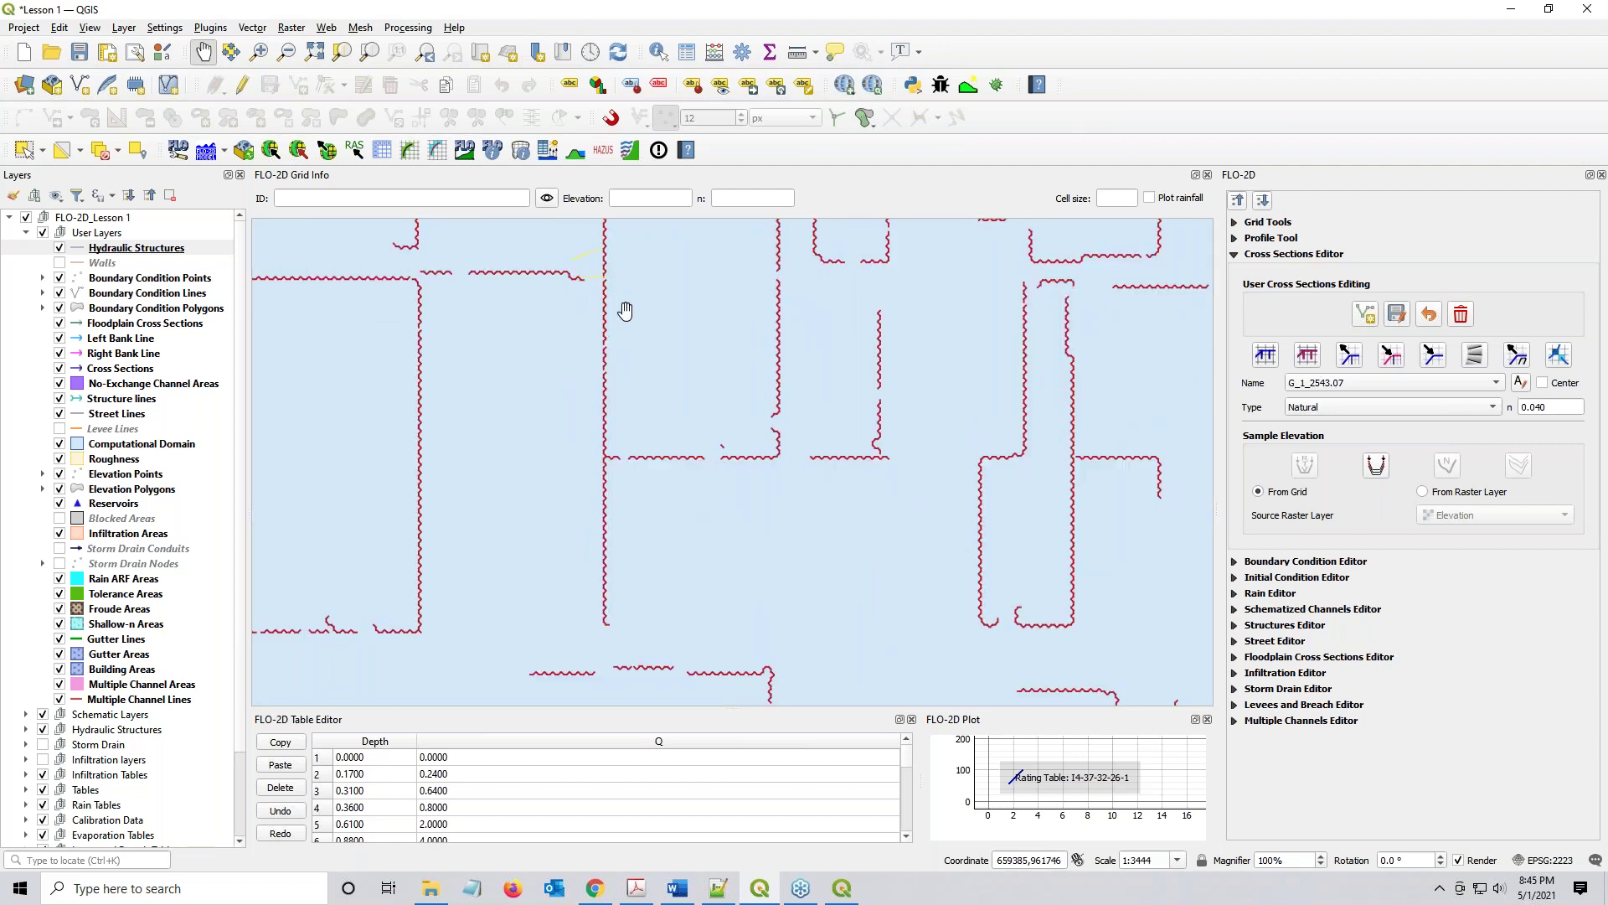
{"action": "scroll", "coordinate": [625, 312], "scroll_direction": "up", "scroll_amount": 1}
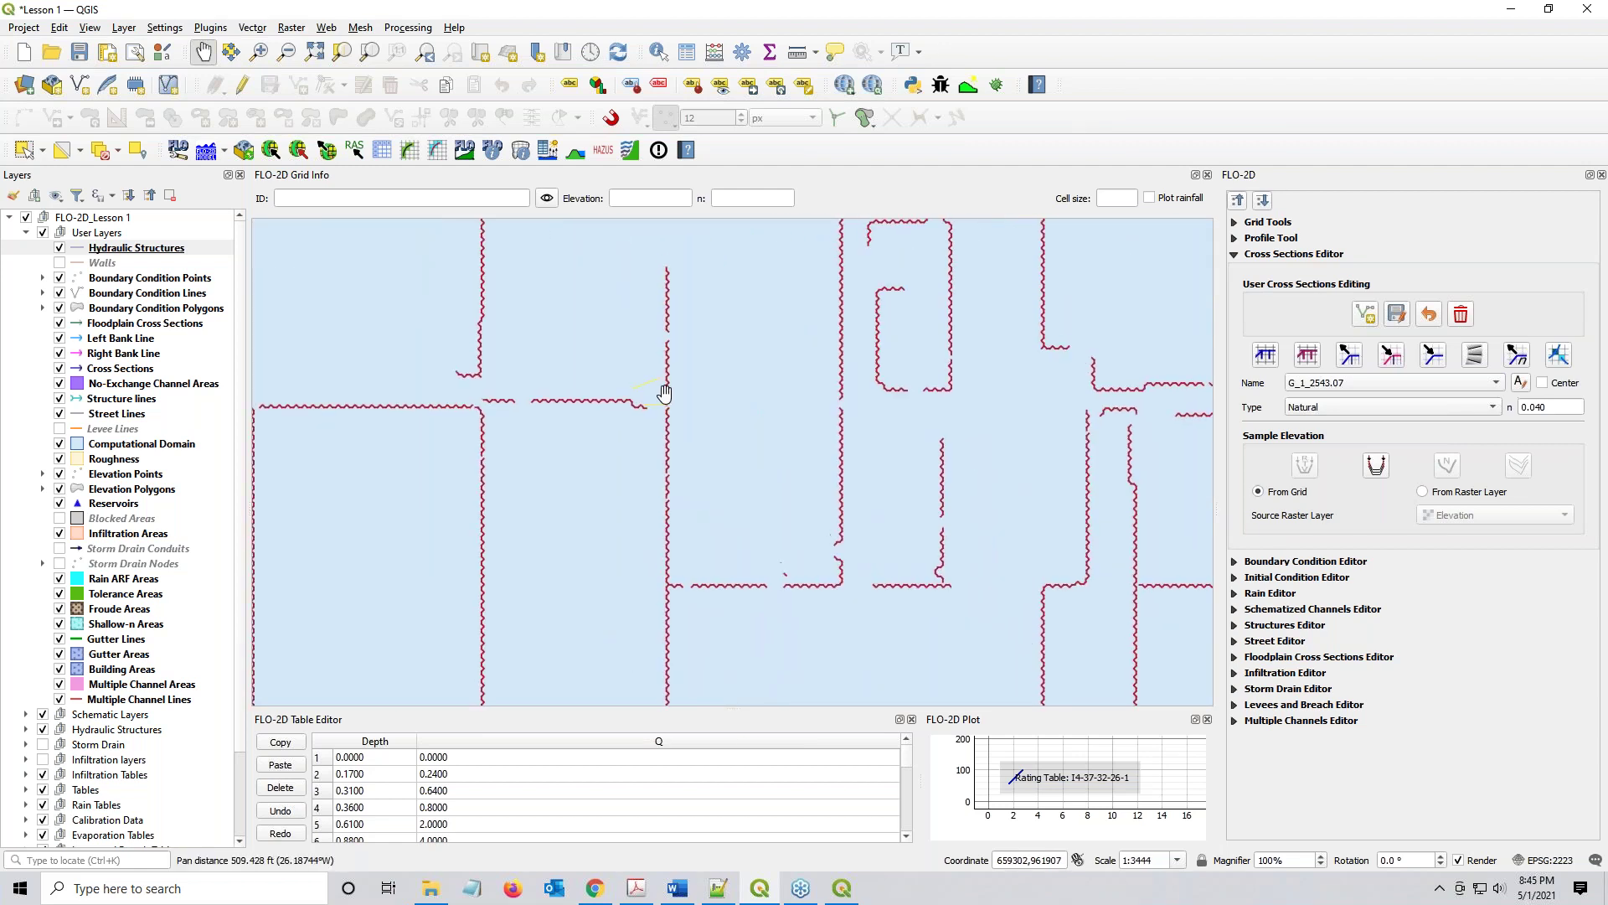
{"action": "left_click", "coordinate": [140, 248]}
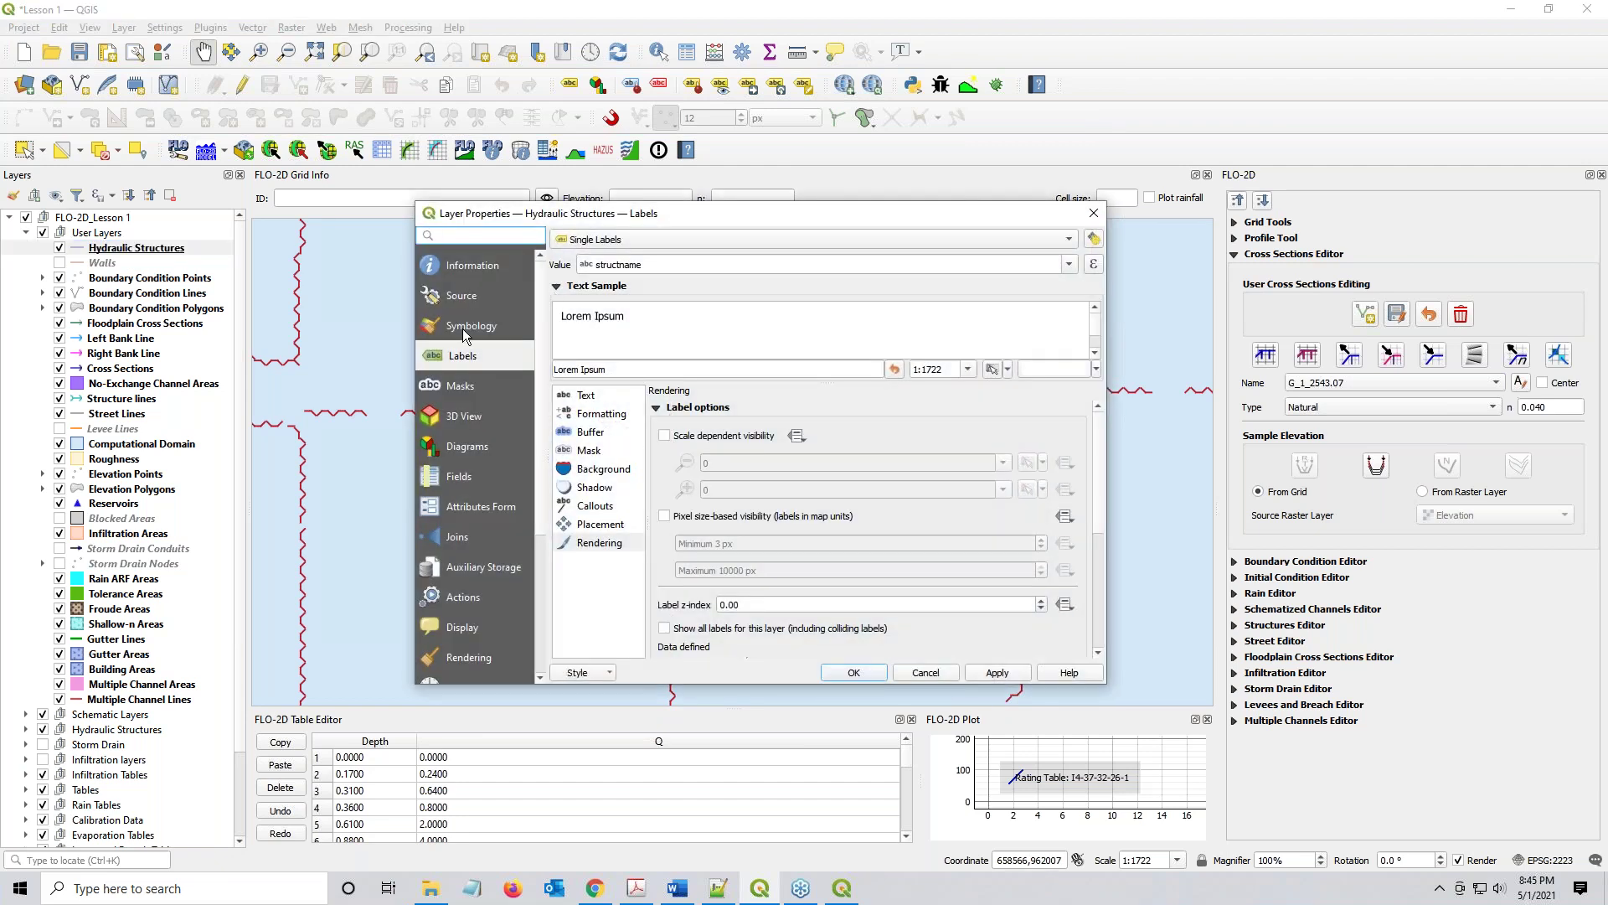
Set the Hydraulic Structures Simple Line stroke width to 0.5 and apply
{"action": "left_click", "coordinate": [464, 328]}
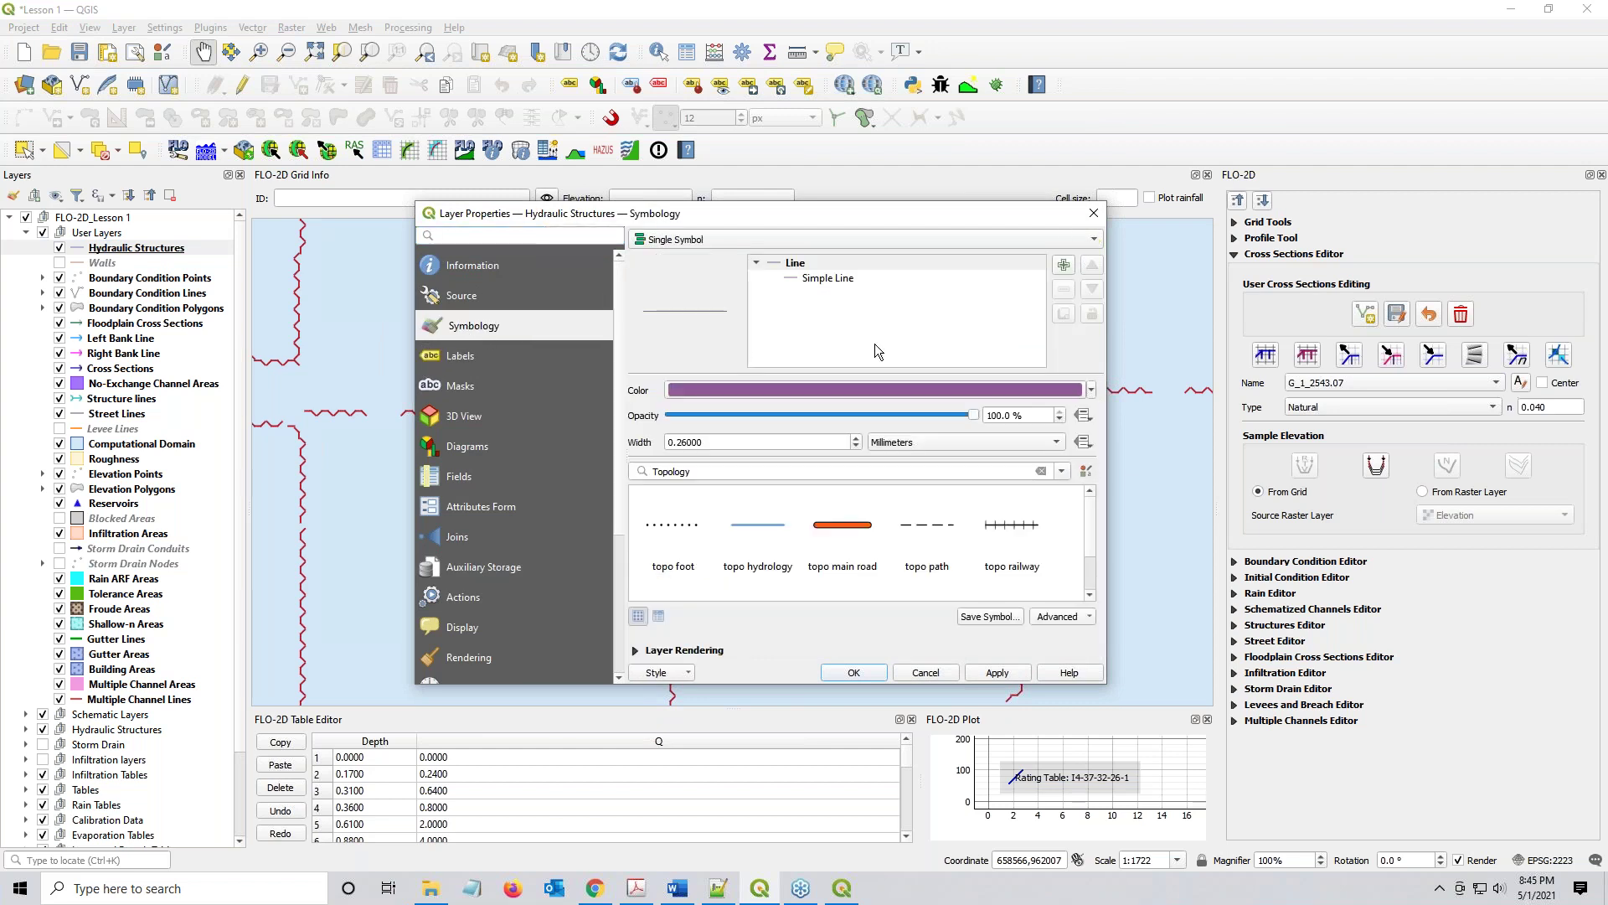
{"action": "left_click", "coordinate": [836, 281]}
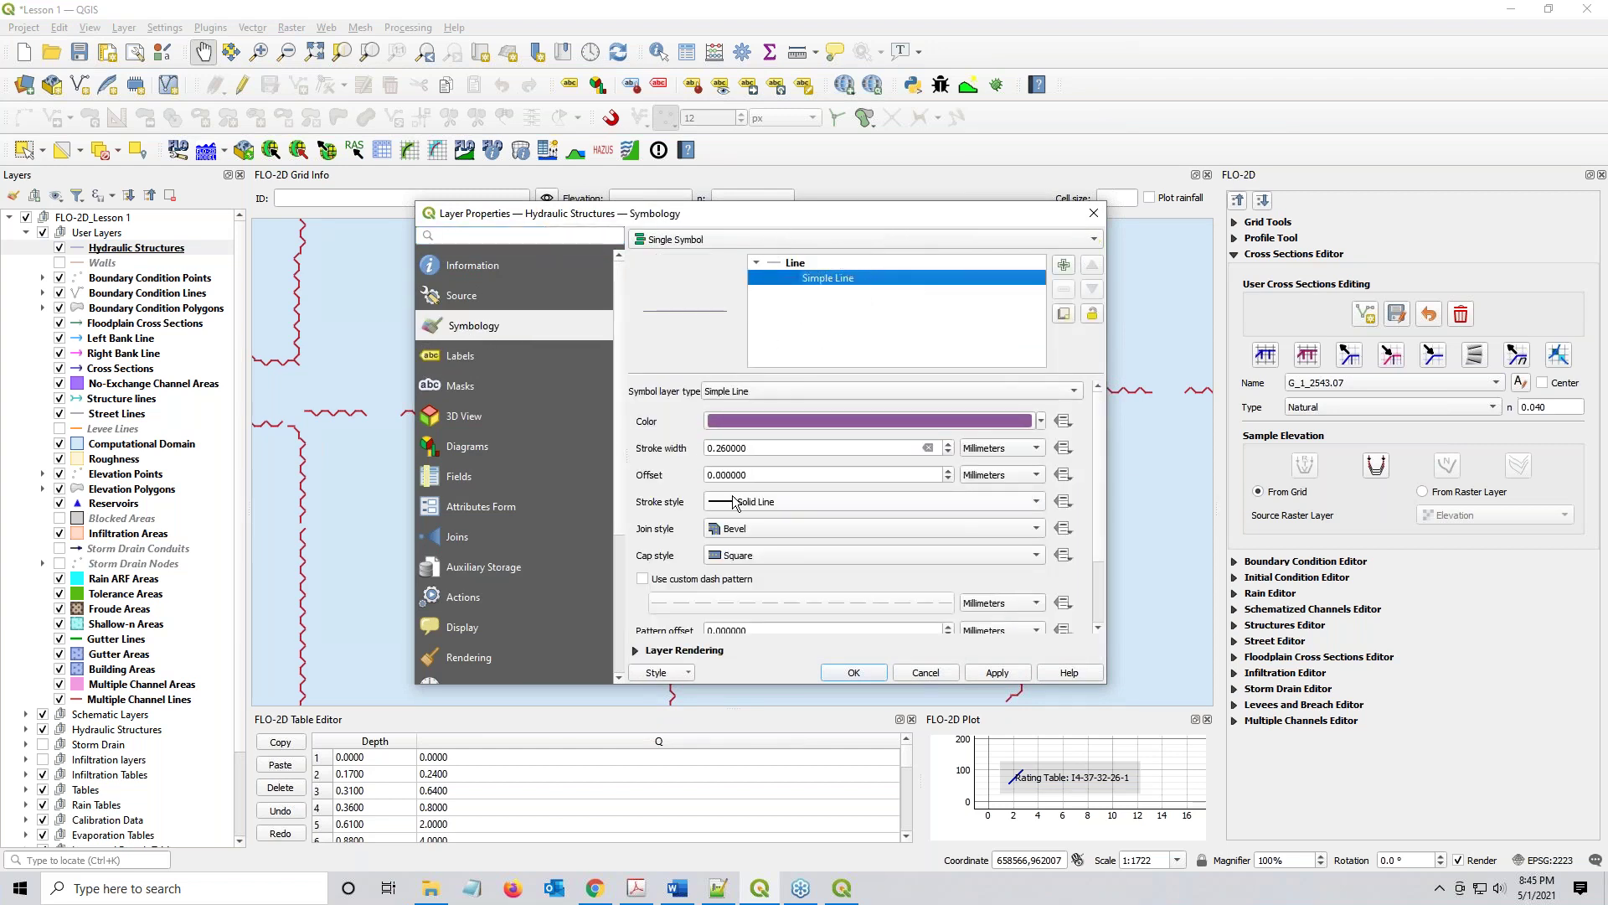
{"action": "triple_click", "coordinate": [749, 455]}
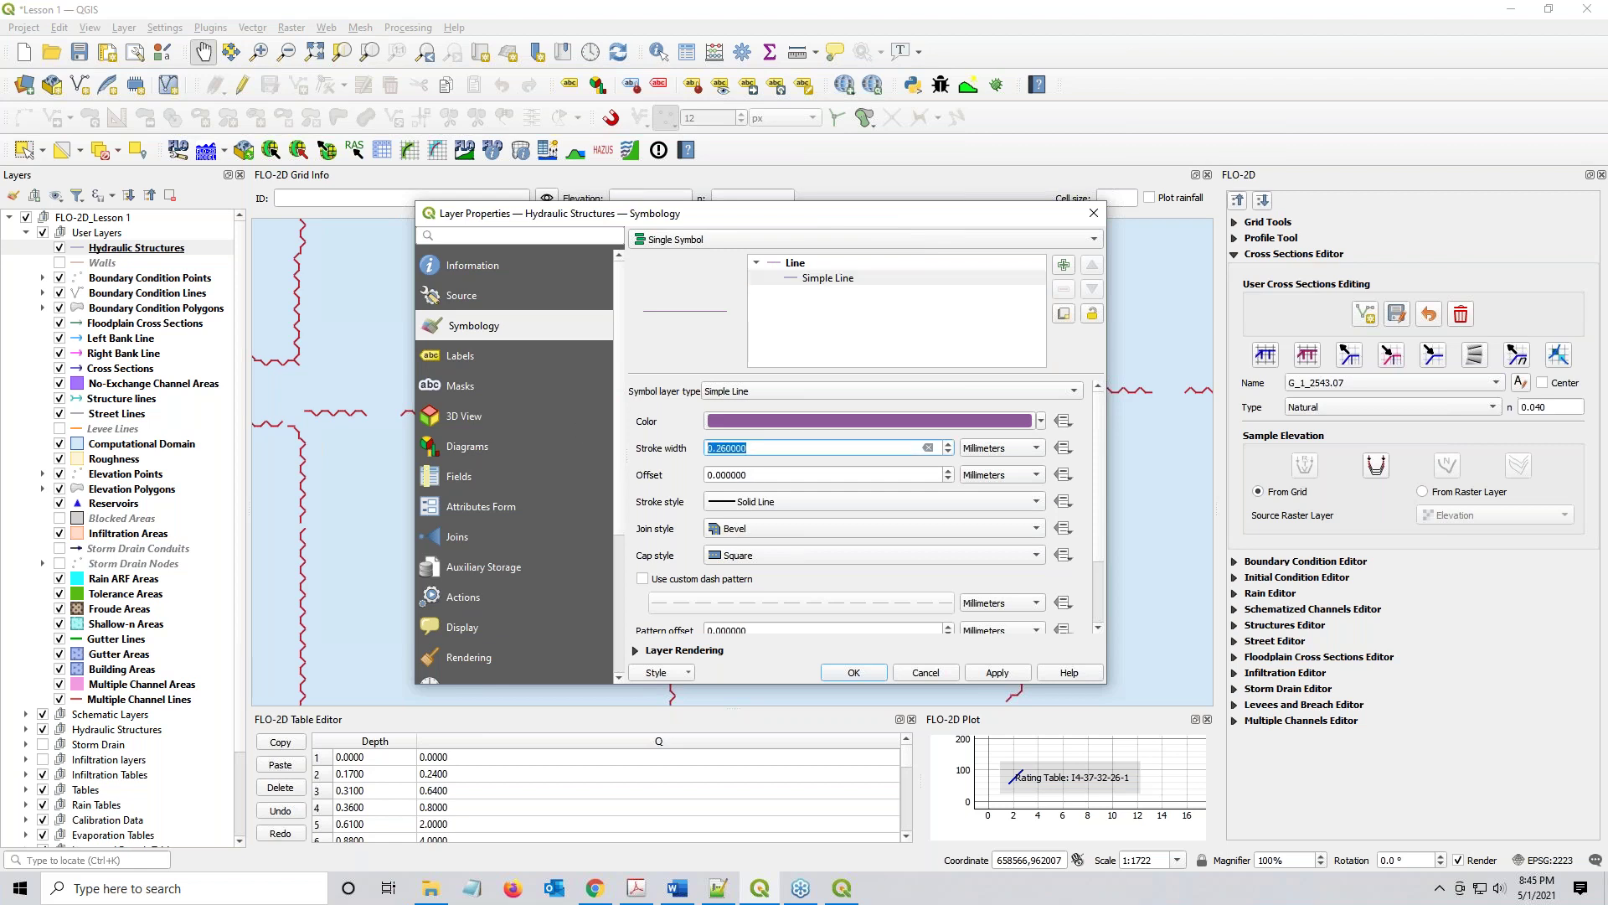
{"action": "type", "text": "0.5"}
{"action": "left_click", "coordinate": [996, 670]}
{"action": "left_click", "coordinate": [866, 679]}
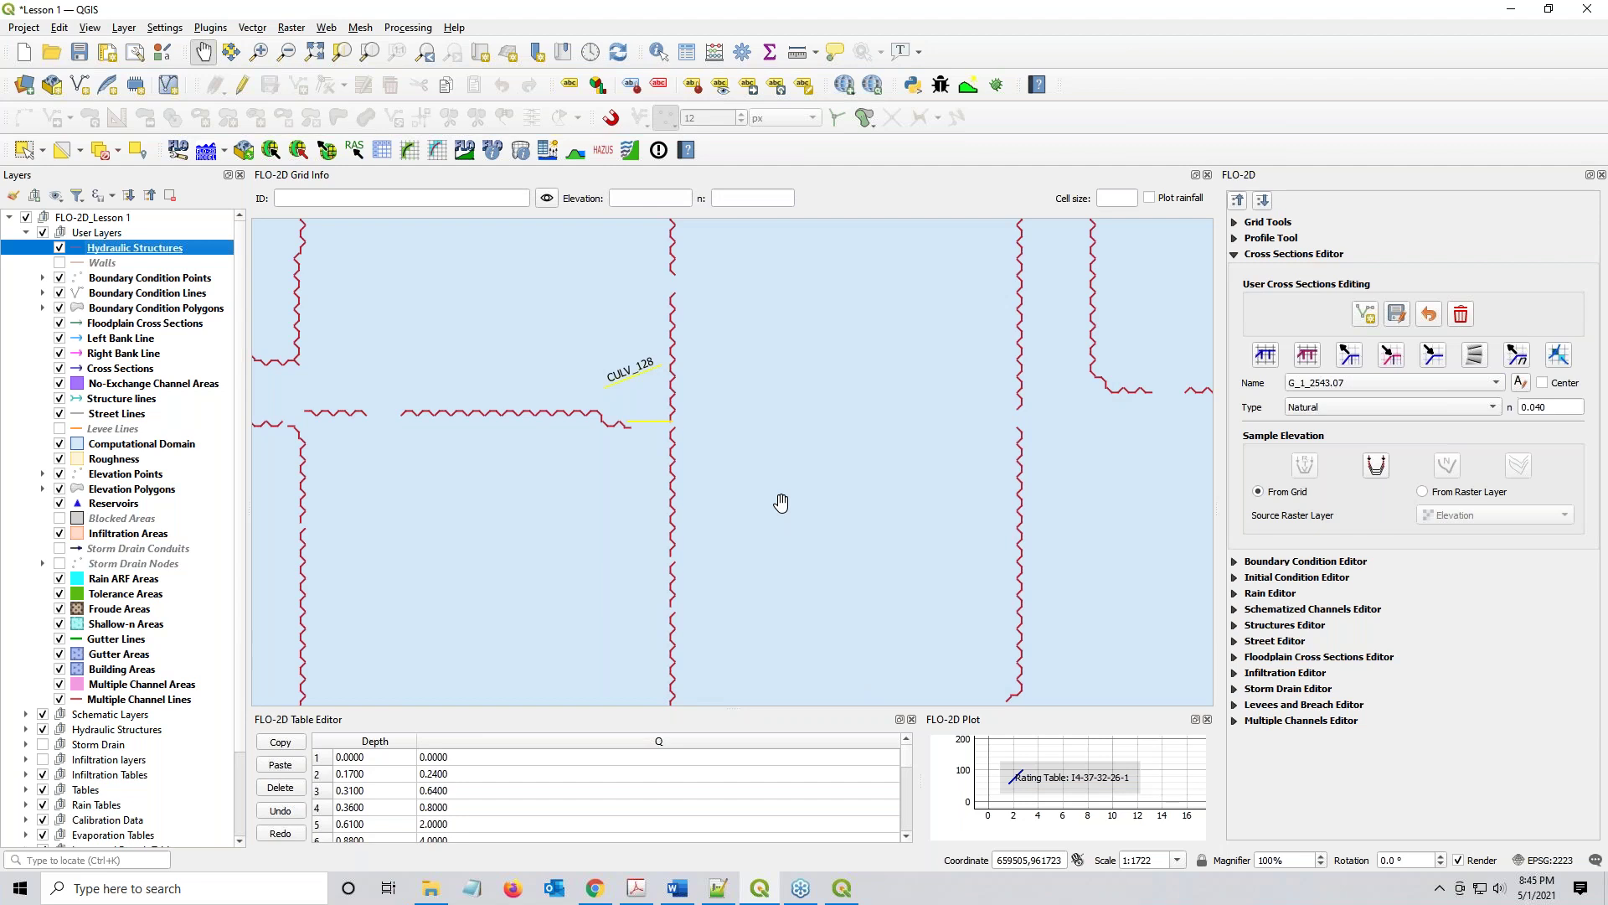
{"action": "scroll", "coordinate": [657, 363], "scroll_direction": "up", "scroll_amount": 1}
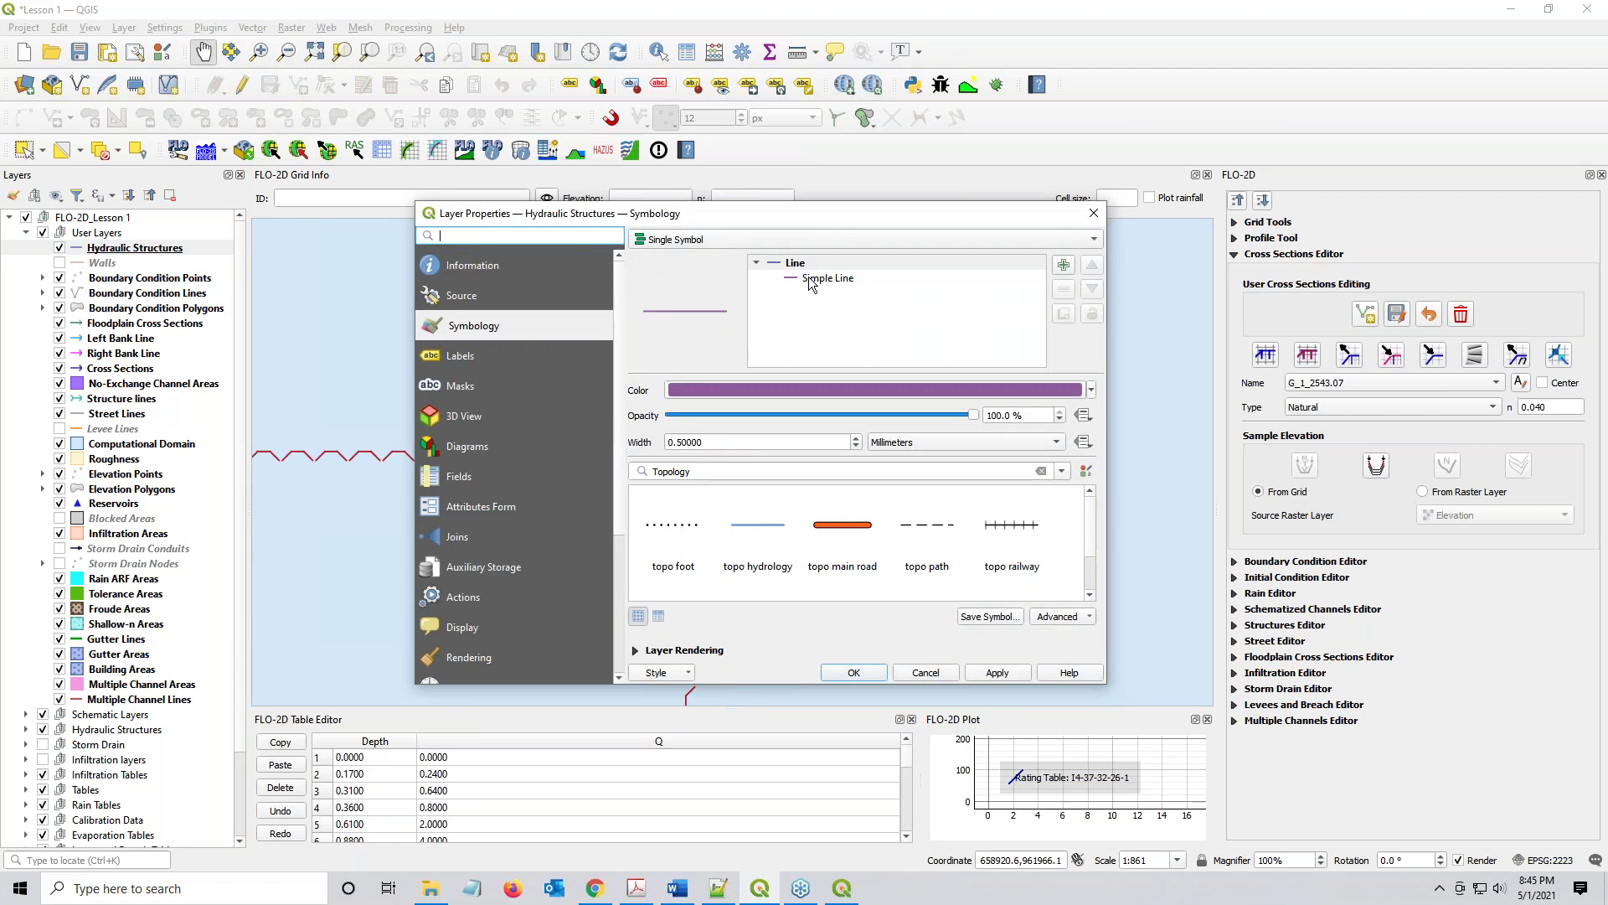
Increase the Simple Line stroke width to 1 mm and confirm
{"action": "left_click", "coordinate": [828, 278]}
{"action": "left_click", "coordinate": [755, 448]}
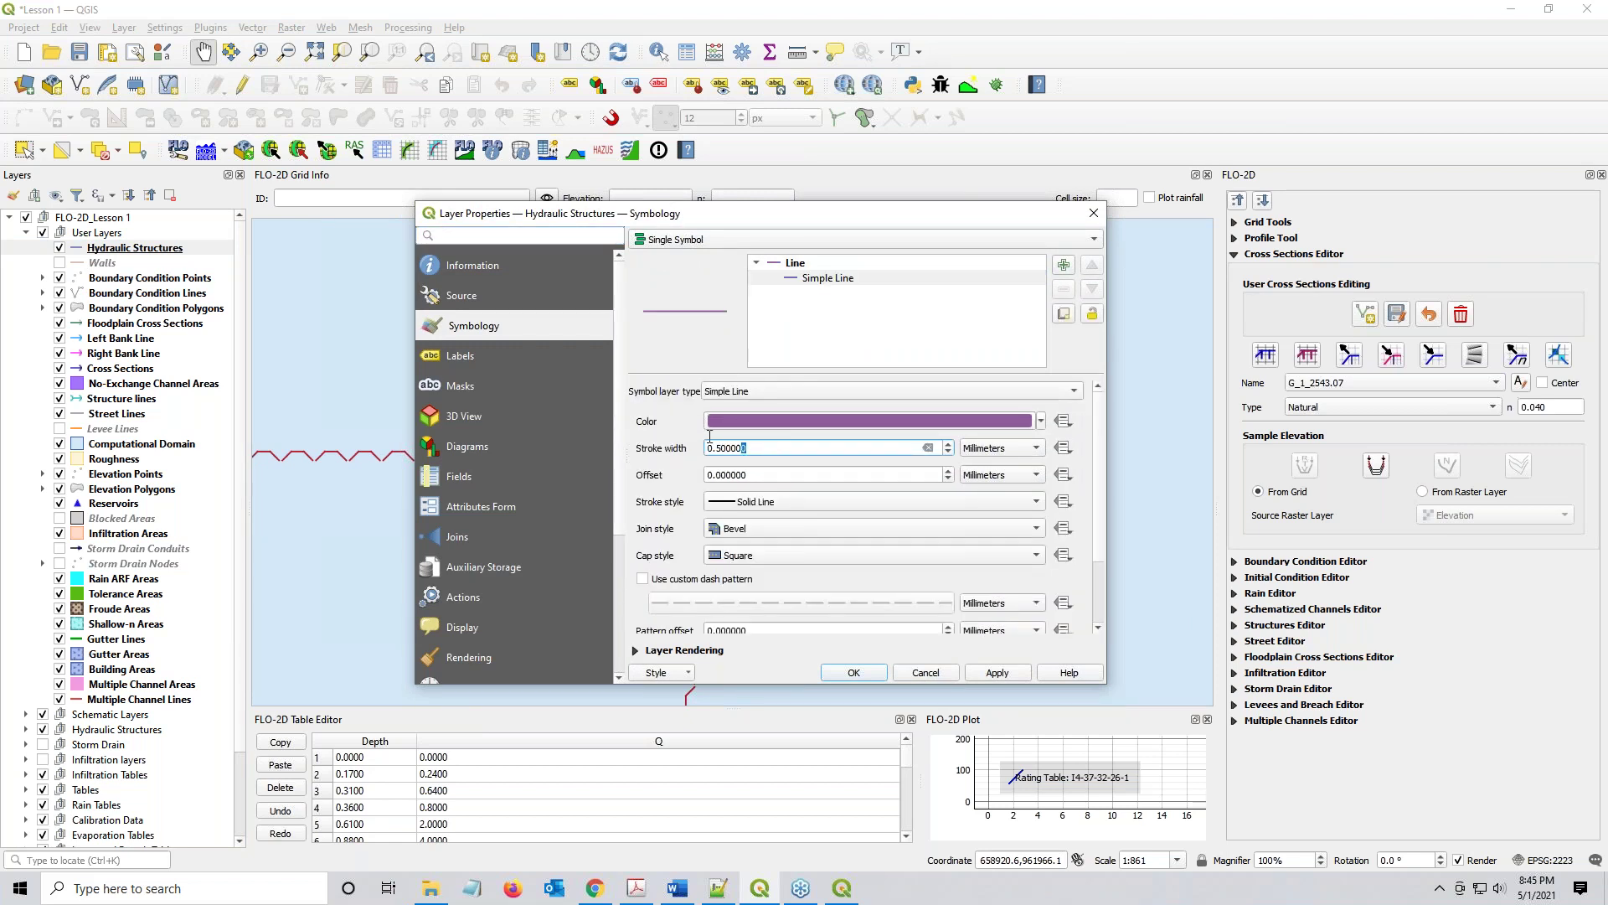
{"action": "left_click_drag", "start_coordinate": [709, 437], "coordinate": [707, 445]}
{"action": "type", "text": "1"}
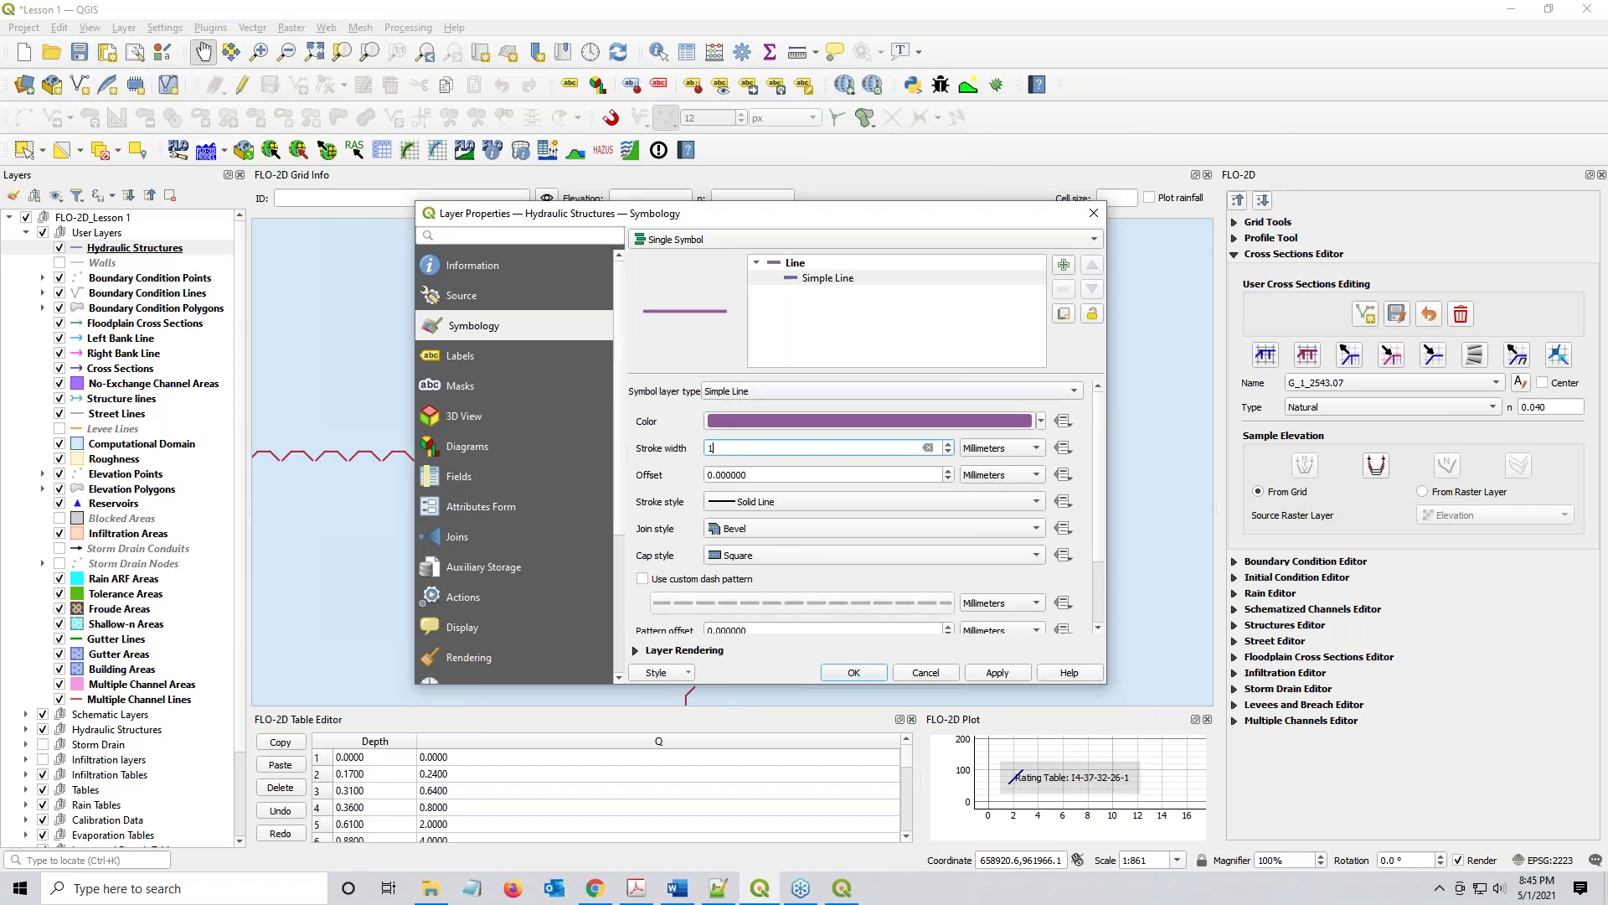
{"action": "left_click", "coordinate": [1010, 674]}
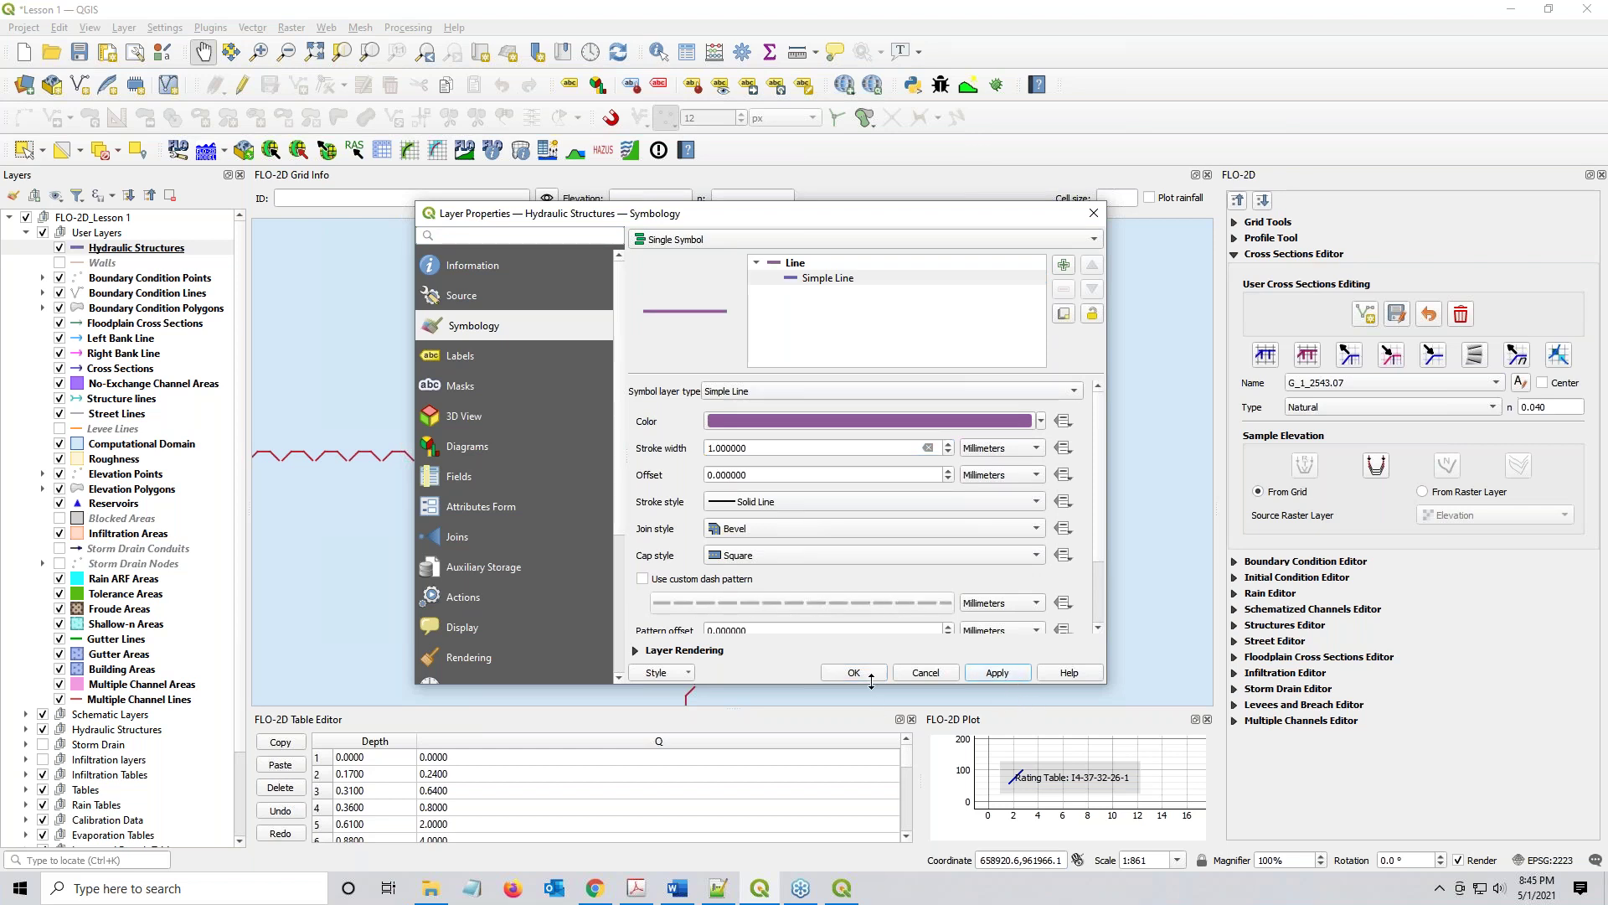
{"action": "left_click", "coordinate": [868, 674]}
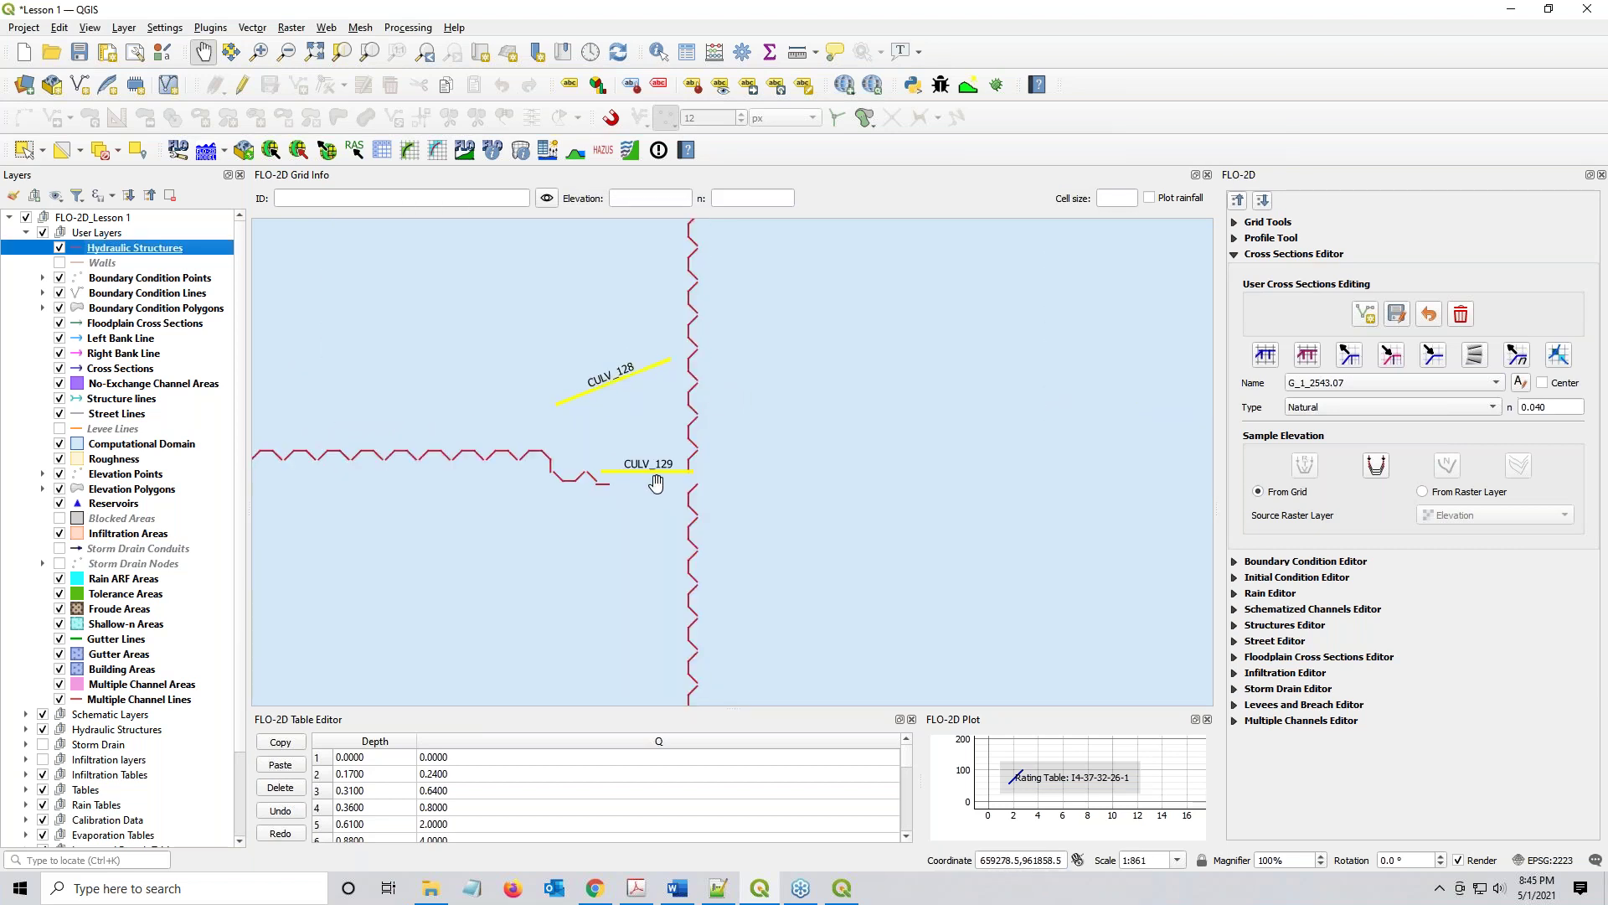
{"action": "left_click", "coordinate": [1235, 255]}
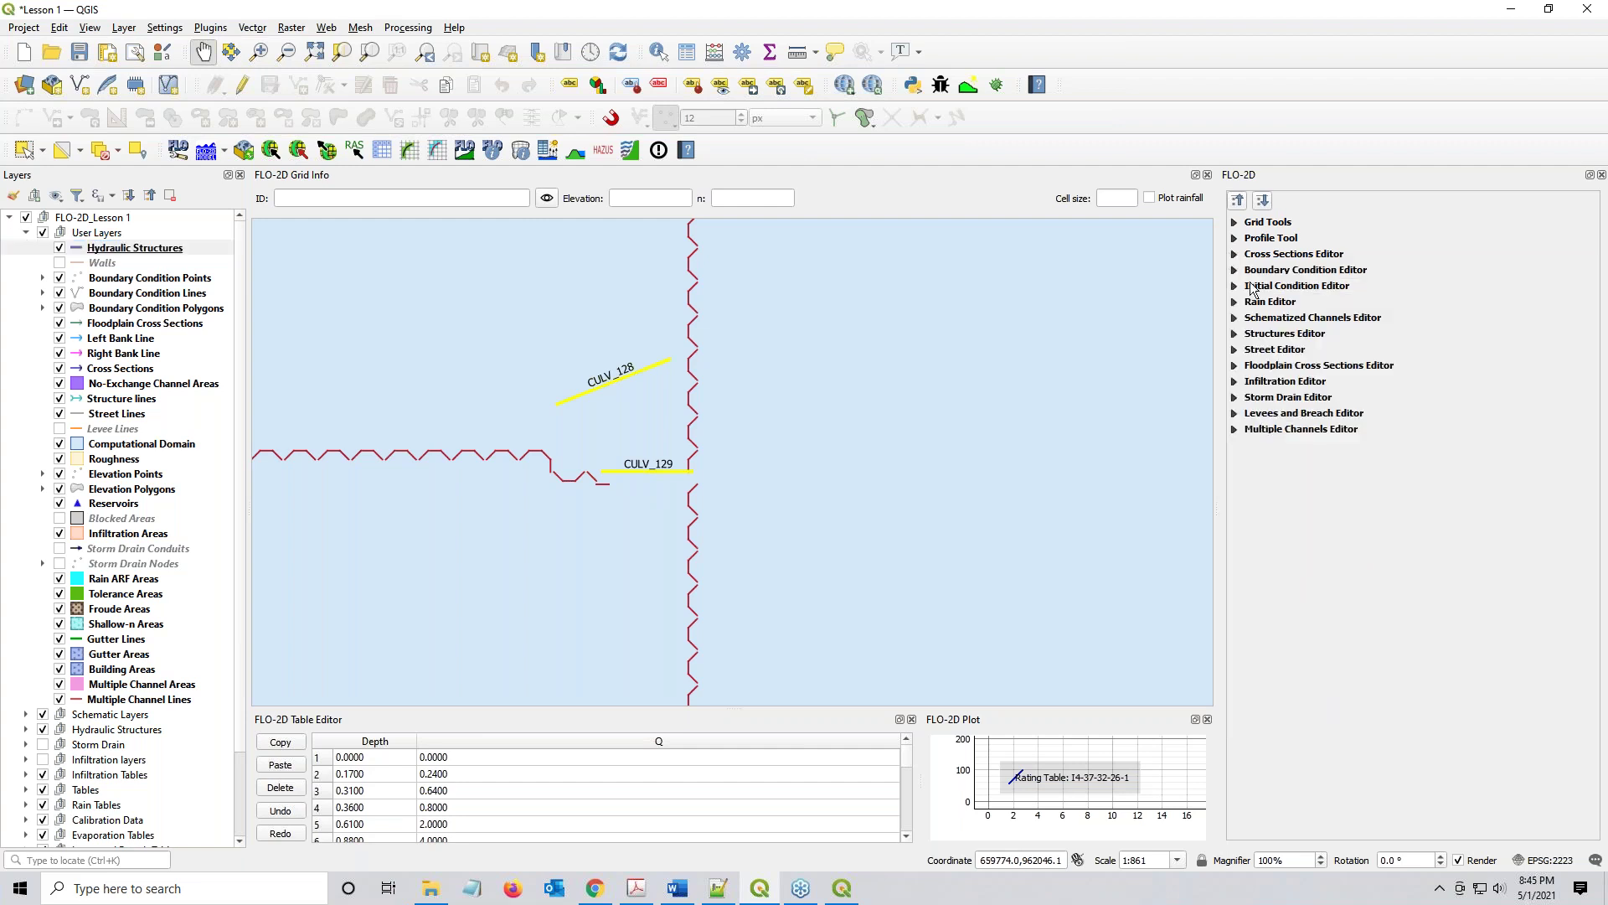
{"action": "key", "text": "alt+Tab"}
{"action": "left_click_drag", "start_coordinate": [1114, 118], "coordinate": [695, 27]}
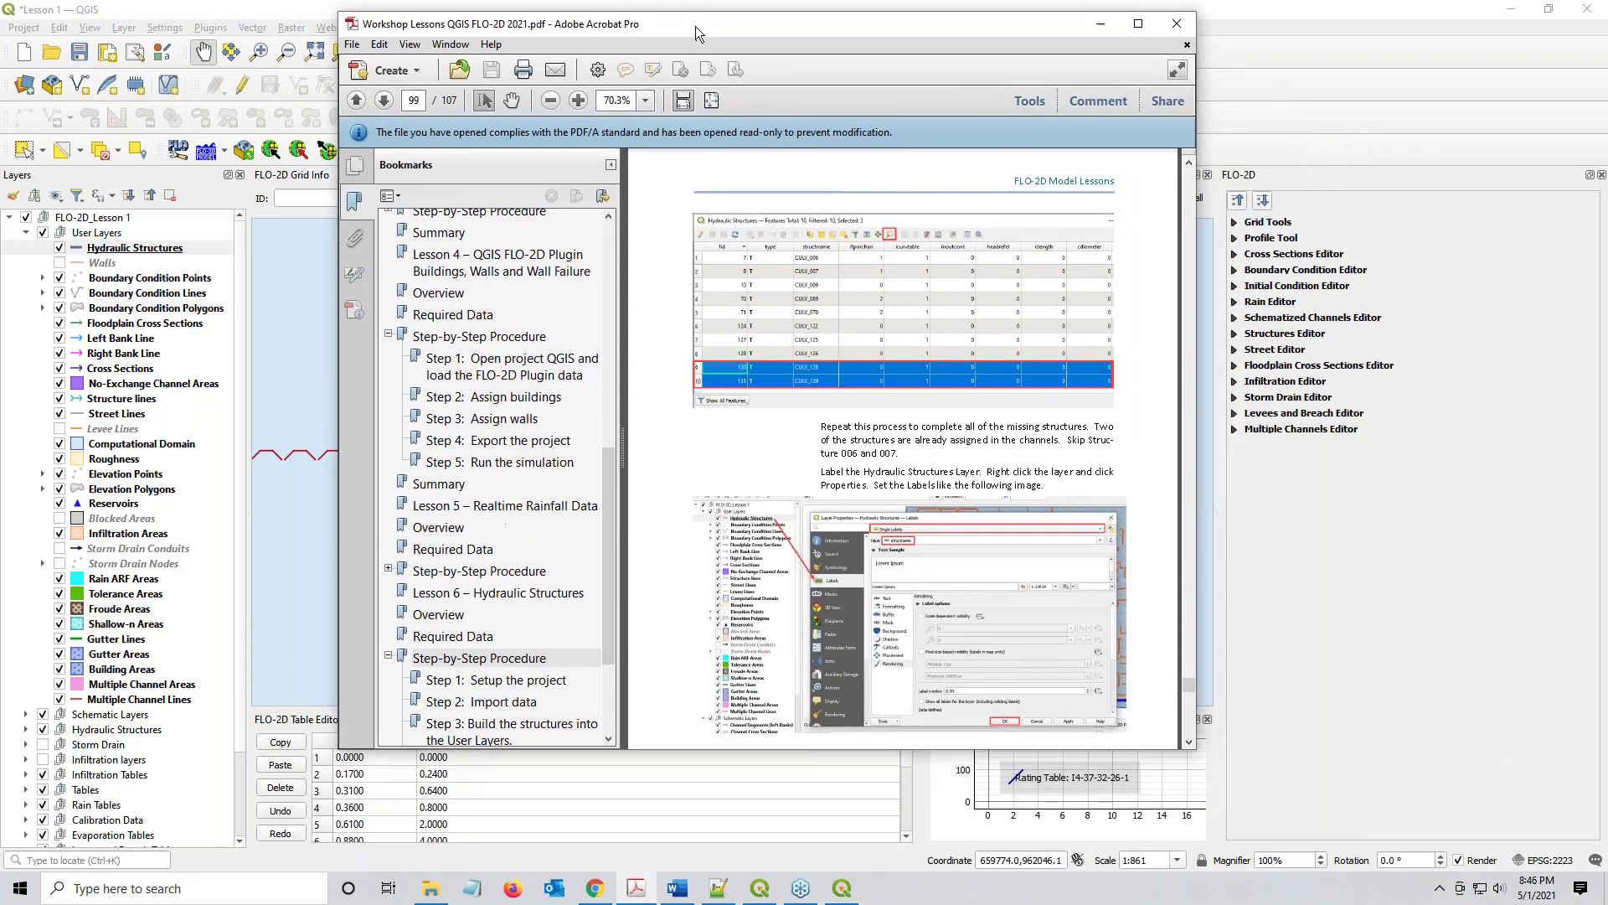
{"action": "scroll", "coordinate": [903, 448], "scroll_direction": "down", "scroll_amount": 5}
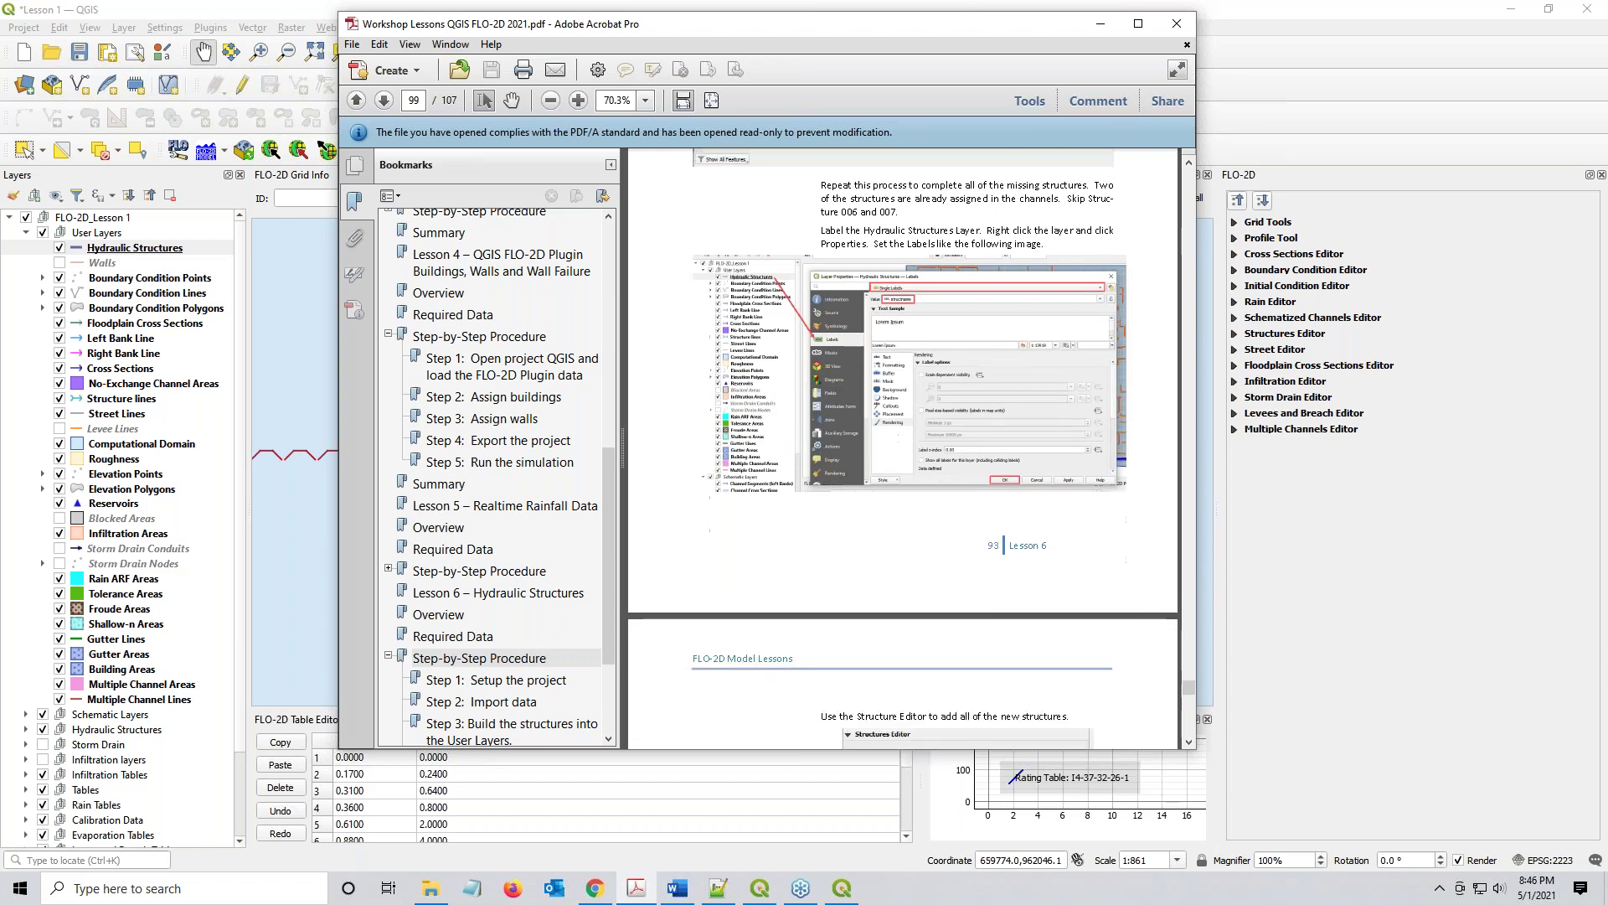
{"action": "scroll", "coordinate": [910, 351], "scroll_direction": "down", "scroll_amount": 4}
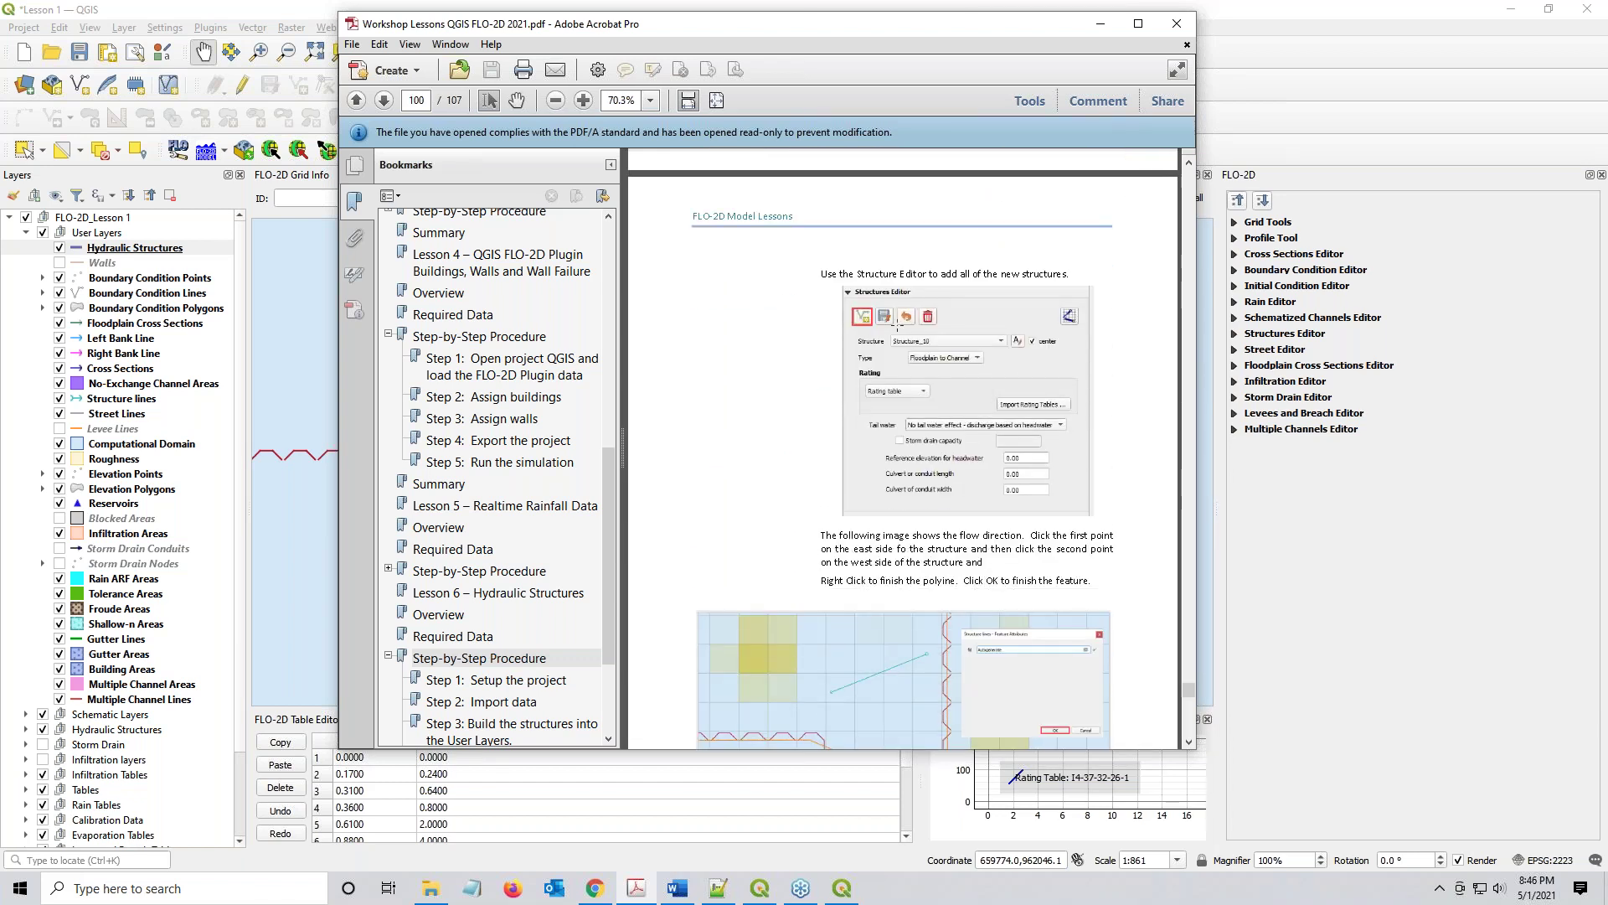
{"action": "left_click", "coordinate": [863, 317]}
{"action": "left_click", "coordinate": [863, 317]}
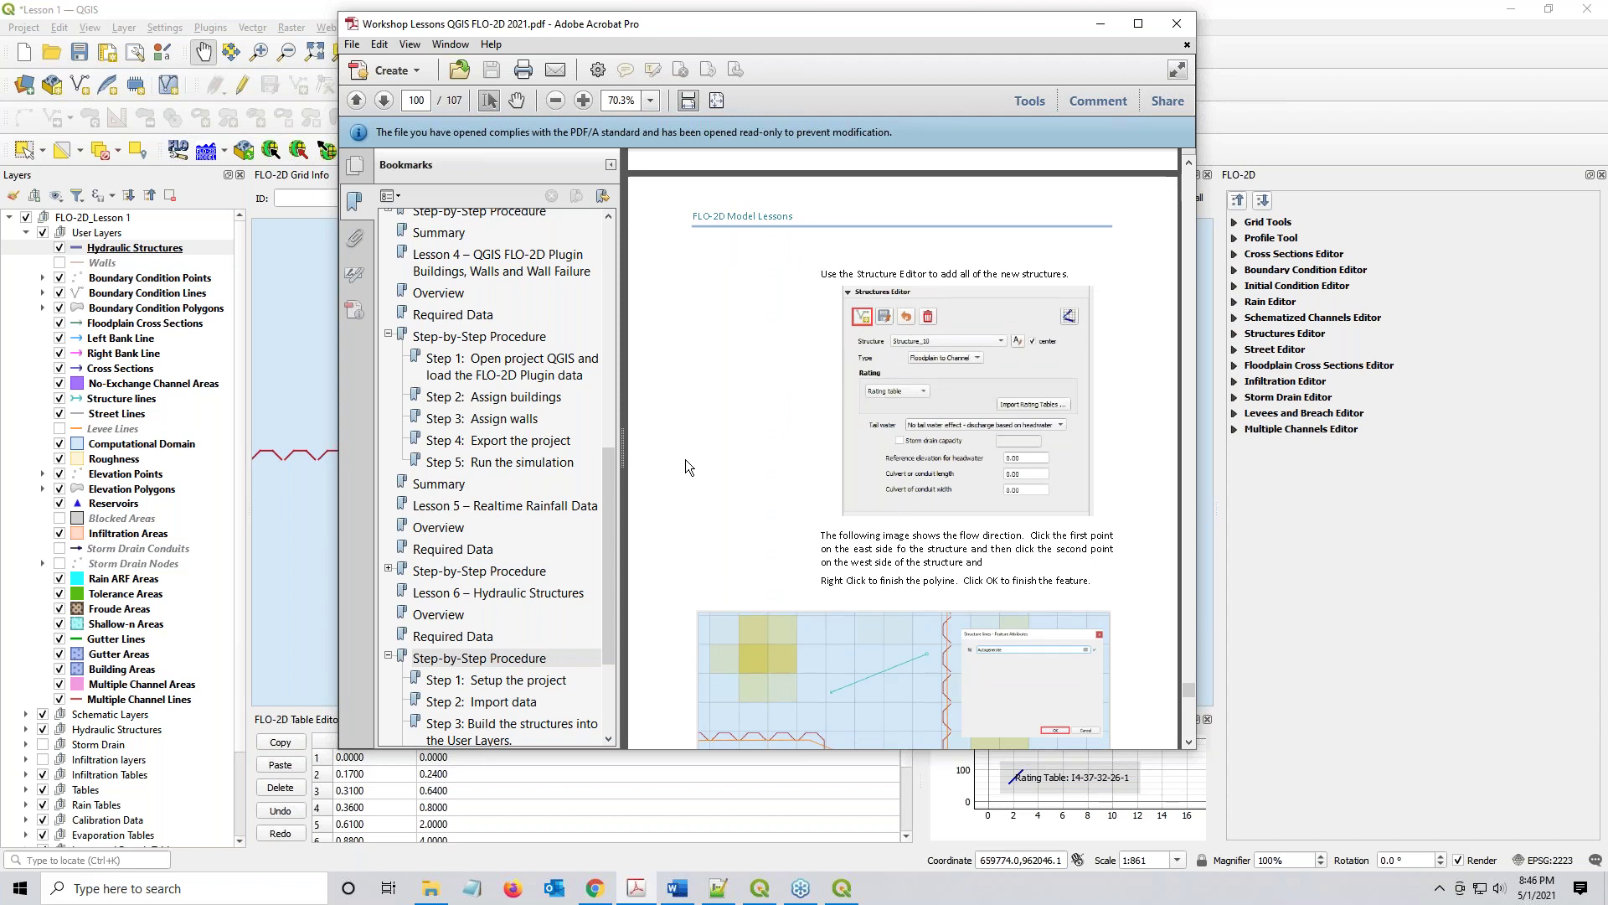
{"action": "scroll", "coordinate": [685, 459], "scroll_direction": "down", "scroll_amount": 1}
{"action": "scroll", "coordinate": [685, 466], "scroll_direction": "down", "scroll_amount": 4}
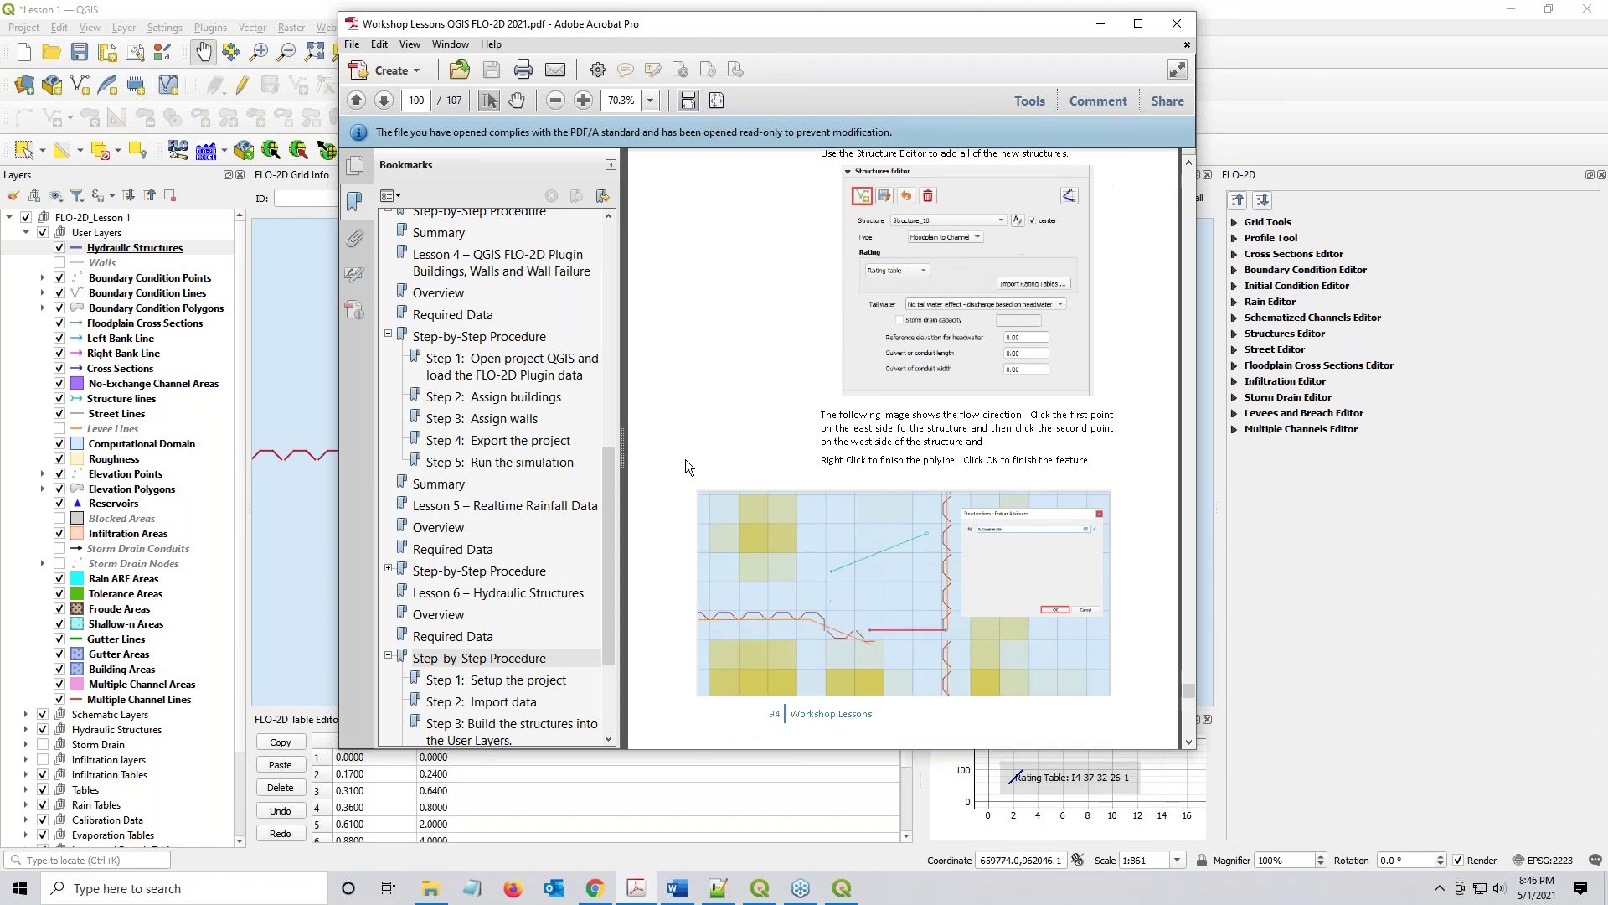
{"action": "scroll", "coordinate": [686, 467], "scroll_direction": "down", "scroll_amount": 3}
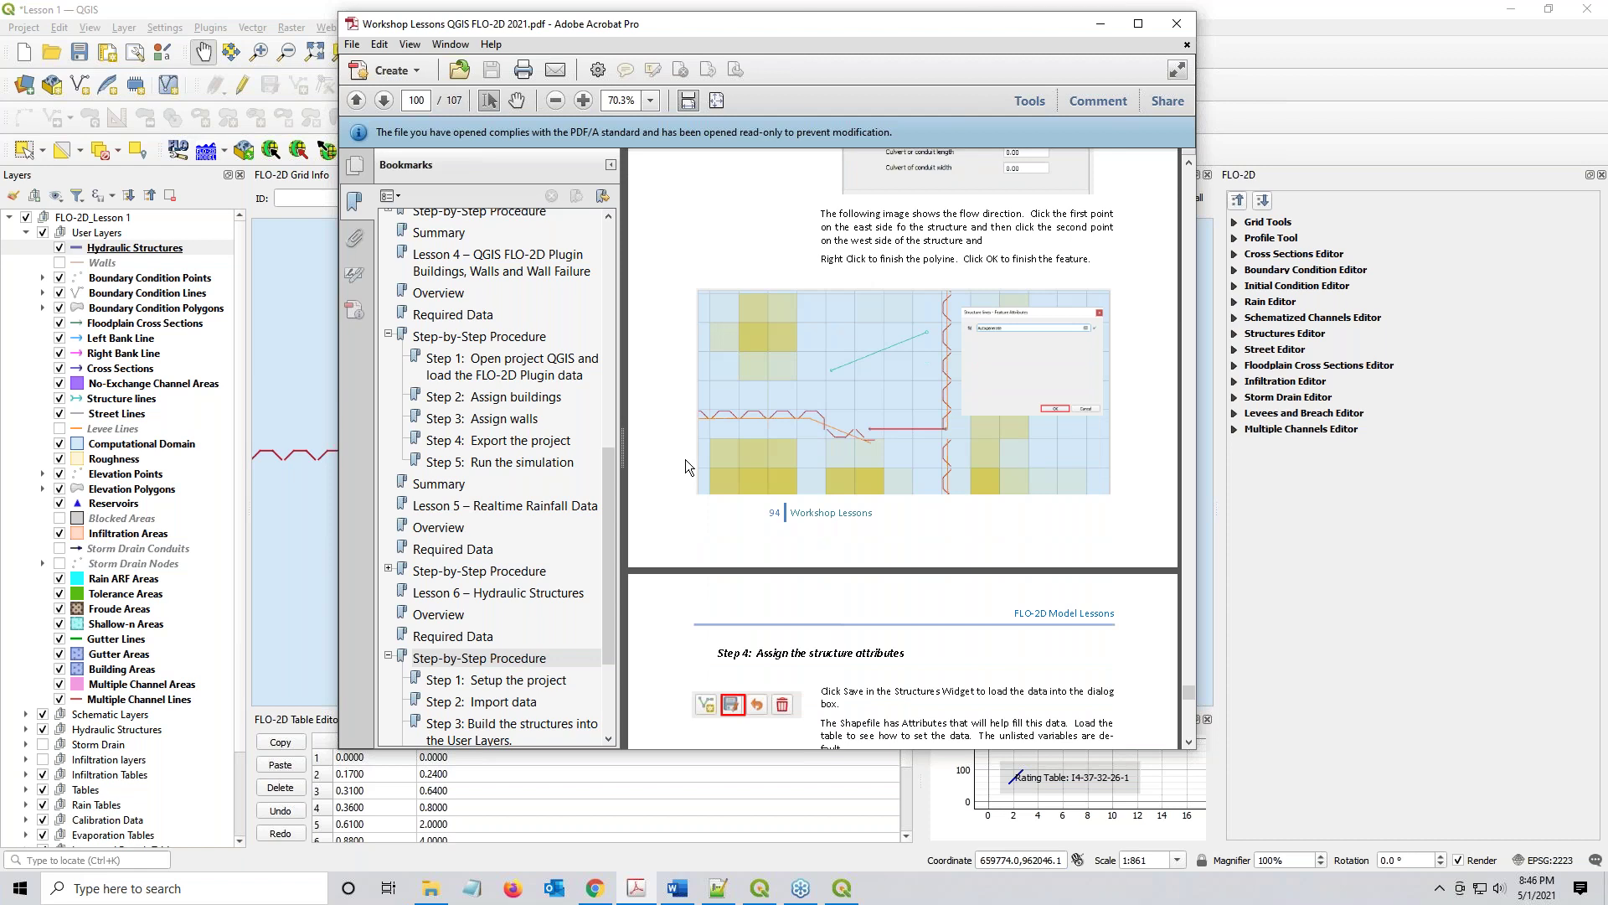
{"action": "scroll", "coordinate": [760, 433], "scroll_direction": "up", "scroll_amount": 1}
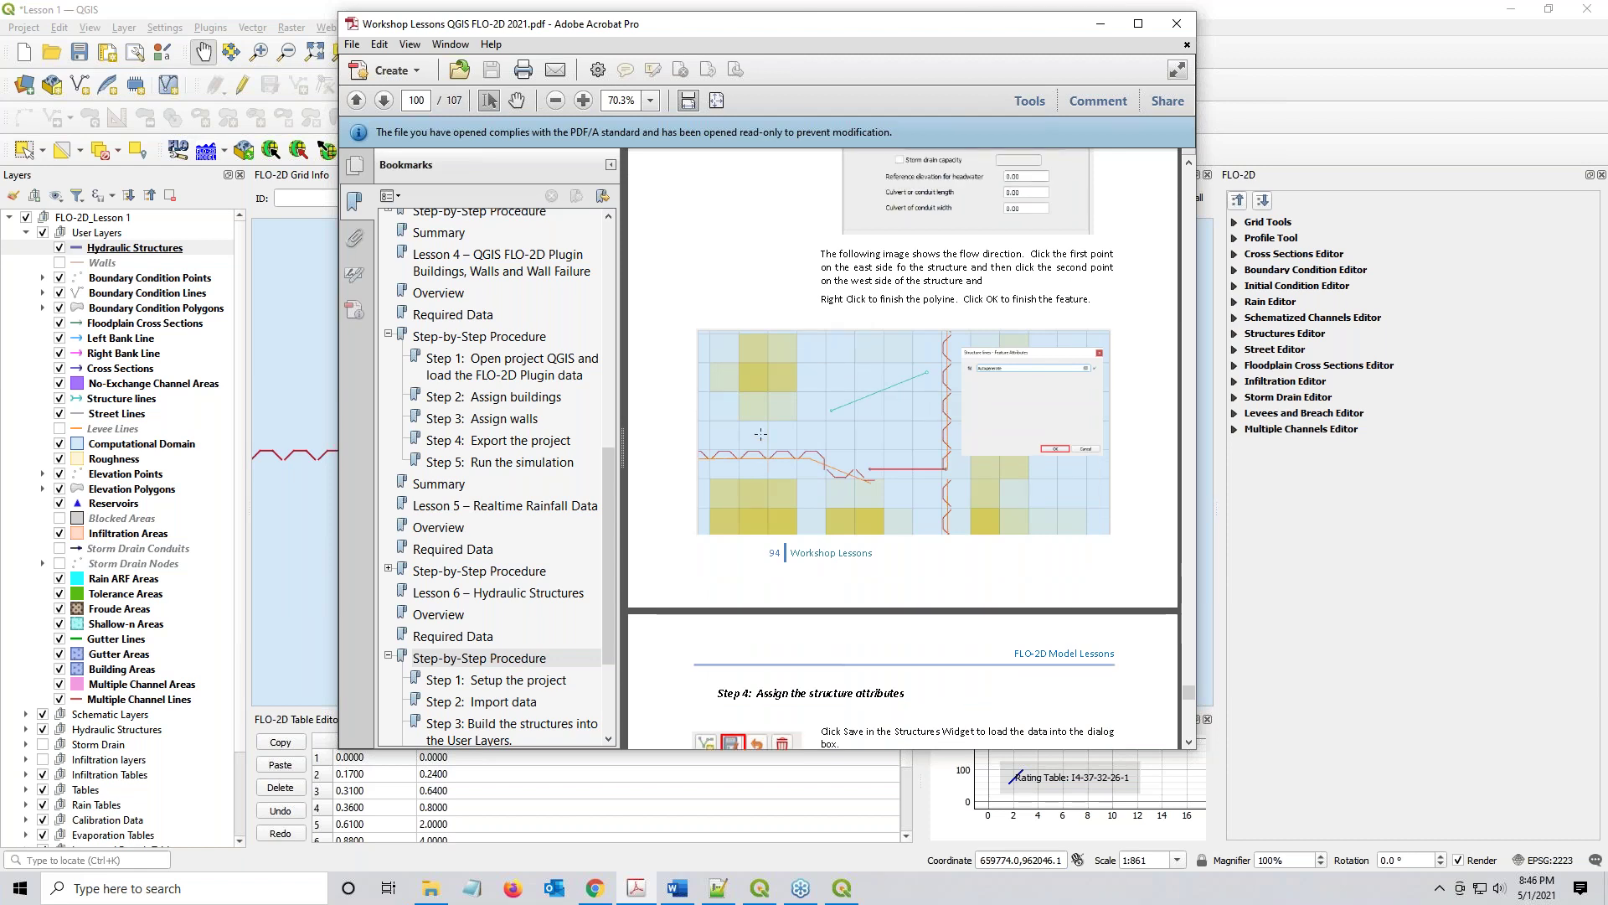
{"action": "key", "text": "alt+Tab"}
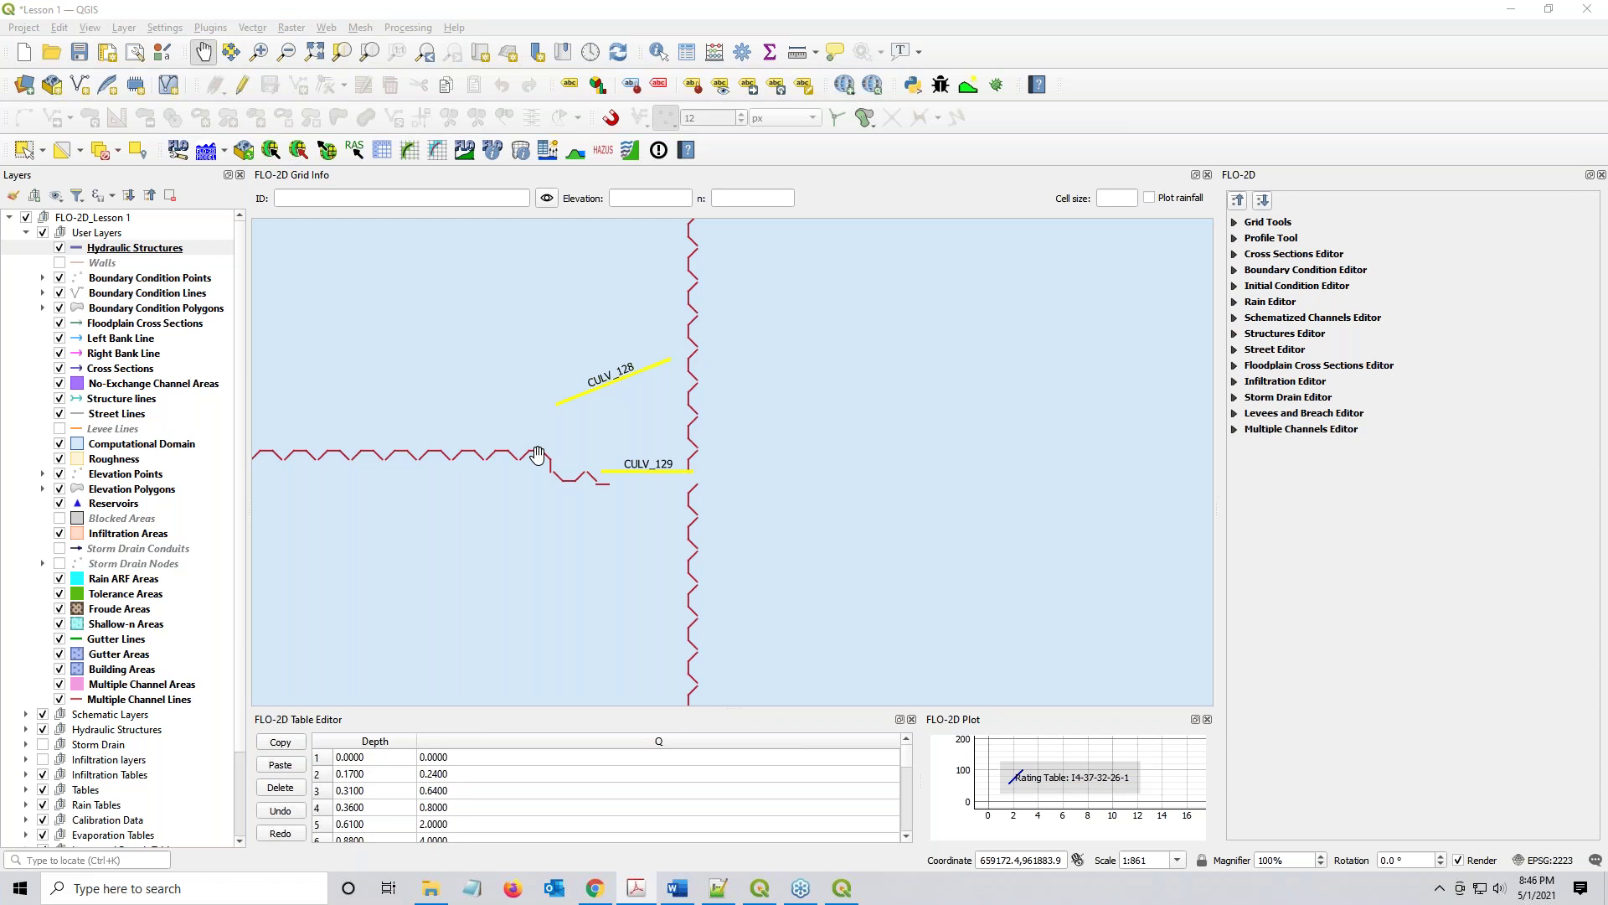
Expand the Structures Editor and start adding a new structure line
{"action": "left_click", "coordinate": [139, 246]}
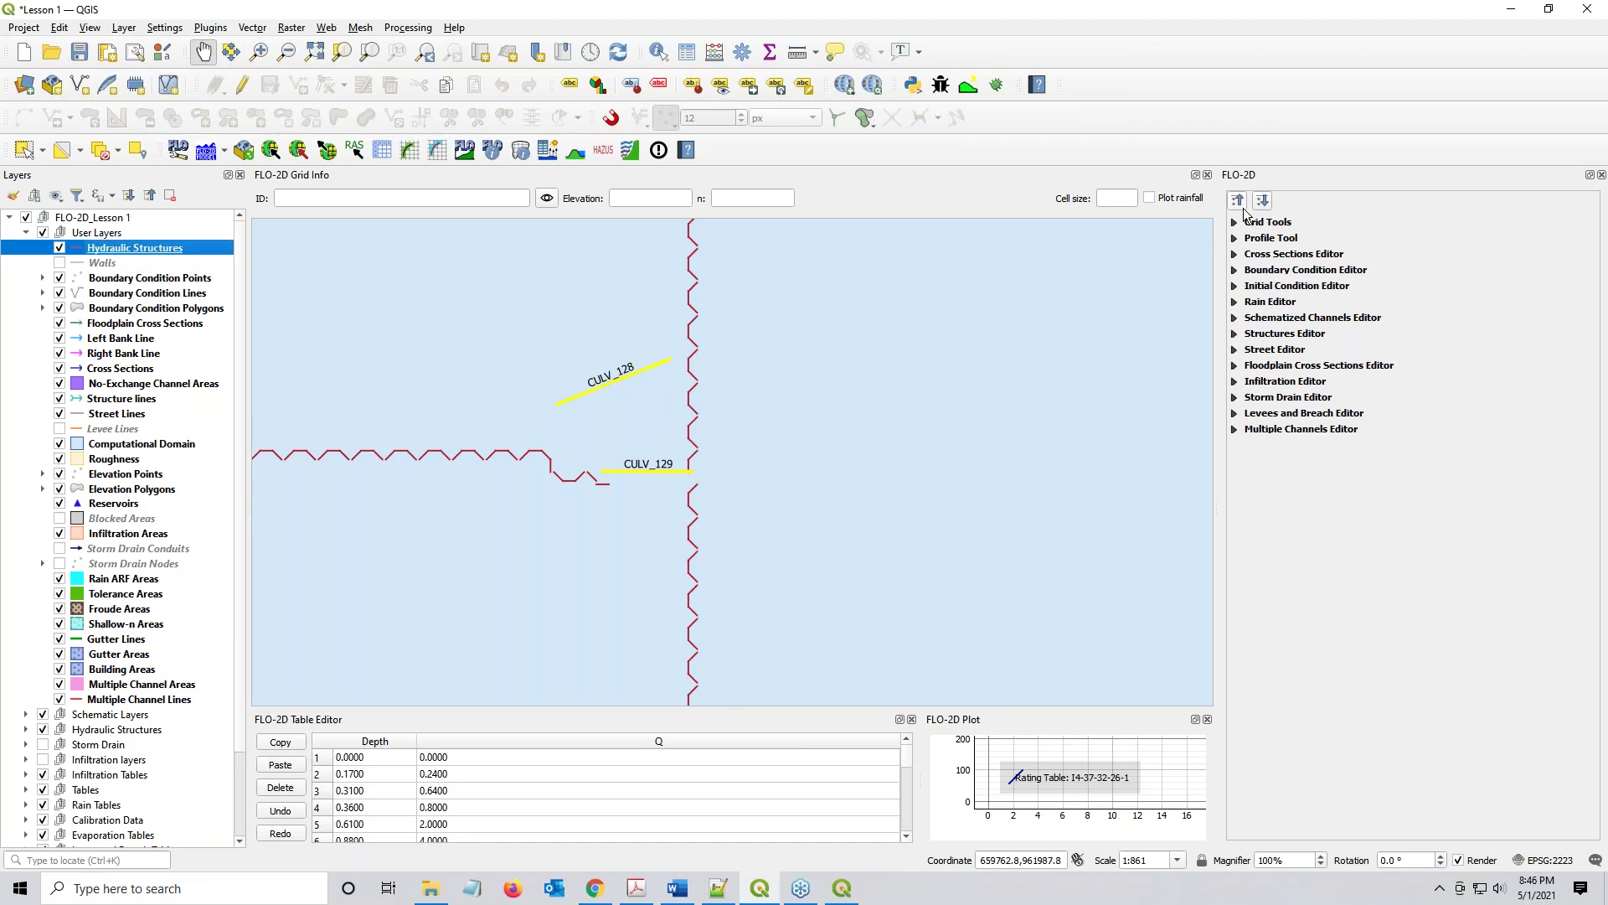
{"action": "left_click", "coordinate": [1234, 334]}
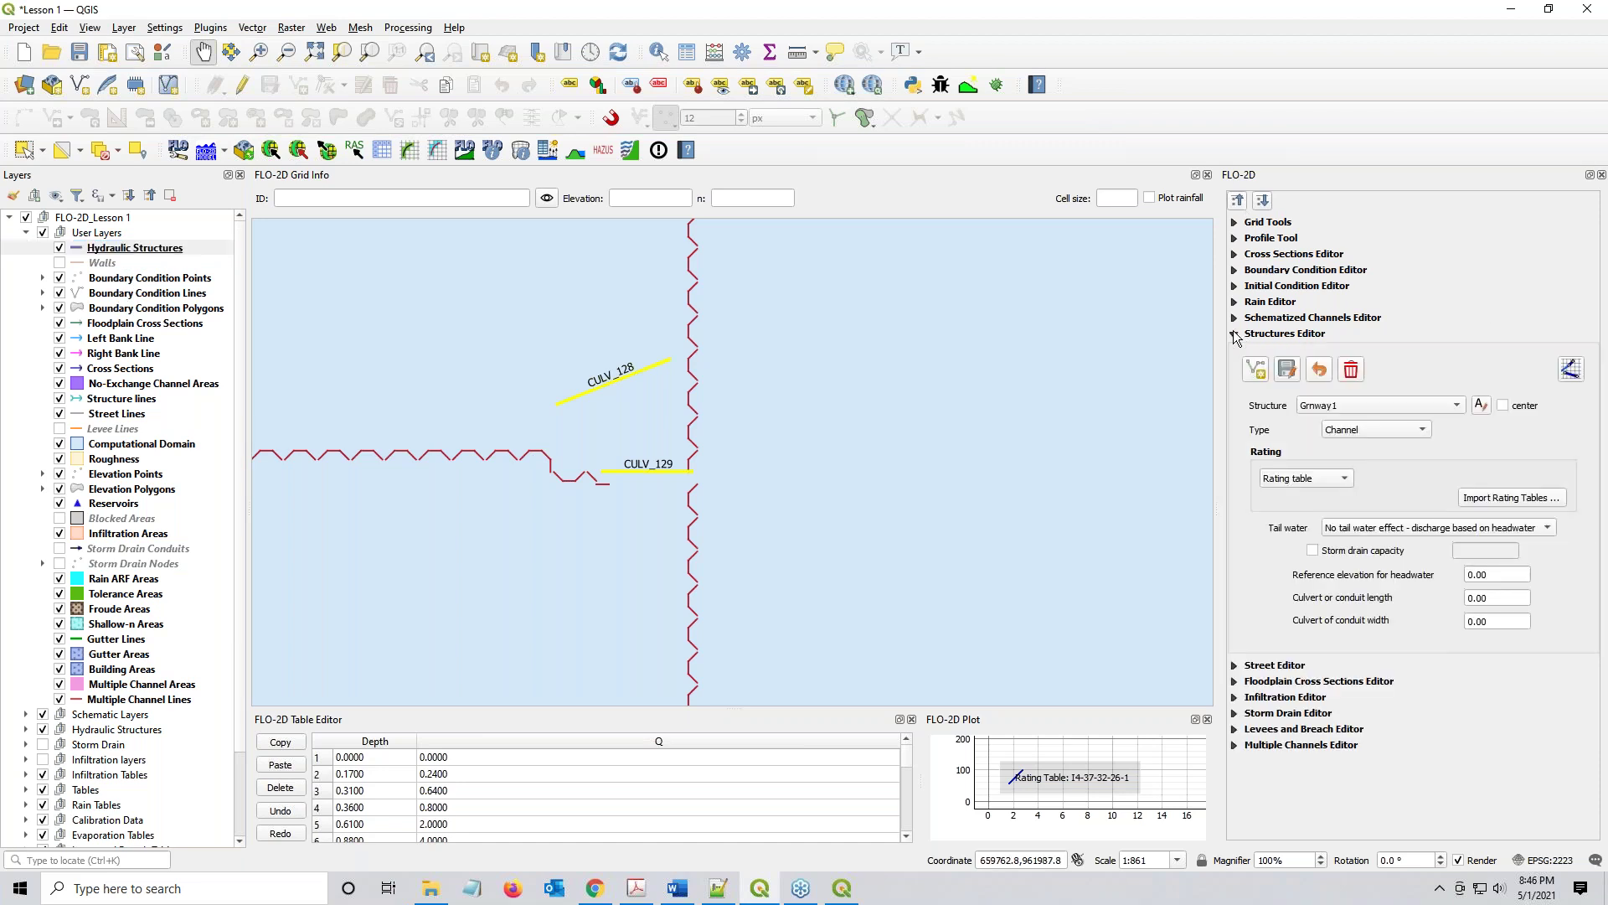
{"action": "left_click", "coordinate": [1256, 371]}
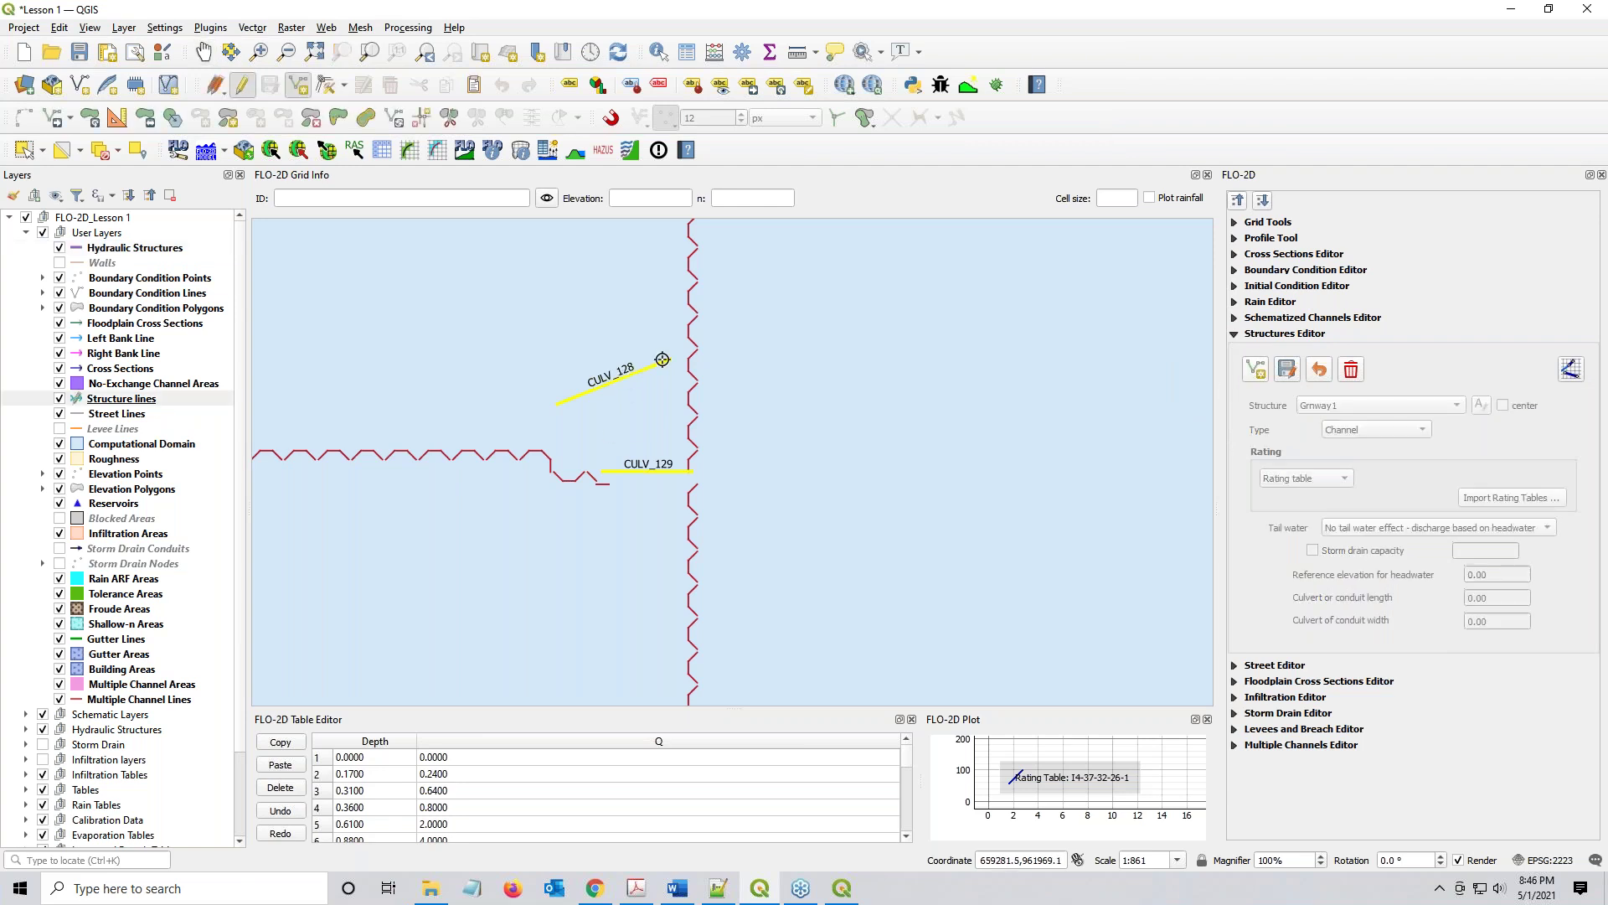
Enable snapping on the Snapping toolbar and cancel the stray line segment
{"action": "left_click", "coordinate": [610, 119]}
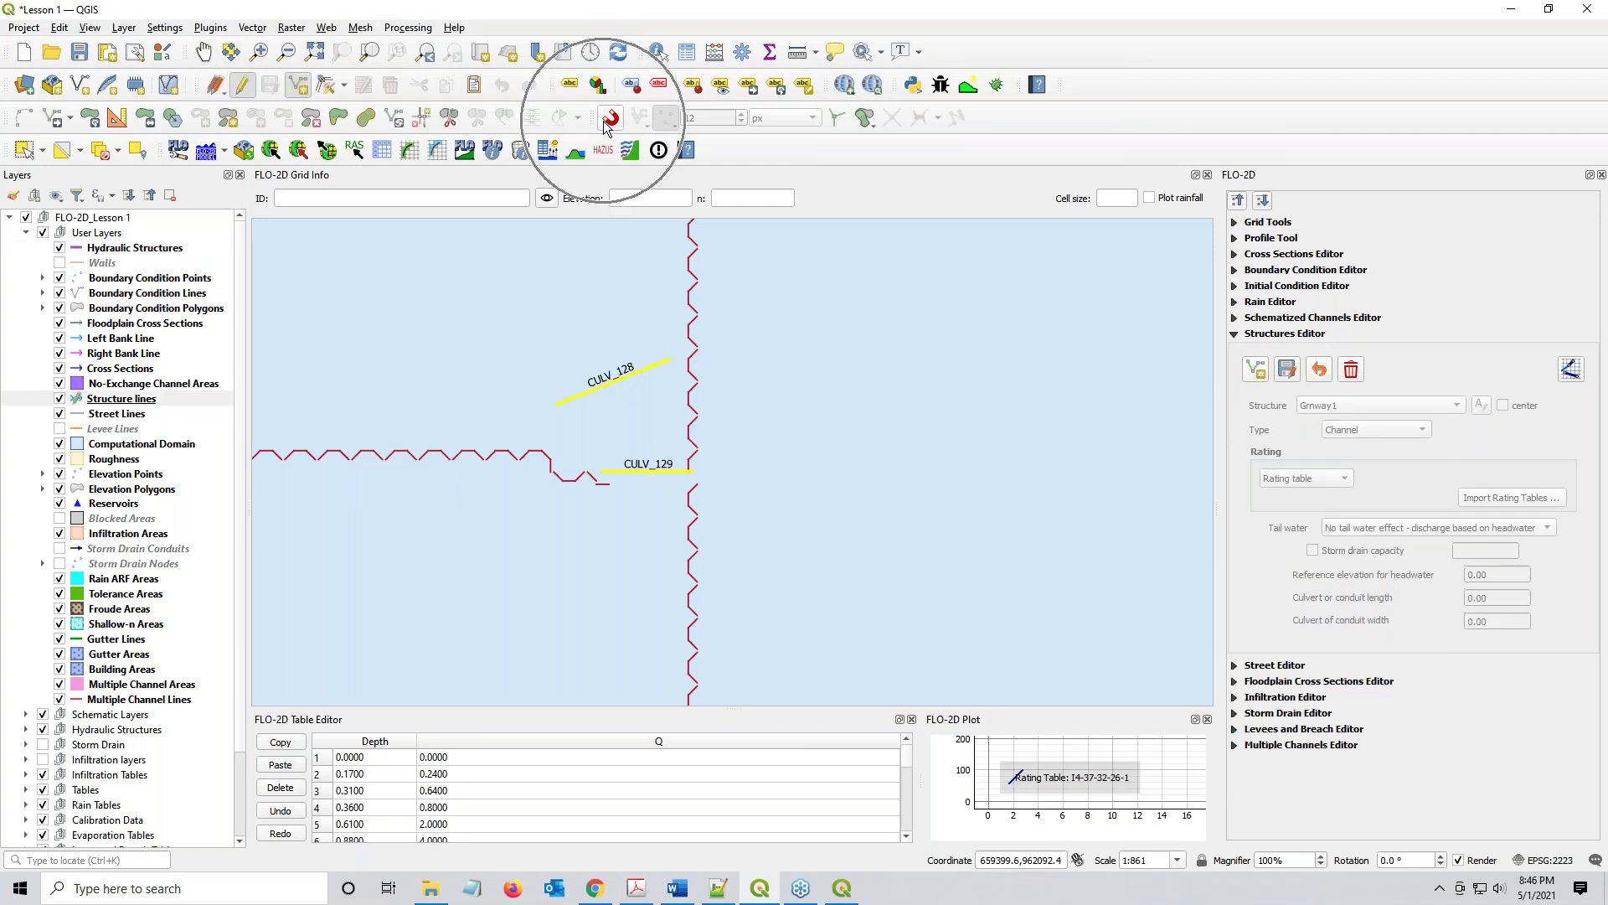
{"action": "left_click", "coordinate": [610, 119]}
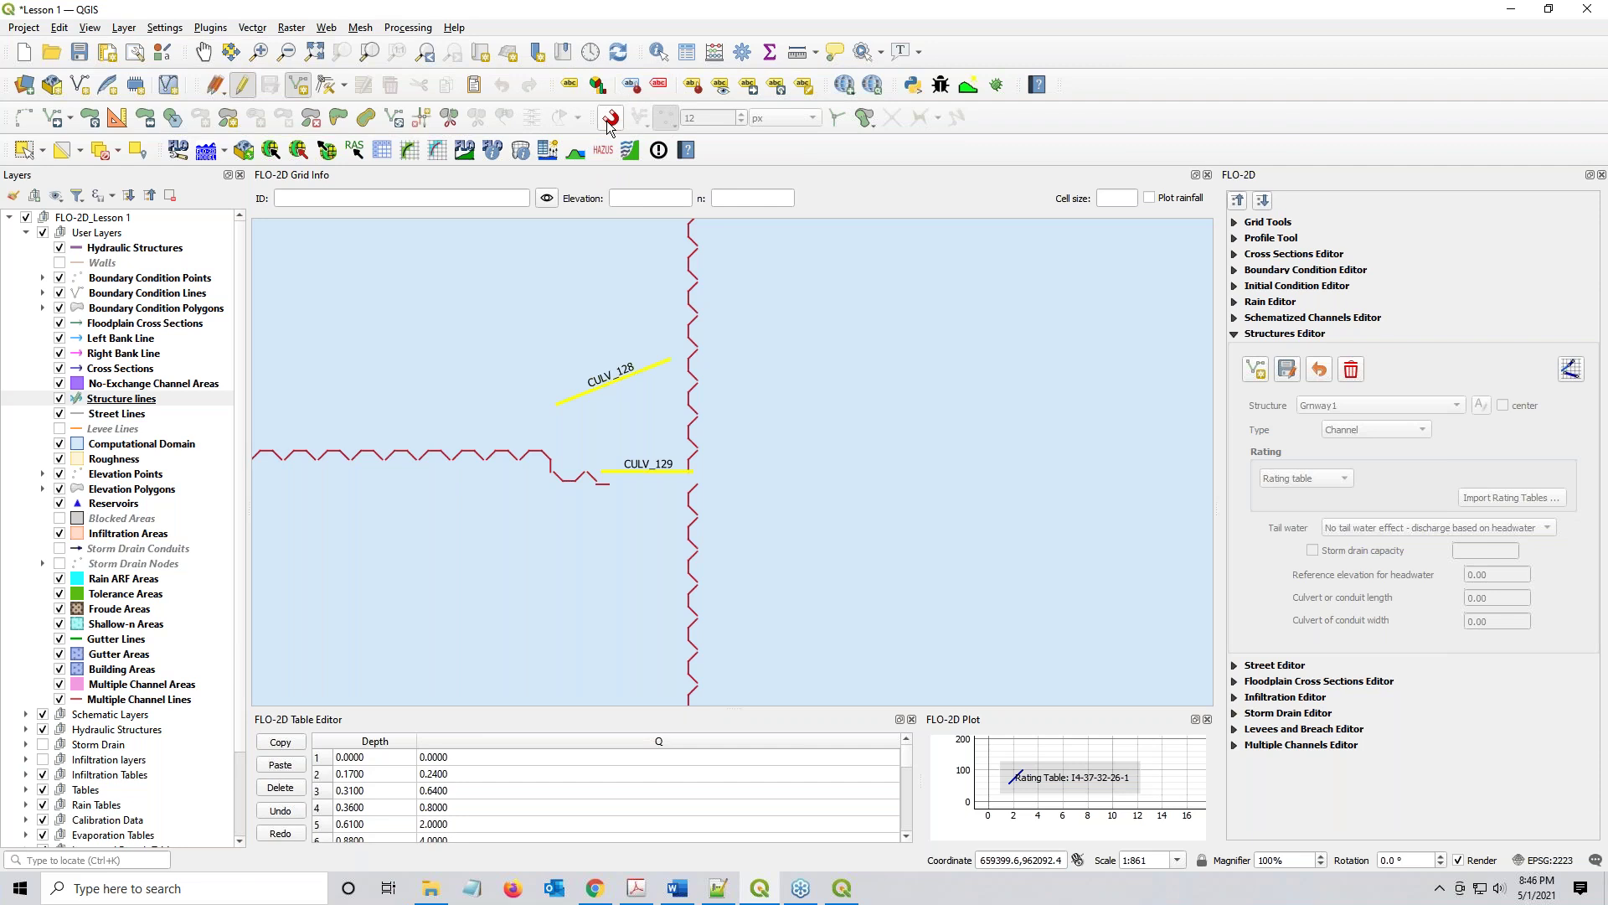
{"action": "left_click", "coordinate": [610, 119]}
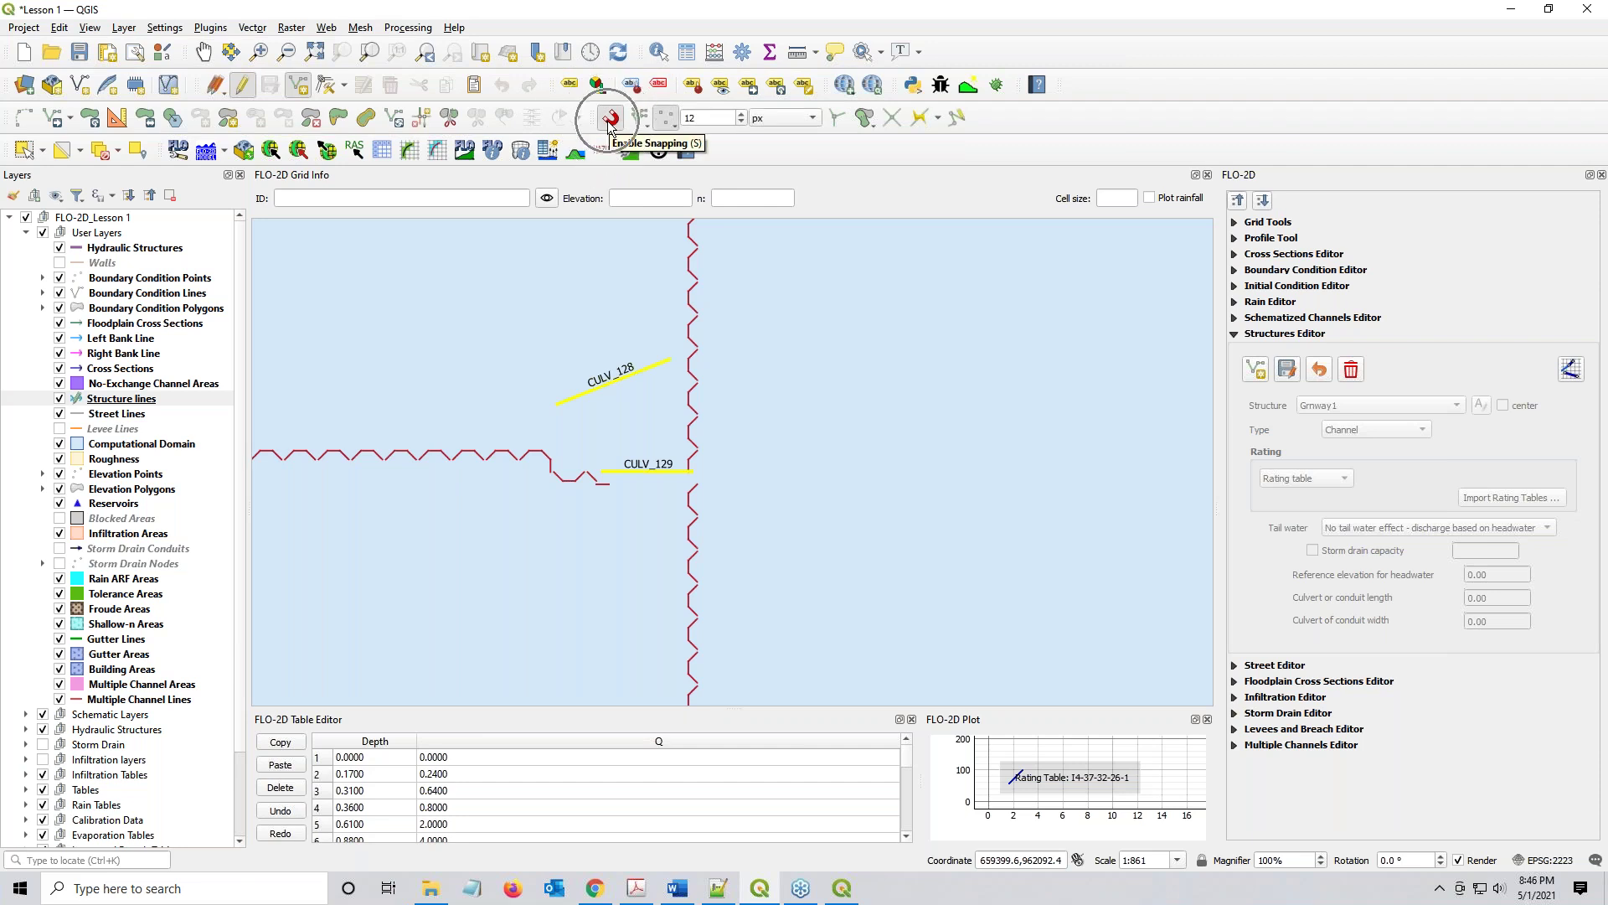
{"action": "right_click", "coordinate": [728, 147]}
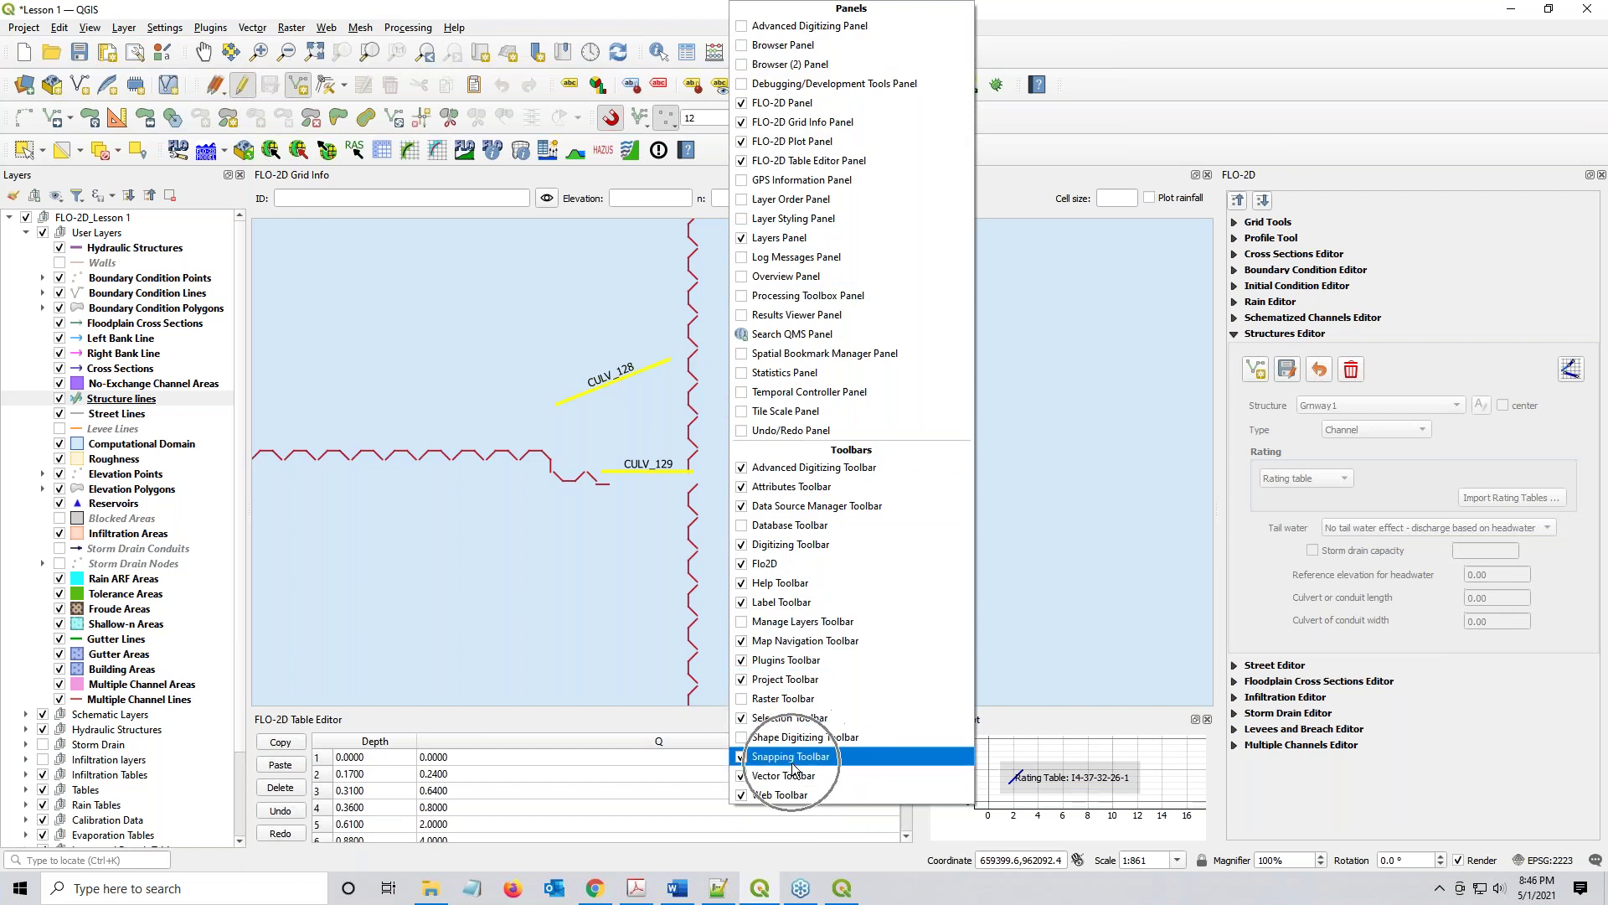
{"action": "left_click", "coordinate": [581, 344]}
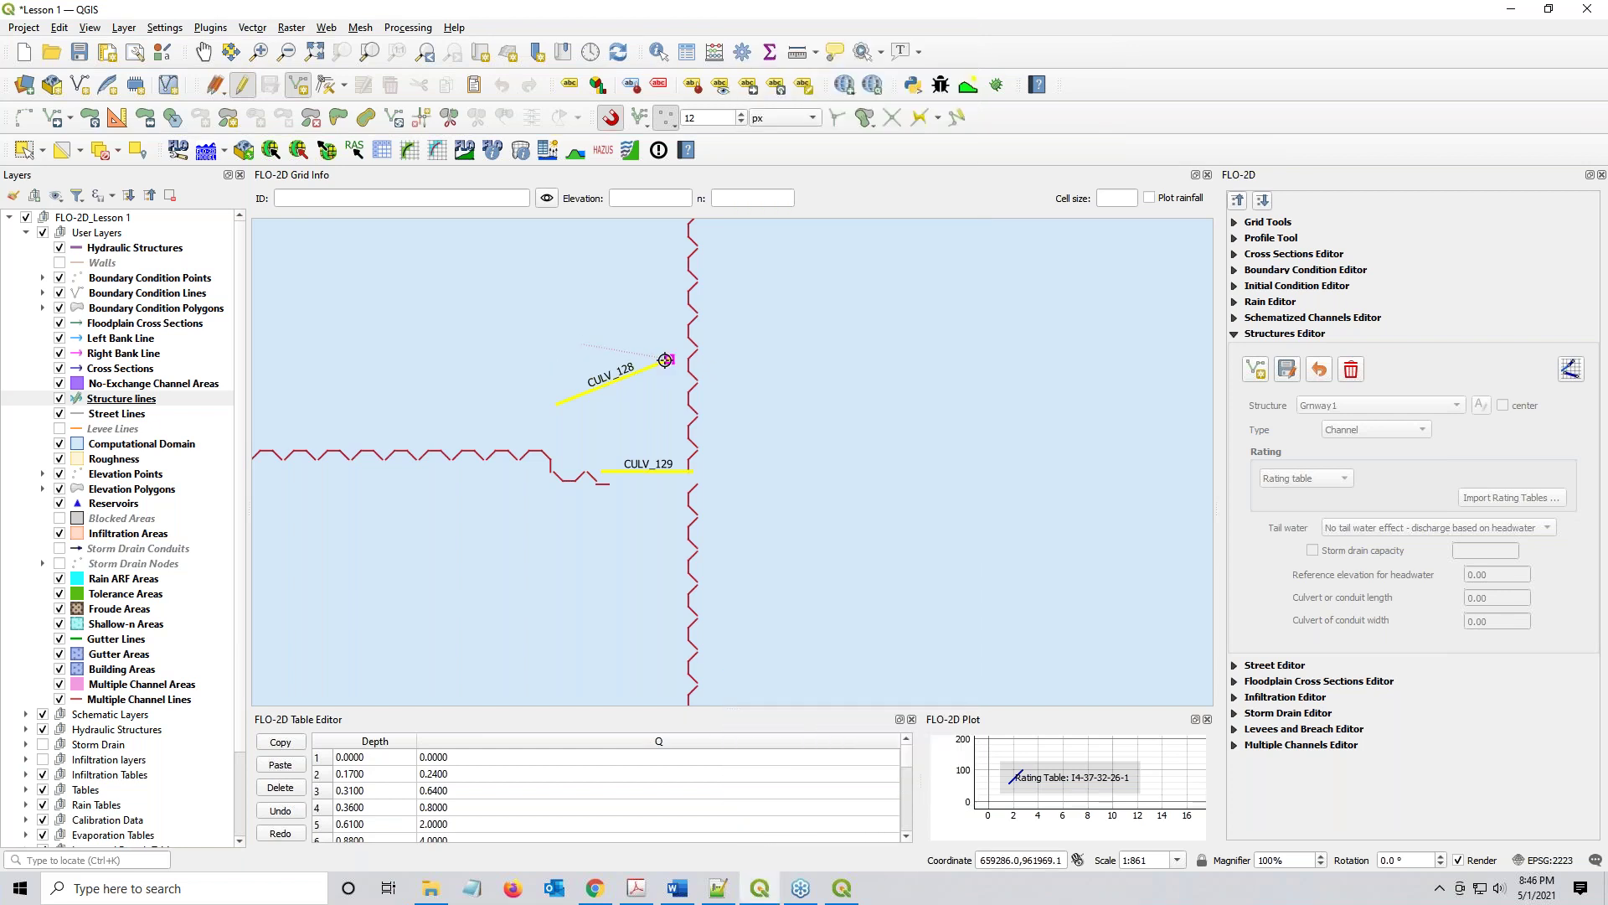
{"action": "key", "text": "Escape"}
Digitize and save structure lines over the CULV_128 and CULV_129 culverts
{"action": "left_click", "coordinate": [671, 358]}
{"action": "left_click", "coordinate": [557, 404]}
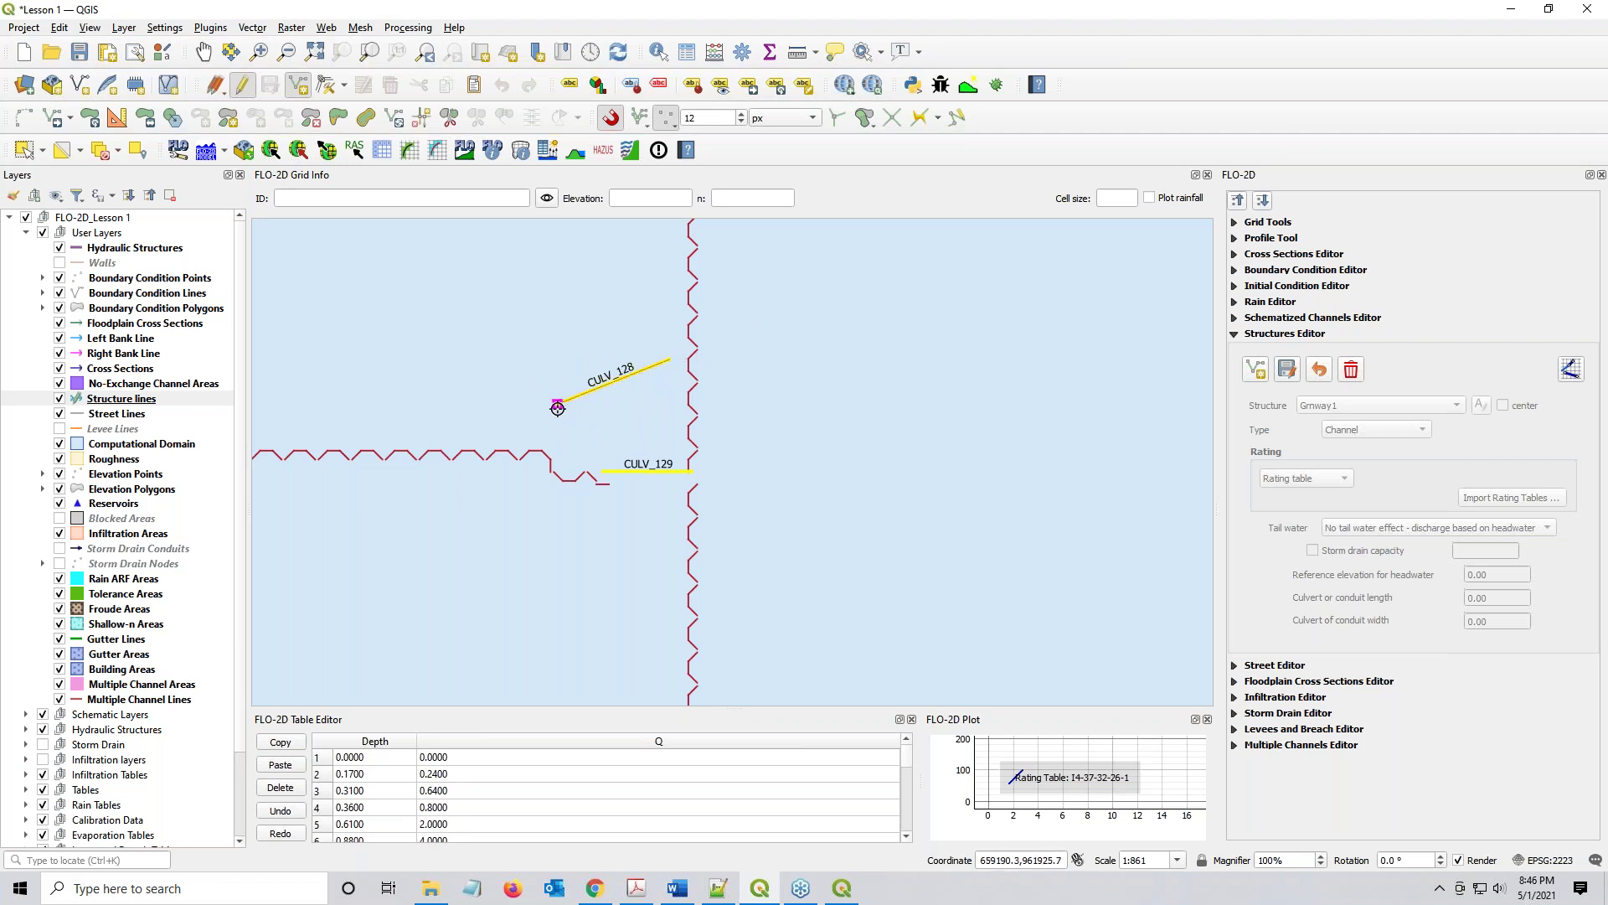
{"action": "right_click", "coordinate": [442, 370]}
{"action": "left_click", "coordinate": [535, 496]}
{"action": "scroll", "coordinate": [704, 477], "scroll_direction": "up", "scroll_amount": 3}
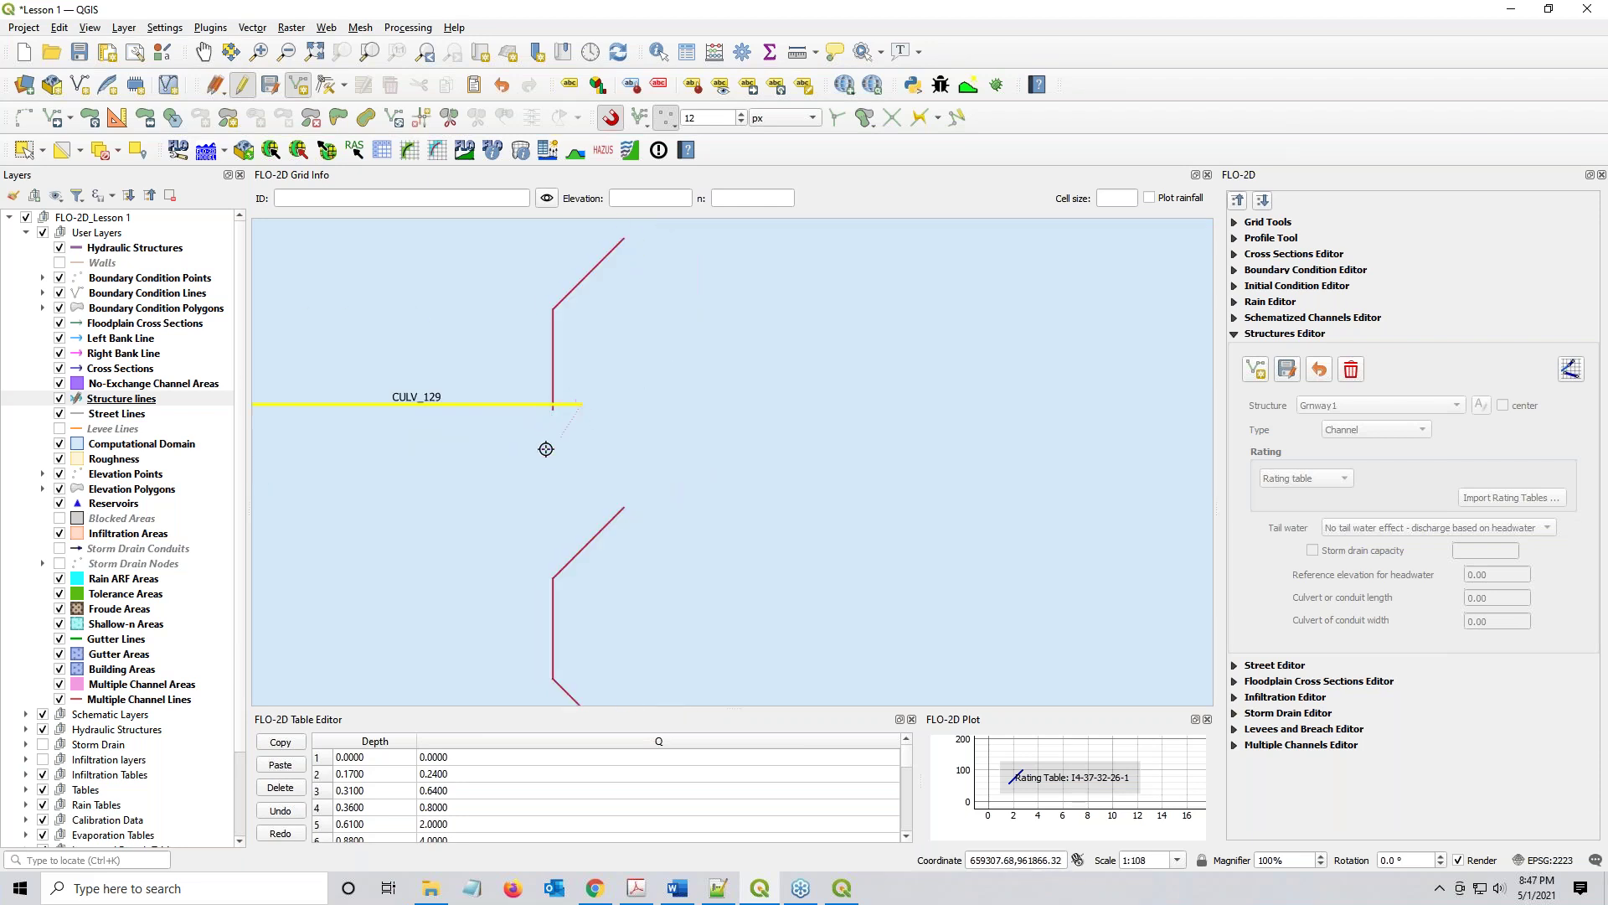
{"action": "scroll", "coordinate": [546, 449], "scroll_direction": "down", "scroll_amount": 2}
{"action": "scroll", "coordinate": [315, 449], "scroll_direction": "up", "scroll_amount": 2}
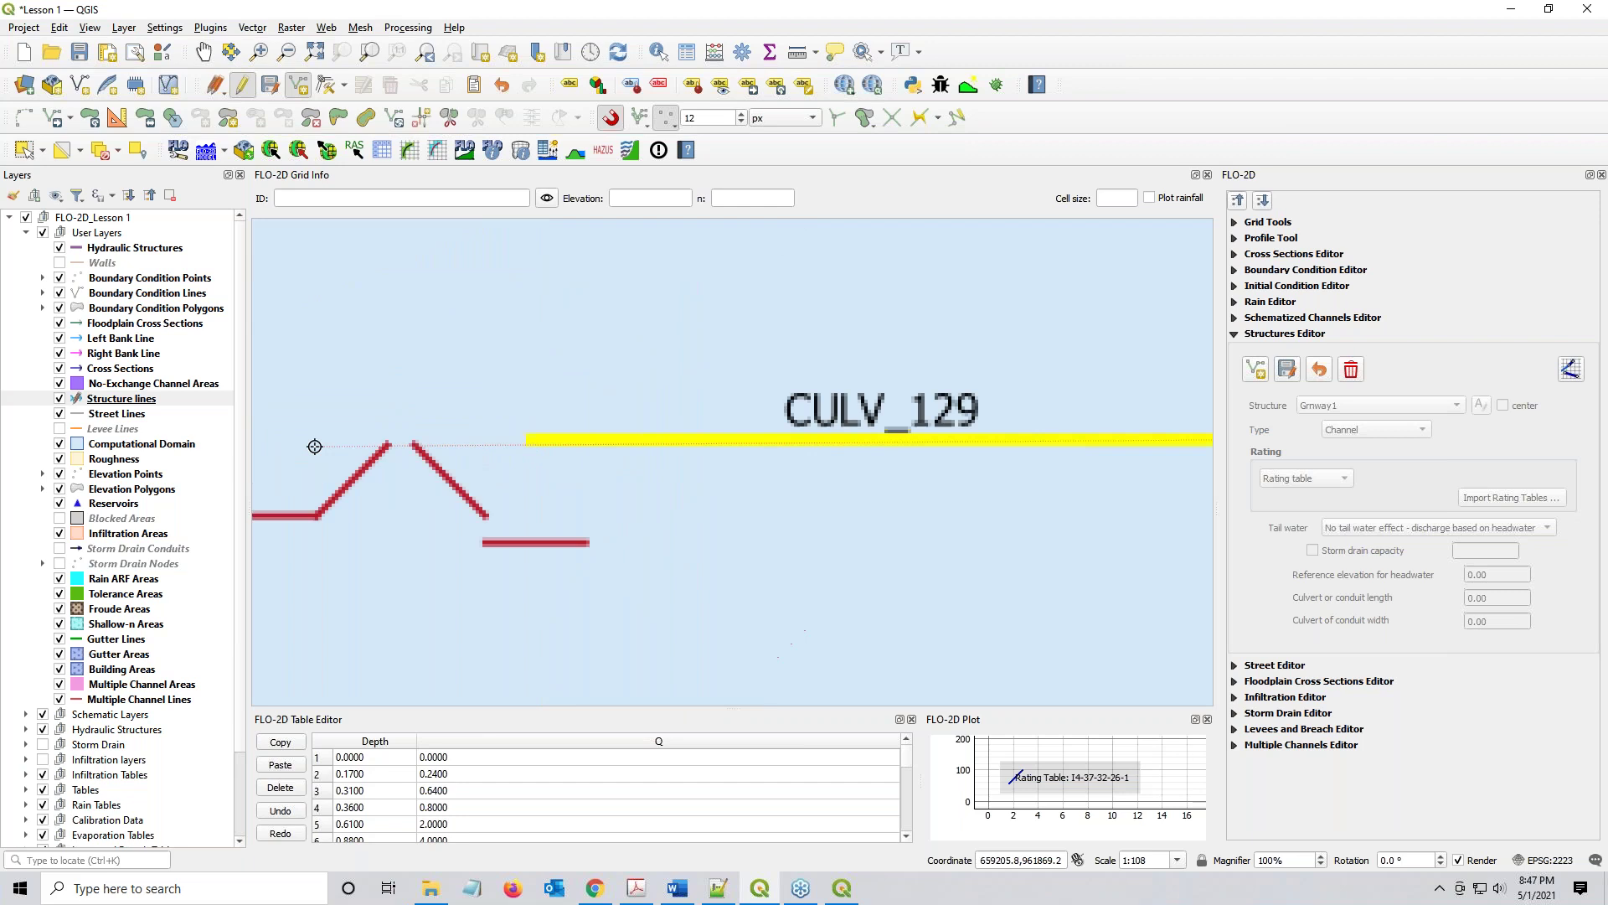
{"action": "left_click", "coordinate": [529, 439]}
{"action": "right_click", "coordinate": [561, 488]}
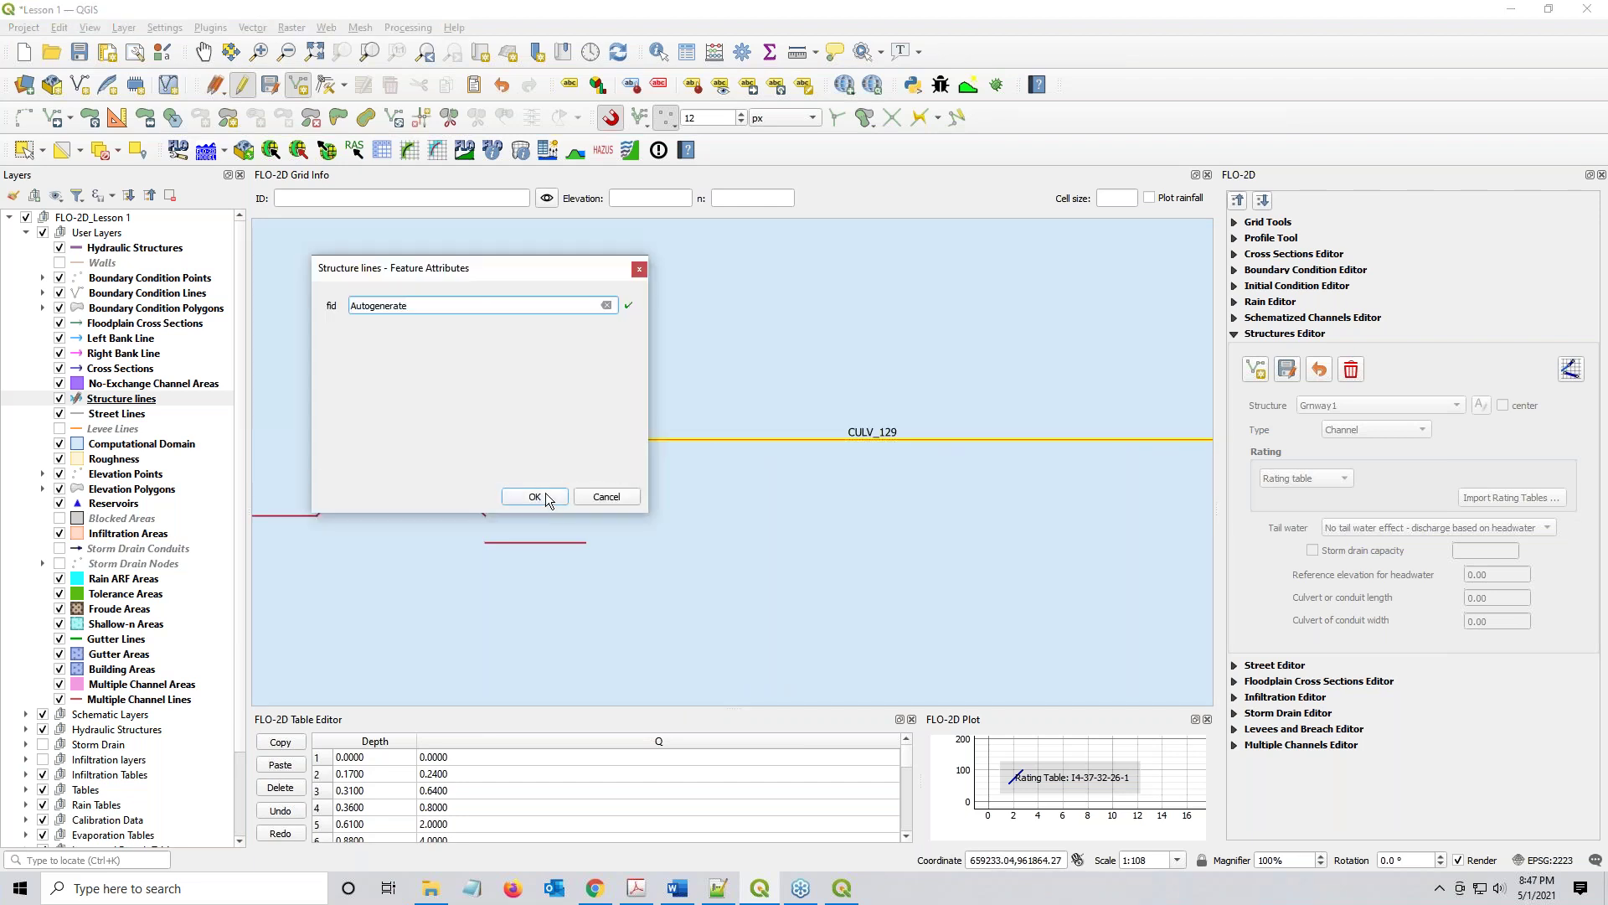
{"action": "left_click", "coordinate": [535, 497]}
Digitize and save a structure line over the CULV_009 culvert
{"action": "scroll", "coordinate": [652, 502], "scroll_direction": "down", "scroll_amount": 3}
{"action": "scroll", "coordinate": [921, 506], "scroll_direction": "down", "scroll_amount": 2}
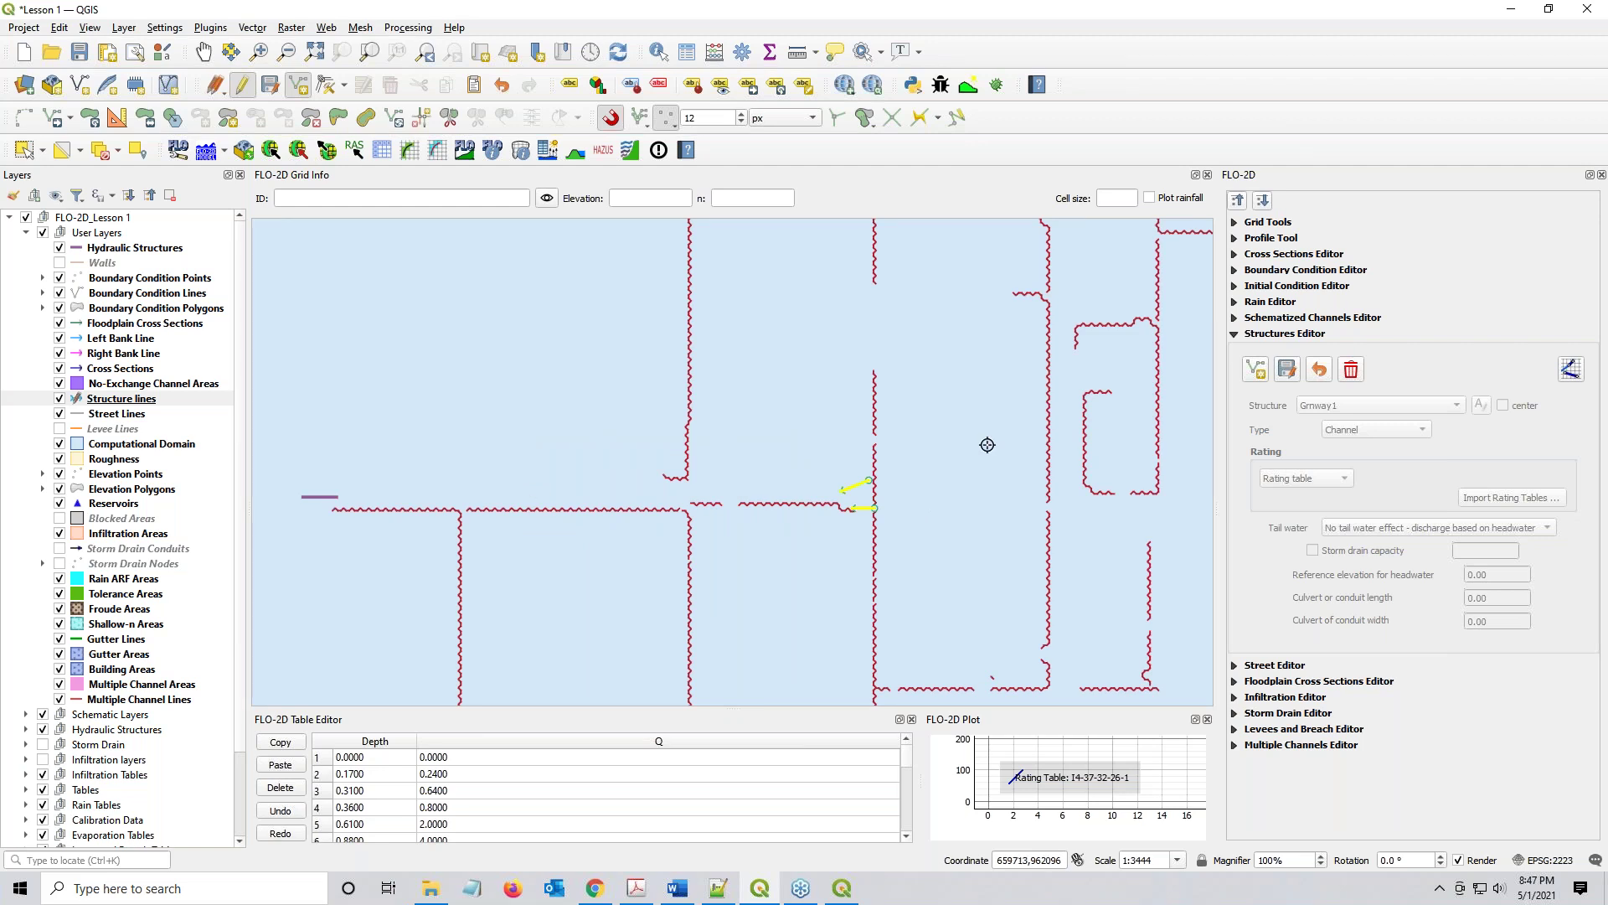
{"action": "scroll", "coordinate": [987, 445], "scroll_direction": "down", "scroll_amount": 1}
{"action": "left_click_drag", "start_coordinate": [988, 445], "coordinate": [416, 341]}
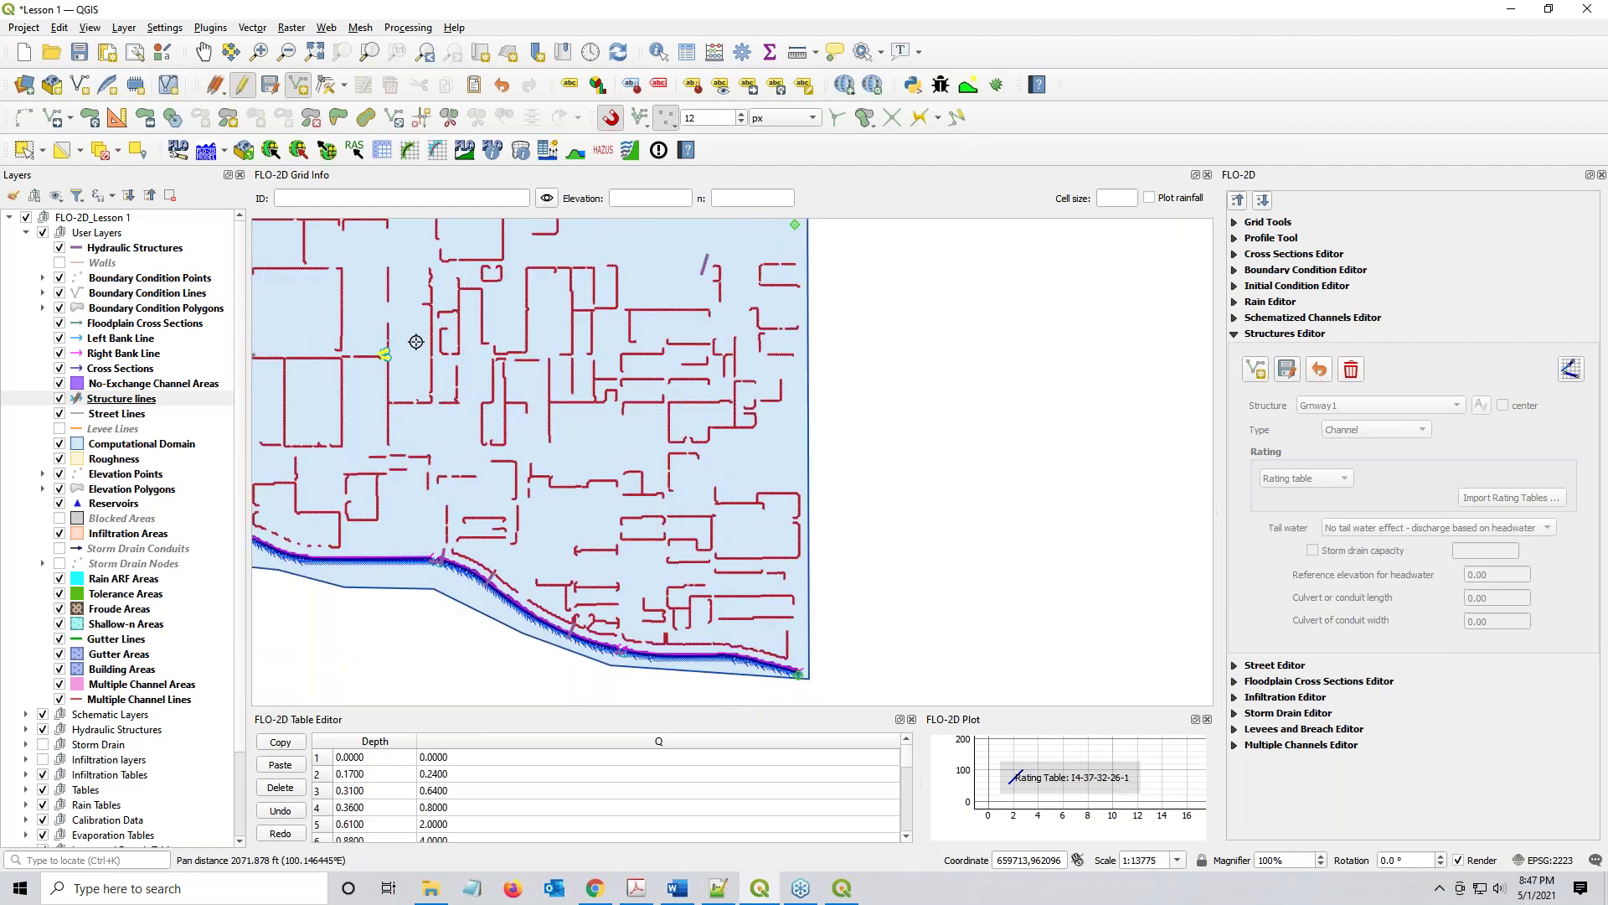
{"action": "scroll", "coordinate": [705, 260], "scroll_direction": "up", "scroll_amount": 1}
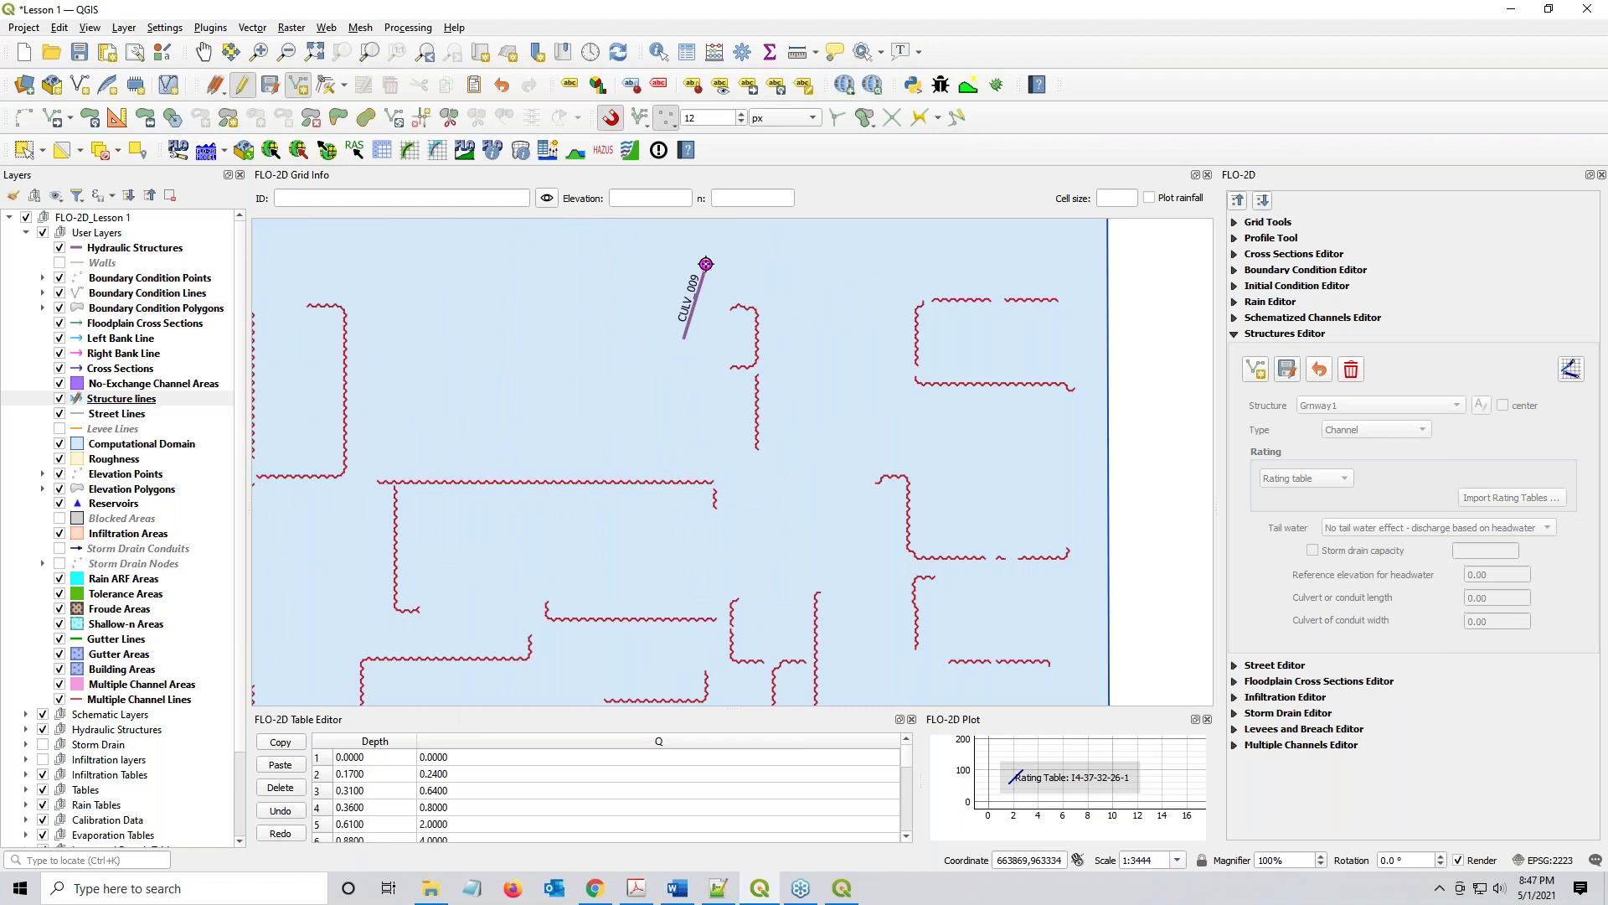
{"action": "right_click", "coordinate": [674, 360]}
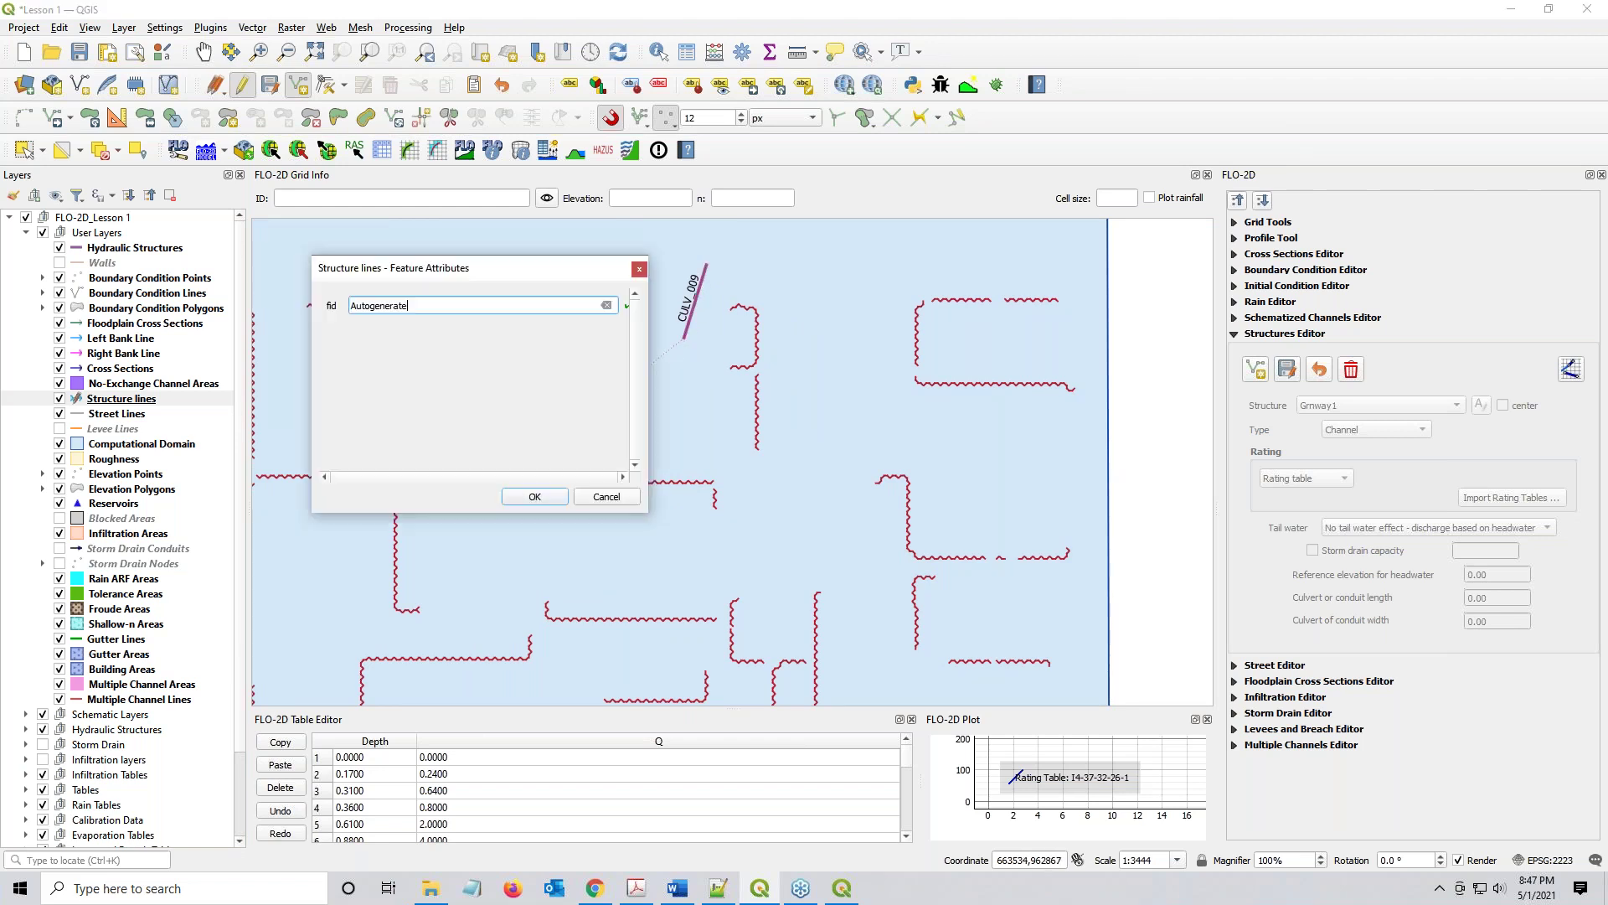
{"action": "left_click", "coordinate": [534, 496]}
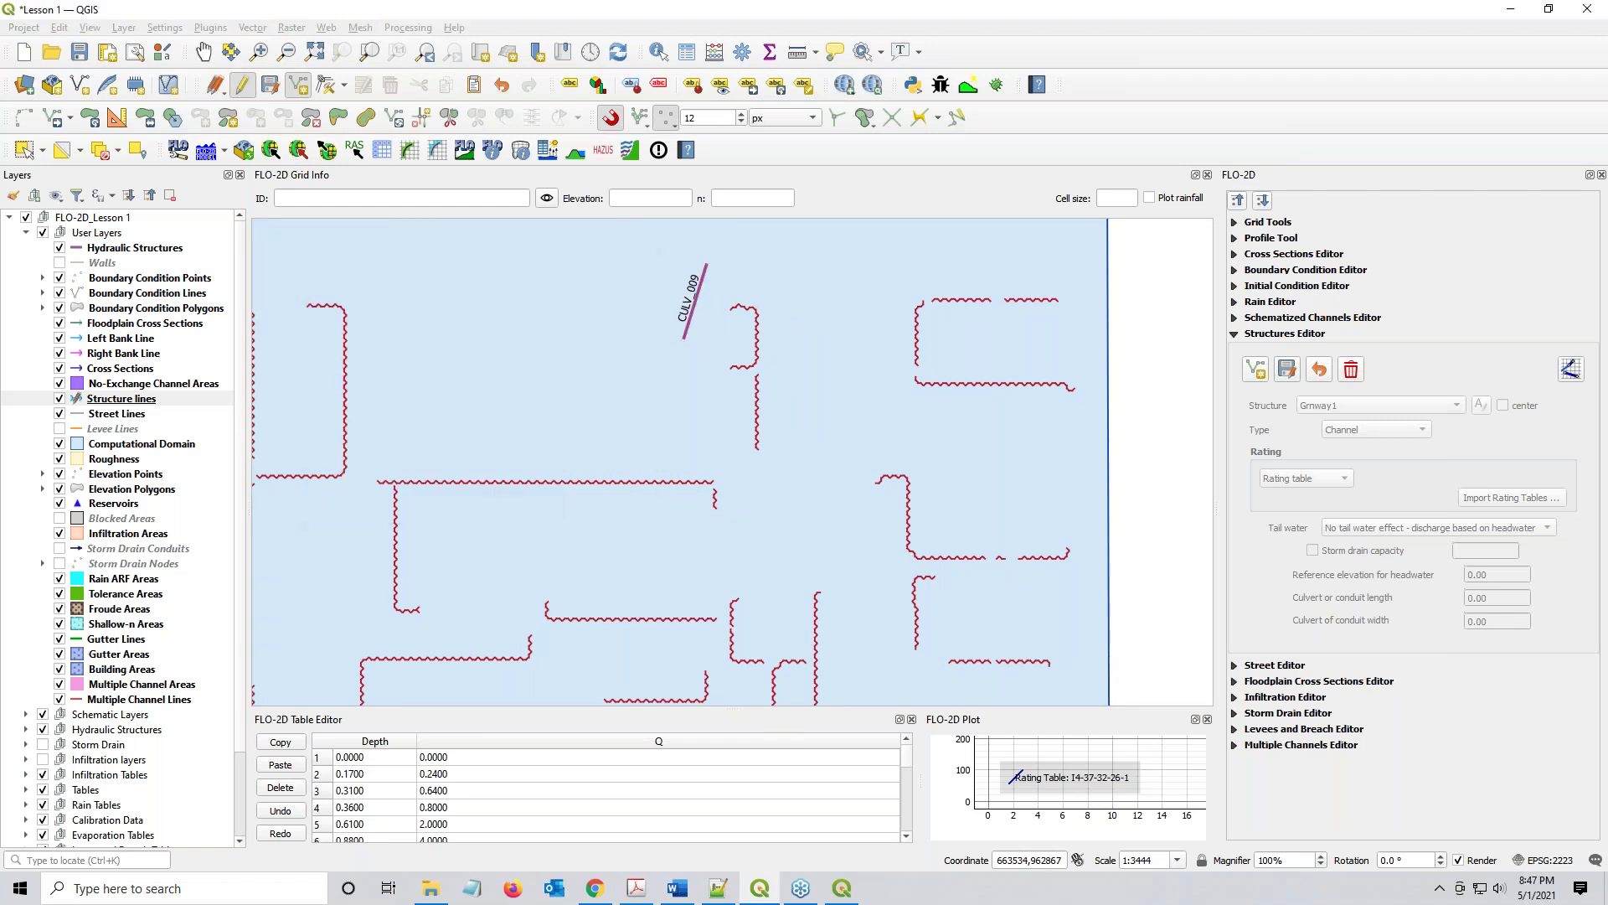
{"action": "scroll", "coordinate": [554, 507], "scroll_direction": "down", "scroll_amount": 2}
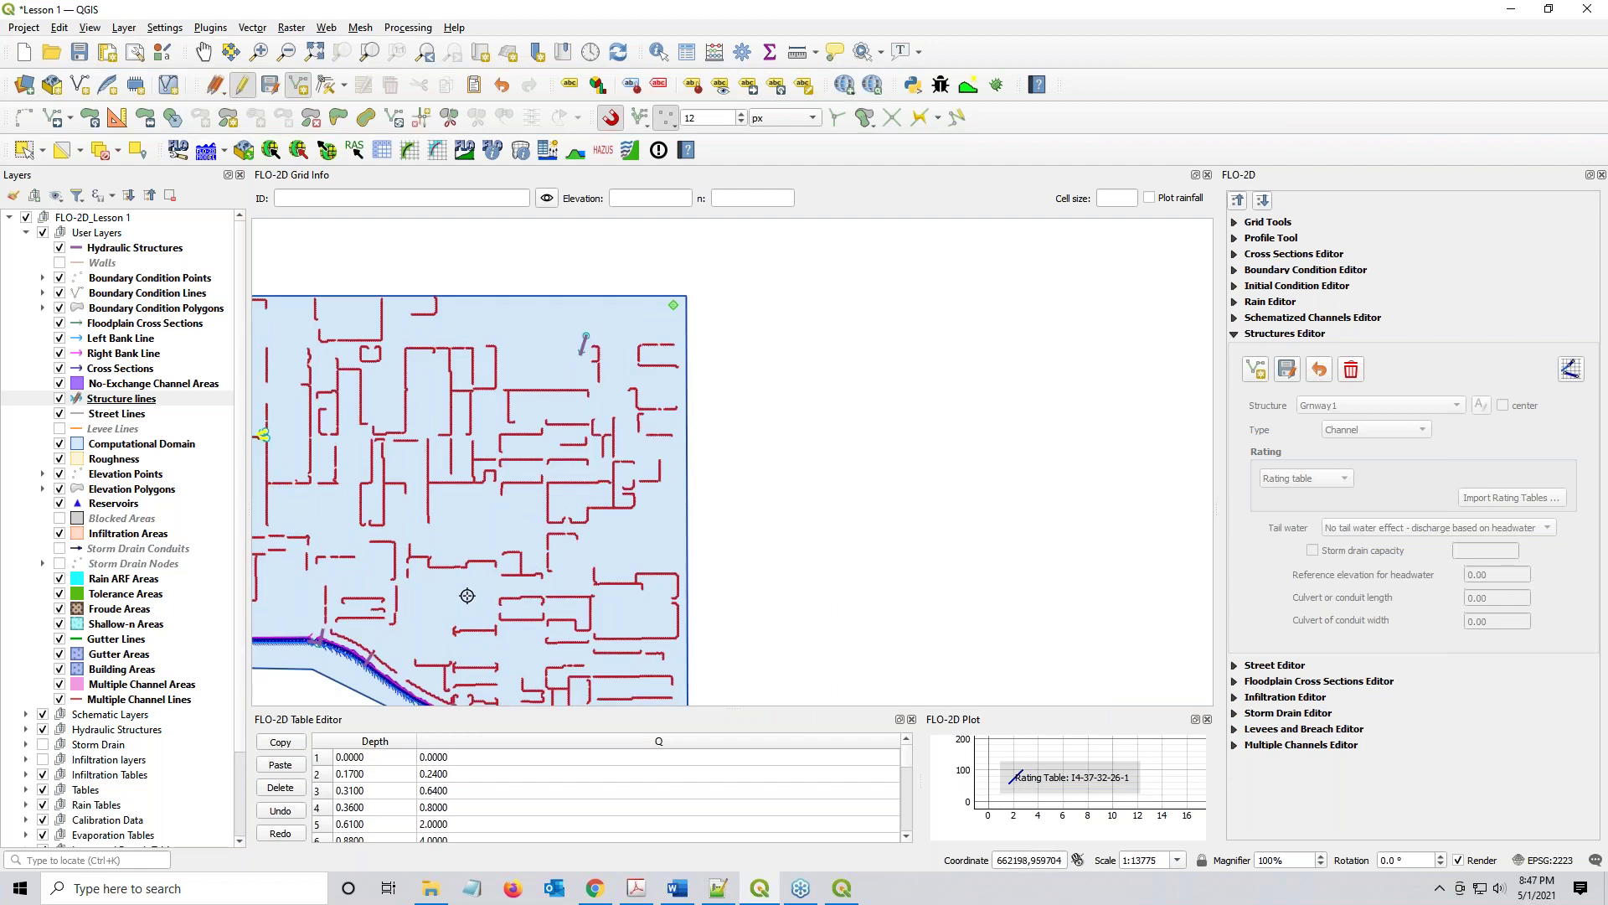
End the new structure line on the channel at CULV_069, finish it, and confirm it
{"action": "scroll", "coordinate": [467, 595], "scroll_direction": "up", "scroll_amount": 1}
{"action": "scroll", "coordinate": [480, 421], "scroll_direction": "up", "scroll_amount": 1}
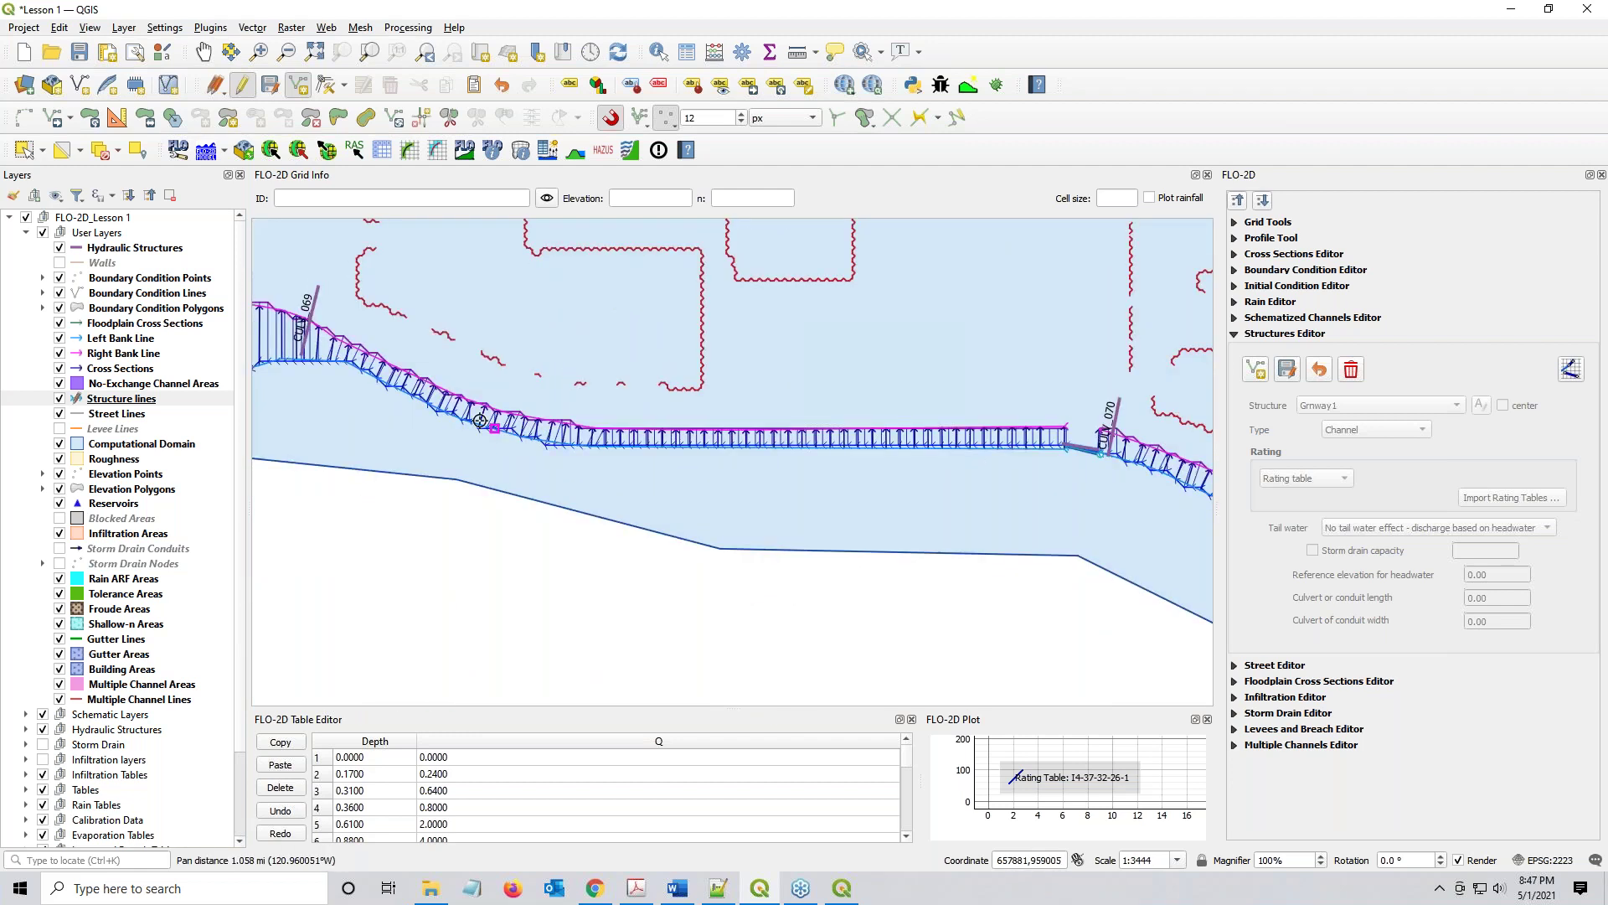
{"action": "left_click_drag", "start_coordinate": [313, 280], "coordinate": [560, 352]}
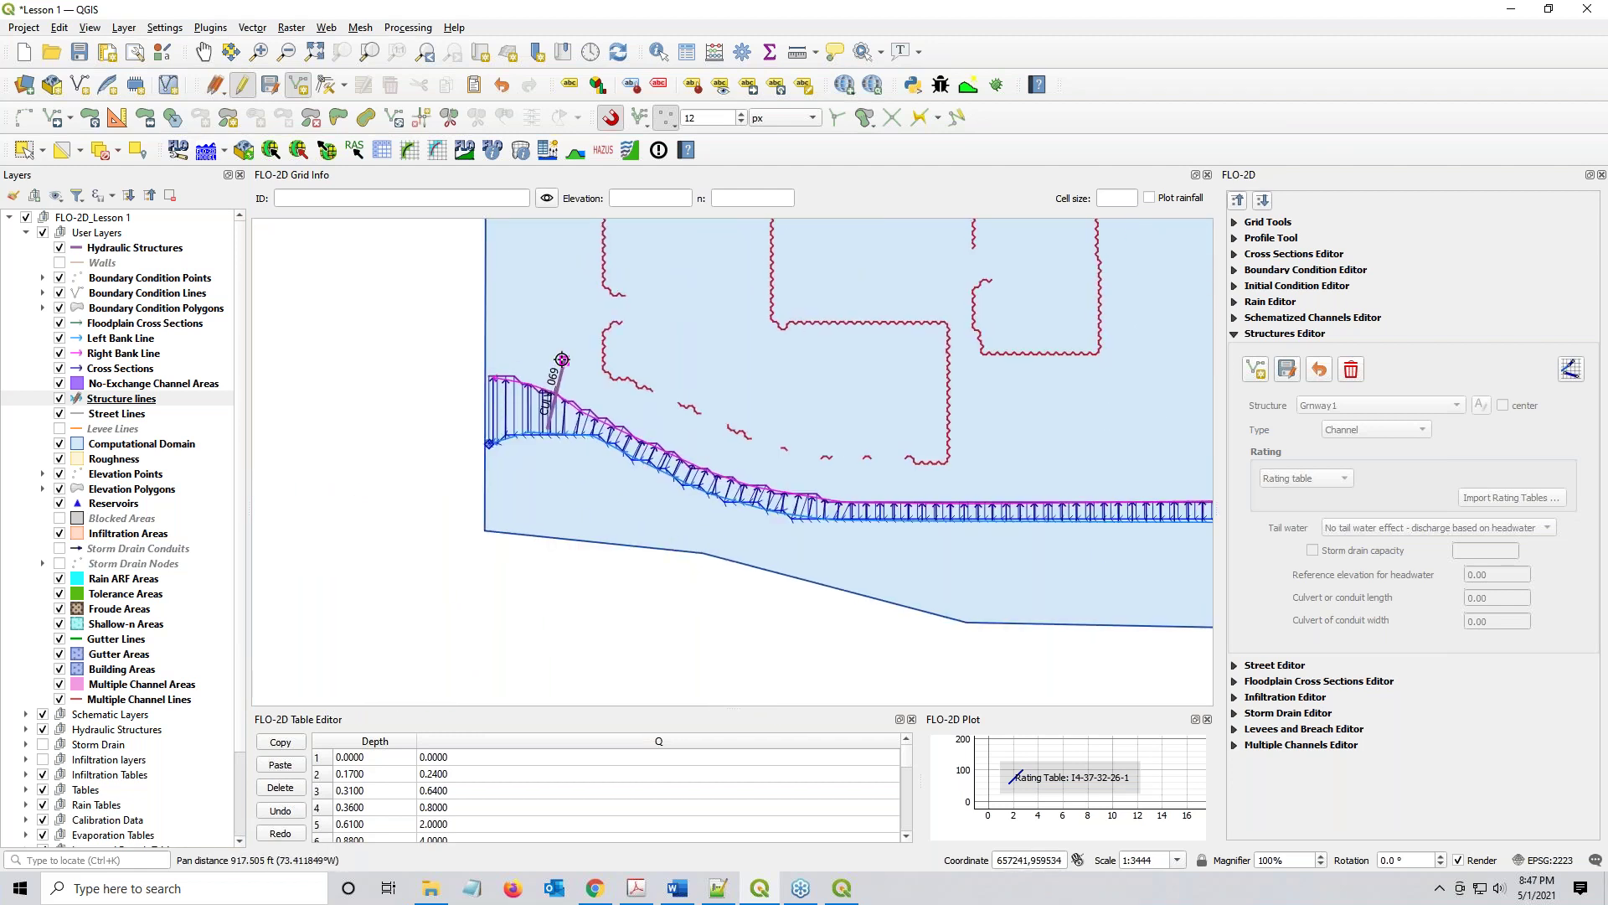
{"action": "scroll", "coordinate": [562, 359], "scroll_direction": "up", "scroll_amount": 1}
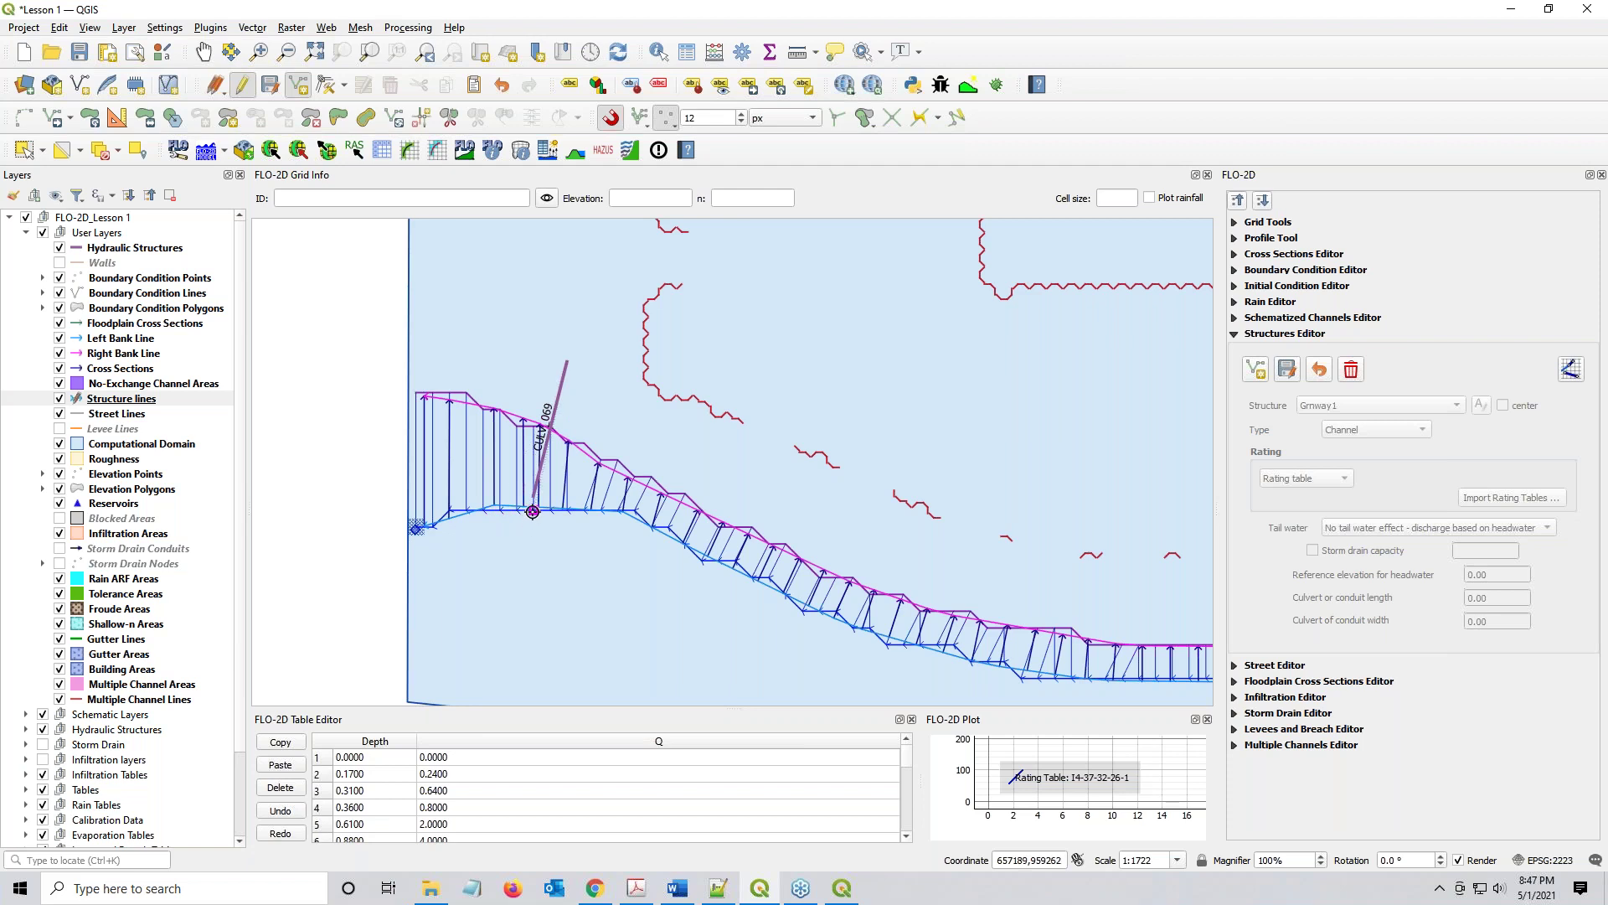
{"action": "scroll", "coordinate": [533, 511], "scroll_direction": "up", "scroll_amount": 2}
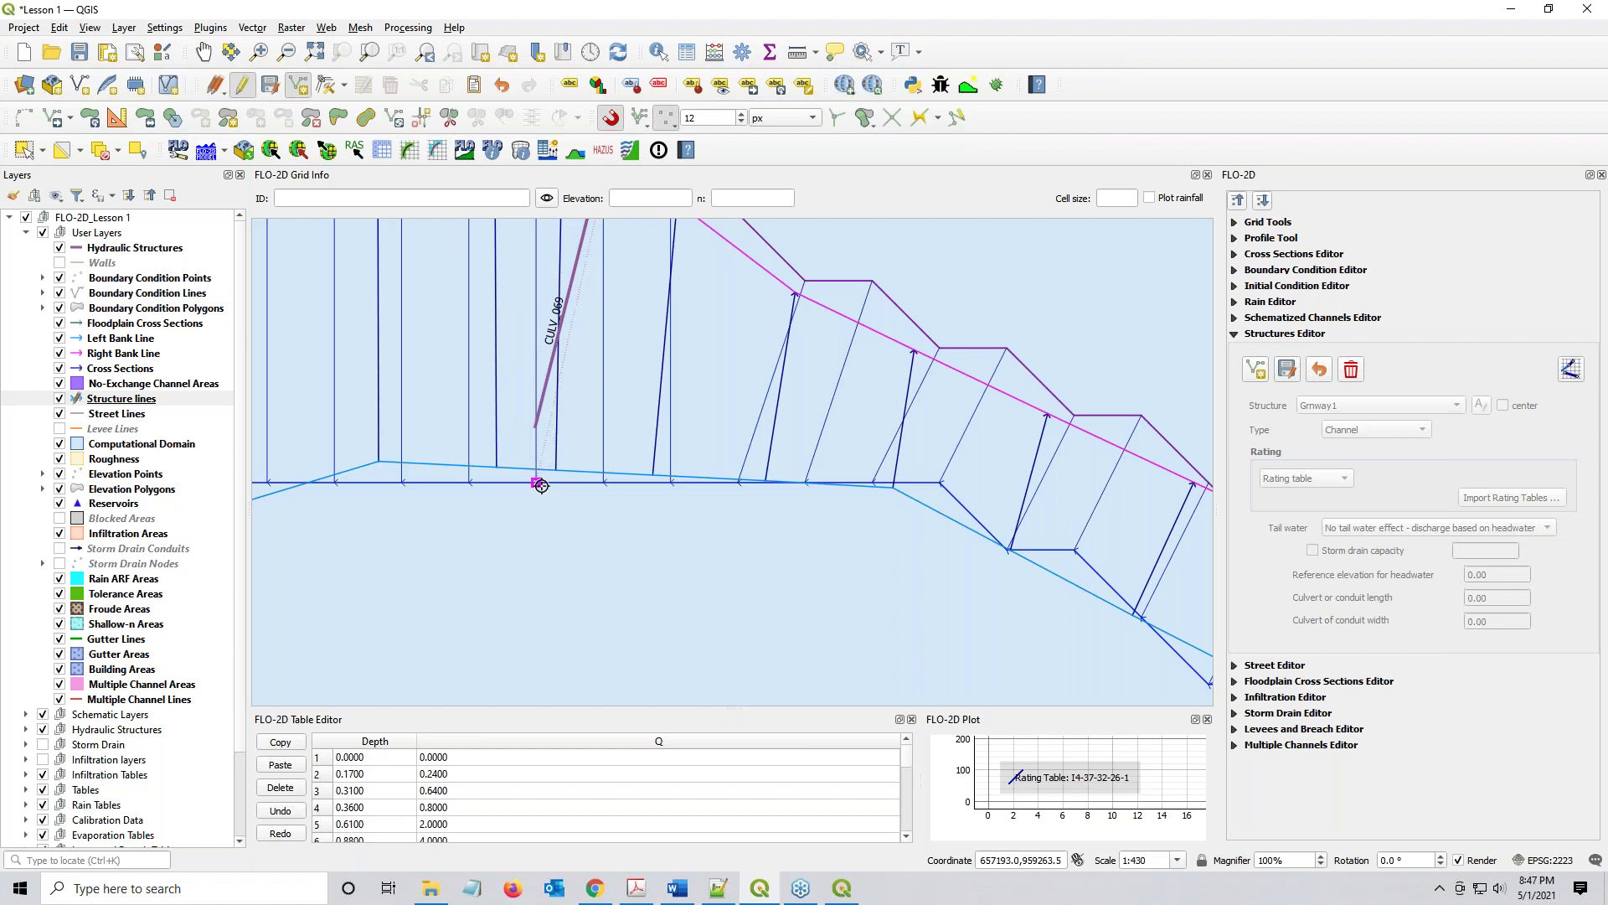
{"action": "left_click", "coordinate": [539, 486]}
{"action": "right_click", "coordinate": [532, 518]}
{"action": "left_click", "coordinate": [536, 498]}
Discard a misplaced structure line drawn near CULV_070
{"action": "scroll", "coordinate": [548, 511], "scroll_direction": "down", "scroll_amount": 3}
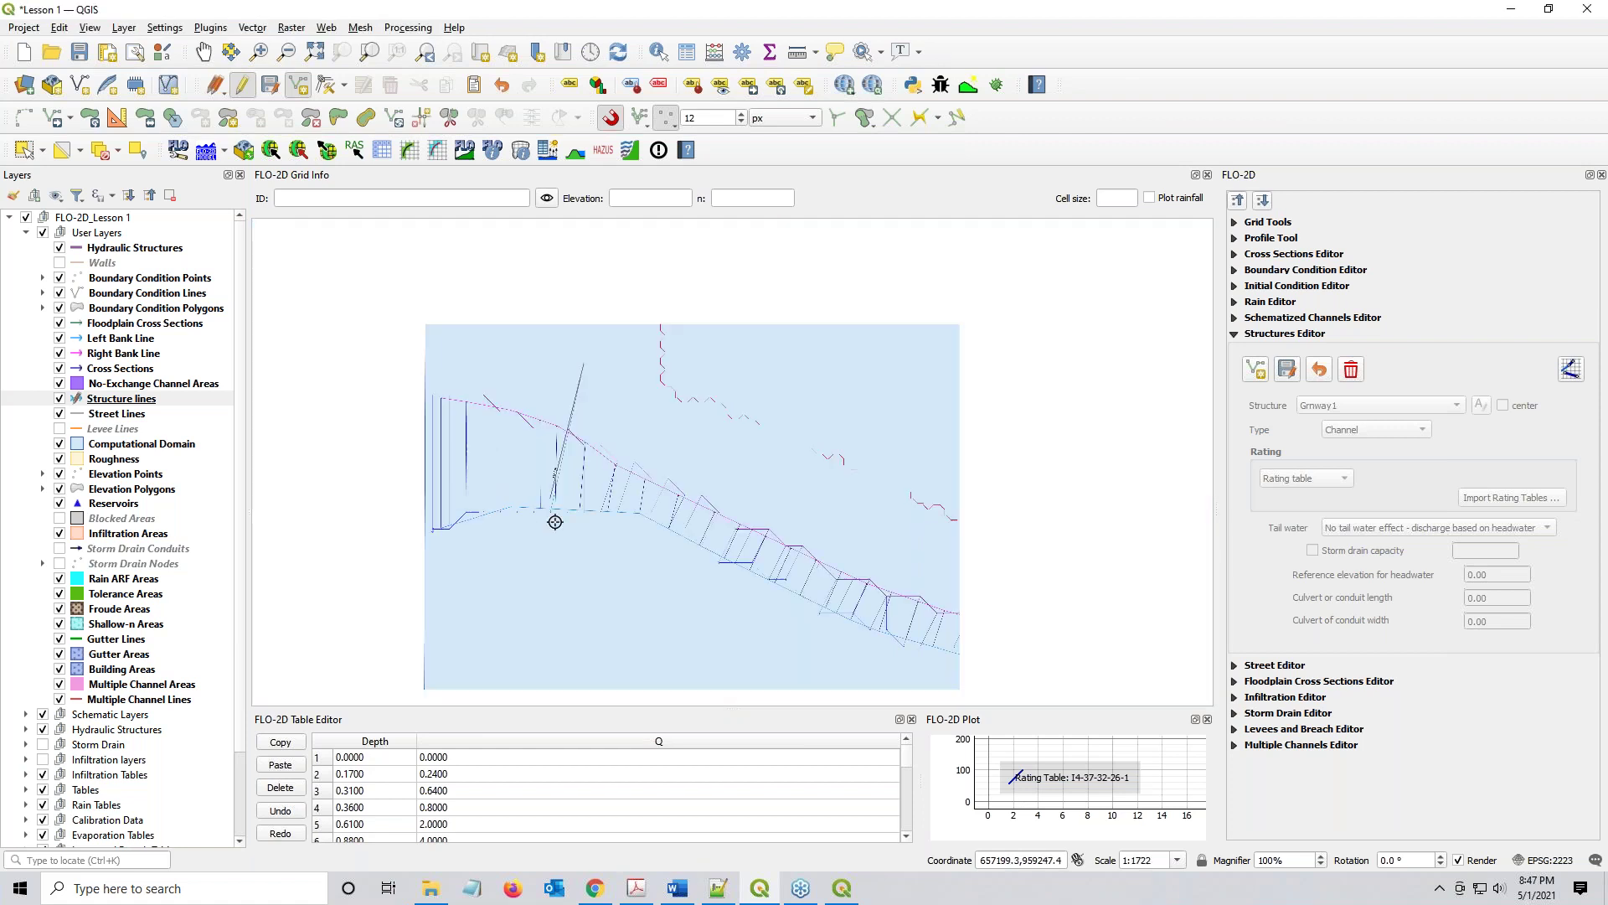
{"action": "left_click_drag", "start_coordinate": [804, 575], "coordinate": [367, 426]}
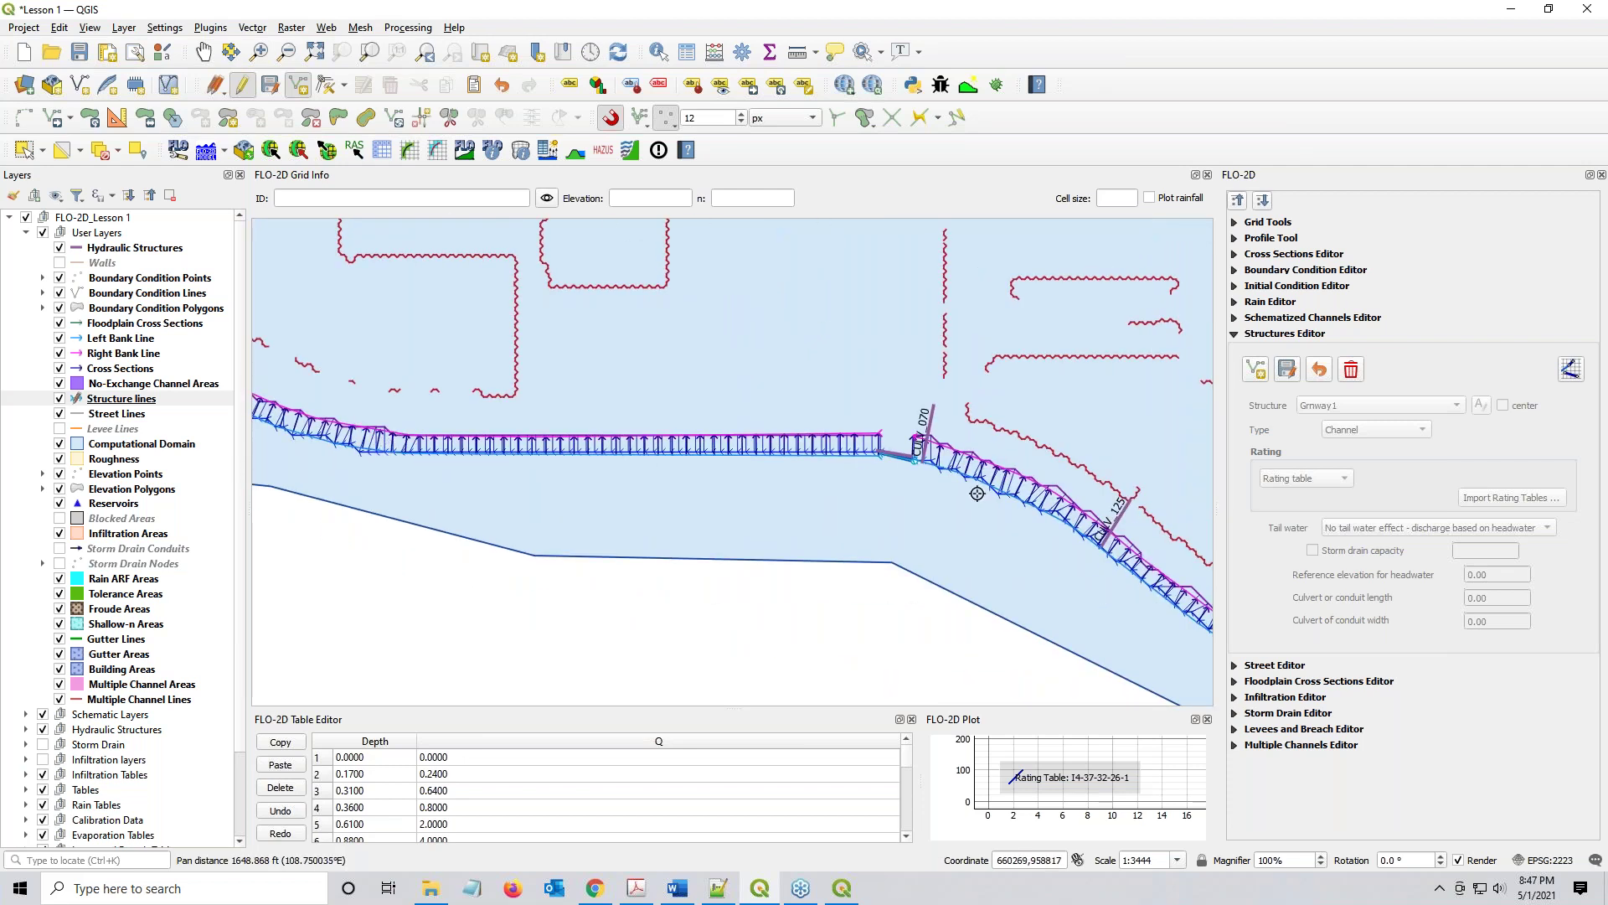
{"action": "scroll", "coordinate": [909, 476], "scroll_direction": "up", "scroll_amount": 2}
{"action": "left_click_drag", "start_coordinate": [702, 319], "coordinate": [548, 586]}
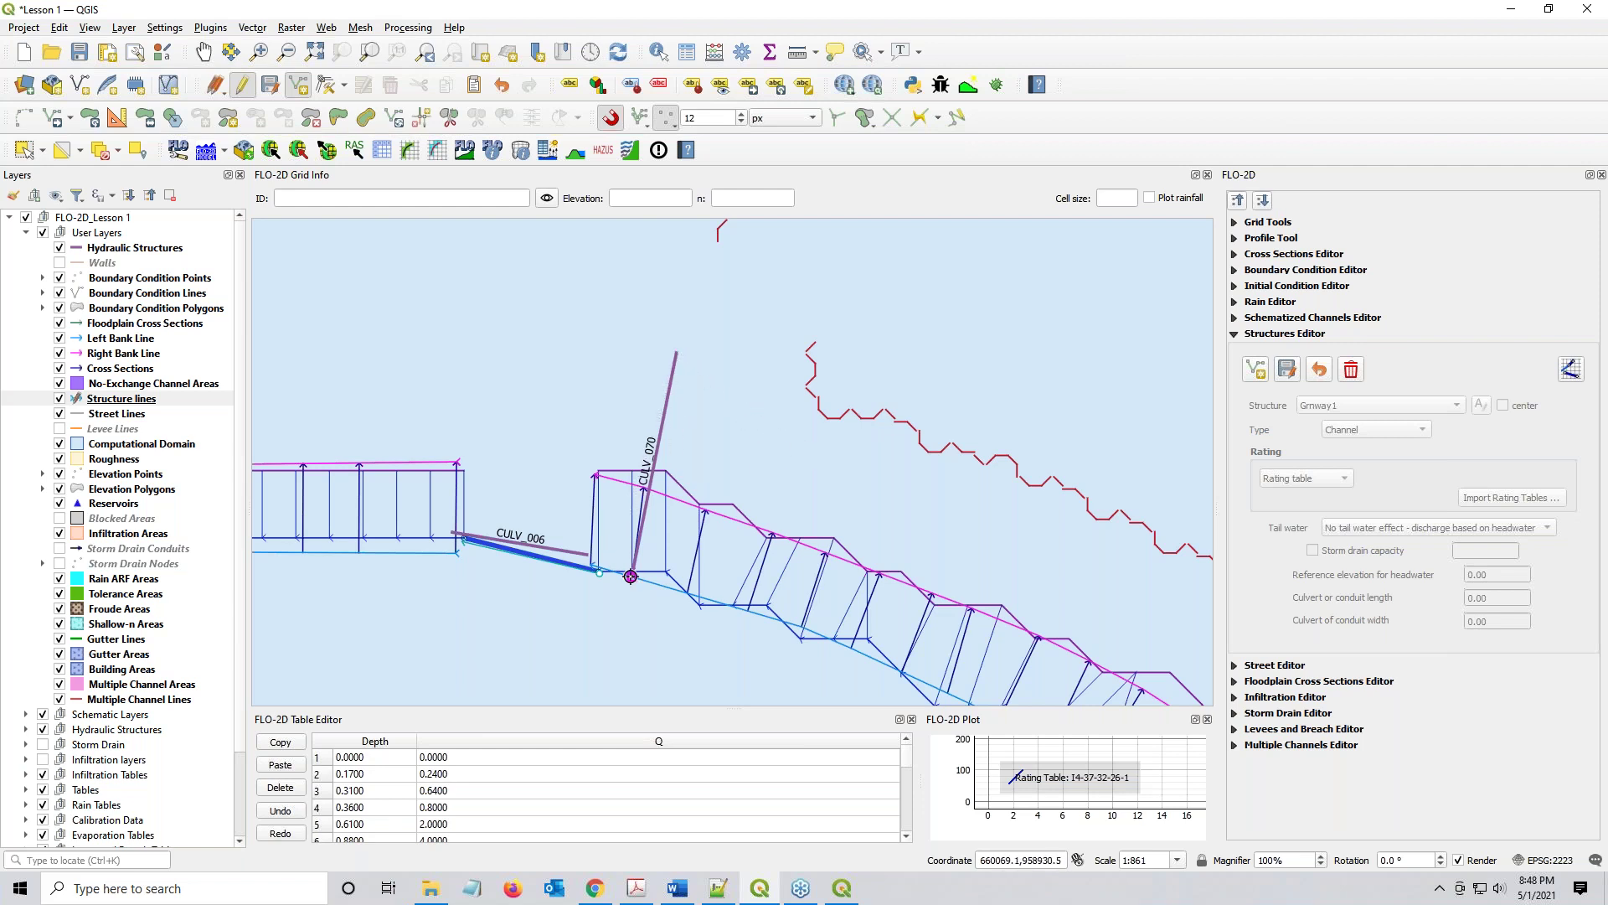
{"action": "scroll", "coordinate": [637, 562], "scroll_direction": "up", "scroll_amount": 3}
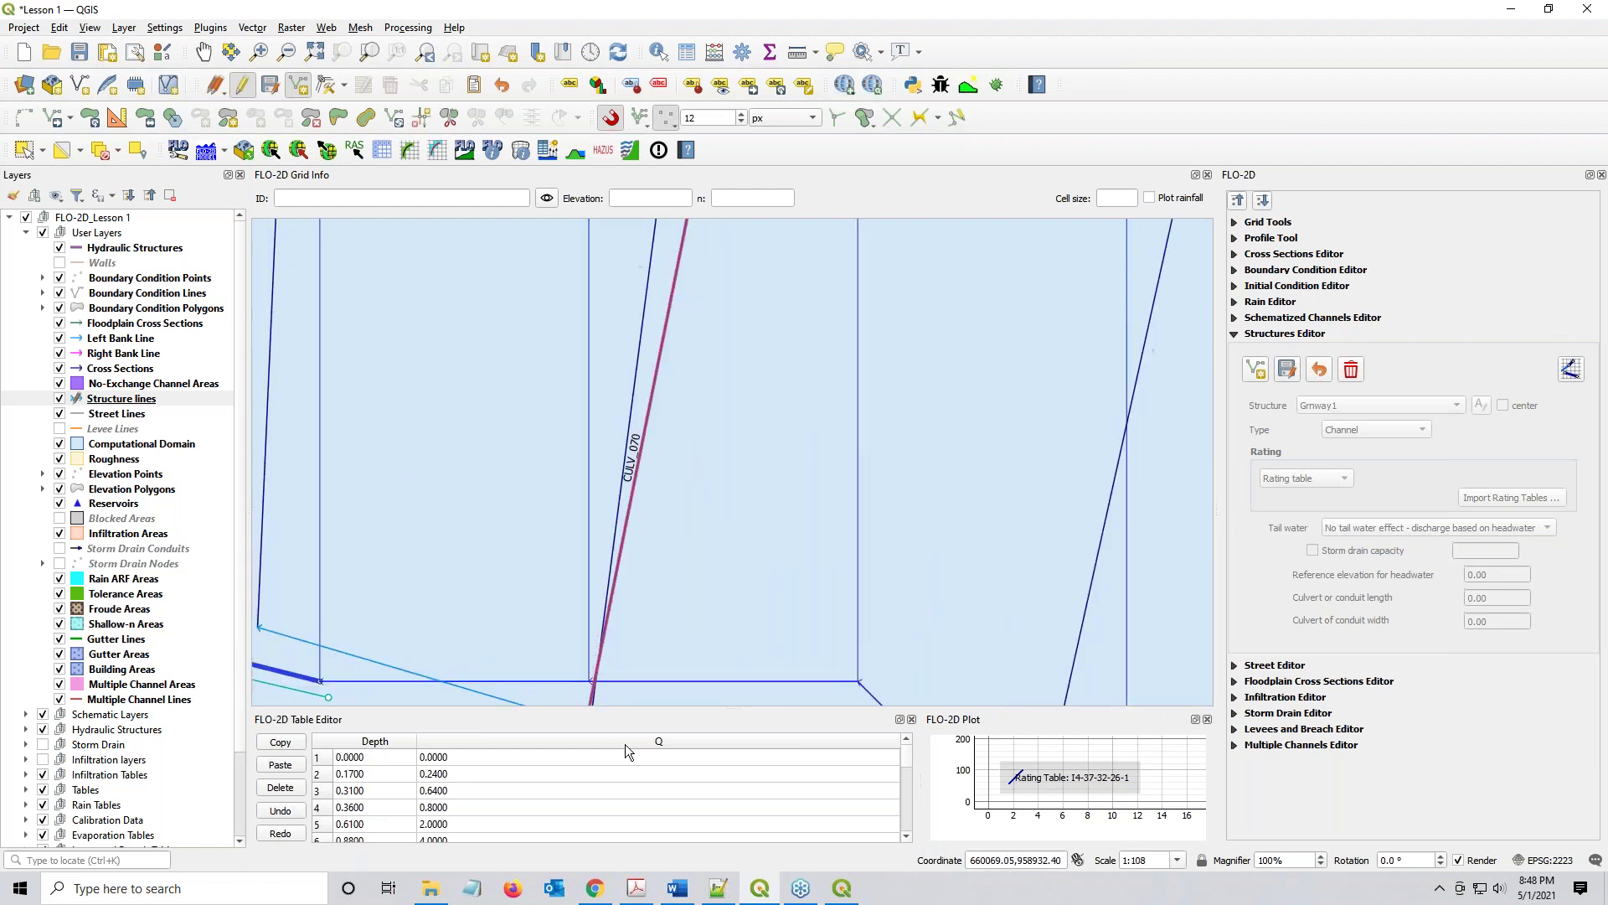
{"action": "left_click_drag", "start_coordinate": [608, 596], "coordinate": [682, 203]}
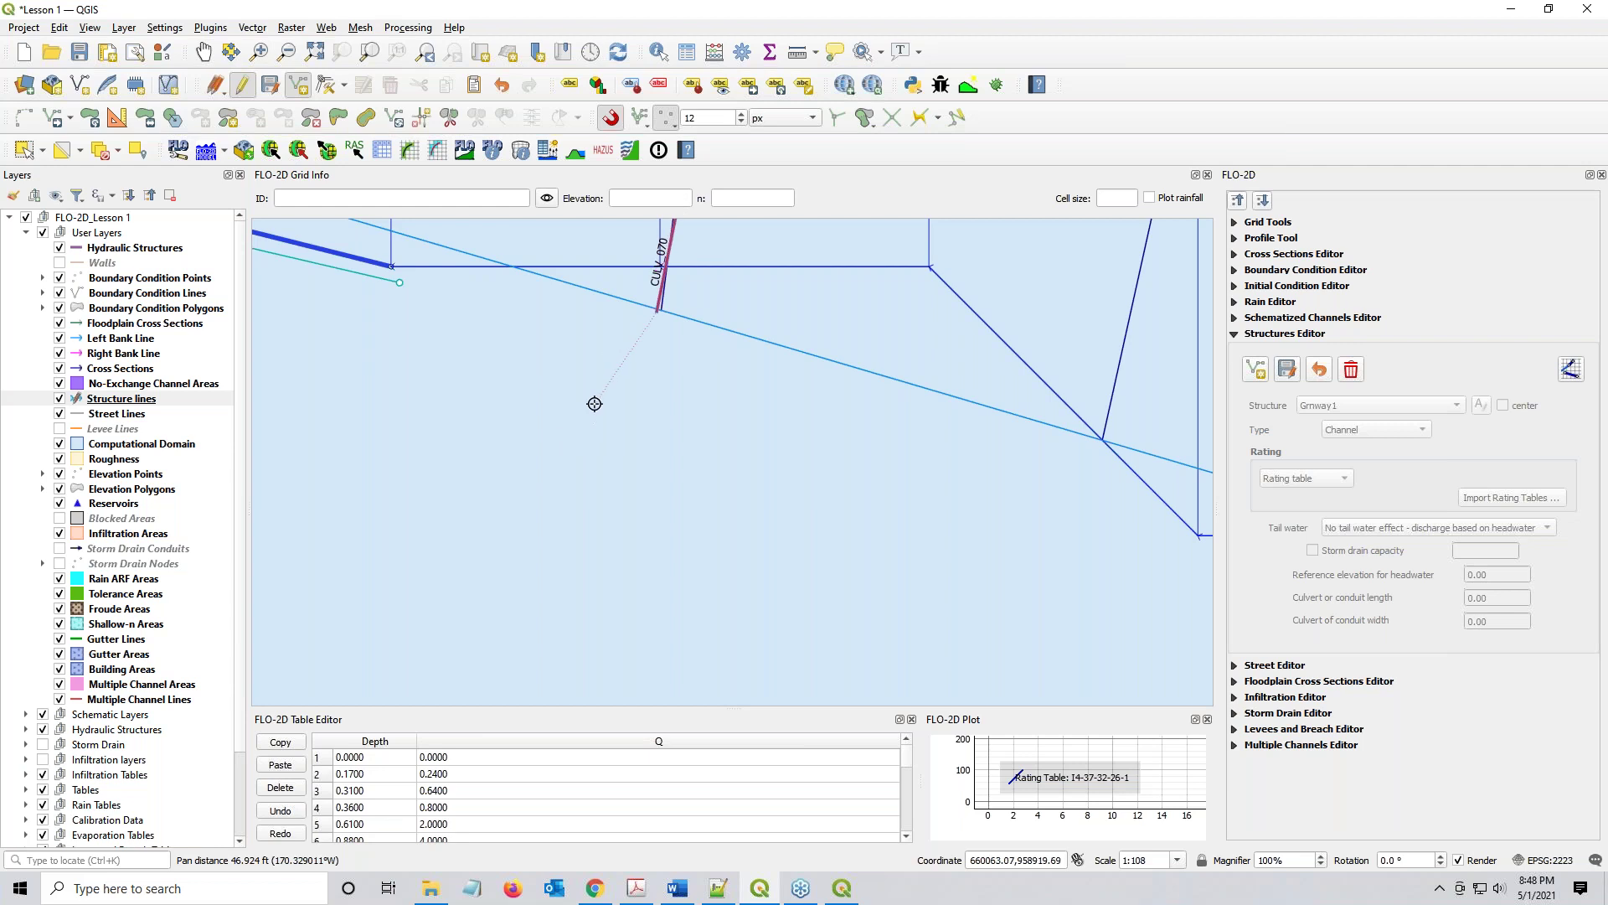
{"action": "left_click_drag", "start_coordinate": [595, 404], "coordinate": [503, 575]}
{"action": "right_click", "coordinate": [556, 514]}
{"action": "left_click", "coordinate": [603, 495]}
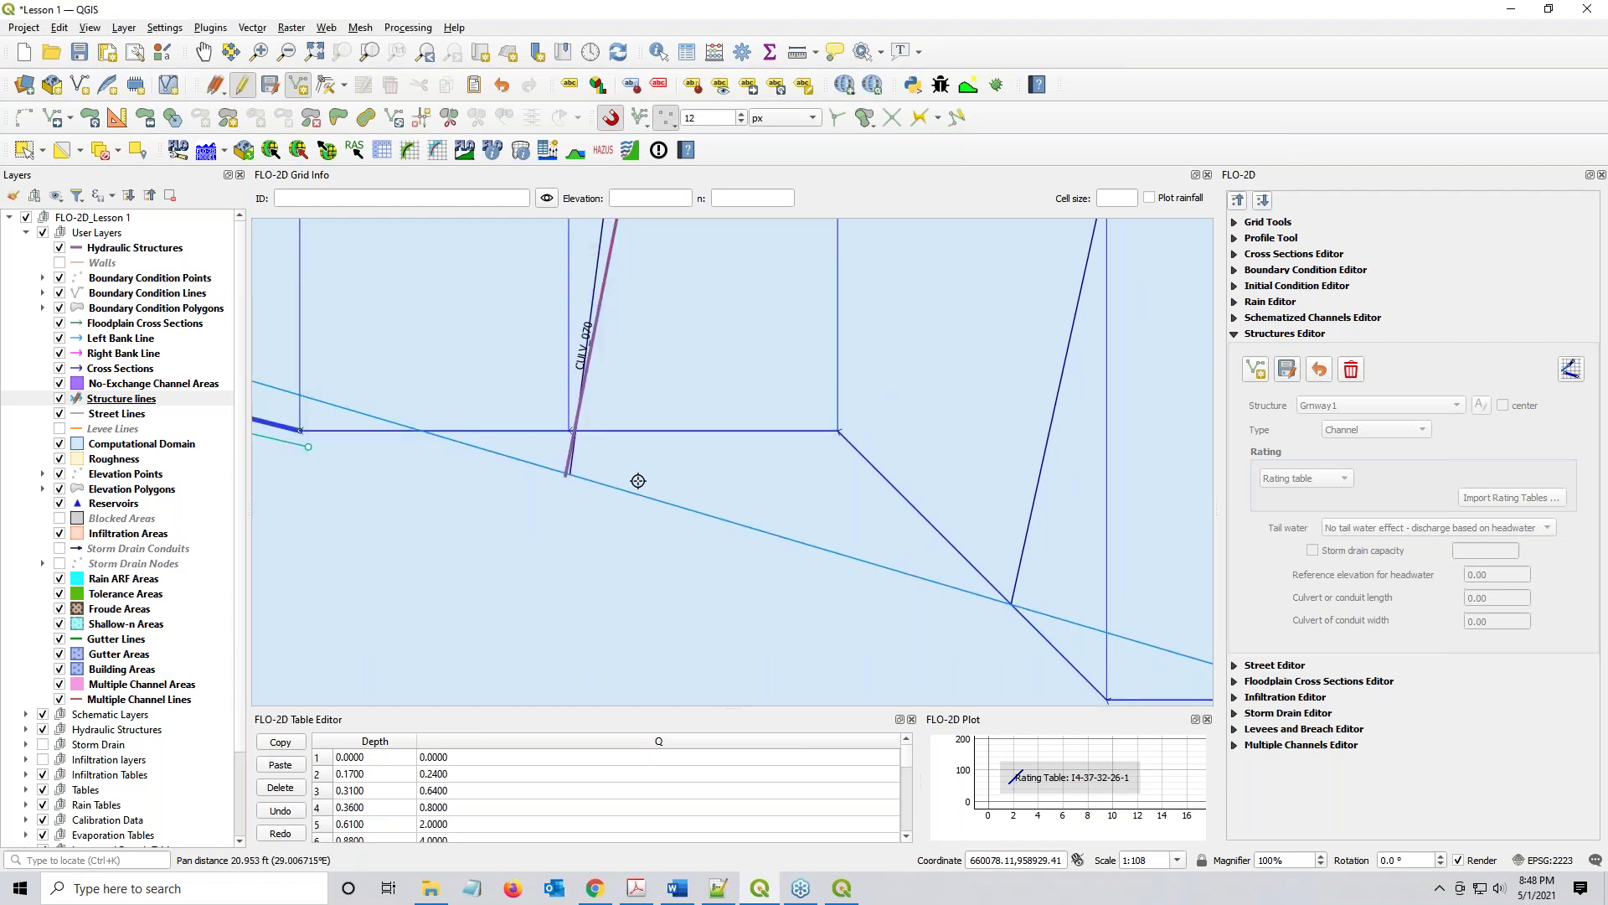
Draw a structure line from CULV_070's end to the channel and accept it
{"action": "scroll", "coordinate": [675, 352], "scroll_direction": "down", "scroll_amount": 2}
{"action": "left_click_drag", "start_coordinate": [681, 293], "coordinate": [641, 451]}
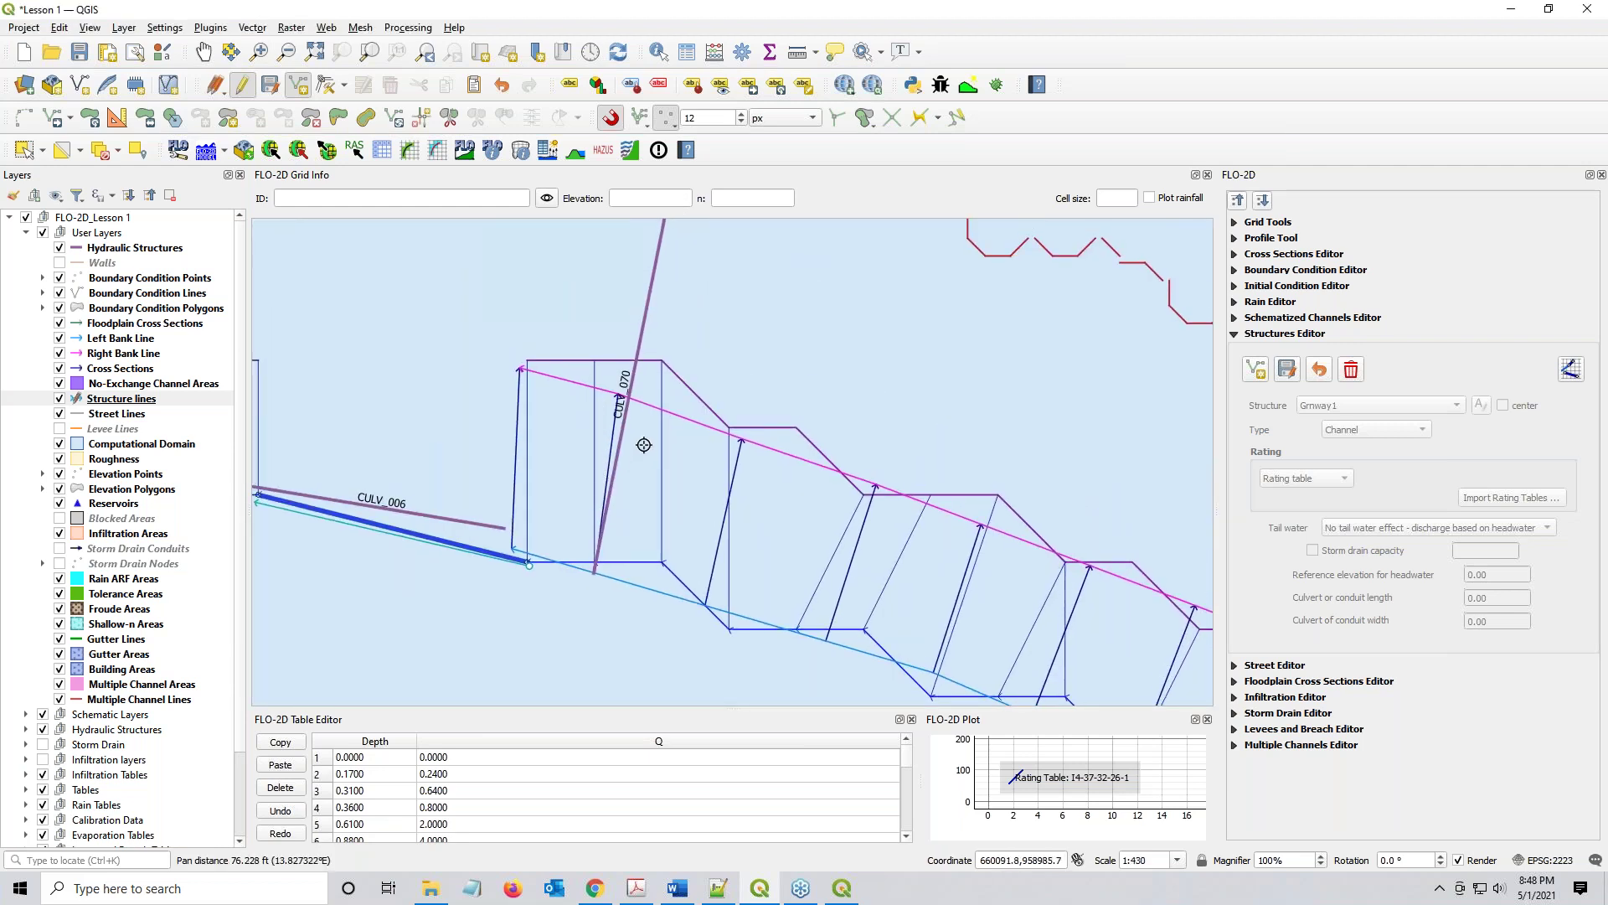
{"action": "left_click_drag", "start_coordinate": [671, 346], "coordinate": [645, 489]}
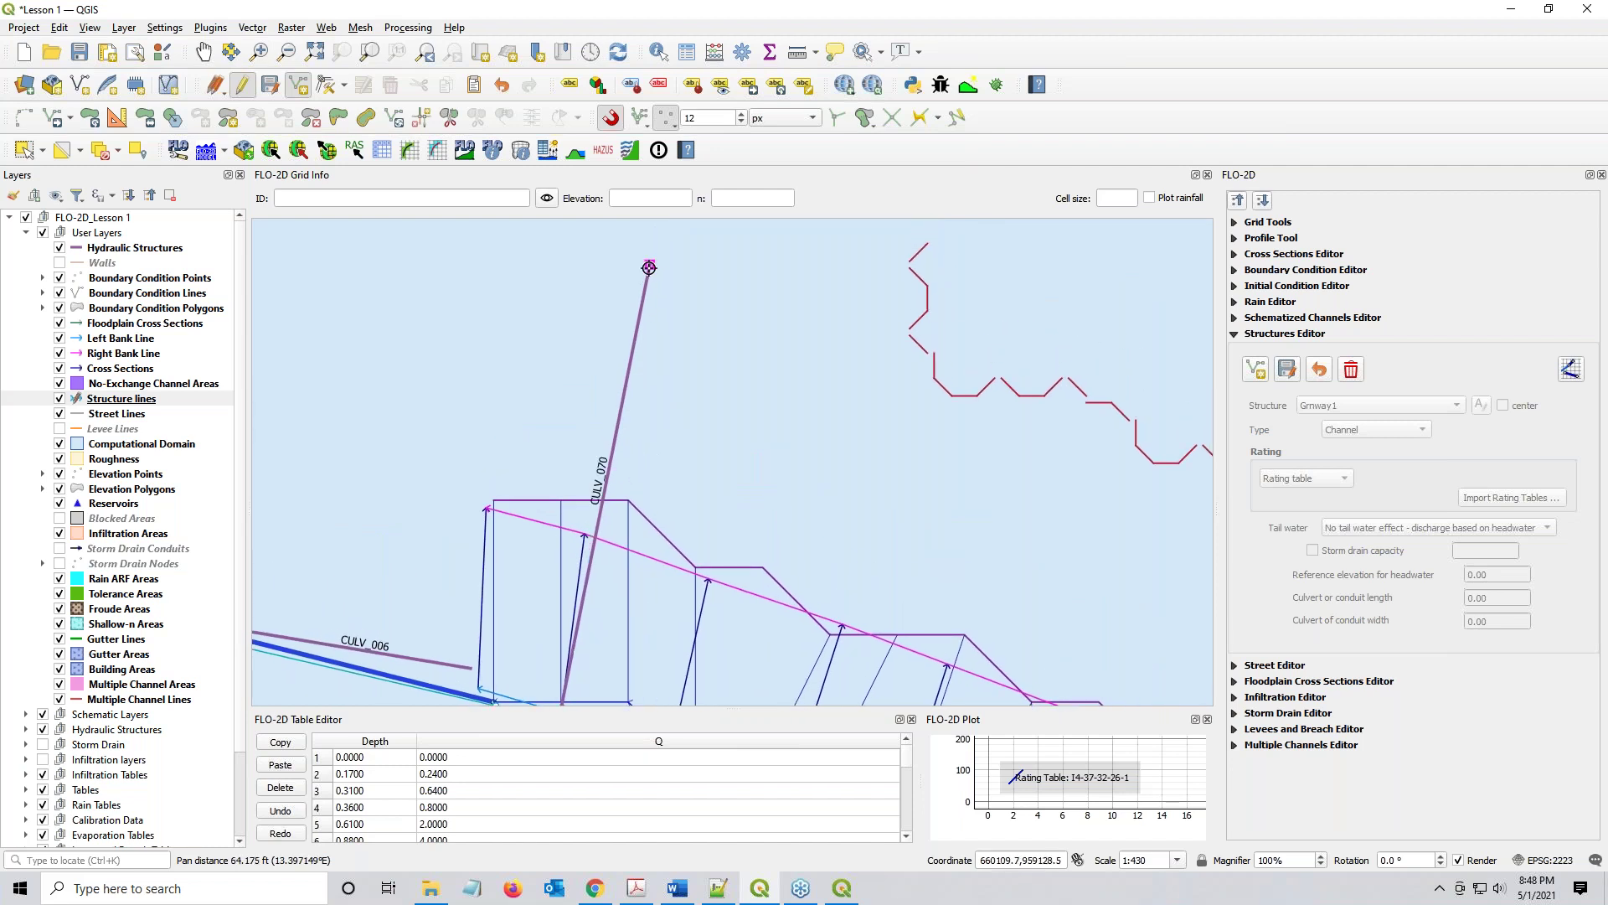
{"action": "left_click_drag", "start_coordinate": [667, 575], "coordinate": [782, 244]}
{"action": "scroll", "coordinate": [693, 384], "scroll_direction": "up", "scroll_amount": 2}
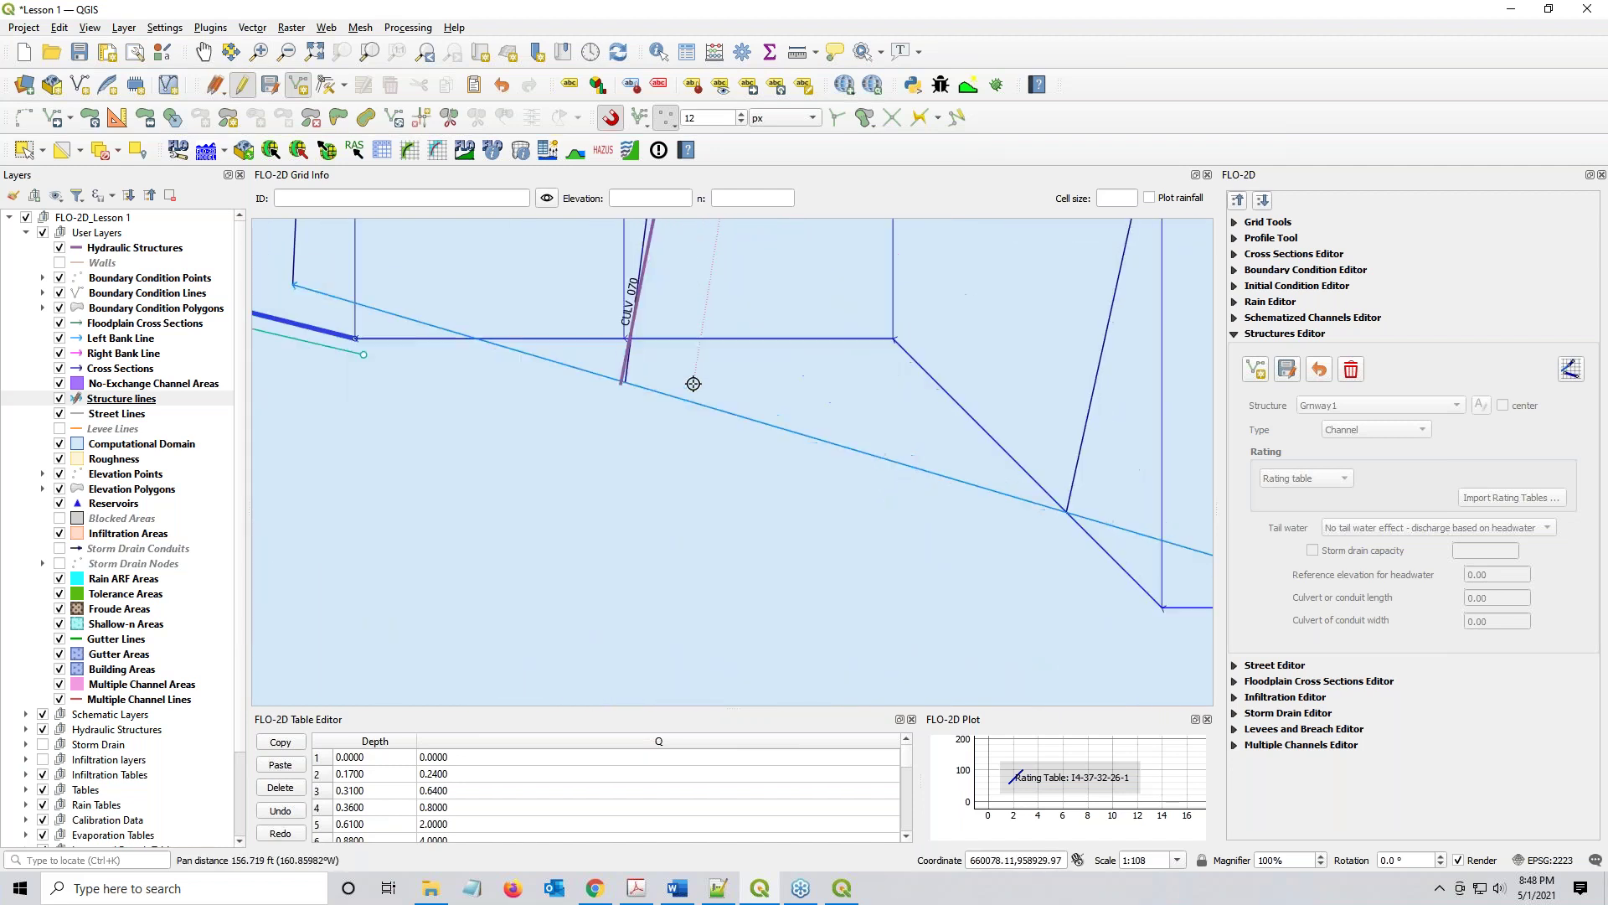
{"action": "left_click", "coordinate": [624, 343]}
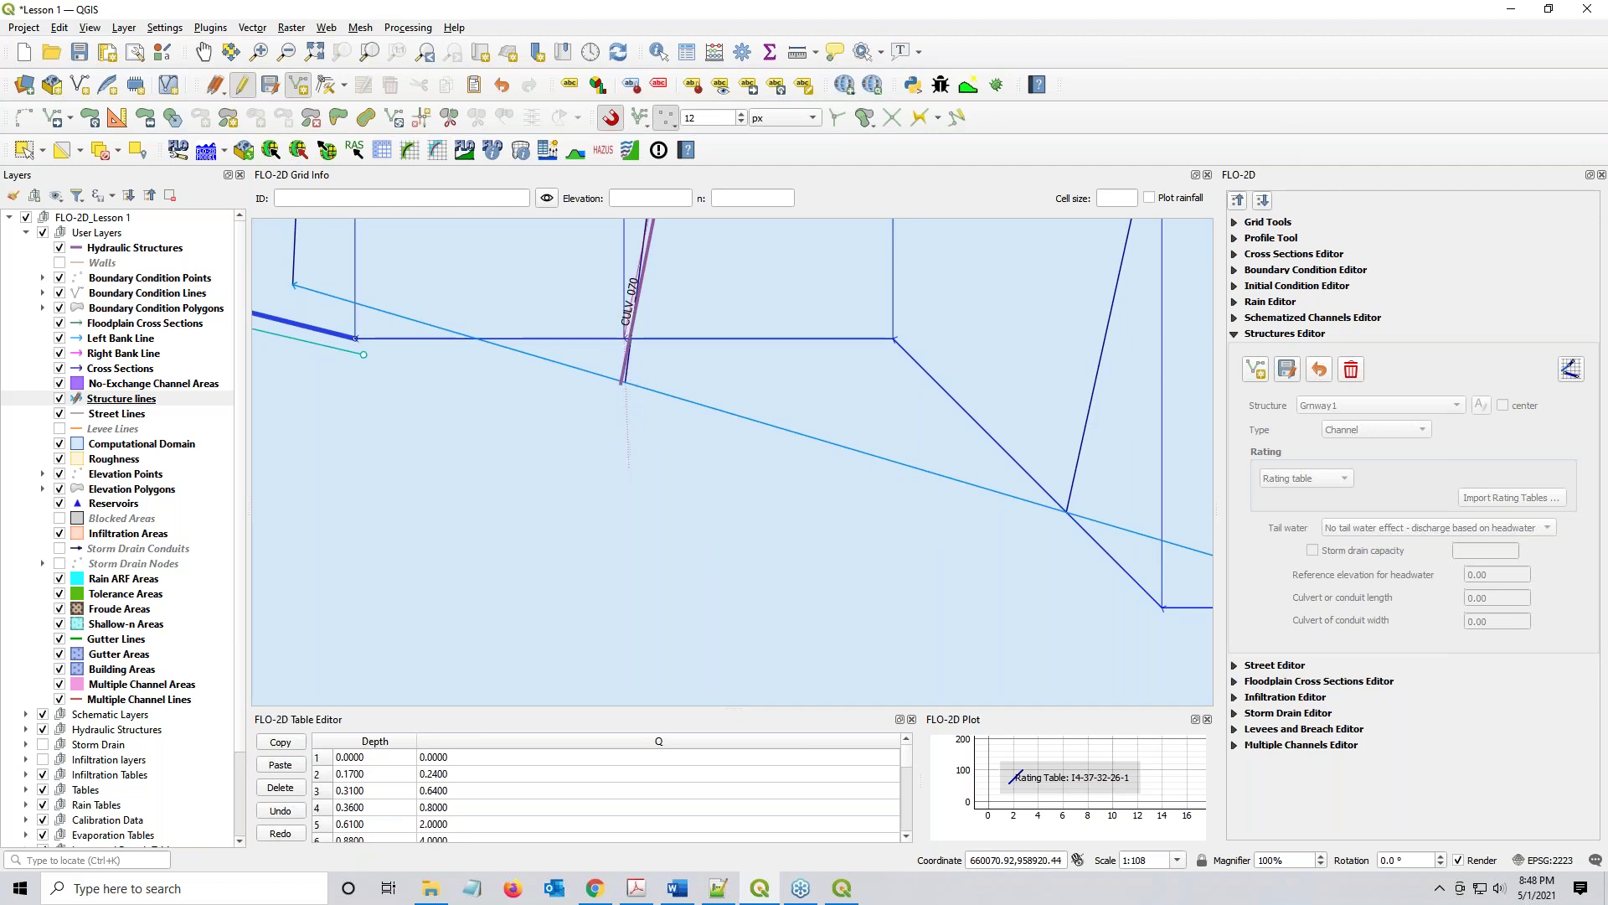
{"action": "left_click", "coordinate": [632, 466]}
{"action": "right_click", "coordinate": [631, 467]}
{"action": "left_click", "coordinate": [512, 501]}
Finish the structure line at culvert CULV_125 and accept its attributes
{"action": "scroll", "coordinate": [569, 486], "scroll_direction": "down", "scroll_amount": 3}
{"action": "scroll", "coordinate": [657, 514], "scroll_direction": "down", "scroll_amount": 1}
{"action": "left_click_drag", "start_coordinate": [789, 583], "coordinate": [305, 316]}
{"action": "scroll", "coordinate": [582, 322], "scroll_direction": "up", "scroll_amount": 2}
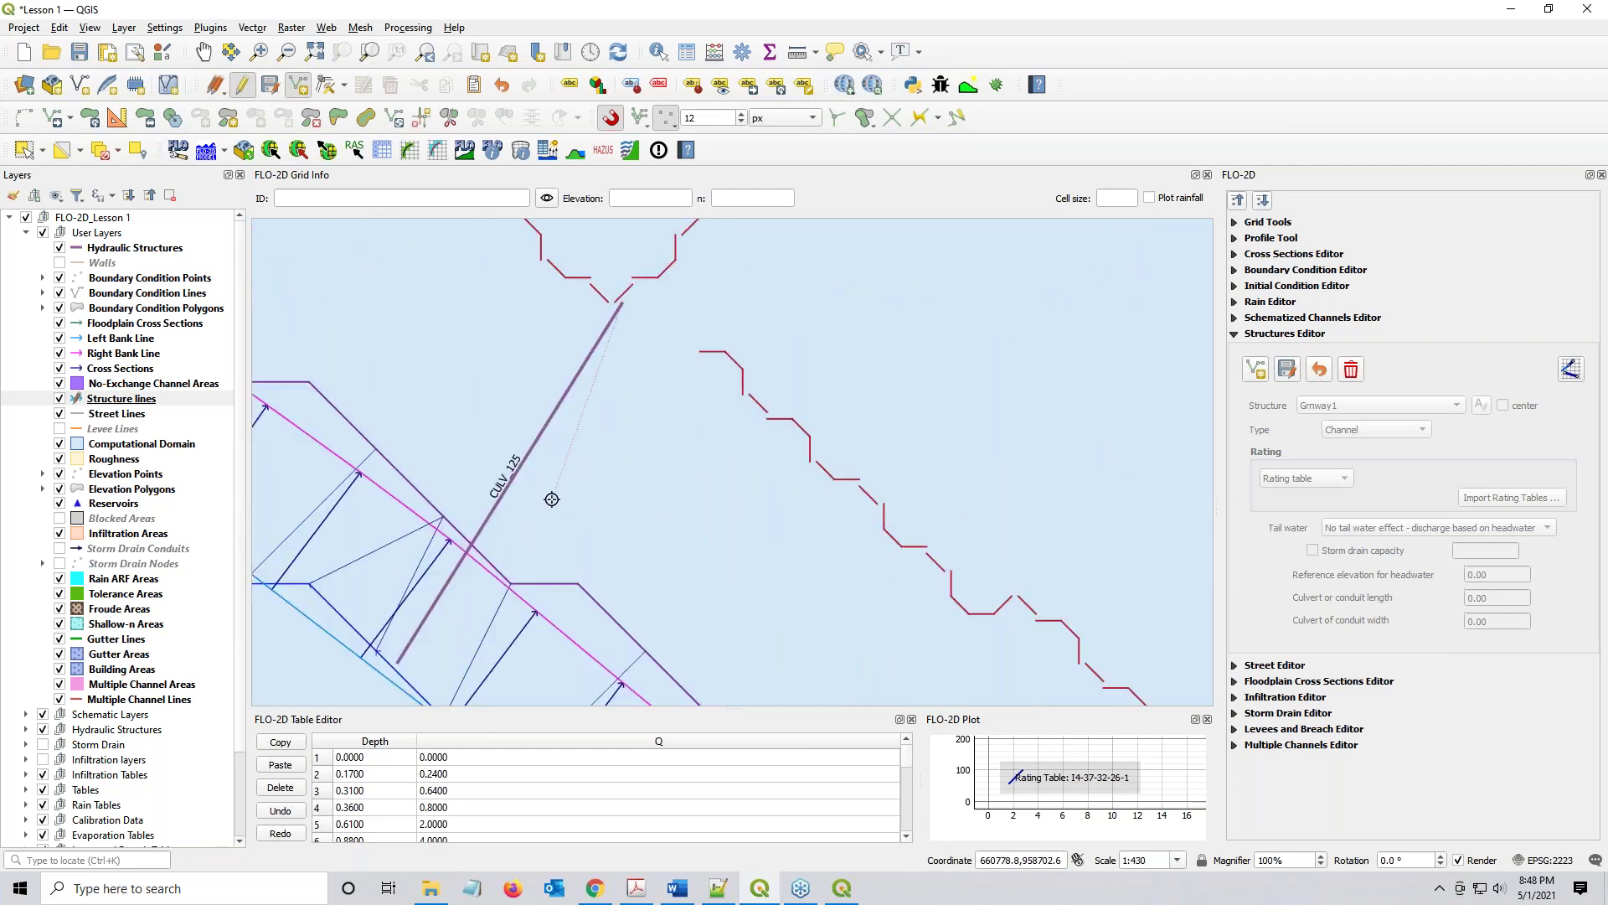
{"action": "left_click_drag", "start_coordinate": [478, 593], "coordinate": [675, 366]}
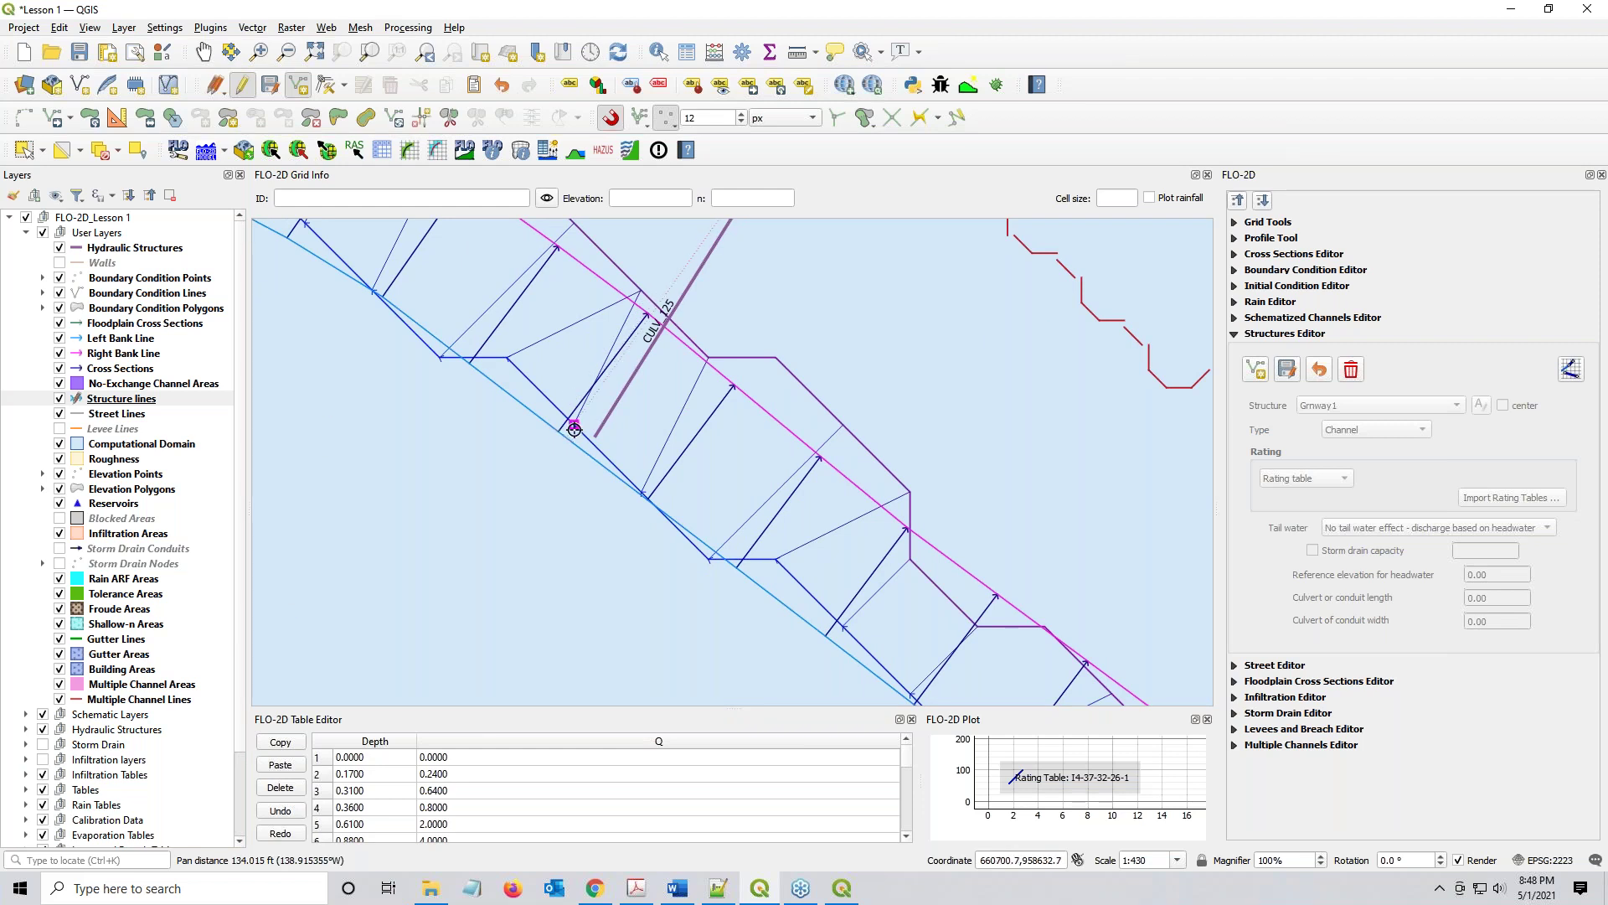
{"action": "right_click", "coordinate": [497, 491]}
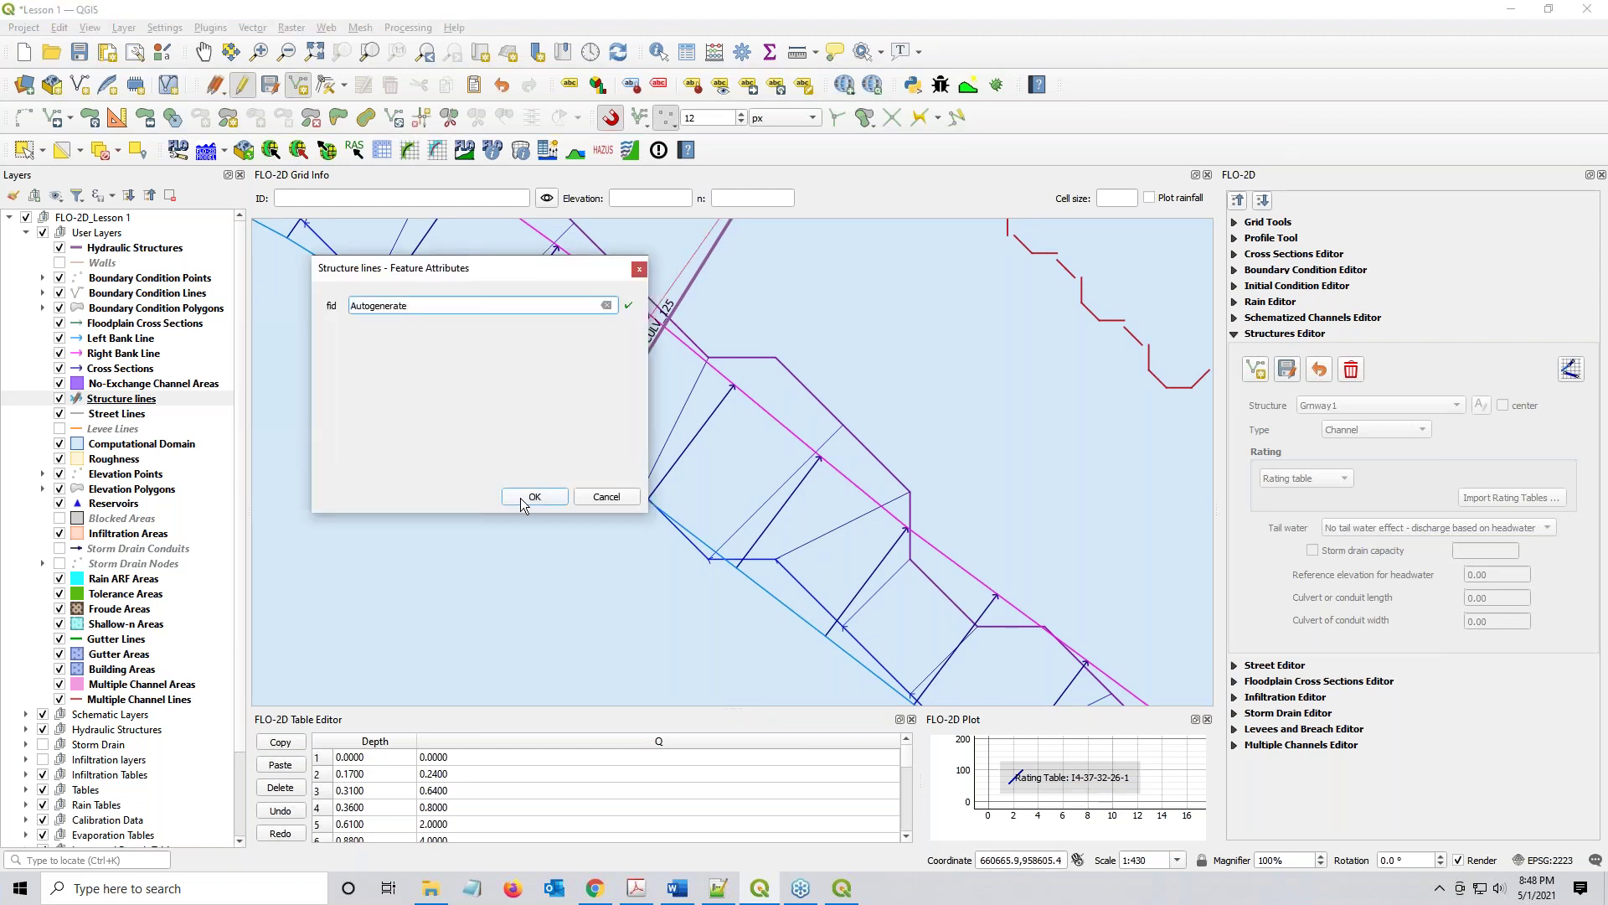
{"action": "left_click", "coordinate": [531, 495]}
Draw the structure line ending at CULV_126's channel end and accept it
{"action": "scroll", "coordinate": [515, 496], "scroll_direction": "down", "scroll_amount": 2}
{"action": "left_click_drag", "start_coordinate": [669, 359], "coordinate": [528, 215]}
{"action": "left_click_drag", "start_coordinate": [794, 447], "coordinate": [775, 441]}
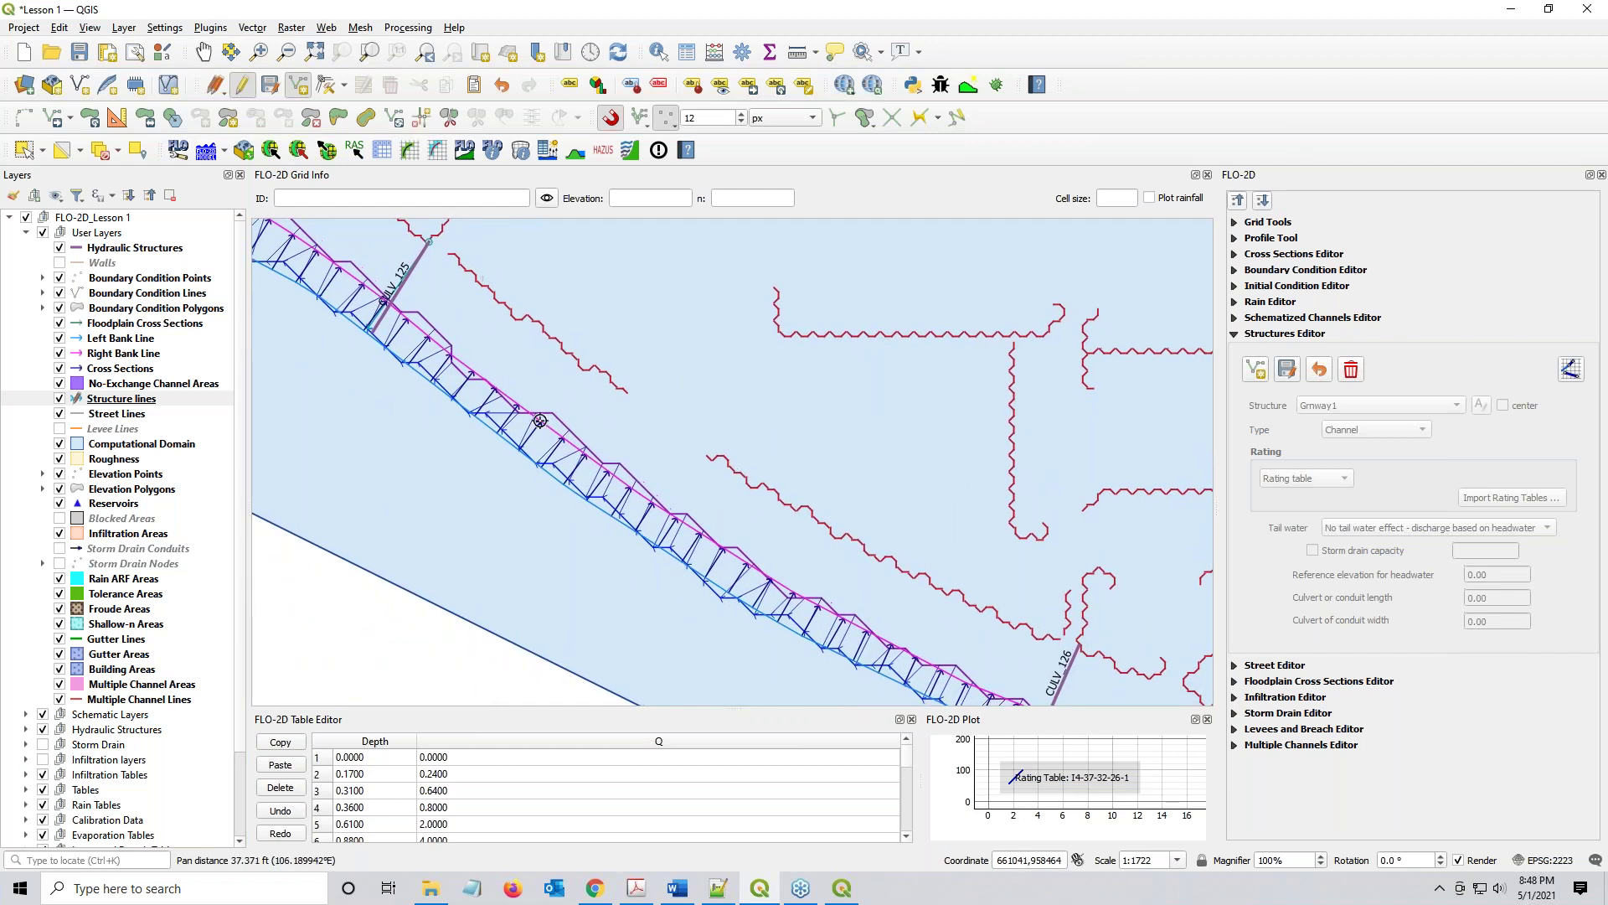
{"action": "left_click_drag", "start_coordinate": [997, 494], "coordinate": [808, 431]}
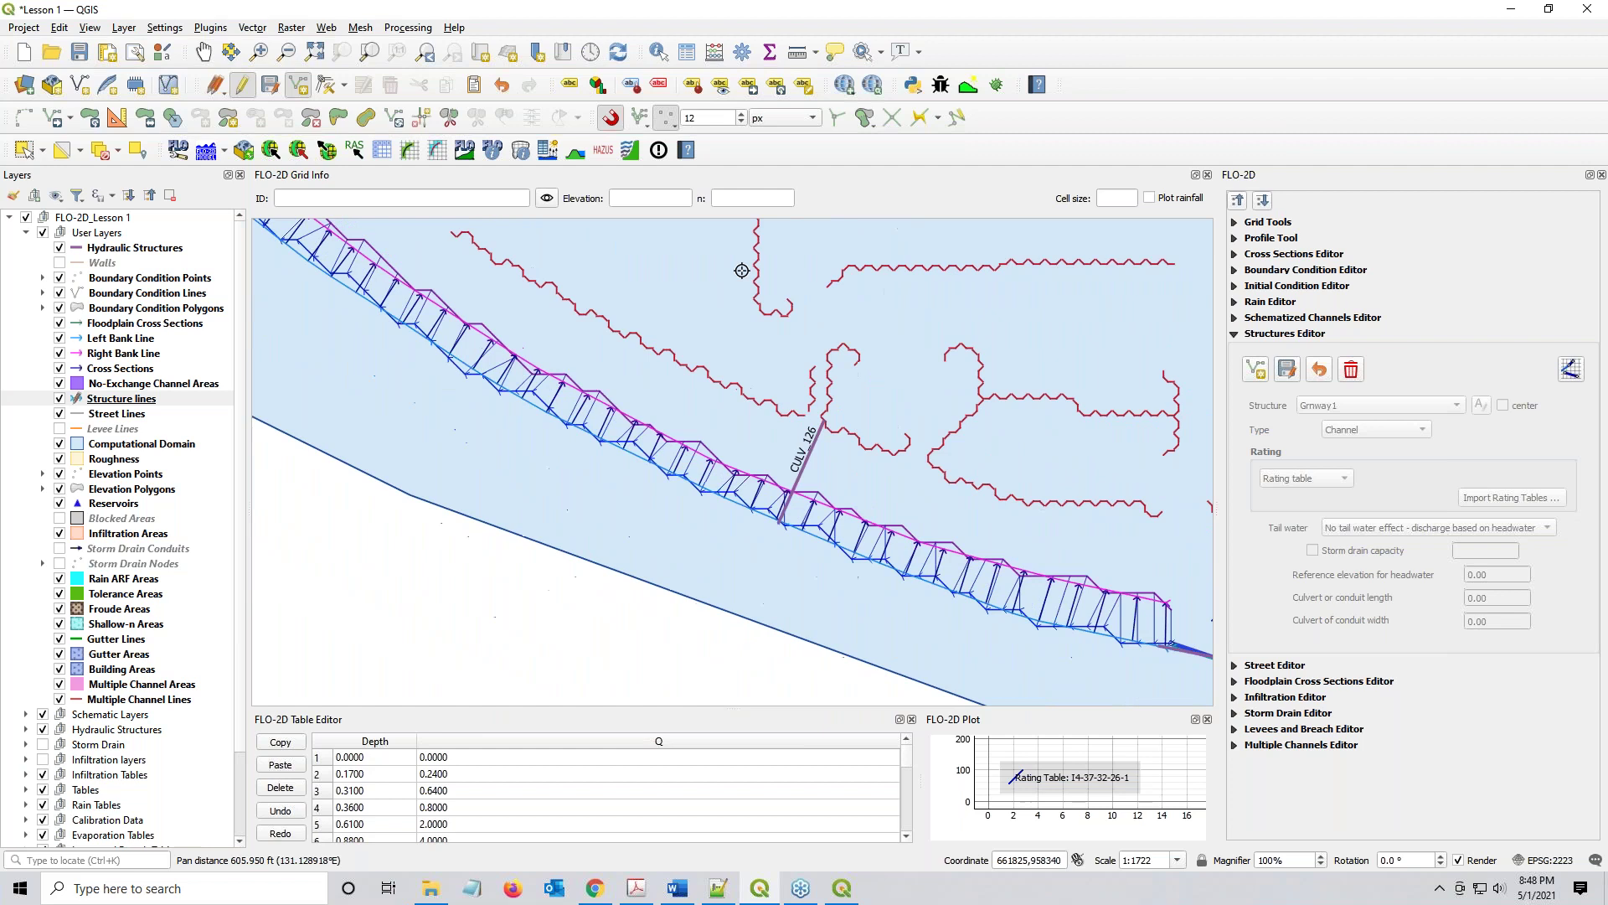
{"action": "scroll", "coordinate": [795, 413], "scroll_direction": "up", "scroll_amount": 1}
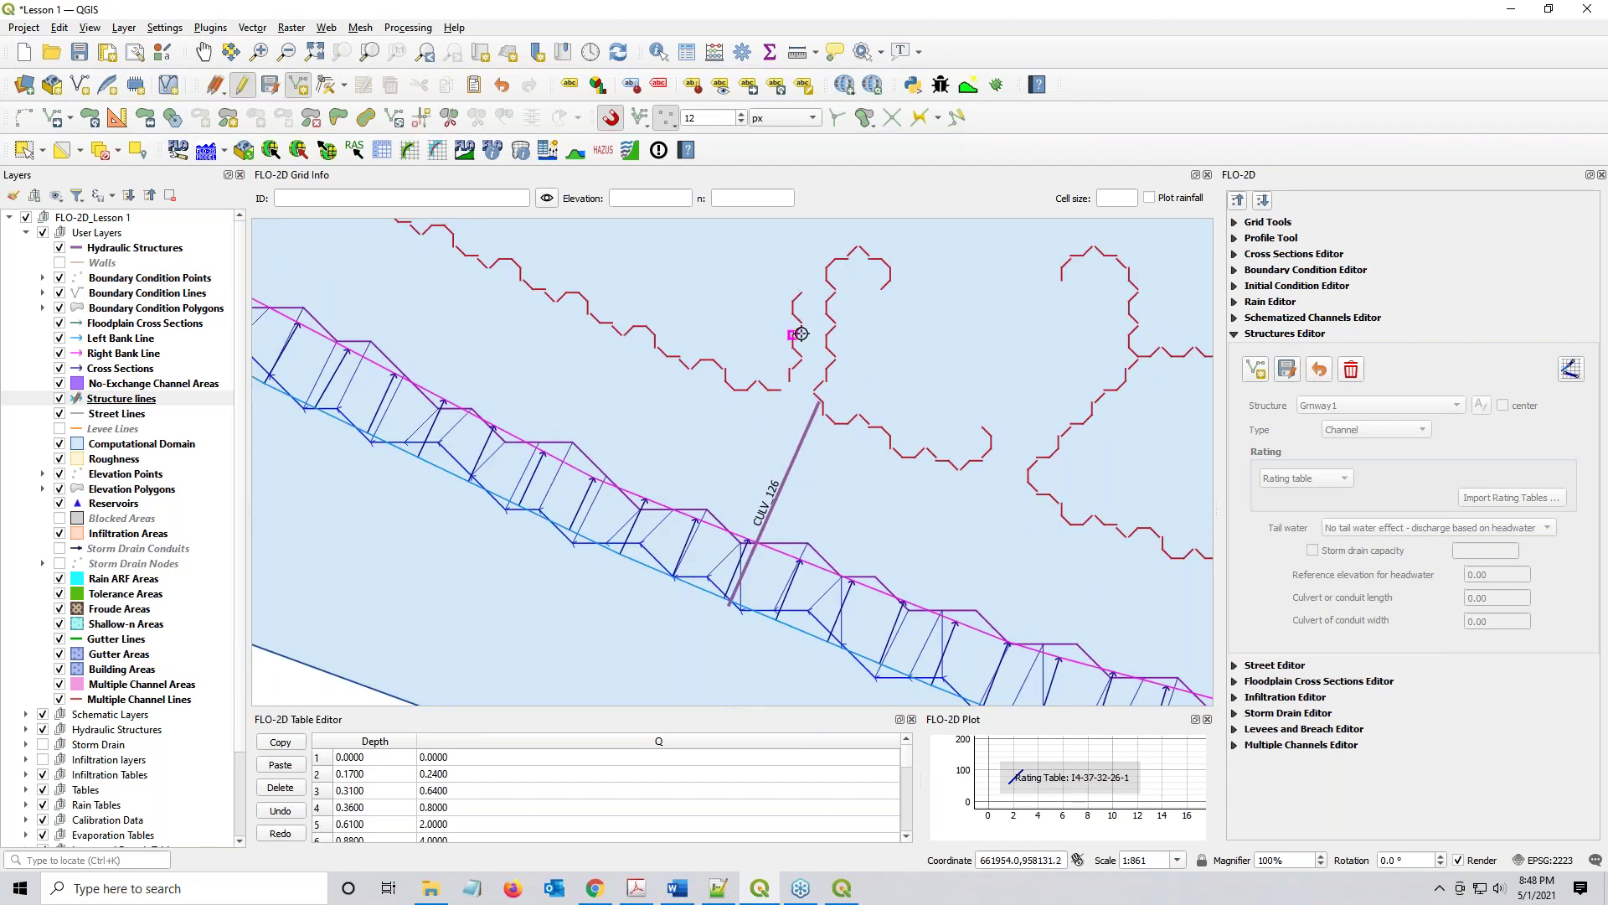
{"action": "scroll", "coordinate": [815, 409], "scroll_direction": "up", "scroll_amount": 1}
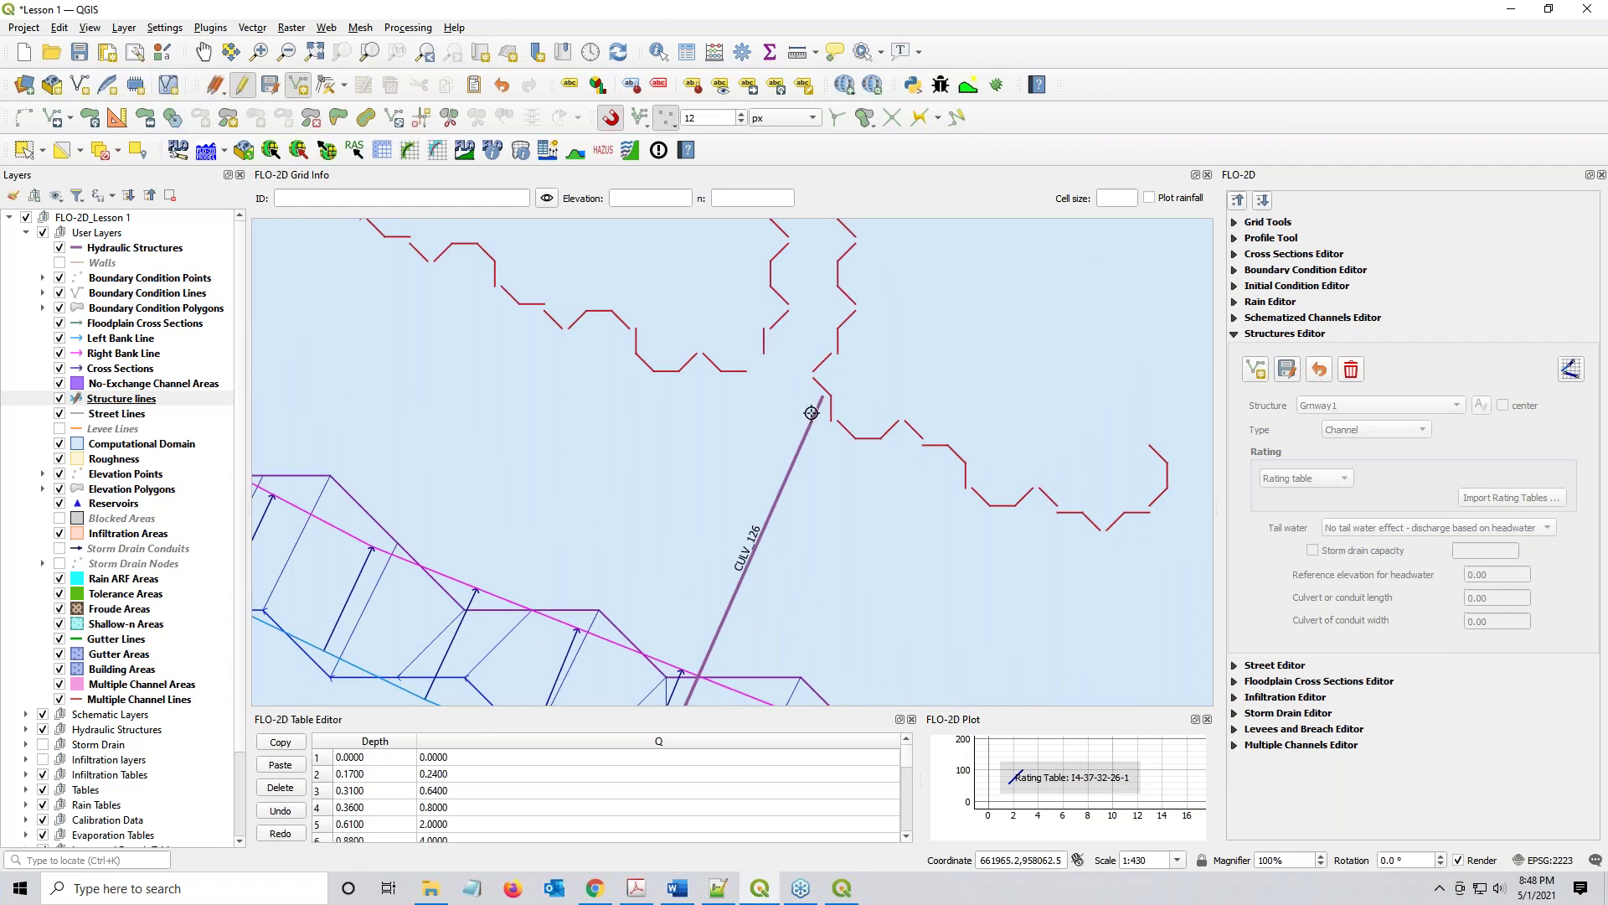
{"action": "left_click_drag", "start_coordinate": [702, 526], "coordinate": [796, 196]}
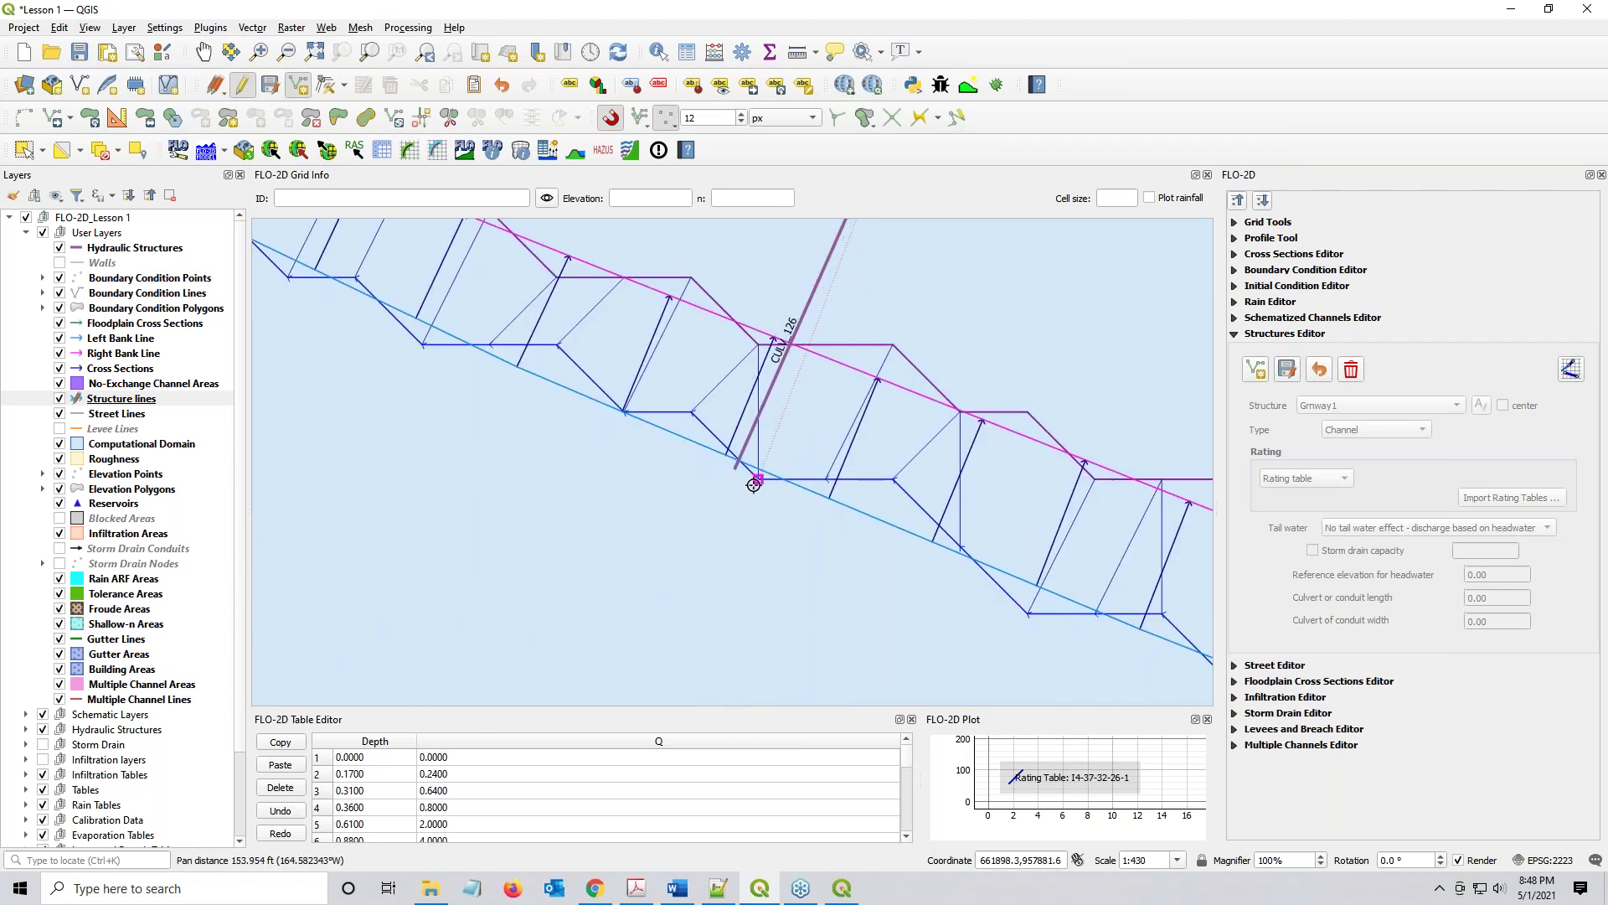
{"action": "left_click", "coordinate": [756, 479]}
{"action": "right_click", "coordinate": [603, 500]}
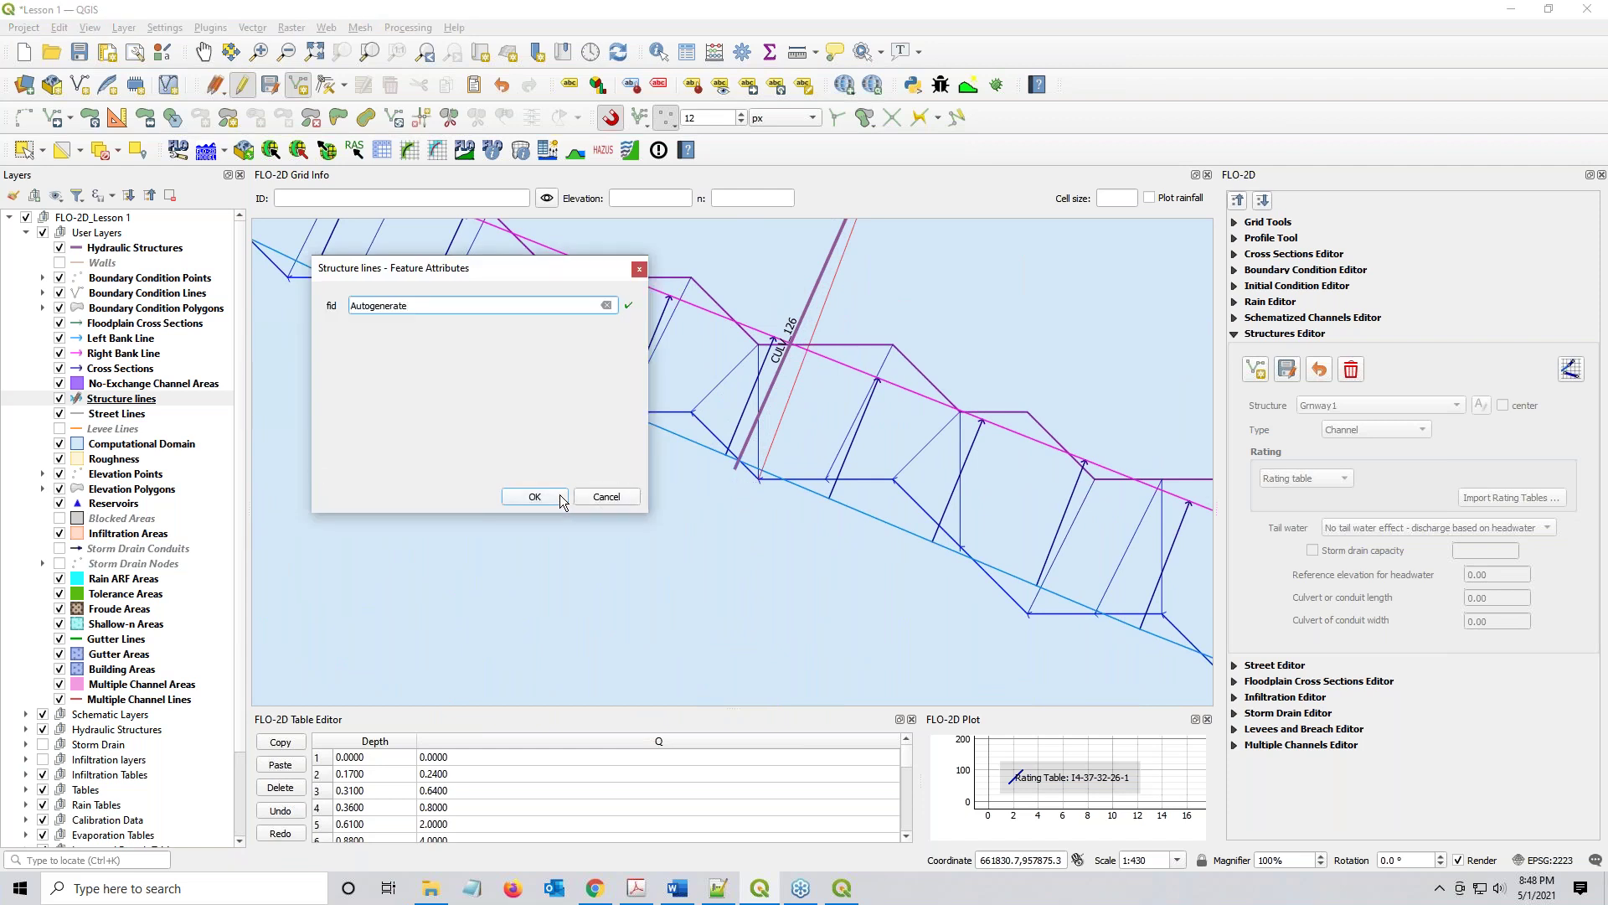
{"action": "left_click", "coordinate": [534, 497]}
{"action": "scroll", "coordinate": [539, 513], "scroll_direction": "down", "scroll_amount": 3}
{"action": "left_click_drag", "start_coordinate": [695, 645], "coordinate": [782, 581]}
{"action": "scroll", "coordinate": [638, 523], "scroll_direction": "down", "scroll_amount": 1}
{"action": "scroll", "coordinate": [782, 581], "scroll_direction": "down", "scroll_amount": 1}
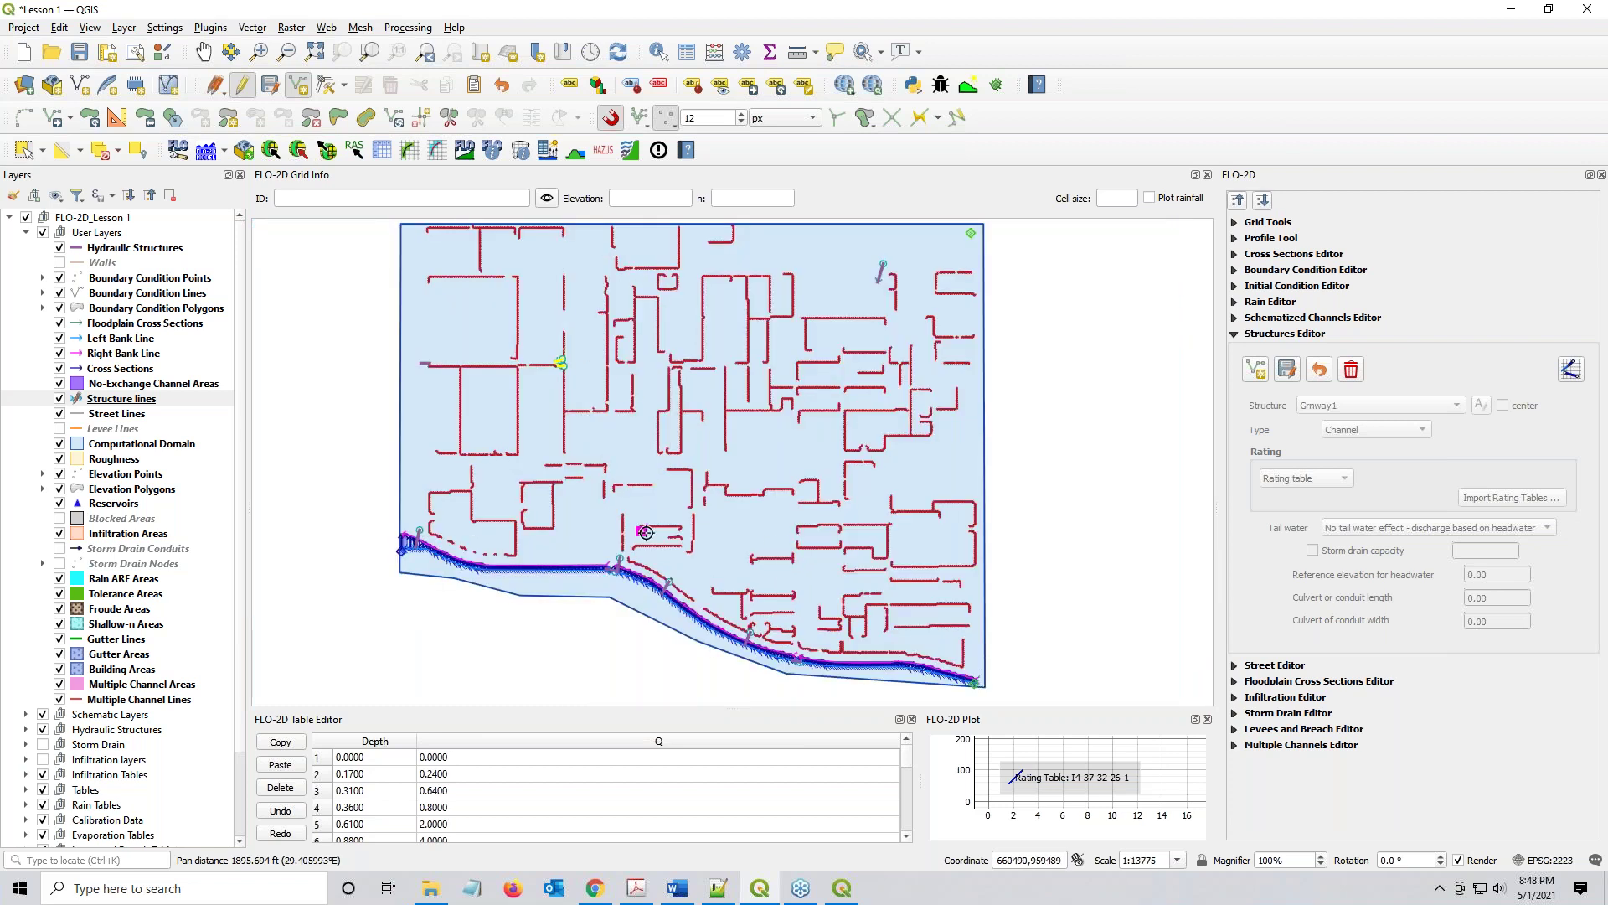
Save the structure lines as structures, tick center, and dock the Hydraulic Structures table below the map
{"action": "left_click", "coordinate": [1287, 370]}
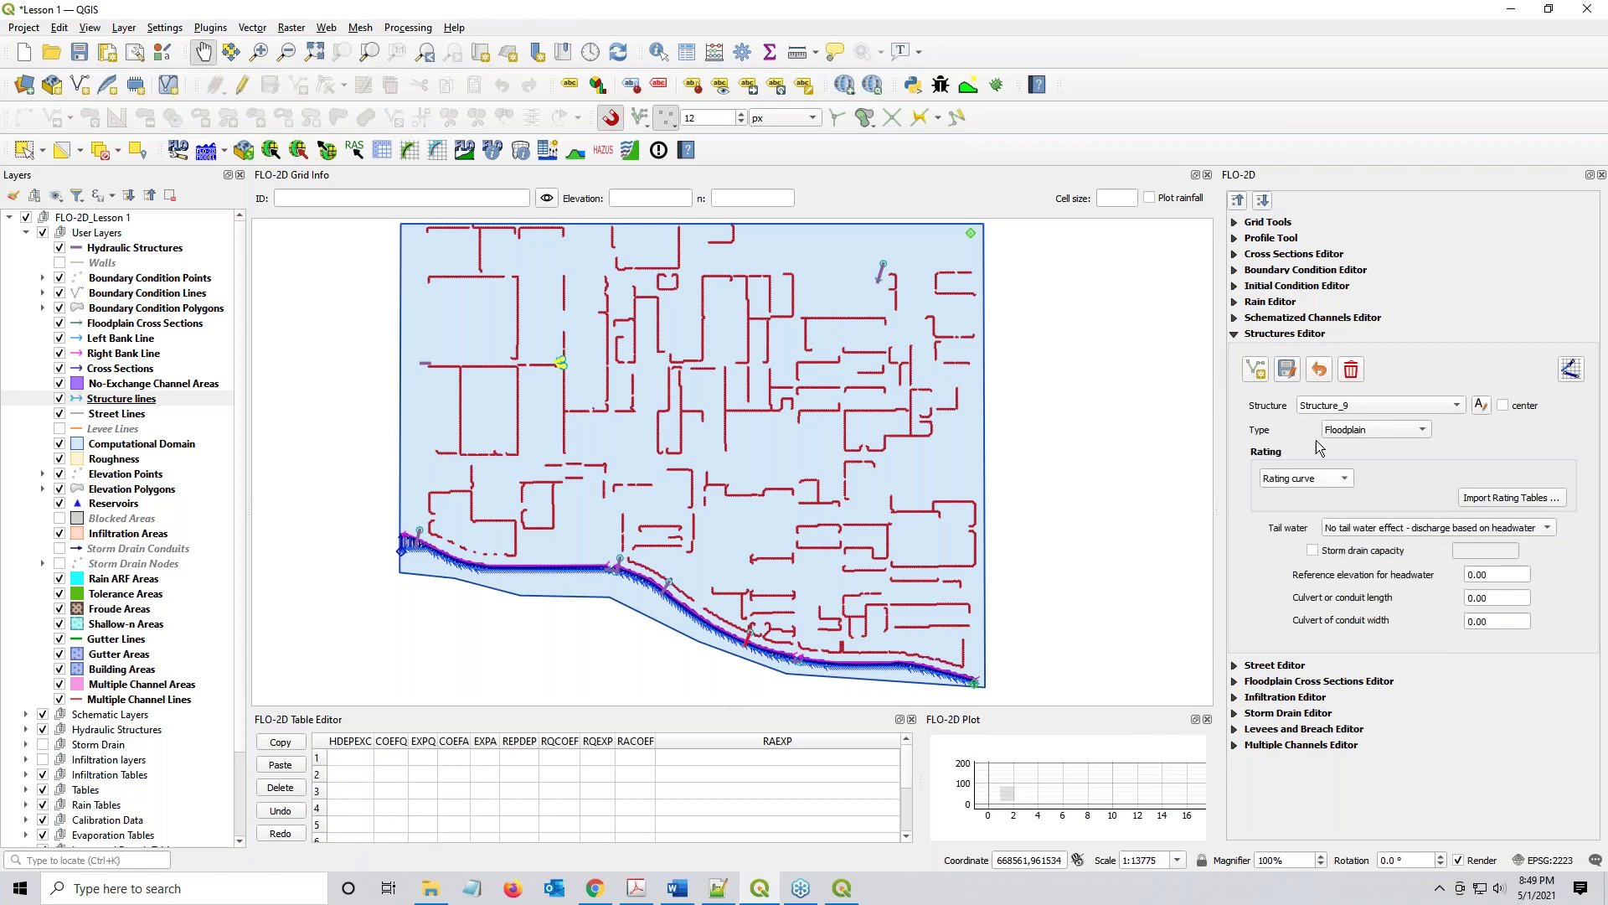
{"action": "left_click", "coordinate": [1504, 406]}
{"action": "left_click", "coordinate": [1571, 369]}
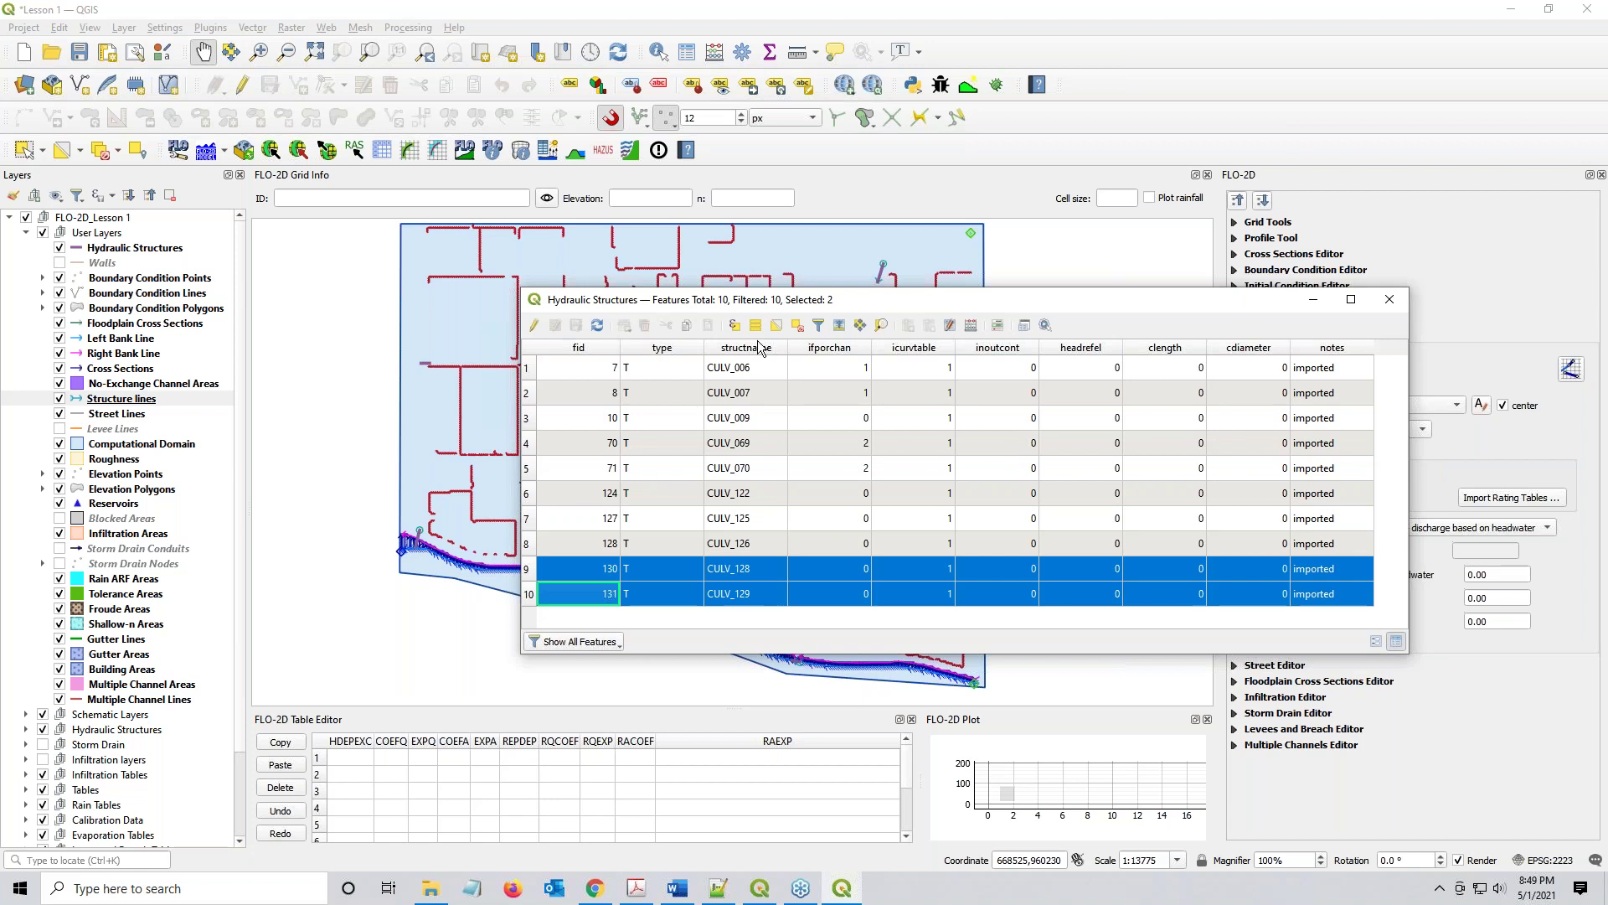
{"action": "left_click_drag", "start_coordinate": [778, 301], "coordinate": [546, 230]}
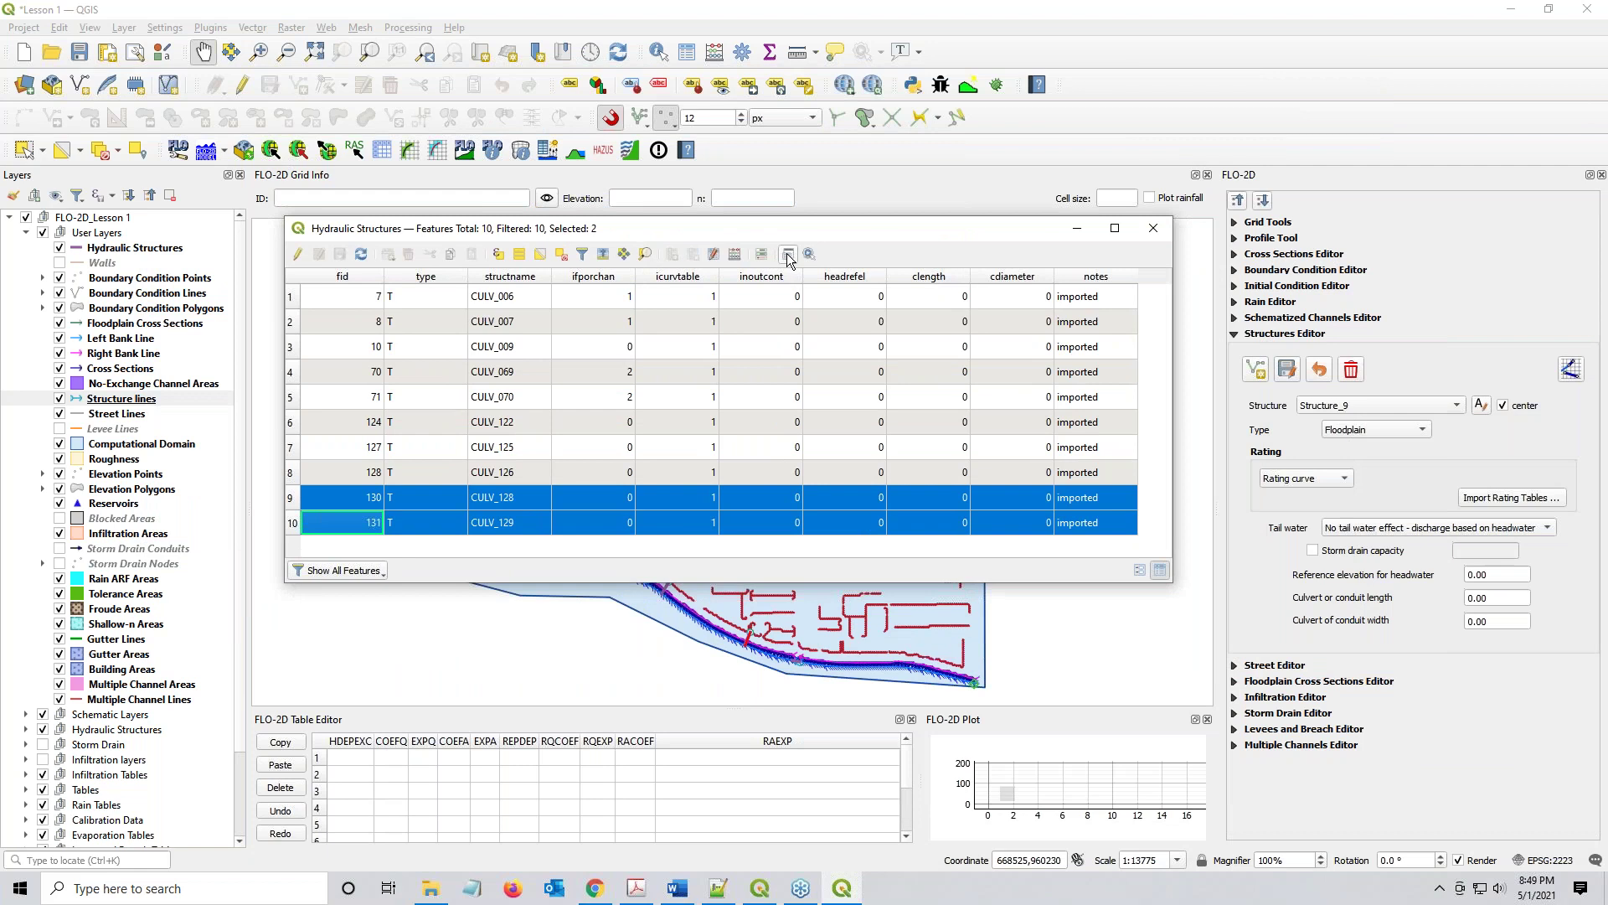
{"action": "left_click", "coordinate": [788, 256]}
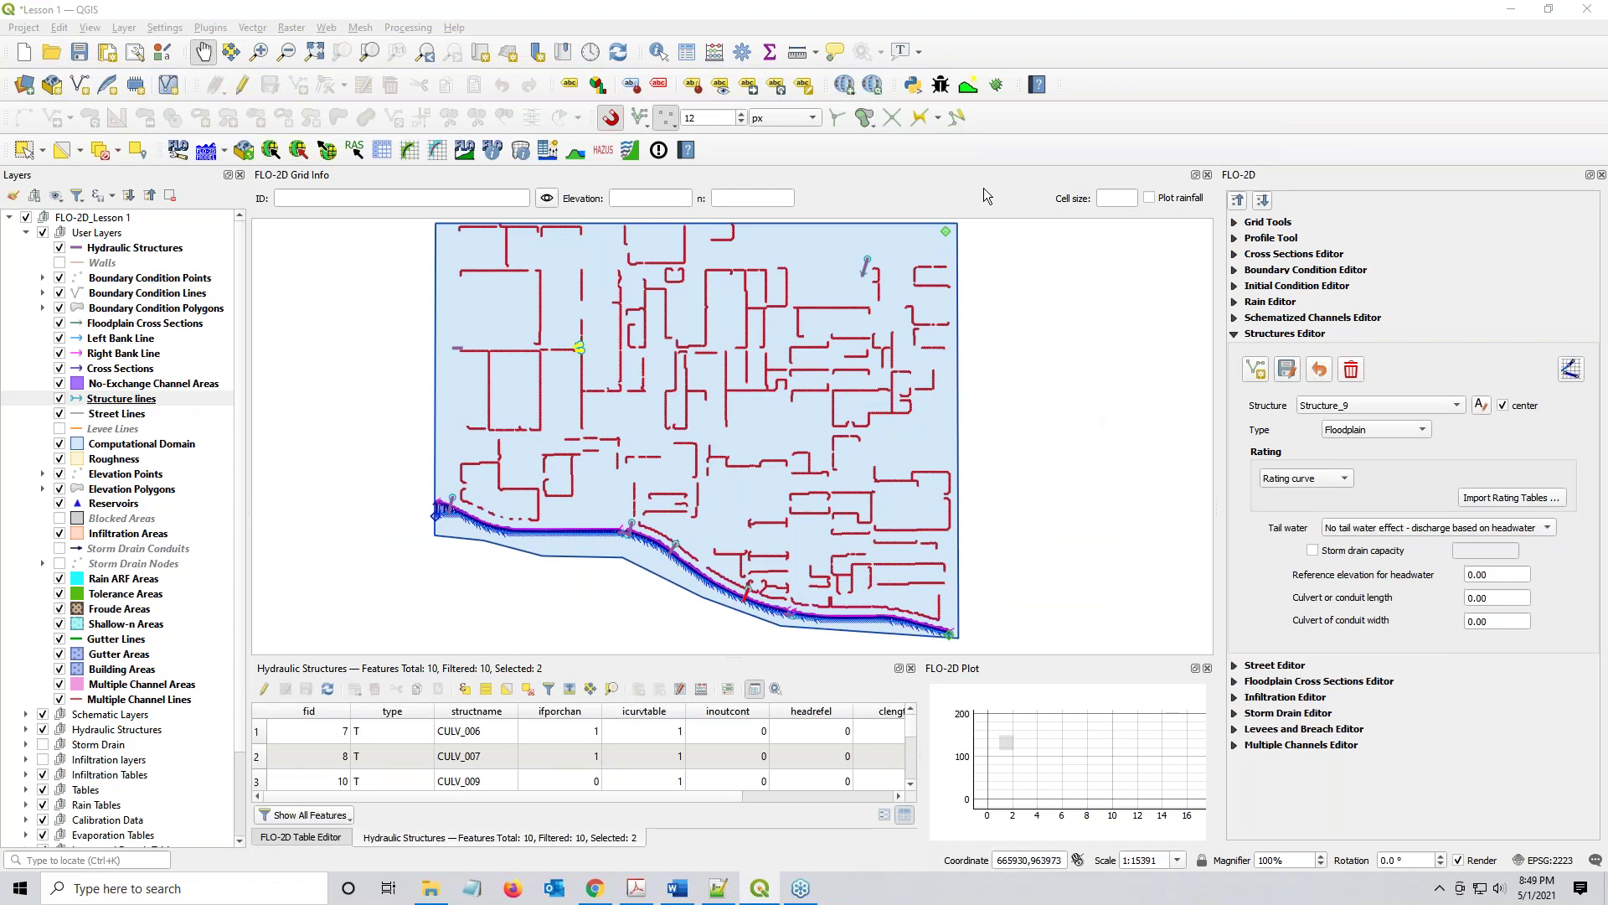
Select the culvert's record in the attribute table and pick its structure in the Structure list
{"action": "scroll", "coordinate": [872, 241], "scroll_direction": "up", "scroll_amount": 2}
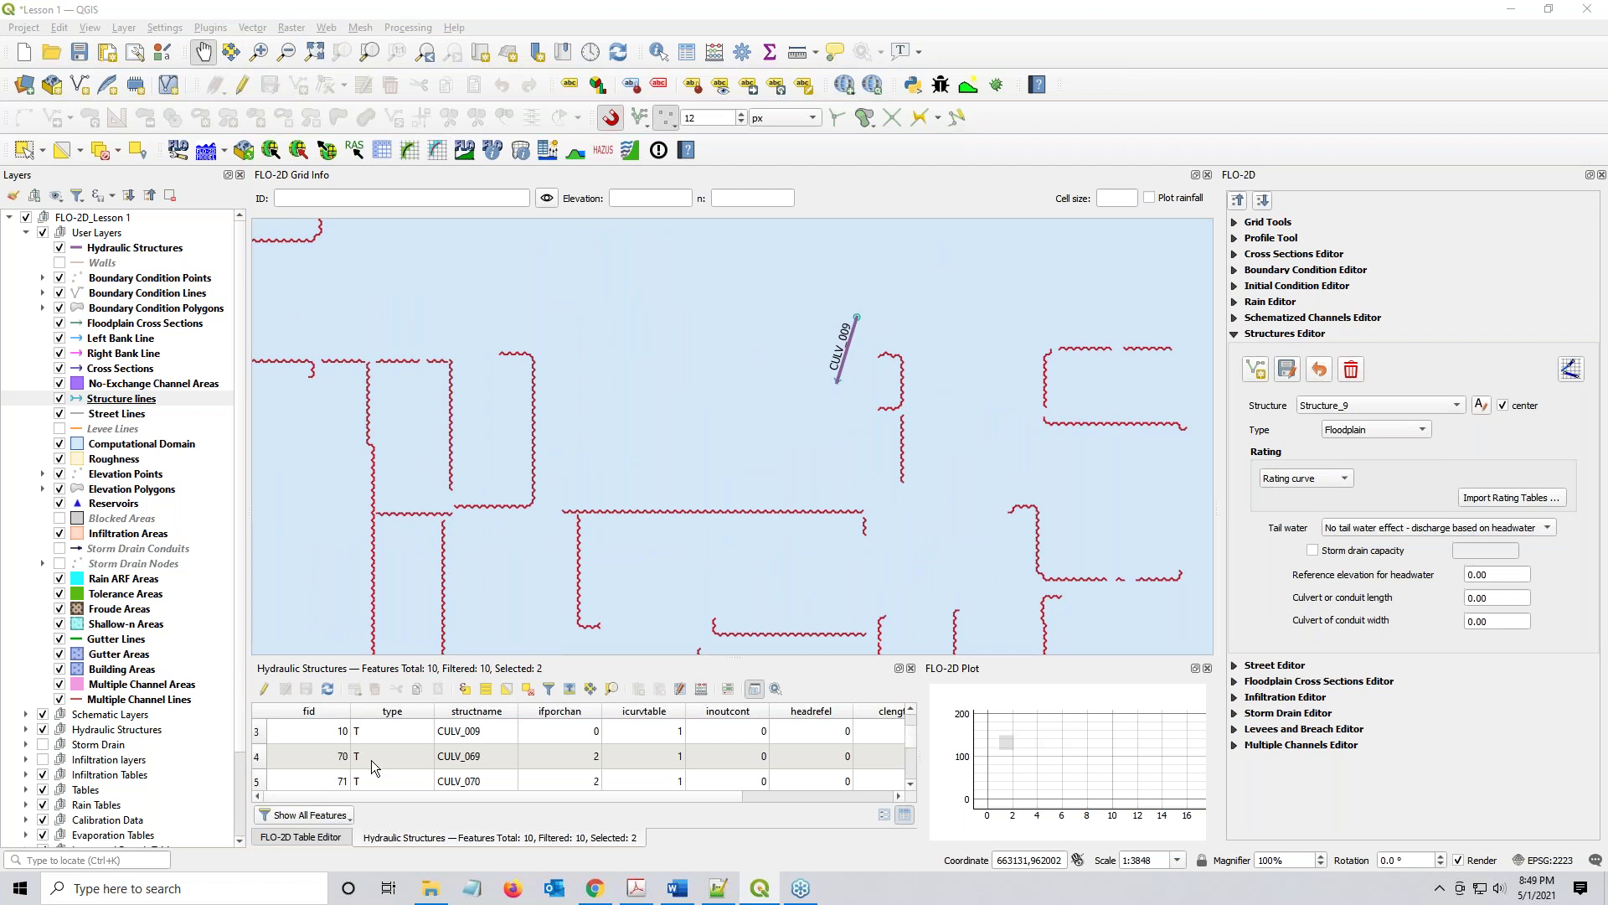
{"action": "left_click", "coordinate": [484, 730]}
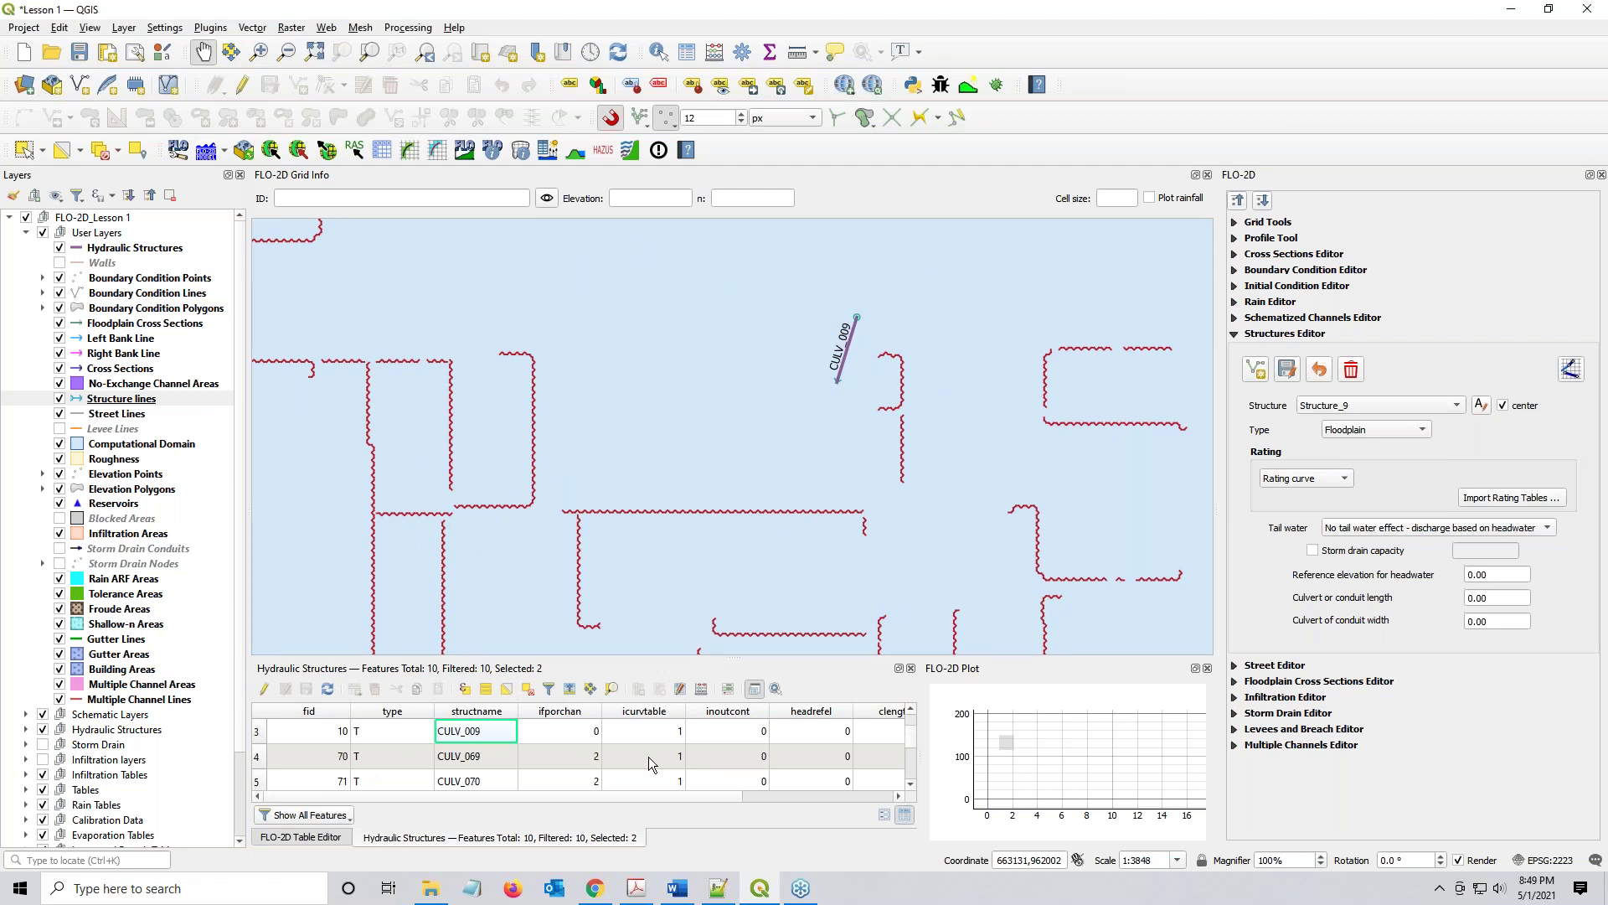
{"action": "left_click_drag", "start_coordinate": [721, 797], "coordinate": [826, 802]}
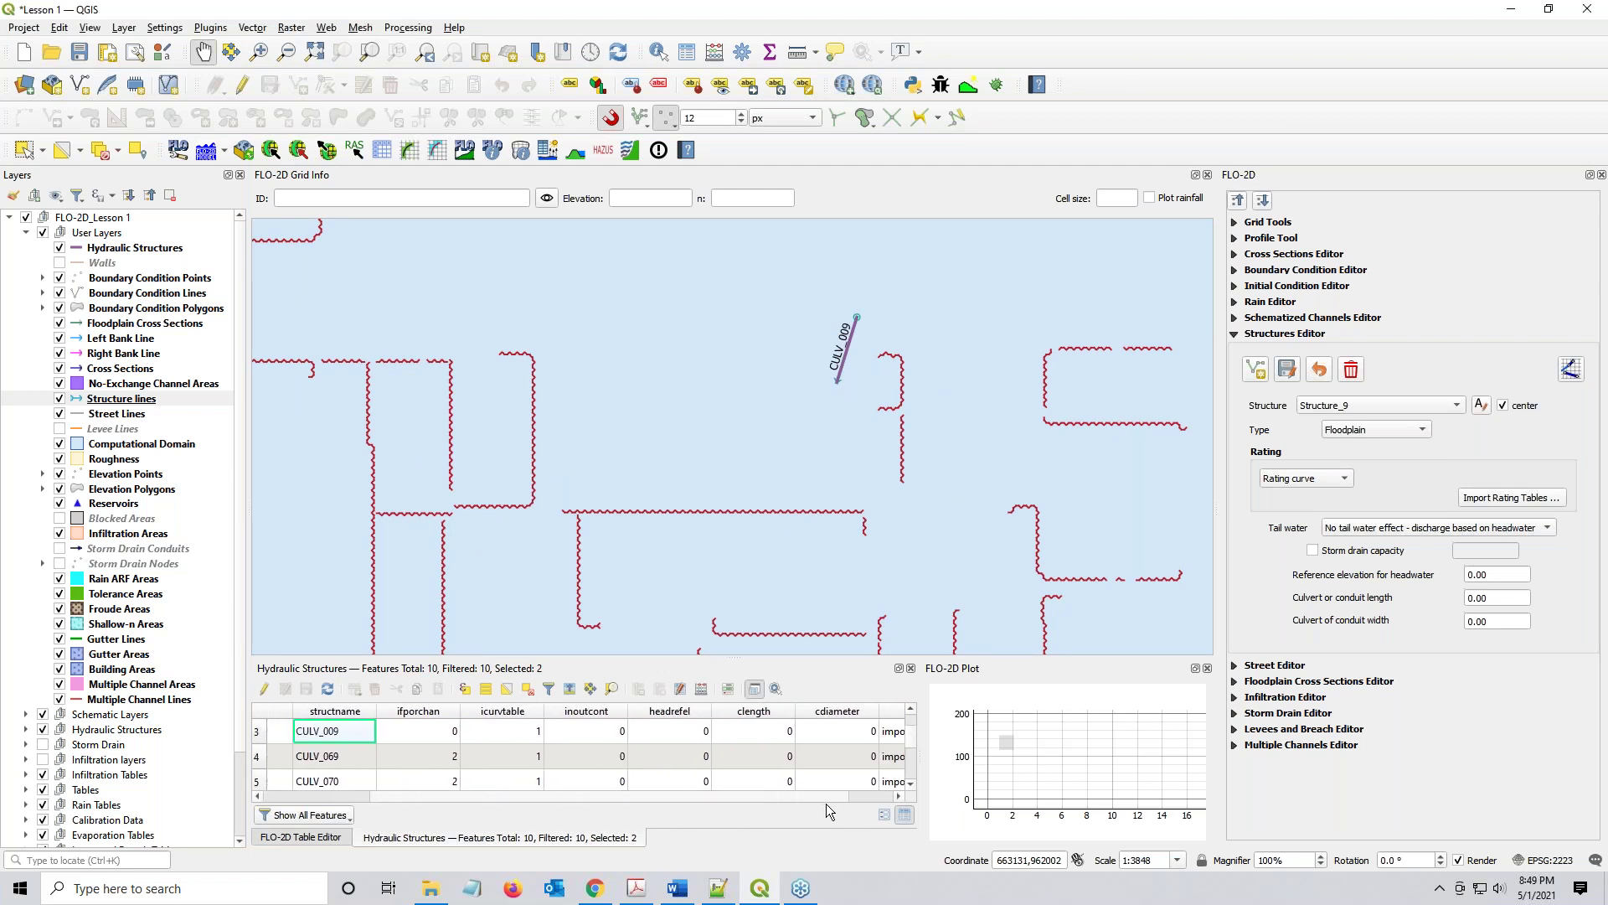
{"action": "left_click", "coordinate": [1417, 404]}
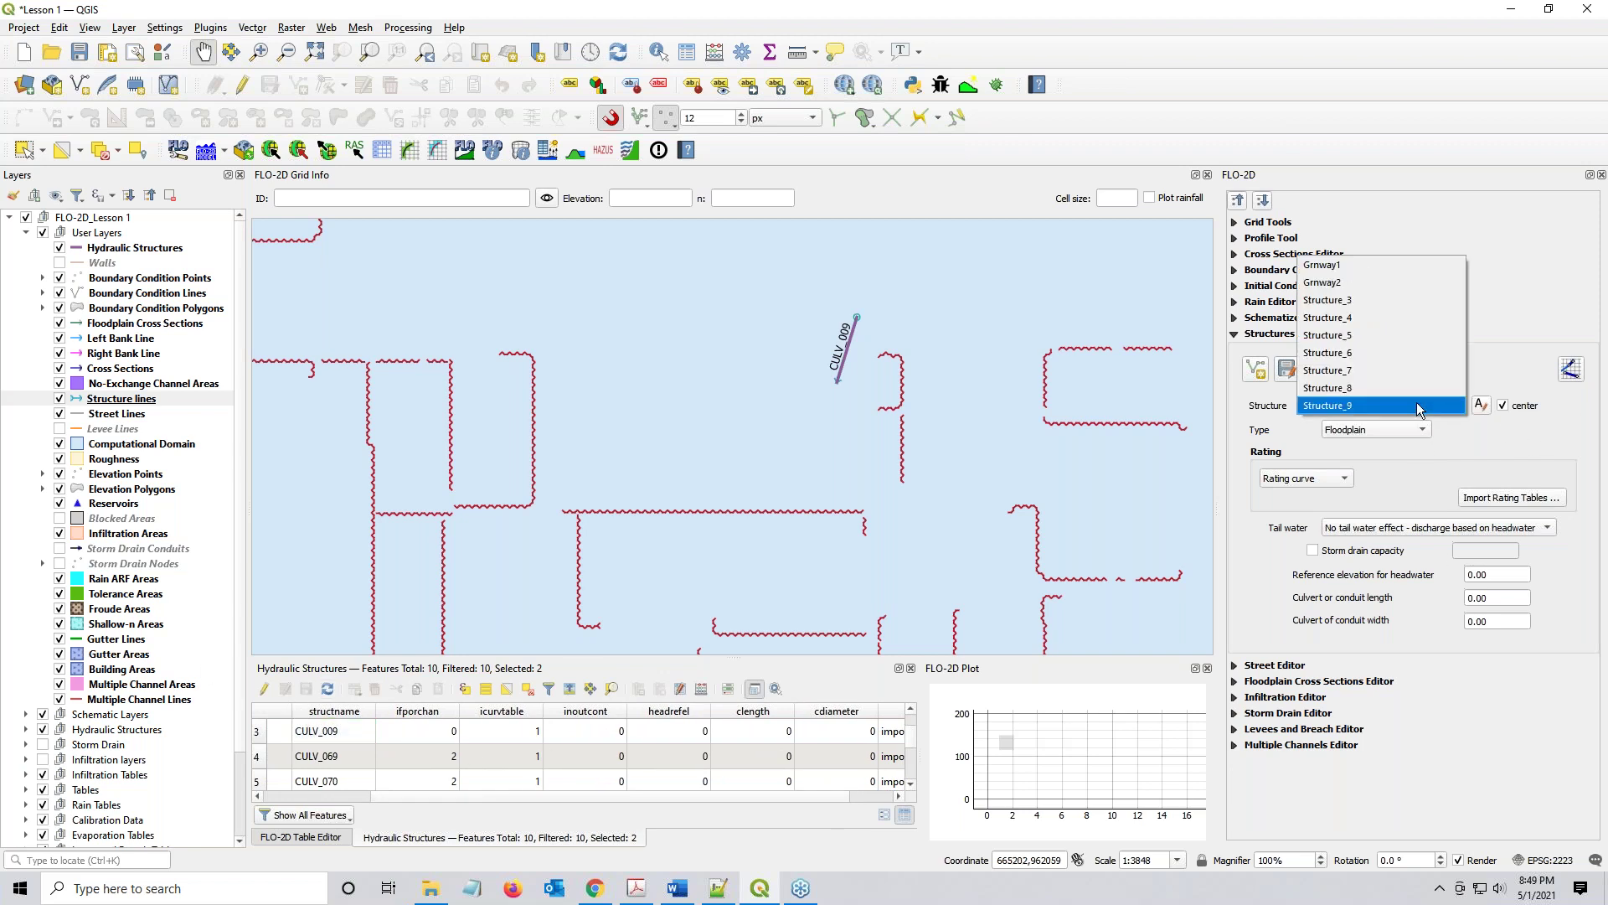
{"action": "left_click", "coordinate": [1416, 404]}
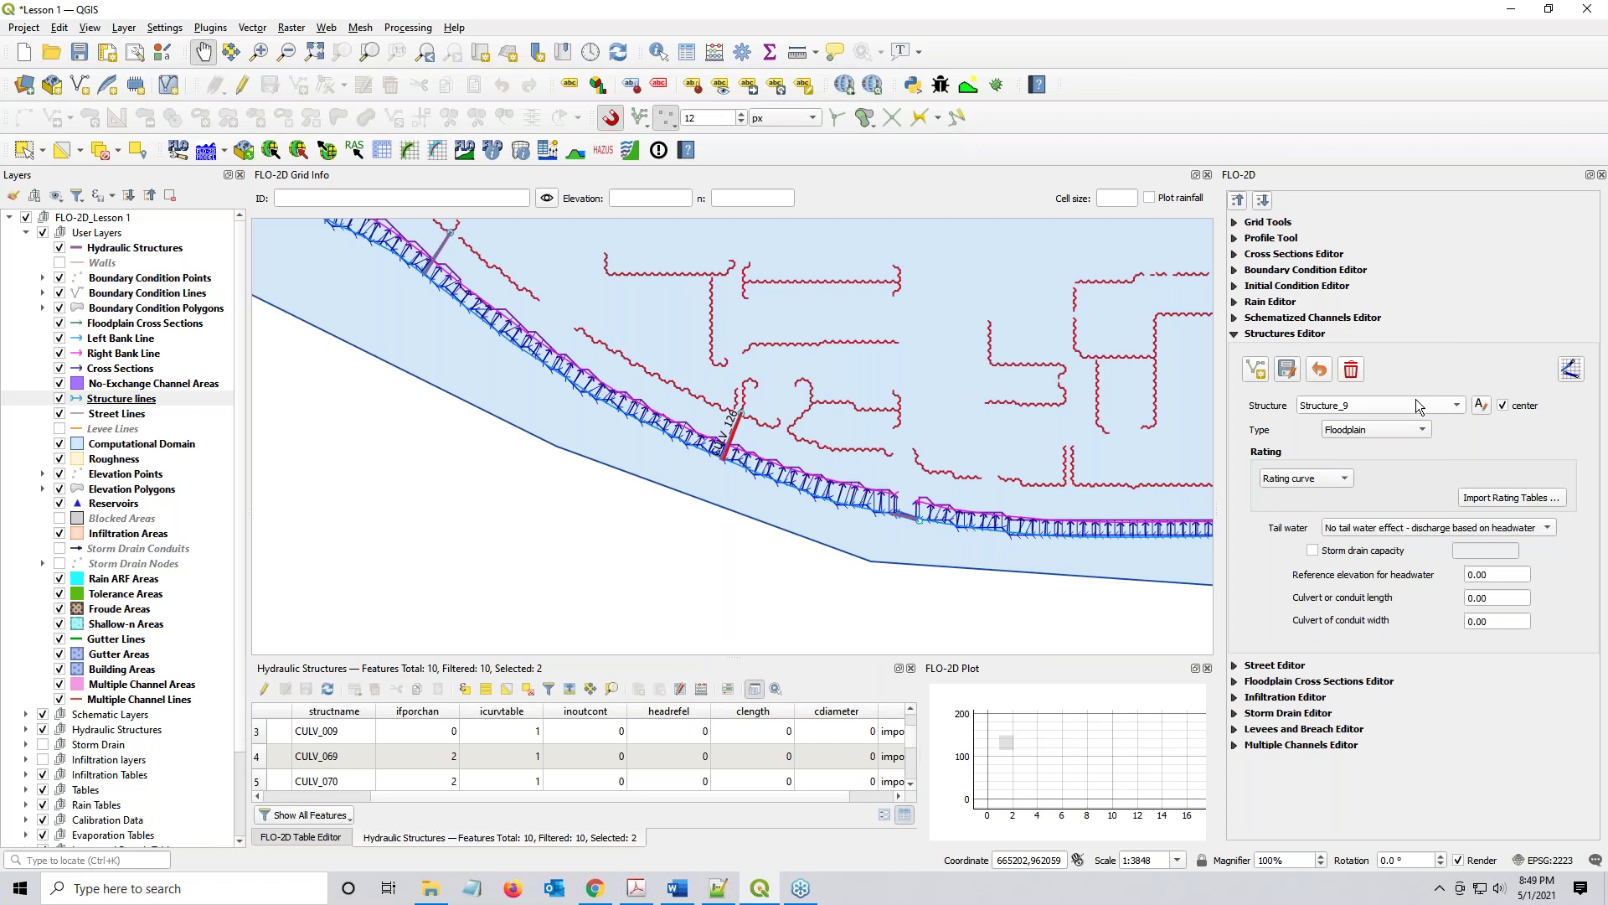
{"action": "scroll", "coordinate": [1399, 406], "scroll_direction": "up", "scroll_amount": 6}
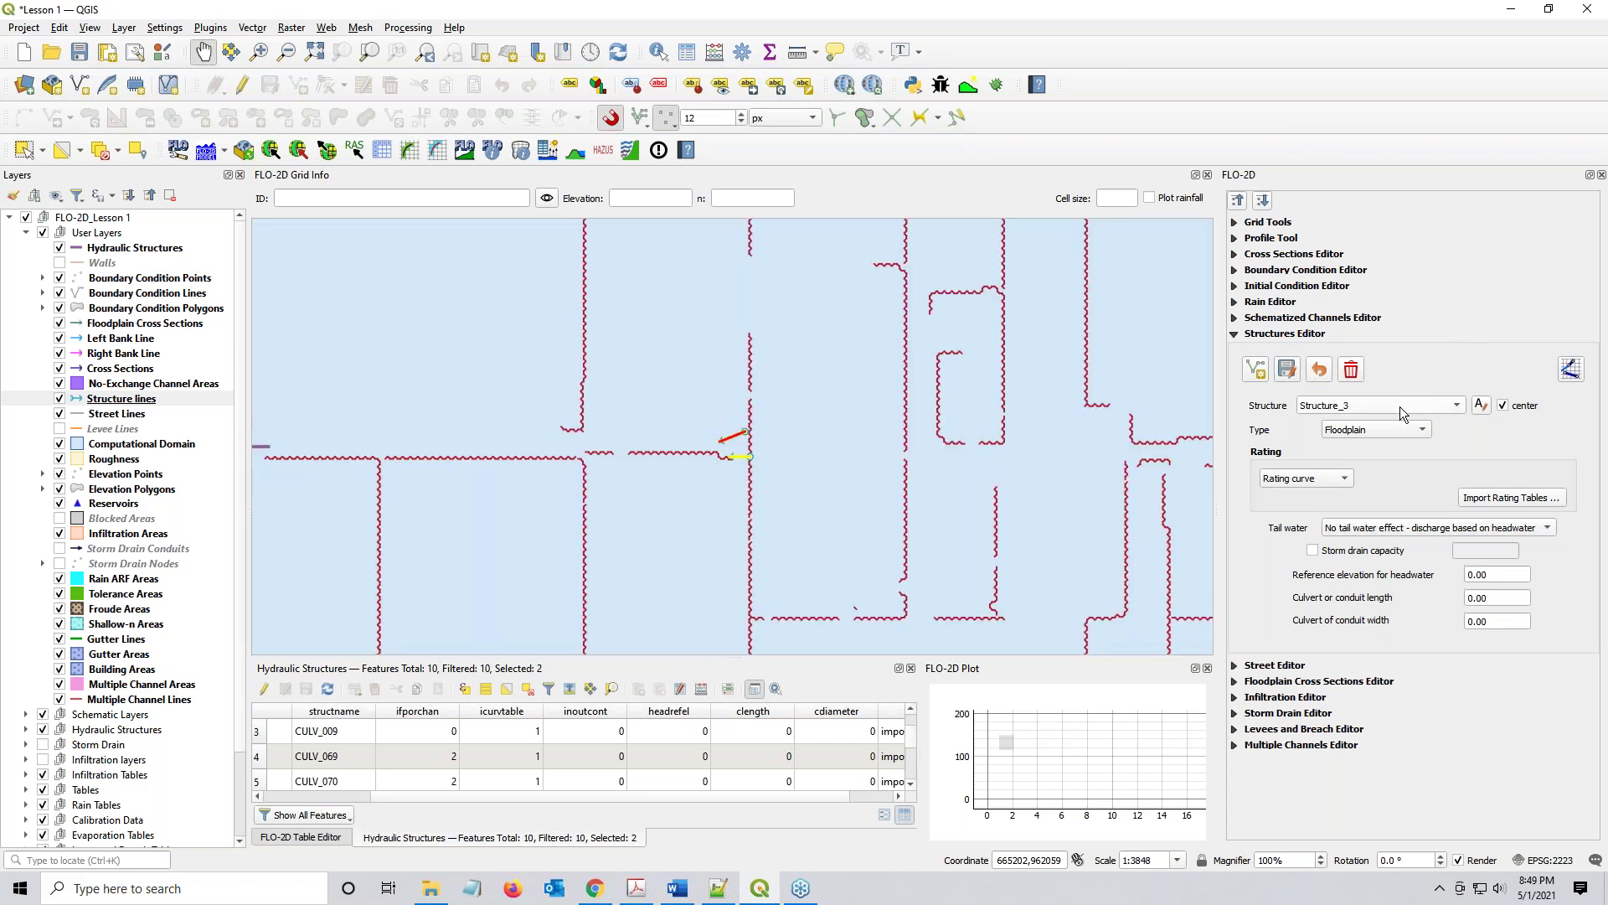
{"action": "scroll", "coordinate": [1400, 406], "scroll_direction": "up", "scroll_amount": 3}
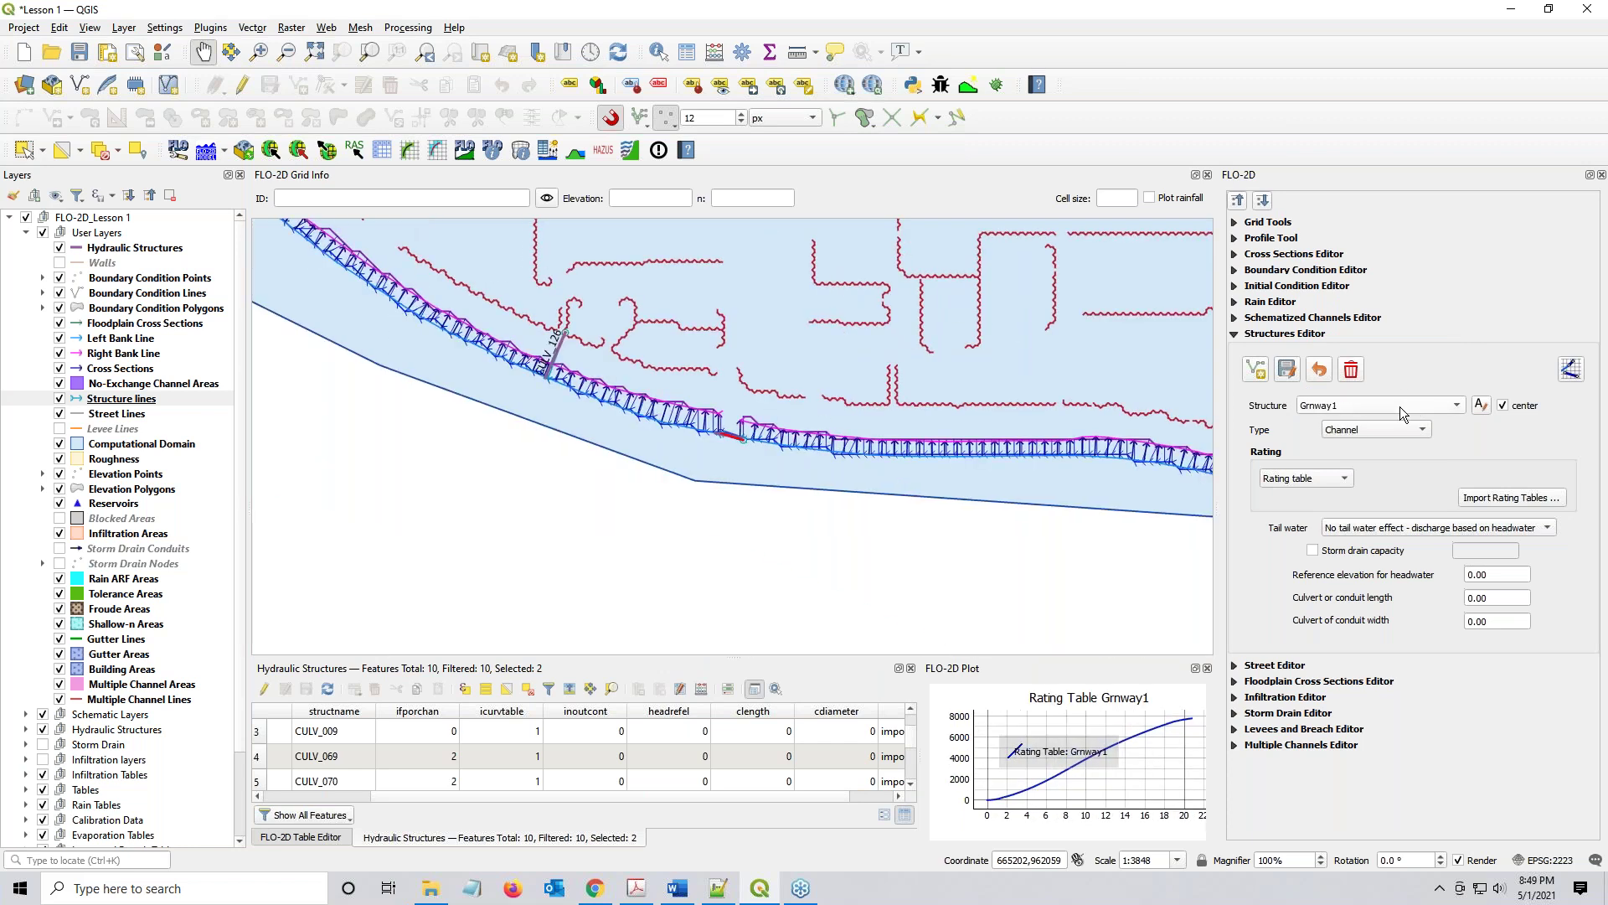
{"action": "scroll", "coordinate": [1400, 405], "scroll_direction": "down", "scroll_amount": 2}
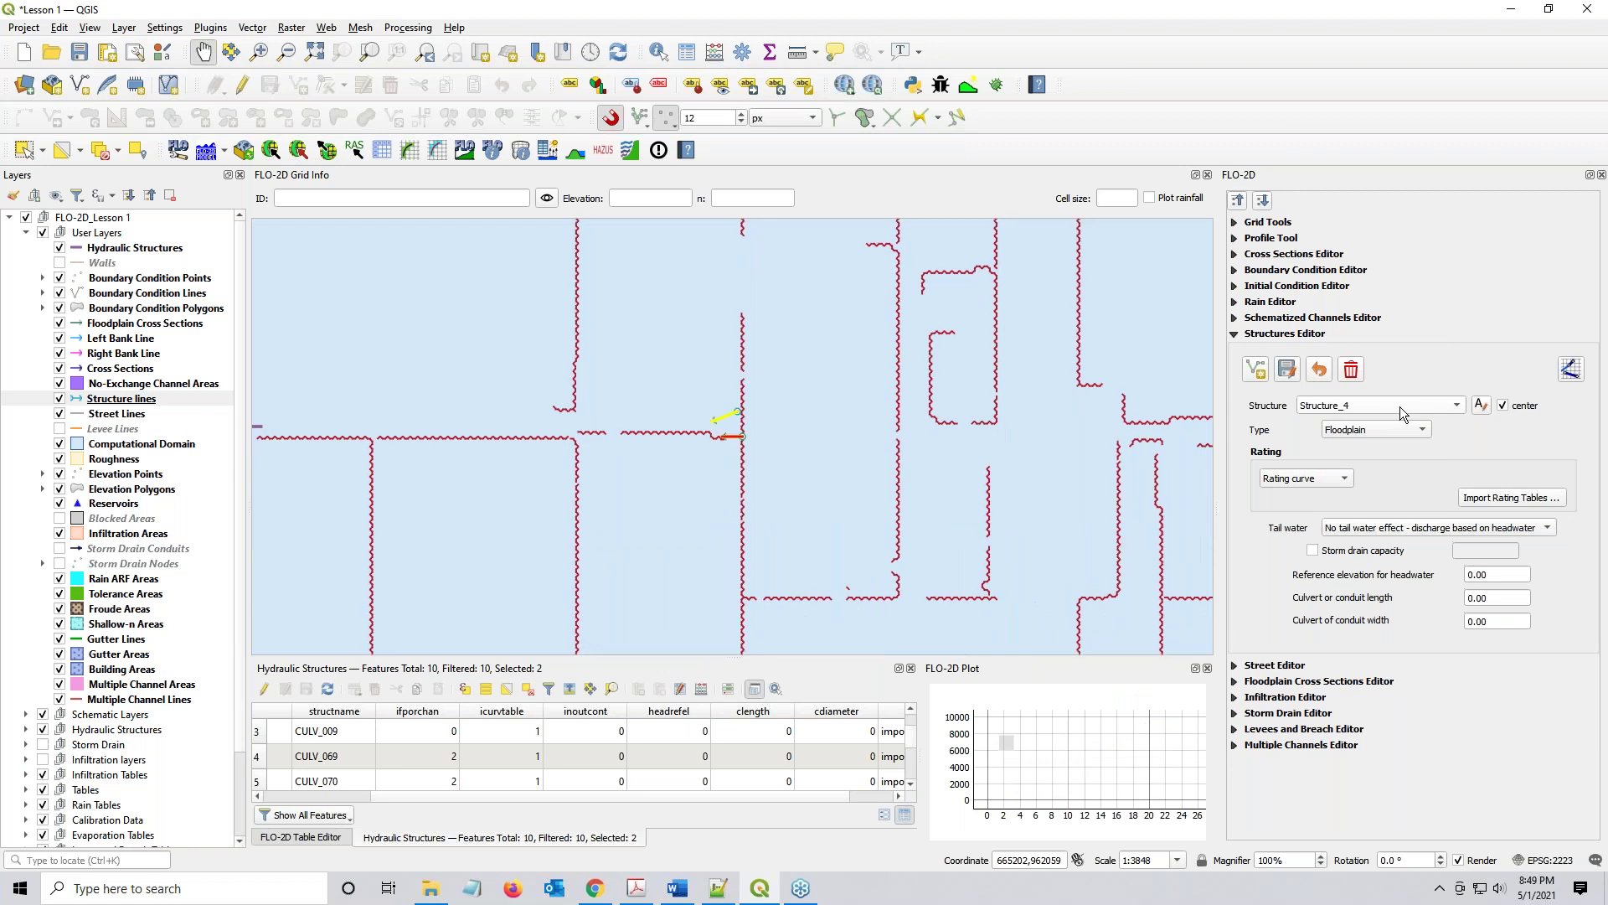
{"action": "scroll", "coordinate": [1399, 405], "scroll_direction": "down", "scroll_amount": 1}
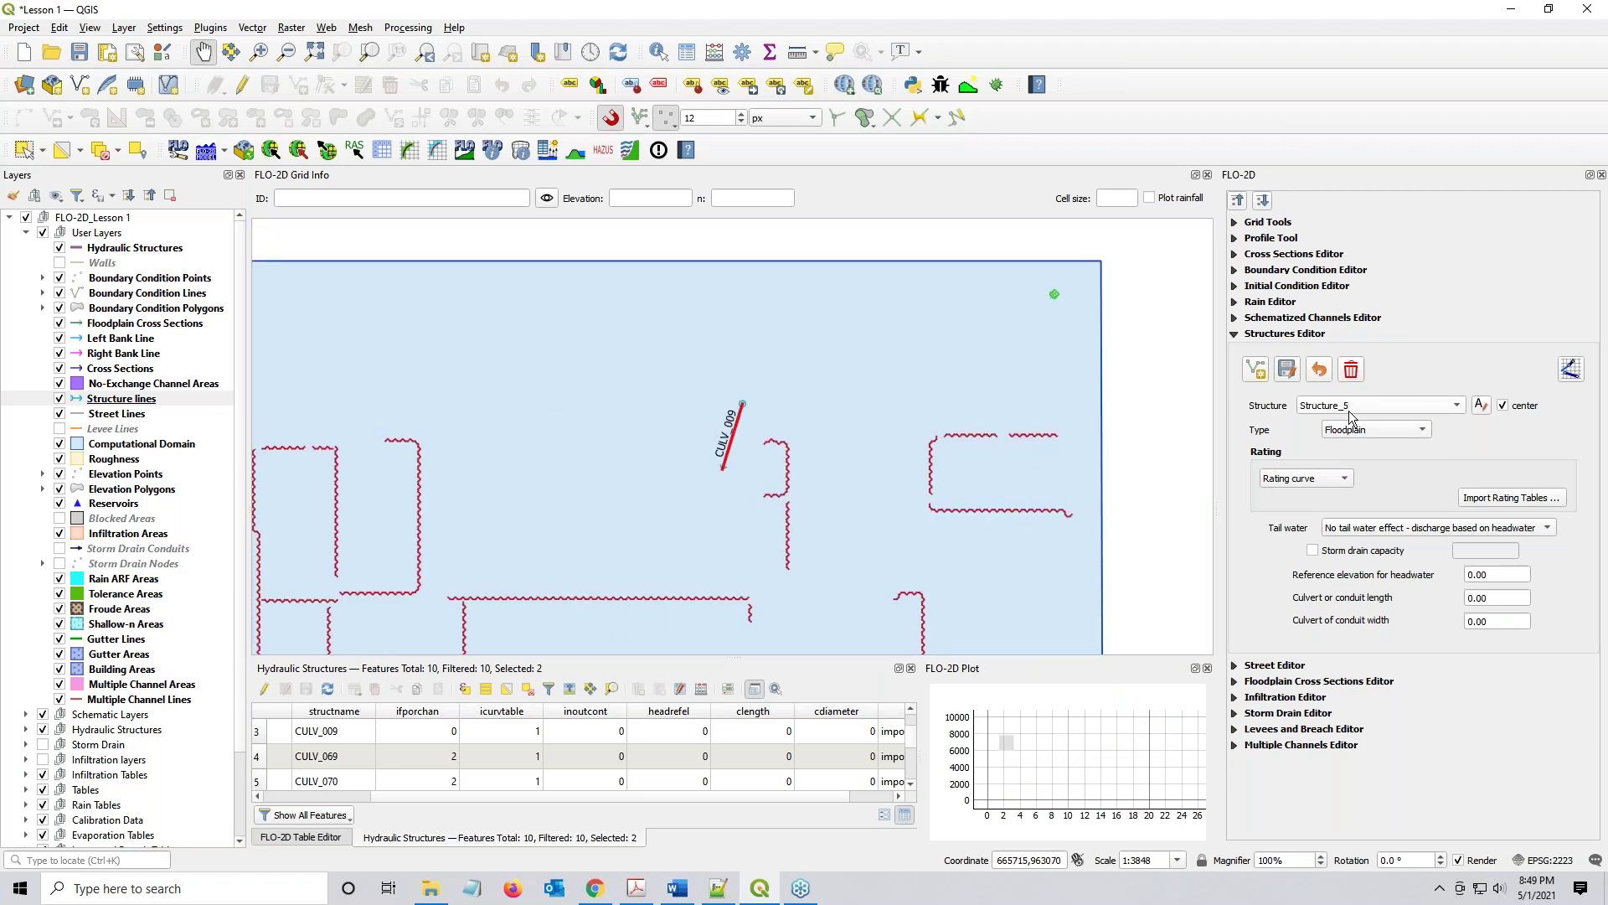
Rename the structure to CULV_009
{"action": "left_click", "coordinate": [1480, 405]}
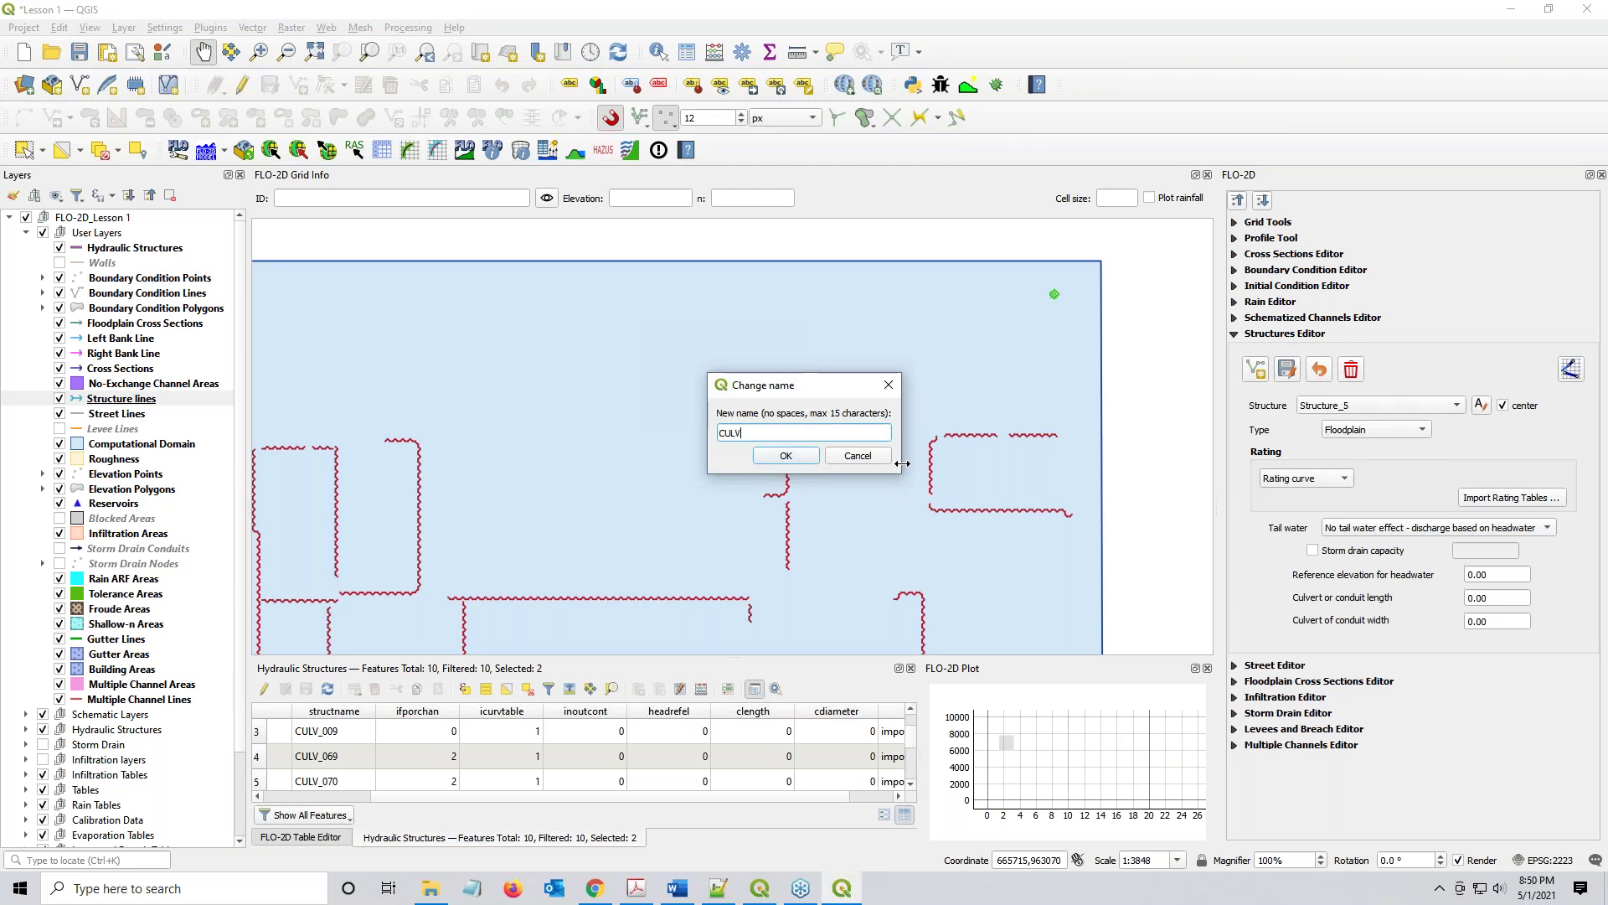
{"action": "type", "text": "CULV_009"}
{"action": "left_click_drag", "start_coordinate": [774, 388], "coordinate": [1032, 387]}
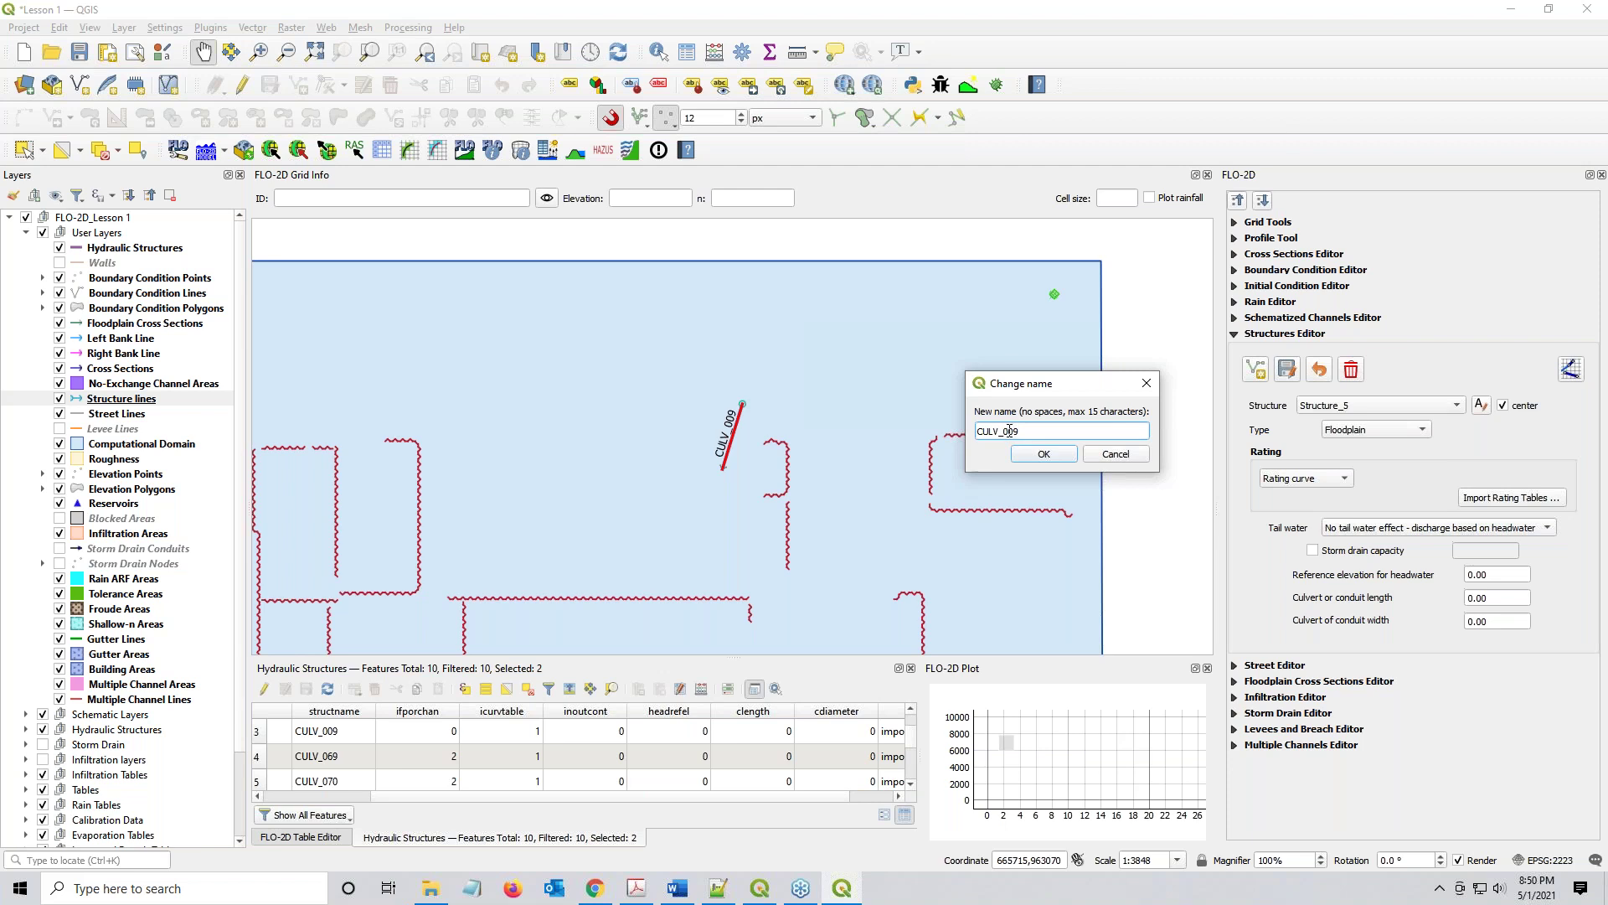
{"action": "left_click_drag", "start_coordinate": [1007, 431], "coordinate": [955, 418]}
{"action": "left_click", "coordinate": [1053, 455]}
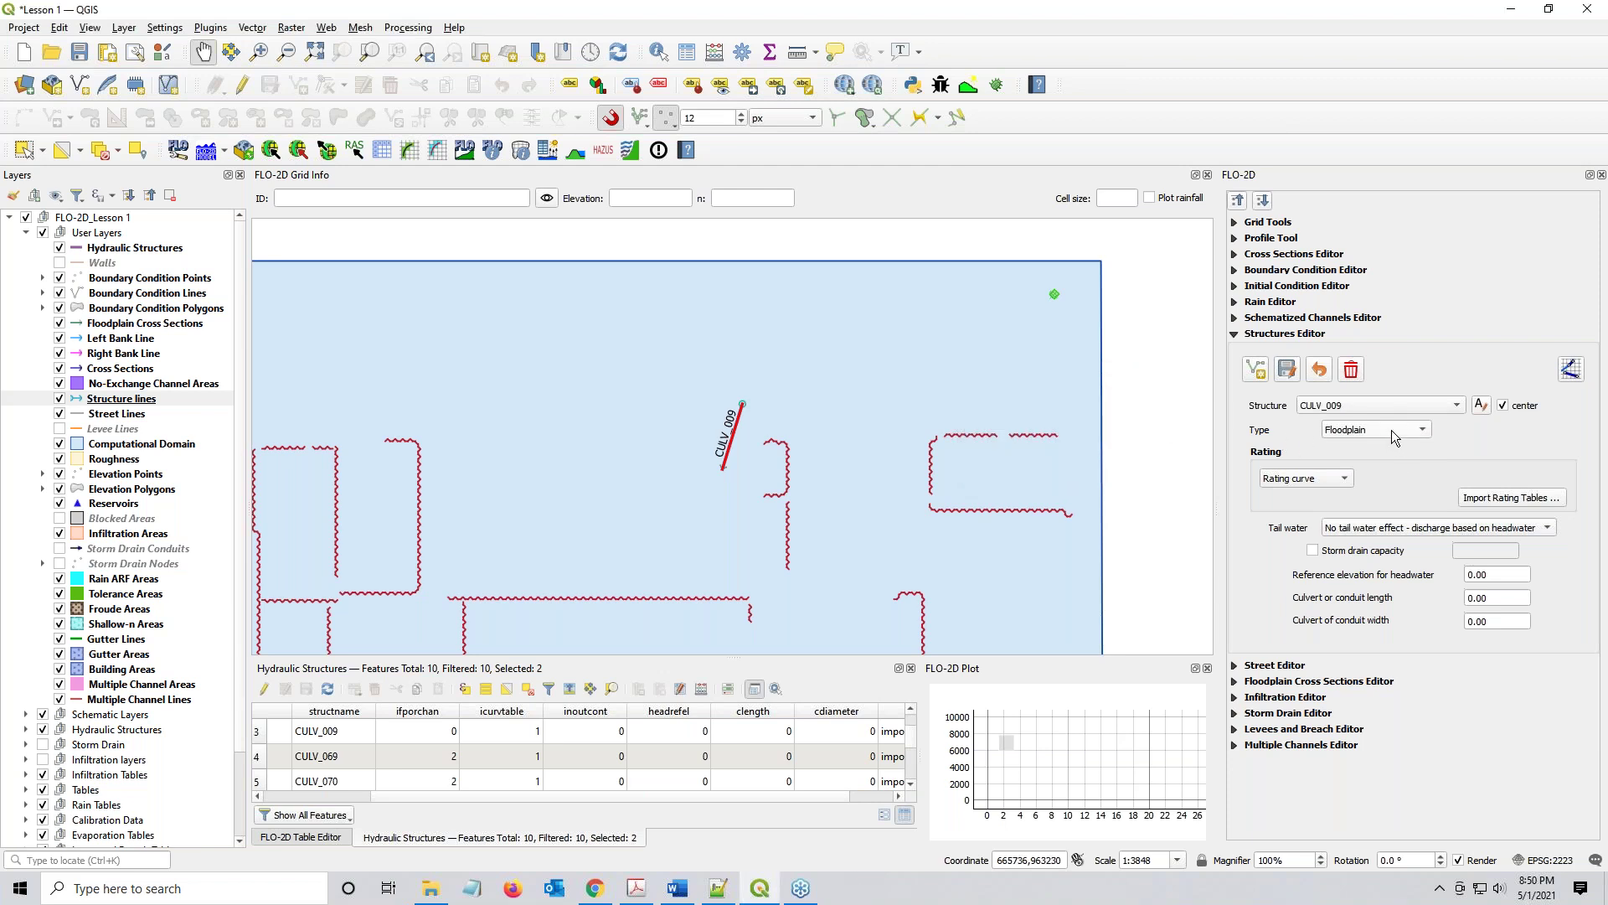
Set CULV_009's rating method to Rating table
{"action": "left_click", "coordinate": [1307, 482]}
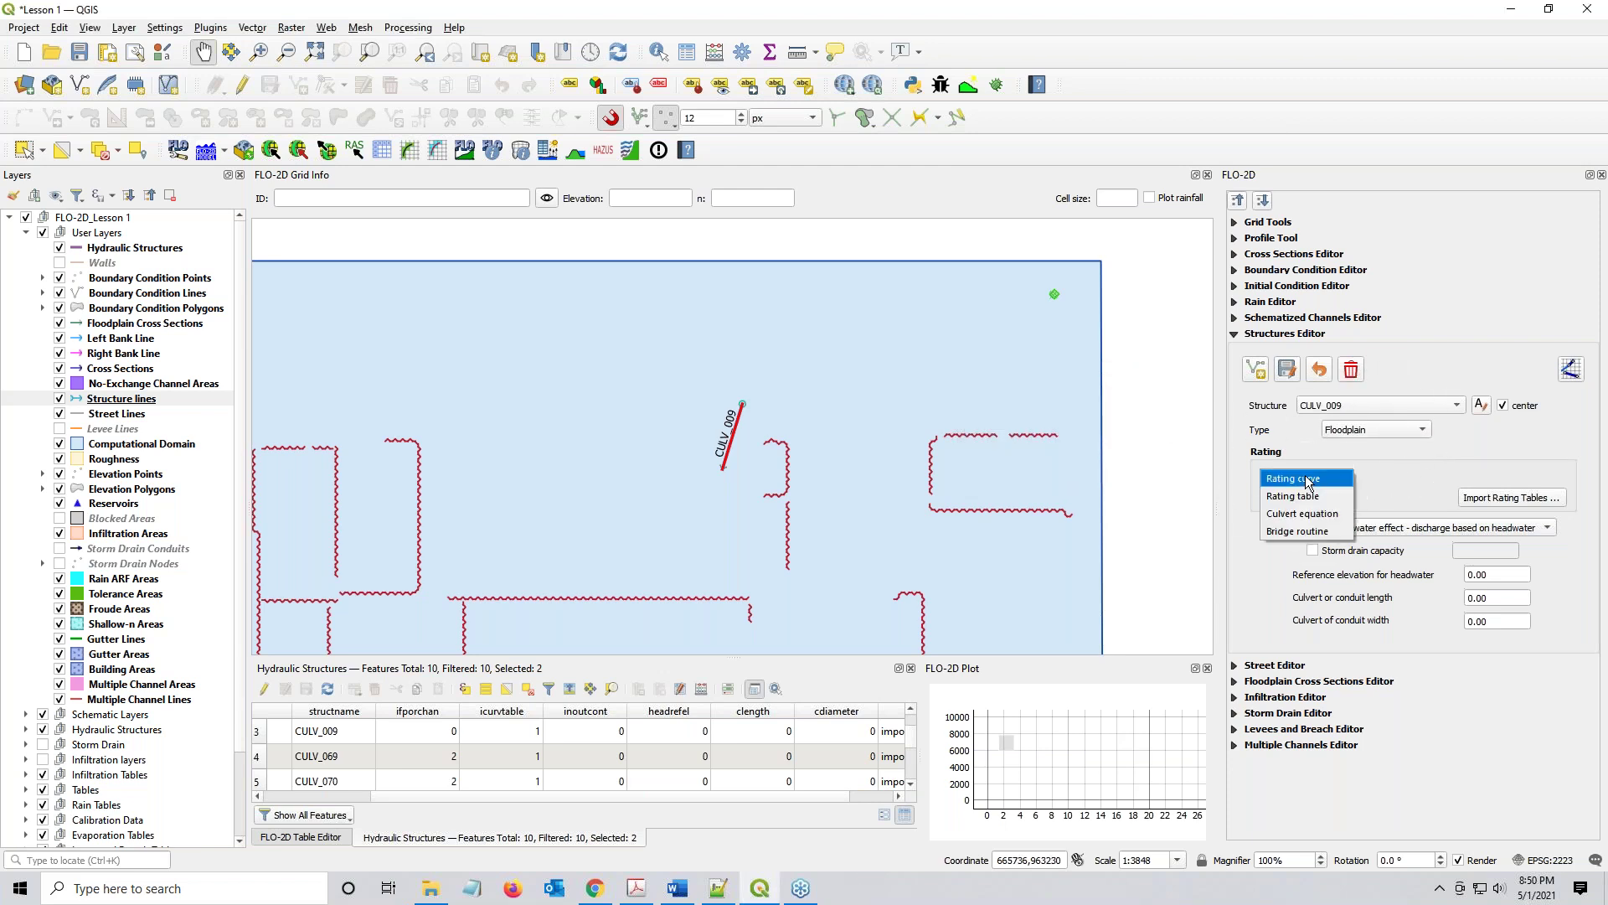
{"action": "left_click", "coordinate": [1311, 496]}
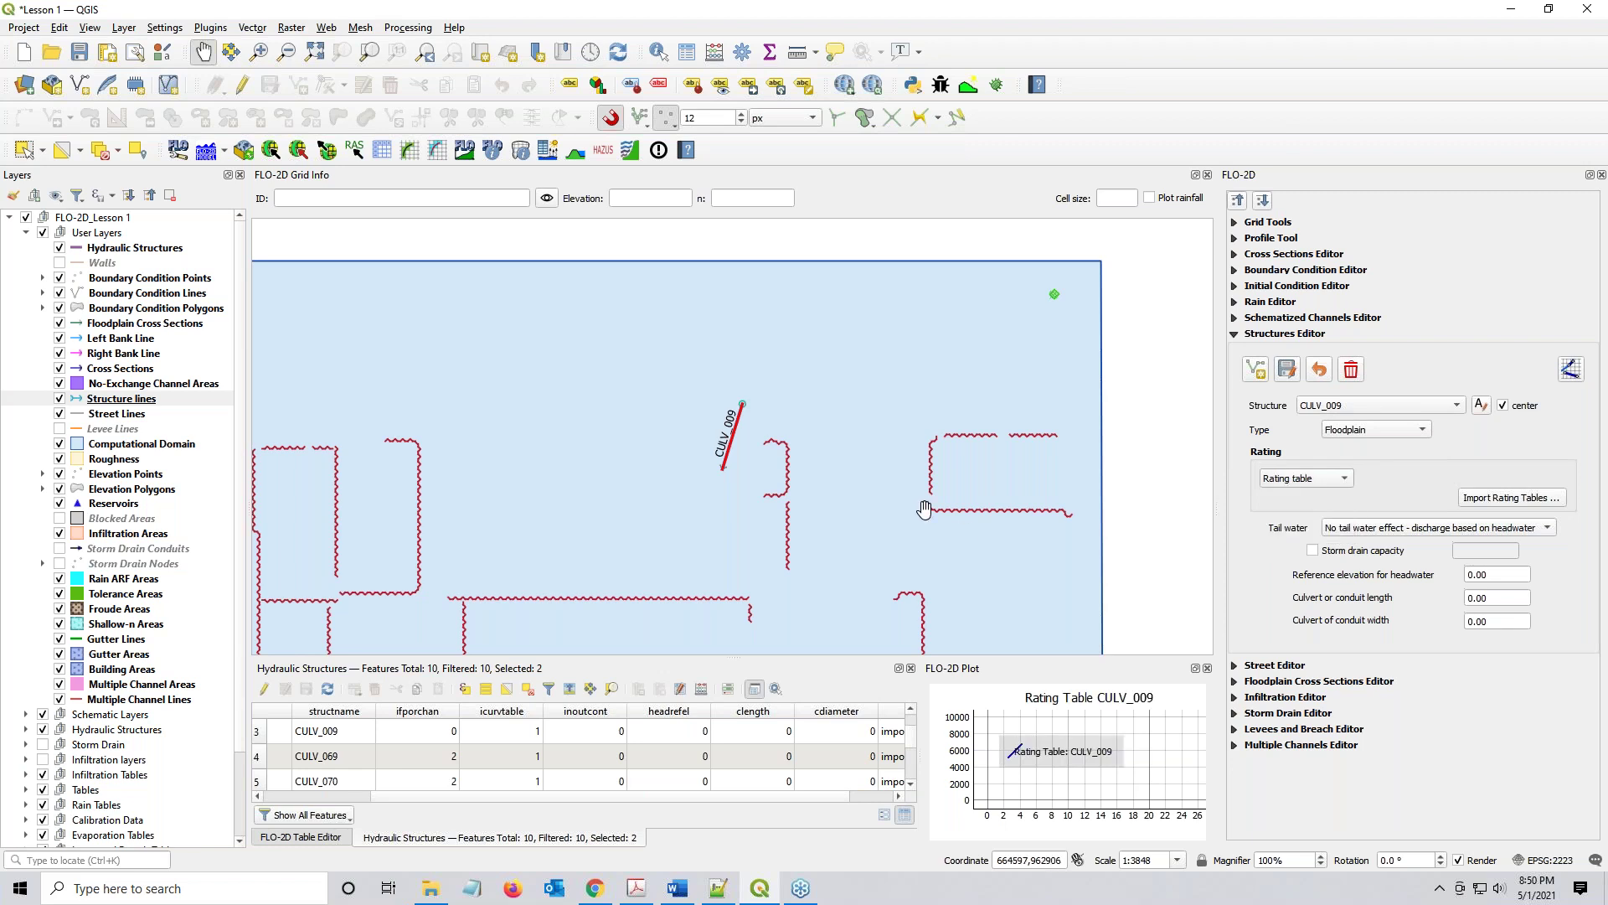
{"action": "left_click", "coordinate": [1329, 409]}
Switch to Structure_3, select only its row in the table, and apply a rename
{"action": "left_click", "coordinate": [1346, 465]}
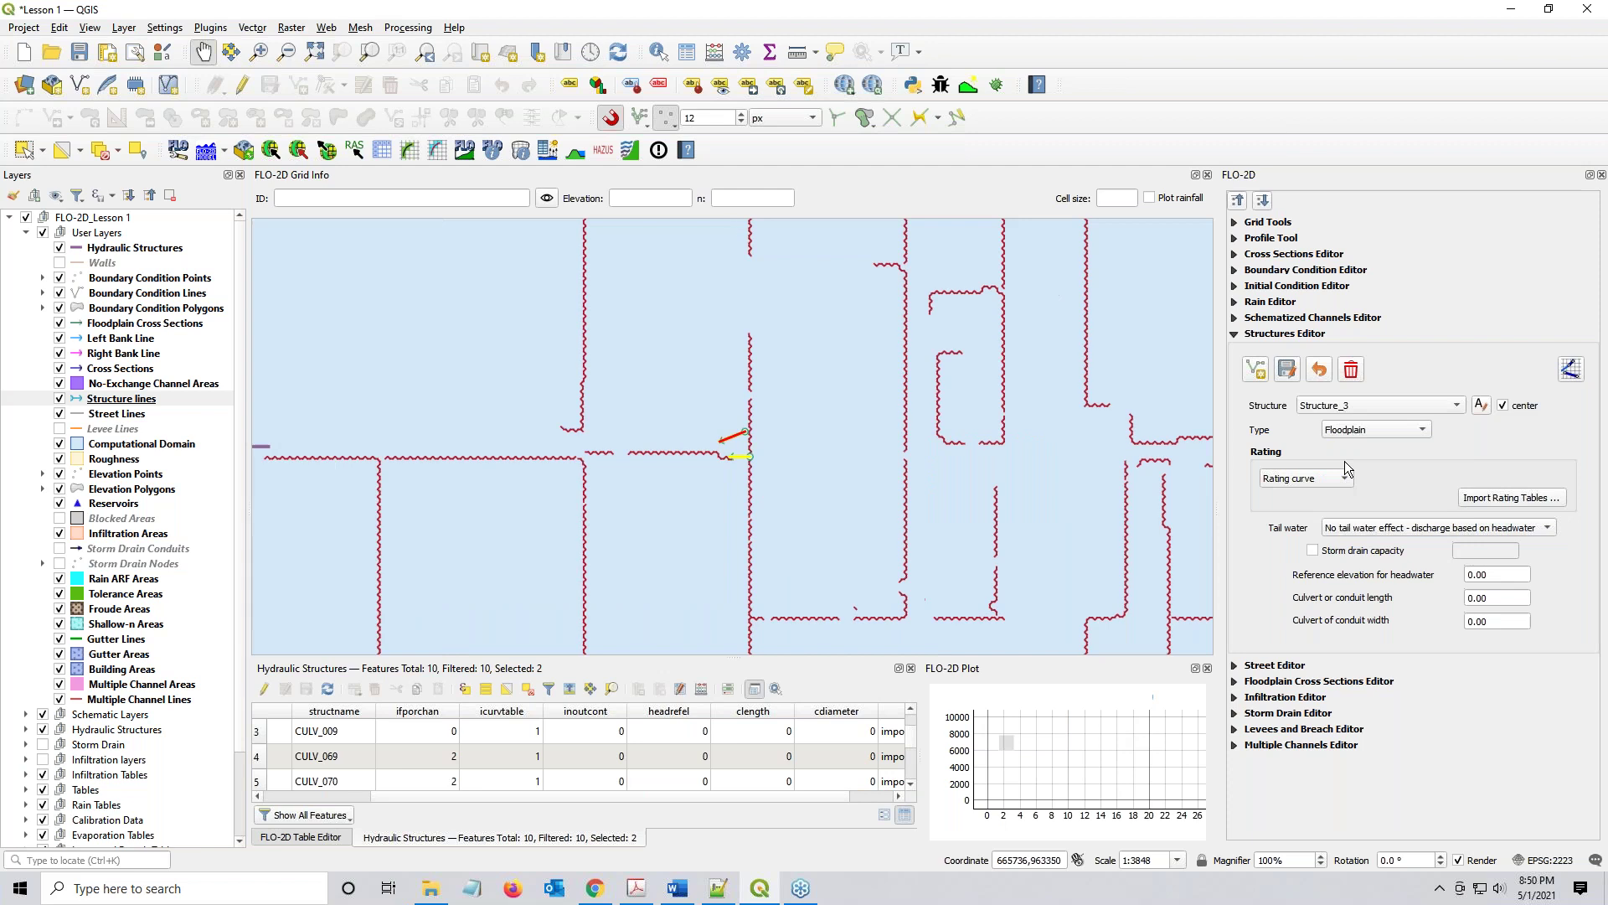
{"action": "scroll", "coordinate": [736, 453], "scroll_direction": "up", "scroll_amount": 2}
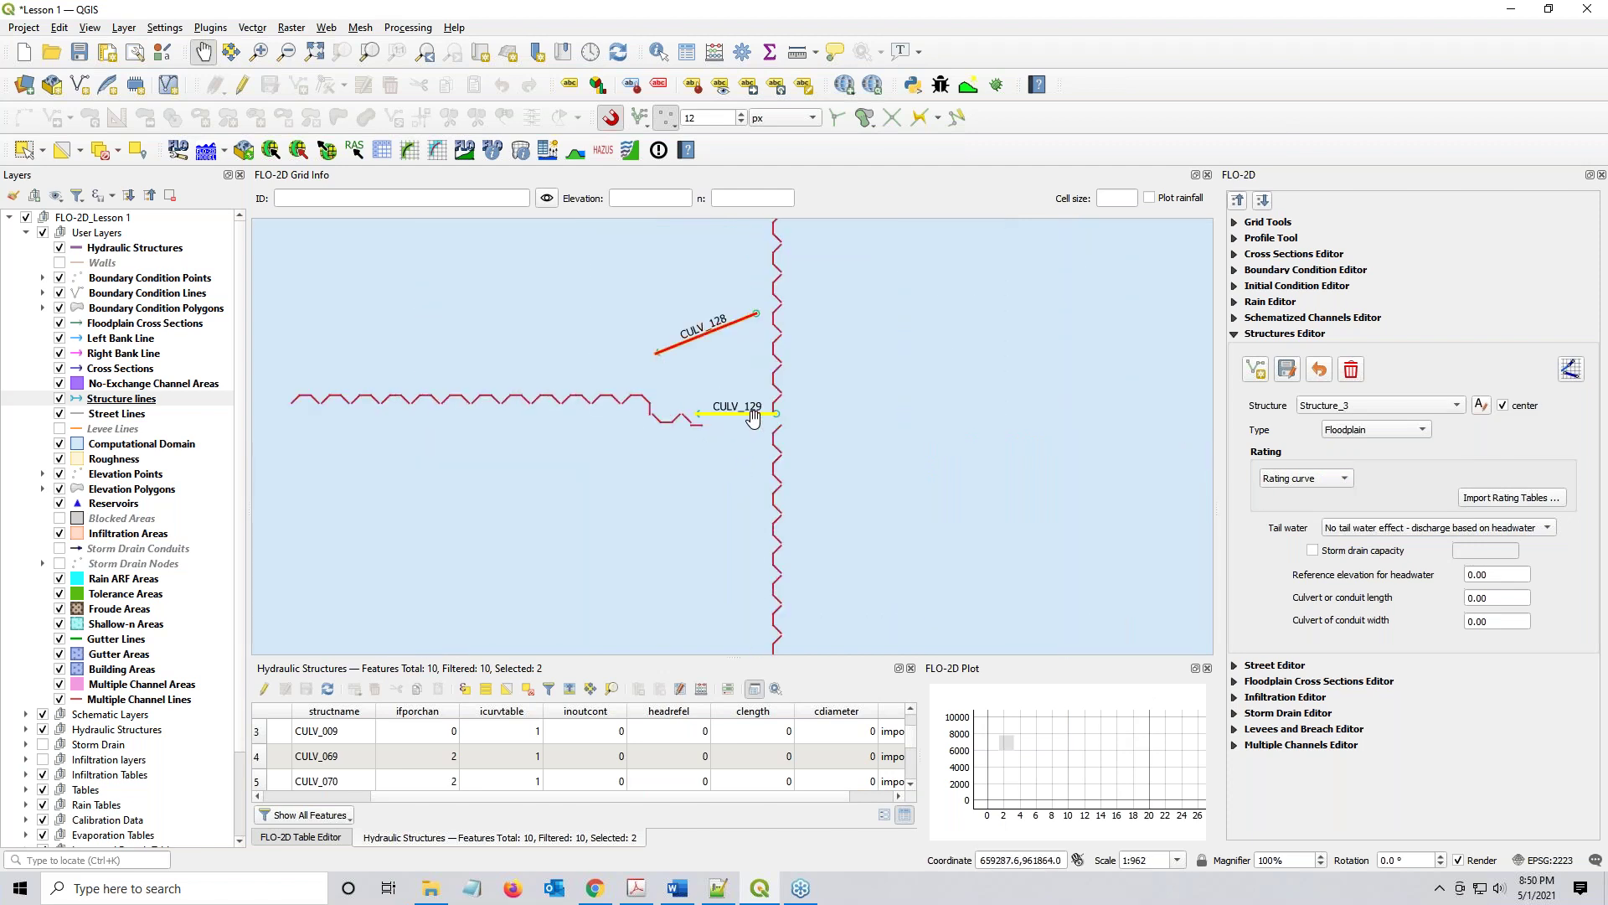
{"action": "scroll", "coordinate": [316, 753], "scroll_direction": "down", "scroll_amount": 2}
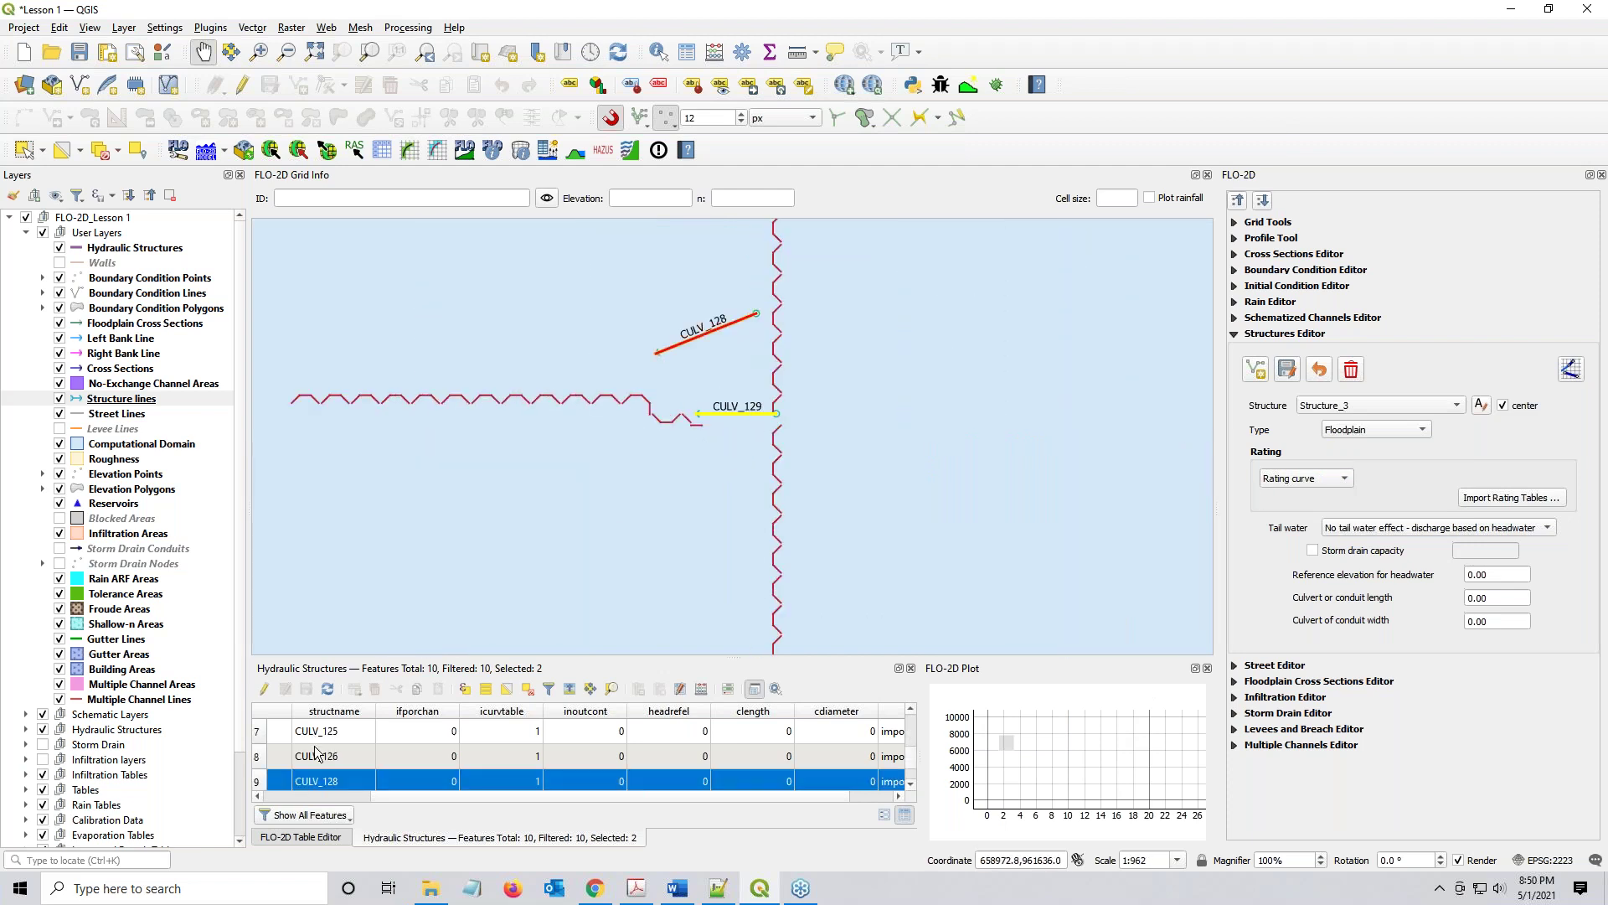
{"action": "scroll", "coordinate": [325, 784], "scroll_direction": "down", "scroll_amount": 1}
{"action": "left_click", "coordinate": [313, 779]}
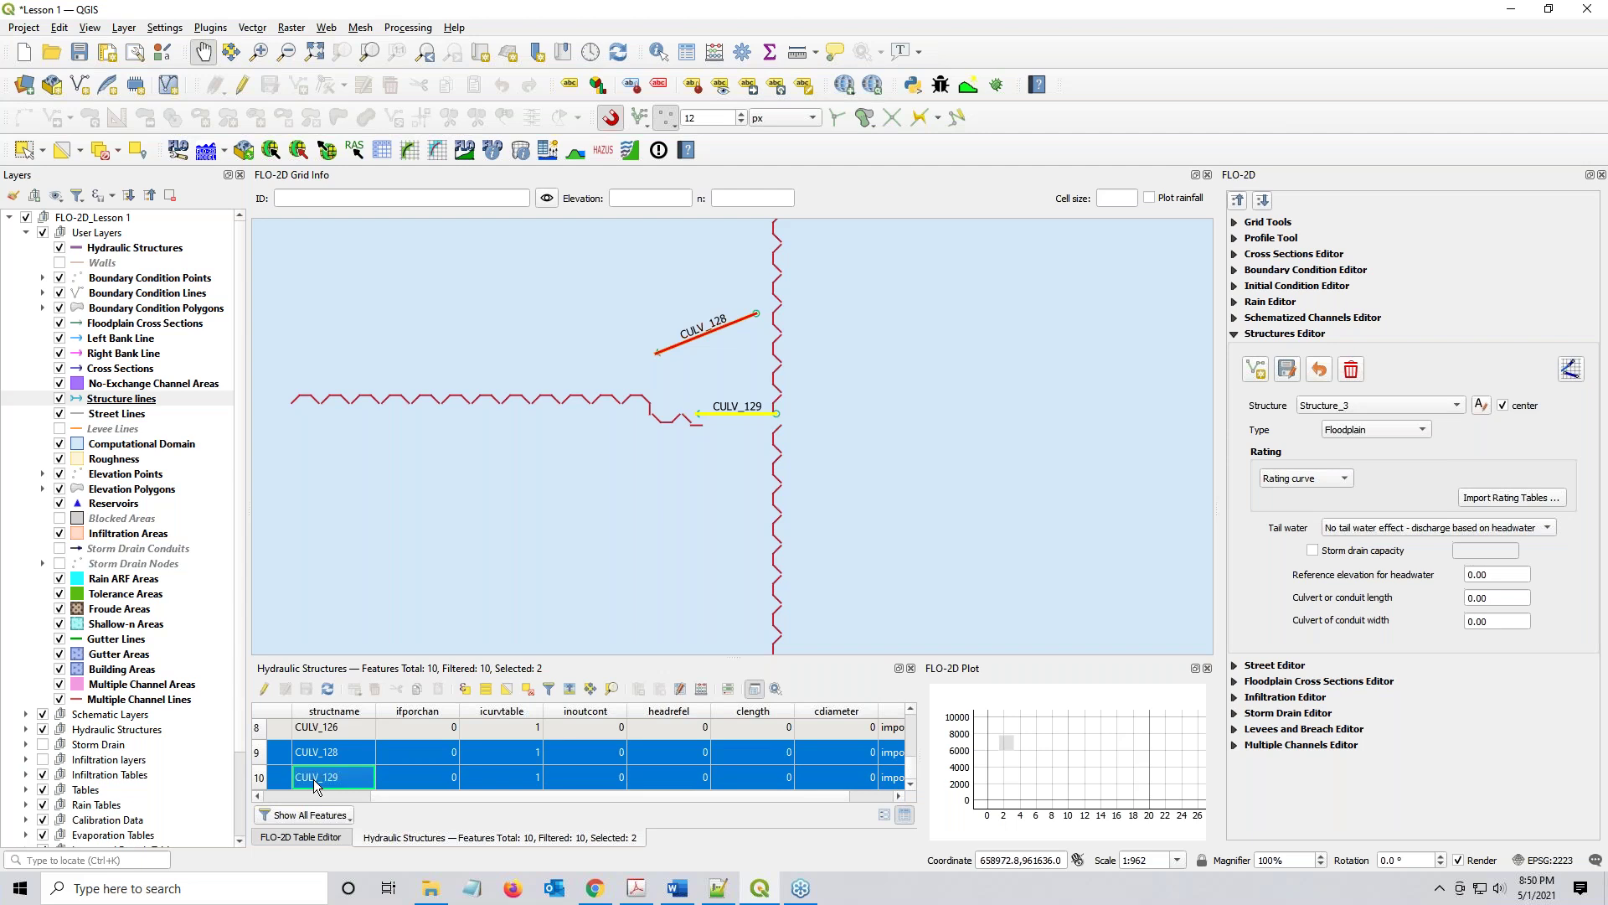
{"action": "left_click", "coordinate": [259, 778]}
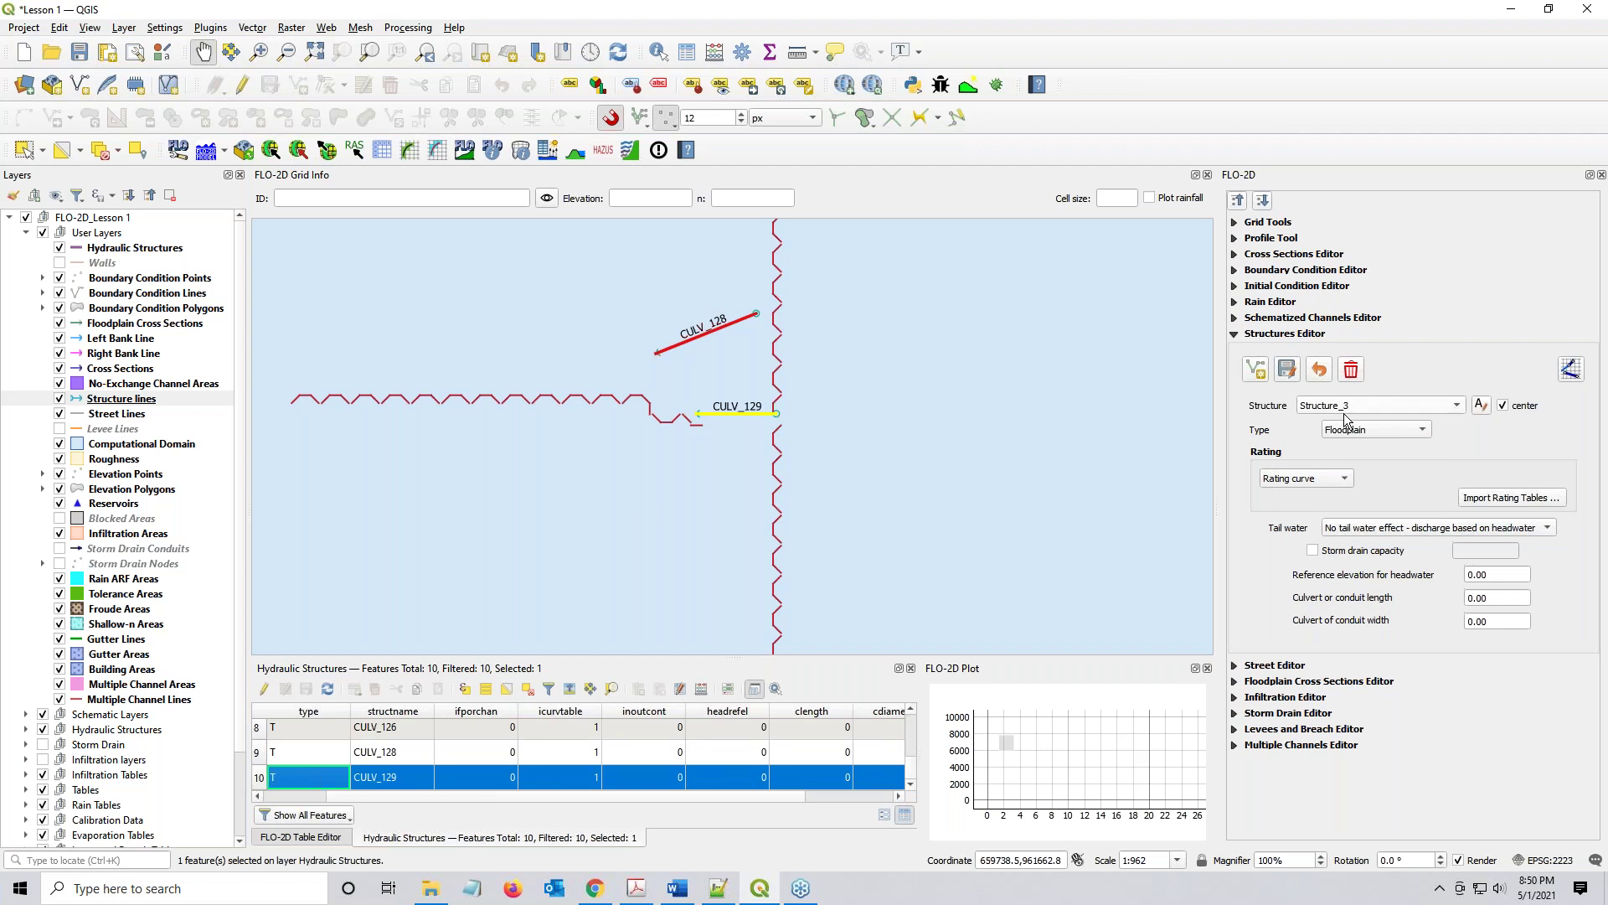
{"action": "left_click", "coordinate": [1481, 407]}
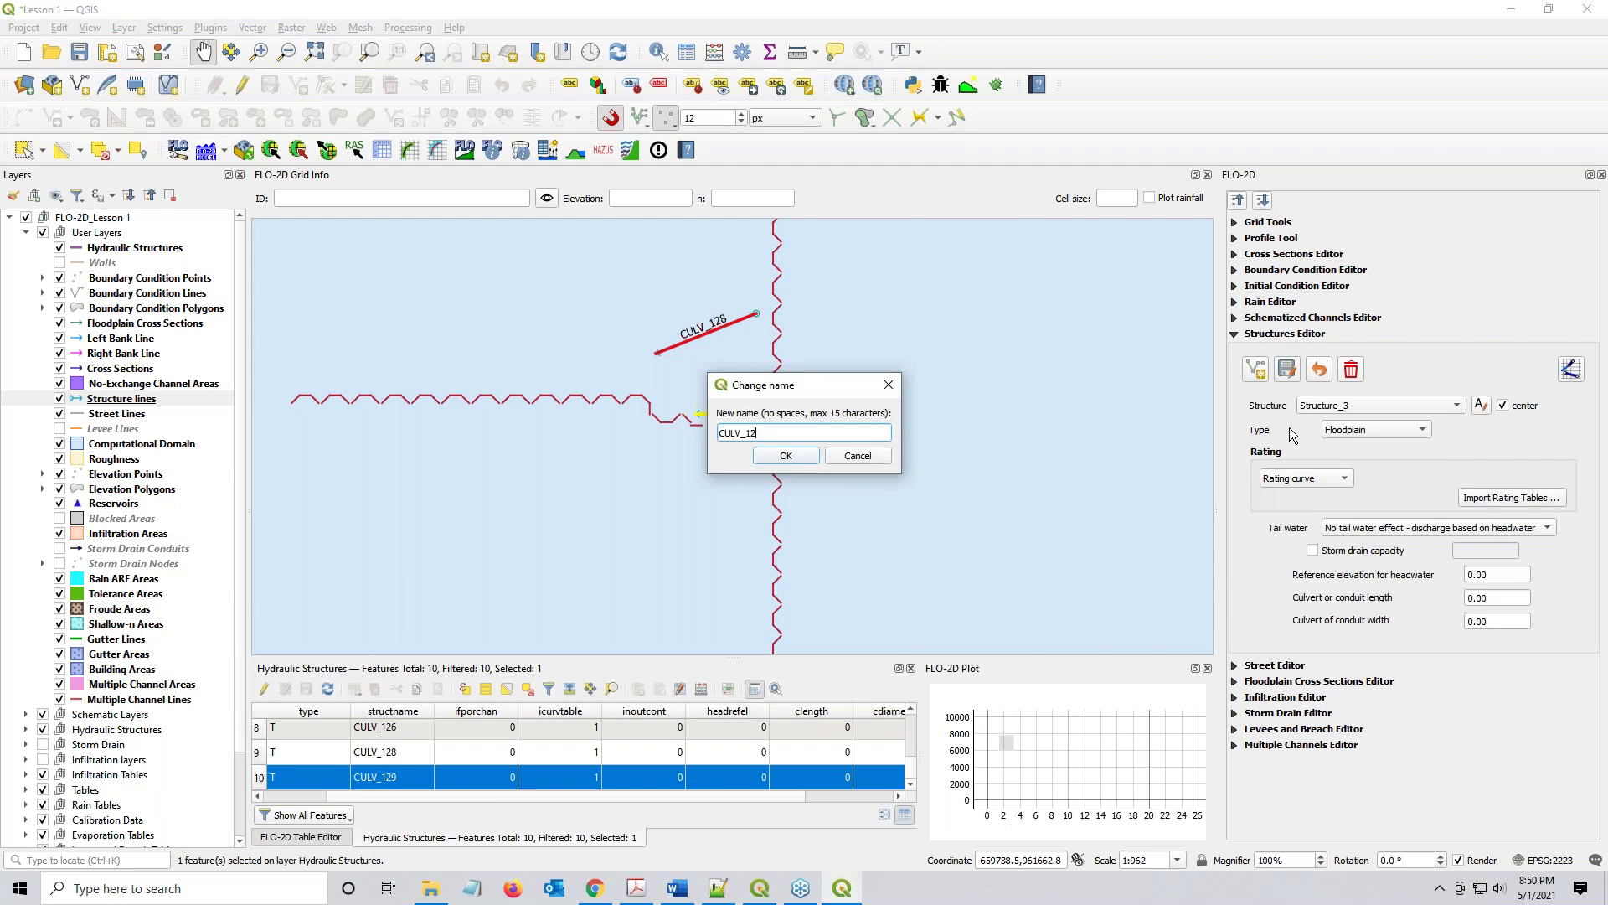
{"action": "key", "text": "Return"}
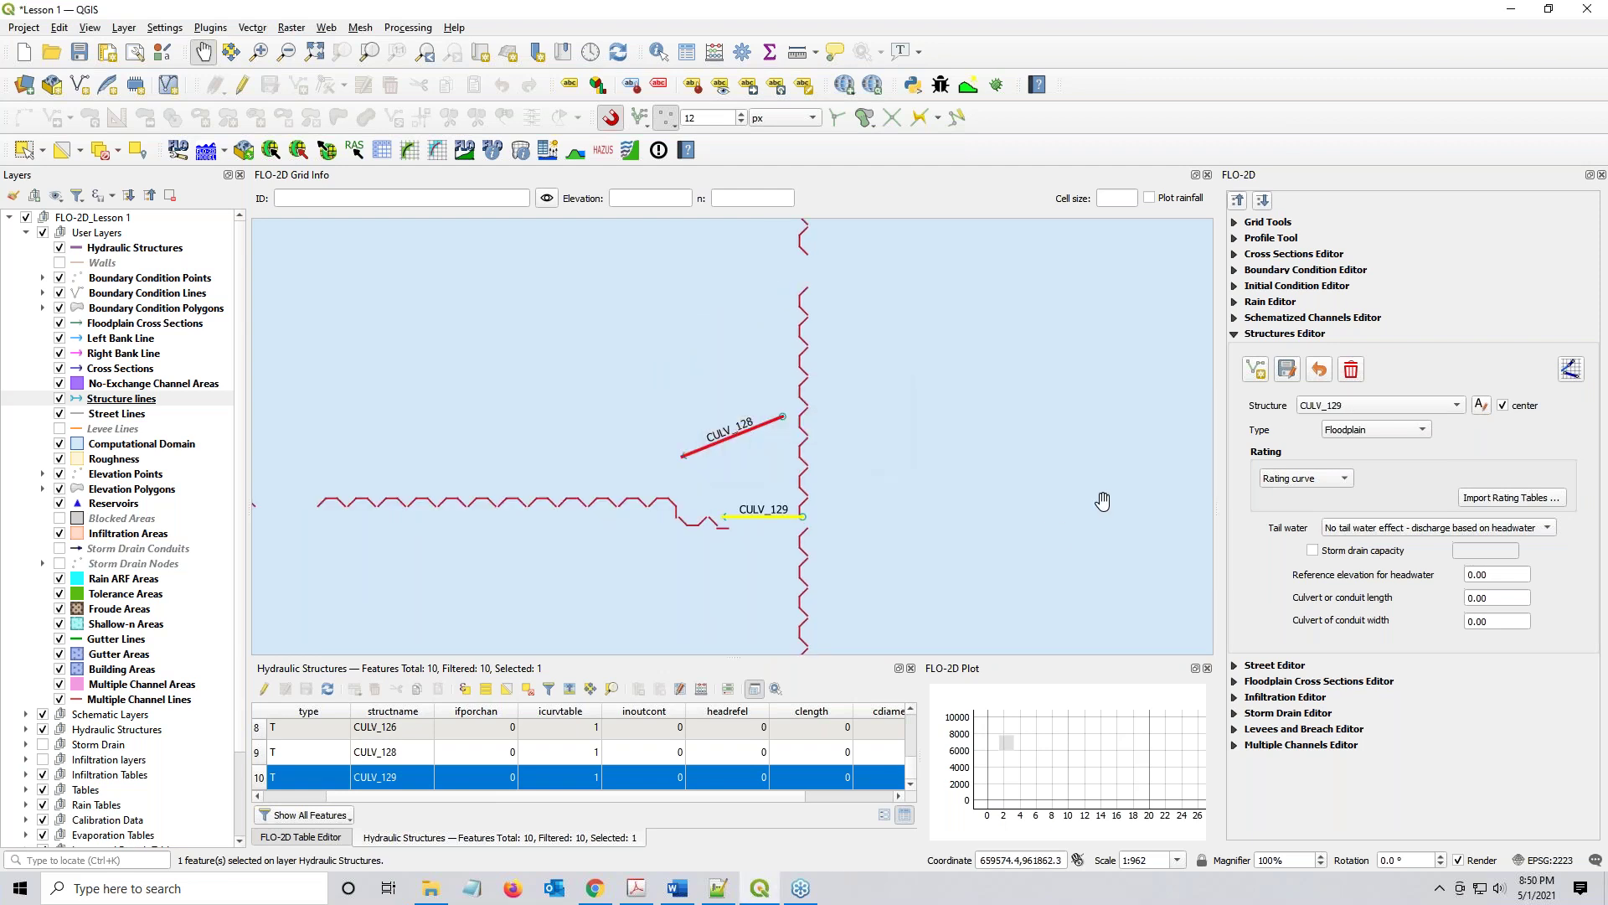
Rename the current structure to CULV_128
{"action": "scroll", "coordinate": [1321, 475], "scroll_direction": "down", "scroll_amount": 1}
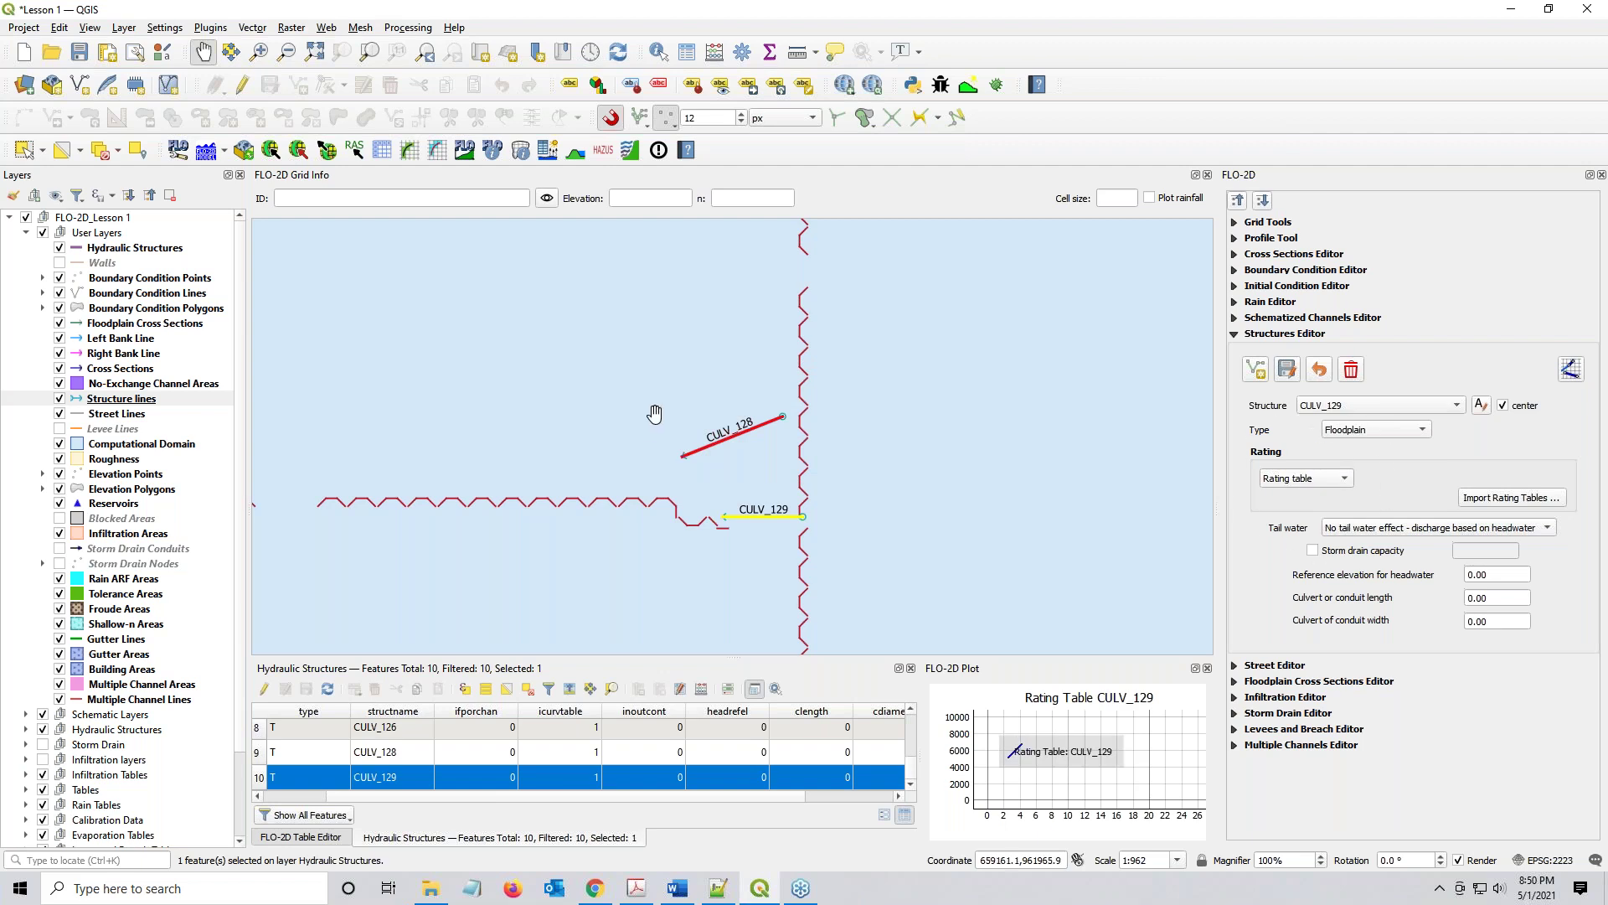
{"action": "scroll", "coordinate": [1363, 405], "scroll_direction": "up", "scroll_amount": 3}
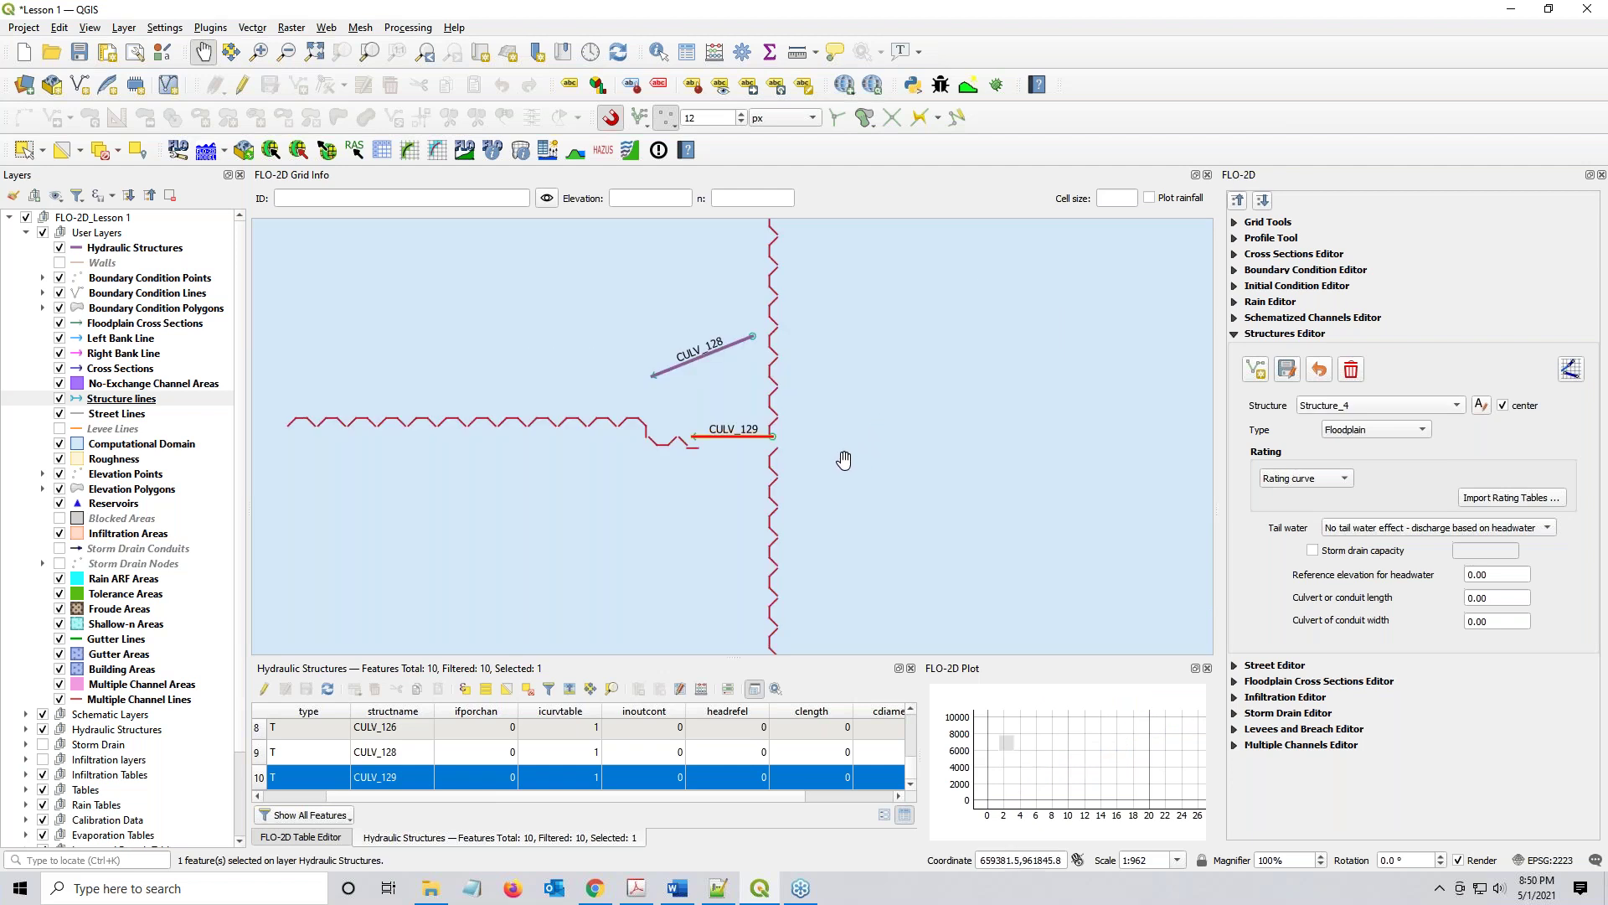
{"action": "scroll", "coordinate": [1380, 405], "scroll_direction": "up", "scroll_amount": 1}
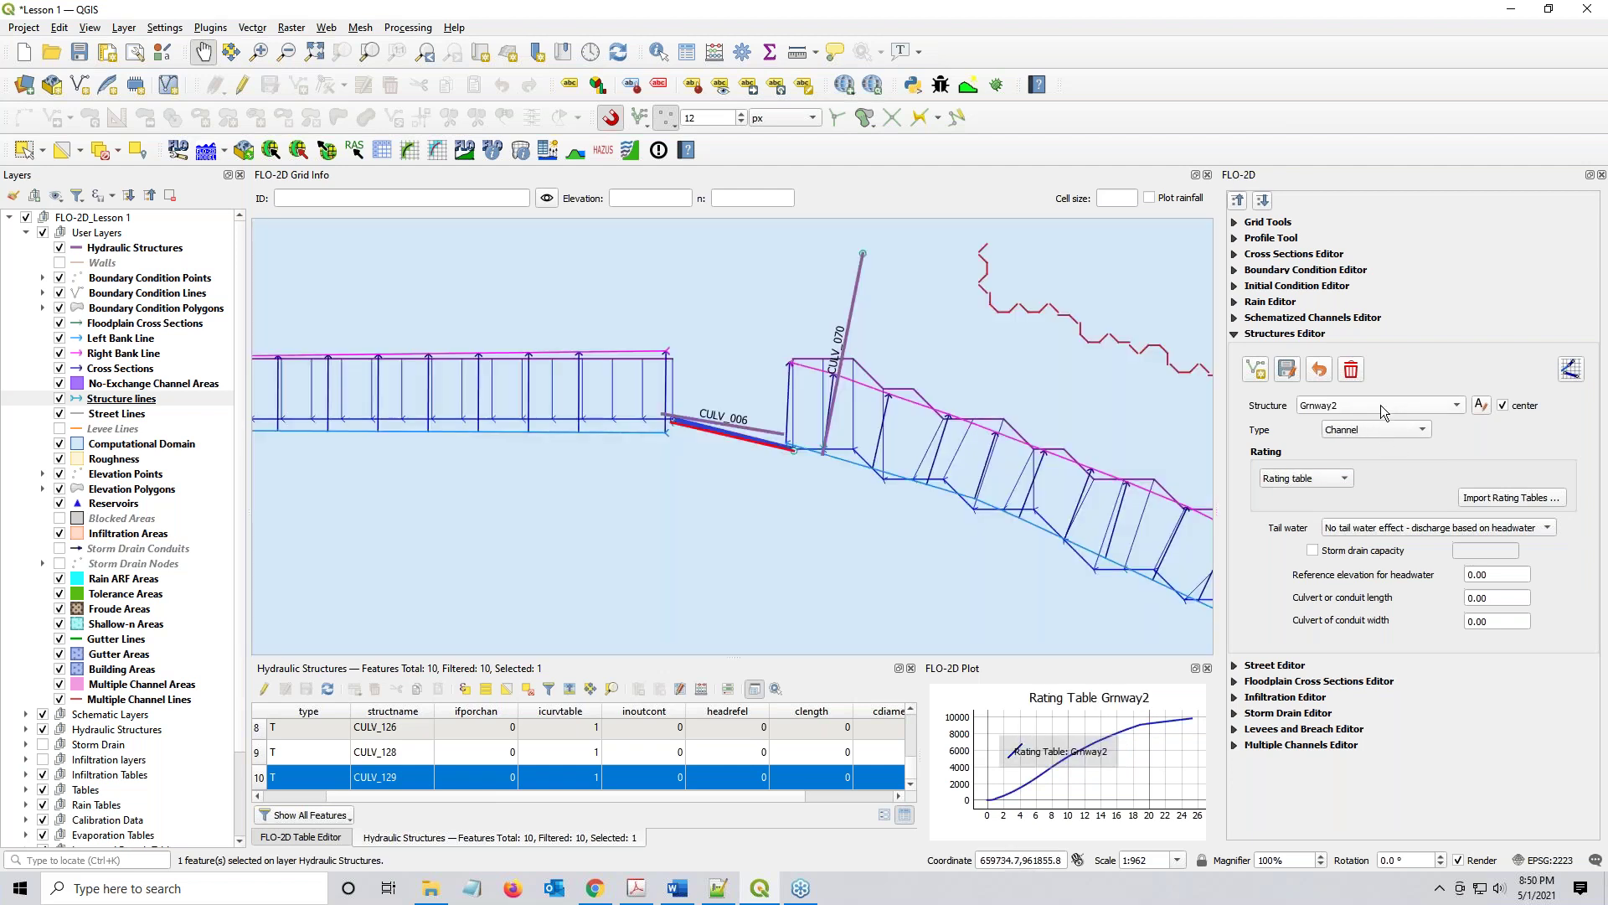
{"action": "scroll", "coordinate": [1380, 404], "scroll_direction": "up", "scroll_amount": 1}
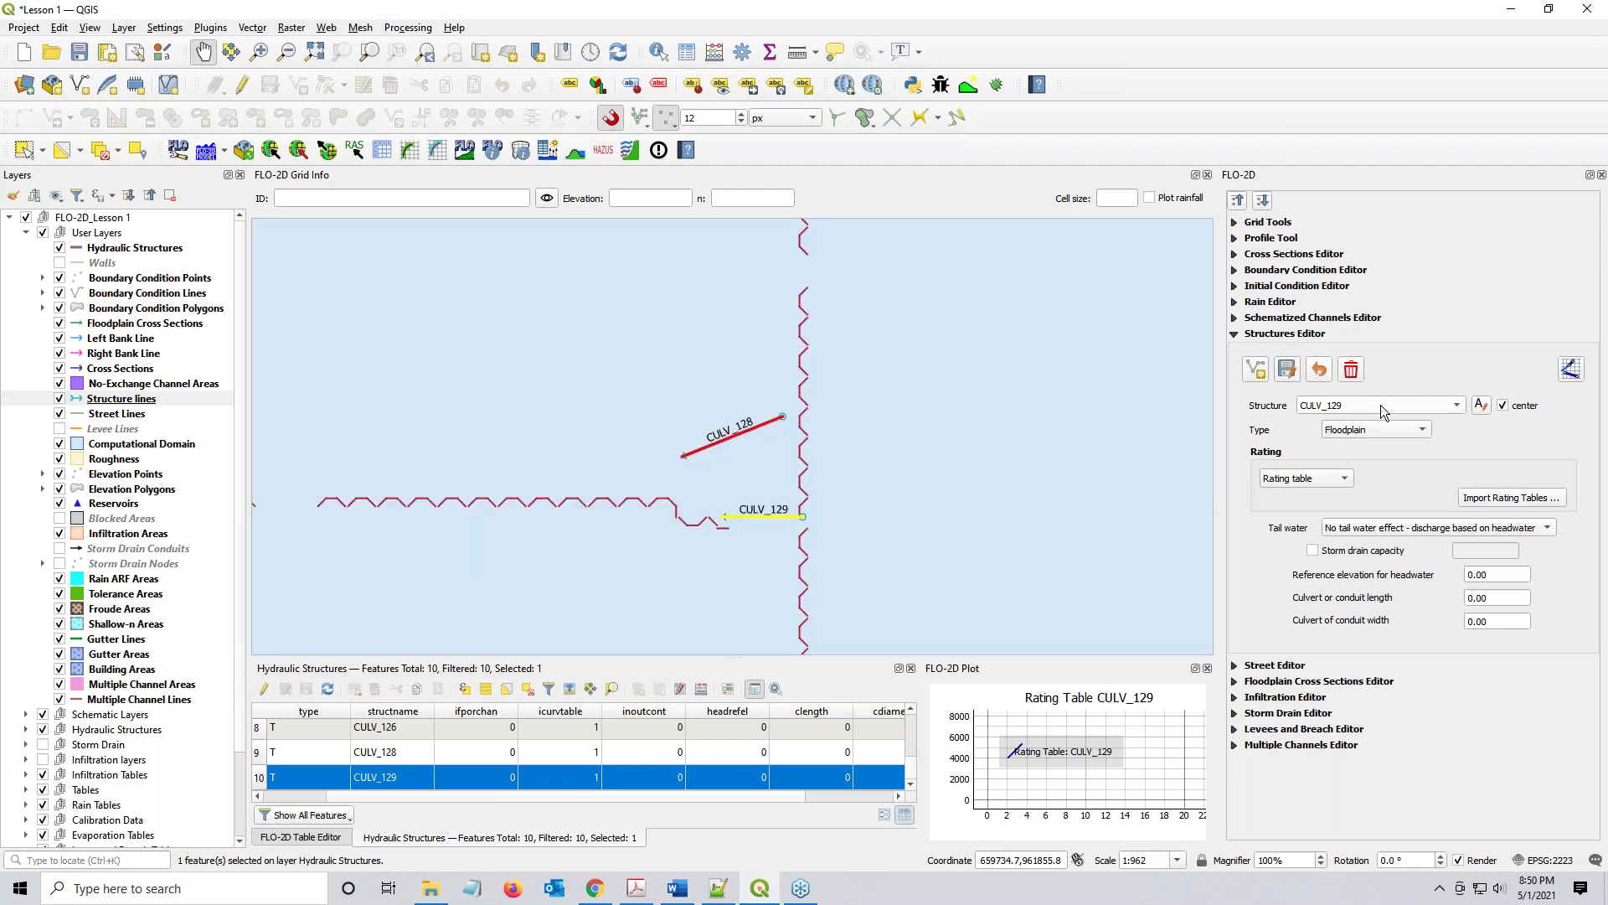
{"action": "scroll", "coordinate": [1380, 404], "scroll_direction": "up", "scroll_amount": 1}
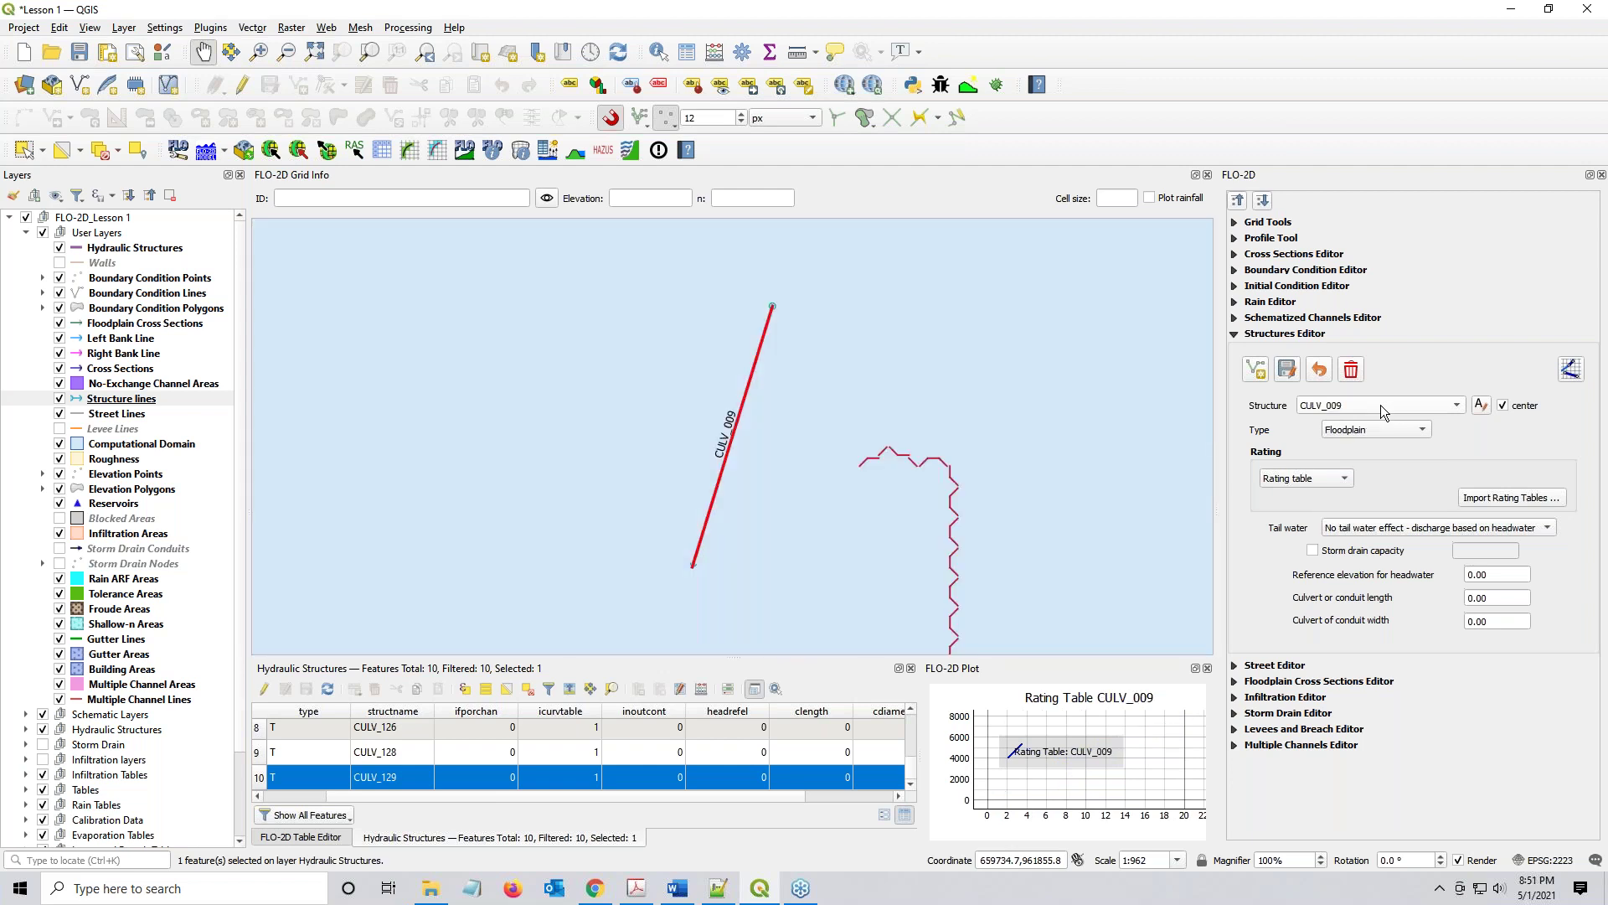
{"action": "scroll", "coordinate": [1380, 405], "scroll_direction": "down", "scroll_amount": 1}
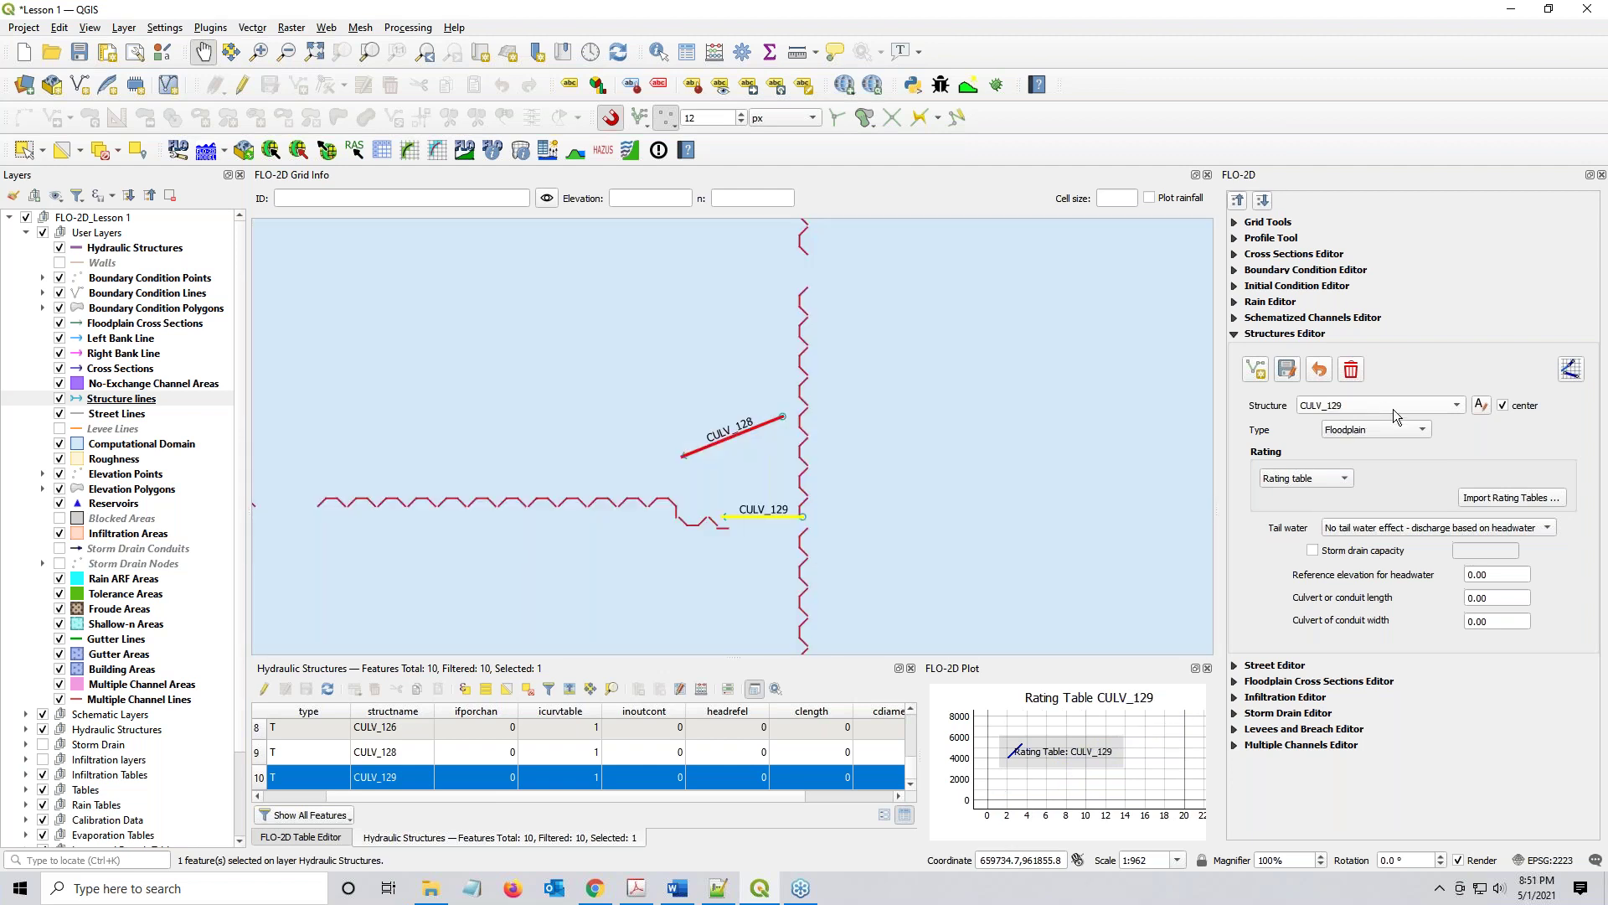
{"action": "left_click", "coordinate": [1481, 406]}
{"action": "type", "text": "CULV_1"}
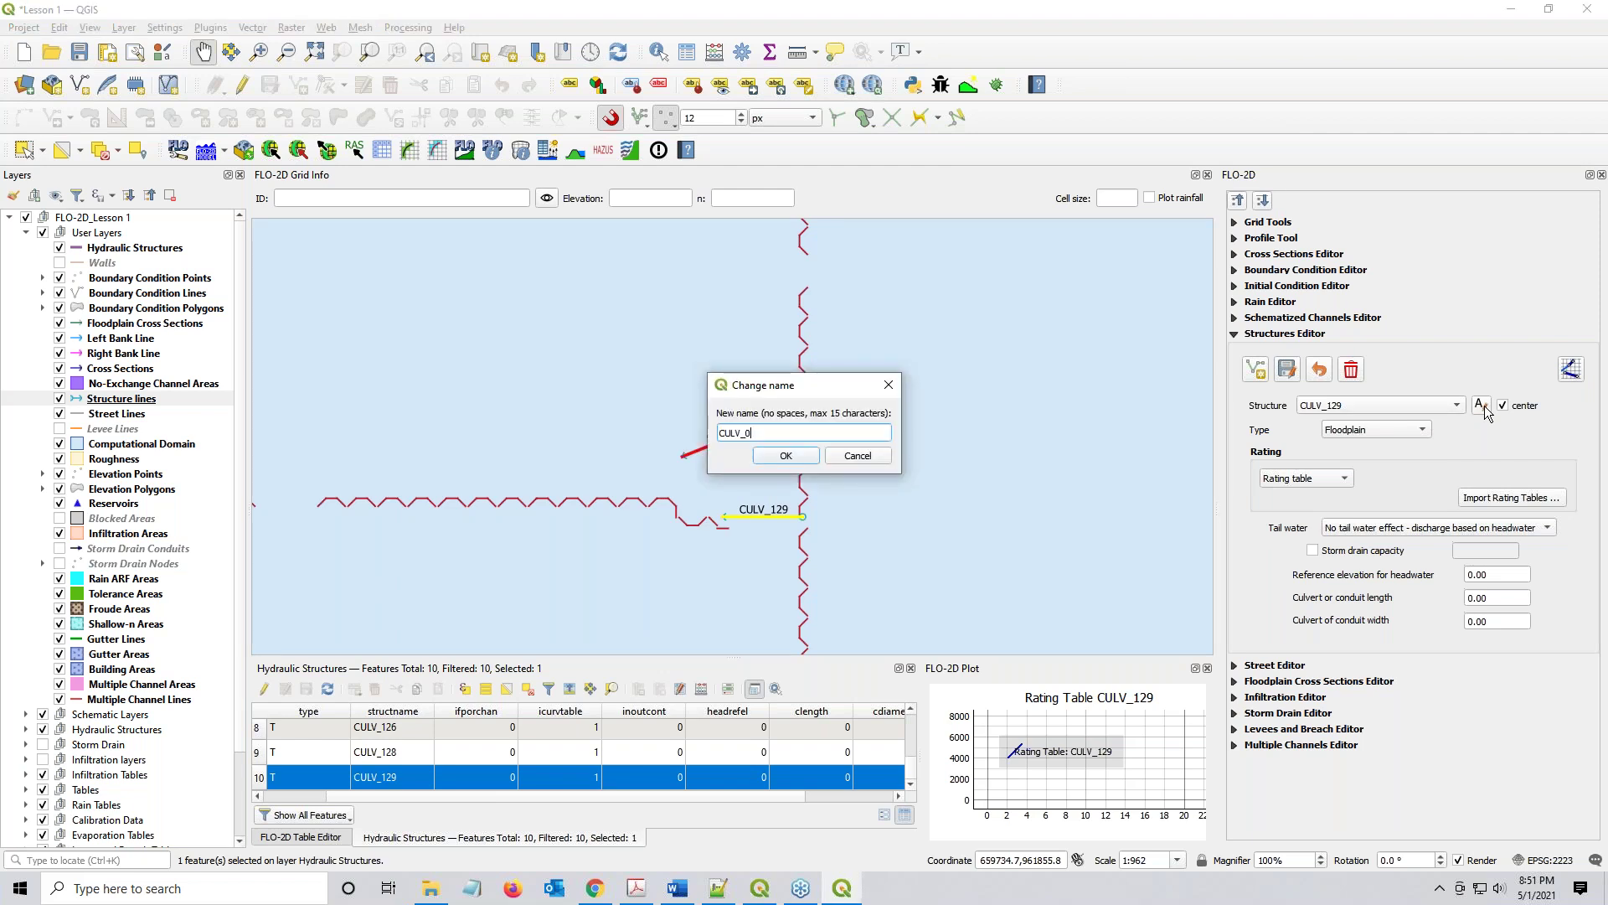
{"action": "type", "text": "28"}
{"action": "key", "text": "Return"}
Rename Structure_4 to CULV_129
{"action": "scroll", "coordinate": [1370, 398], "scroll_direction": "up", "scroll_amount": 3}
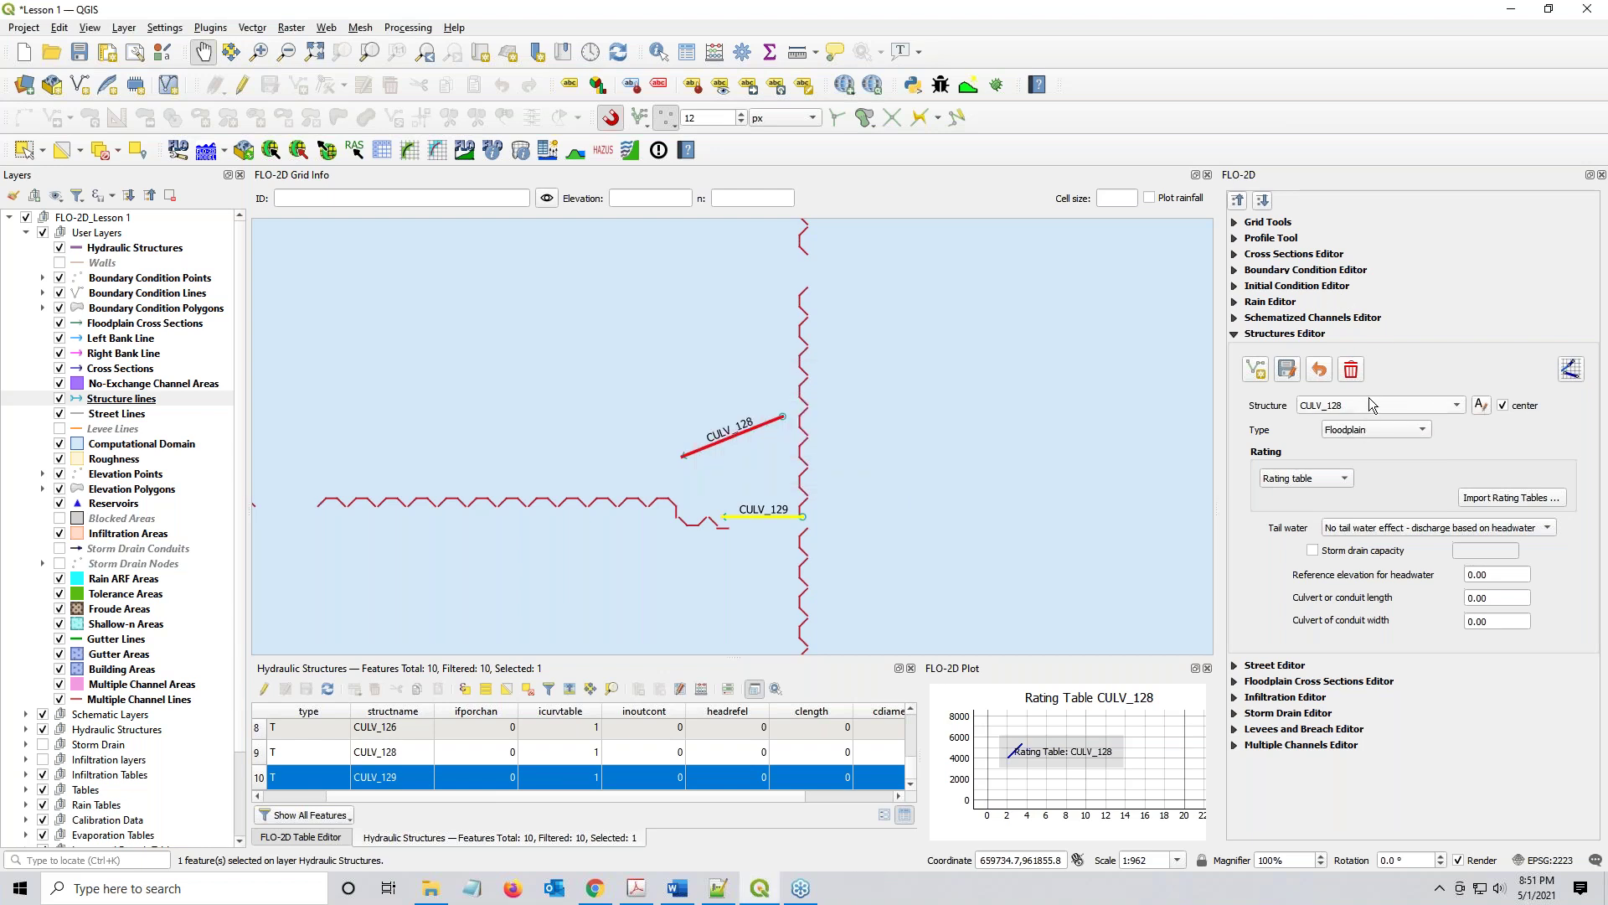
{"action": "scroll", "coordinate": [1369, 400], "scroll_direction": "up", "scroll_amount": 1}
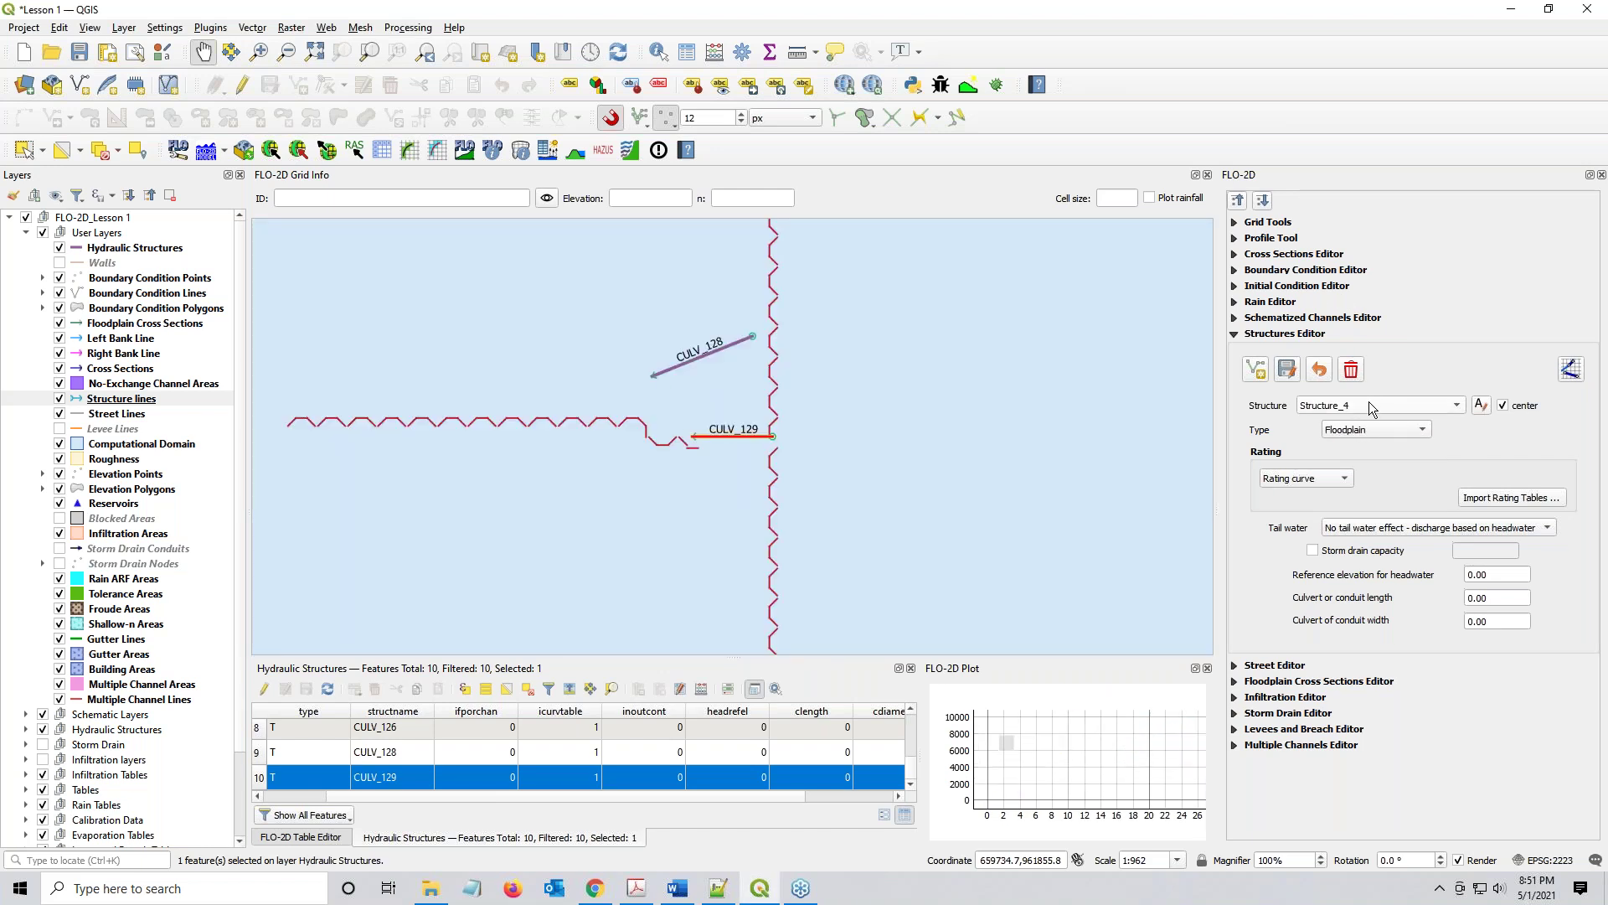
{"action": "left_click", "coordinate": [1481, 404]}
{"action": "type", "text": "CULV_0"}
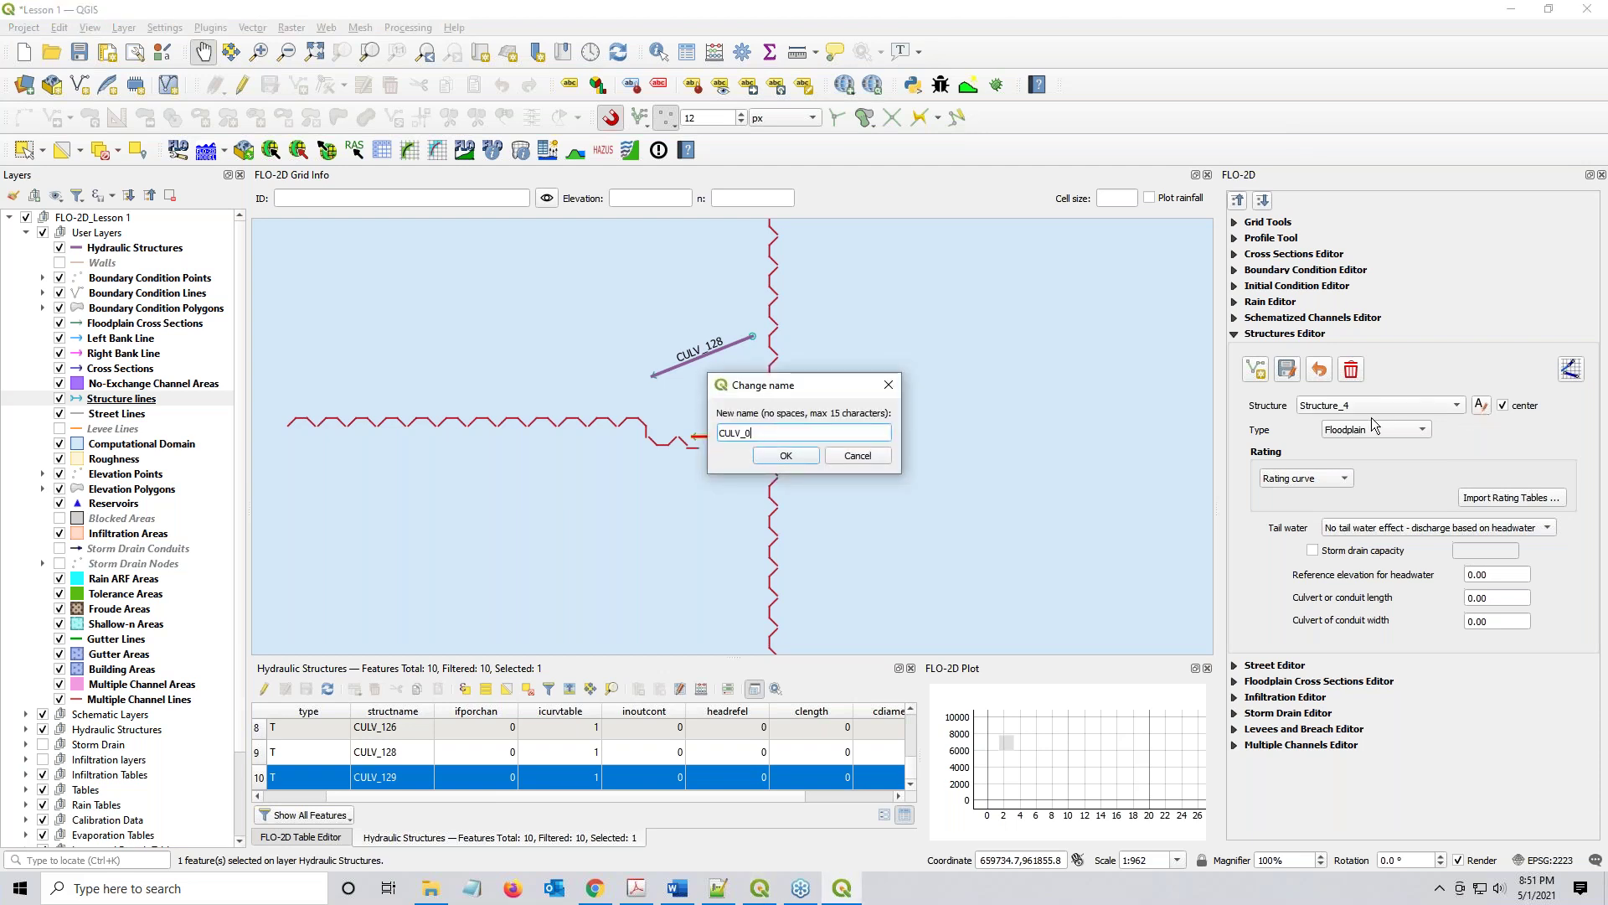
{"action": "type", "text": "129"}
{"action": "key", "text": "Return"}
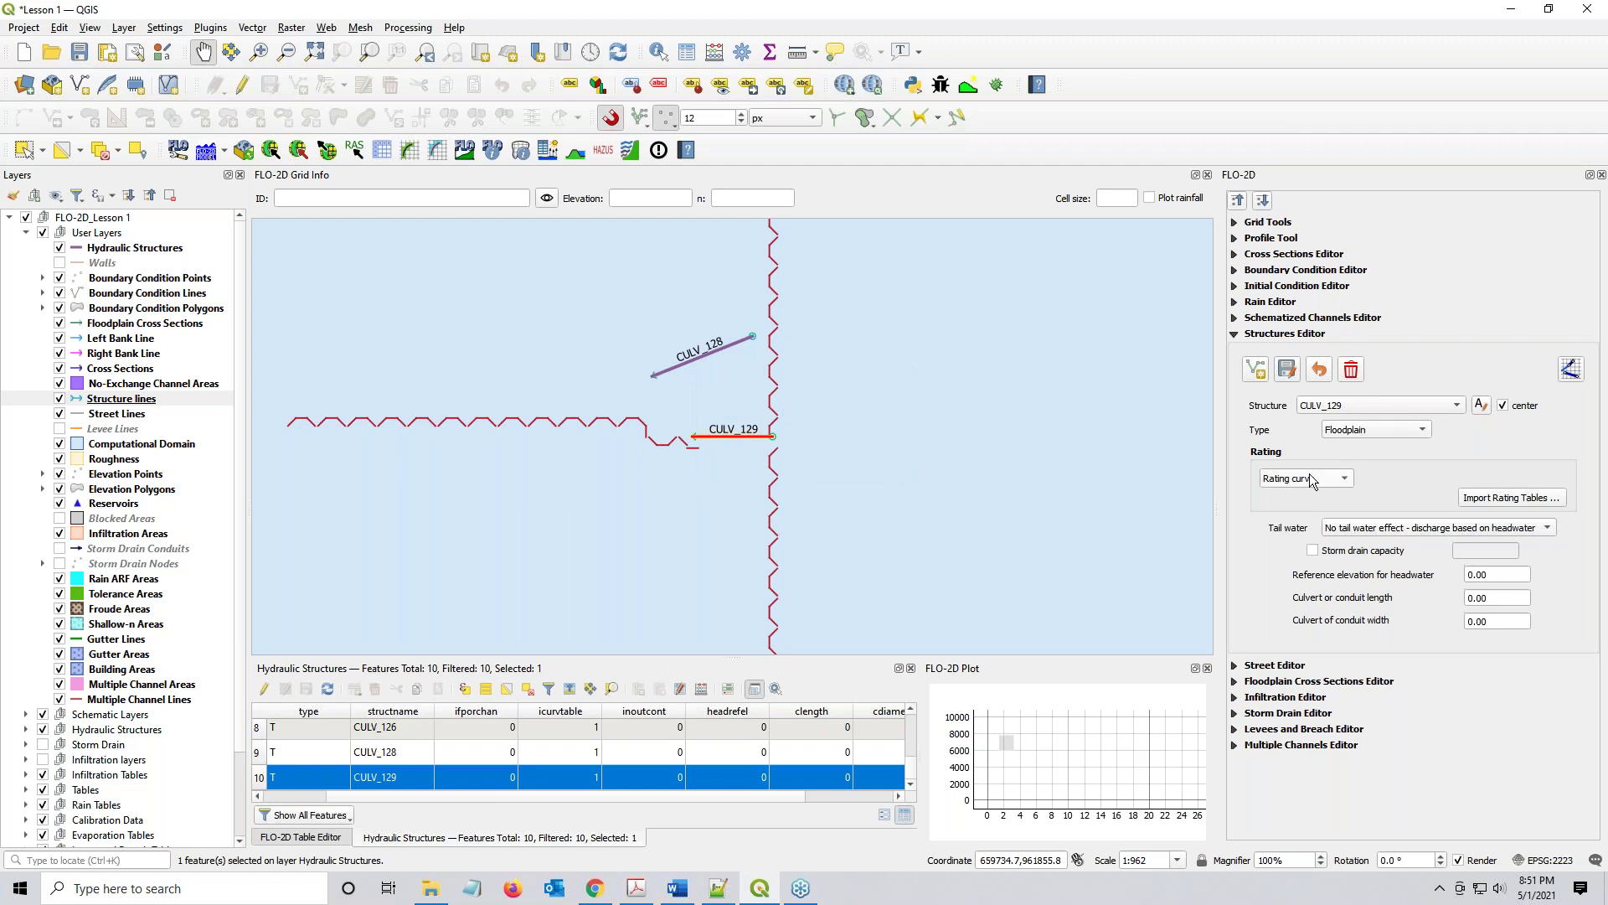
{"action": "scroll", "coordinate": [1309, 477], "scroll_direction": "down", "scroll_amount": 1}
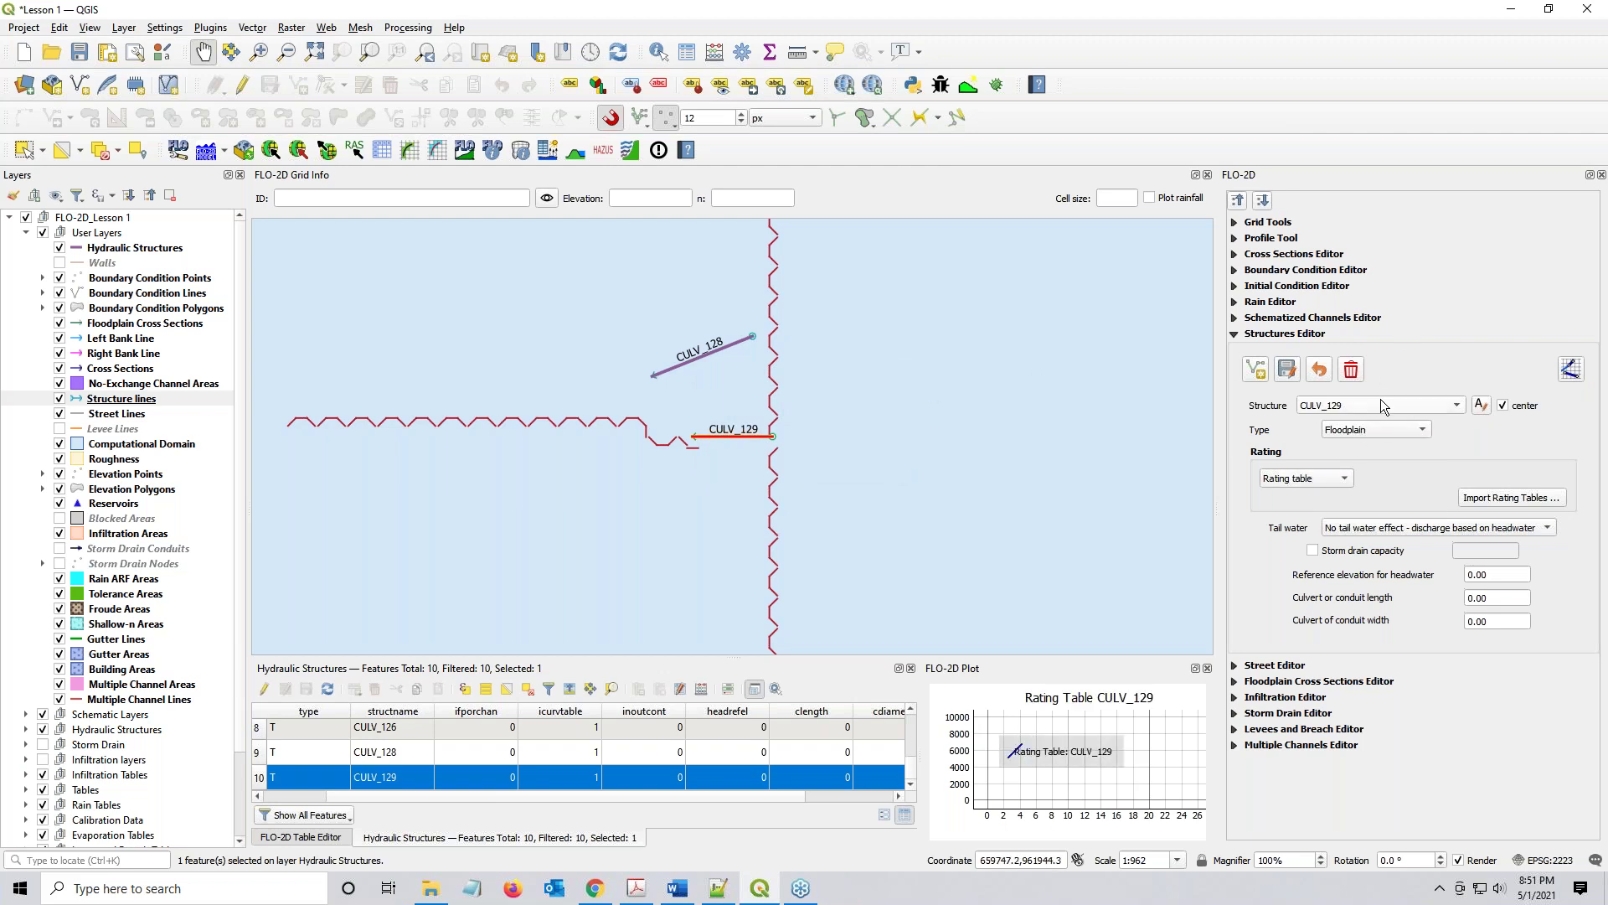
Rename Structure_6 to CULV_069
{"action": "scroll", "coordinate": [1381, 404], "scroll_direction": "up", "scroll_amount": 1}
{"action": "scroll", "coordinate": [1380, 405], "scroll_direction": "down", "scroll_amount": 1}
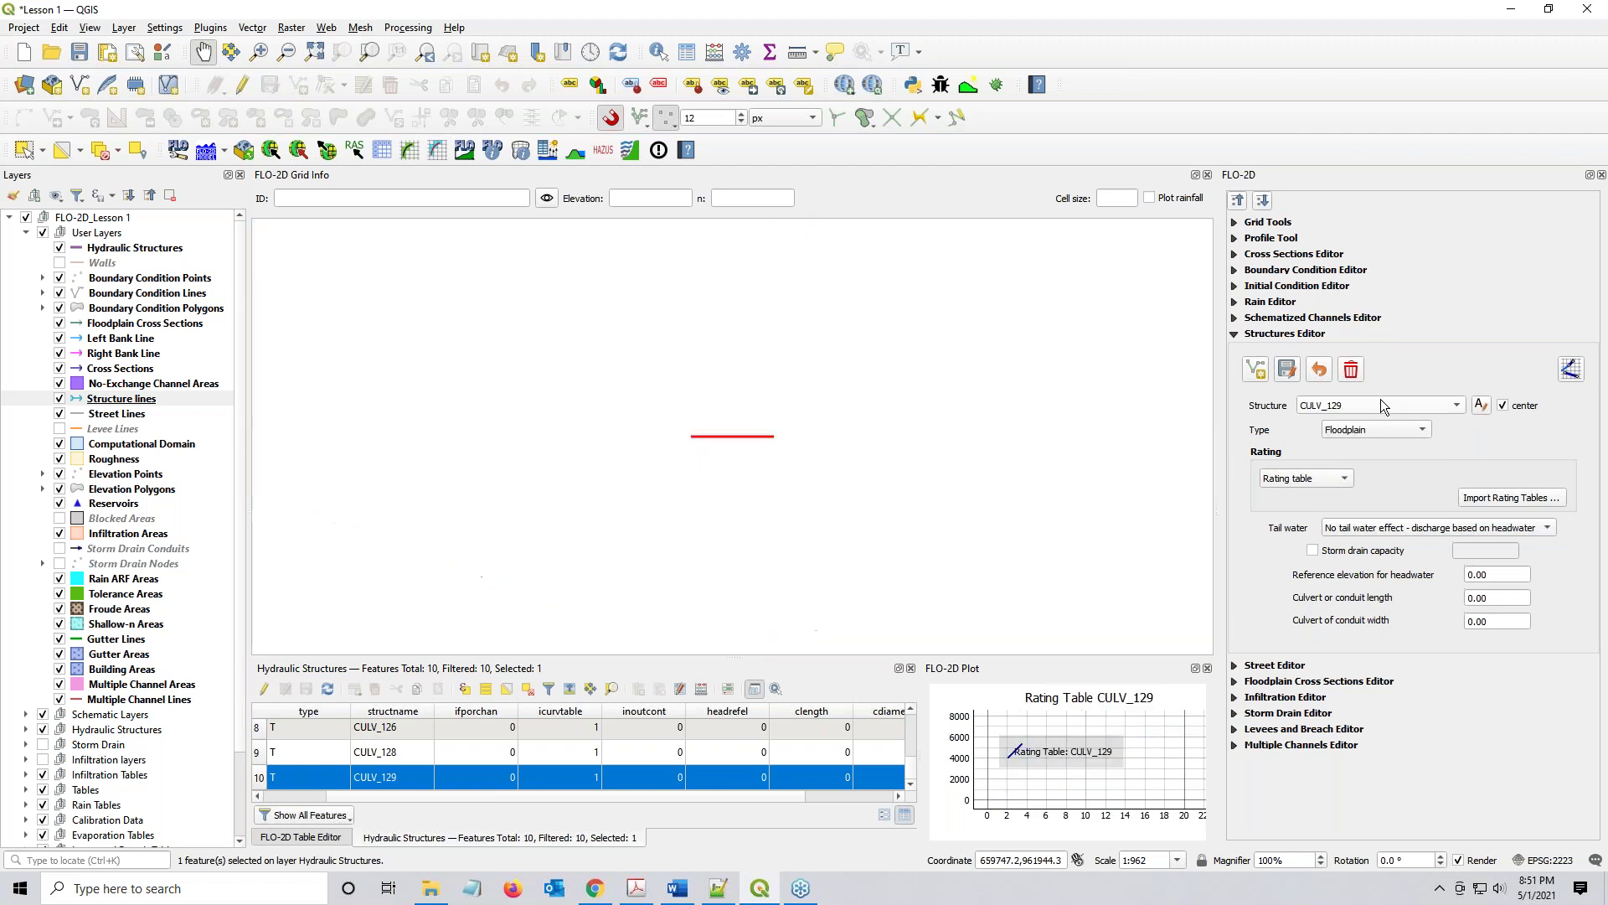
{"action": "scroll", "coordinate": [1380, 405], "scroll_direction": "up", "scroll_amount": 1}
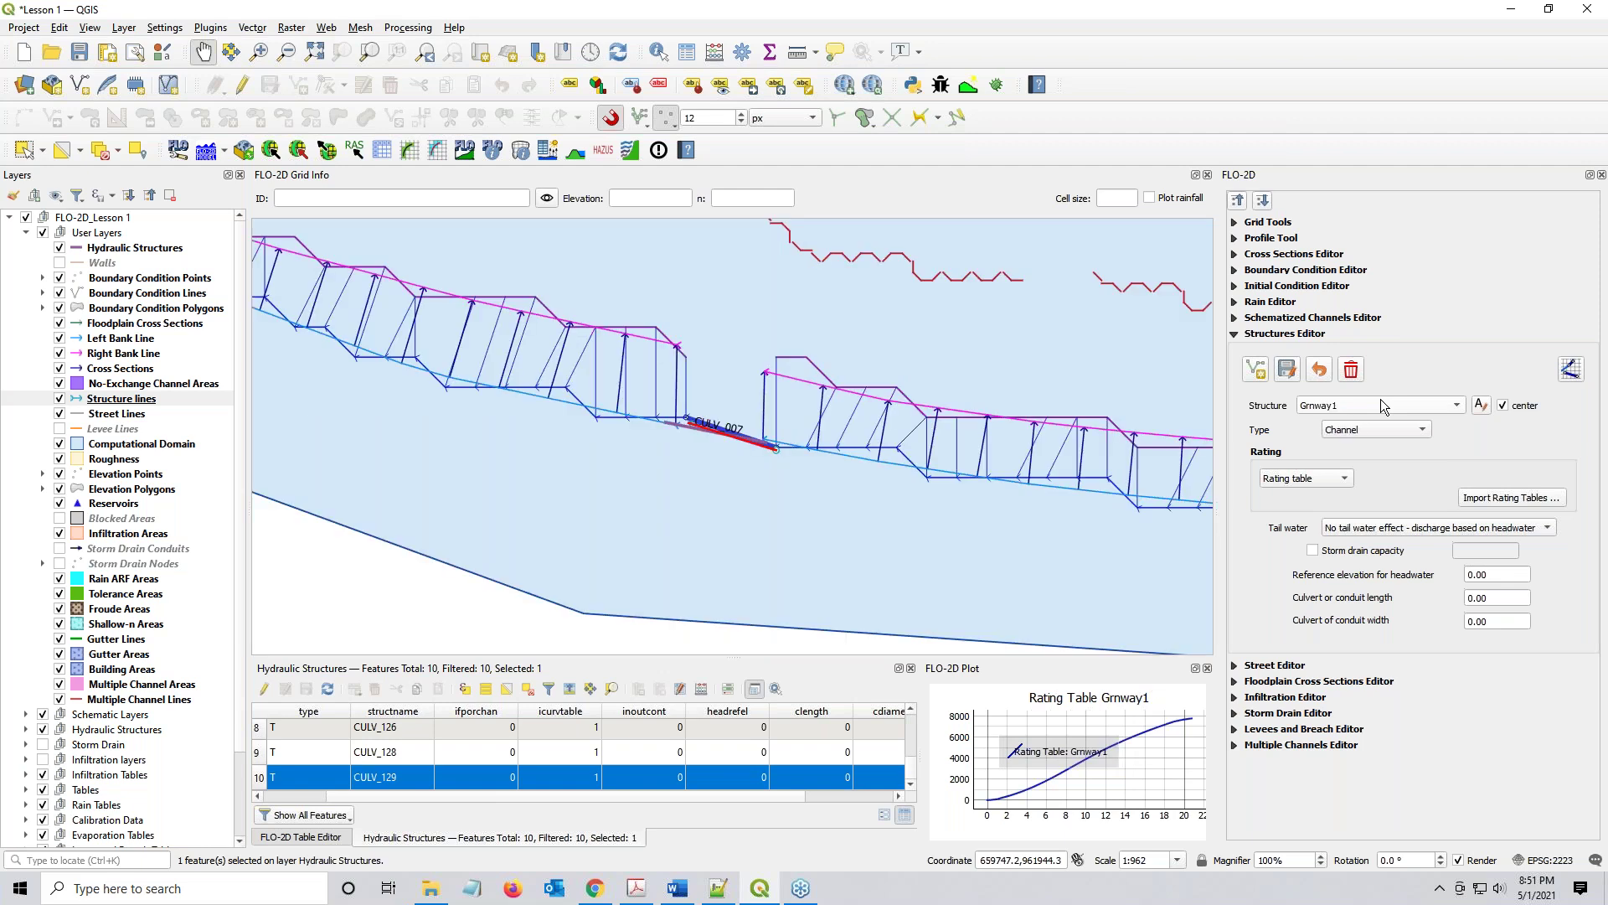
{"action": "scroll", "coordinate": [1381, 404], "scroll_direction": "up", "scroll_amount": 2}
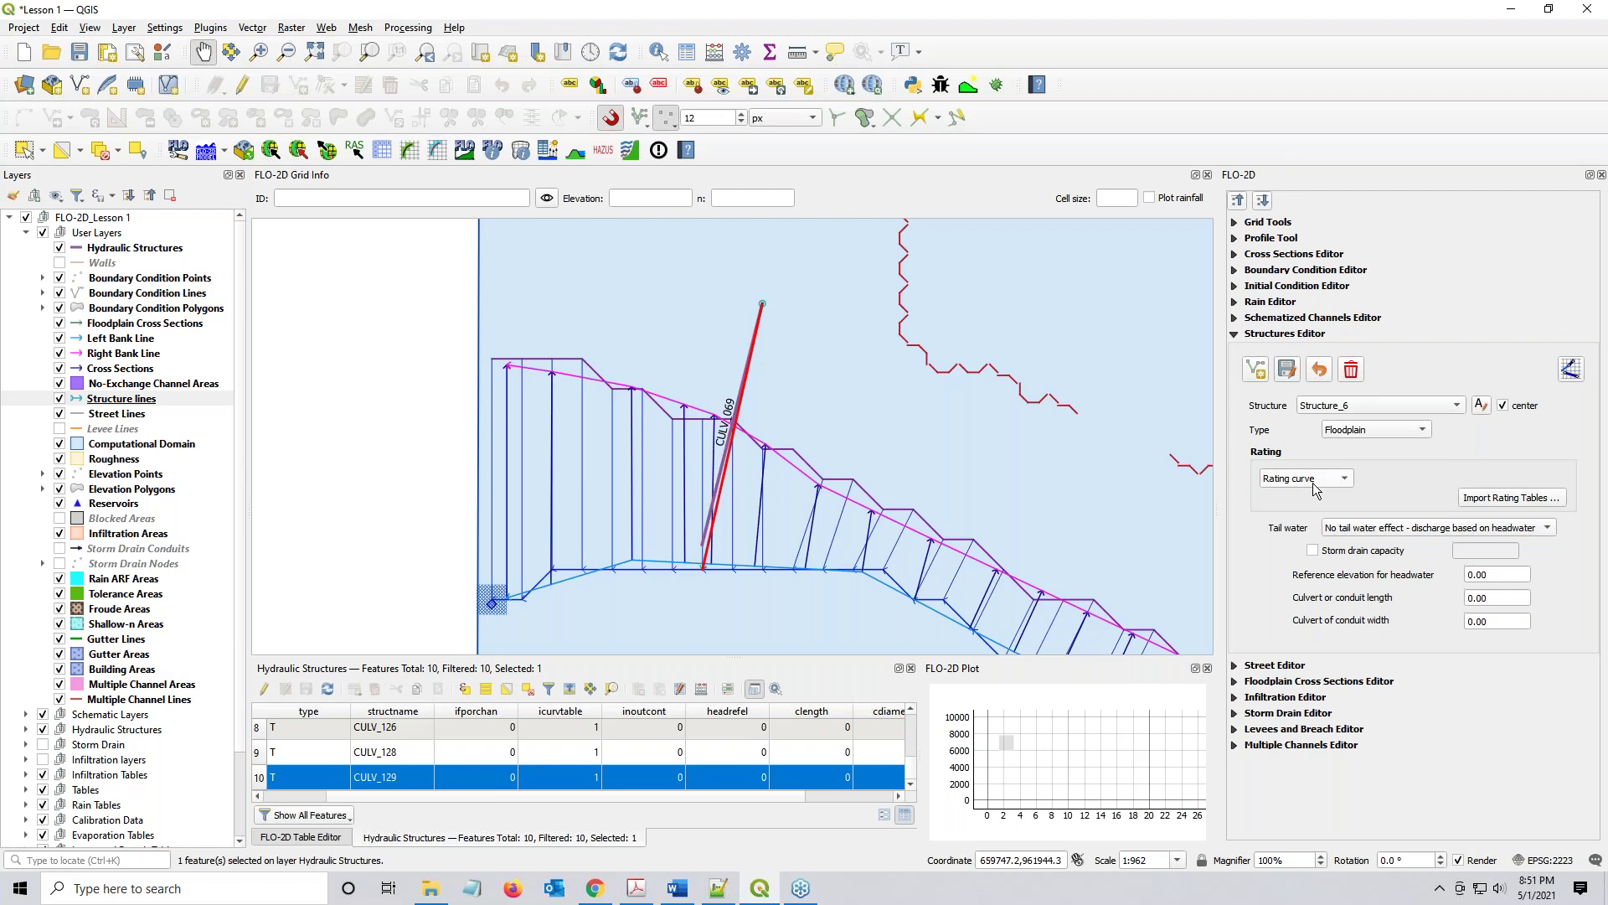
{"action": "left_click", "coordinate": [1481, 404]}
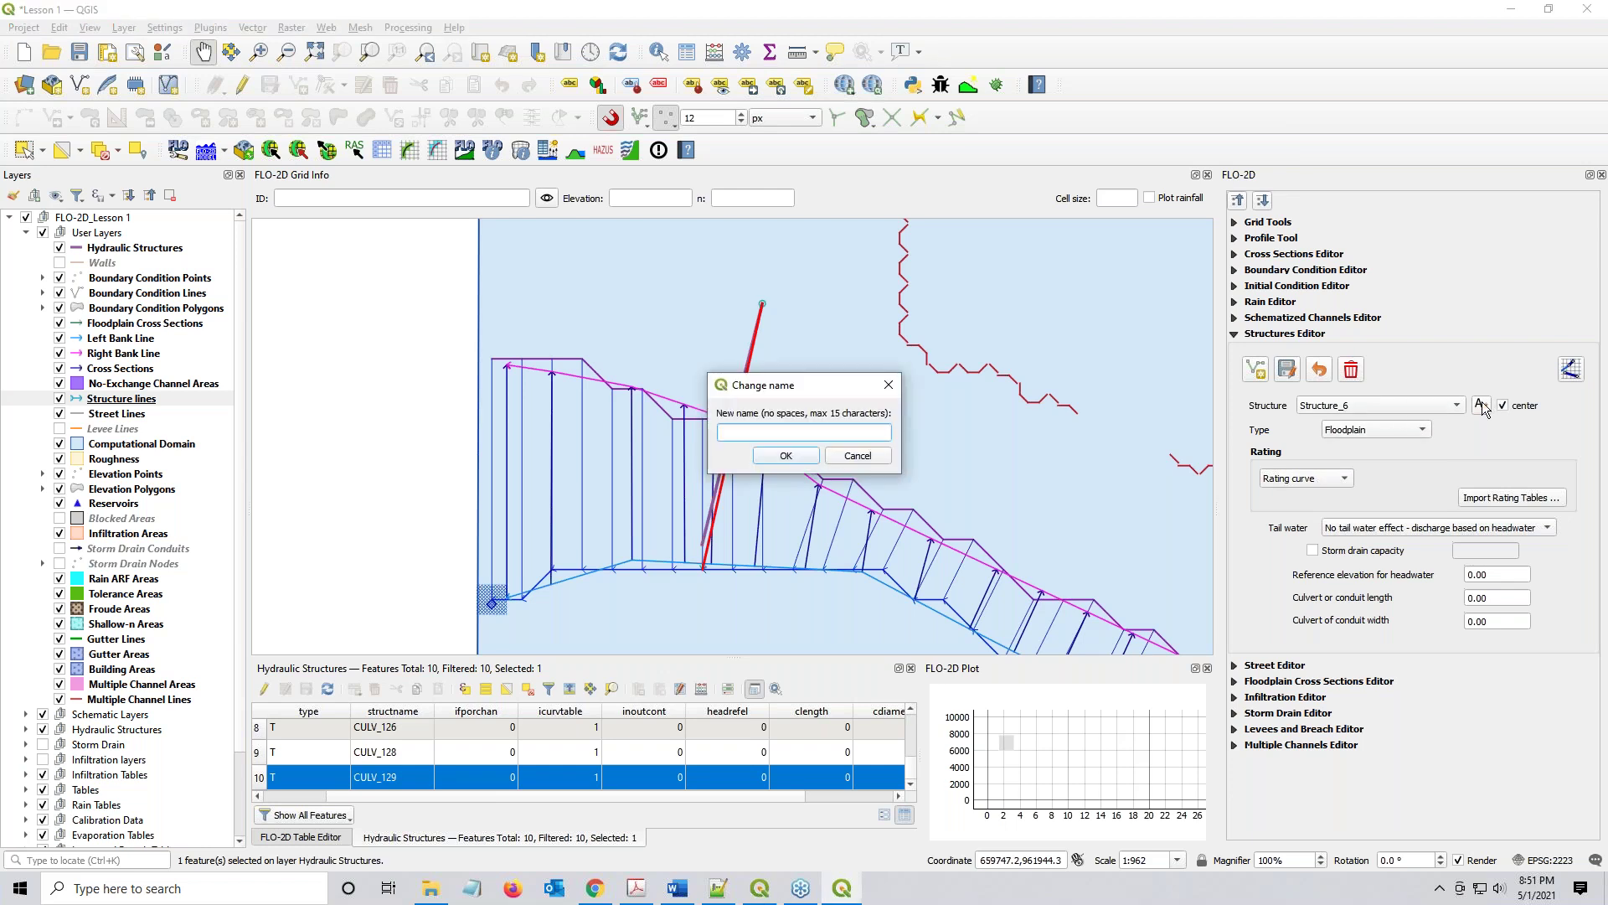
{"action": "type", "text": "CULV_069"}
{"action": "key", "text": "Return"}
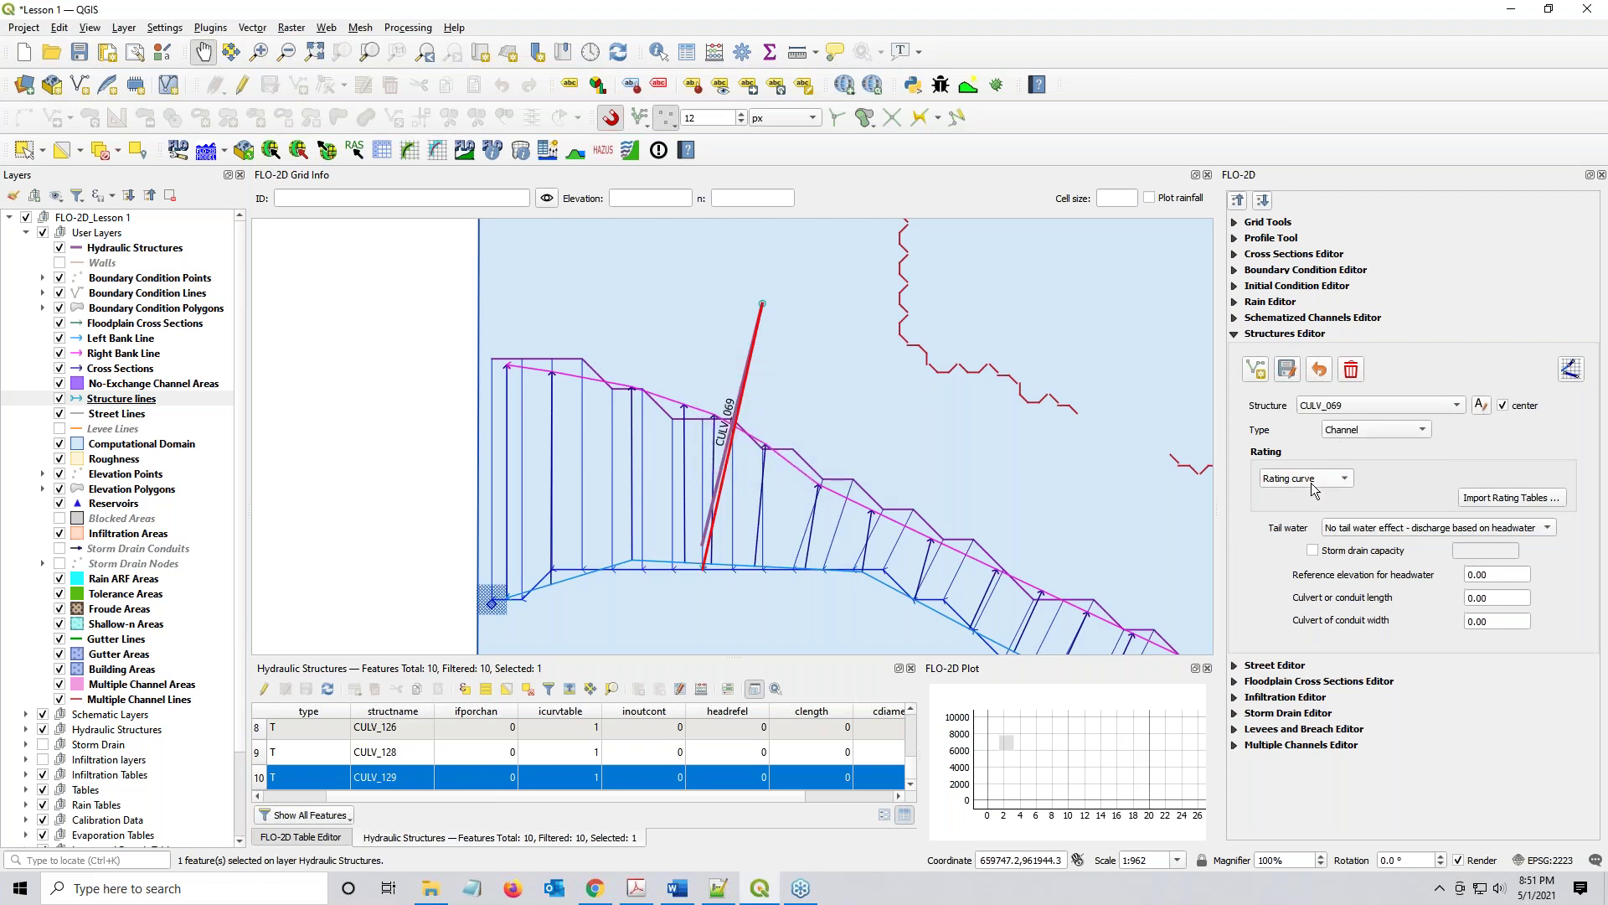
{"action": "scroll", "coordinate": [1353, 425], "scroll_direction": "down", "scroll_amount": 1}
{"action": "scroll", "coordinate": [1302, 484], "scroll_direction": "down", "scroll_amount": 1}
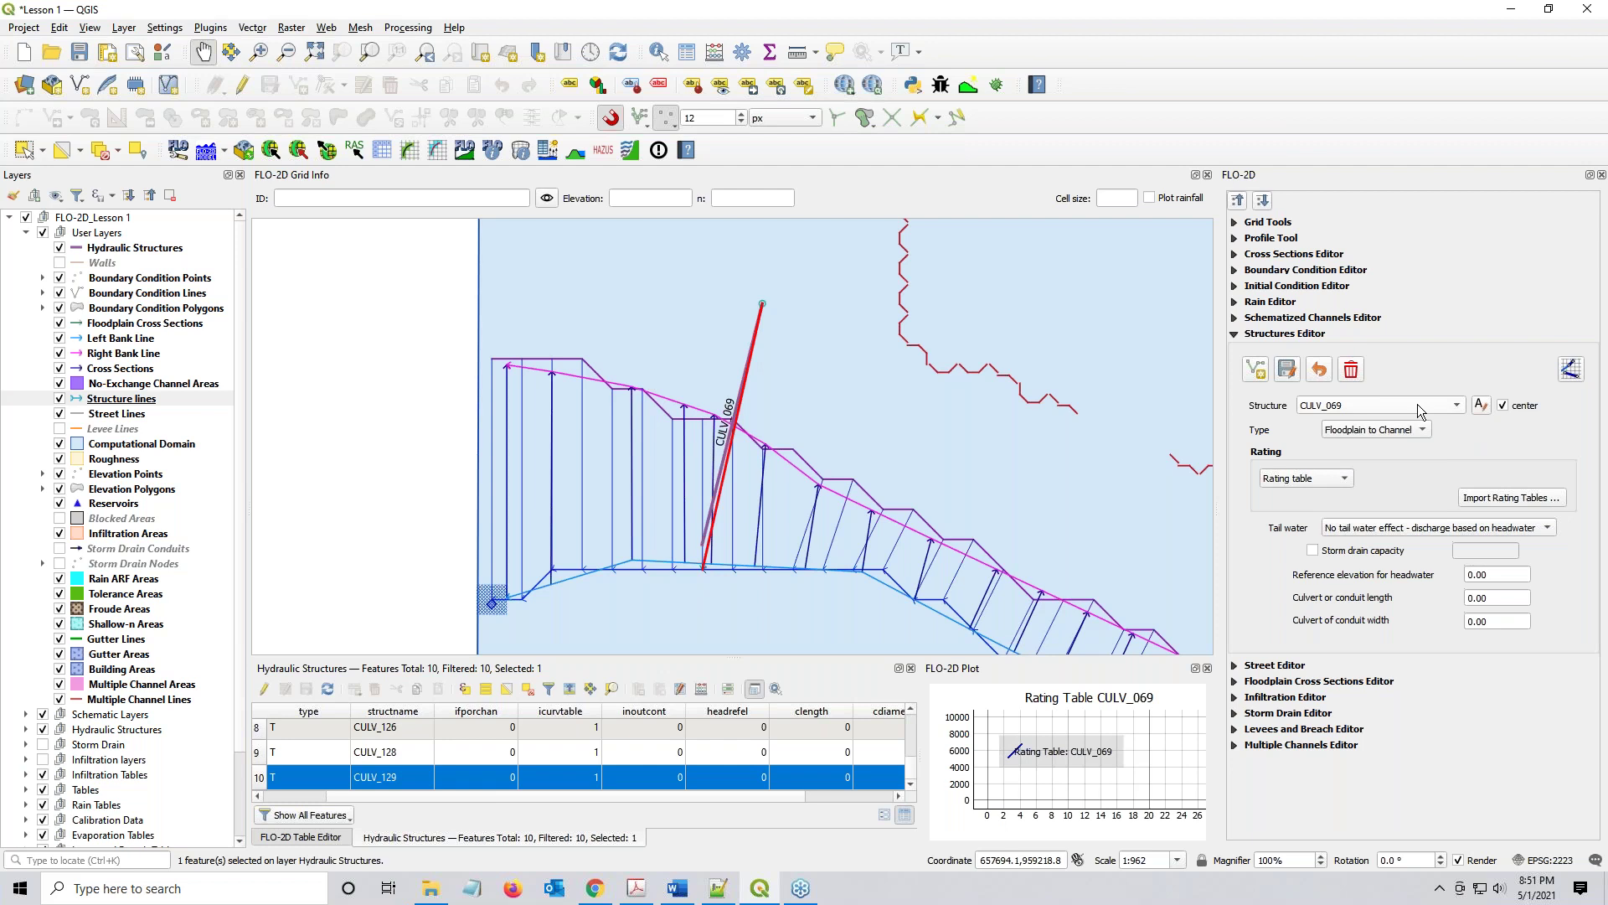
{"action": "scroll", "coordinate": [1417, 404], "scroll_direction": "down", "scroll_amount": 3}
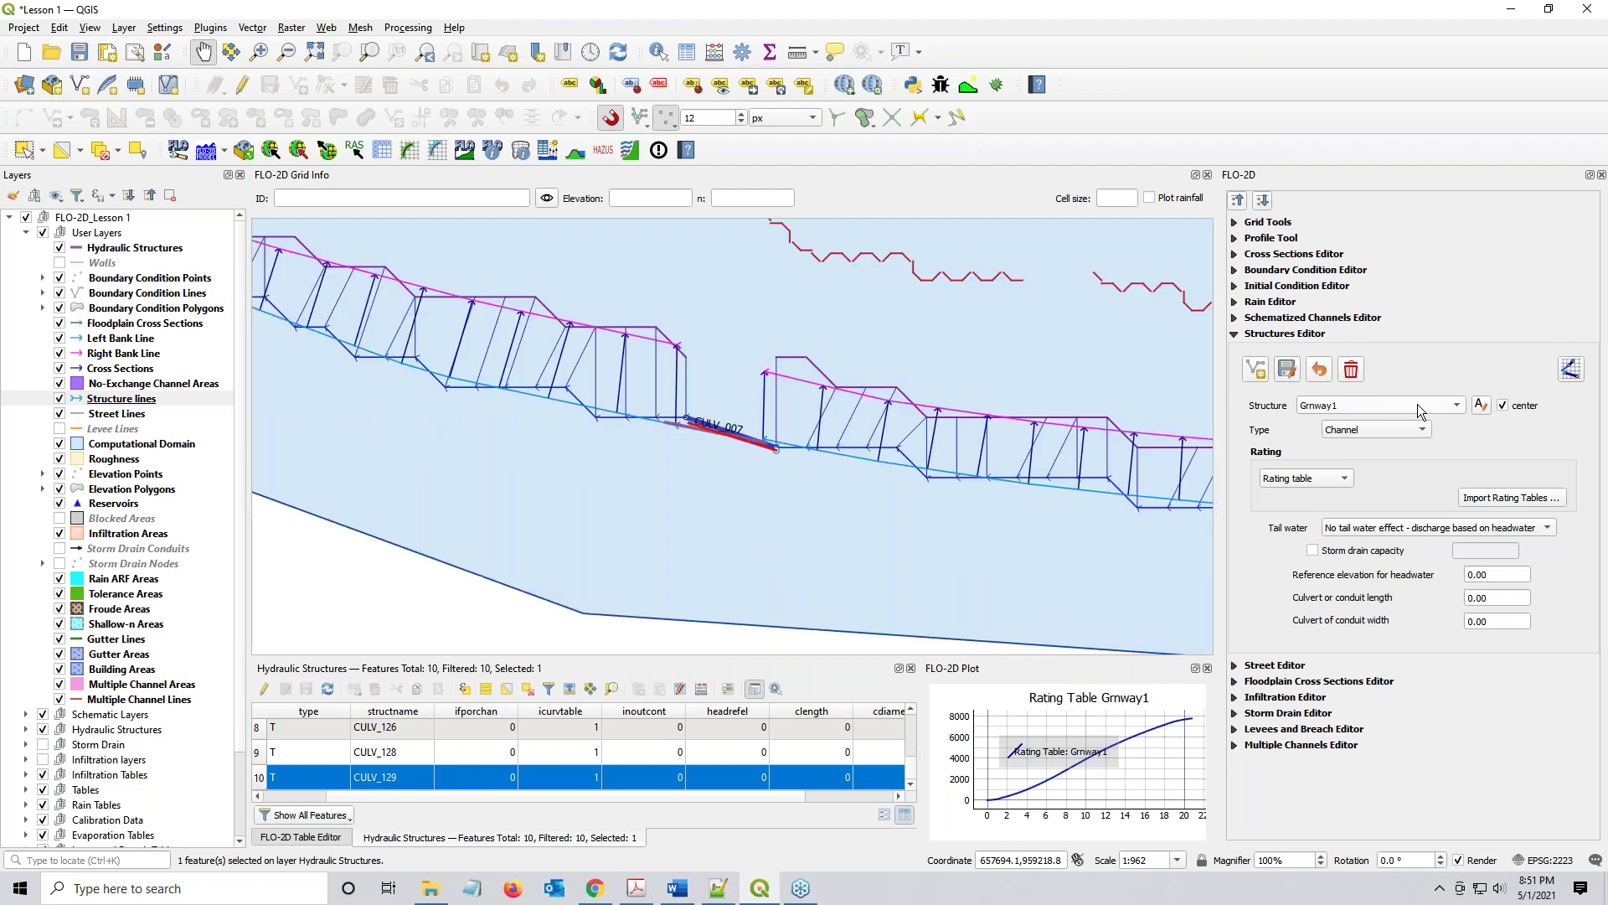
Rename Structure_7 to CULV_070, a Floodplain to Channel structure rated by a rating table
{"action": "scroll", "coordinate": [1417, 404], "scroll_direction": "down", "scroll_amount": 2}
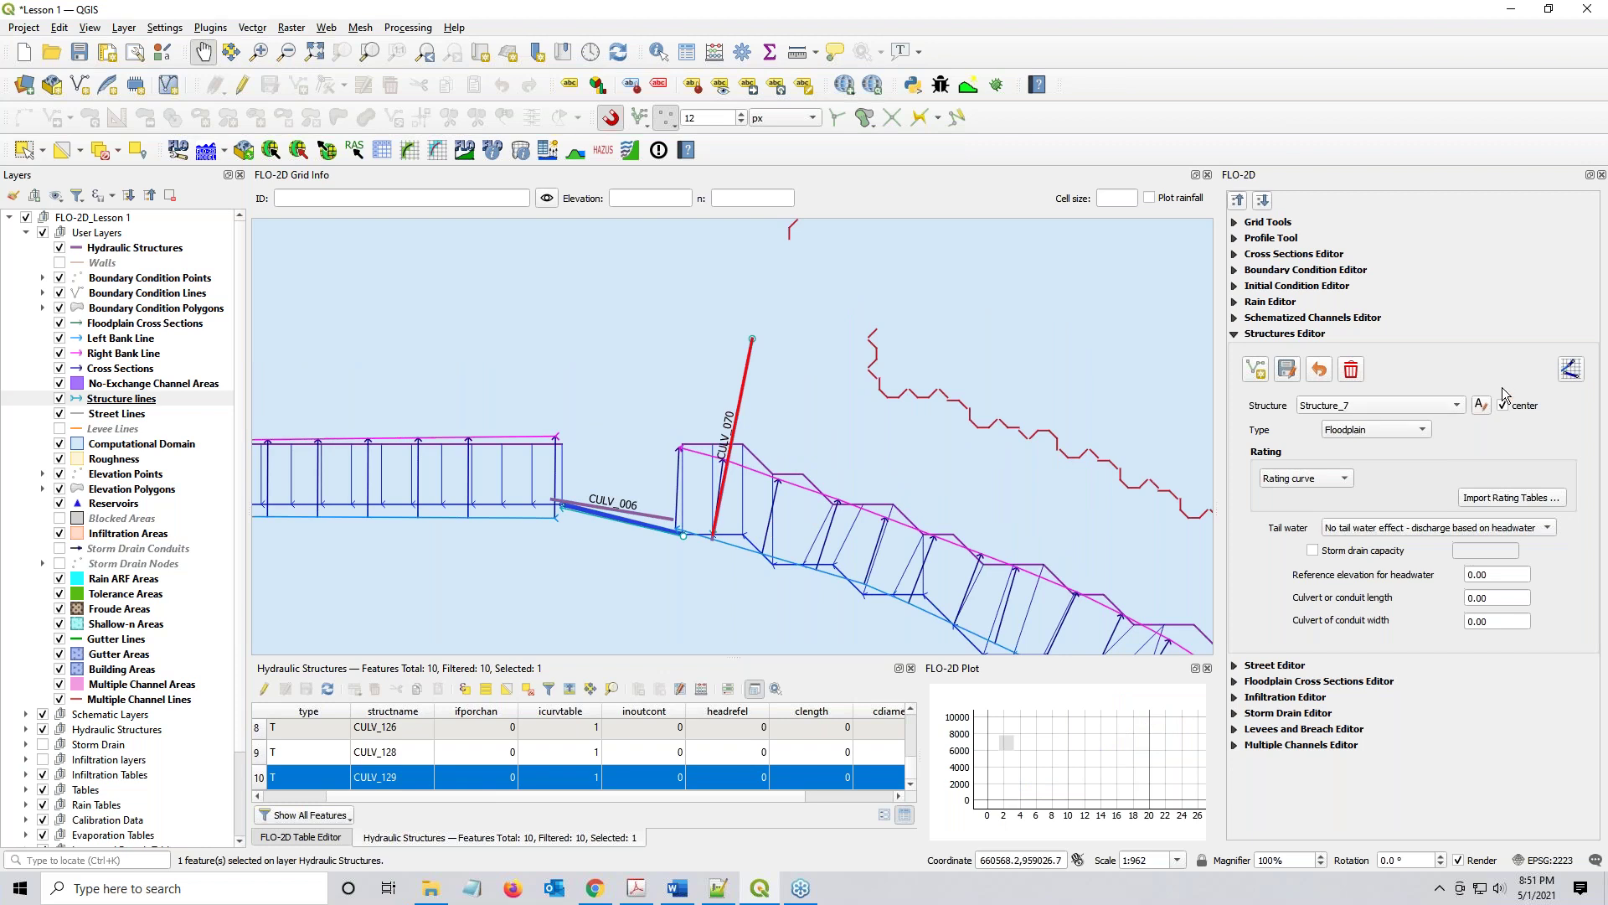
{"action": "left_click", "coordinate": [1480, 406]}
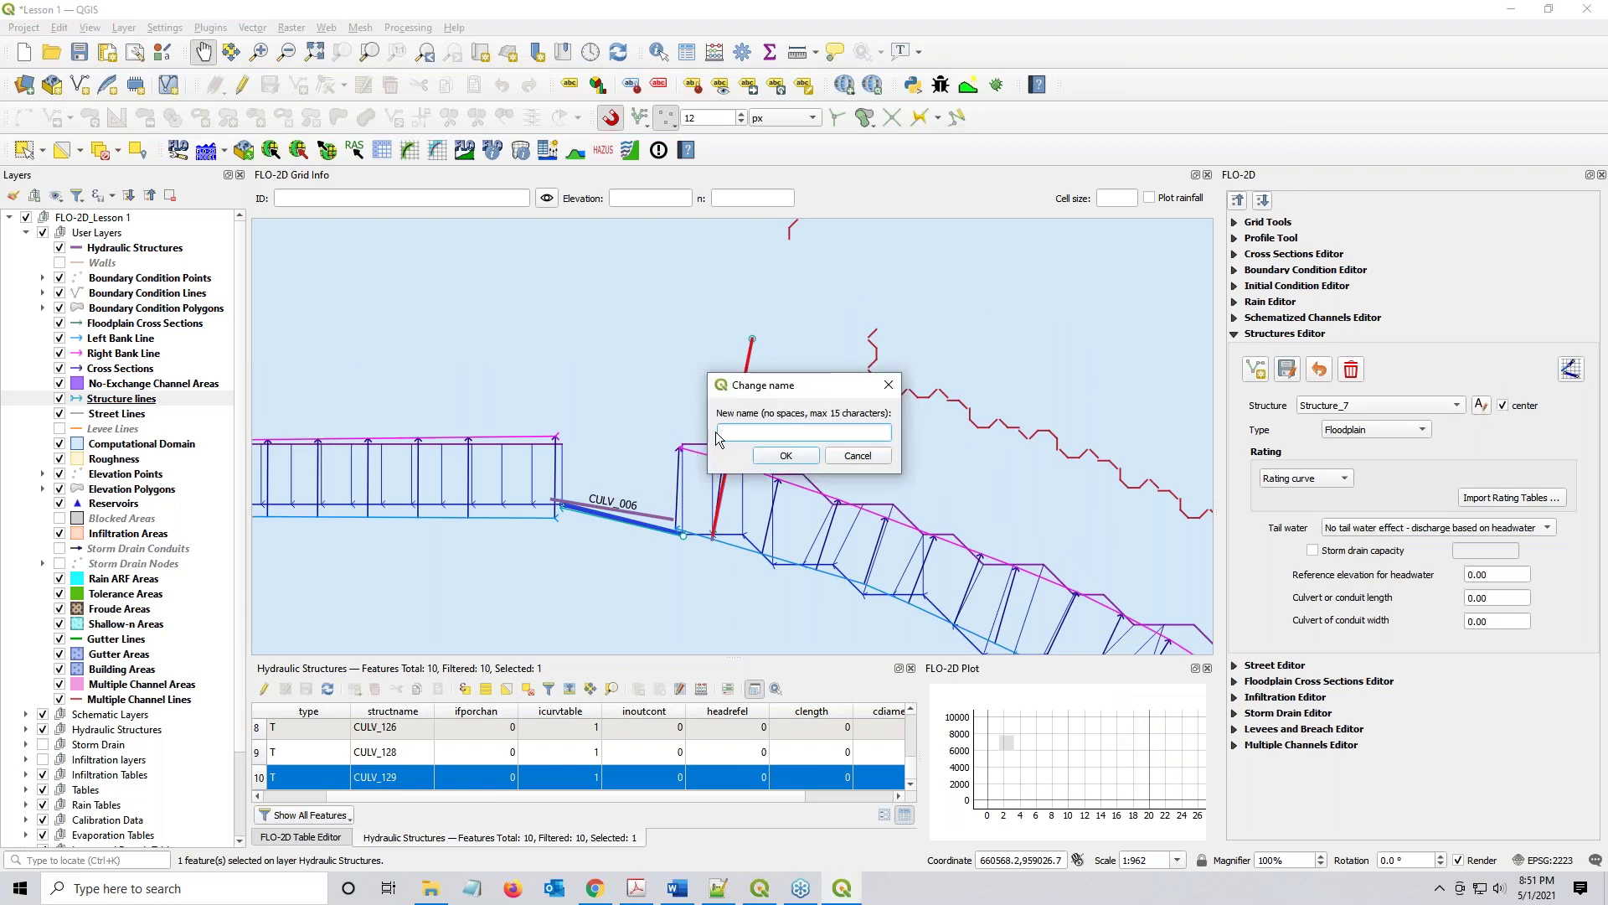
{"action": "type", "text": "CULV_0"}
{"action": "left_click_drag", "start_coordinate": [796, 391], "coordinate": [894, 385]}
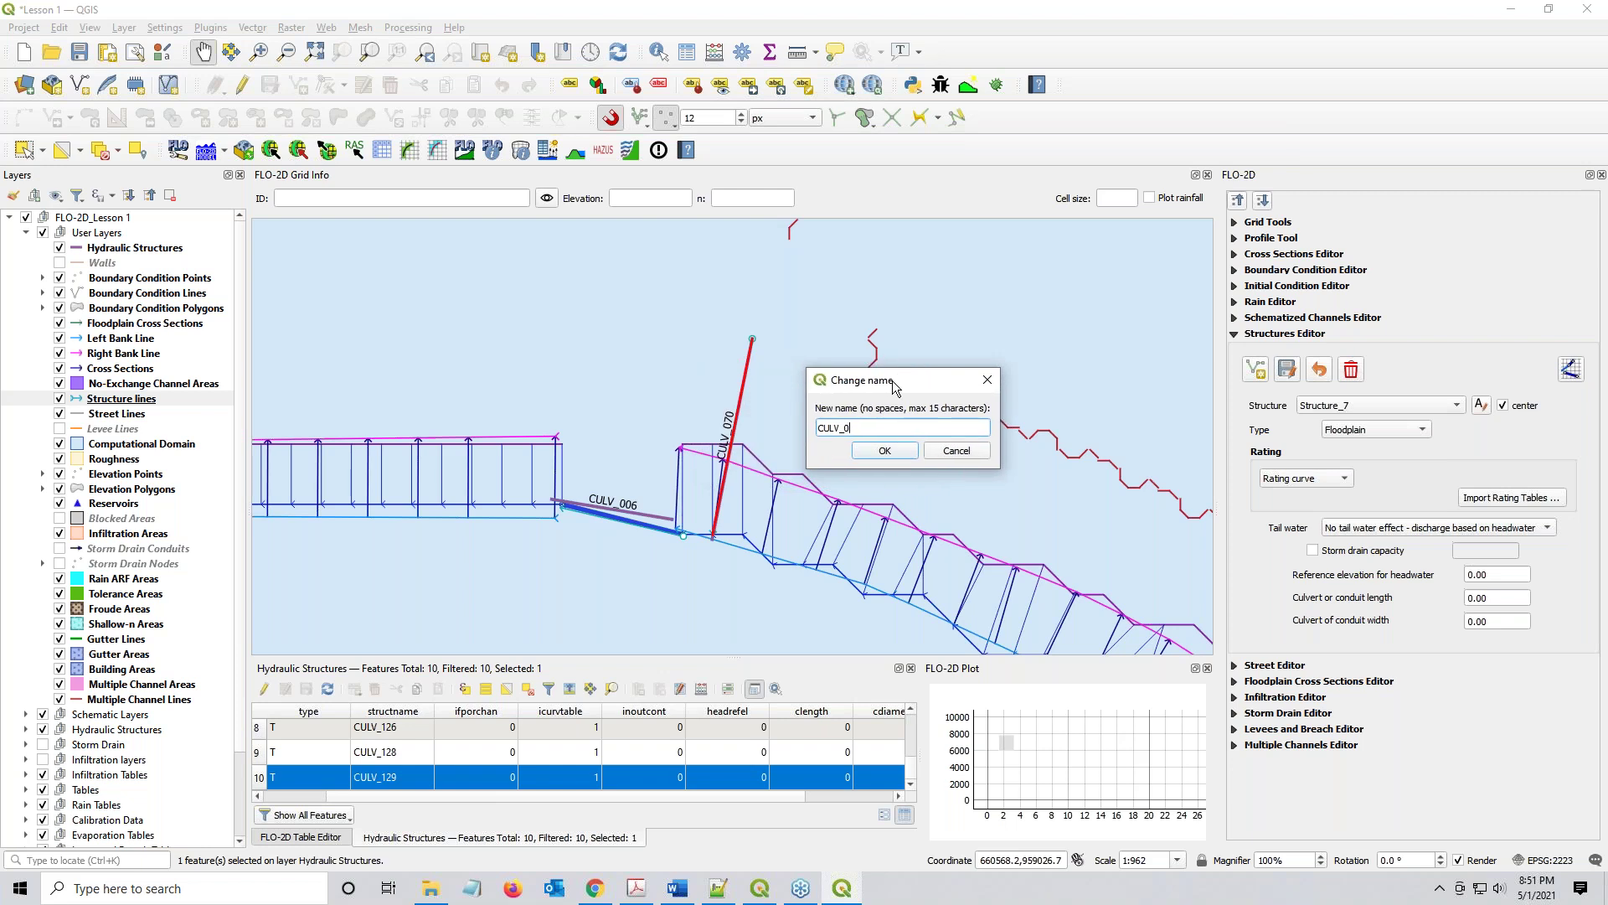
{"action": "type", "text": "70"}
{"action": "key", "text": "Return"}
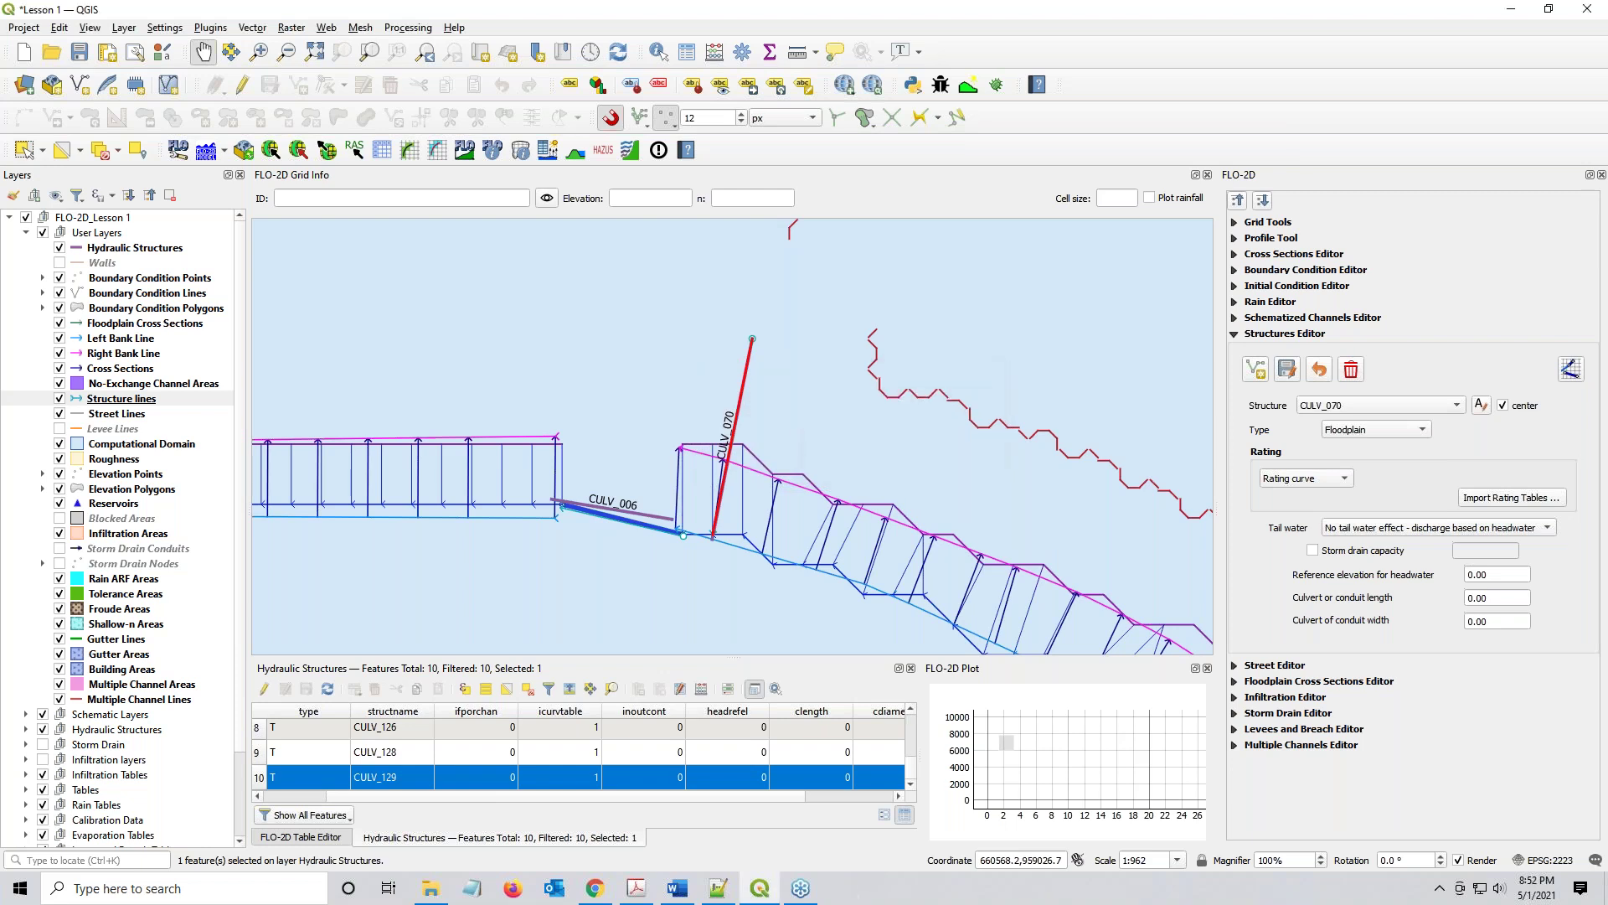
{"action": "left_click", "coordinate": [1355, 430]}
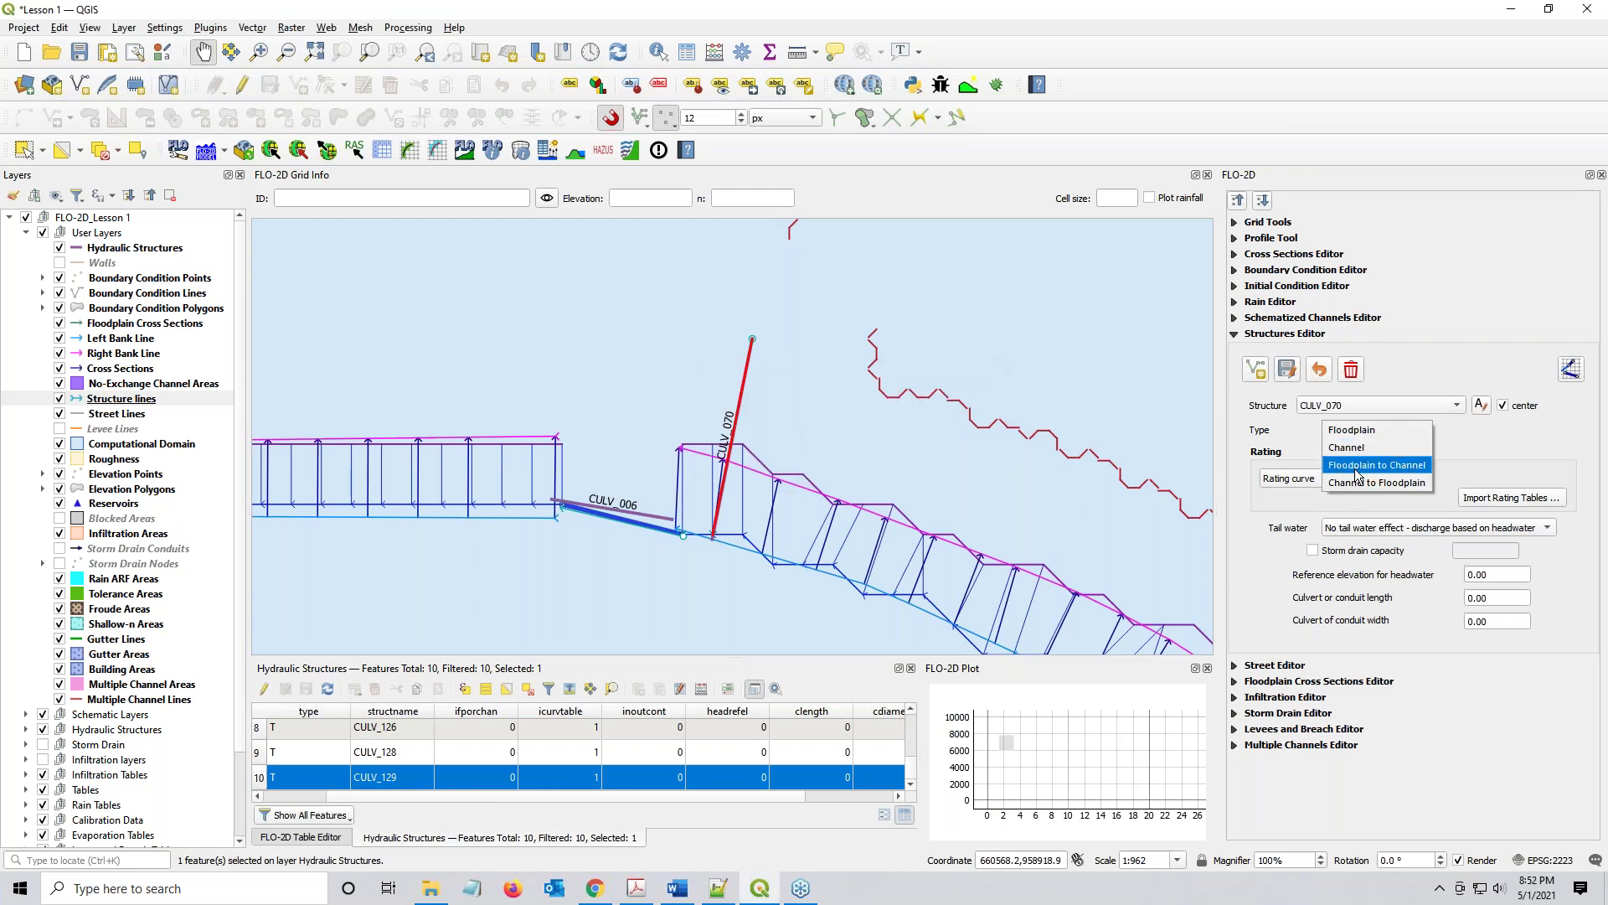
{"action": "left_click", "coordinate": [1357, 459]}
{"action": "left_click", "coordinate": [1330, 478]}
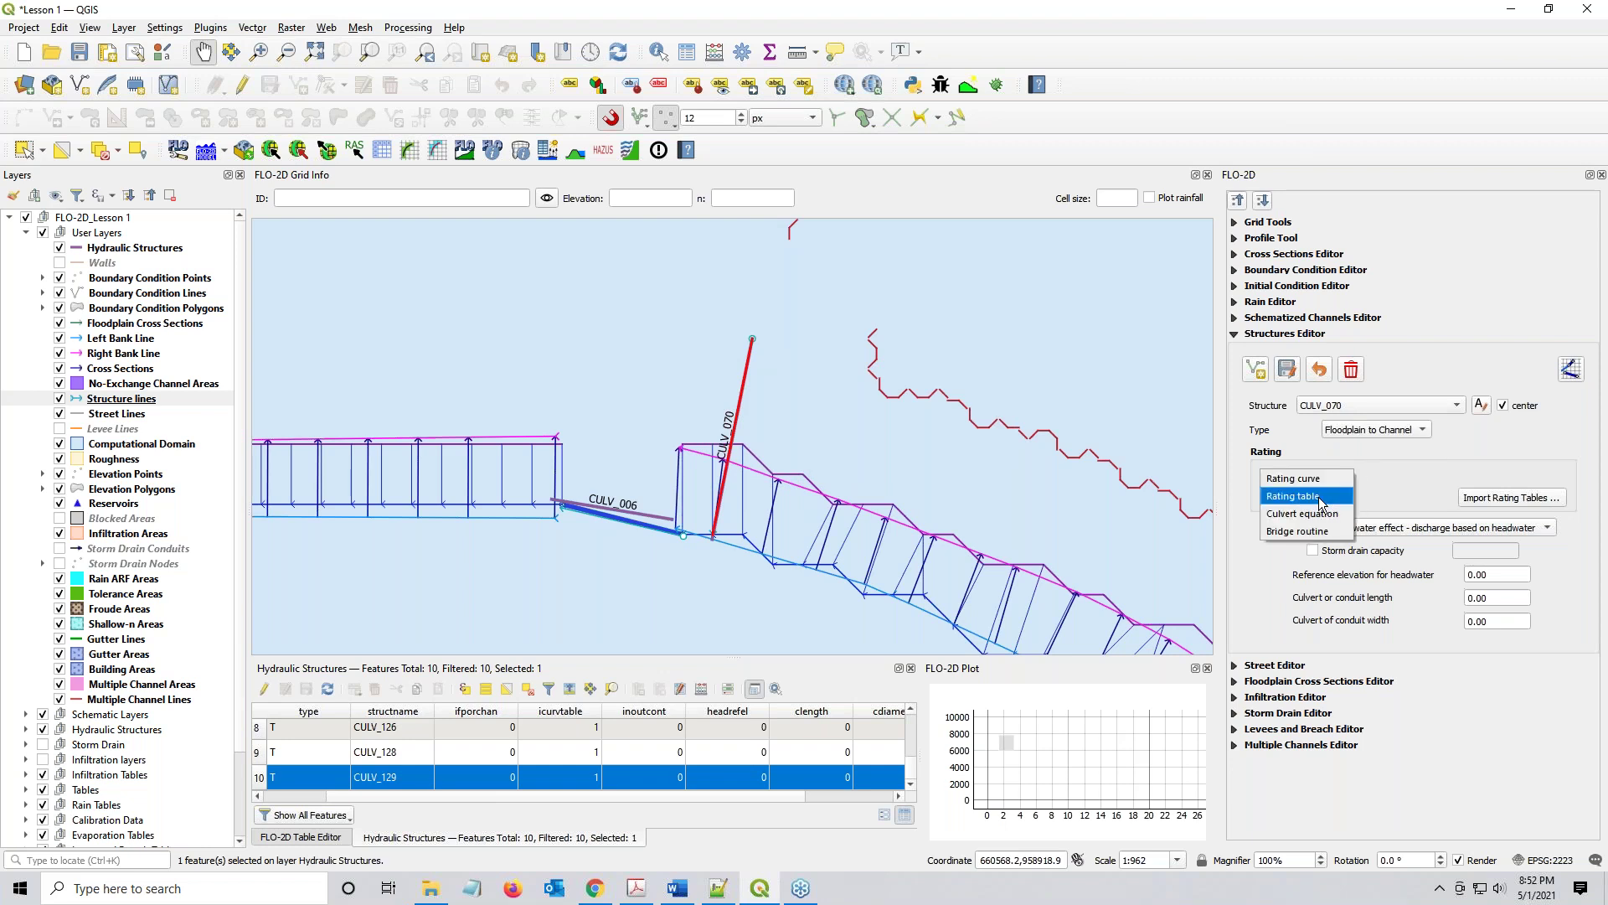
{"action": "left_click", "coordinate": [1318, 496]}
Rename Structure_8 to CULV_125 and make it a Floodplain to Channel structure
{"action": "left_click", "coordinate": [1391, 404]}
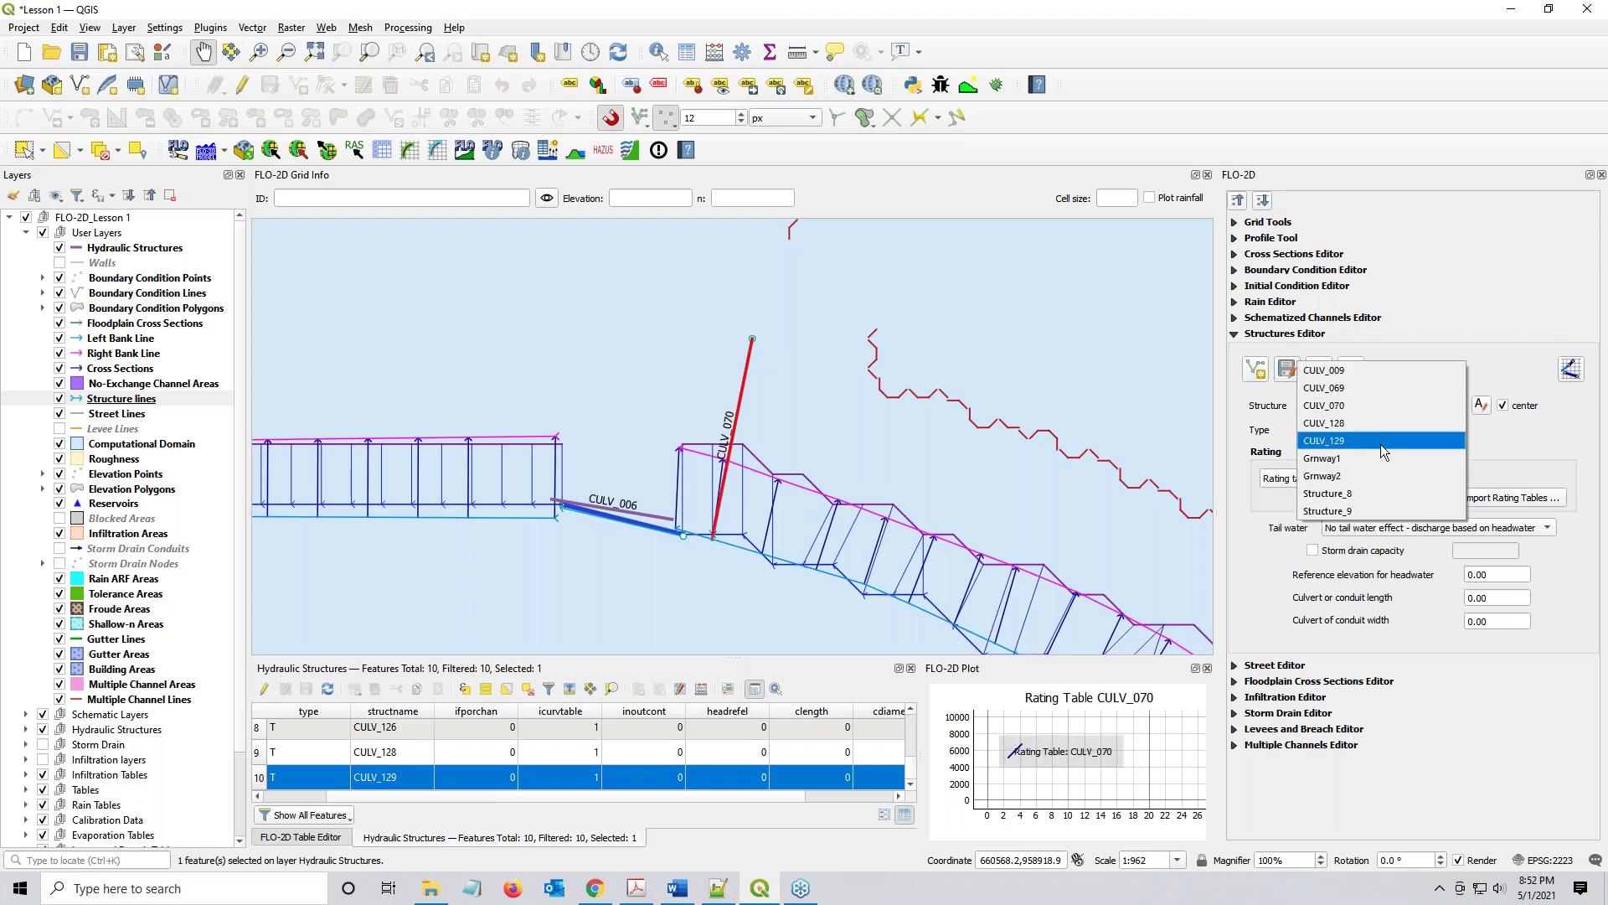
{"action": "left_click", "coordinate": [1373, 493]}
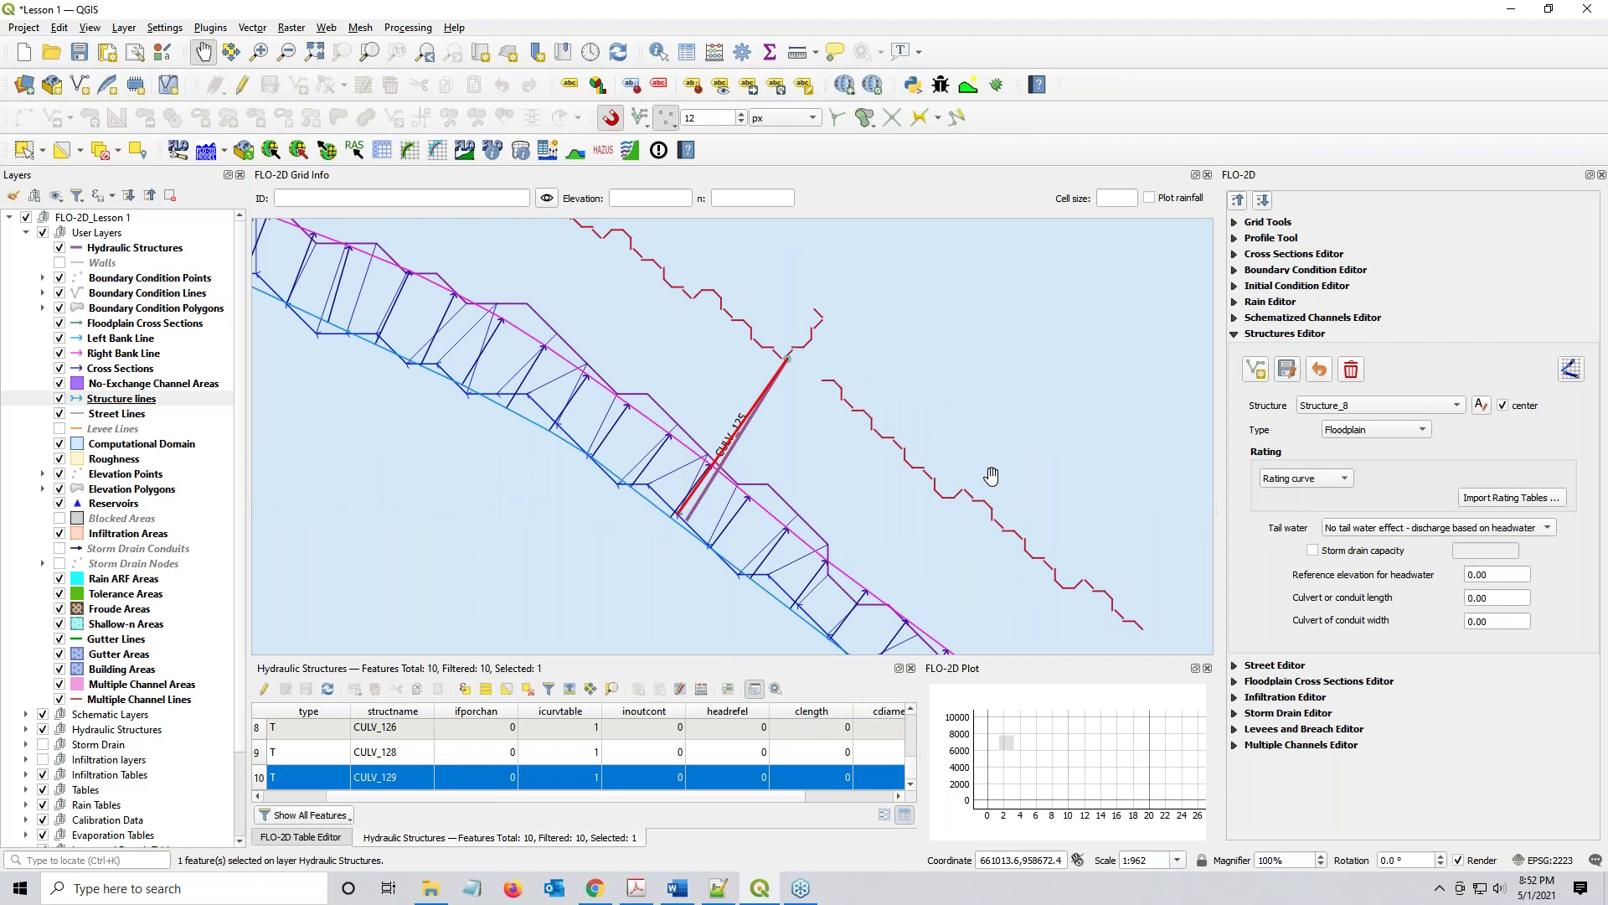
{"action": "left_click", "coordinate": [1481, 405]}
{"action": "type", "text": "CULV_"}
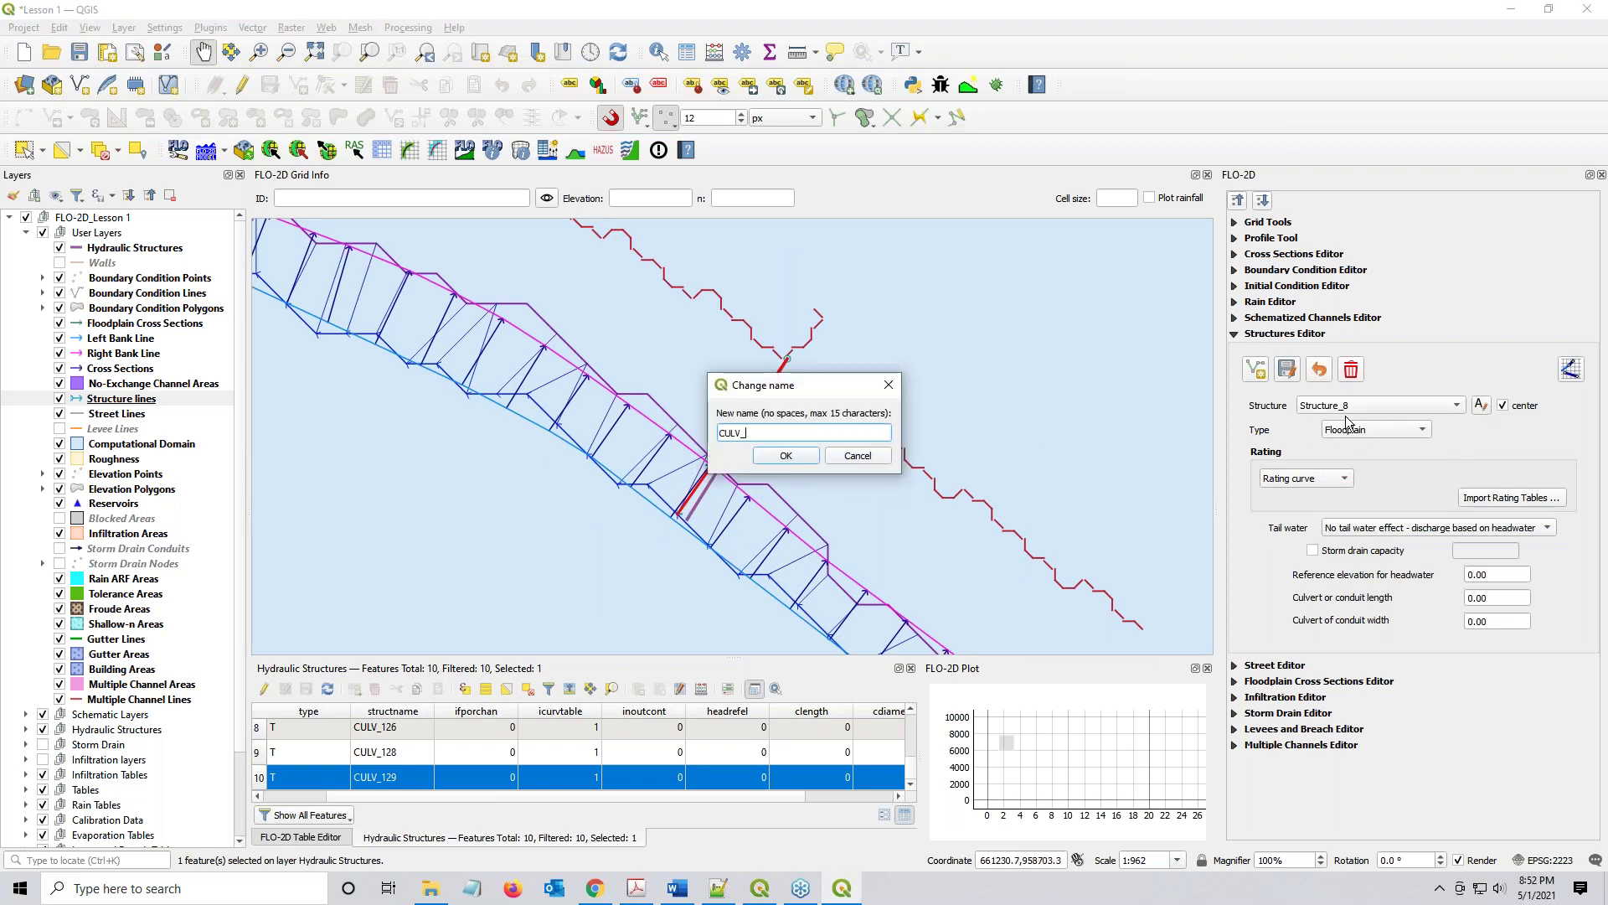
{"action": "type", "text": "0125"}
{"action": "key", "text": "Return"}
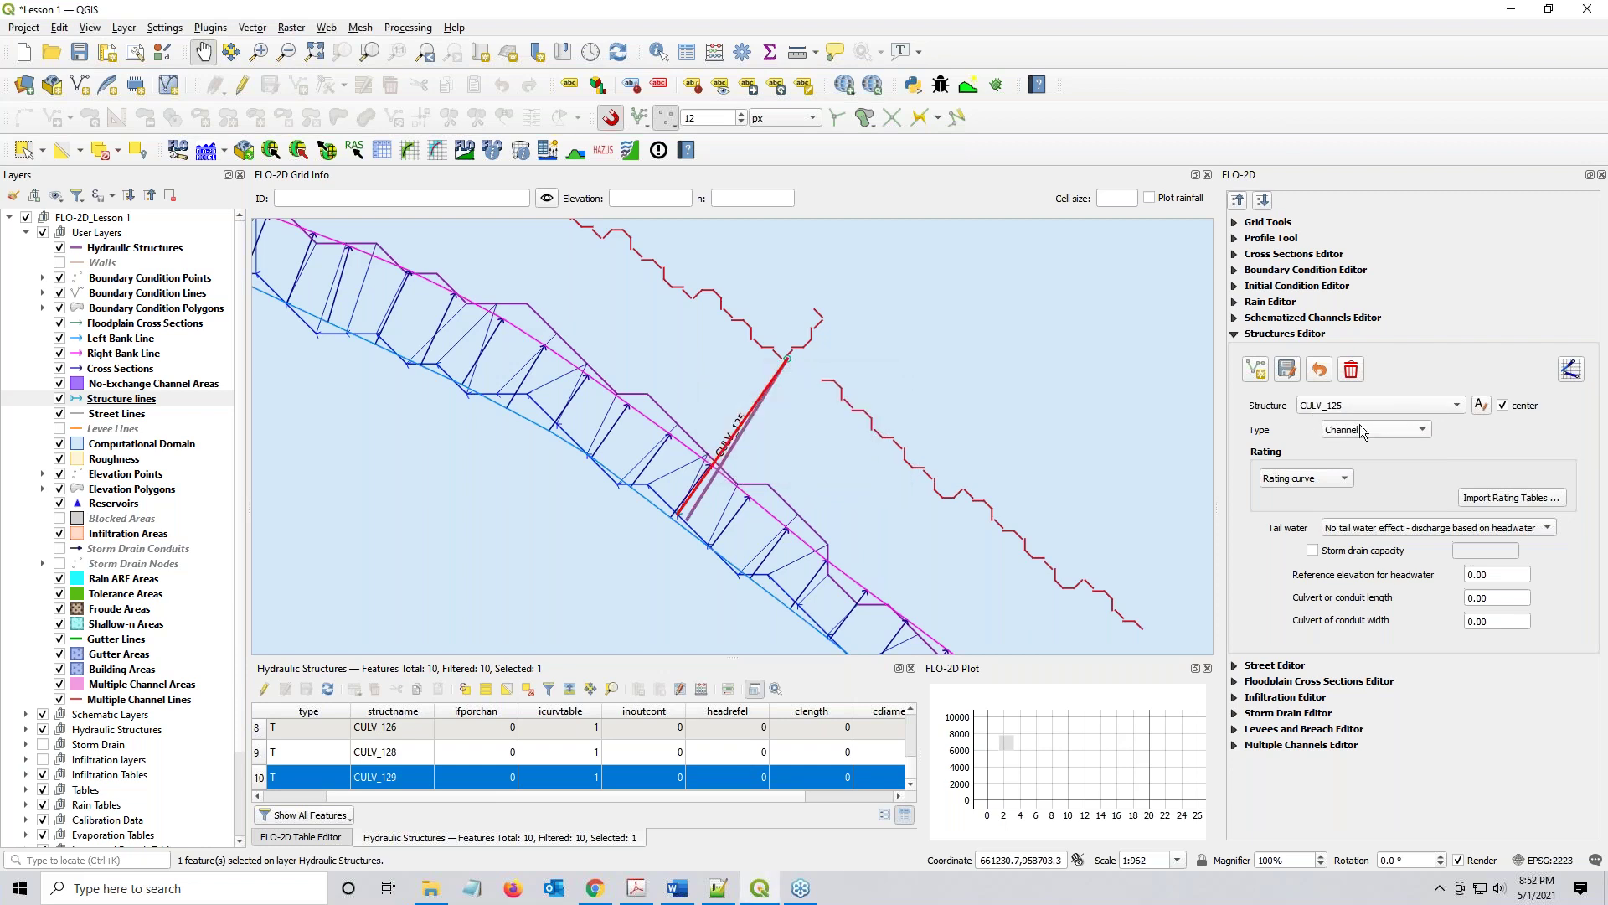
{"action": "left_click", "coordinate": [1359, 429]}
{"action": "left_click", "coordinate": [1321, 484]}
{"action": "scroll", "coordinate": [1320, 484], "scroll_direction": "down", "scroll_amount": 1}
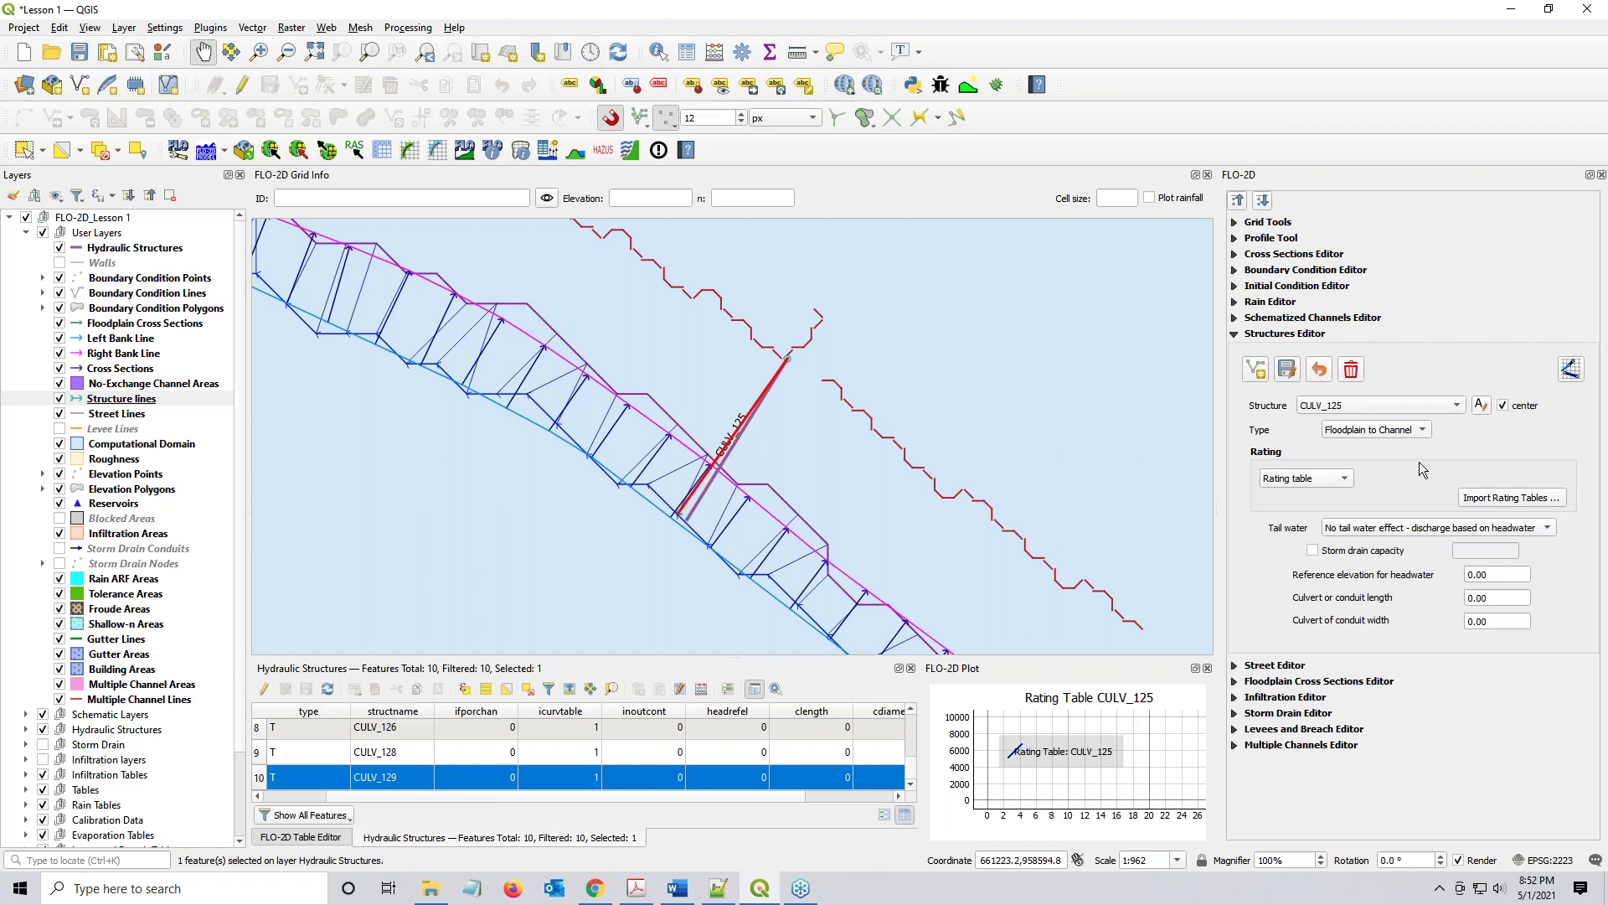
{"action": "left_click", "coordinate": [1438, 405]}
Switch to Structure_9 and rename it CULV_126
{"action": "left_click", "coordinate": [1415, 494]}
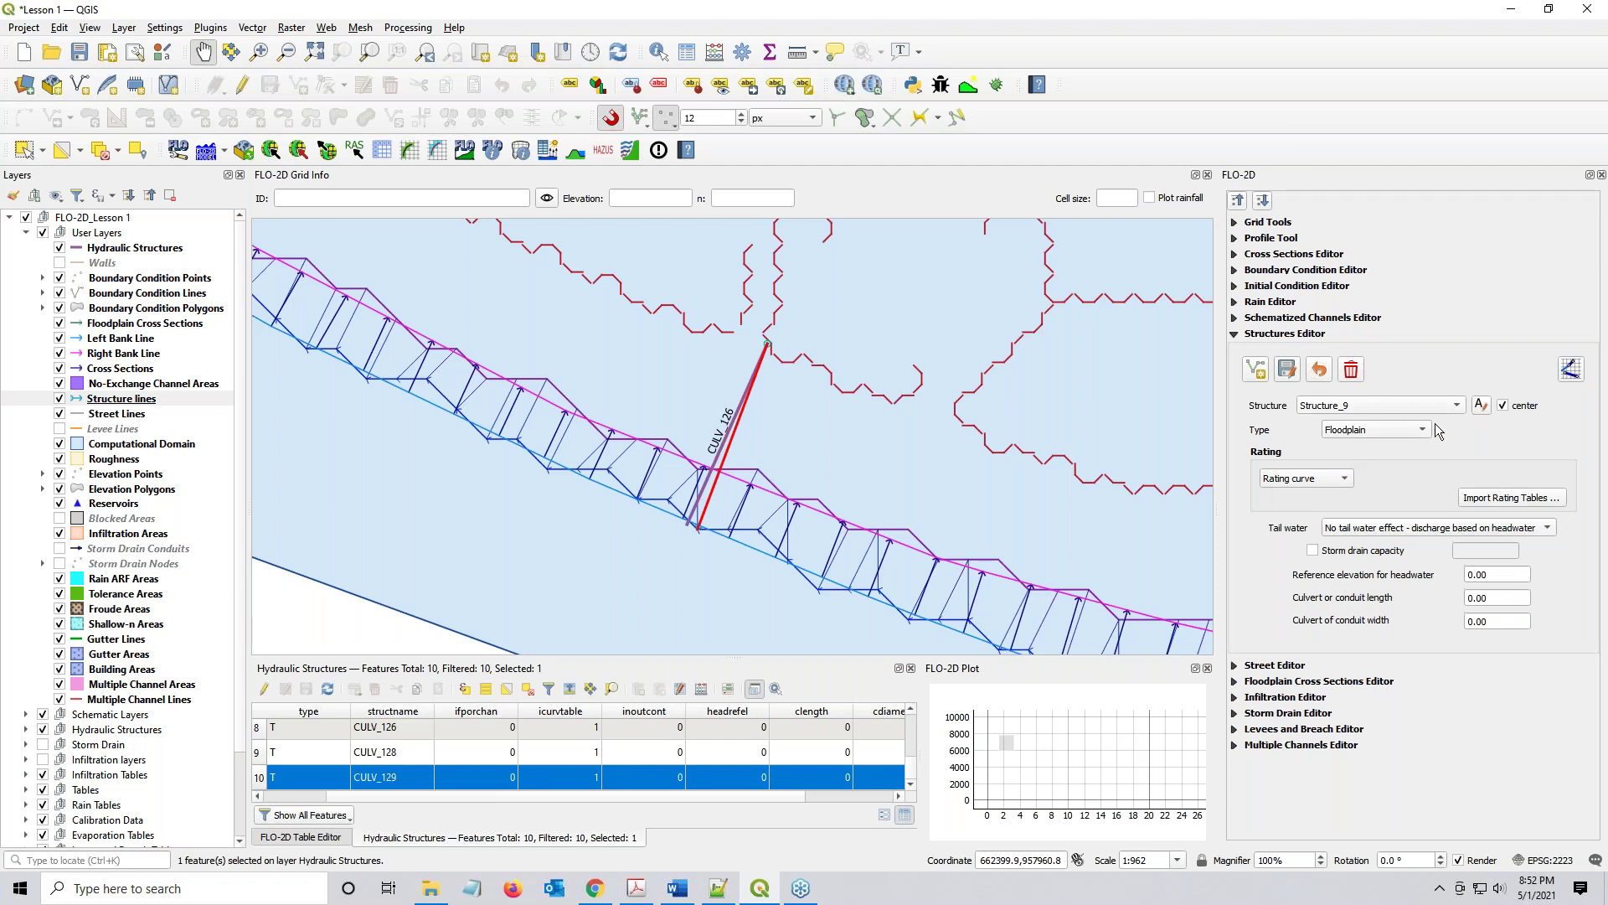
{"action": "left_click", "coordinate": [1476, 407]}
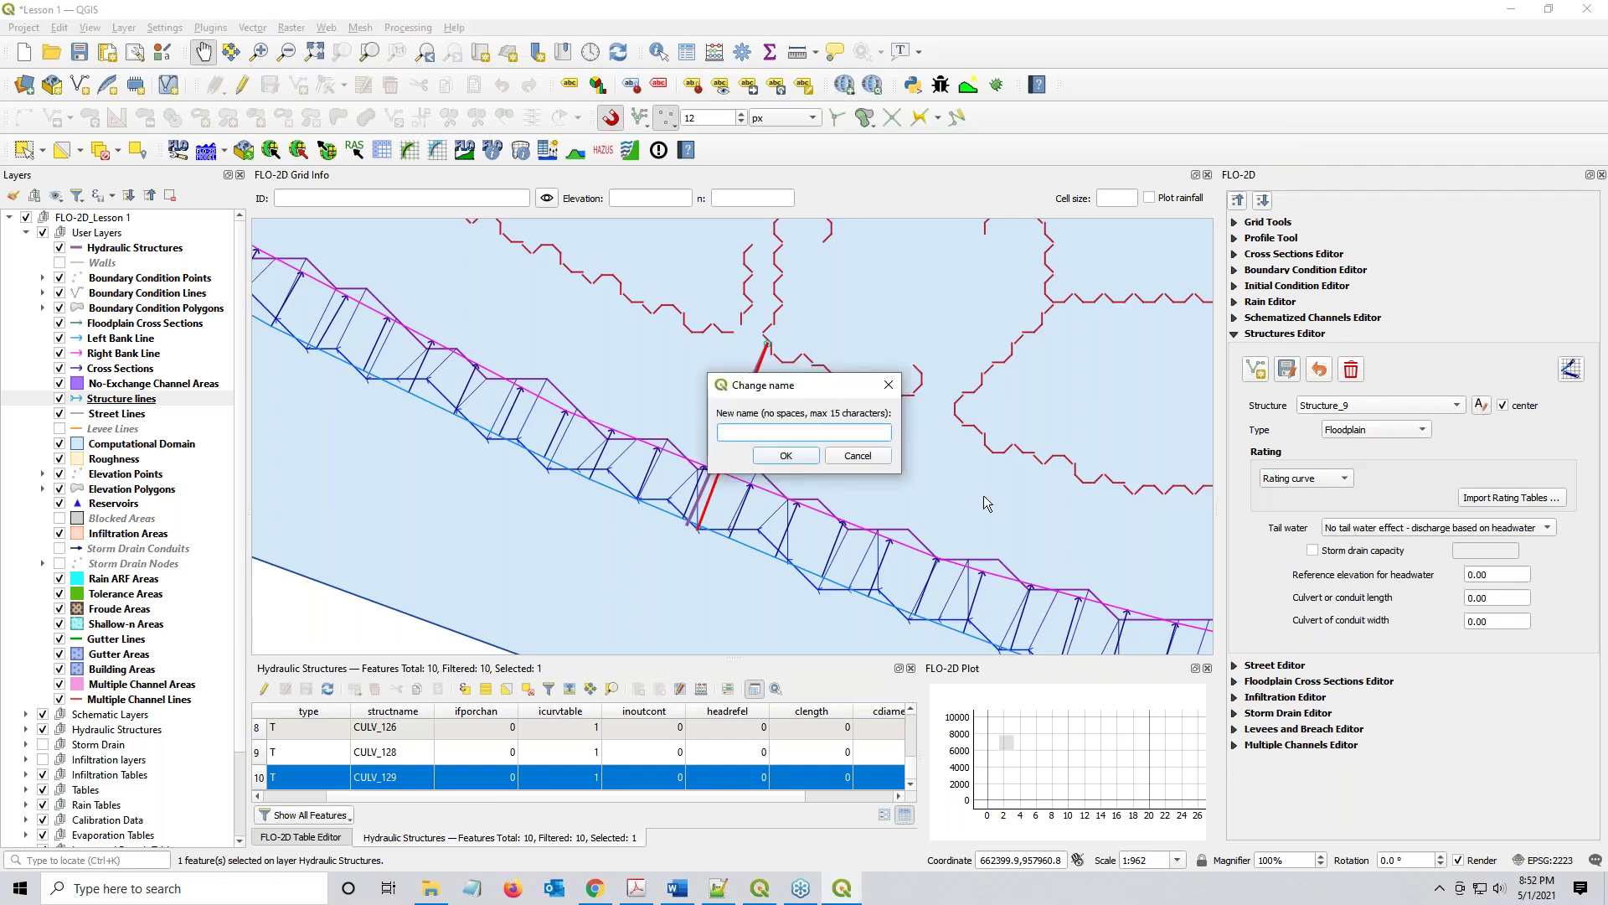
{"action": "type", "text": "CULV_126"}
{"action": "key", "text": "Return"}
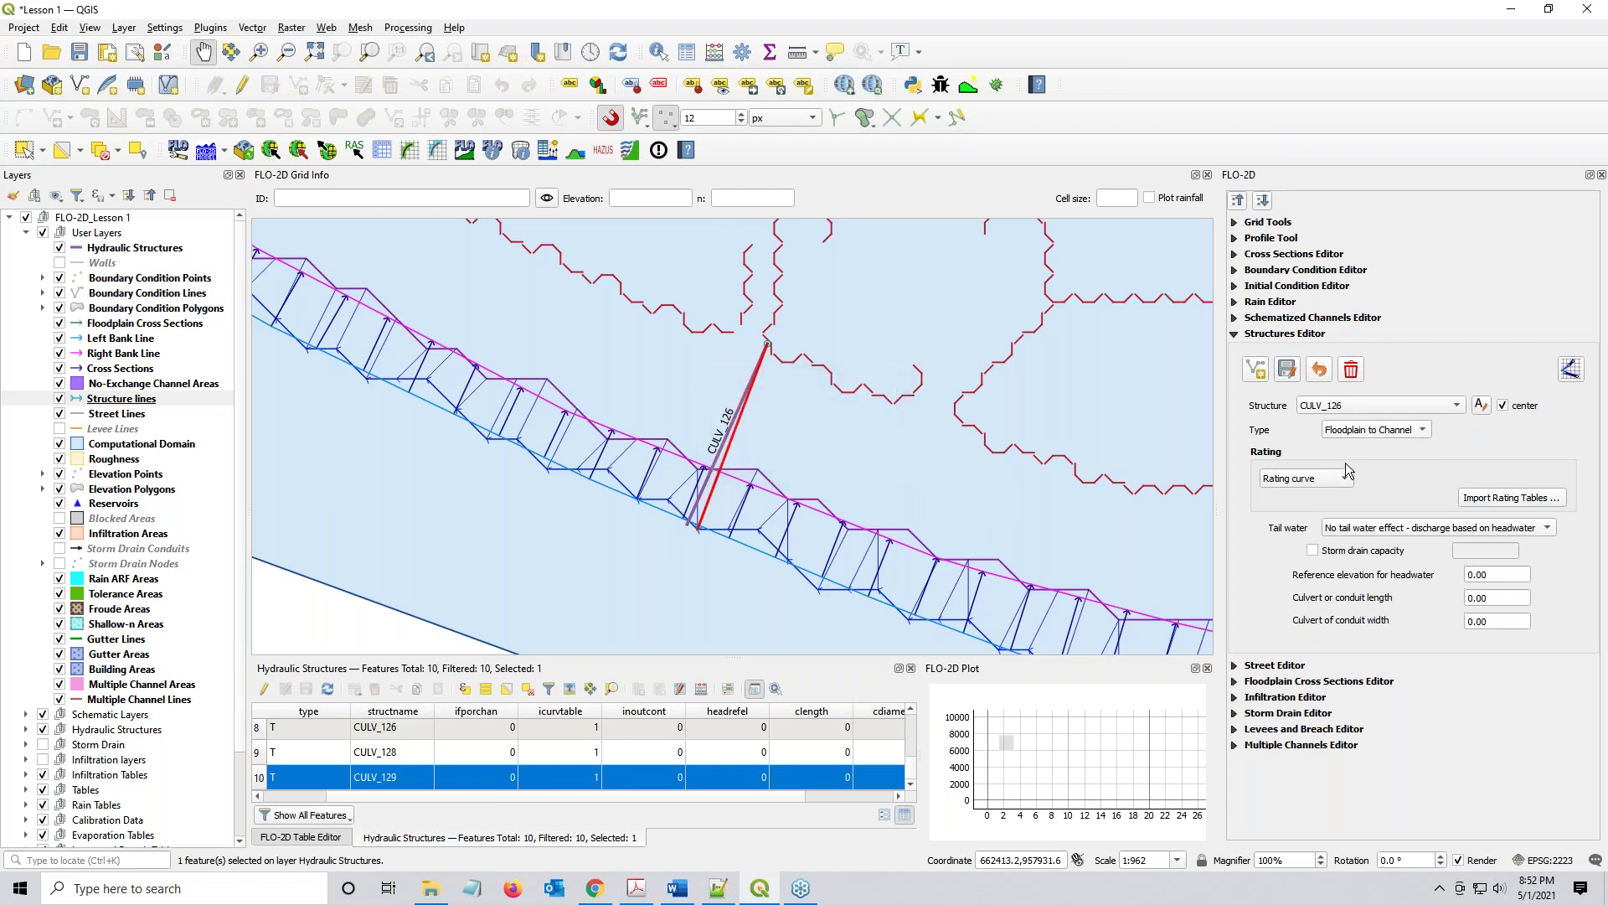
{"action": "scroll", "coordinate": [1331, 478], "scroll_direction": "down", "scroll_amount": 1}
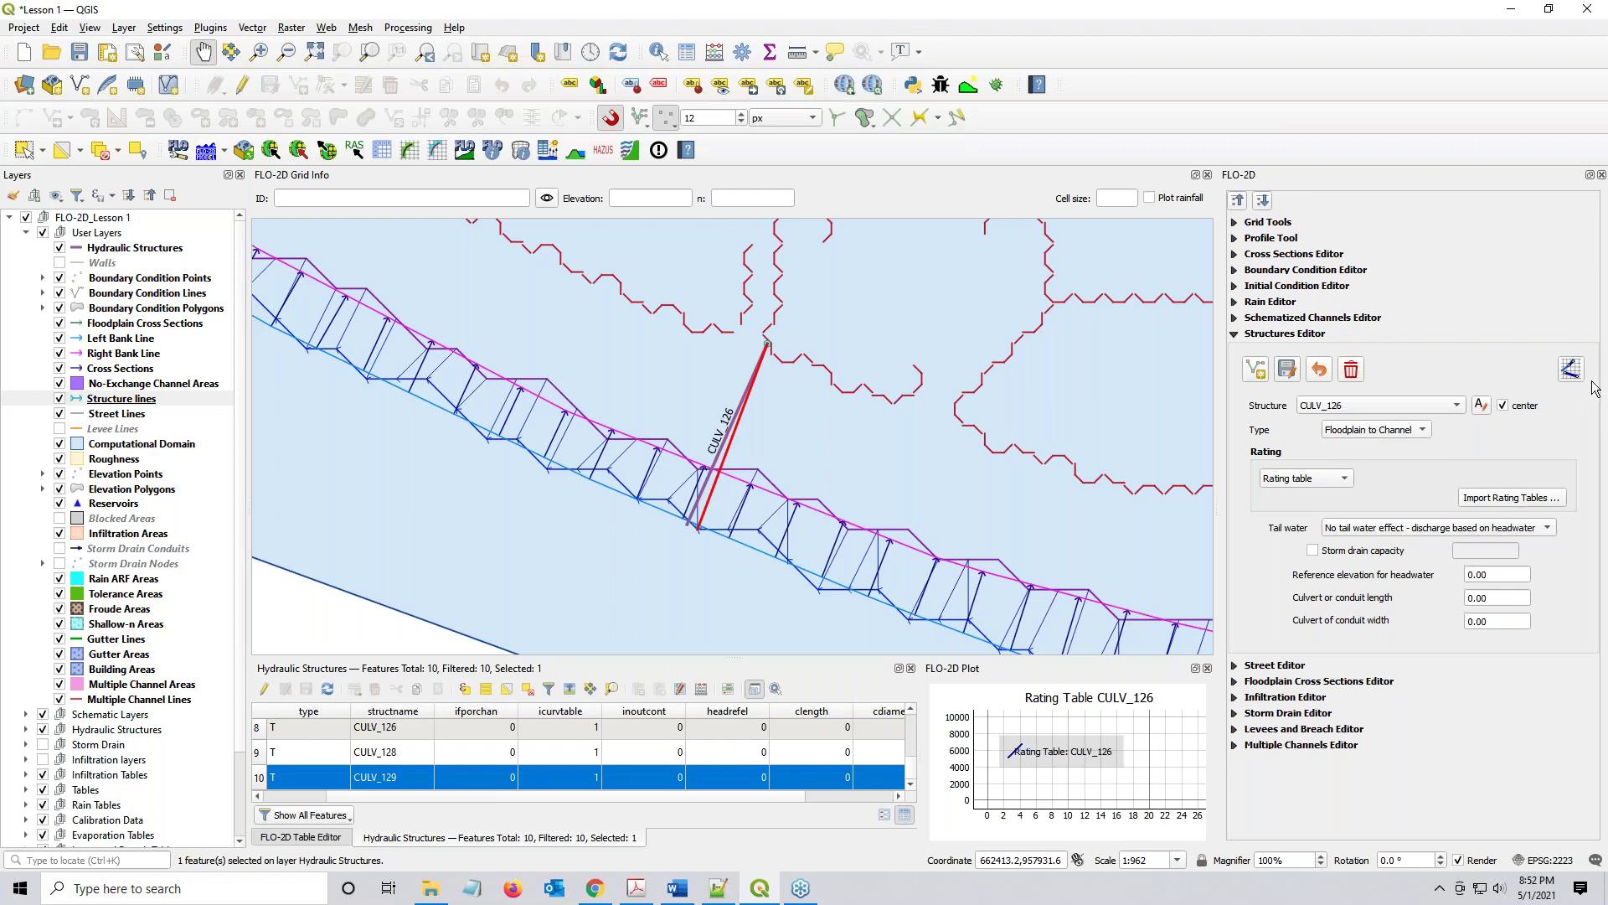
{"action": "left_click", "coordinate": [1439, 405]}
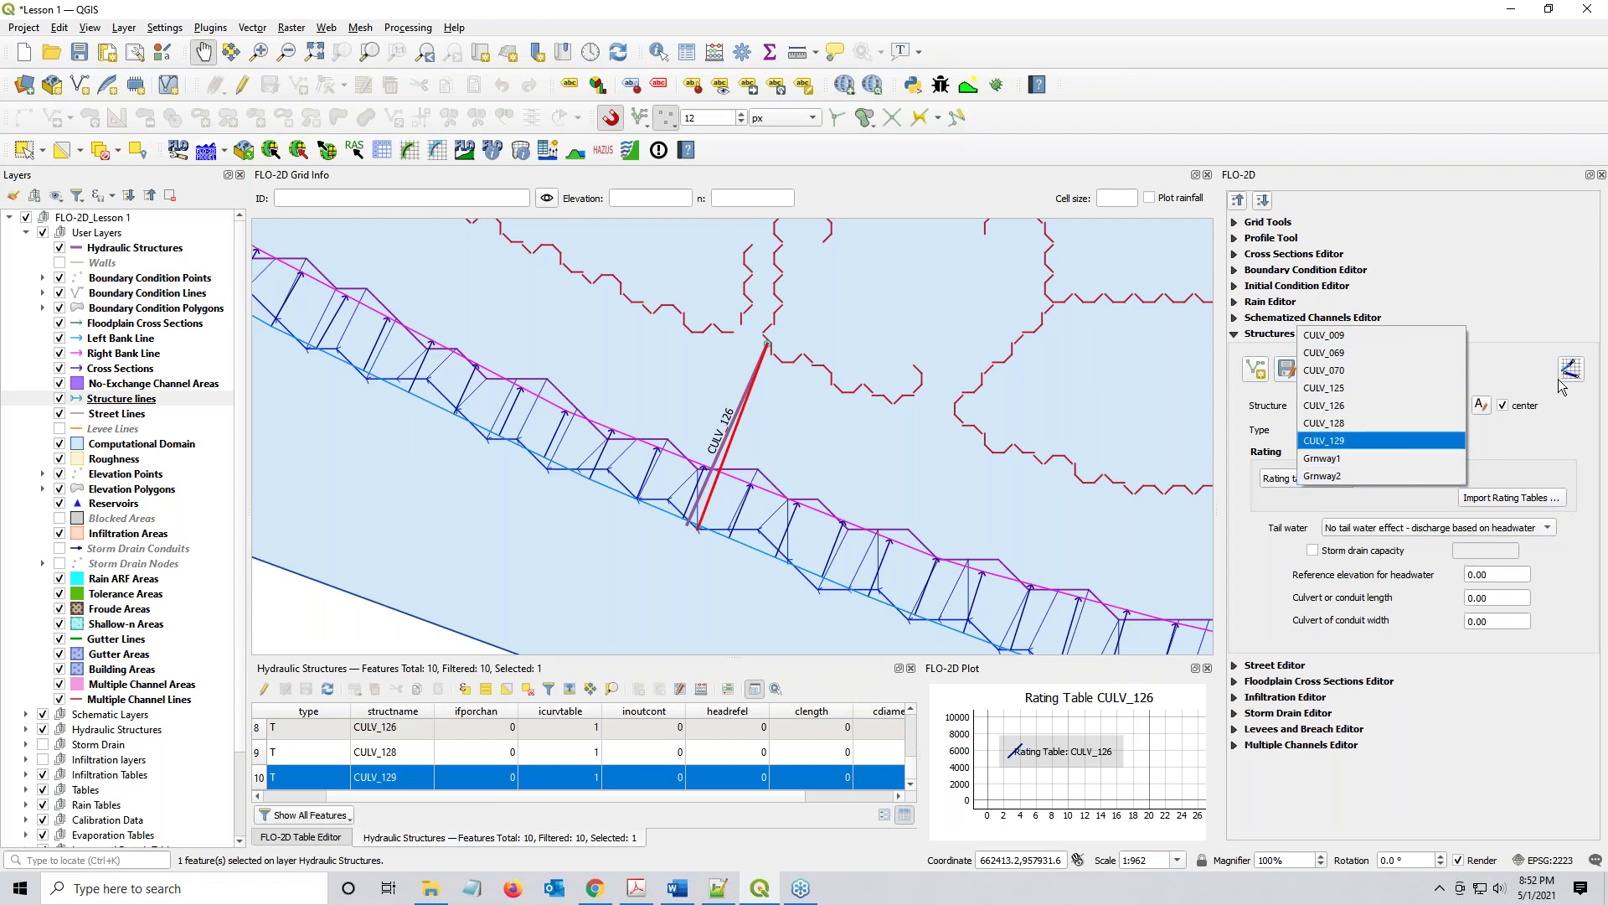
{"action": "left_click", "coordinate": [1558, 419]}
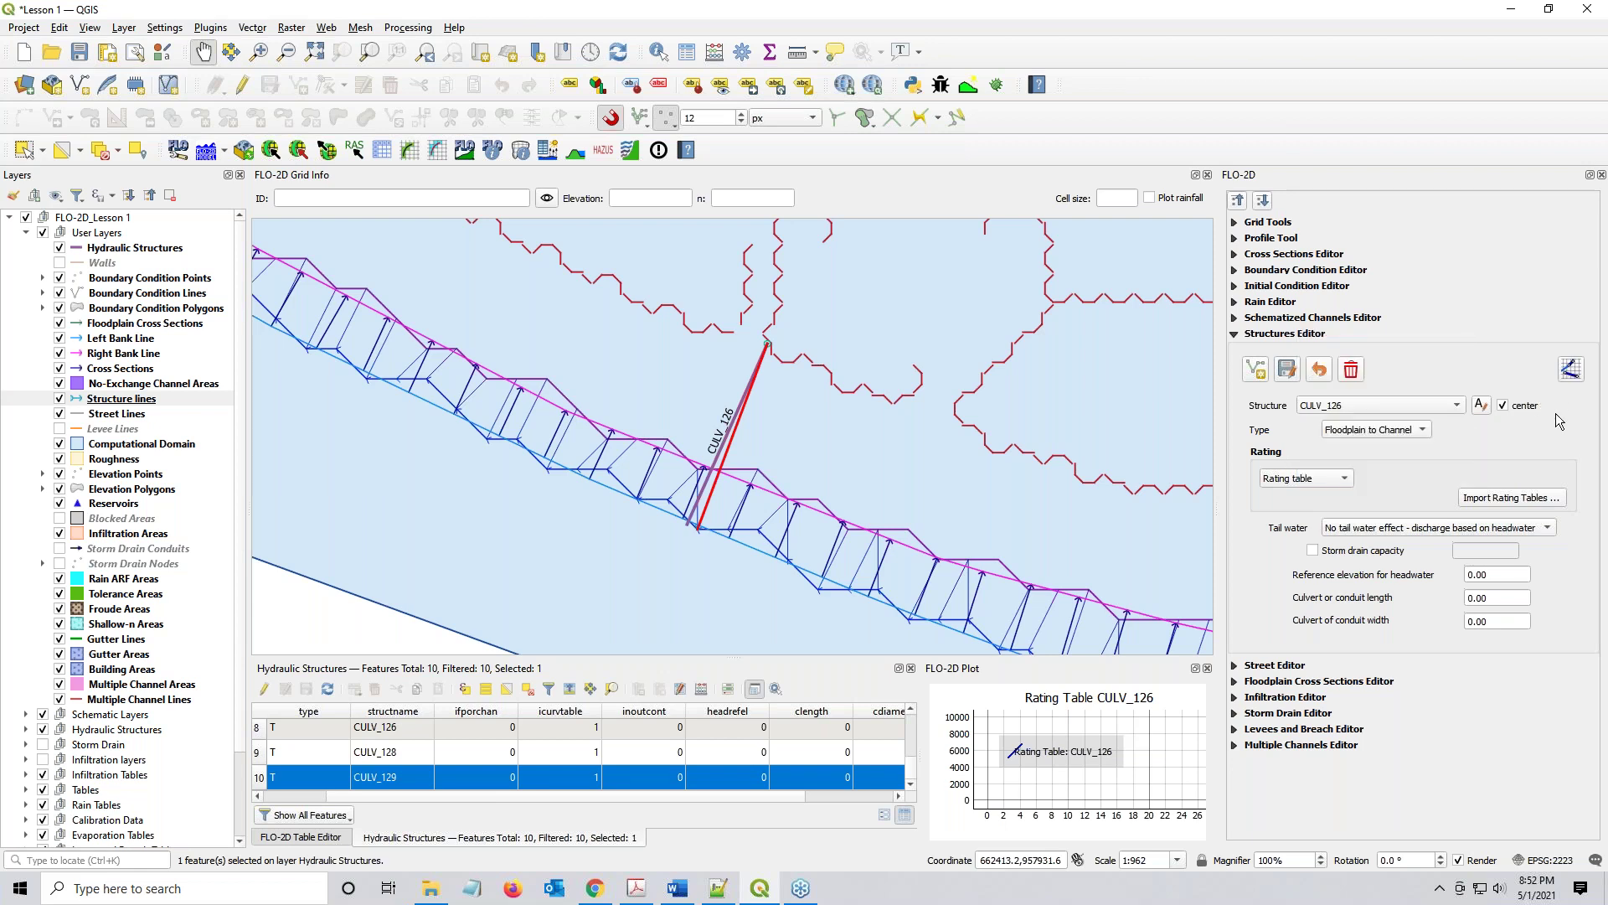
Import rating tables CULV_009.txt through CULV_129.txt from QGIS Lesson 6 > Culverts Tables
{"action": "left_click", "coordinate": [1511, 497]}
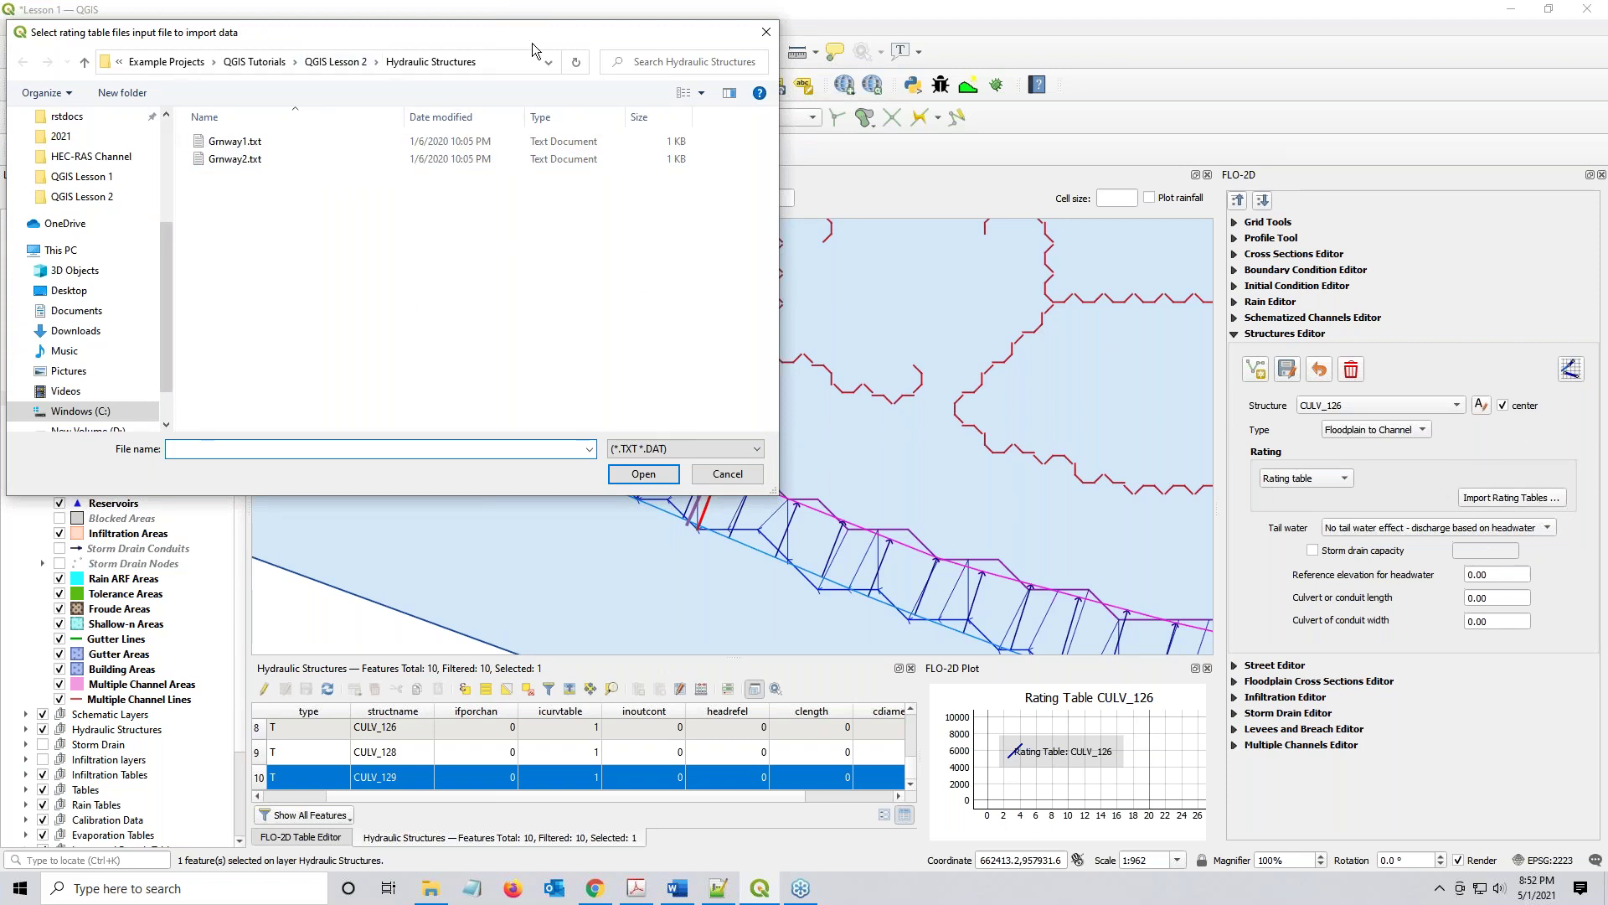
{"action": "left_click_drag", "start_coordinate": [531, 42], "coordinate": [925, 161]}
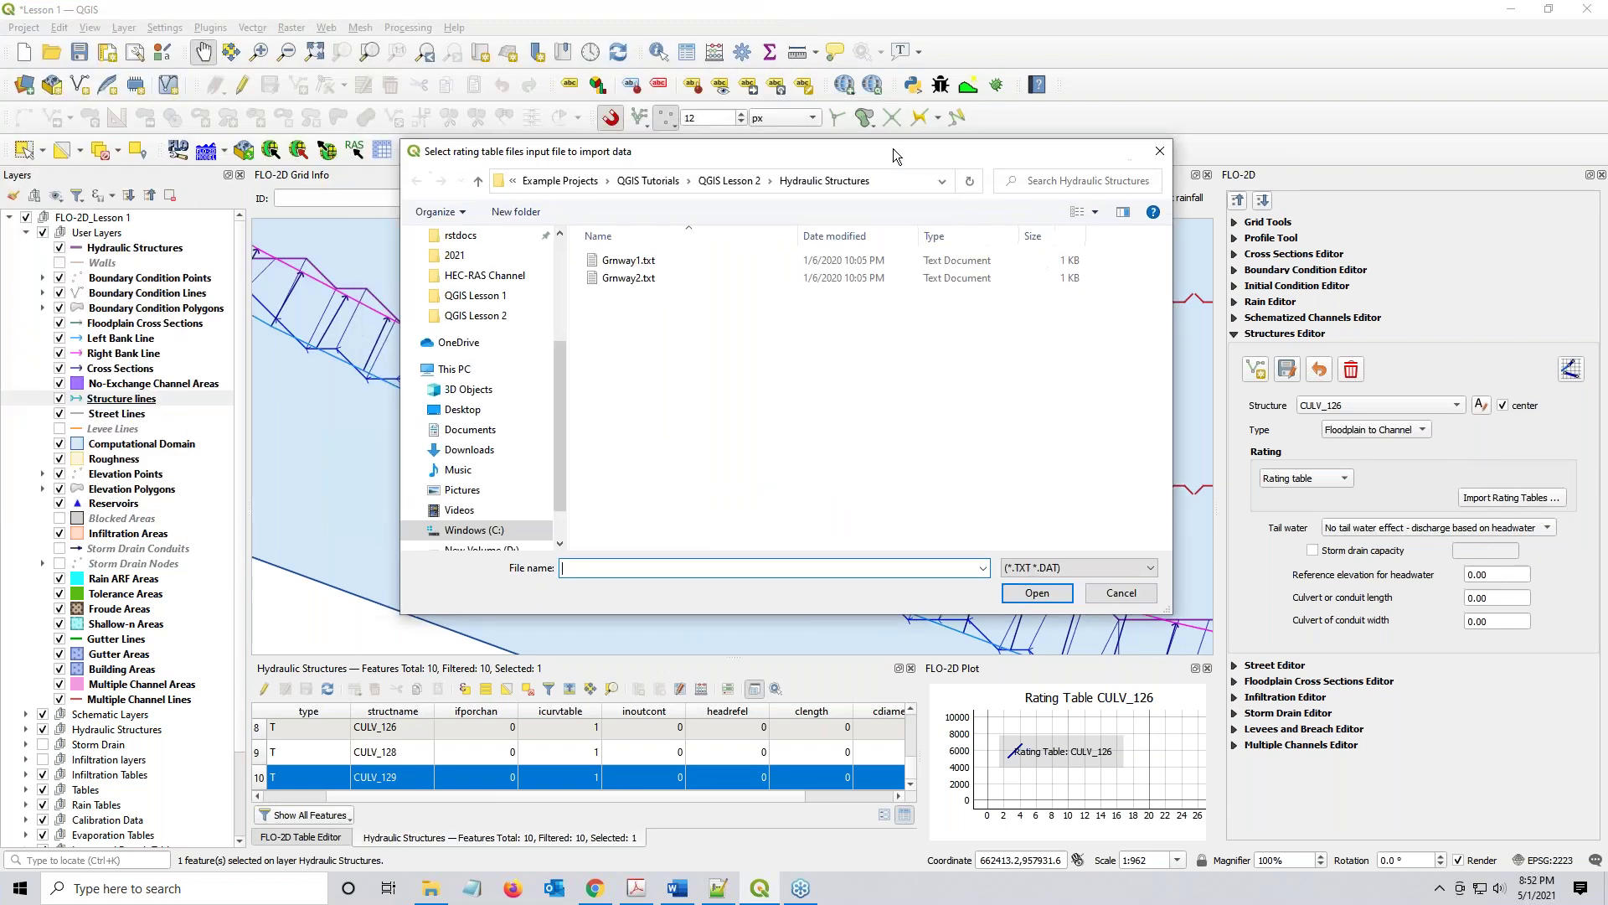
{"action": "left_click", "coordinate": [650, 185]}
{"action": "double_click", "coordinate": [632, 352]}
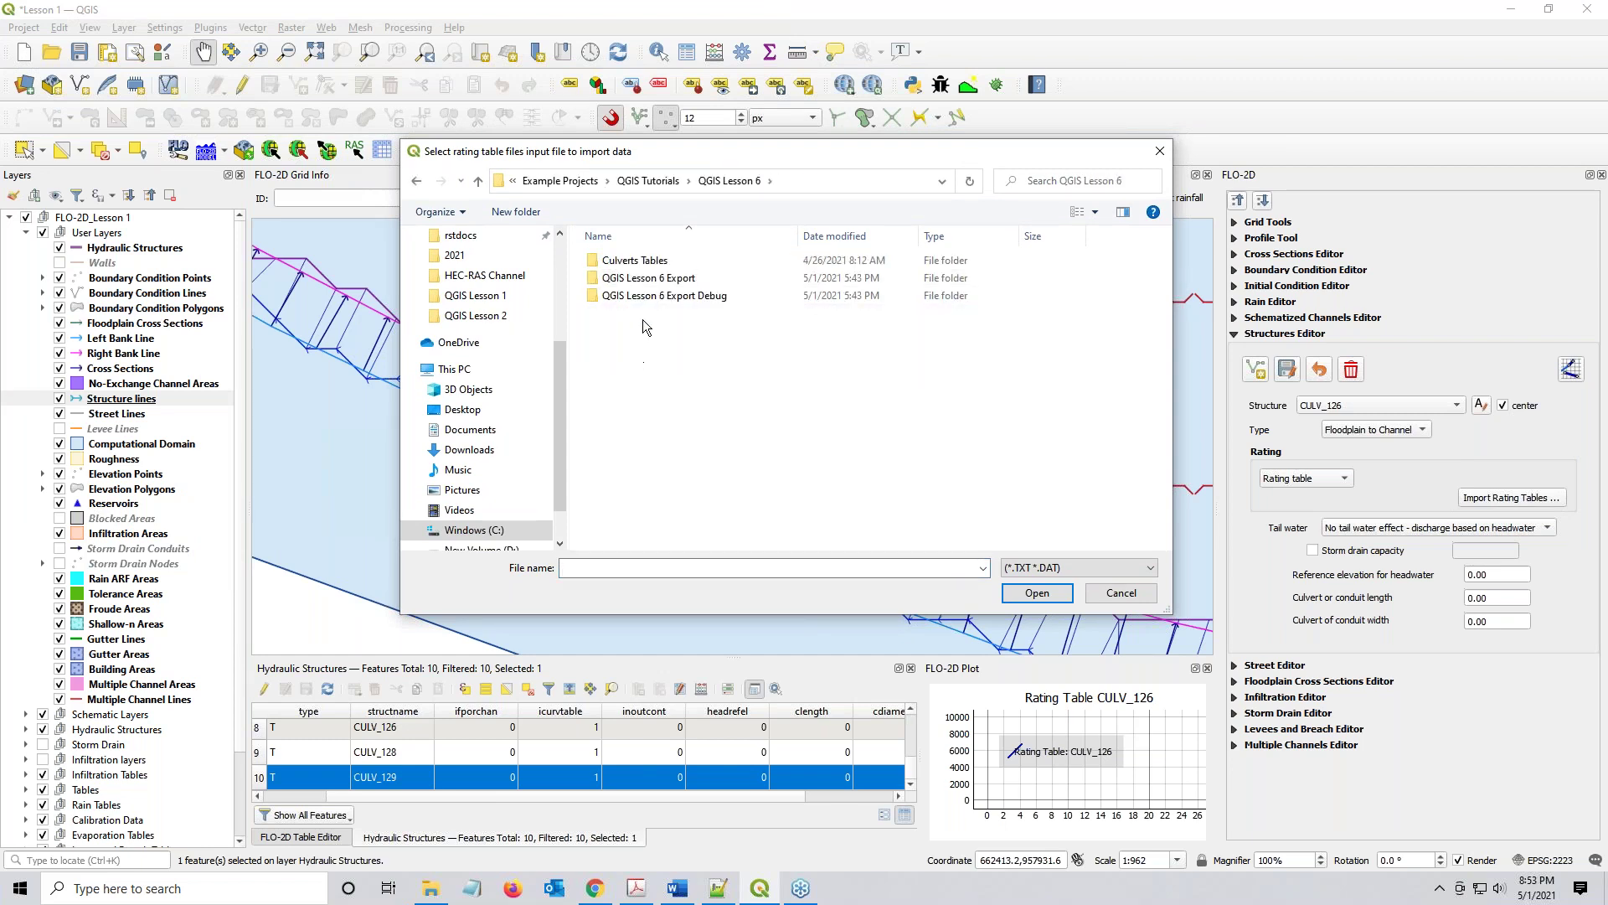
{"action": "double_click", "coordinate": [637, 260]}
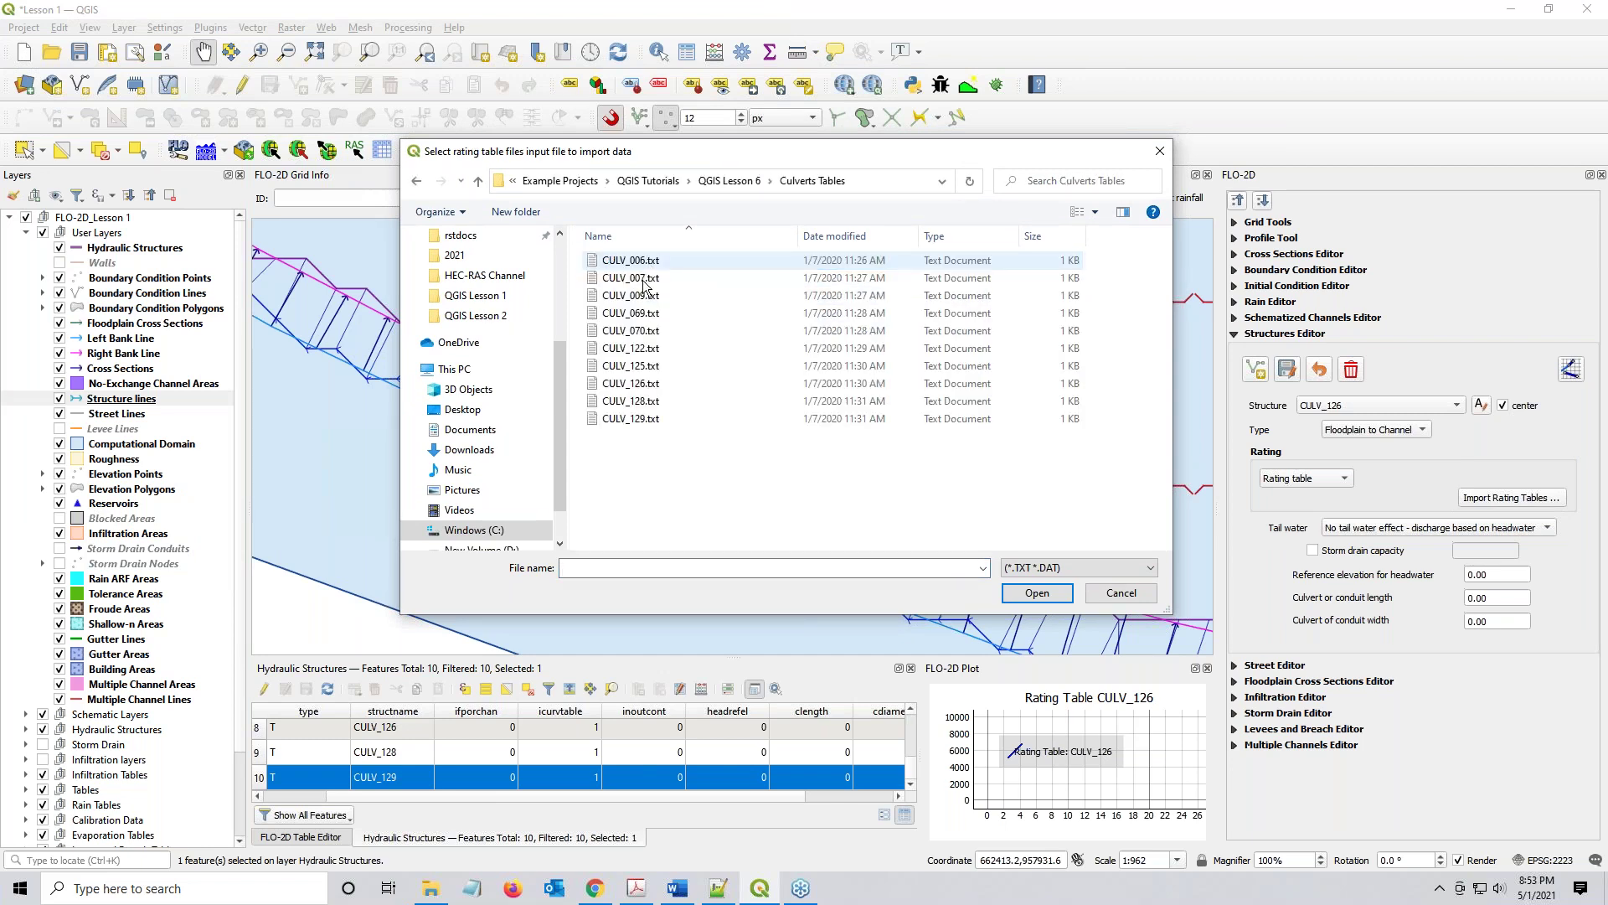
{"action": "left_click_drag", "start_coordinate": [633, 467], "coordinate": [630, 204]}
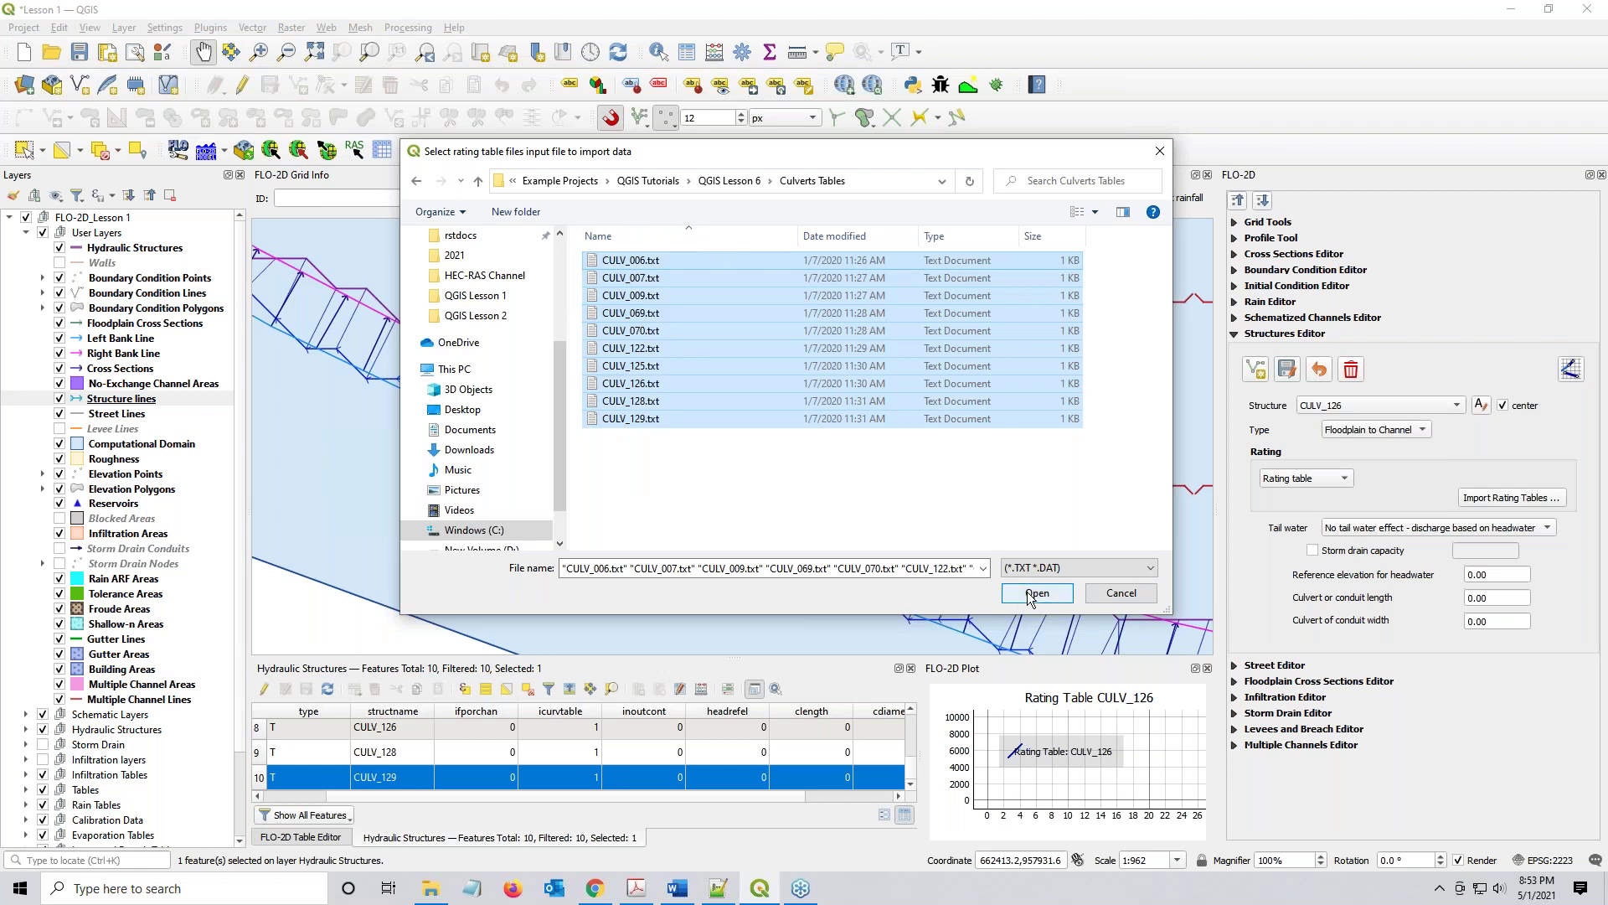
{"action": "left_click_drag", "start_coordinate": [675, 484], "coordinate": [662, 291]}
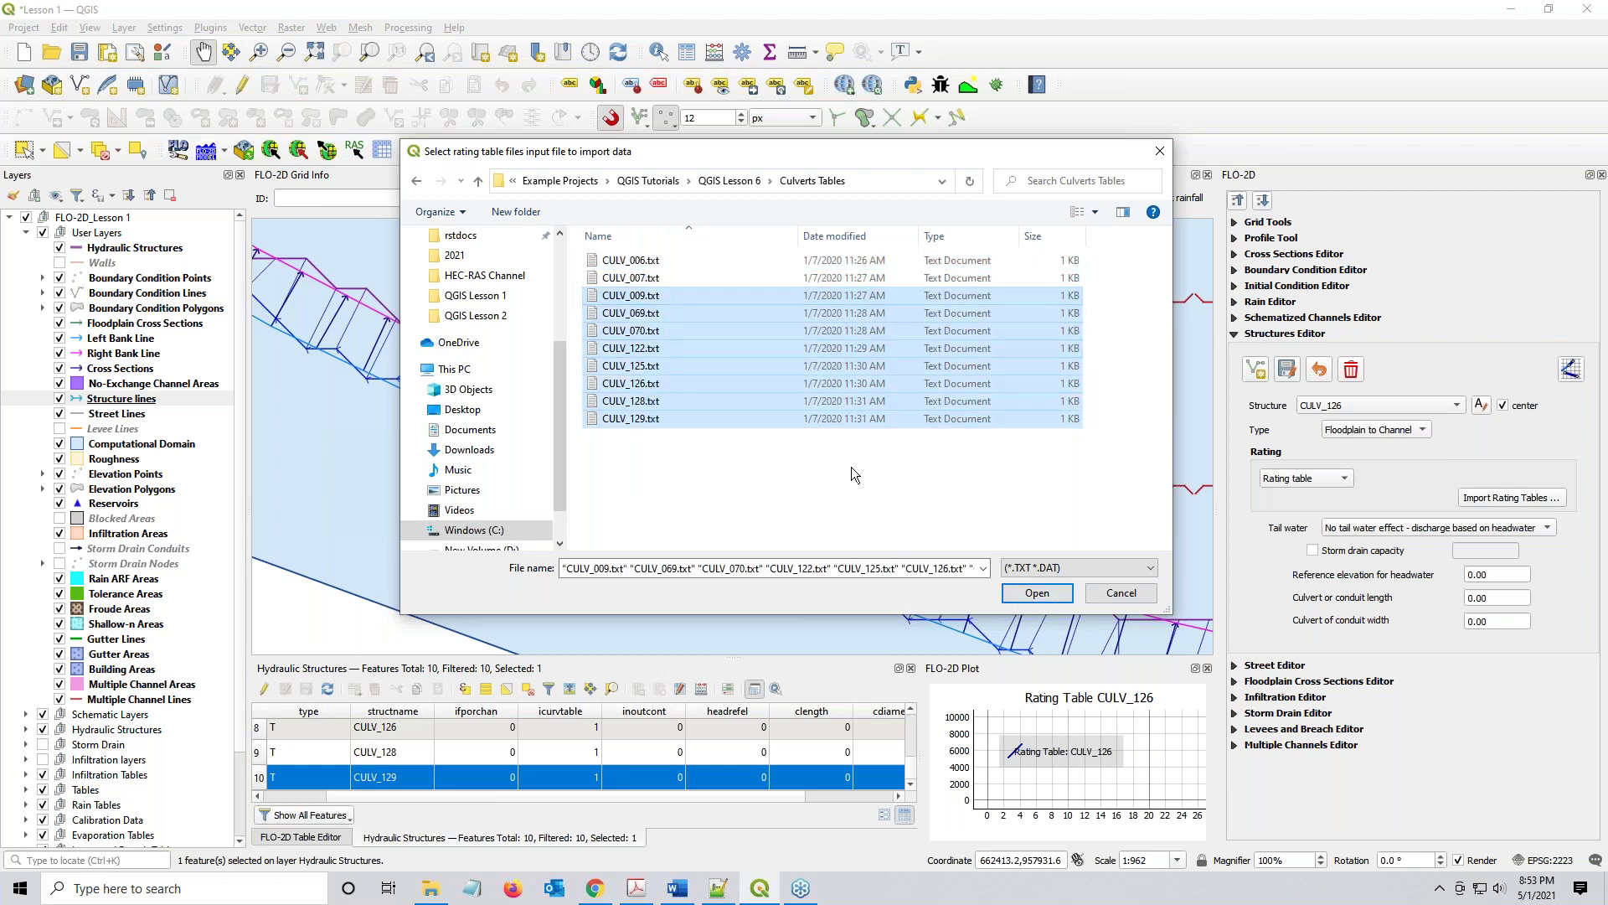
{"action": "left_click", "coordinate": [1036, 593]}
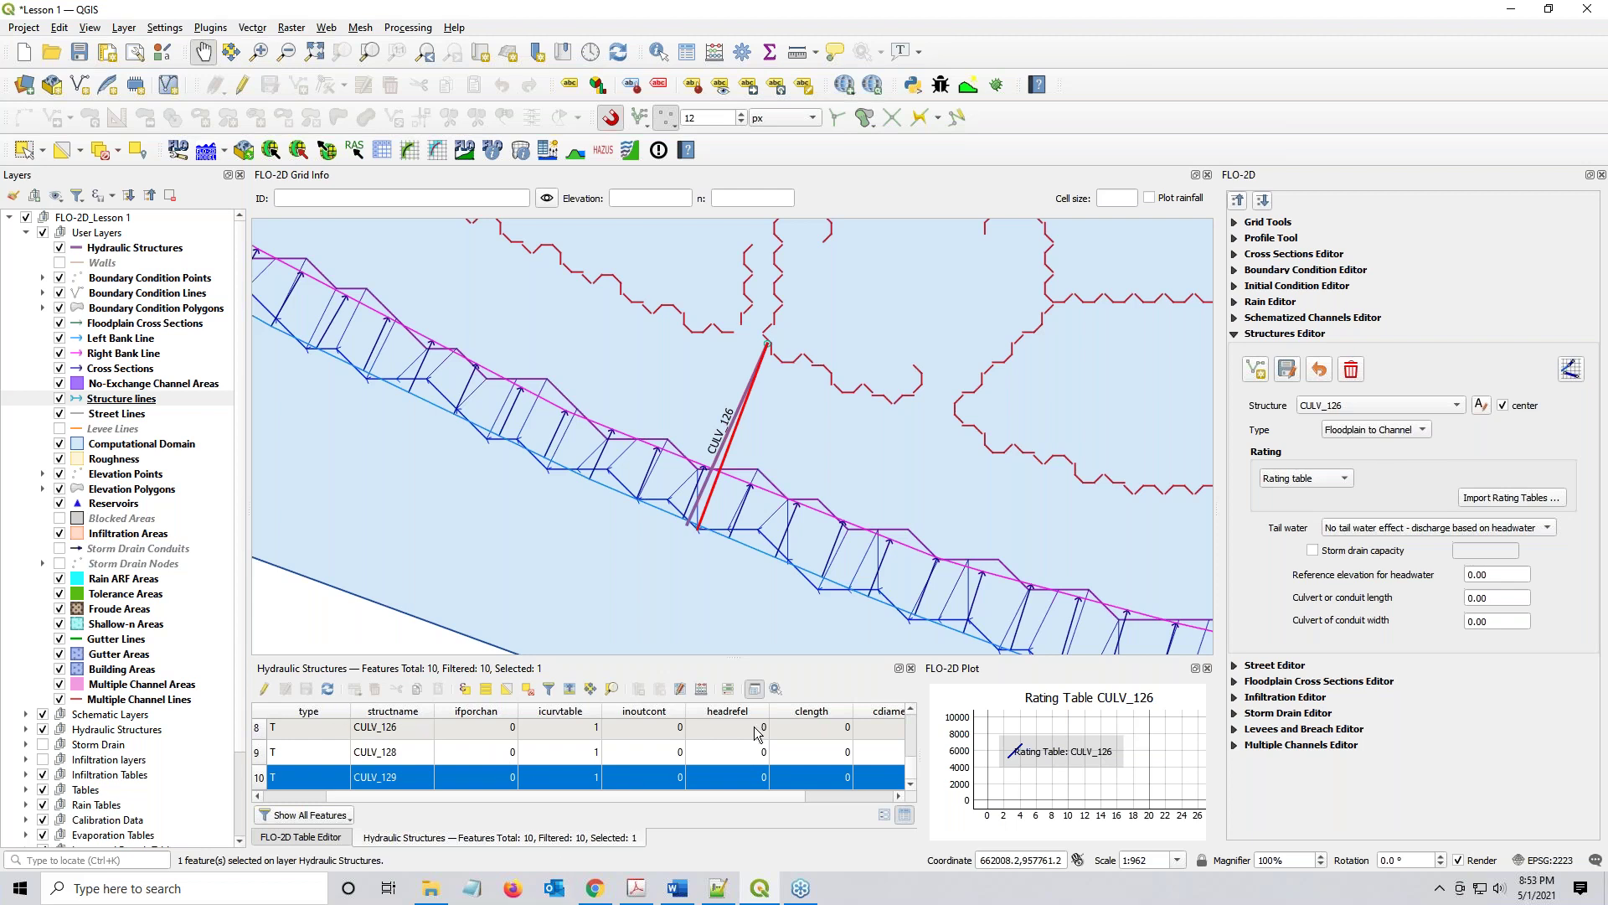
Close the Hydraulic Structures attribute table and zoom out to centre the full model domain
{"action": "left_click", "coordinate": [910, 668]}
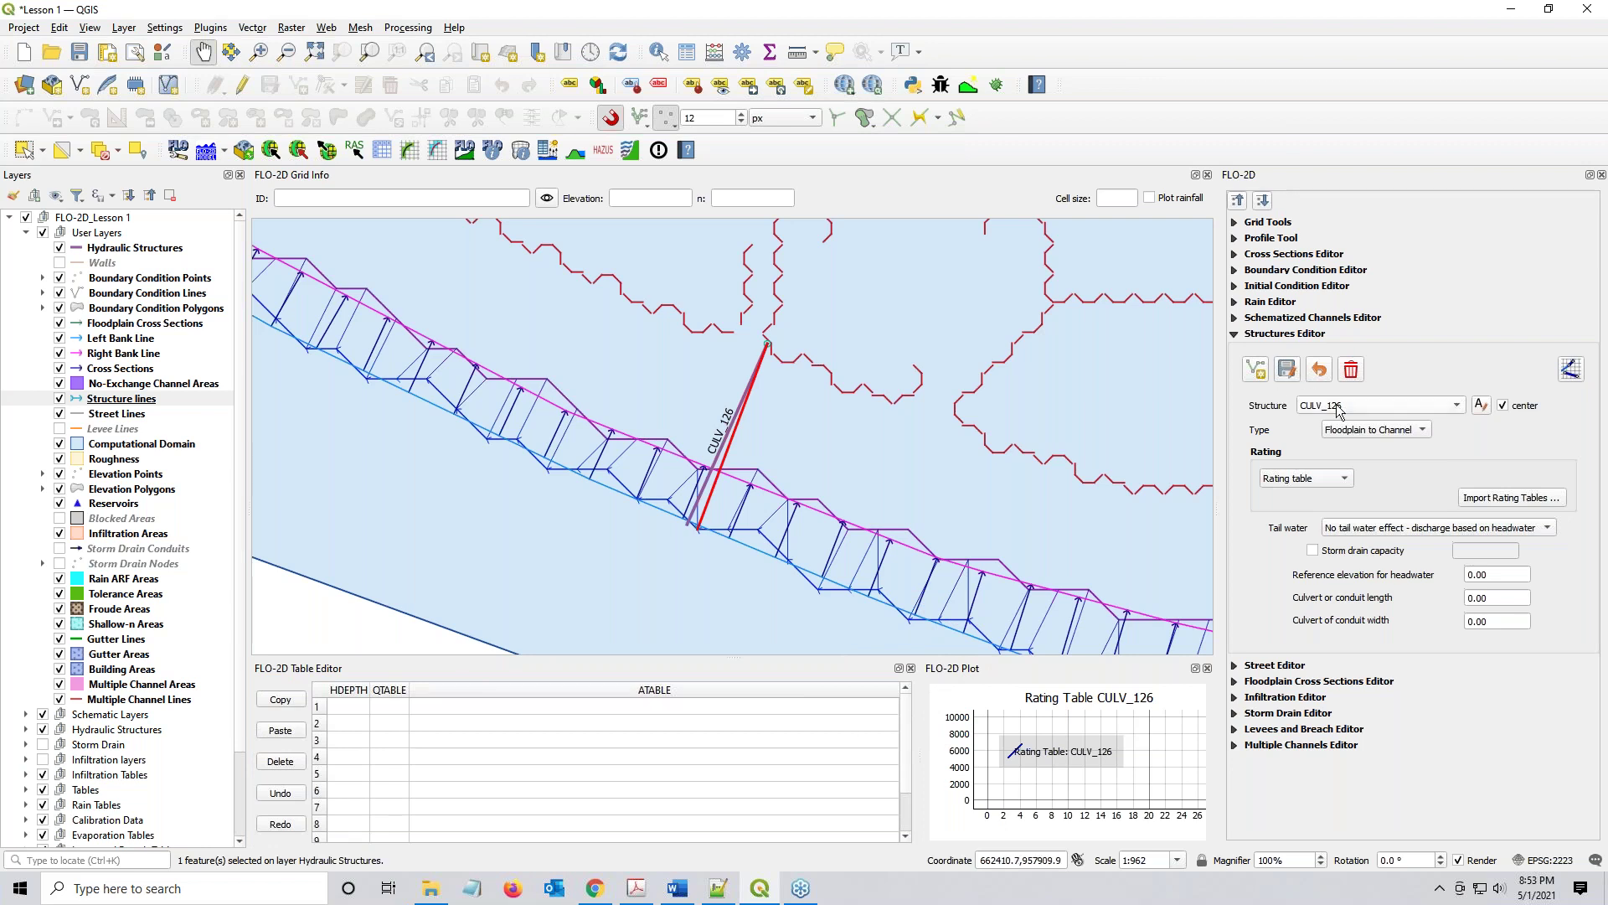
{"action": "scroll", "coordinate": [1338, 409], "scroll_direction": "up", "scroll_amount": 2}
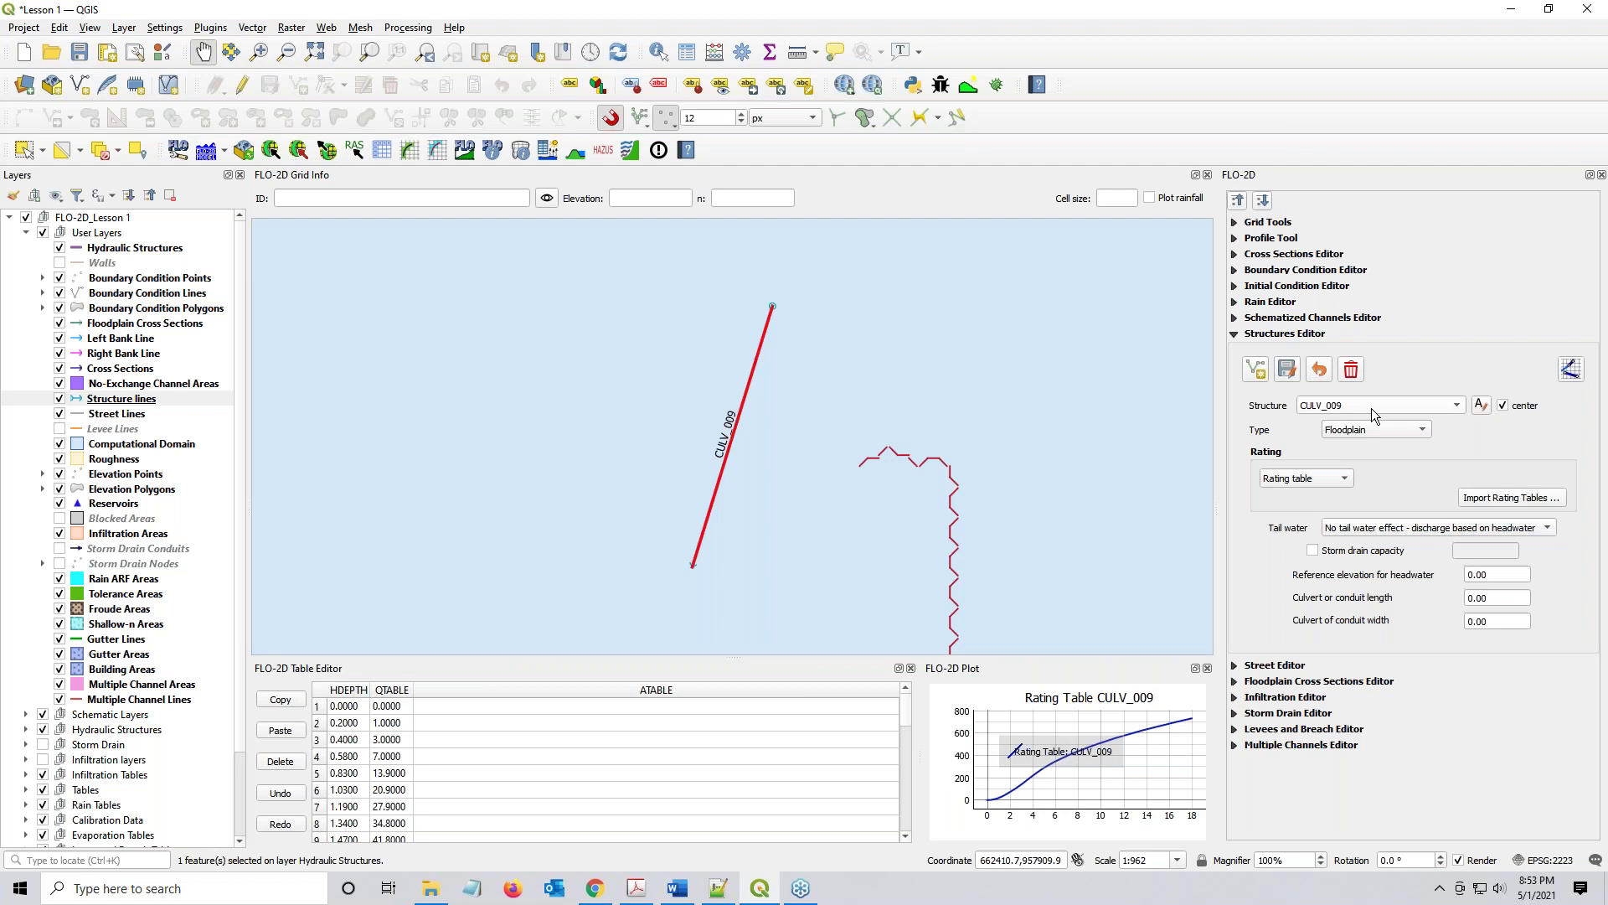
{"action": "scroll", "coordinate": [1371, 409], "scroll_direction": "up", "scroll_amount": 1}
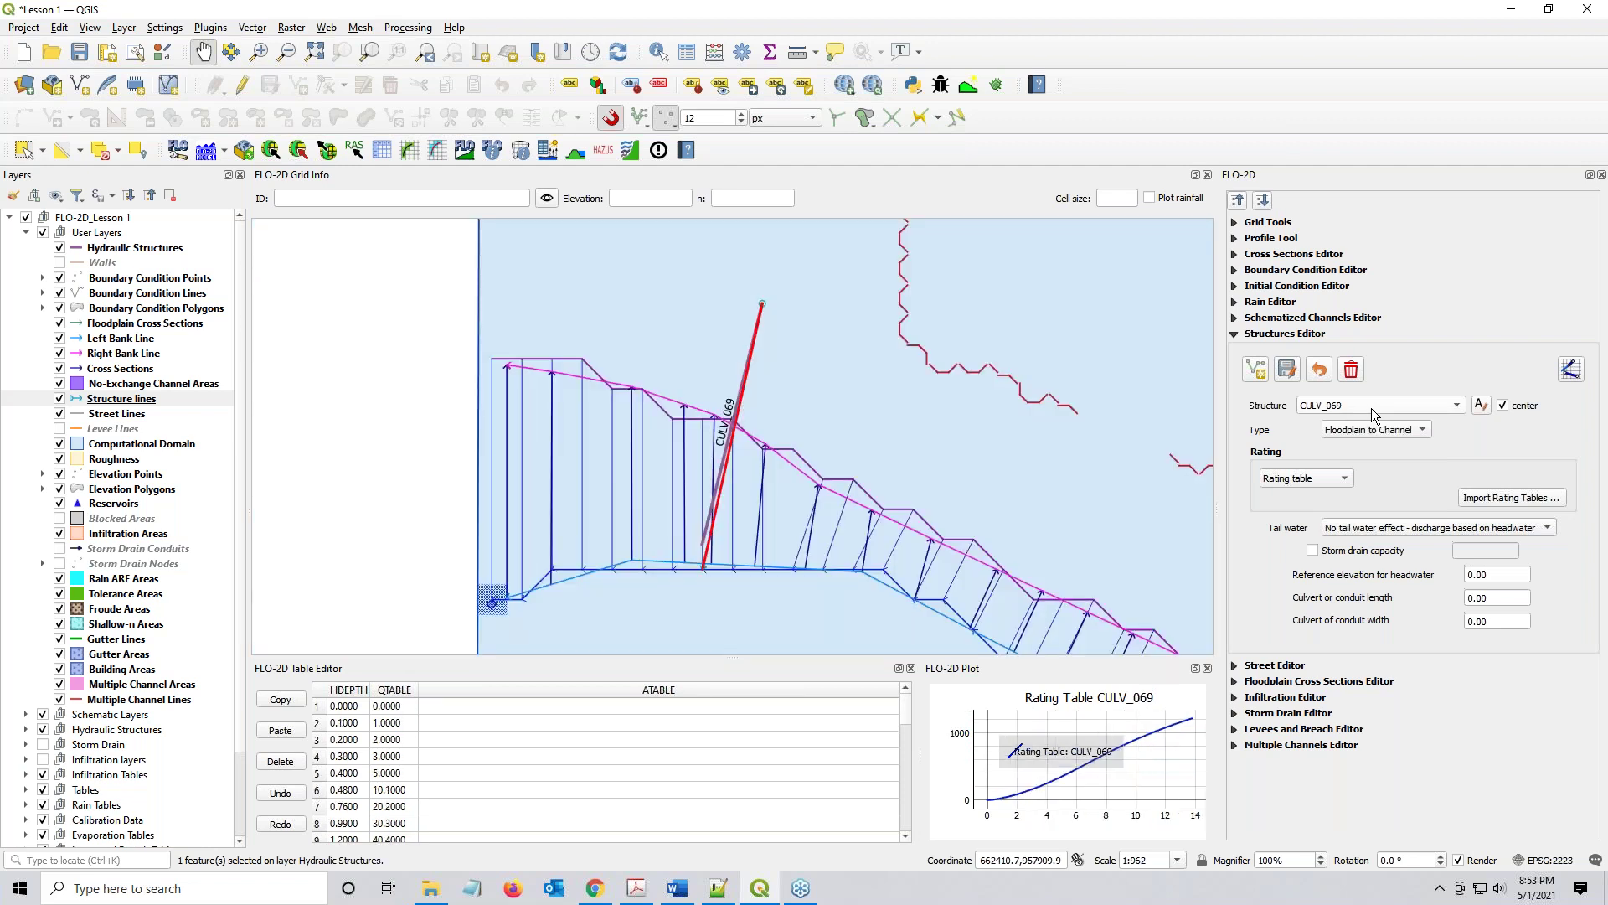
{"action": "scroll", "coordinate": [1370, 408], "scroll_direction": "down", "scroll_amount": 1}
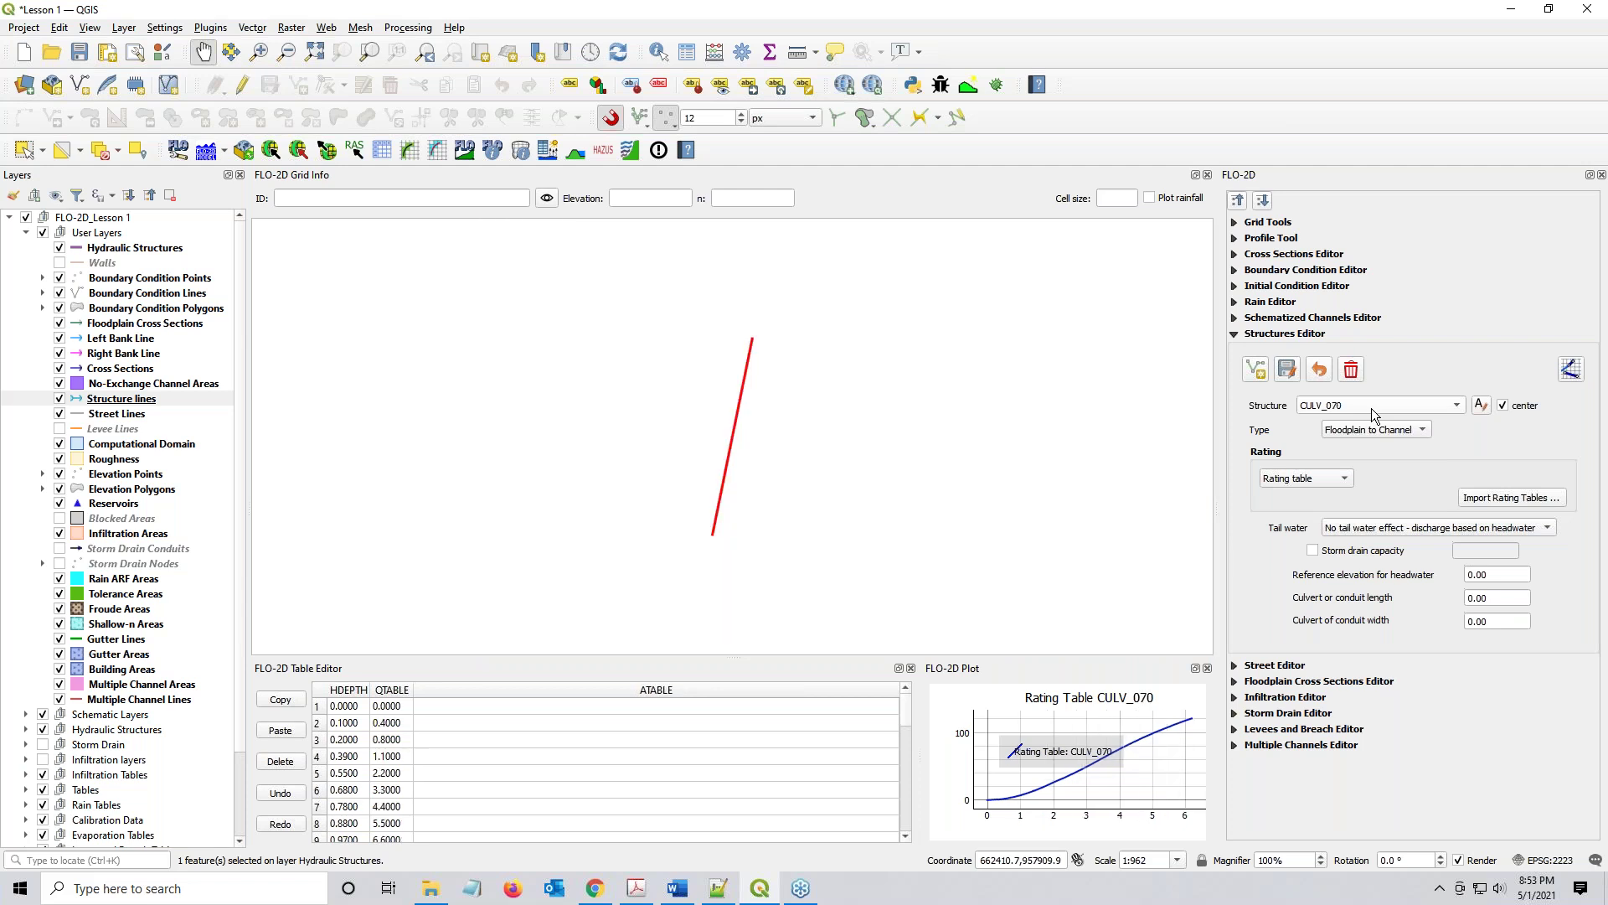
{"action": "scroll", "coordinate": [1370, 409], "scroll_direction": "down", "scroll_amount": 1}
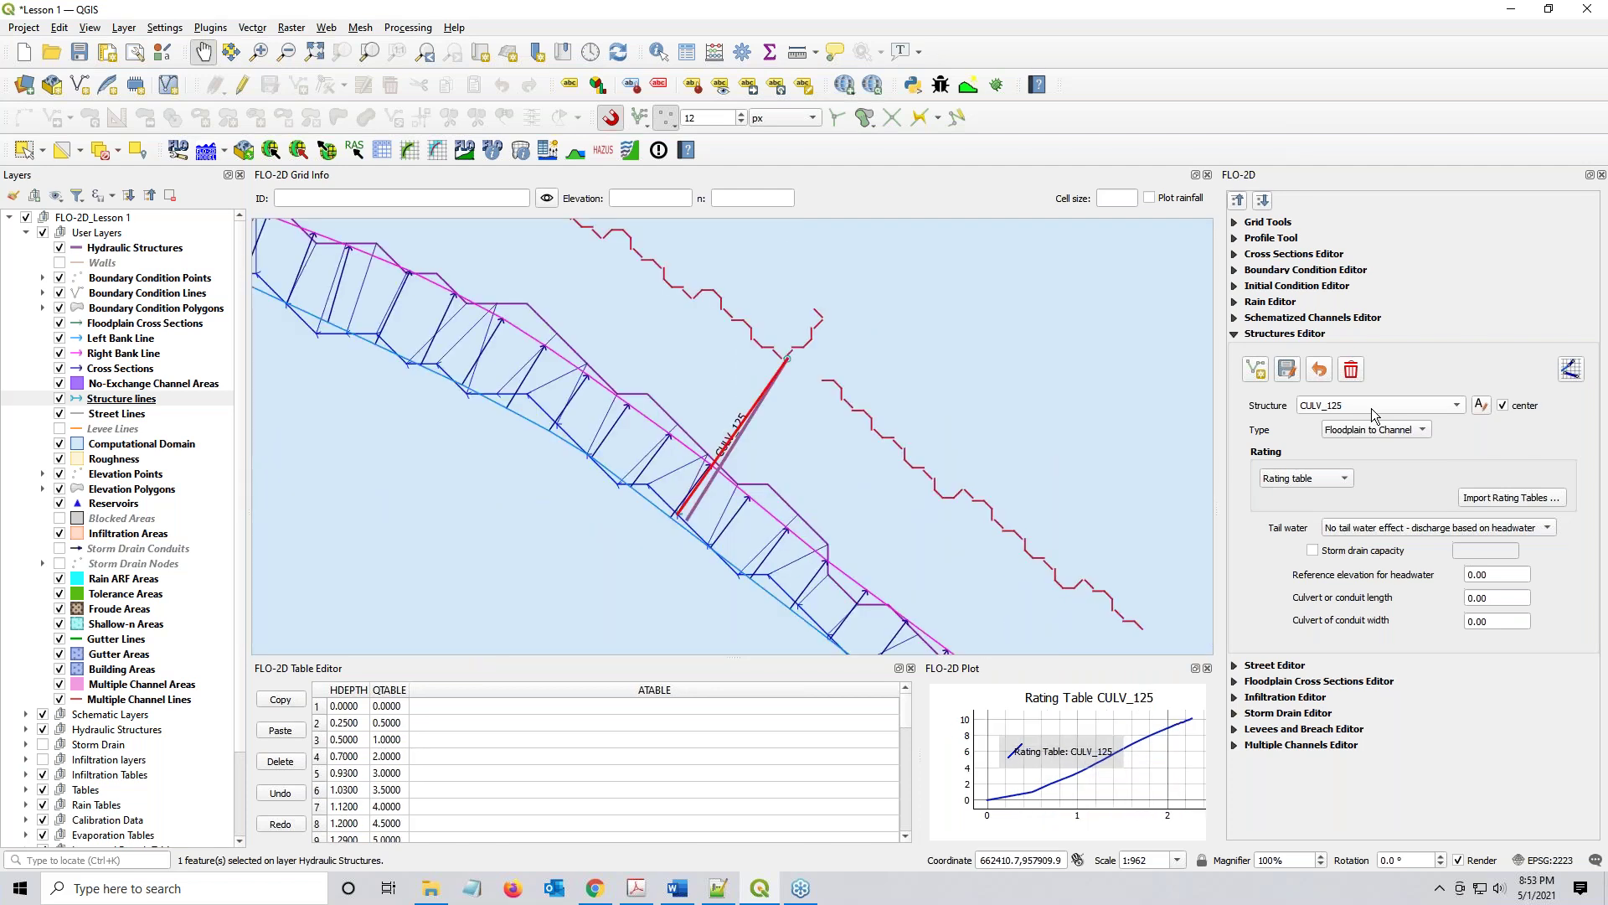
{"action": "scroll", "coordinate": [1370, 408], "scroll_direction": "down", "scroll_amount": 3}
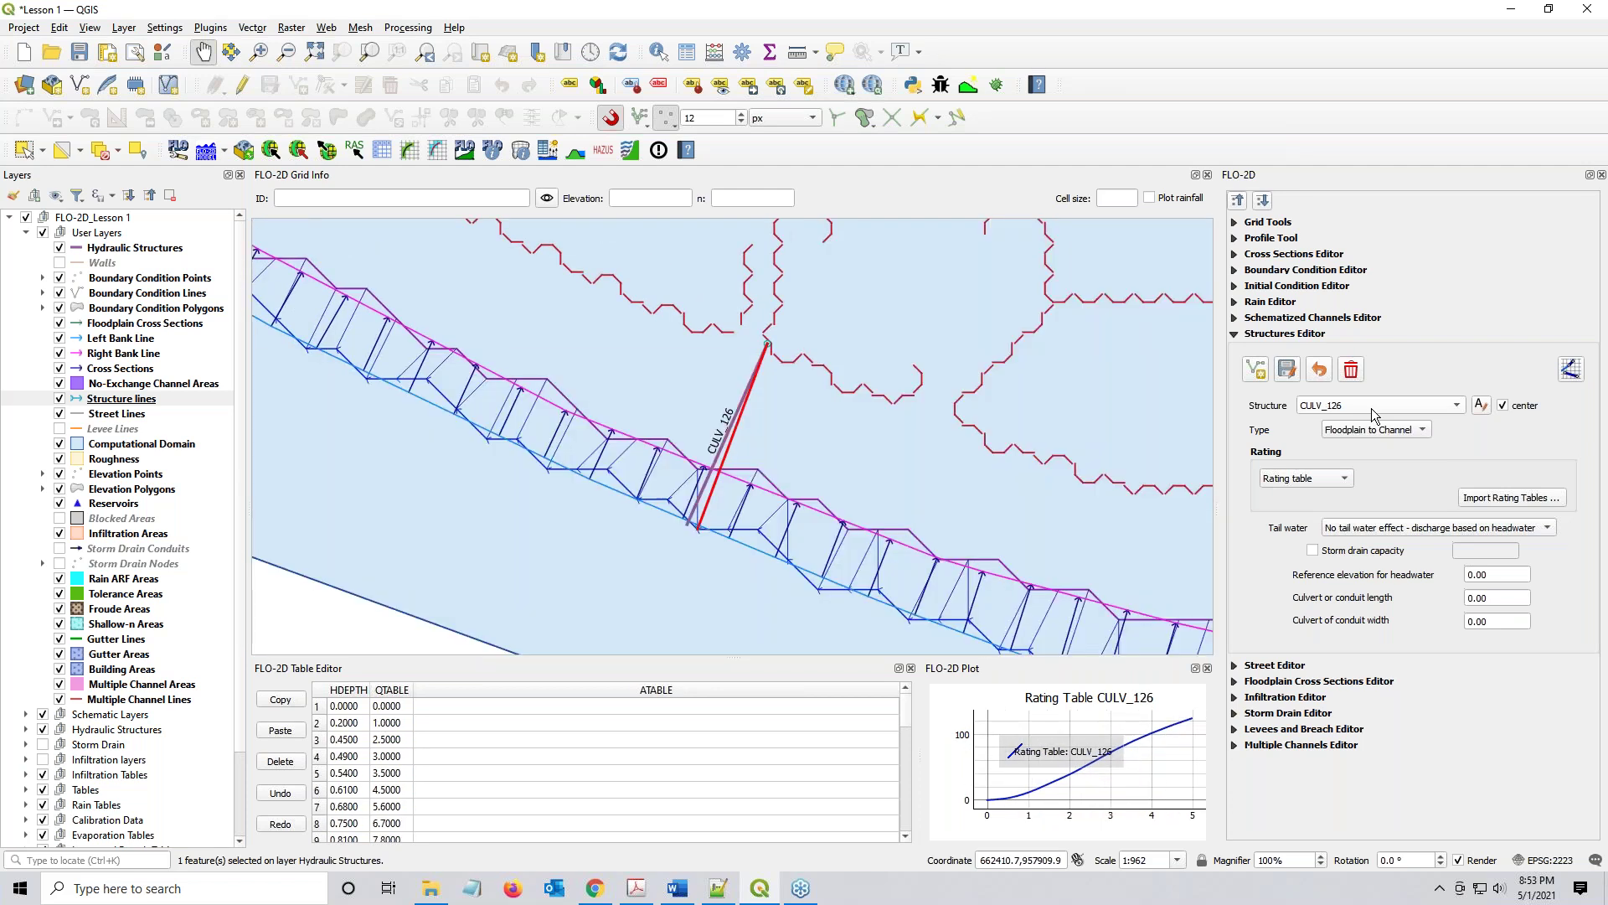
{"action": "scroll", "coordinate": [1371, 409], "scroll_direction": "down", "scroll_amount": 1}
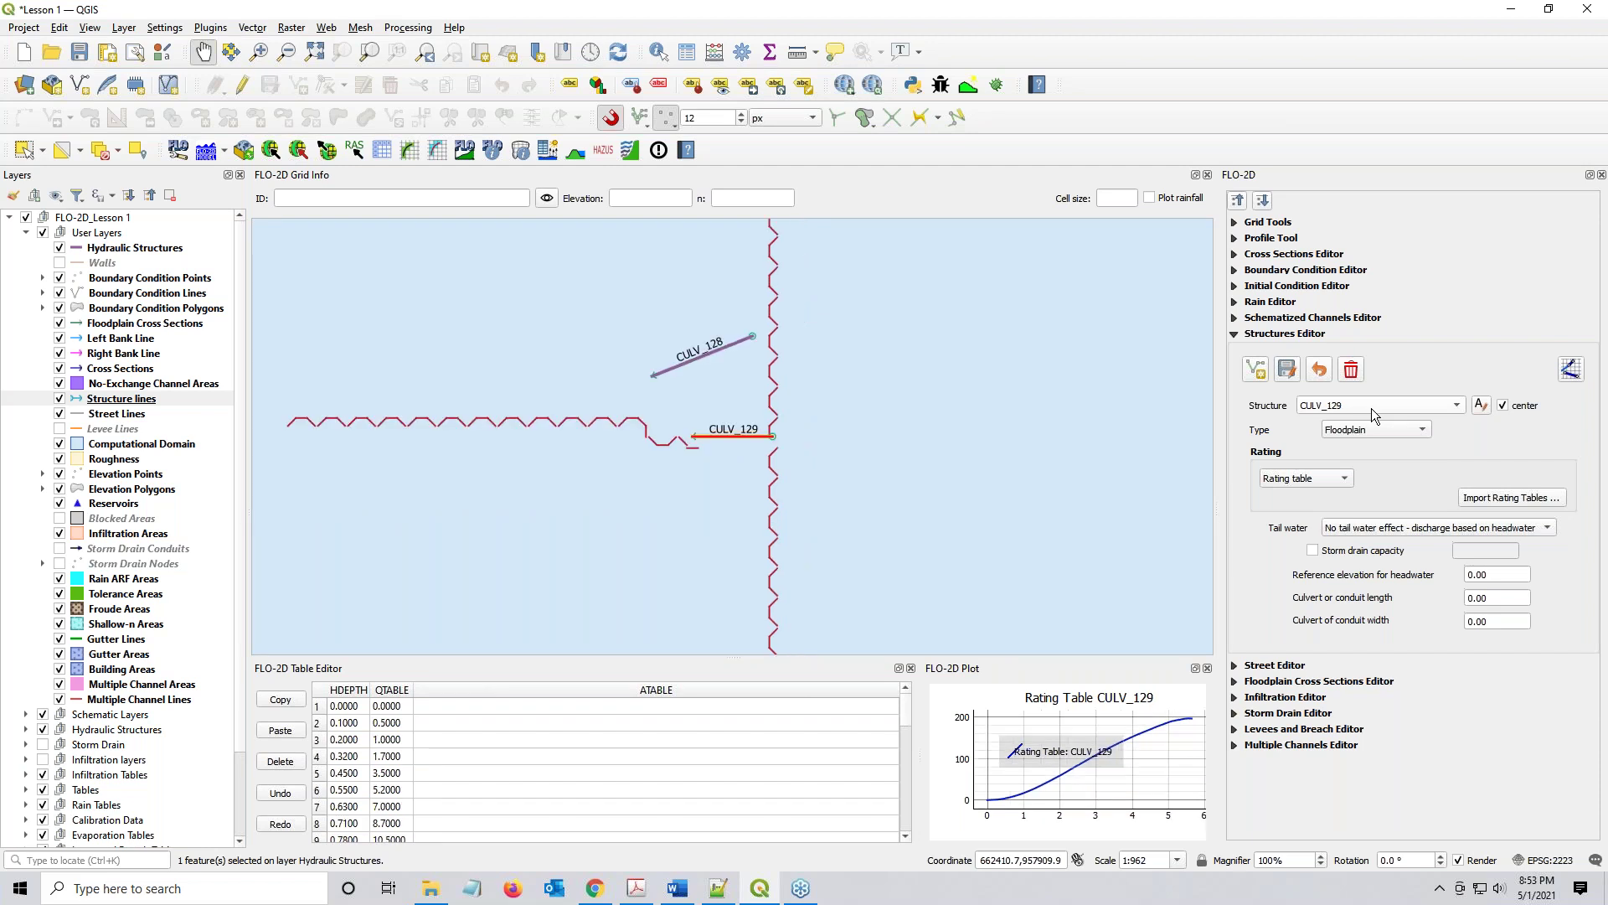
{"action": "scroll", "coordinate": [1370, 409], "scroll_direction": "down", "scroll_amount": 1}
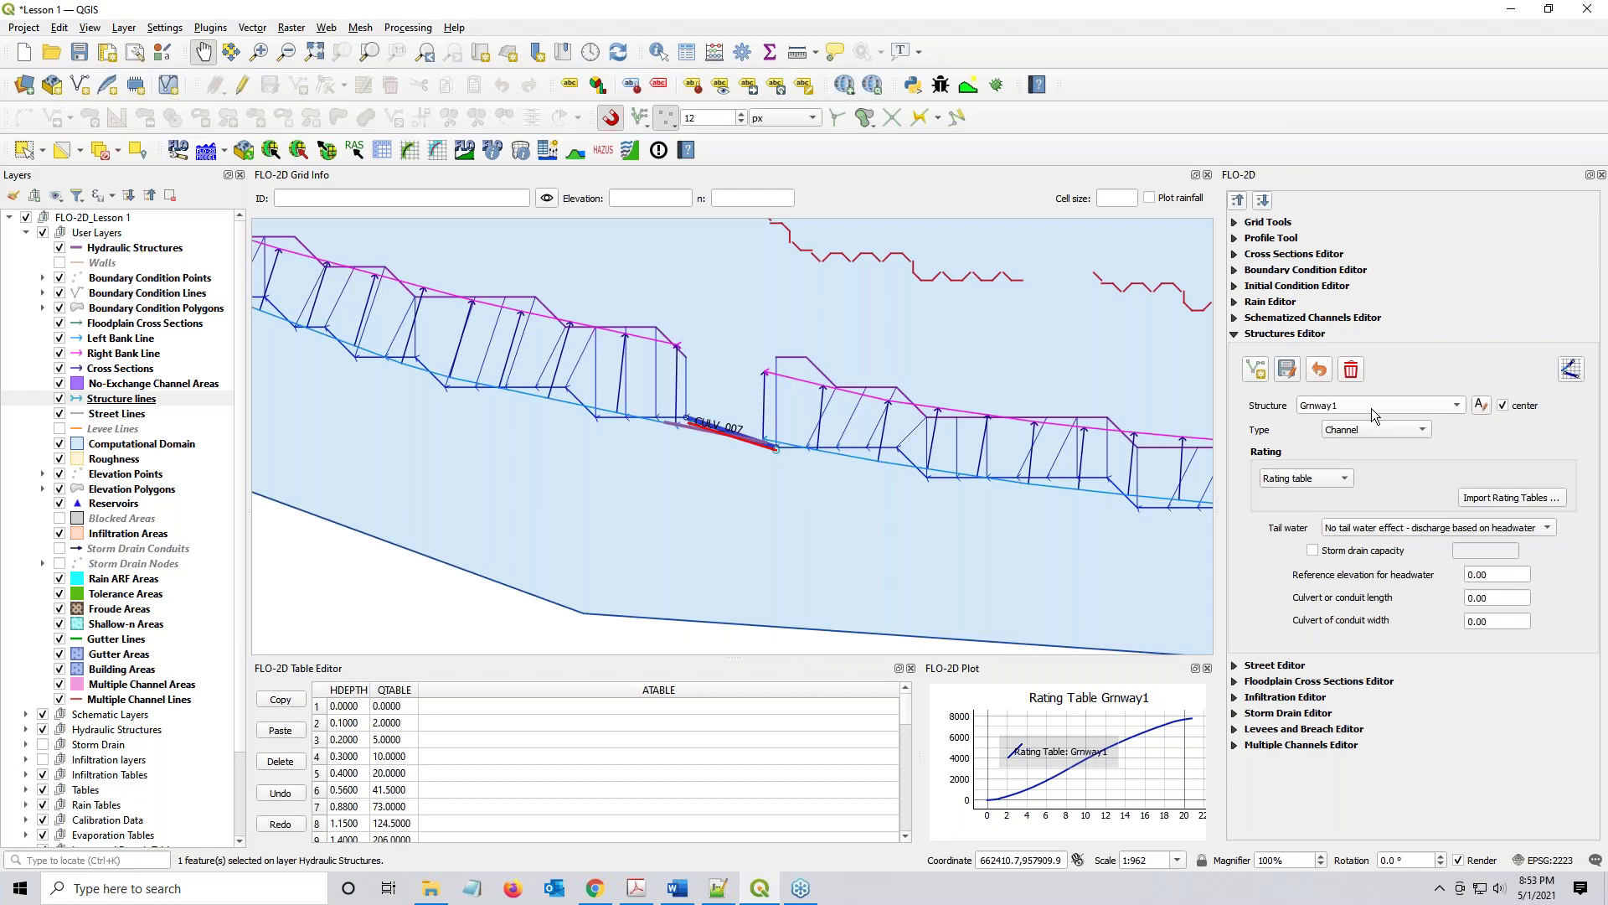
{"action": "scroll", "coordinate": [1371, 408], "scroll_direction": "down", "scroll_amount": 1}
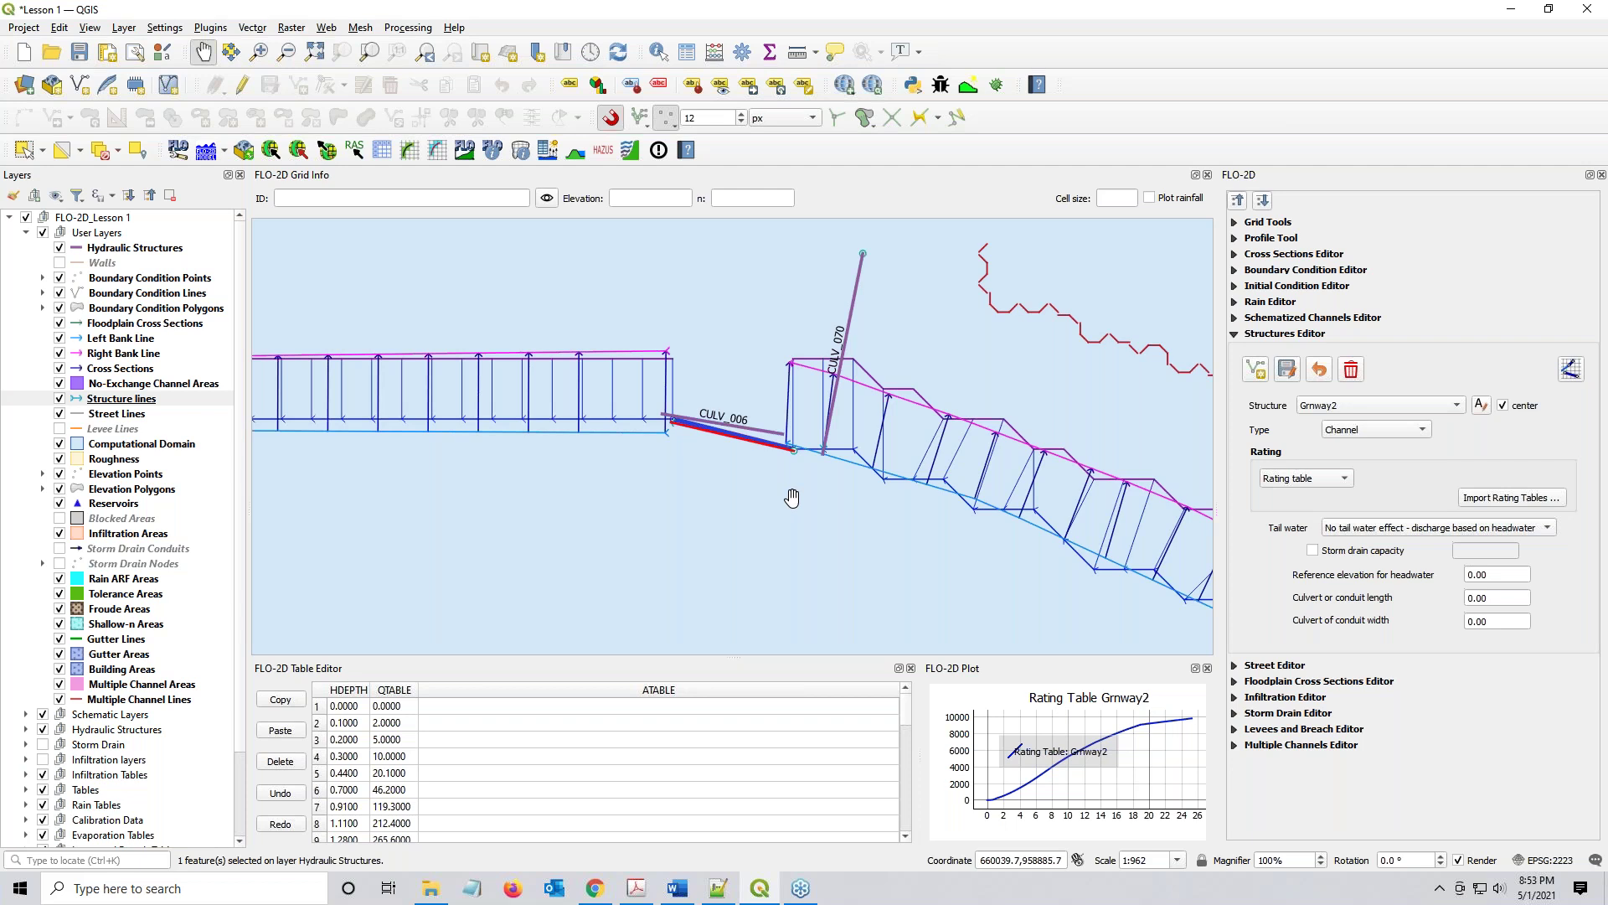
{"action": "scroll", "coordinate": [593, 523], "scroll_direction": "down", "scroll_amount": 1}
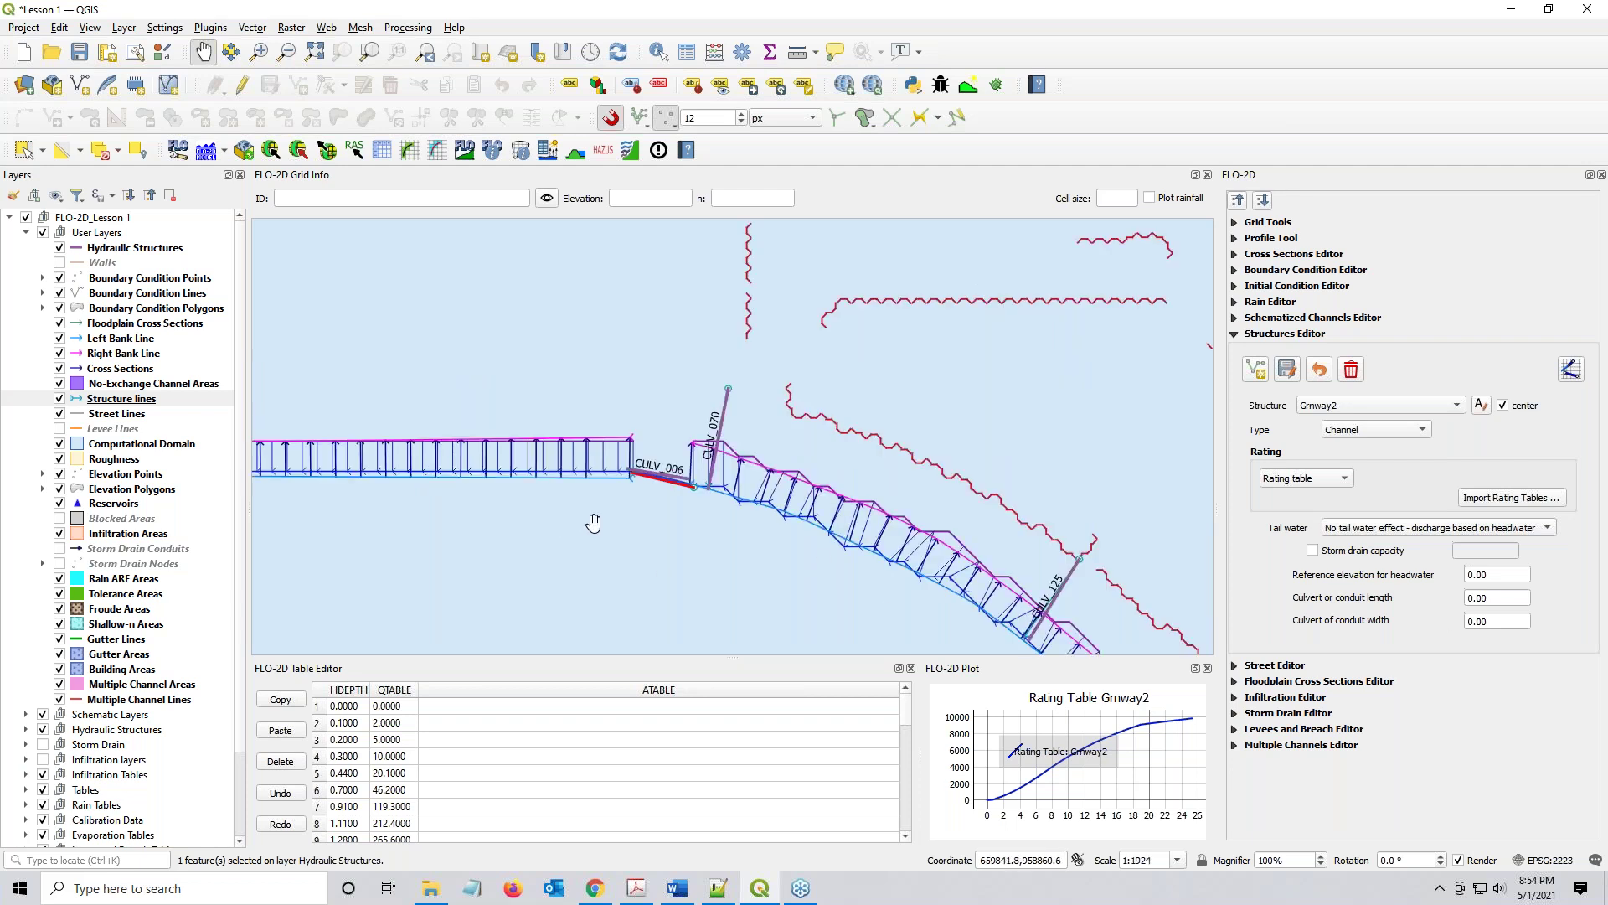
{"action": "scroll", "coordinate": [593, 523], "scroll_direction": "down", "scroll_amount": 3}
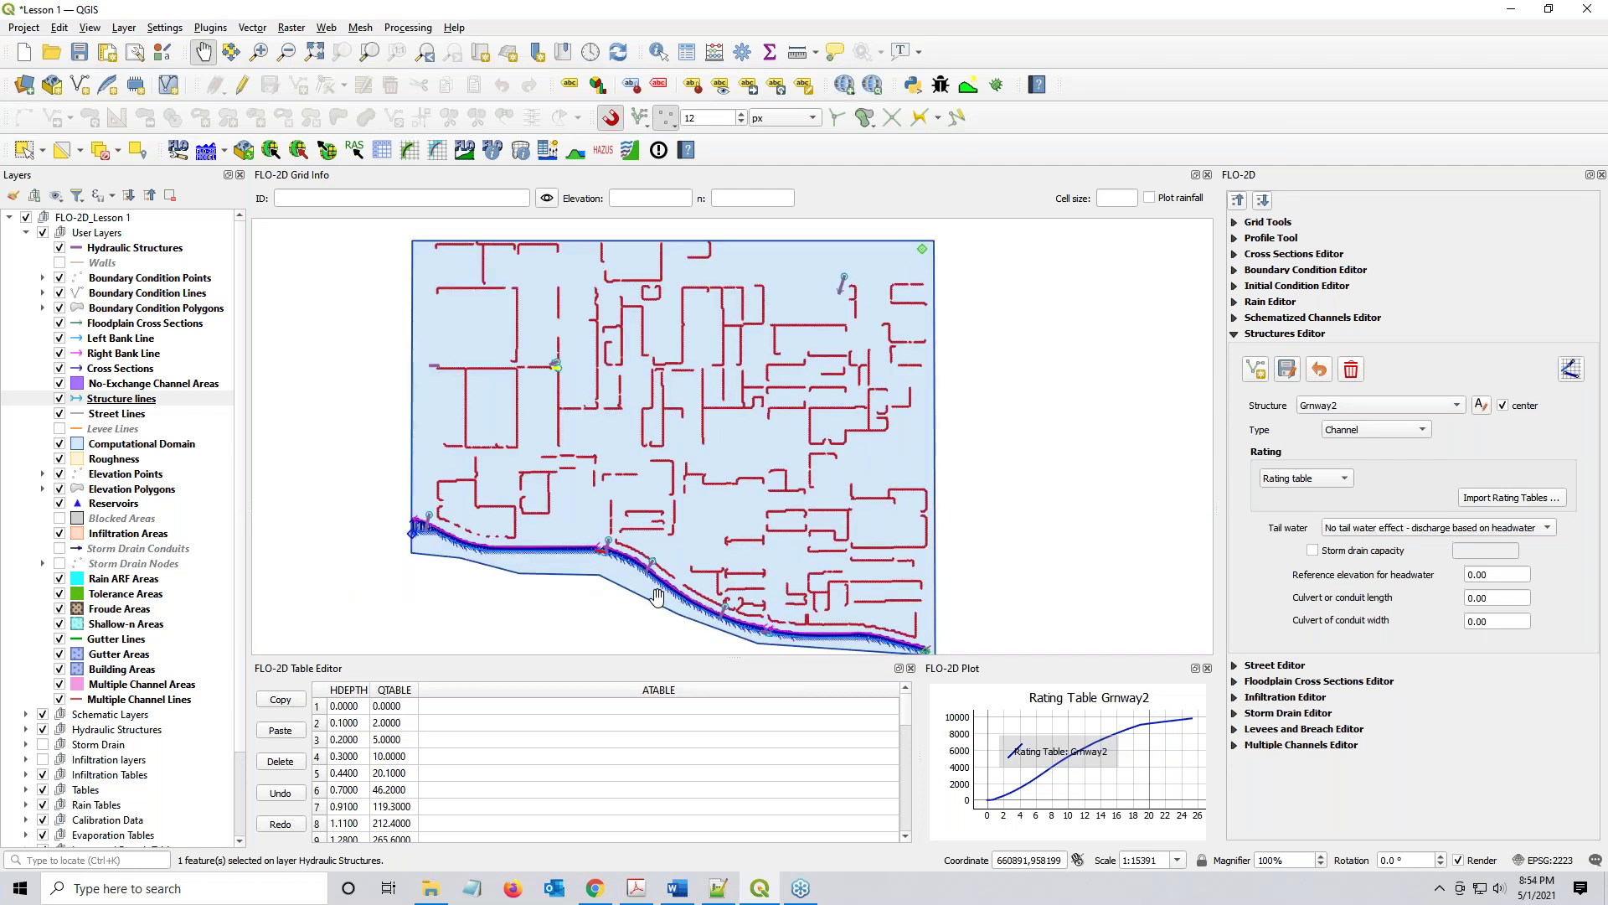
{"action": "left_click_drag", "start_coordinate": [657, 596], "coordinate": [749, 553]}
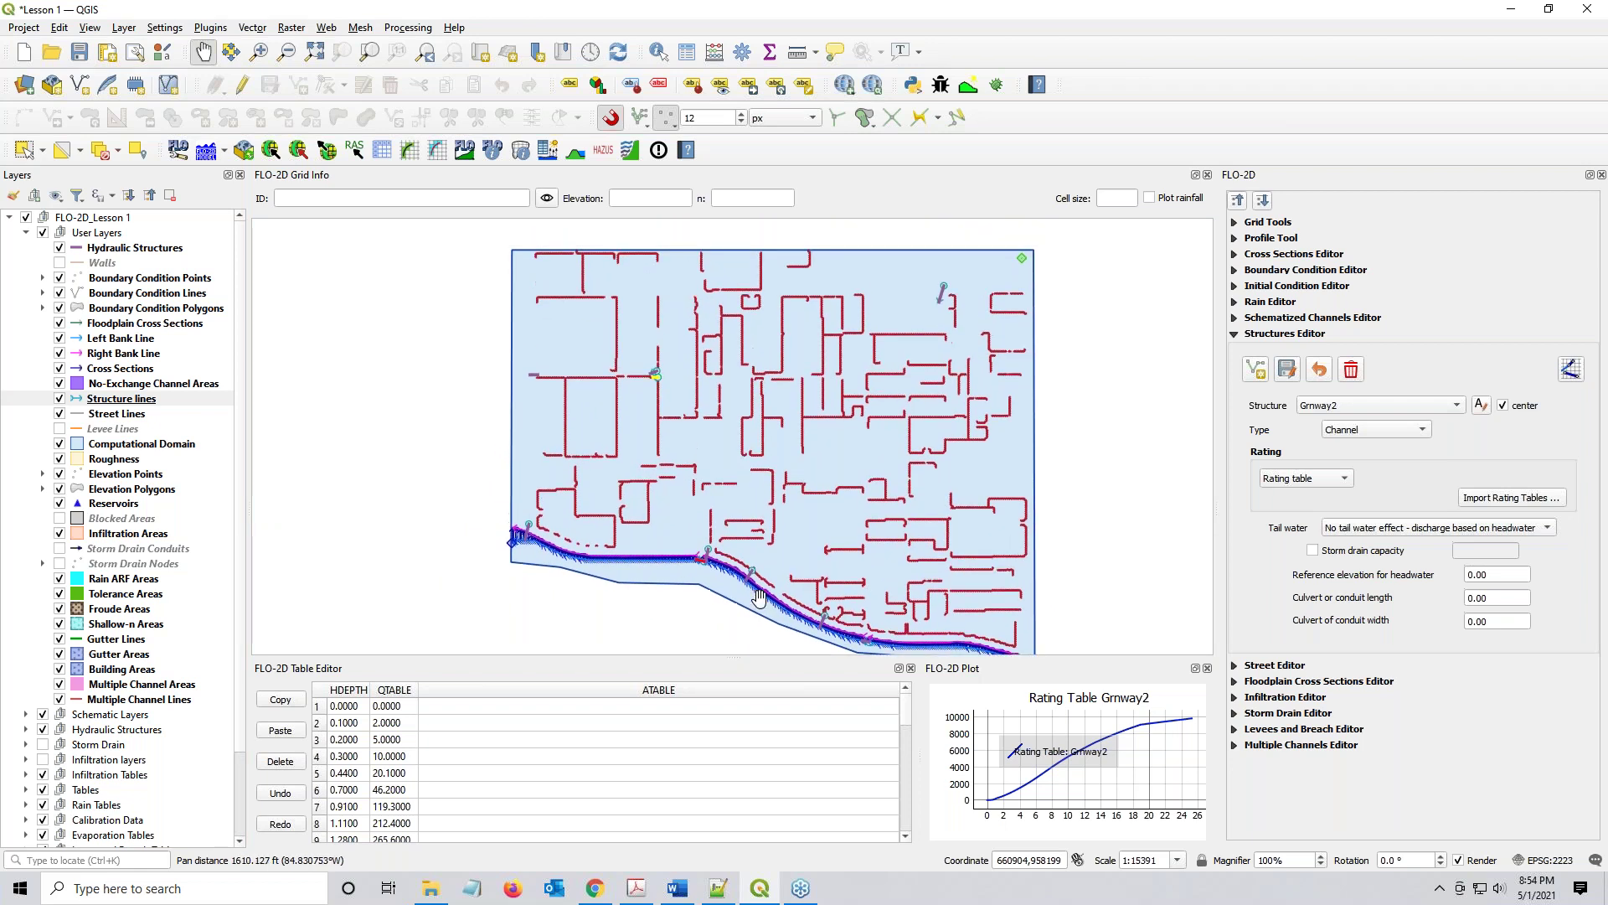
{"action": "left_click_drag", "start_coordinate": [759, 596], "coordinate": [762, 579]}
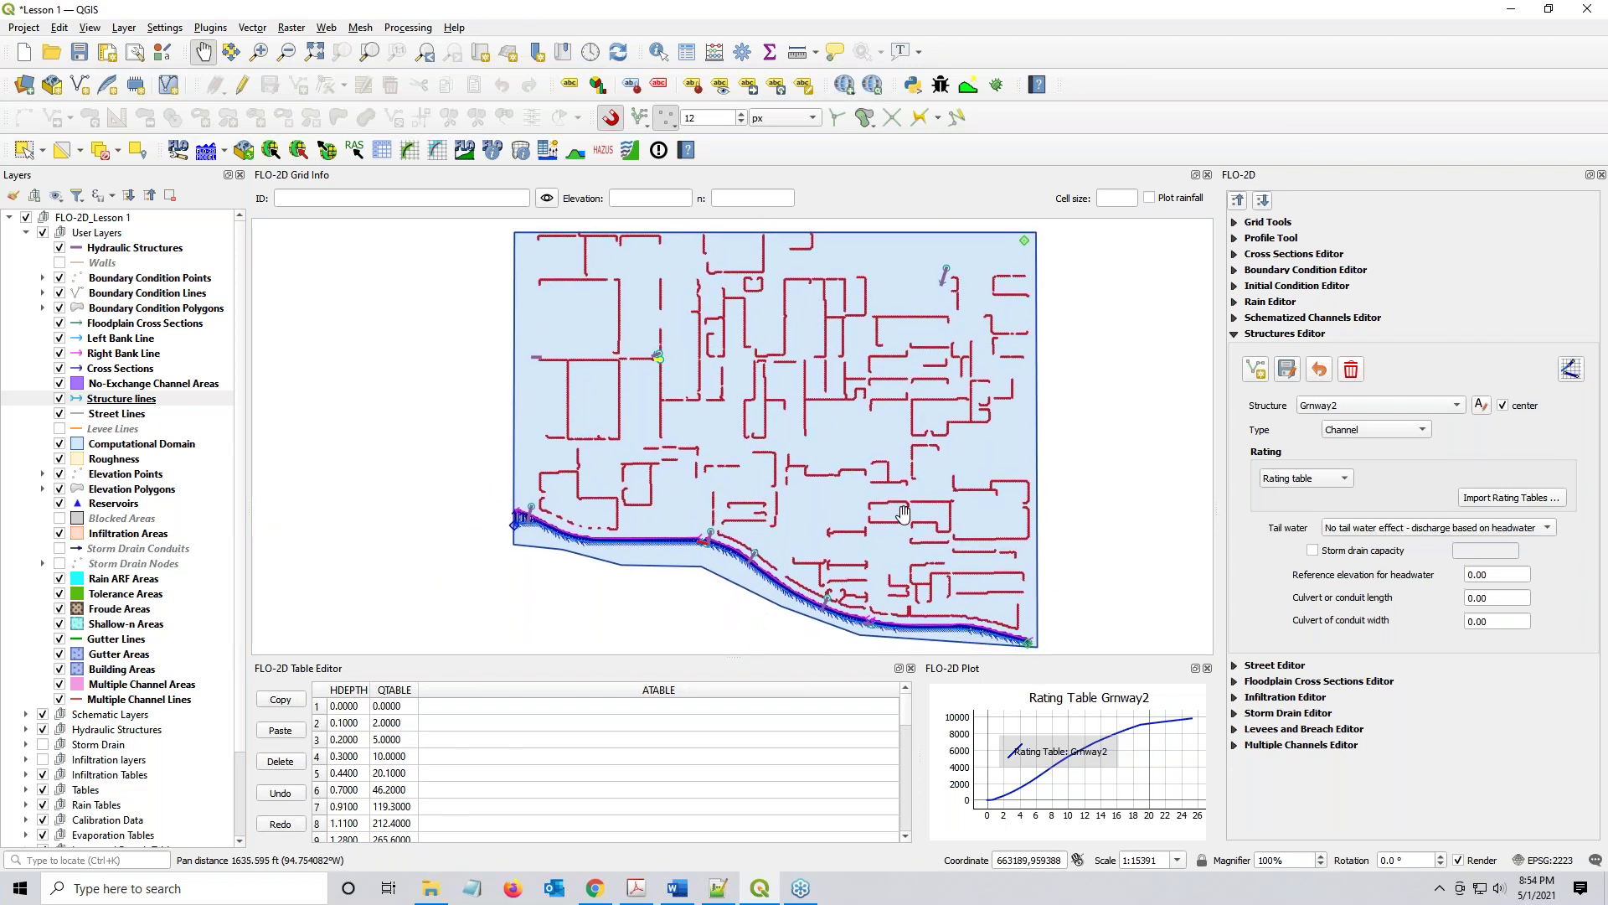
Hide the Hydraulic Structures layer and bring the lessons PDF to the centre of the screen
{"action": "left_click", "coordinate": [59, 249]}
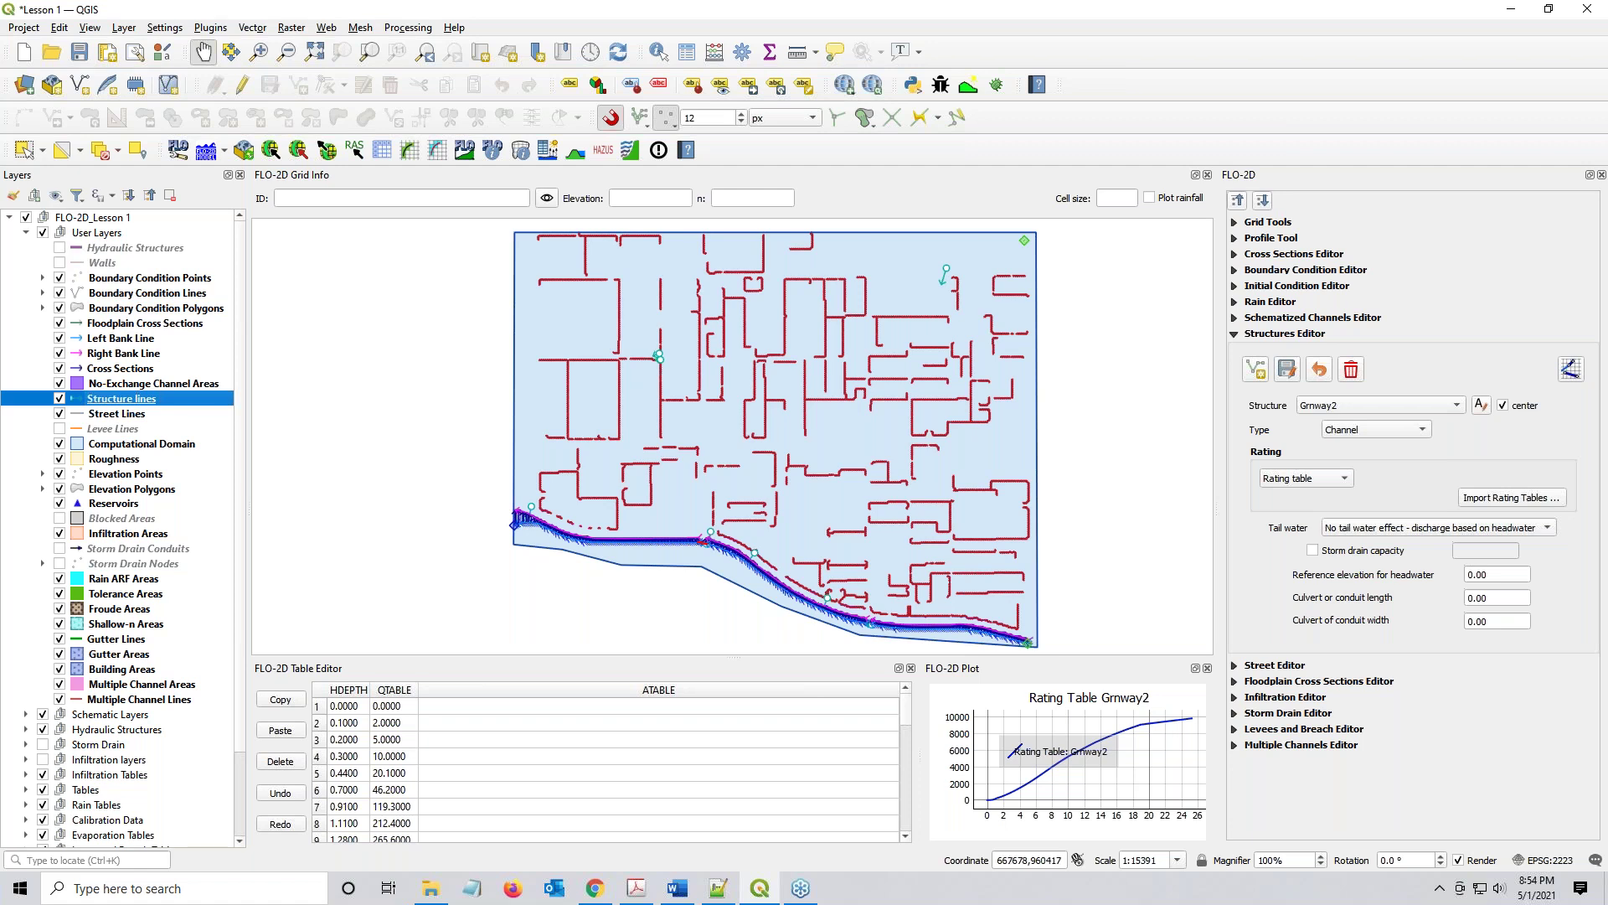
{"action": "key", "text": "alt+Tab"}
{"action": "left_click_drag", "start_coordinate": [1568, 109], "coordinate": [745, 81]}
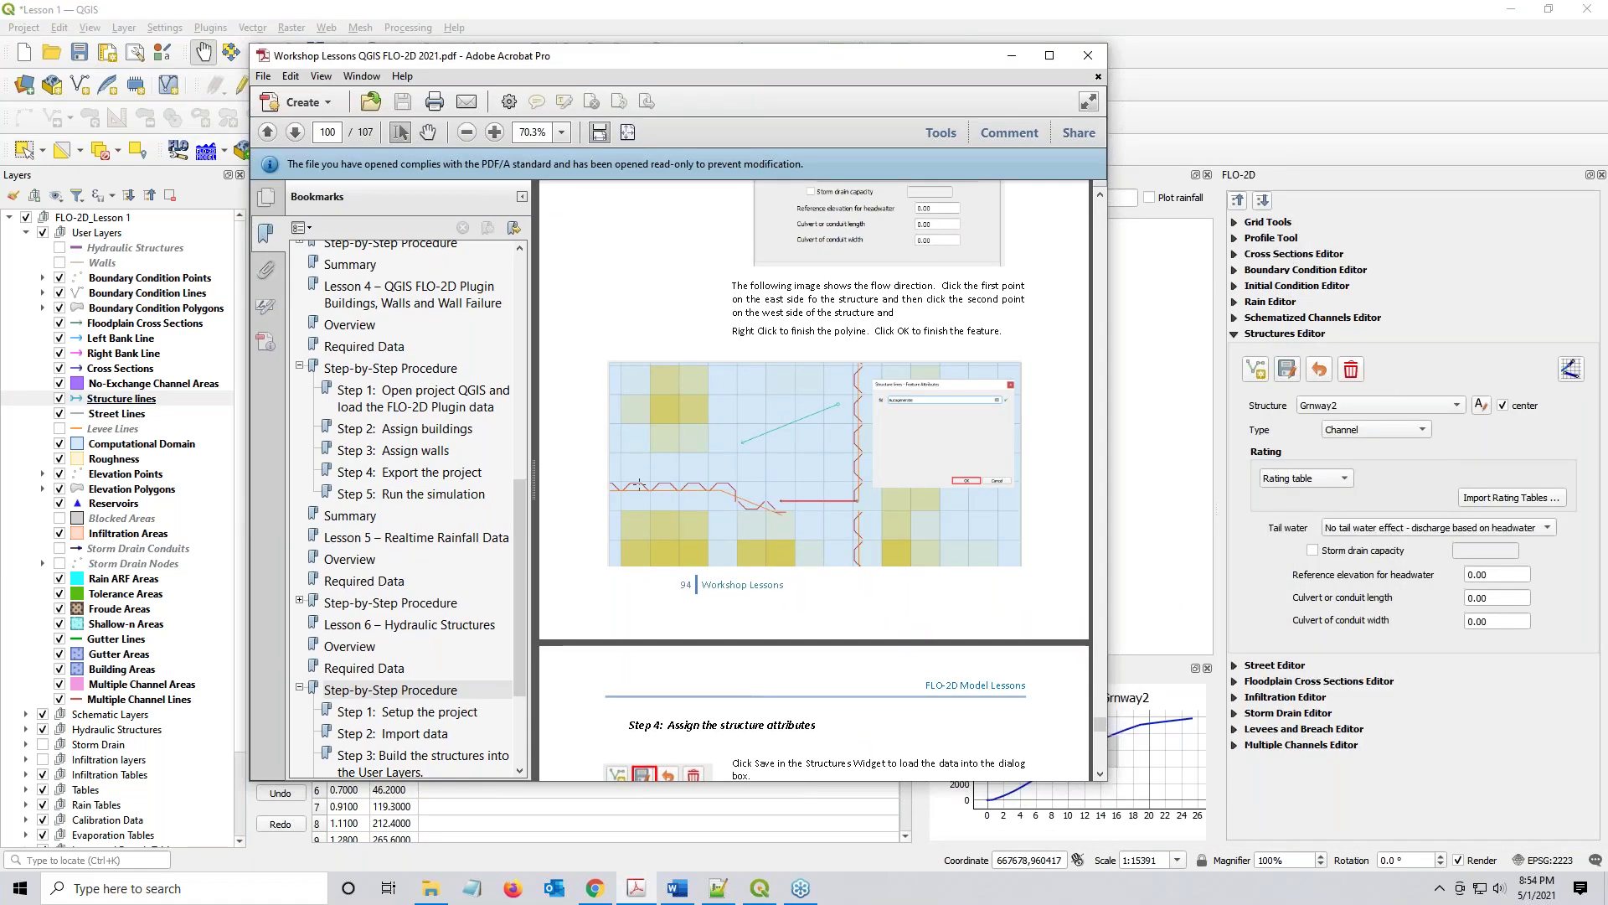
Read the guide through Steps 4 and 5 to page 103, then minimize Acrobat
{"action": "scroll", "coordinate": [795, 542], "scroll_direction": "down", "scroll_amount": 6}
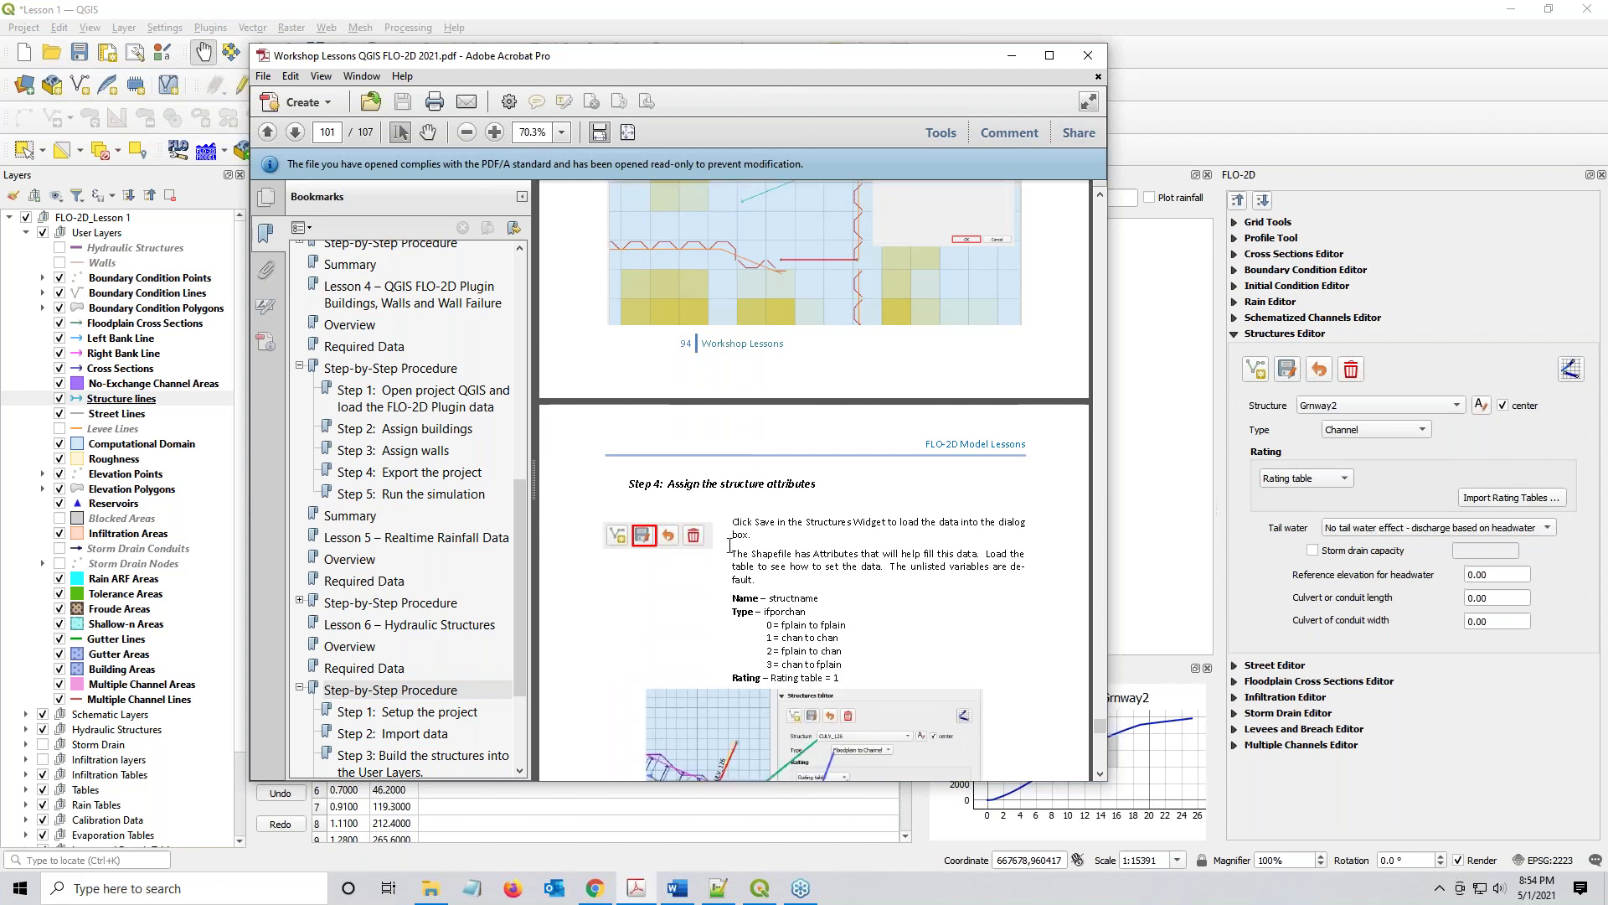
{"action": "scroll", "coordinate": [728, 545], "scroll_direction": "down", "scroll_amount": 8}
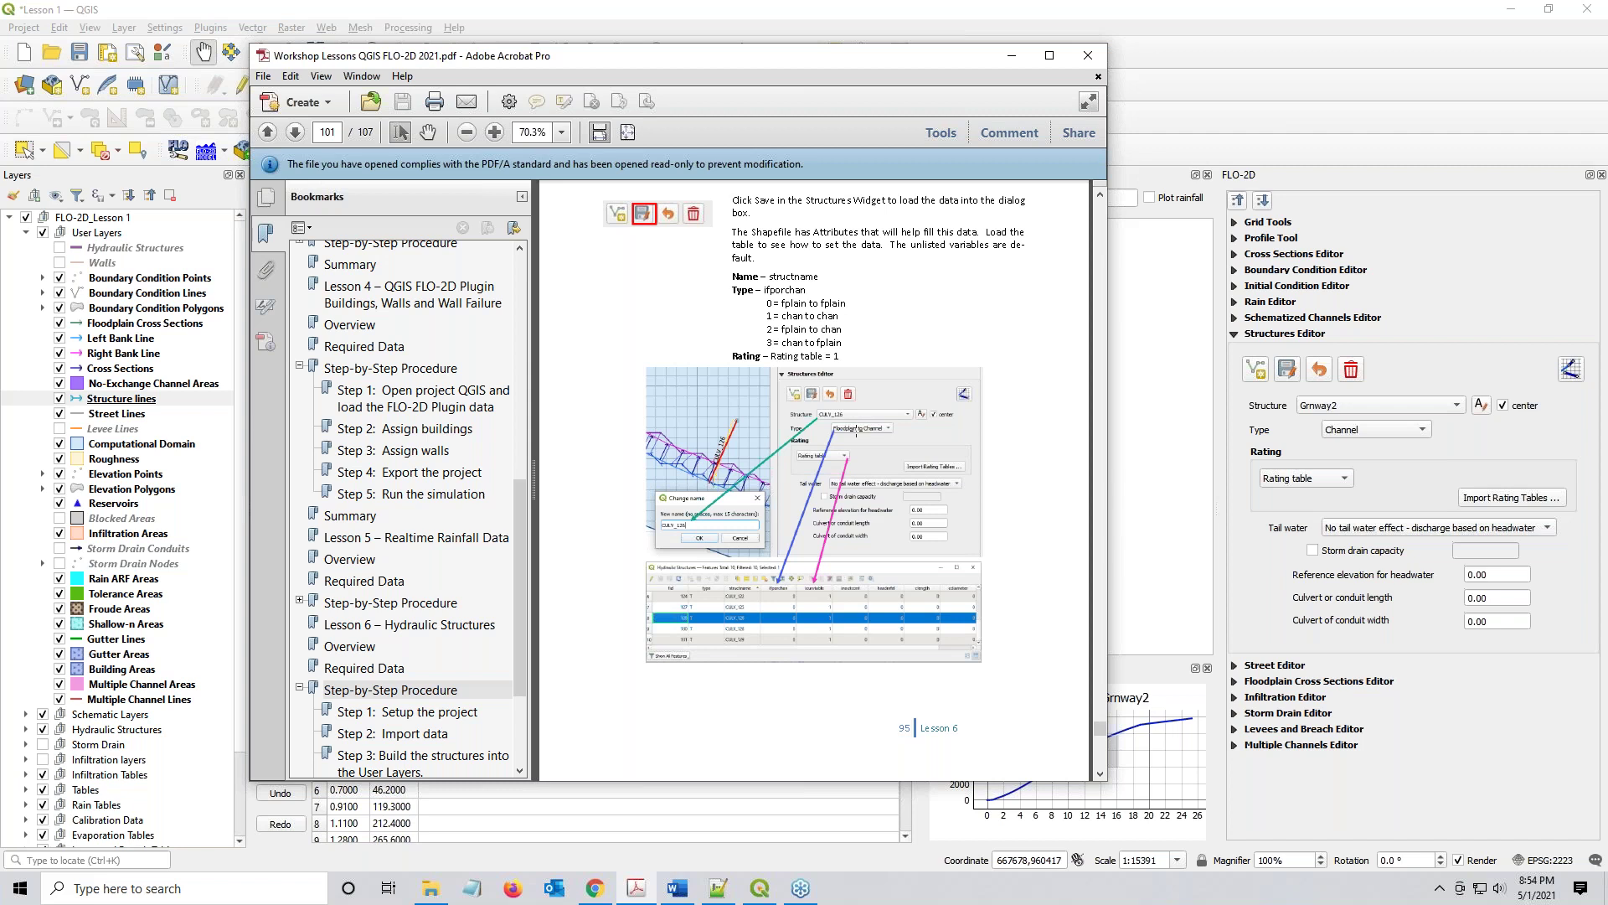
{"action": "scroll", "coordinate": [814, 478], "scroll_direction": "down", "scroll_amount": 12}
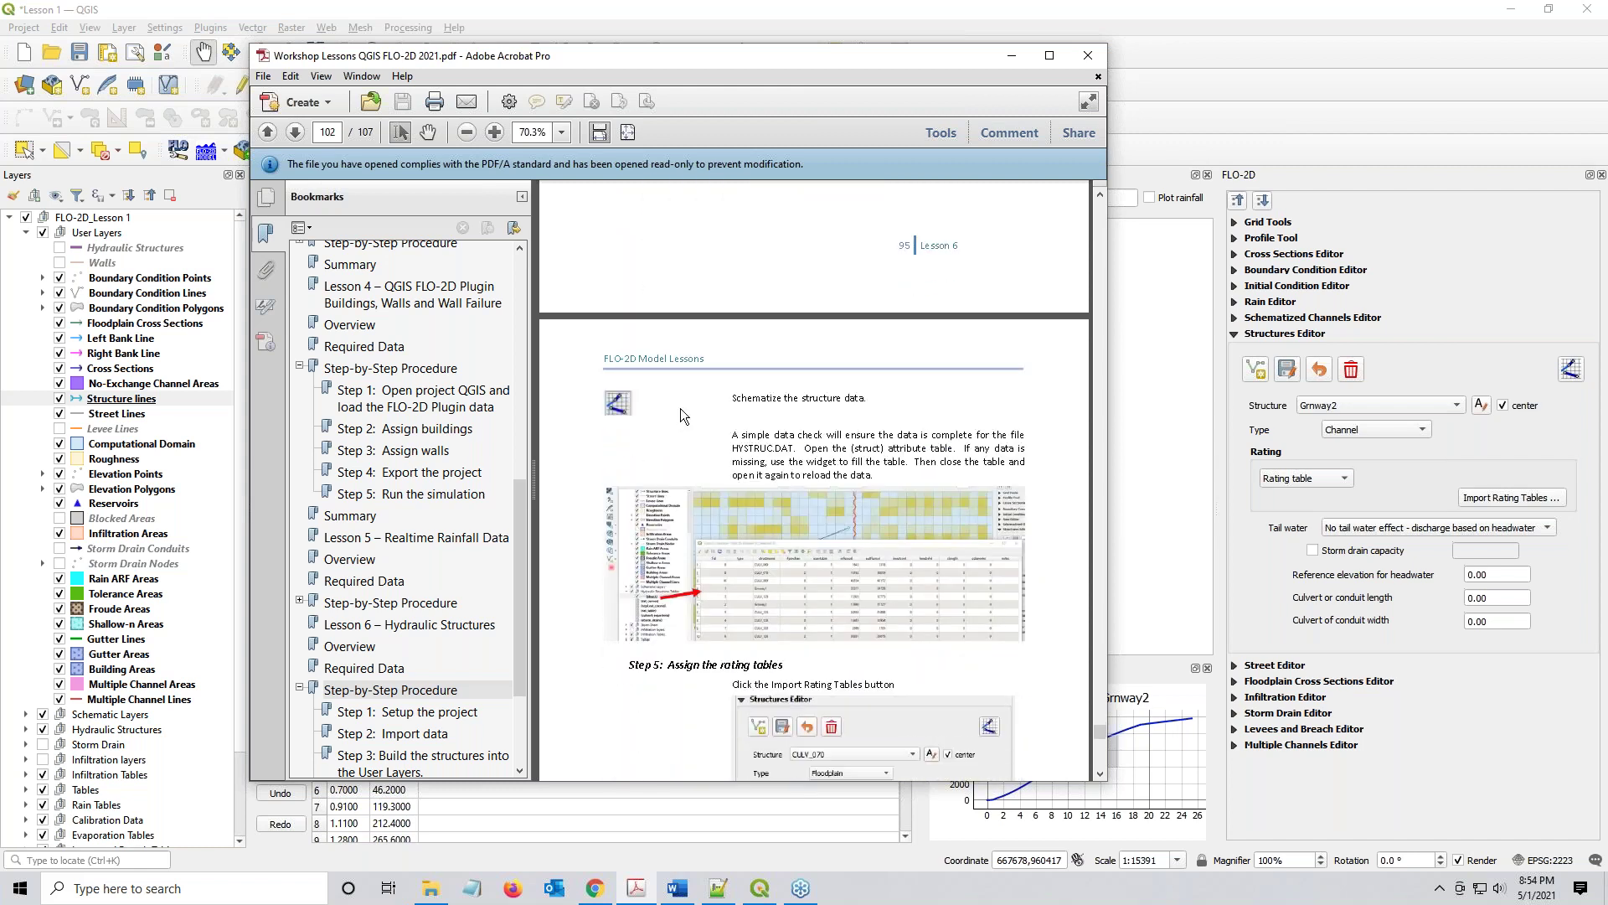
{"action": "scroll", "coordinate": [680, 409], "scroll_direction": "down", "scroll_amount": 2}
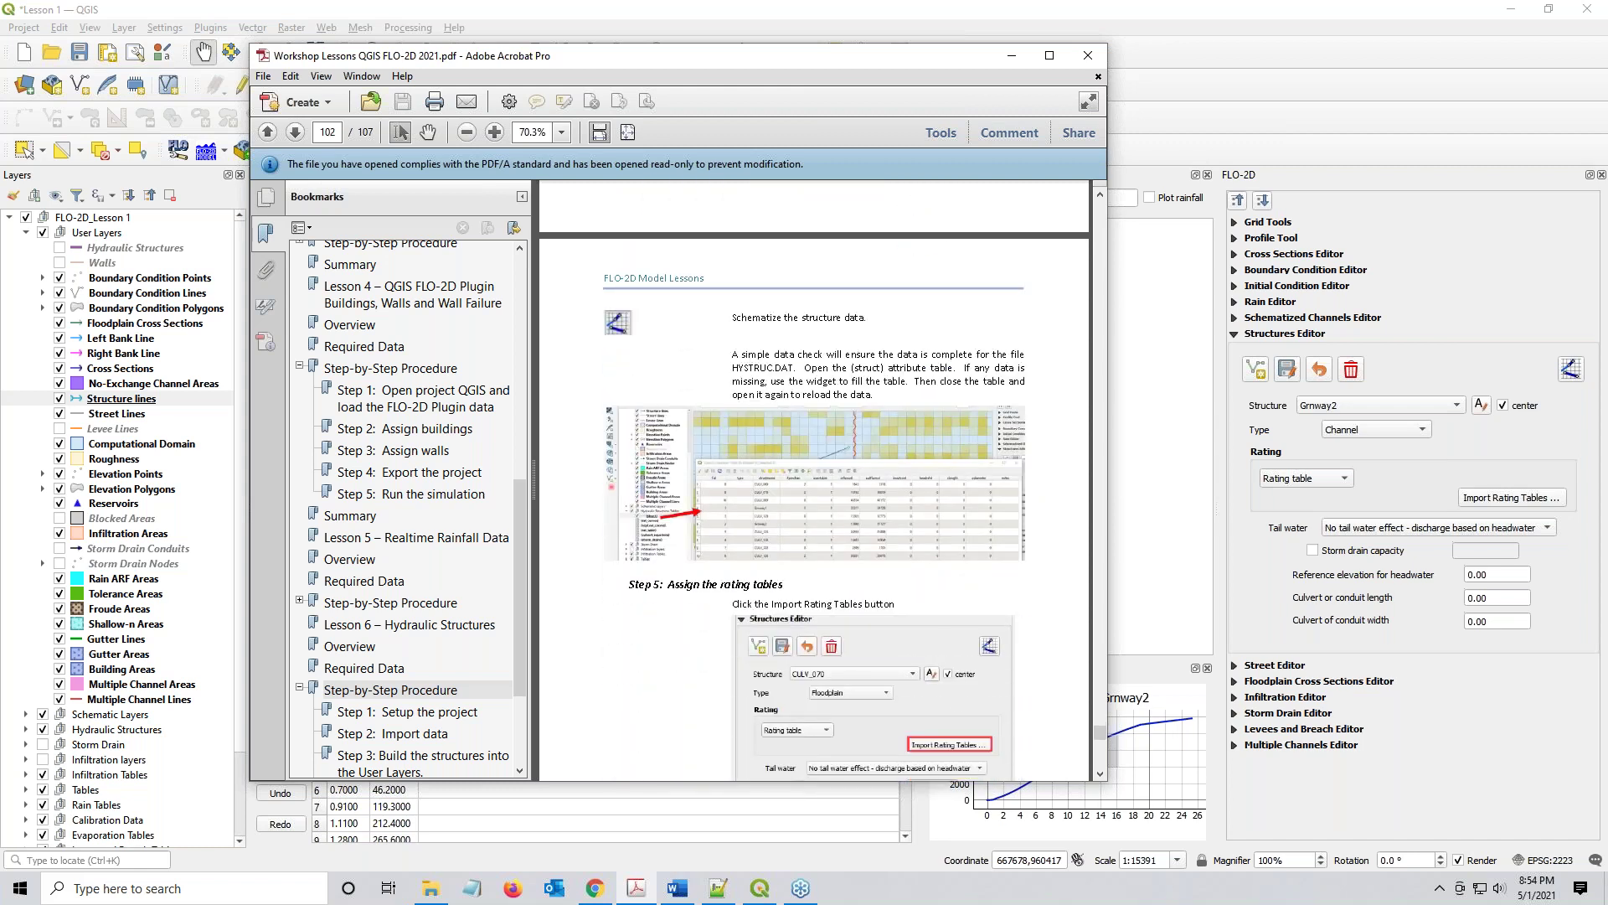
{"action": "scroll", "coordinate": [814, 481], "scroll_direction": "down", "scroll_amount": 4}
{"action": "scroll", "coordinate": [814, 477], "scroll_direction": "down", "scroll_amount": 11}
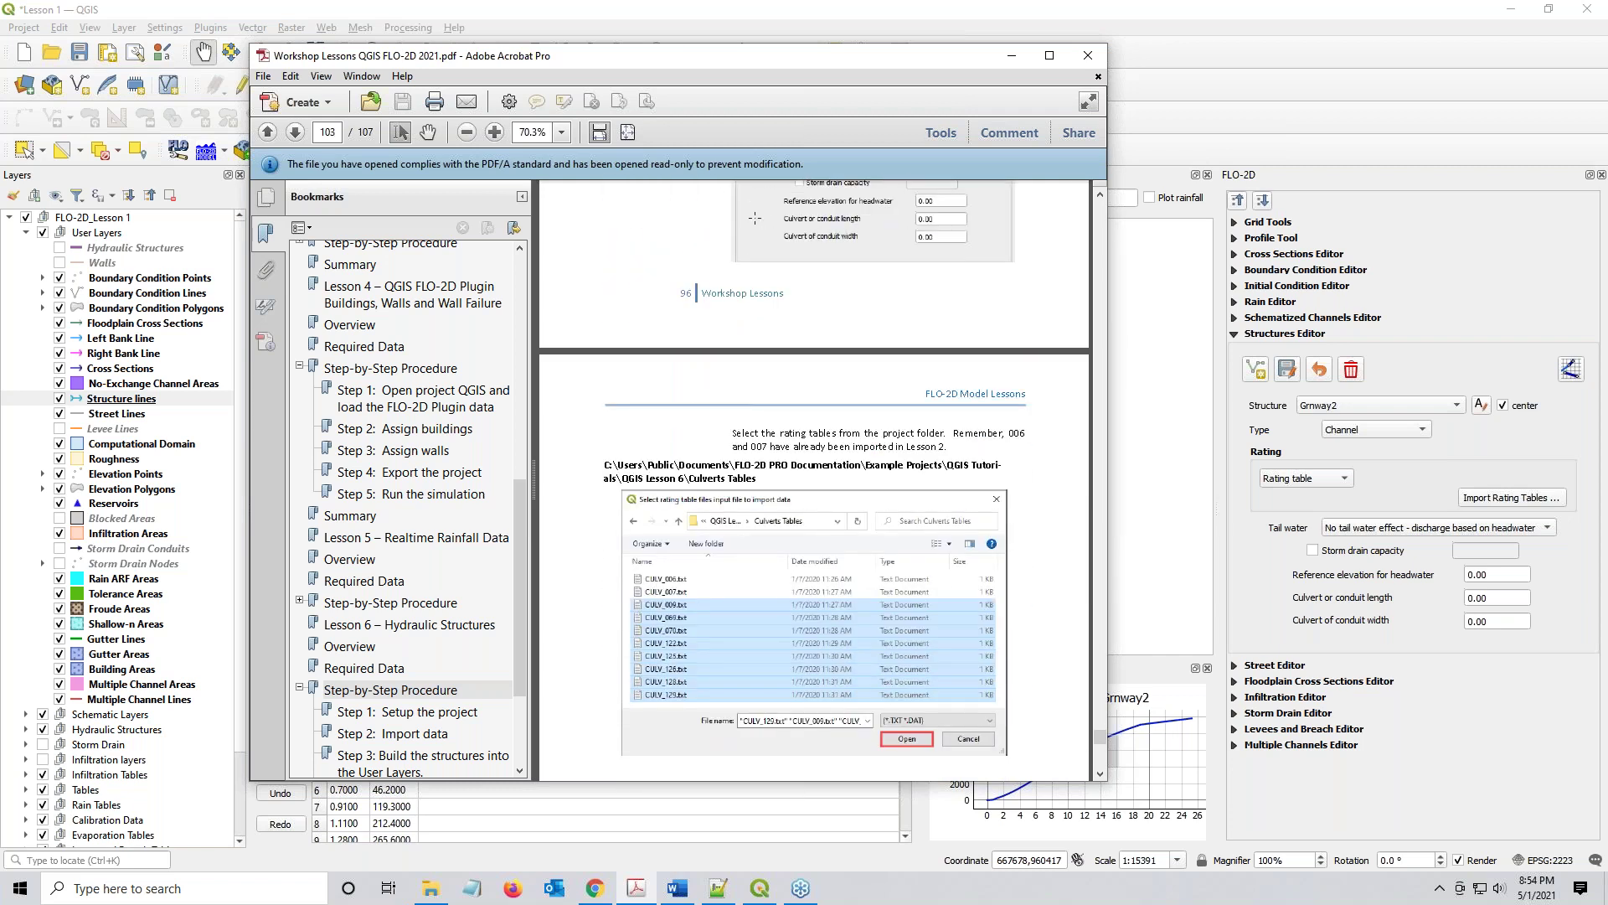
{"action": "left_click", "coordinate": [1011, 55]}
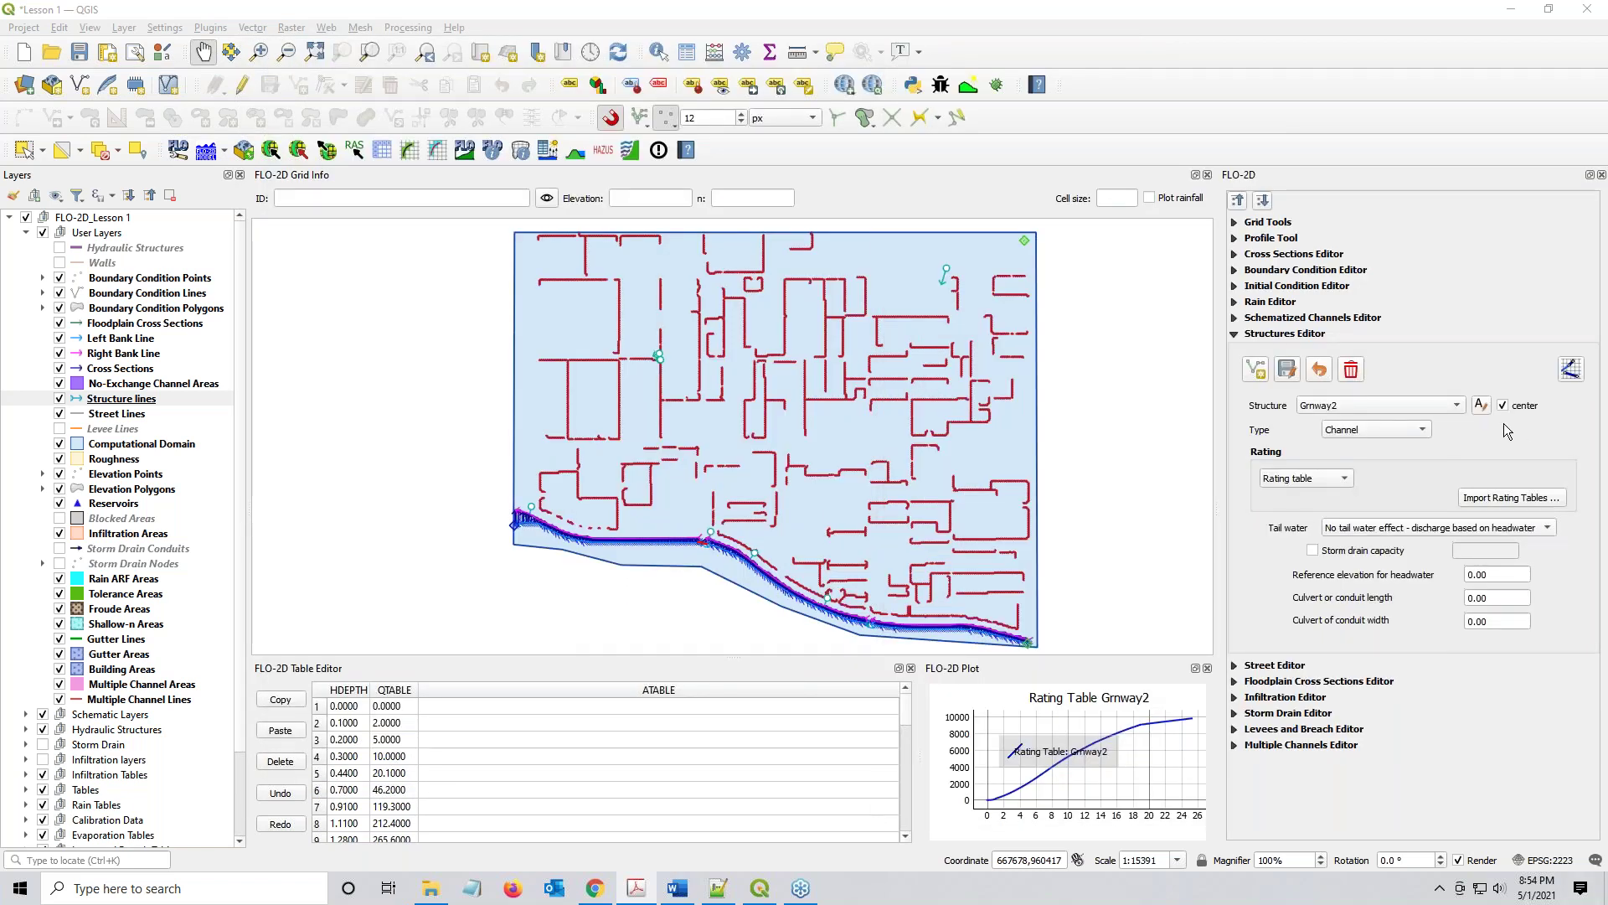
Schematize the structures, overwriting the existing ones, and centre the blue structure line
{"action": "left_click", "coordinate": [1570, 369]}
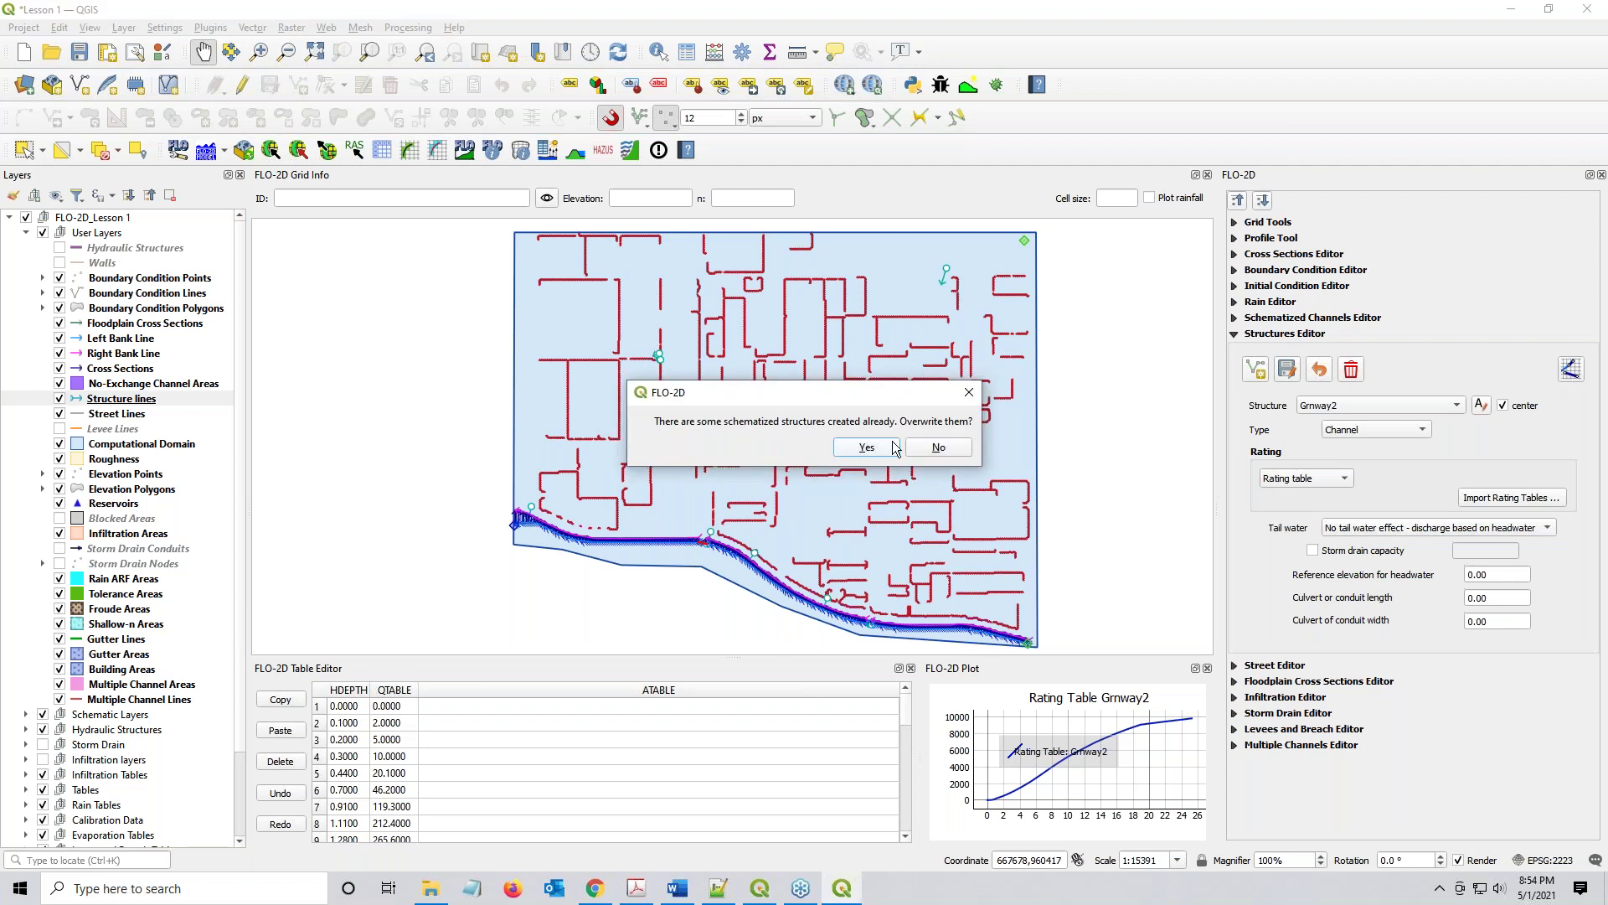
{"action": "left_click", "coordinate": [893, 448]}
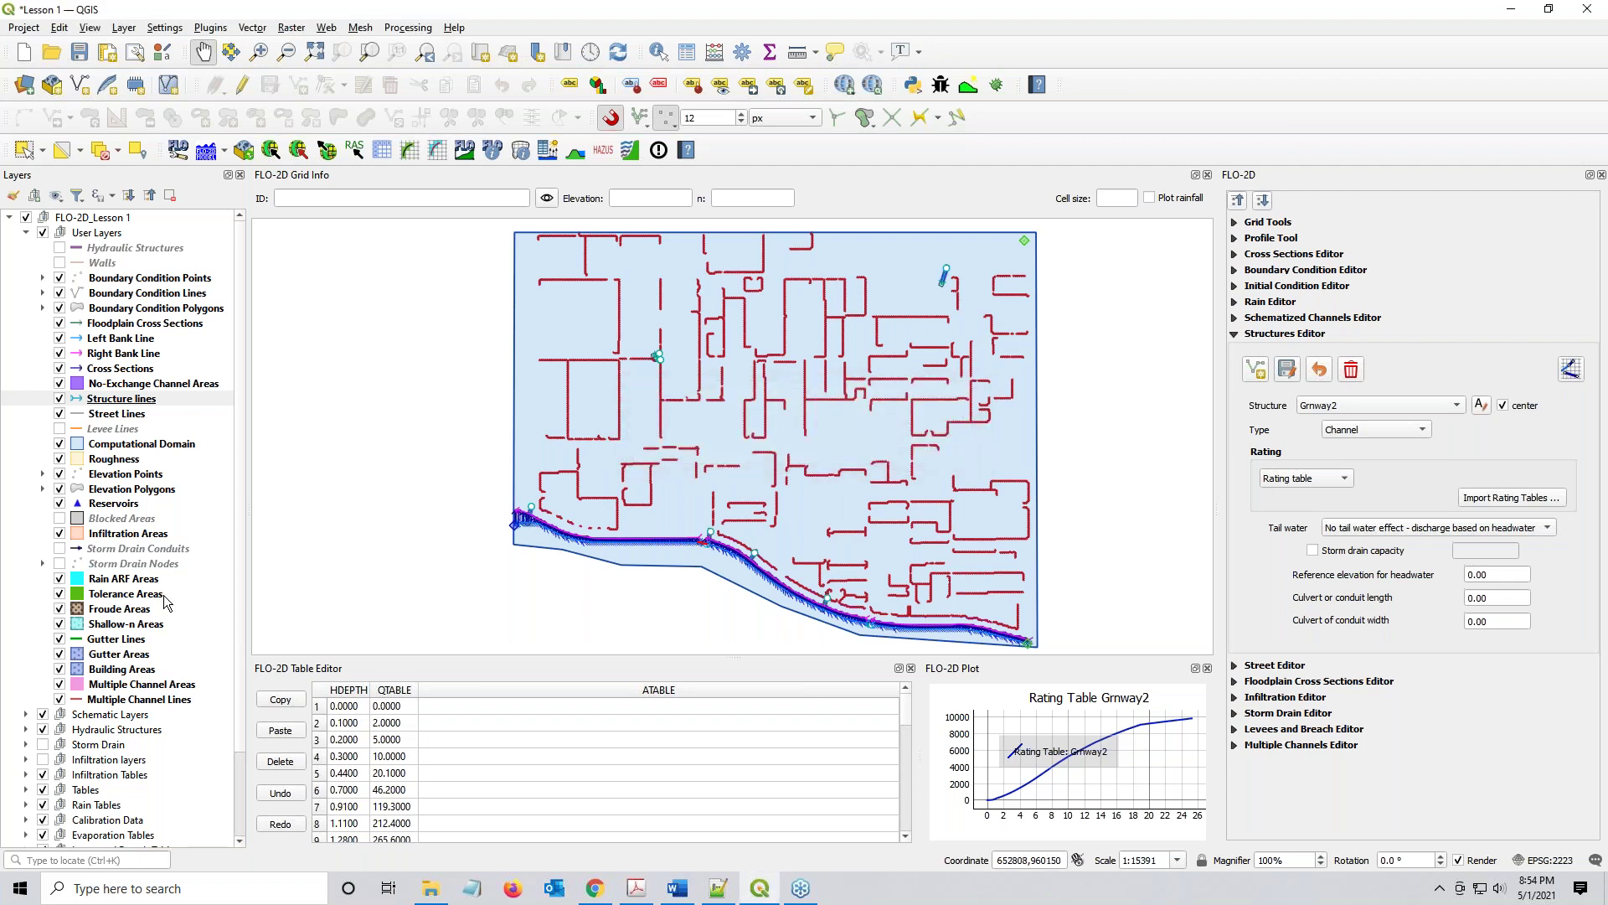
{"action": "scroll", "coordinate": [985, 285], "scroll_direction": "up", "scroll_amount": 2}
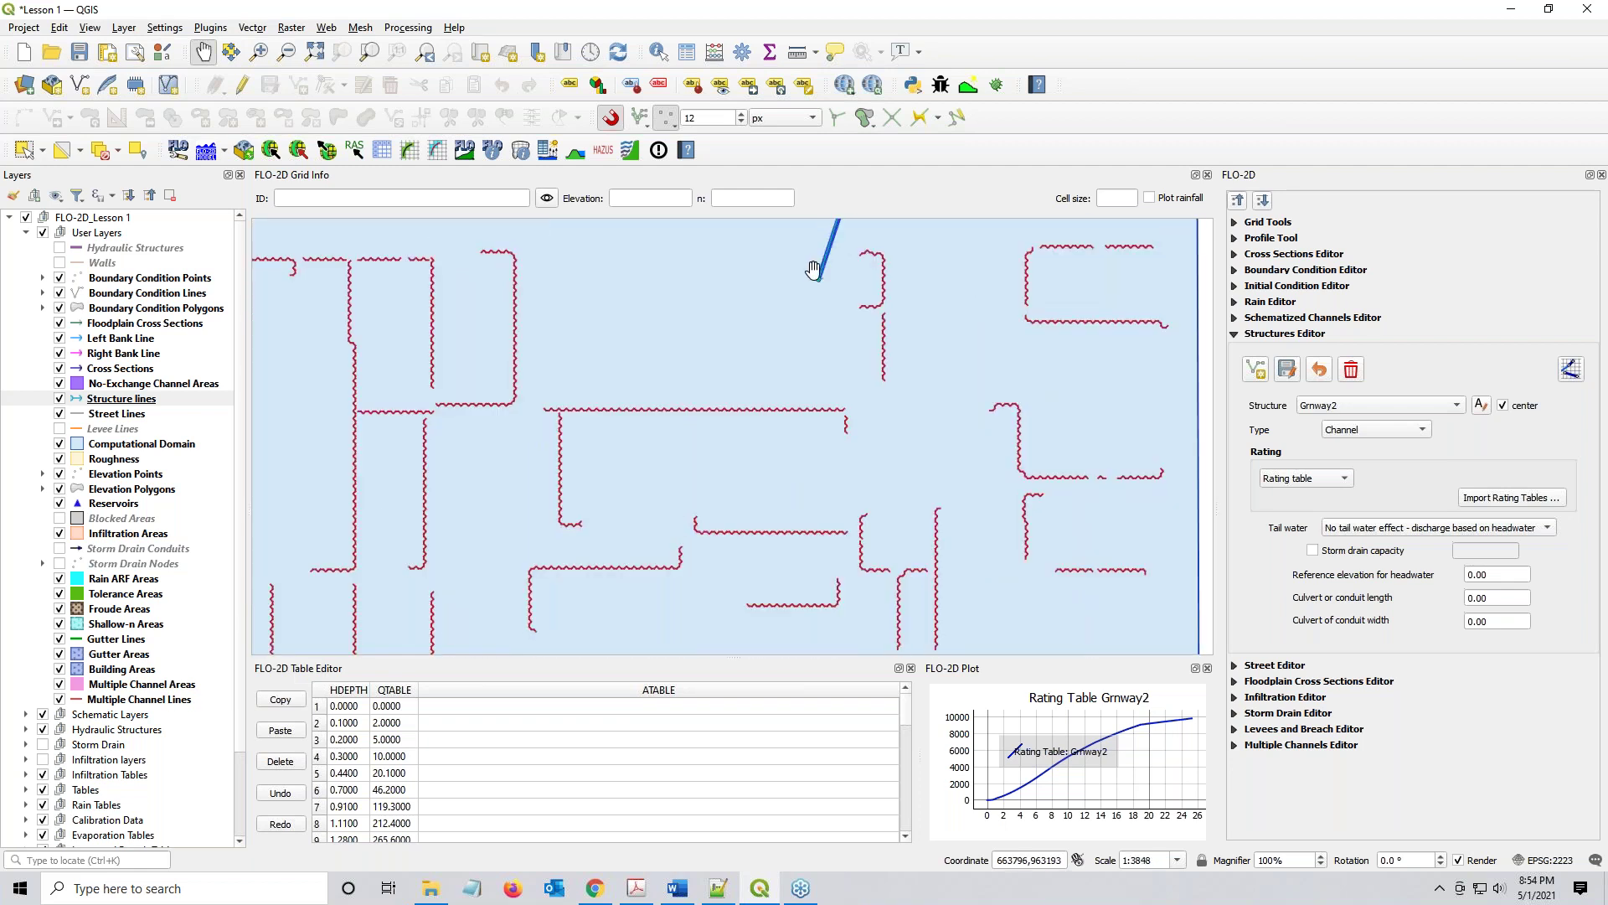
{"action": "left_click_drag", "start_coordinate": [817, 295], "coordinate": [731, 472]}
{"action": "scroll", "coordinate": [720, 440], "scroll_direction": "up", "scroll_amount": 2}
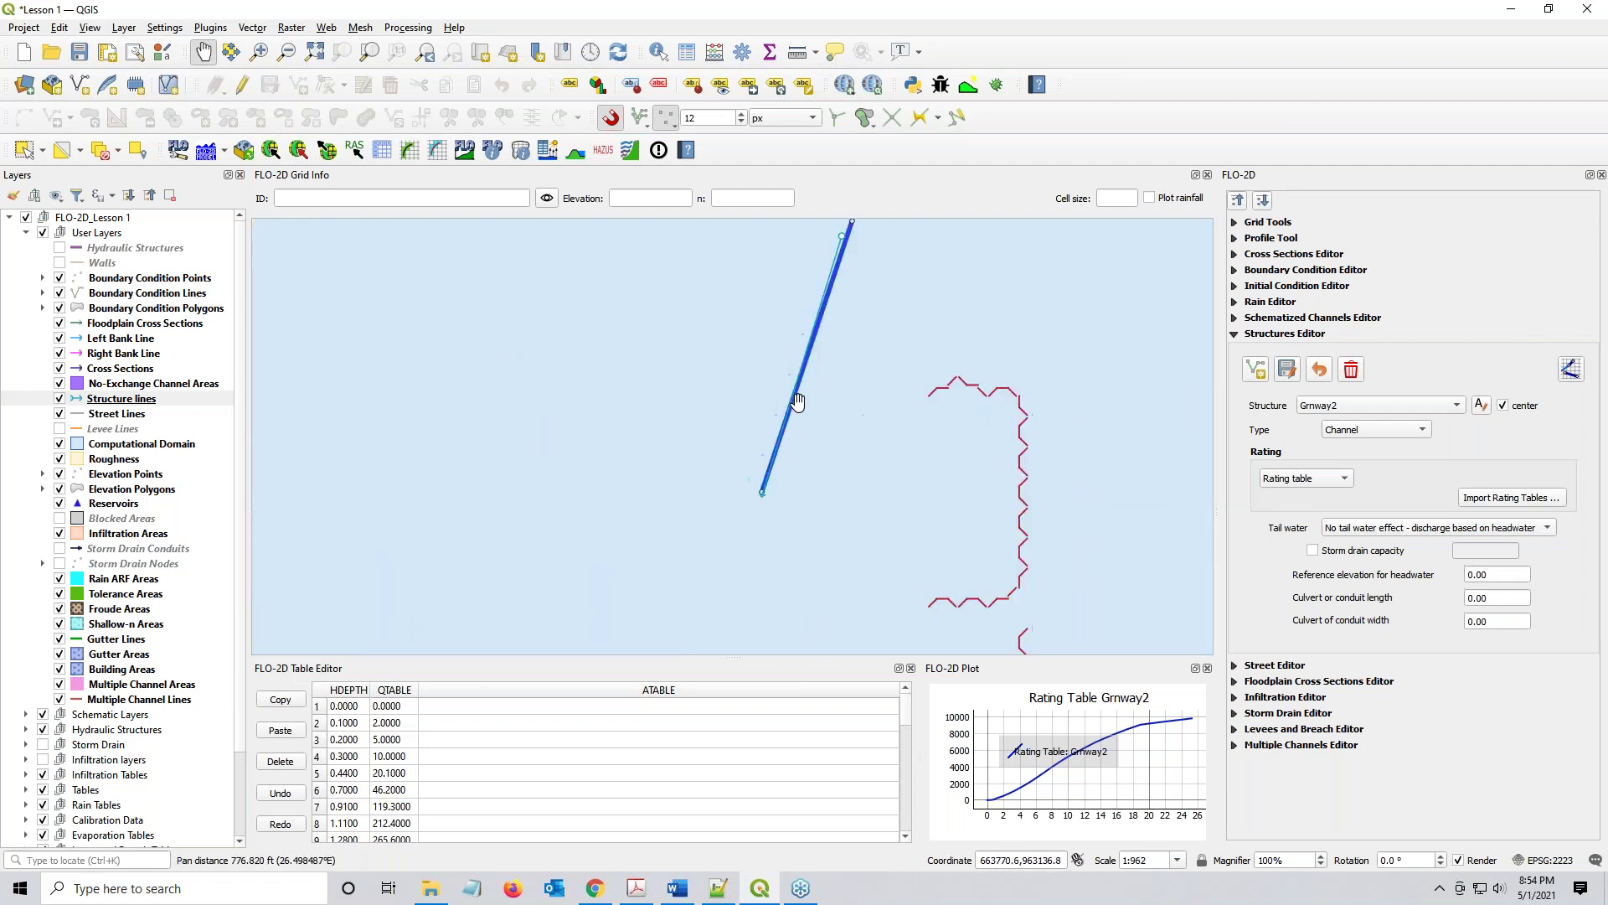
{"action": "left_click_drag", "start_coordinate": [855, 360], "coordinate": [815, 466]}
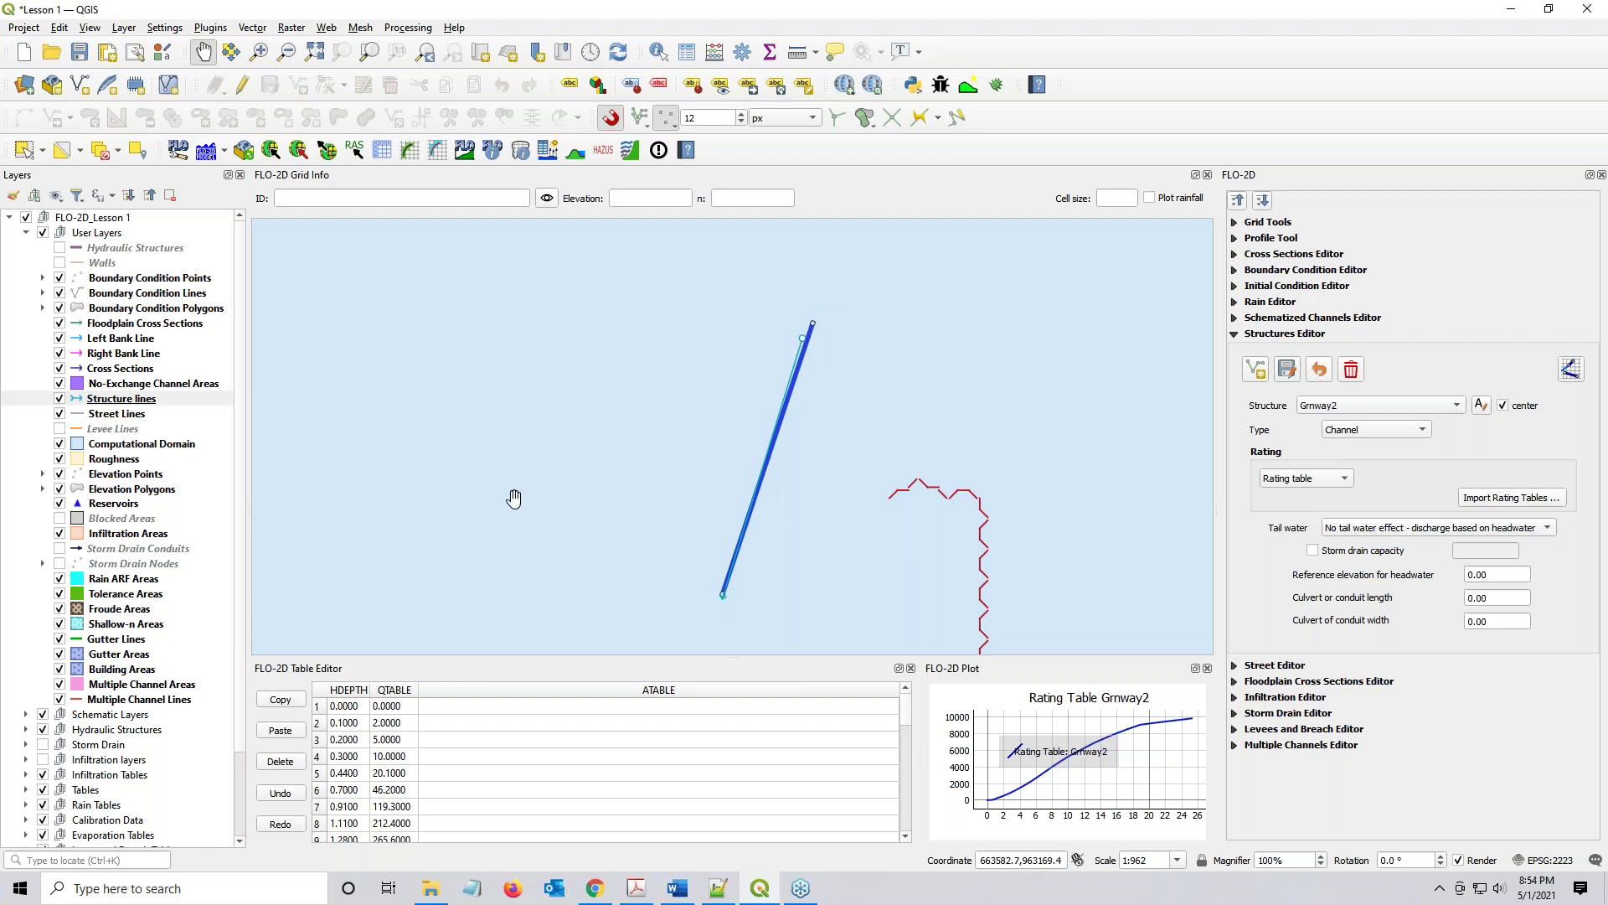
Expand Schematic Layers and turn on the Grid layer around the structure line
{"action": "scroll", "coordinate": [514, 498], "scroll_direction": "down", "scroll_amount": 1}
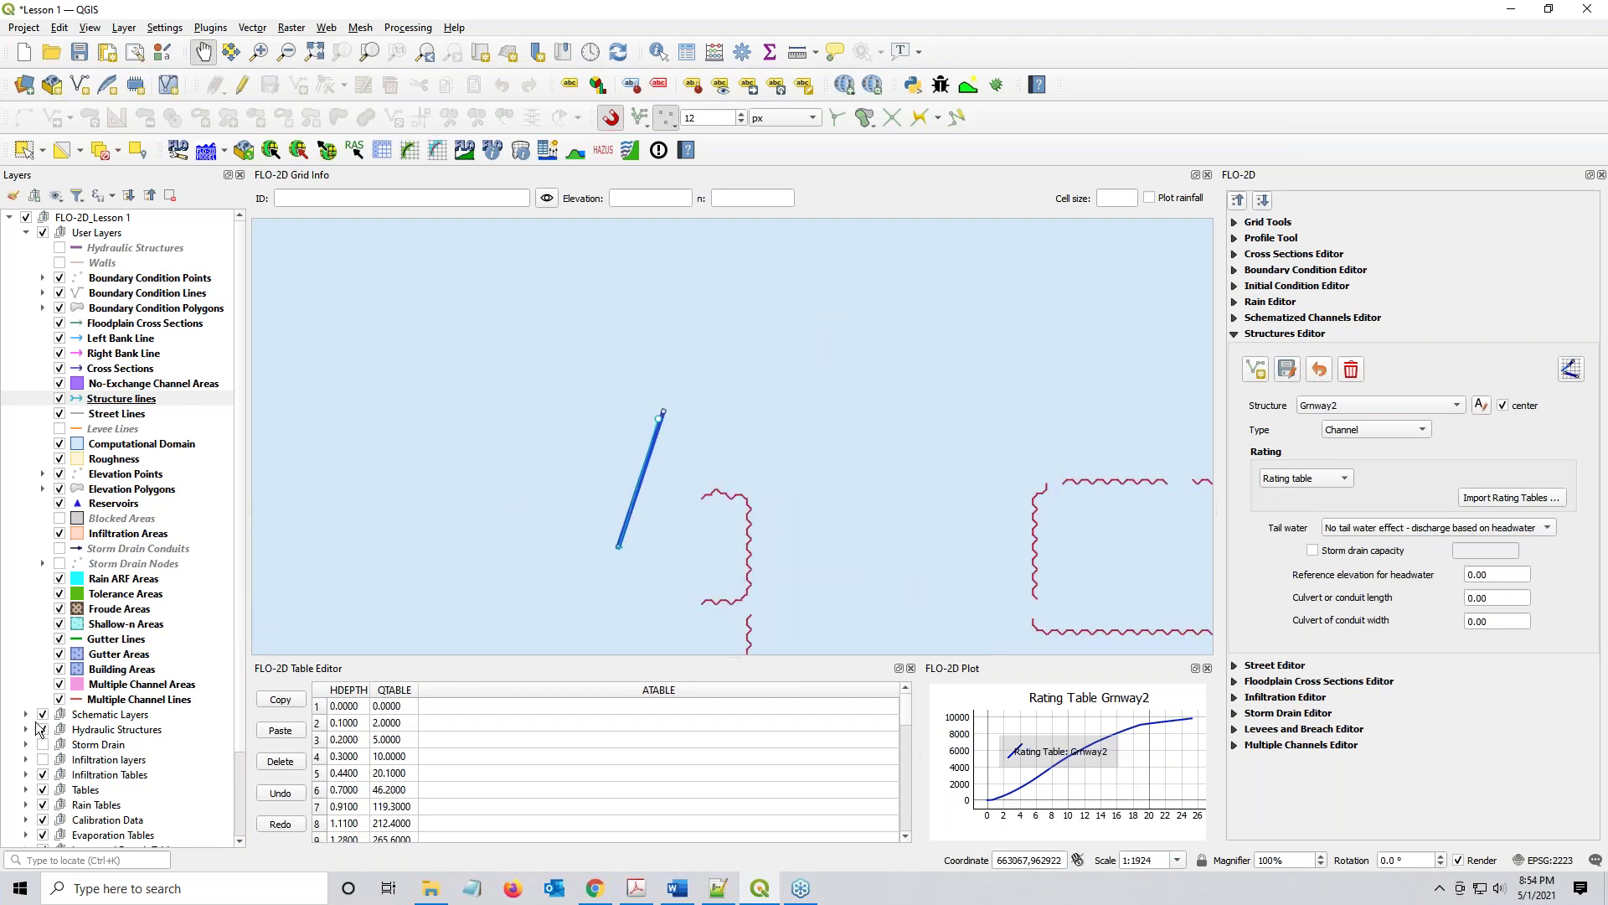
{"action": "left_click", "coordinate": [25, 714]}
{"action": "scroll", "coordinate": [58, 825], "scroll_direction": "down", "scroll_amount": 1}
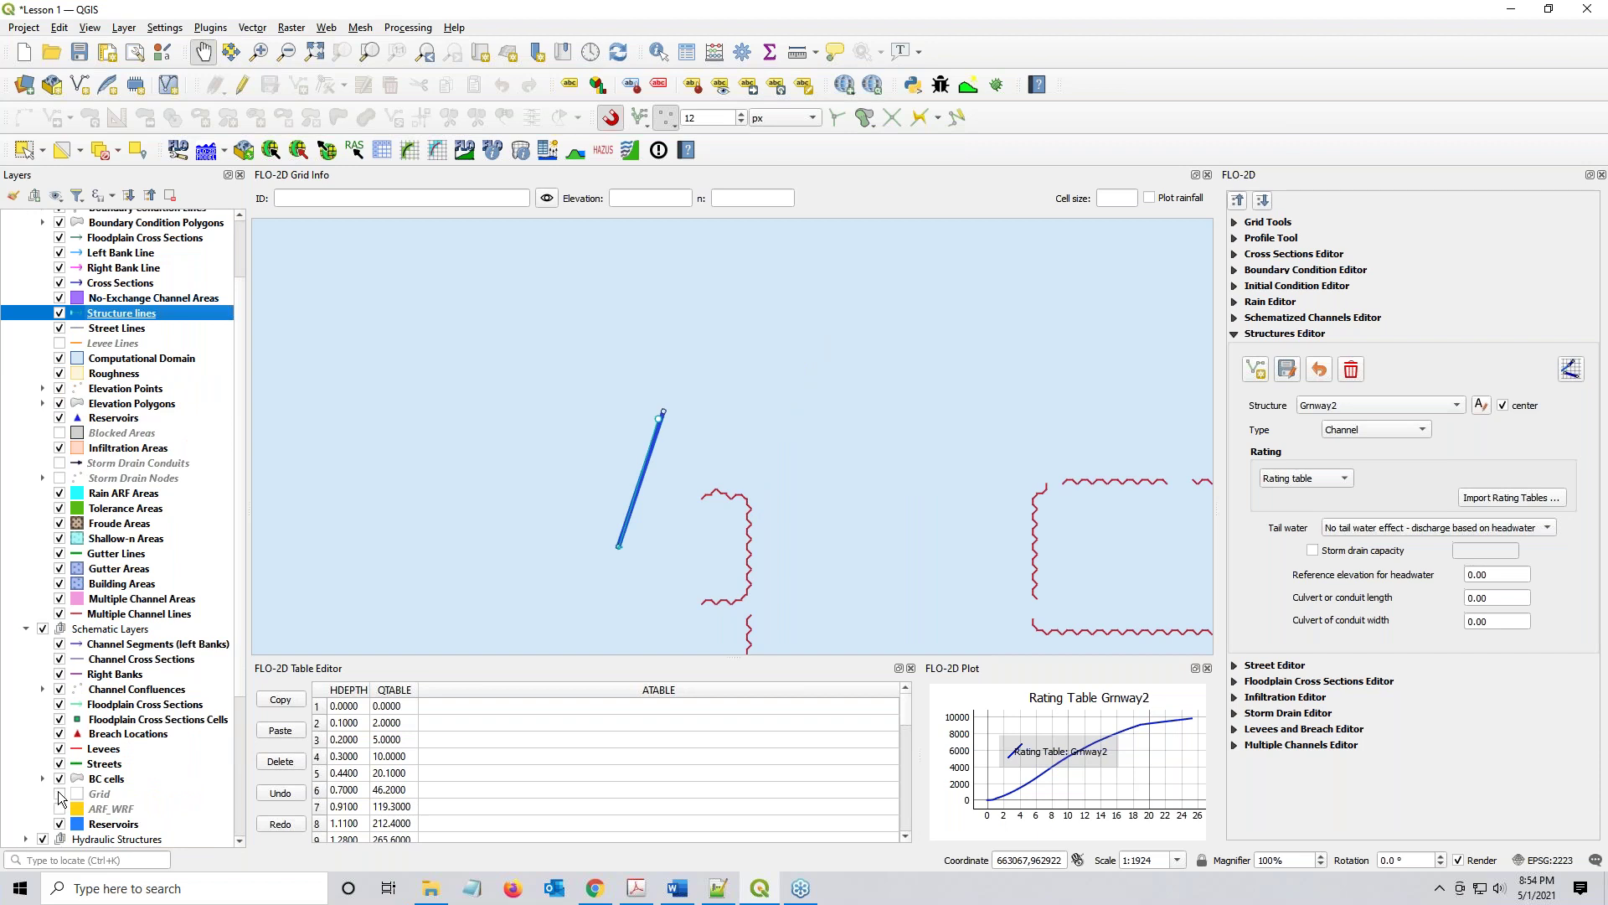
{"action": "left_click", "coordinate": [59, 793]}
{"action": "scroll", "coordinate": [677, 439], "scroll_direction": "up", "scroll_amount": 2}
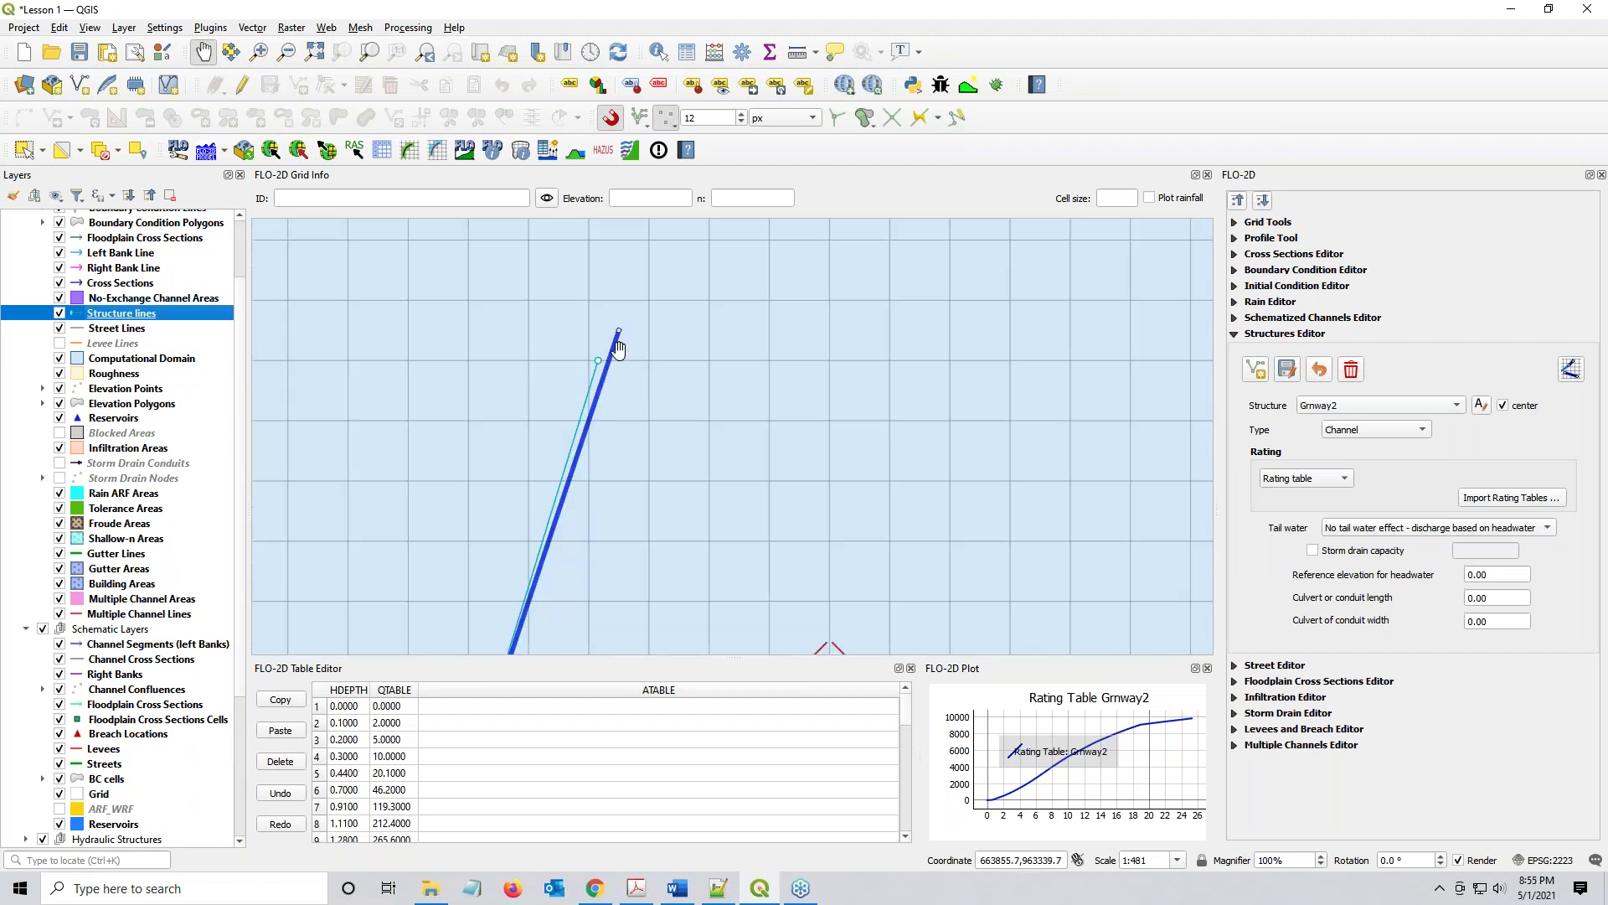
{"action": "scroll", "coordinate": [503, 446], "scroll_direction": "down", "scroll_amount": 2}
{"action": "left_click_drag", "start_coordinate": [503, 449], "coordinate": [512, 462]}
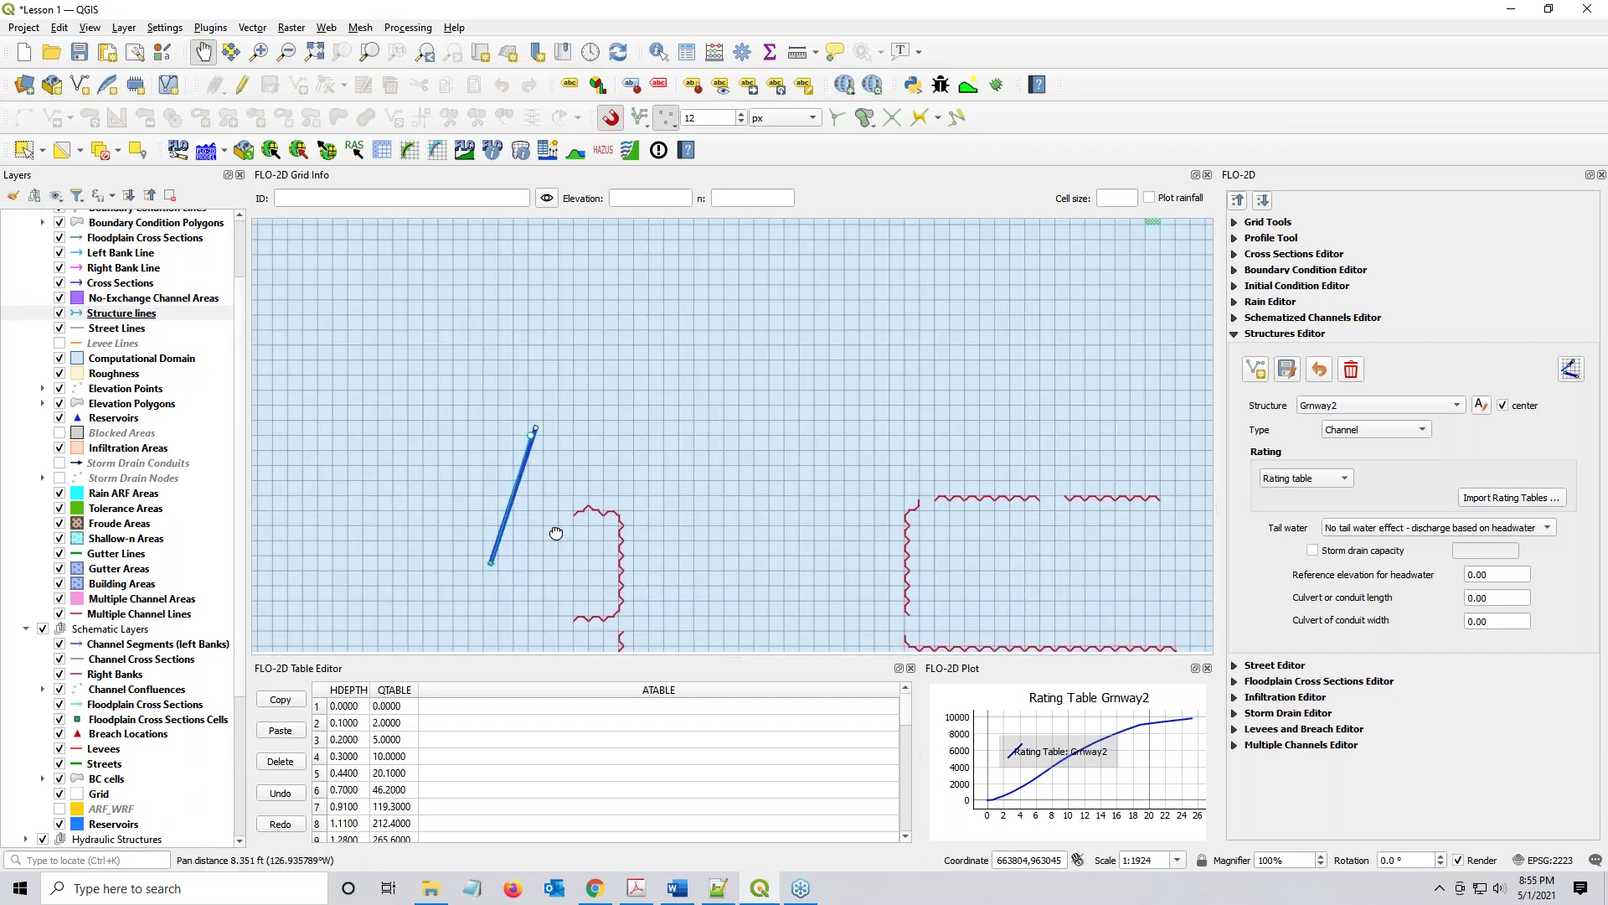
{"action": "left_click_drag", "start_coordinate": [556, 533], "coordinate": [726, 351]}
{"action": "scroll", "coordinate": [612, 435], "scroll_direction": "down", "scroll_amount": 3}
{"action": "scroll", "coordinate": [612, 434], "scroll_direction": "down", "scroll_amount": 1}
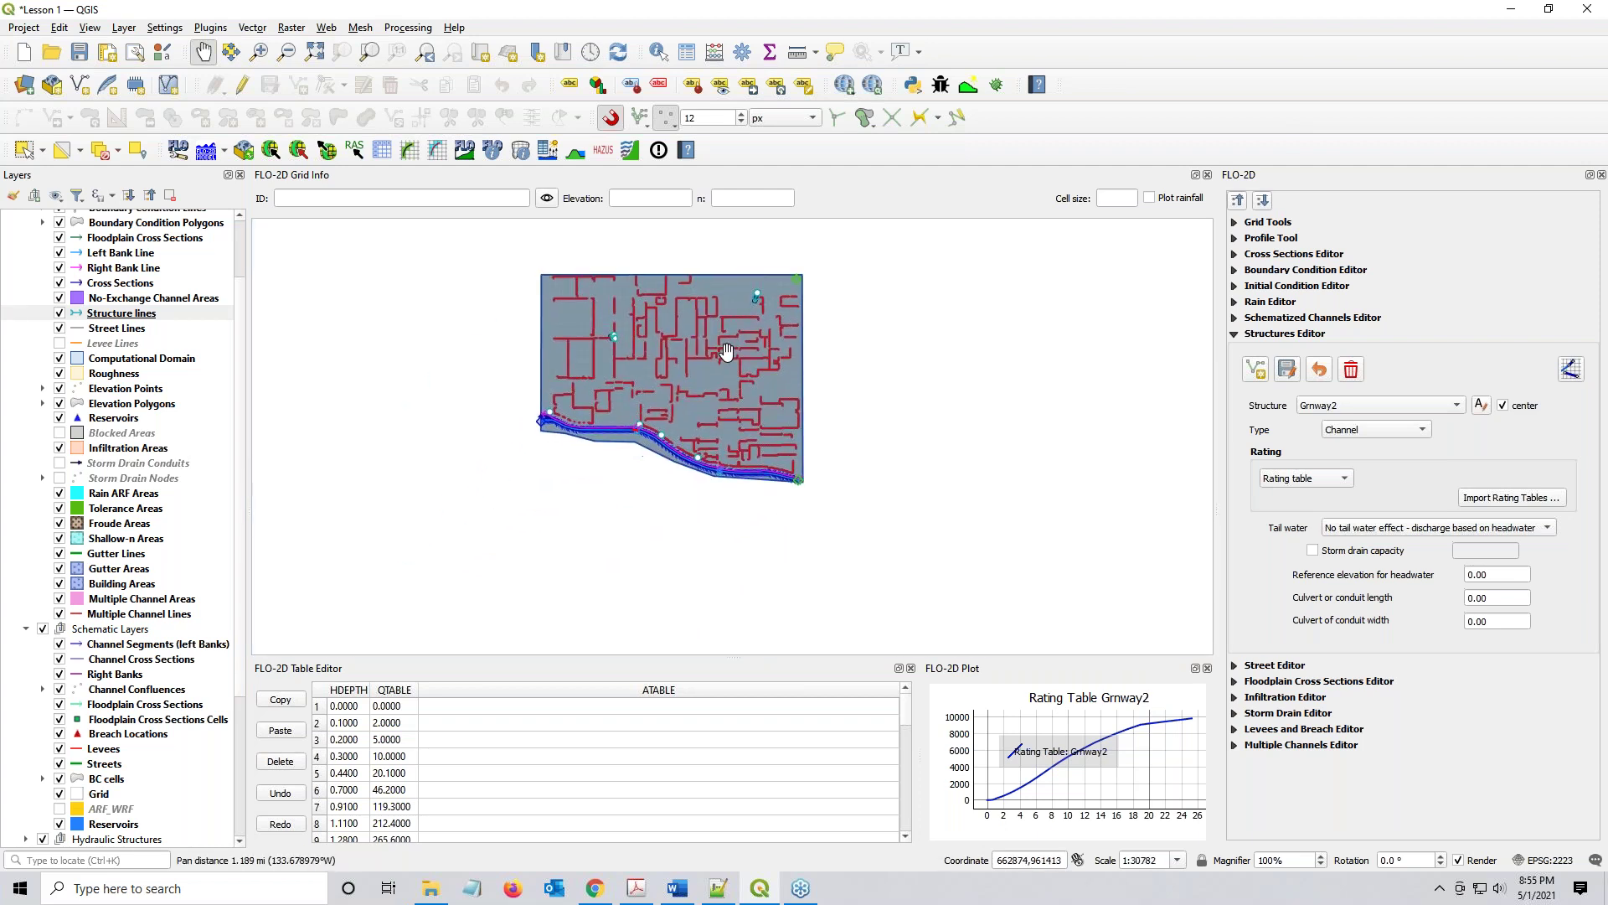
Zoom the map to the Computational Domain layer and return to the lessons PDF
{"action": "left_click", "coordinate": [122, 359]}
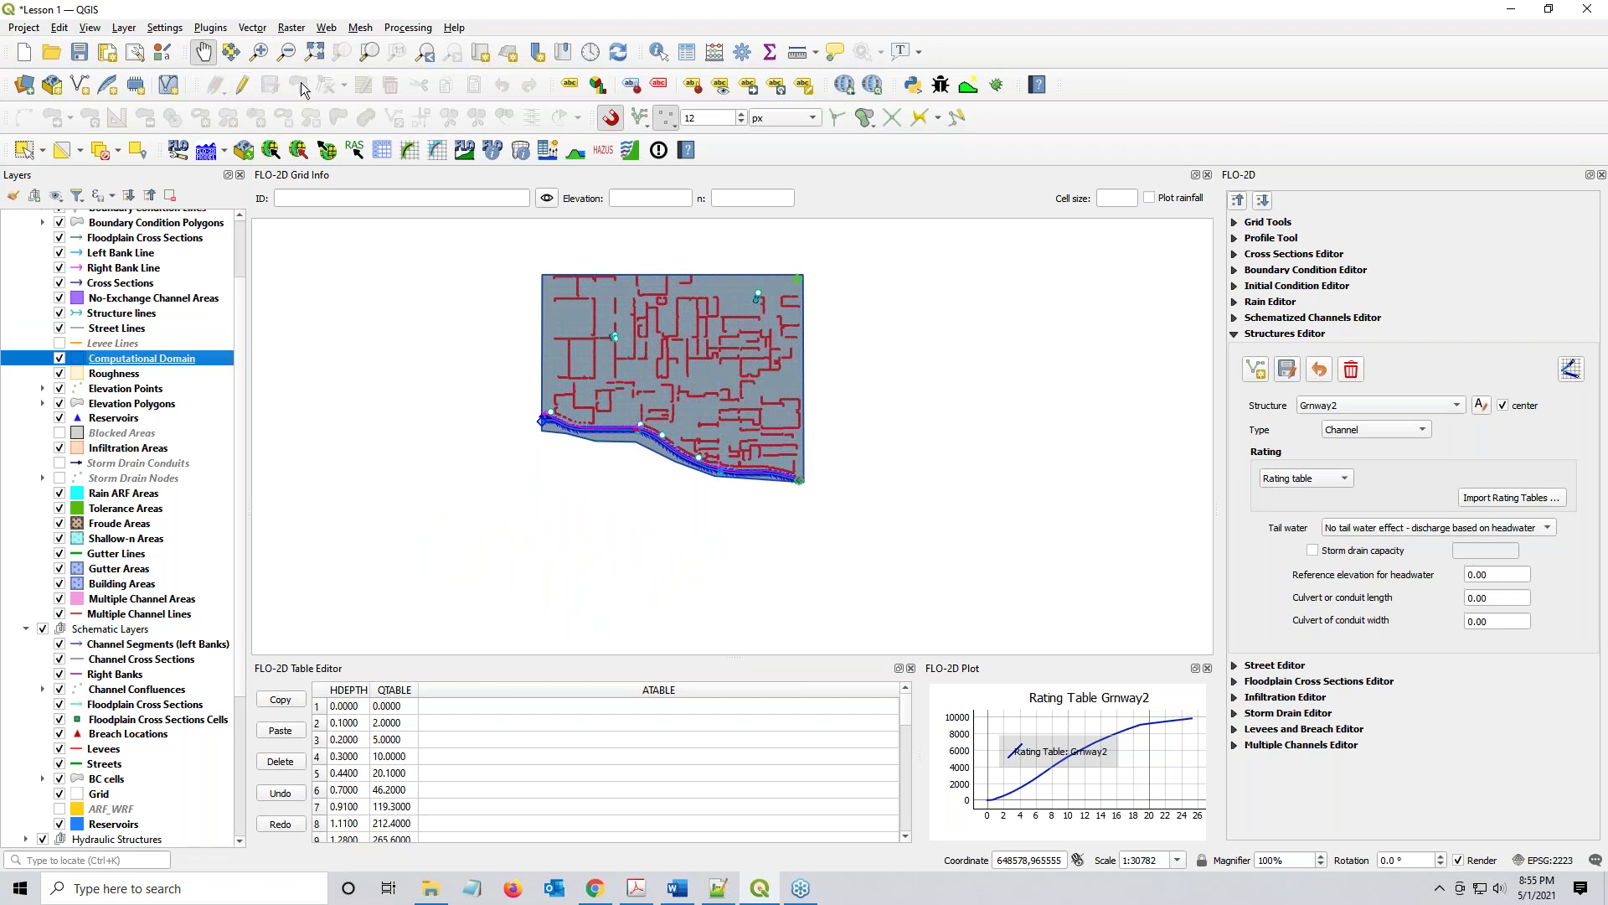
{"action": "left_click", "coordinate": [259, 52]}
{"action": "left_click", "coordinate": [381, 54]}
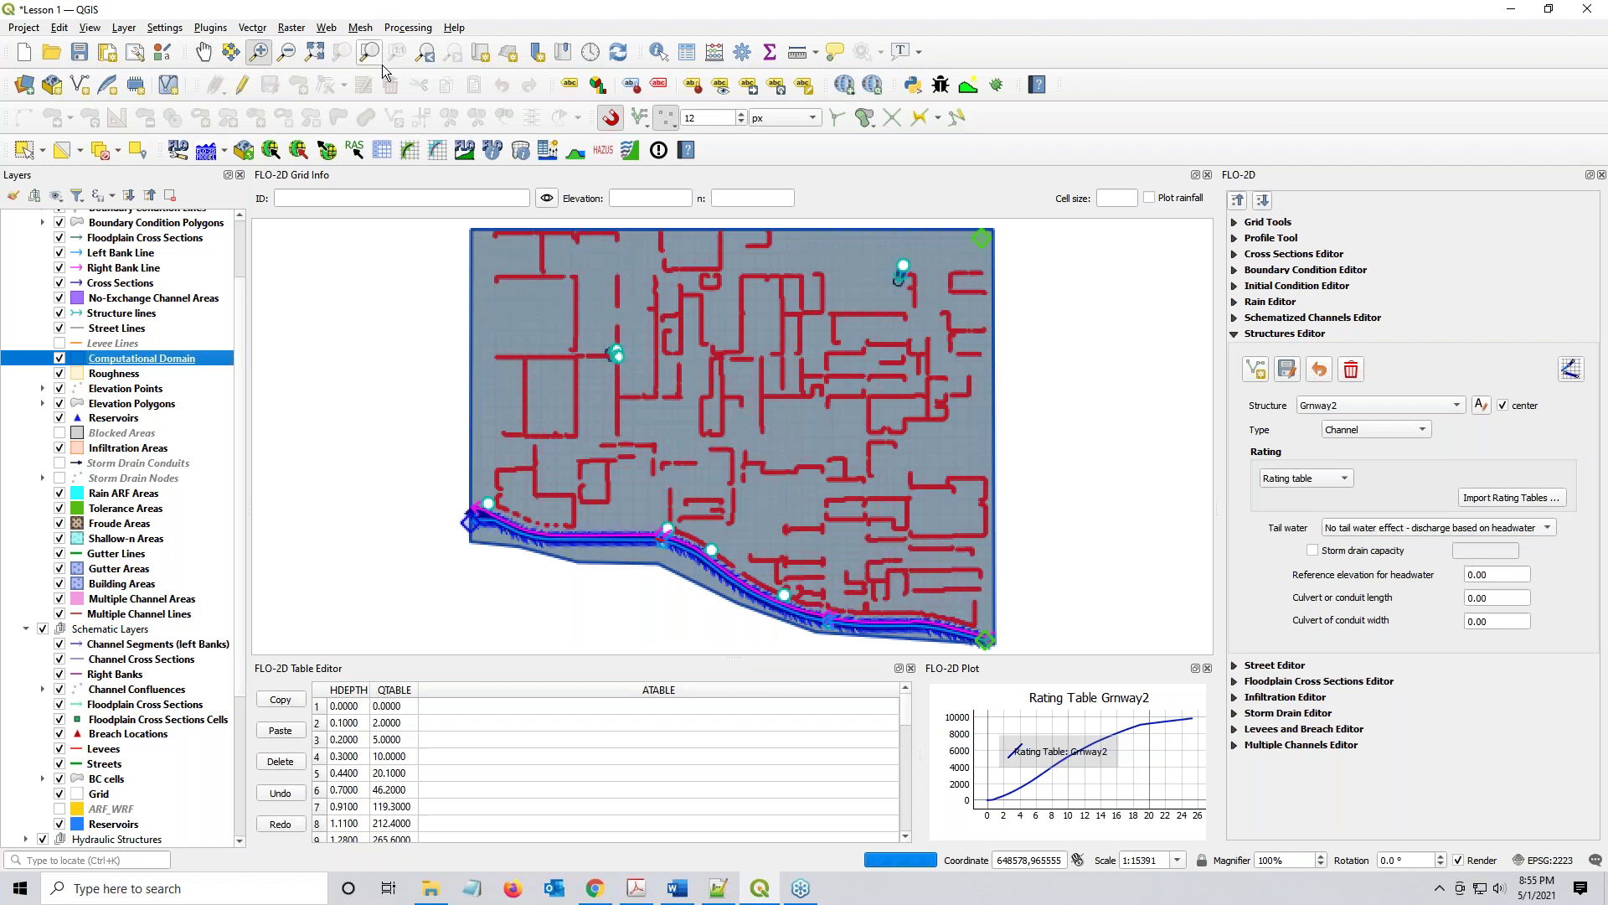
{"action": "scroll", "coordinate": [87, 640], "scroll_direction": "down", "scroll_amount": 5}
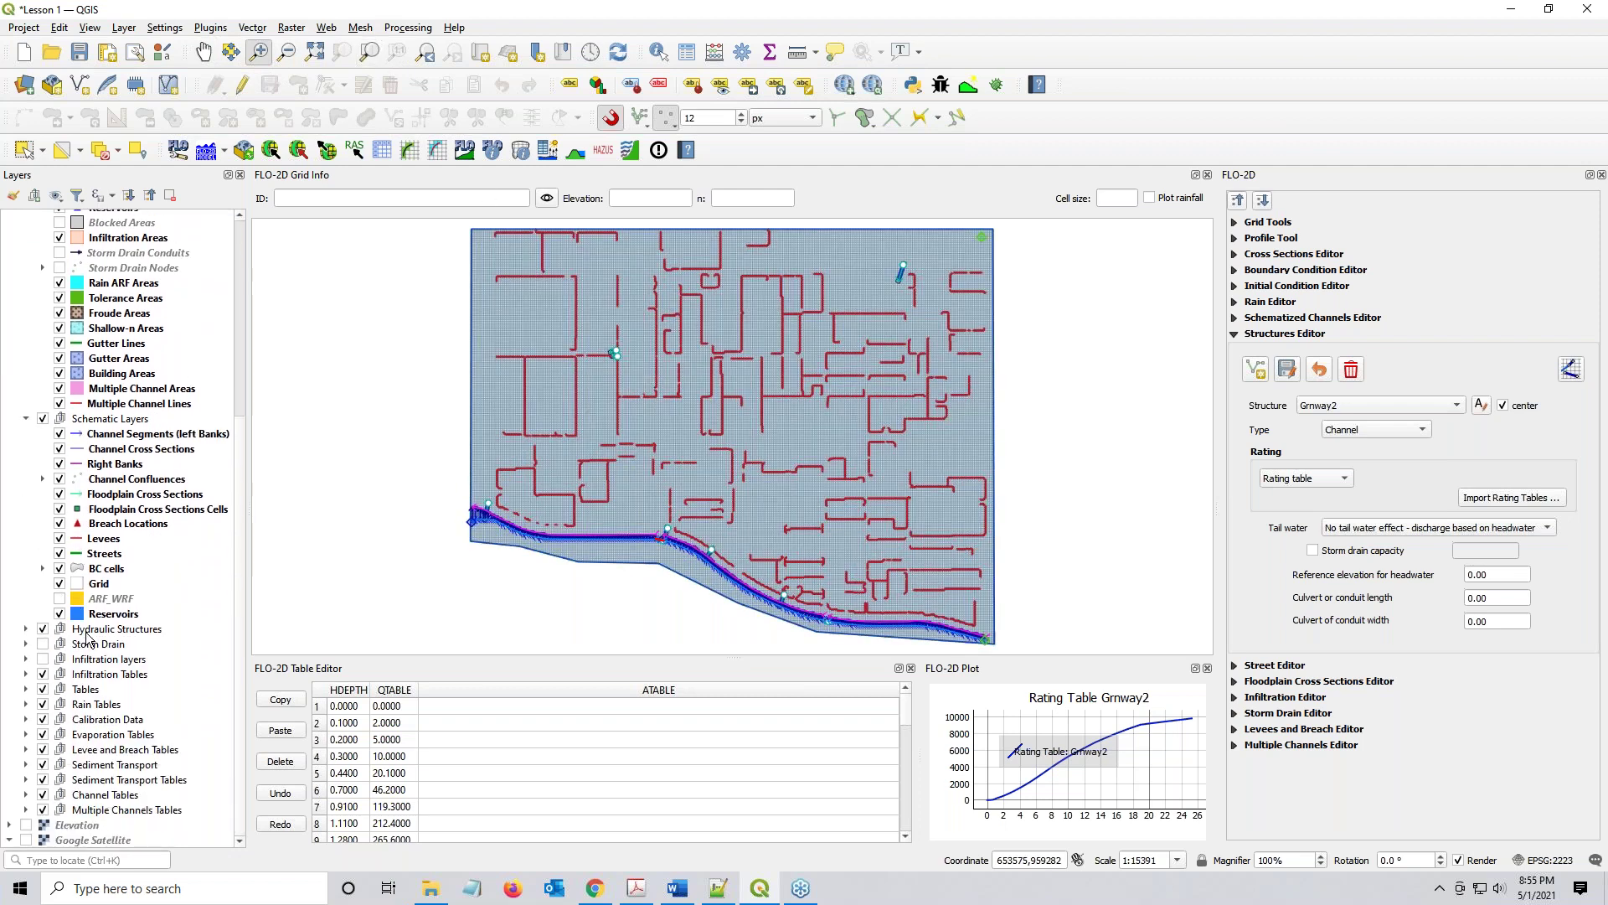
{"action": "scroll", "coordinate": [530, 456], "scroll_direction": "up", "scroll_amount": 2}
{"action": "scroll", "coordinate": [529, 456], "scroll_direction": "down", "scroll_amount": 2}
{"action": "key", "text": "alt+Tab"}
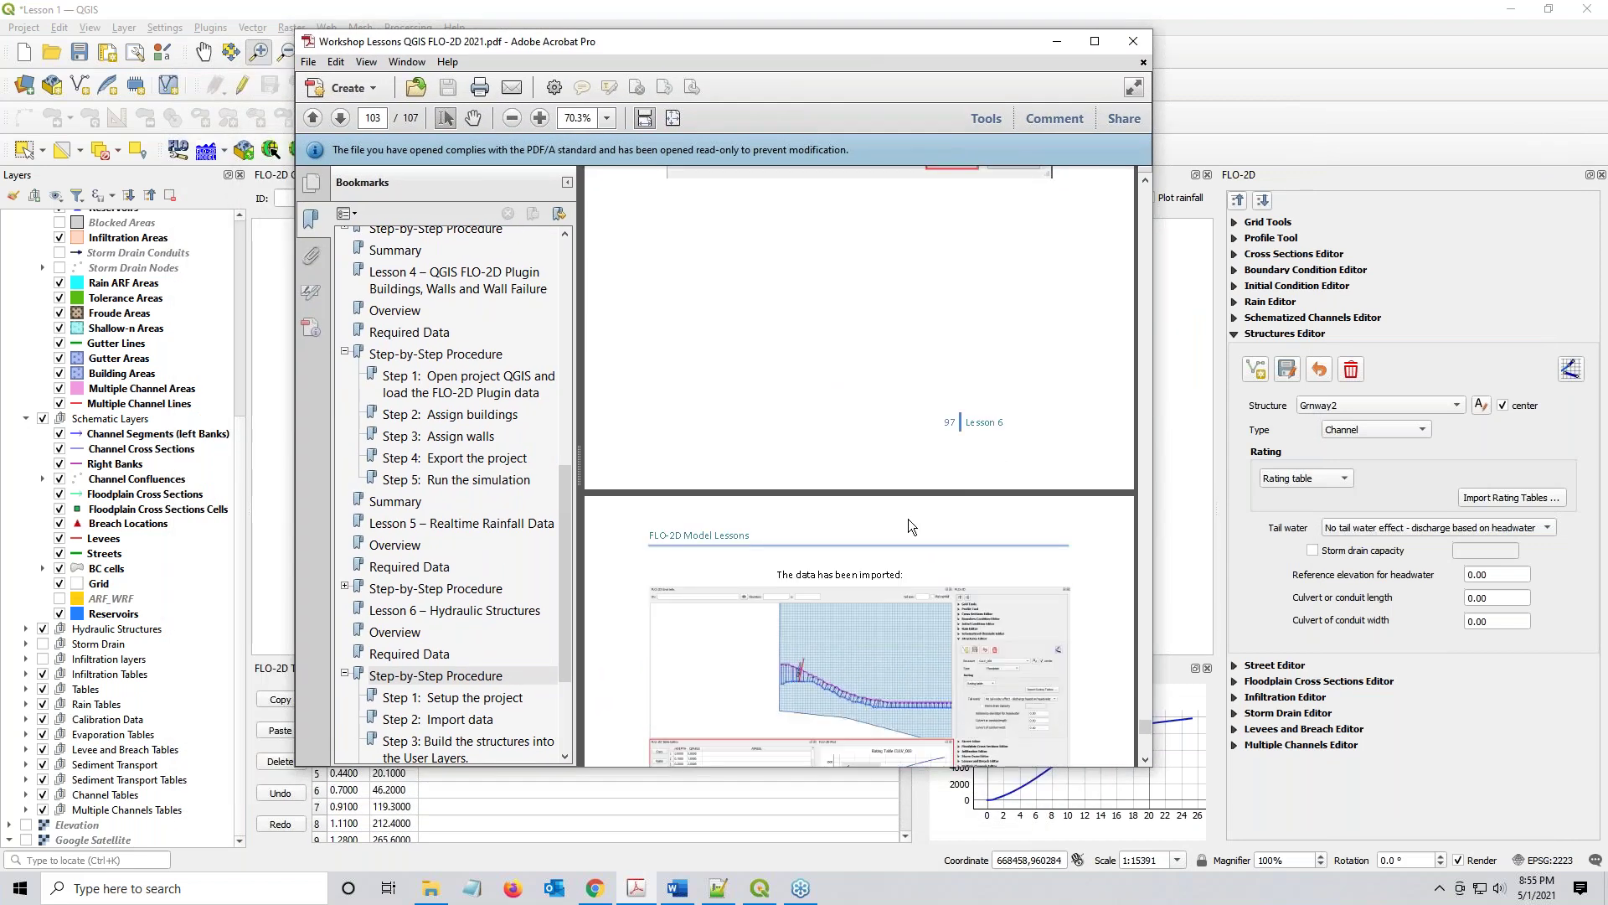
Scroll the guide from page 106 to page 107's Step 8: Run the simulation, then return to QGIS
{"action": "scroll", "coordinate": [911, 525], "scroll_direction": "down", "scroll_amount": 5}
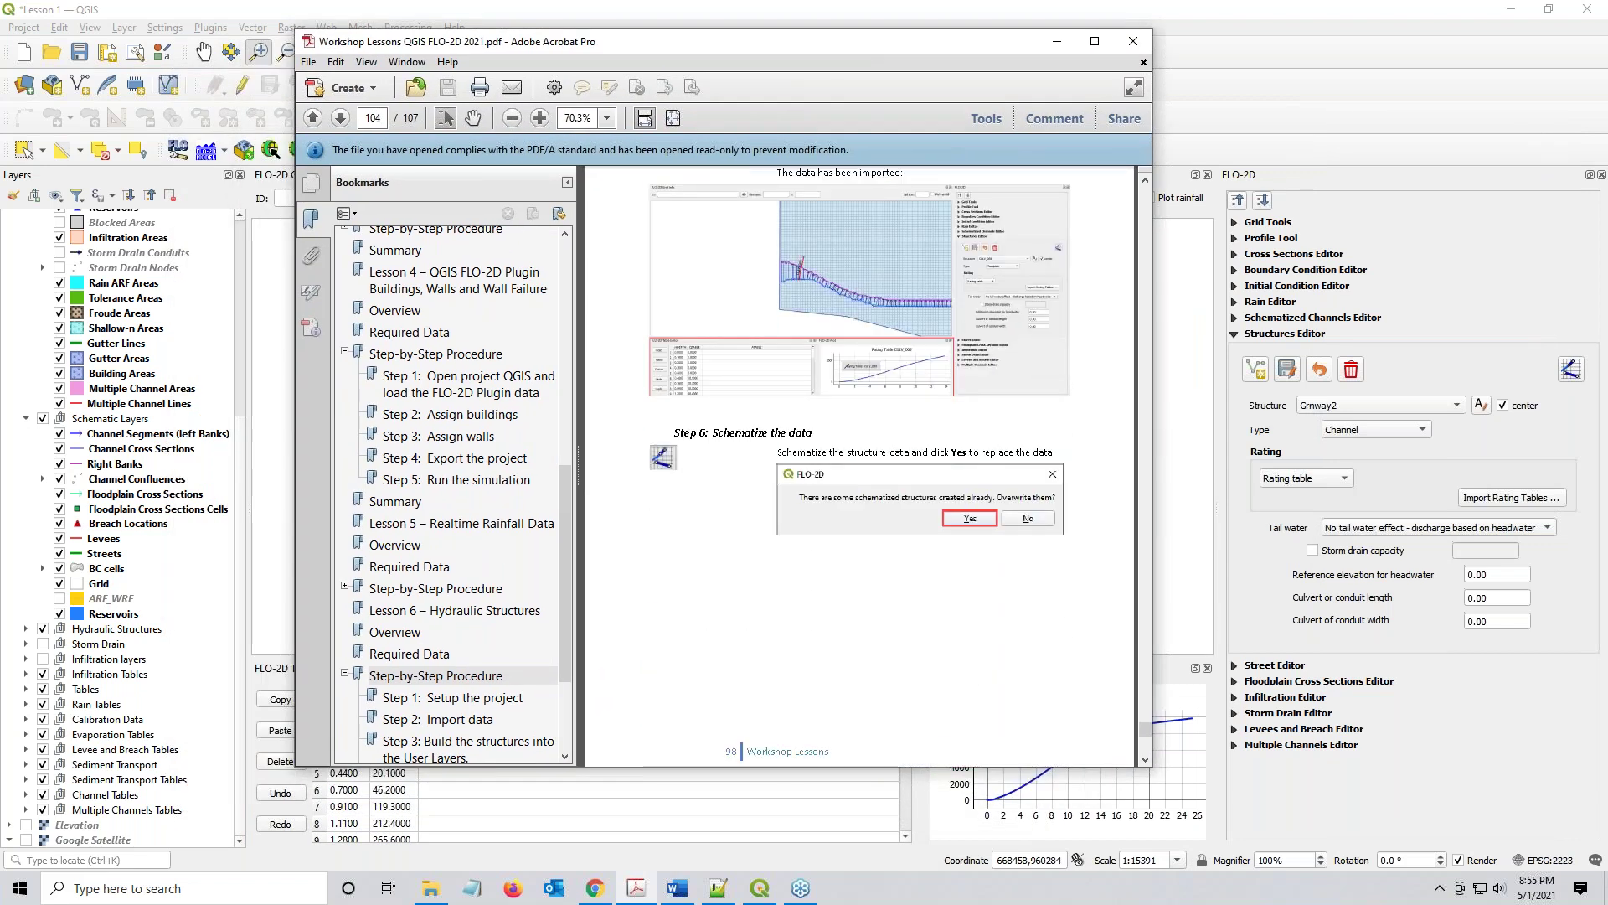
{"action": "scroll", "coordinate": [859, 466], "scroll_direction": "down", "scroll_amount": 8}
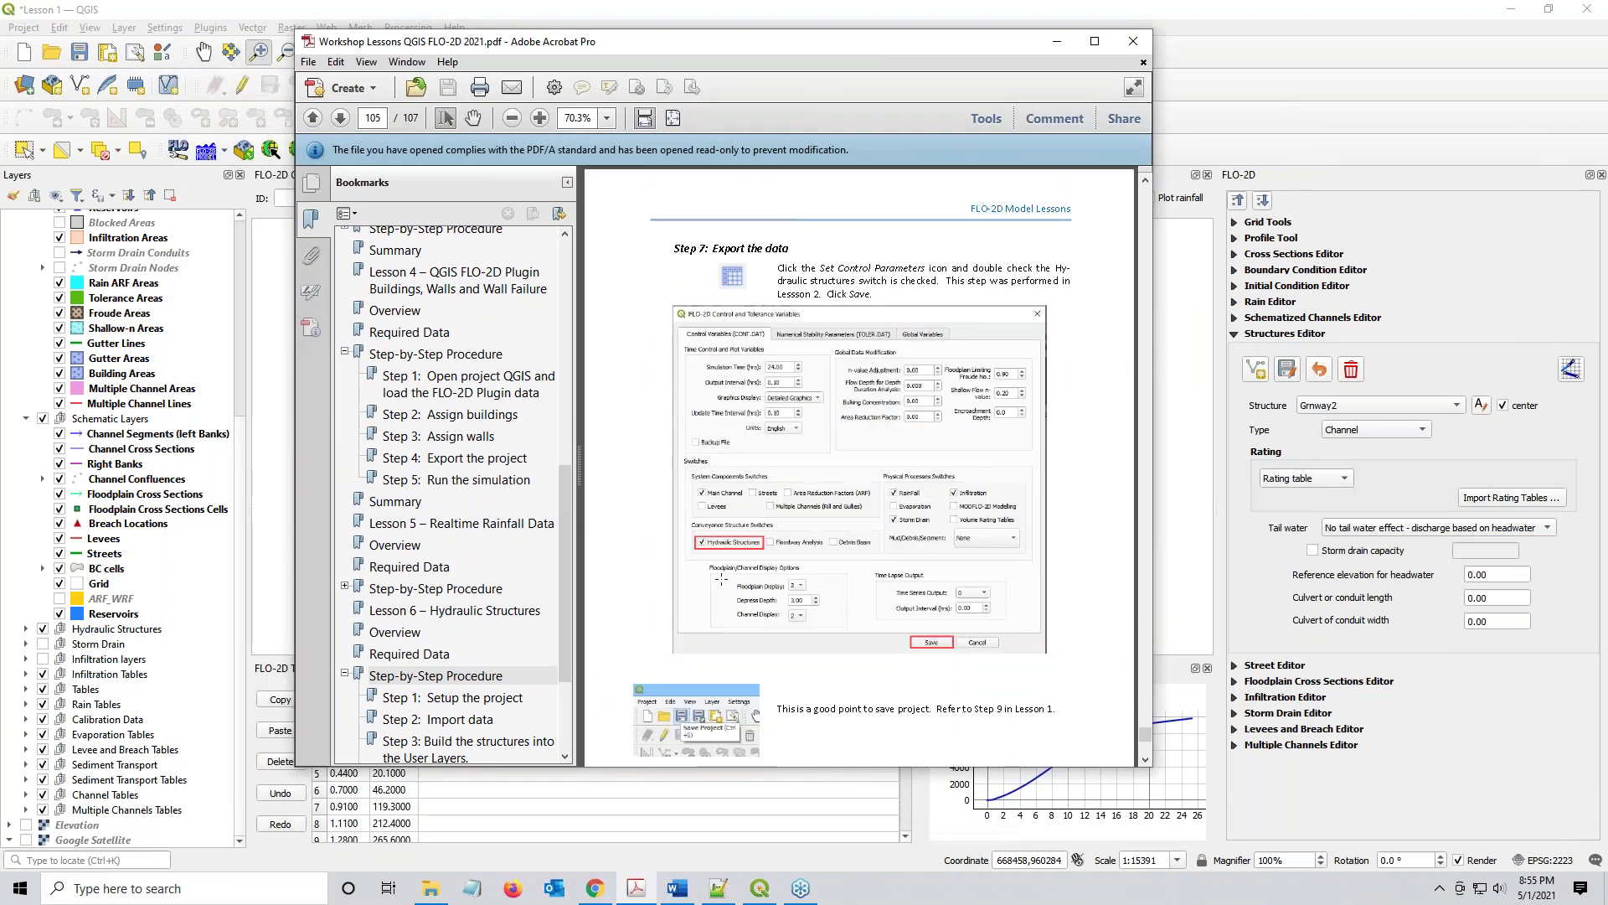
{"action": "scroll", "coordinate": [781, 540], "scroll_direction": "down", "scroll_amount": 3}
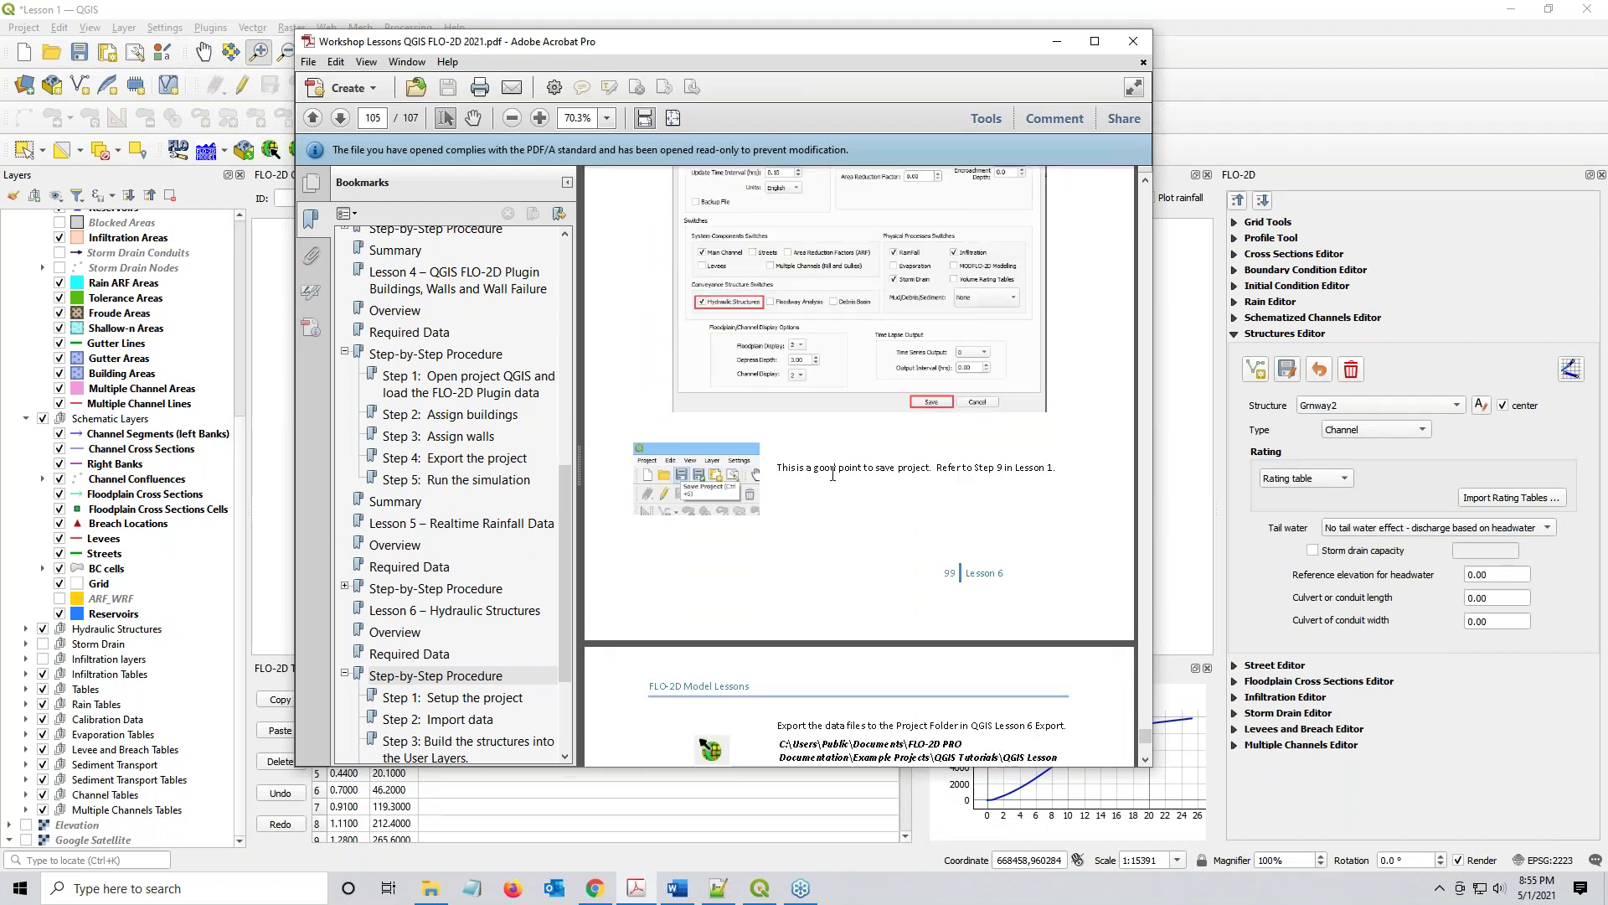
{"action": "scroll", "coordinate": [828, 475], "scroll_direction": "down", "scroll_amount": 5}
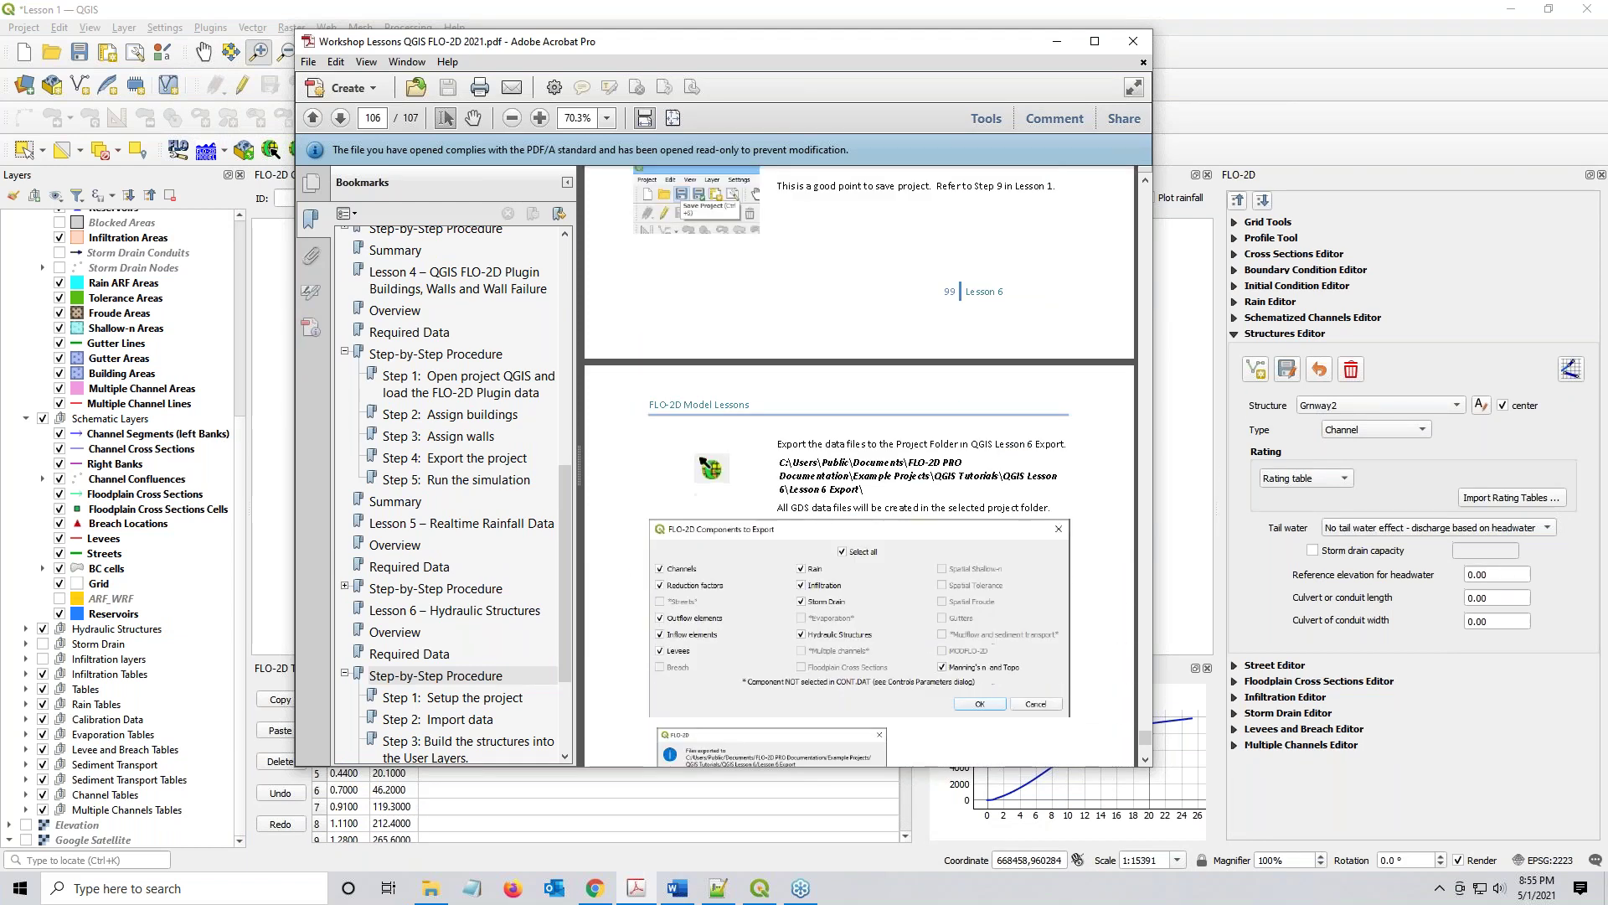
{"action": "scroll", "coordinate": [825, 493], "scroll_direction": "down", "scroll_amount": 2}
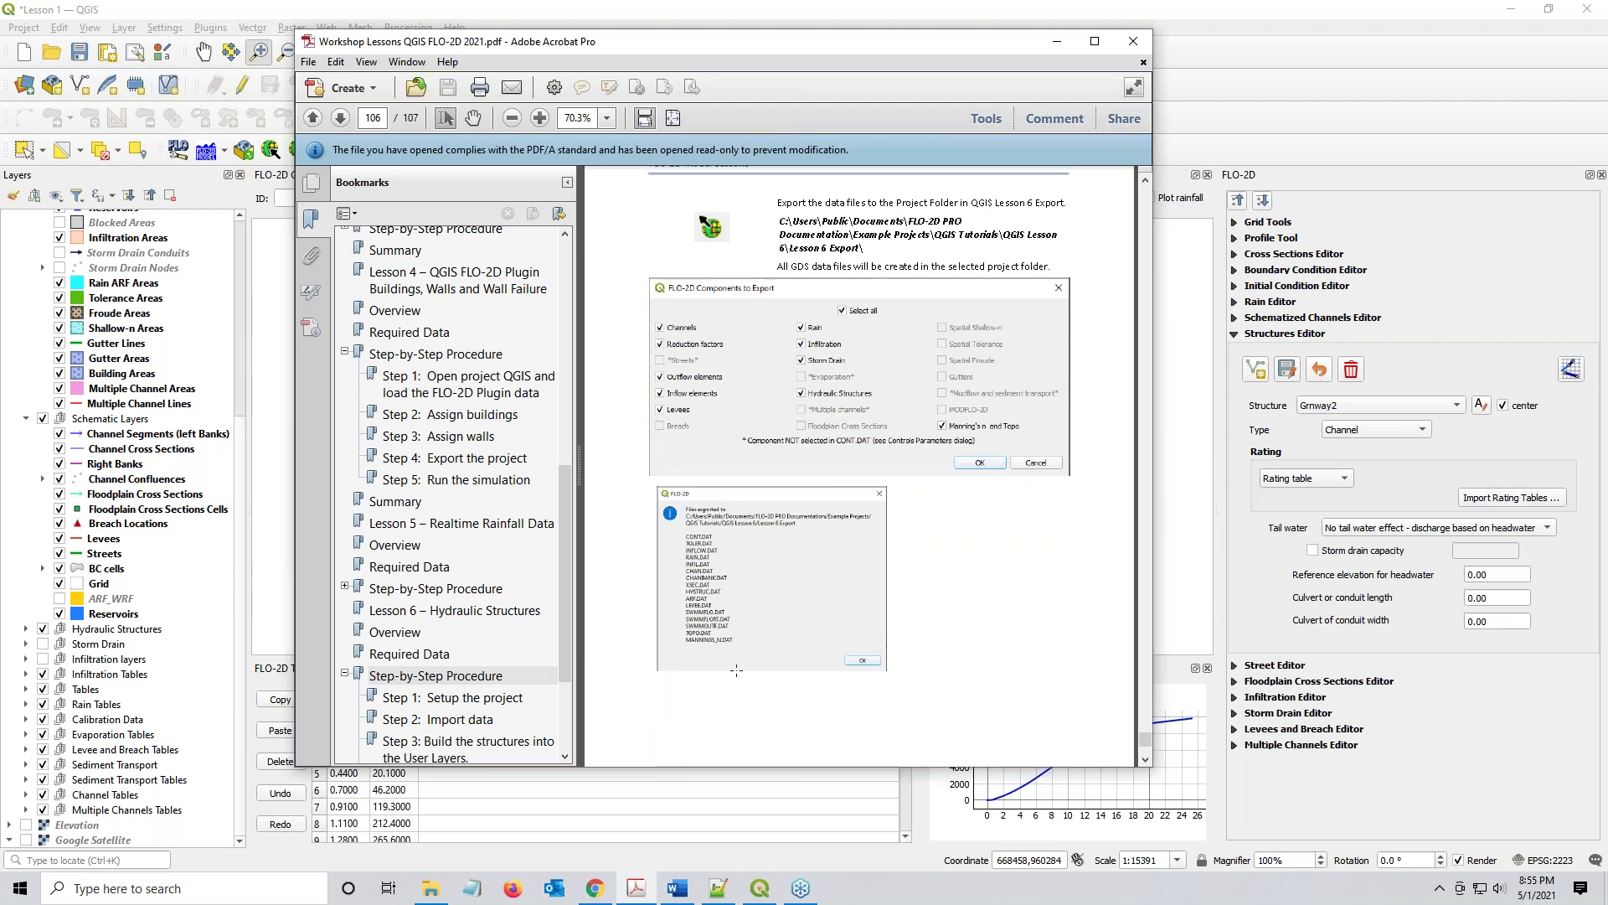
{"action": "scroll", "coordinate": [831, 619], "scroll_direction": "down", "scroll_amount": 5}
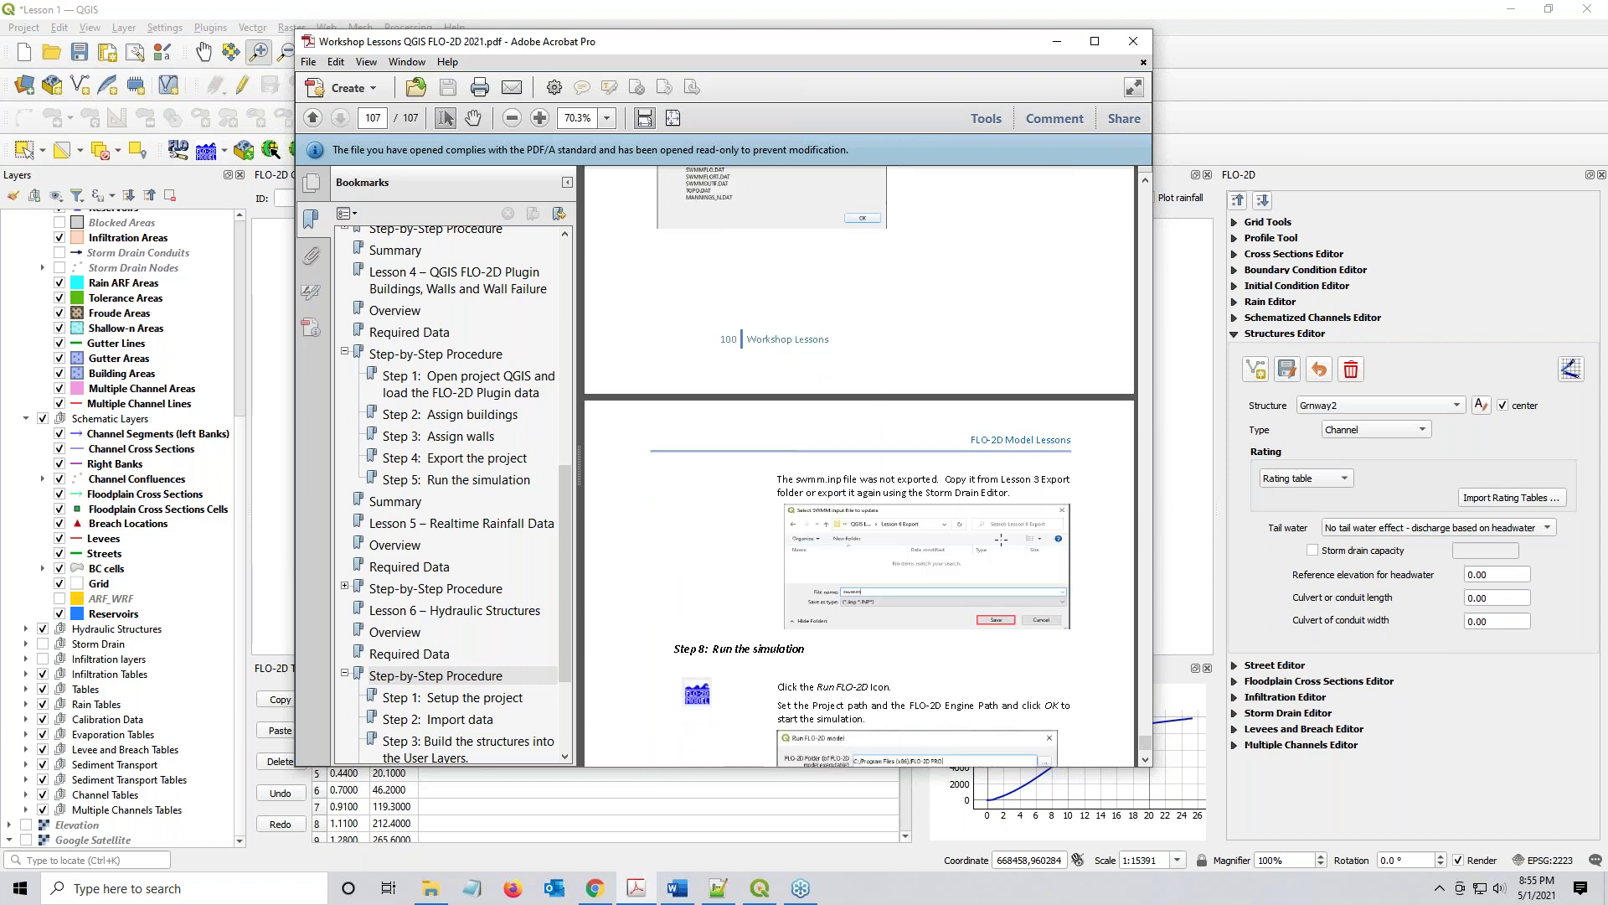
{"action": "scroll", "coordinate": [940, 605], "scroll_direction": "down", "scroll_amount": 3}
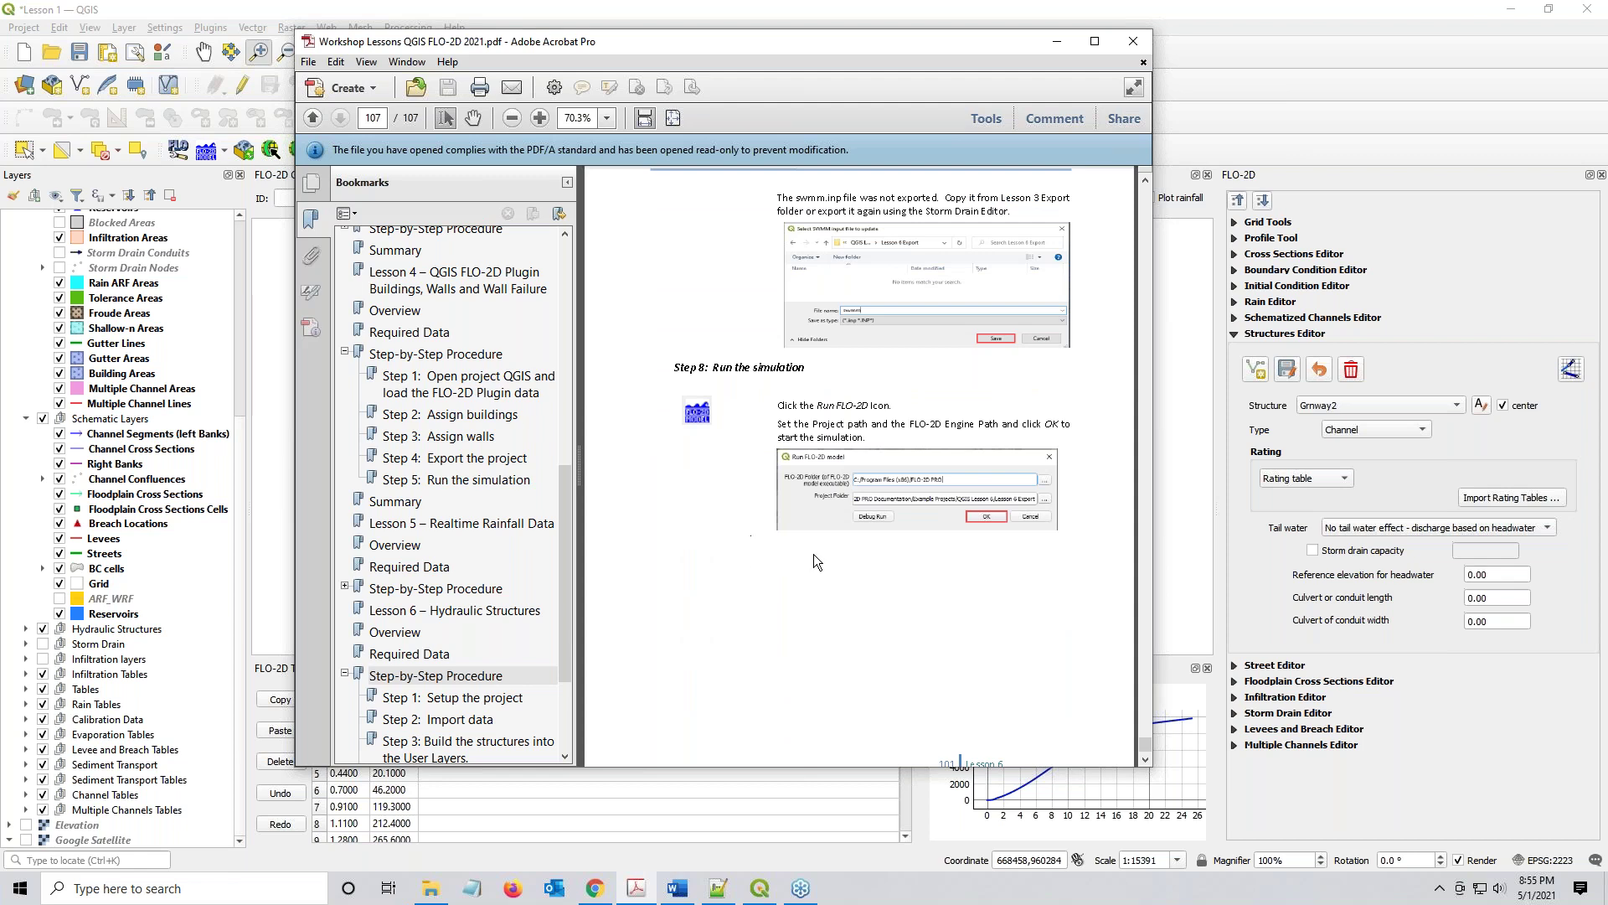
{"action": "scroll", "coordinate": [935, 409], "scroll_direction": "down", "scroll_amount": 1}
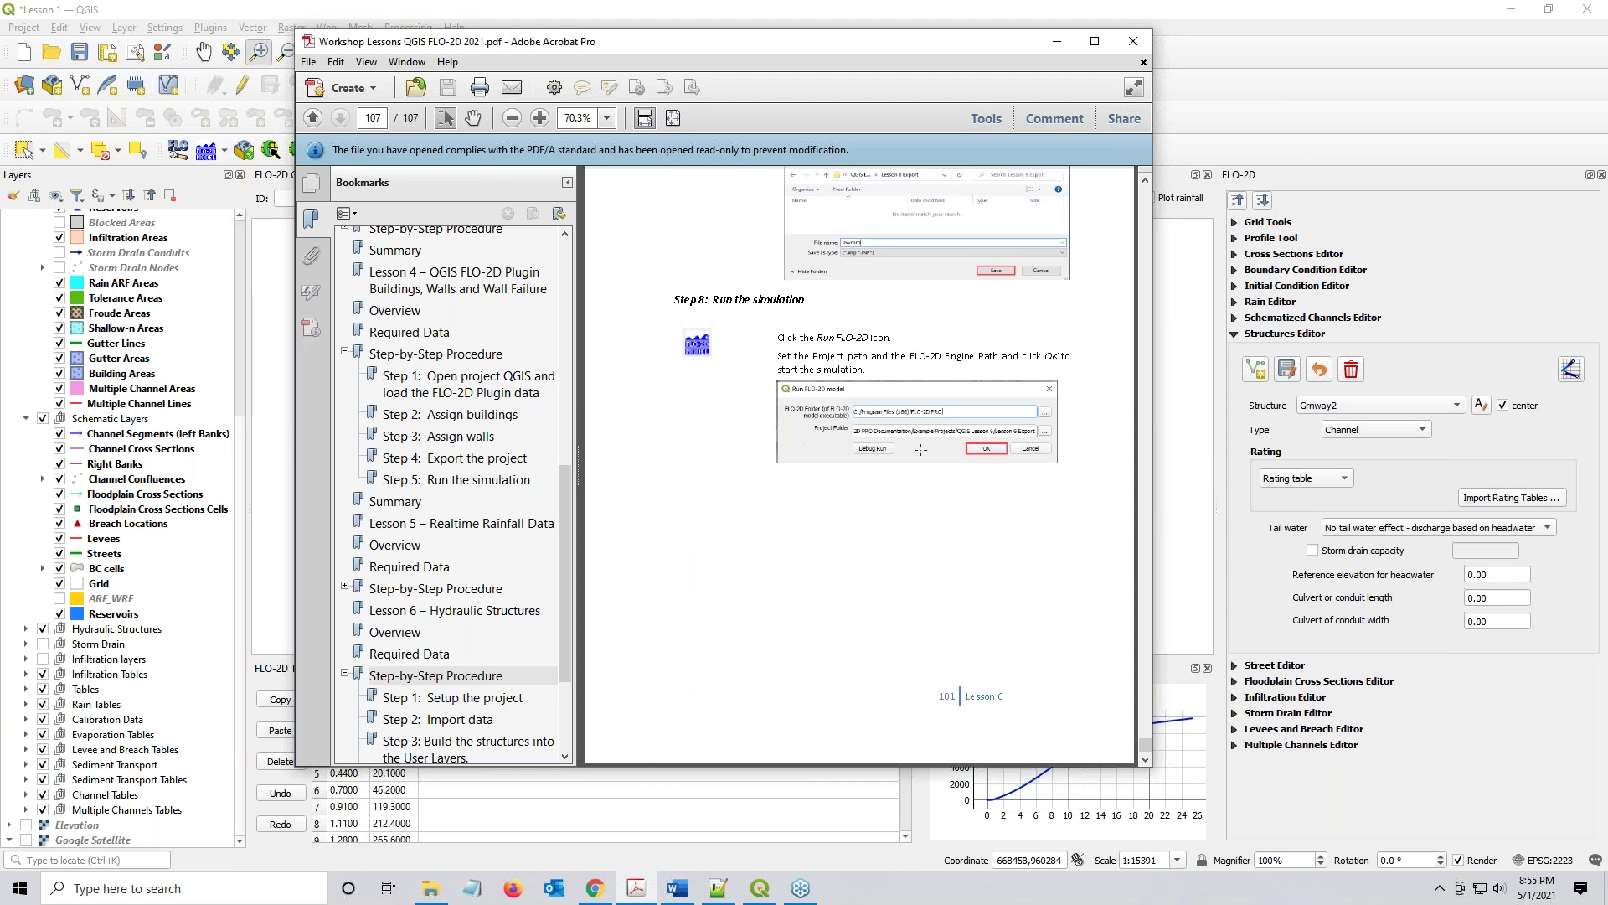
{"action": "left_click", "coordinate": [817, 21]}
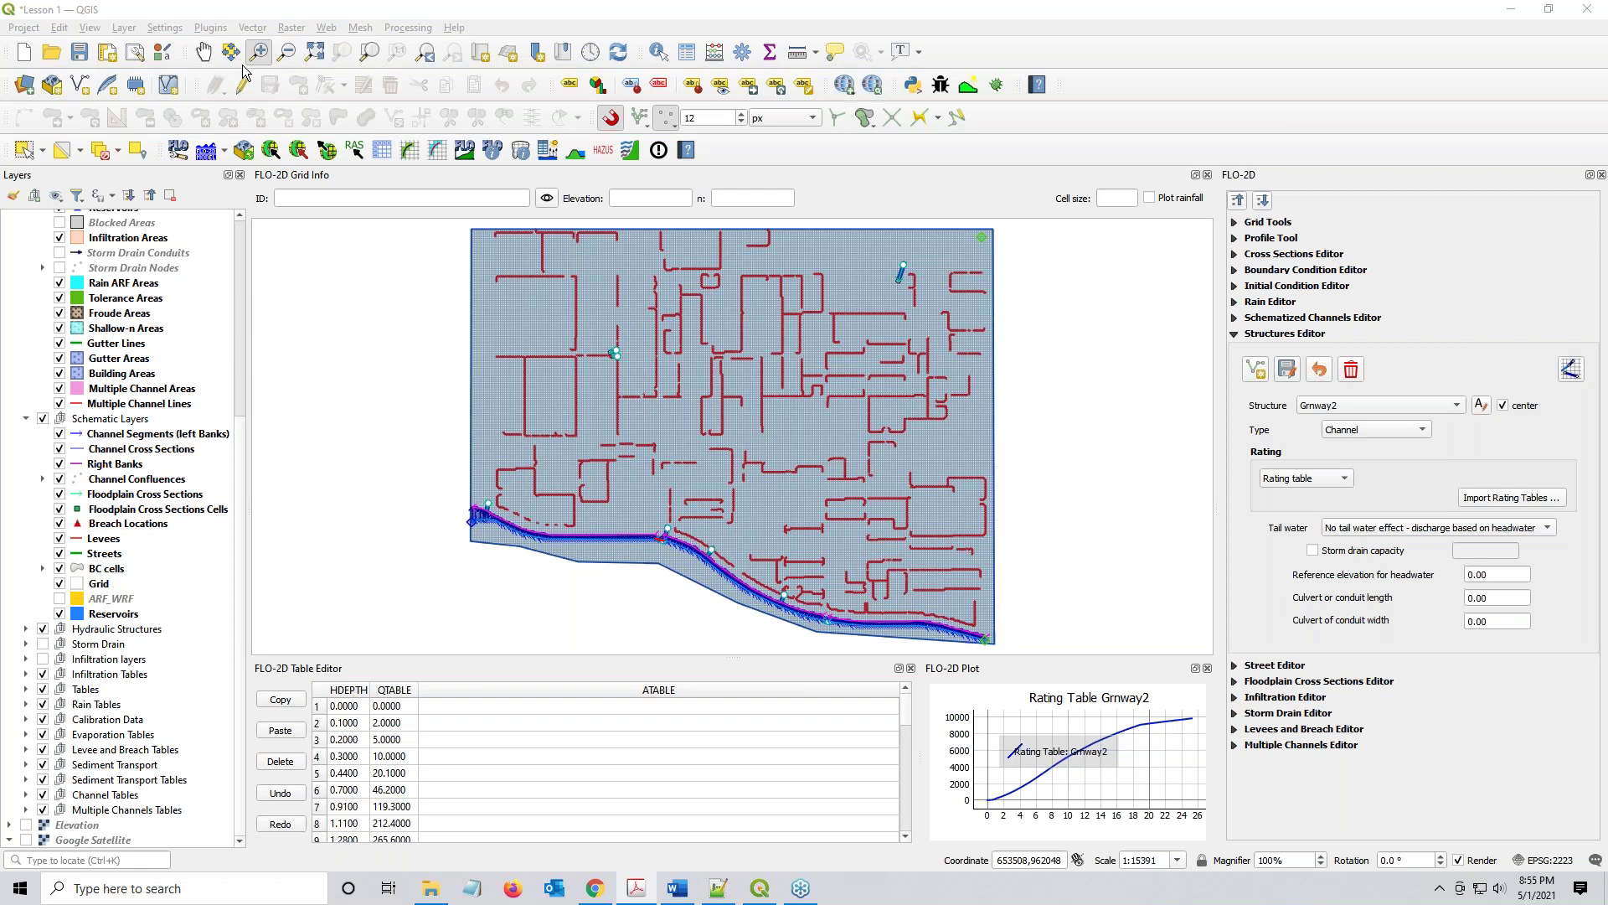
Save the QGIS project and save the FLO-2D Control Variables
{"action": "left_click", "coordinate": [80, 53]}
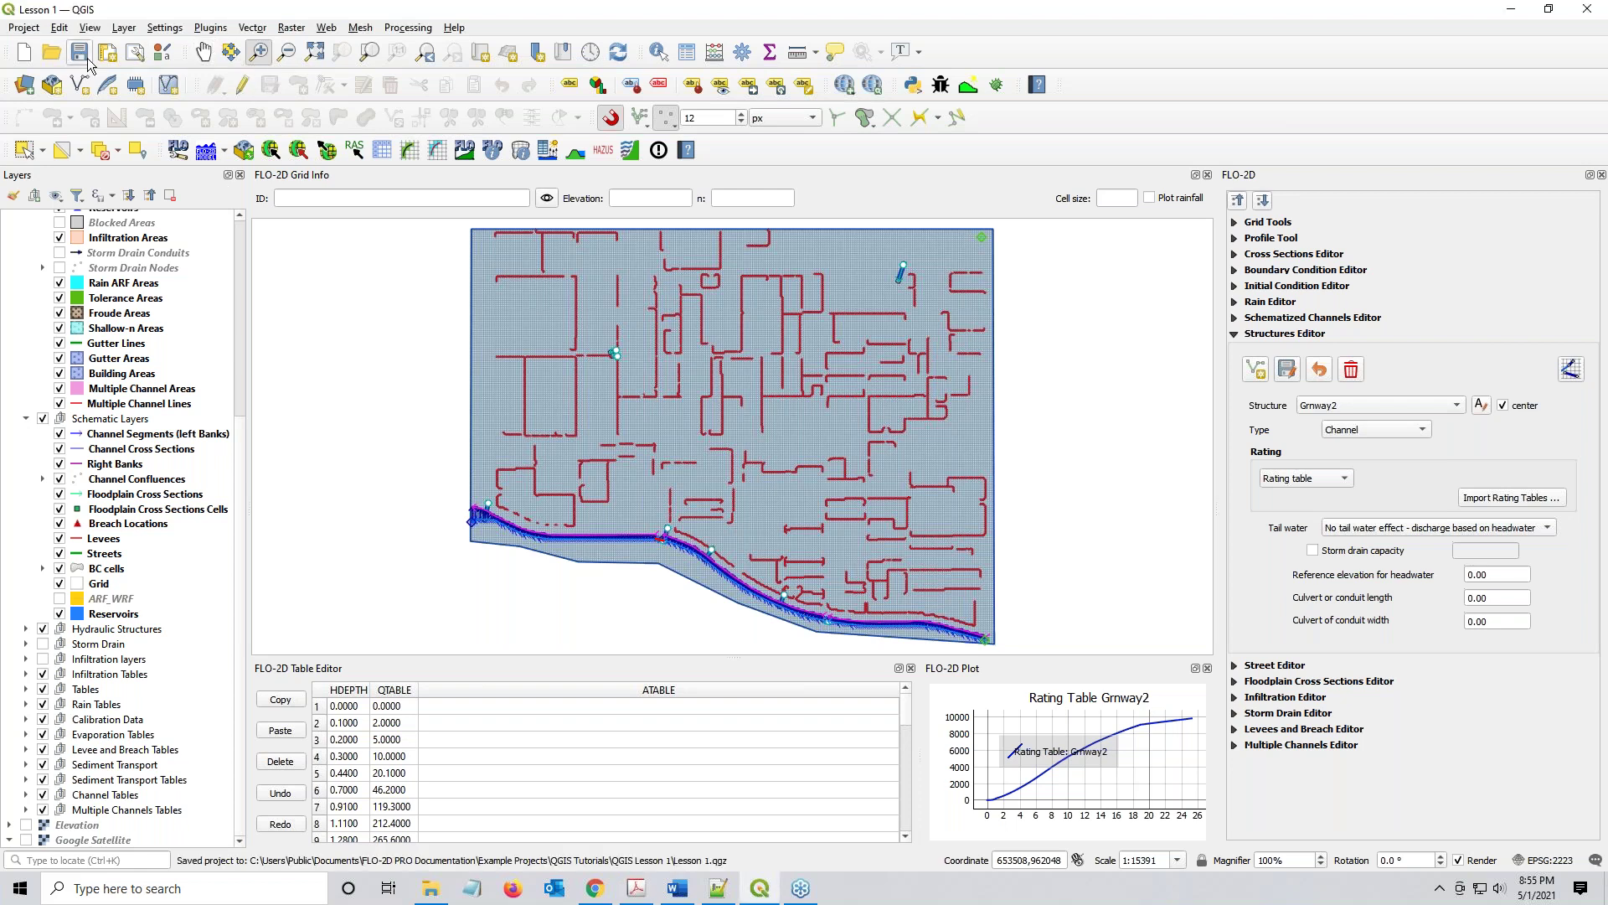
{"action": "left_click", "coordinate": [382, 156]}
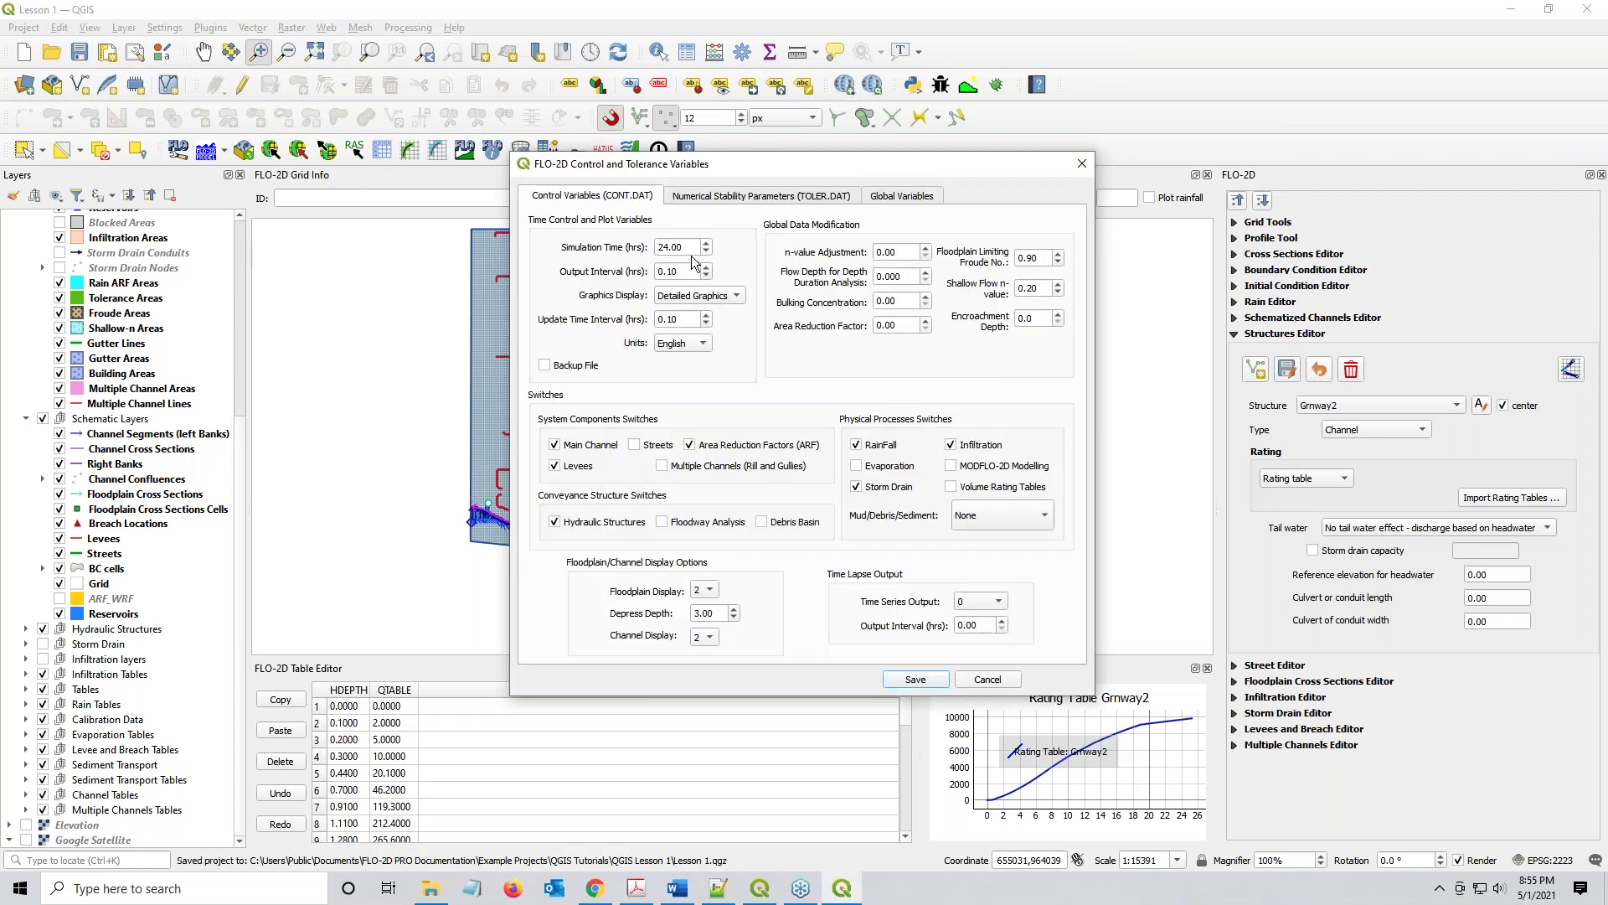
{"action": "left_click", "coordinate": [916, 680]}
Export the FLO-2D data files to the QGIS Lesson 6 Export folder
{"action": "left_click", "coordinate": [325, 154]}
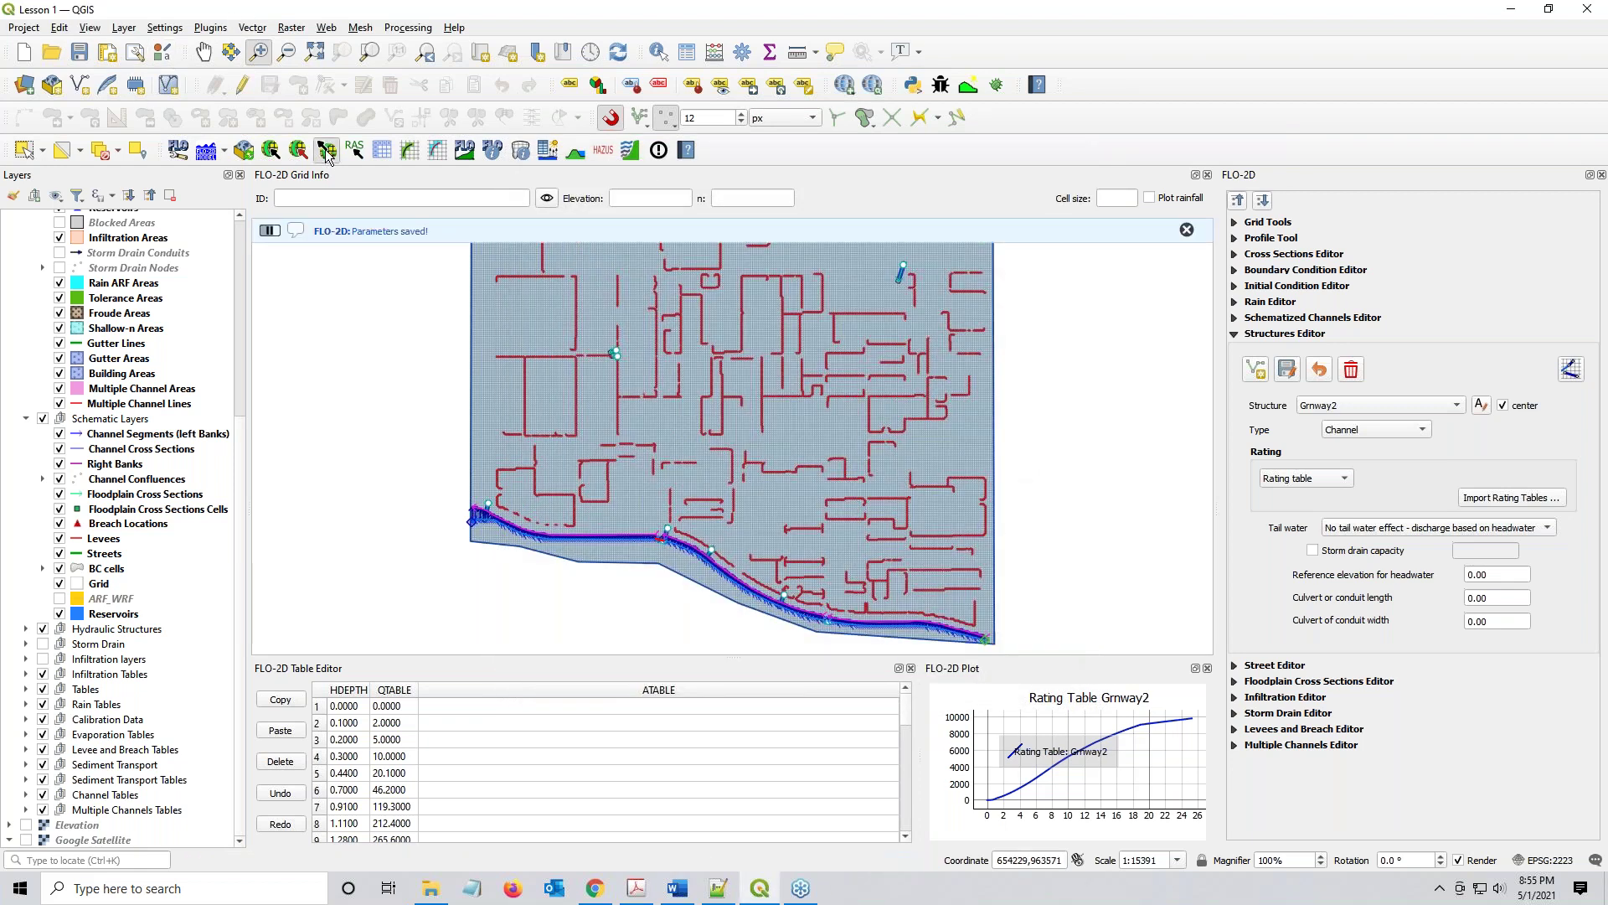
{"action": "left_click", "coordinate": [978, 546]}
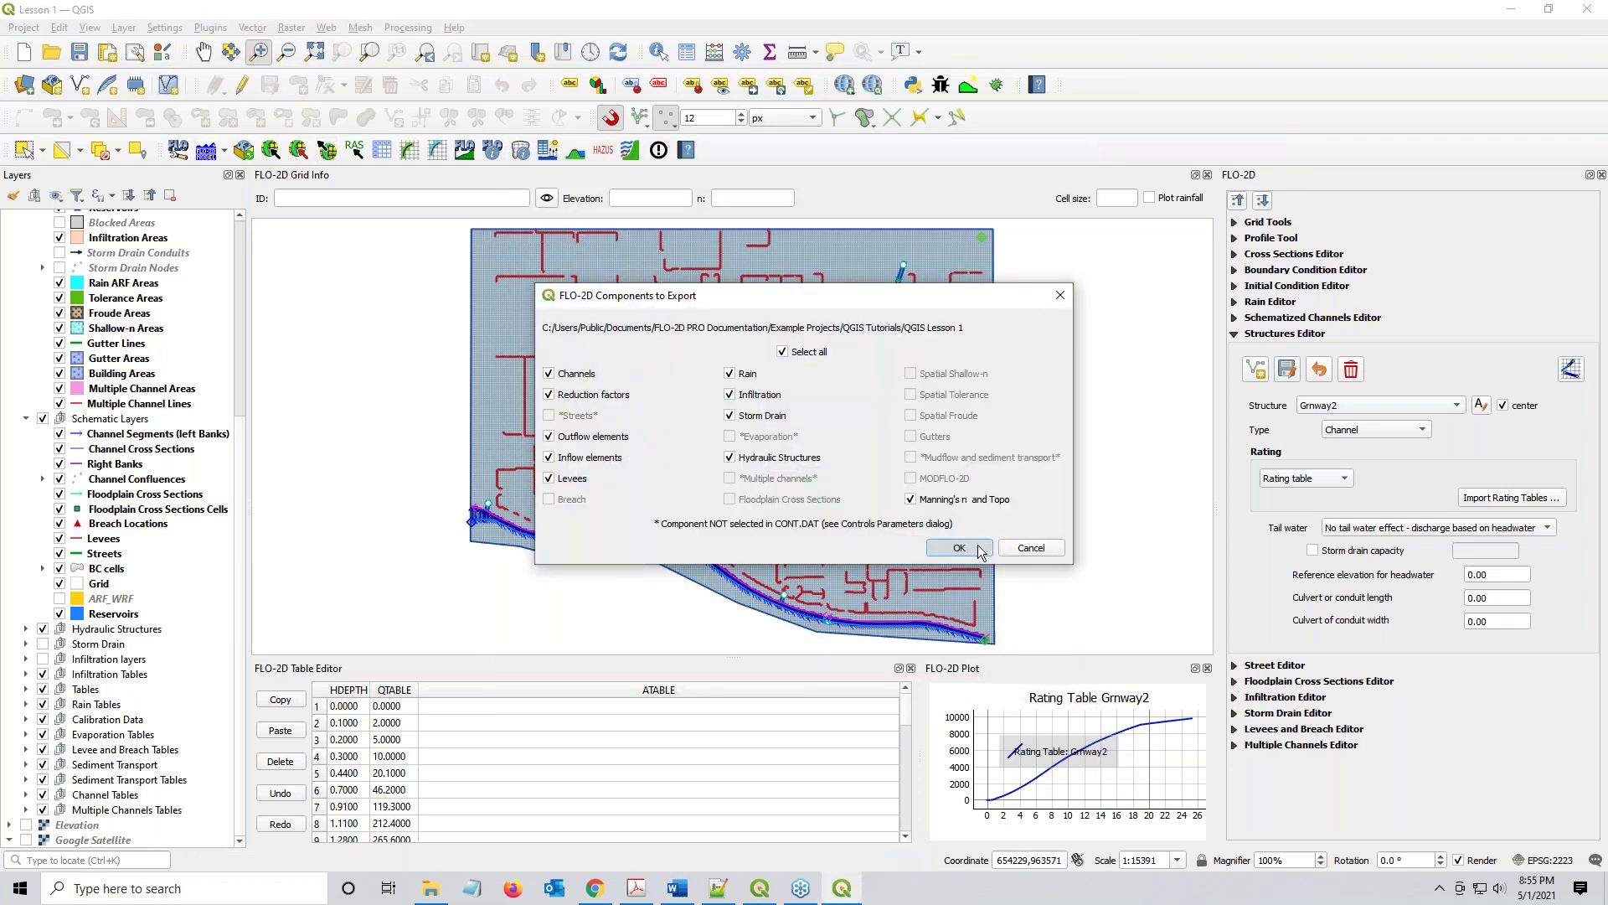
{"action": "left_click", "coordinate": [650, 183]}
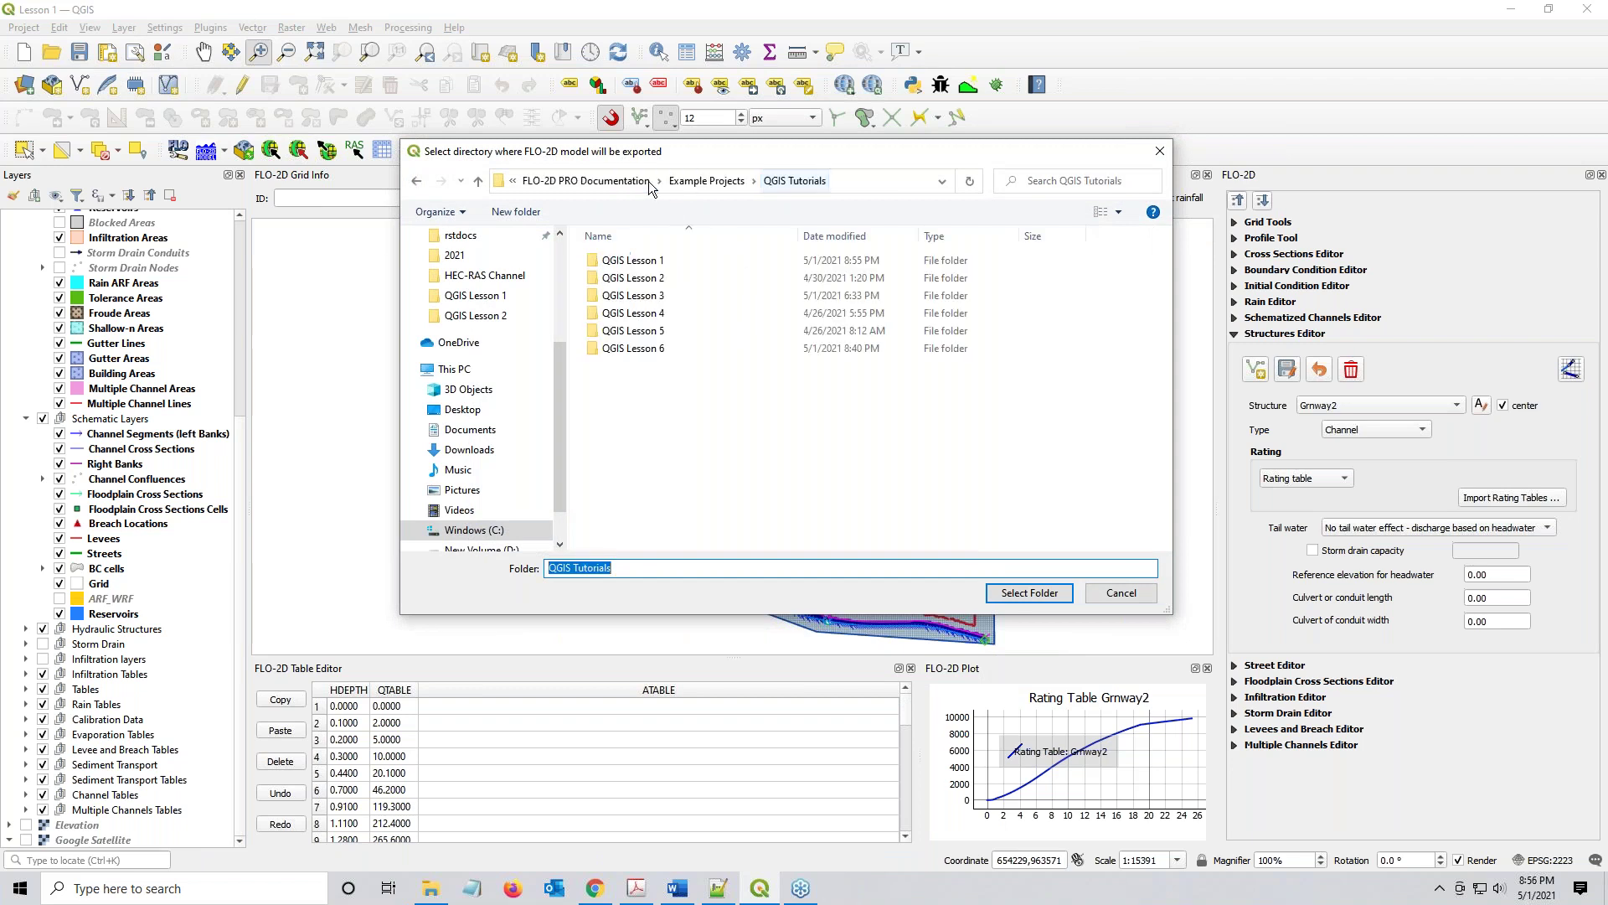
{"action": "double_click", "coordinate": [657, 347]}
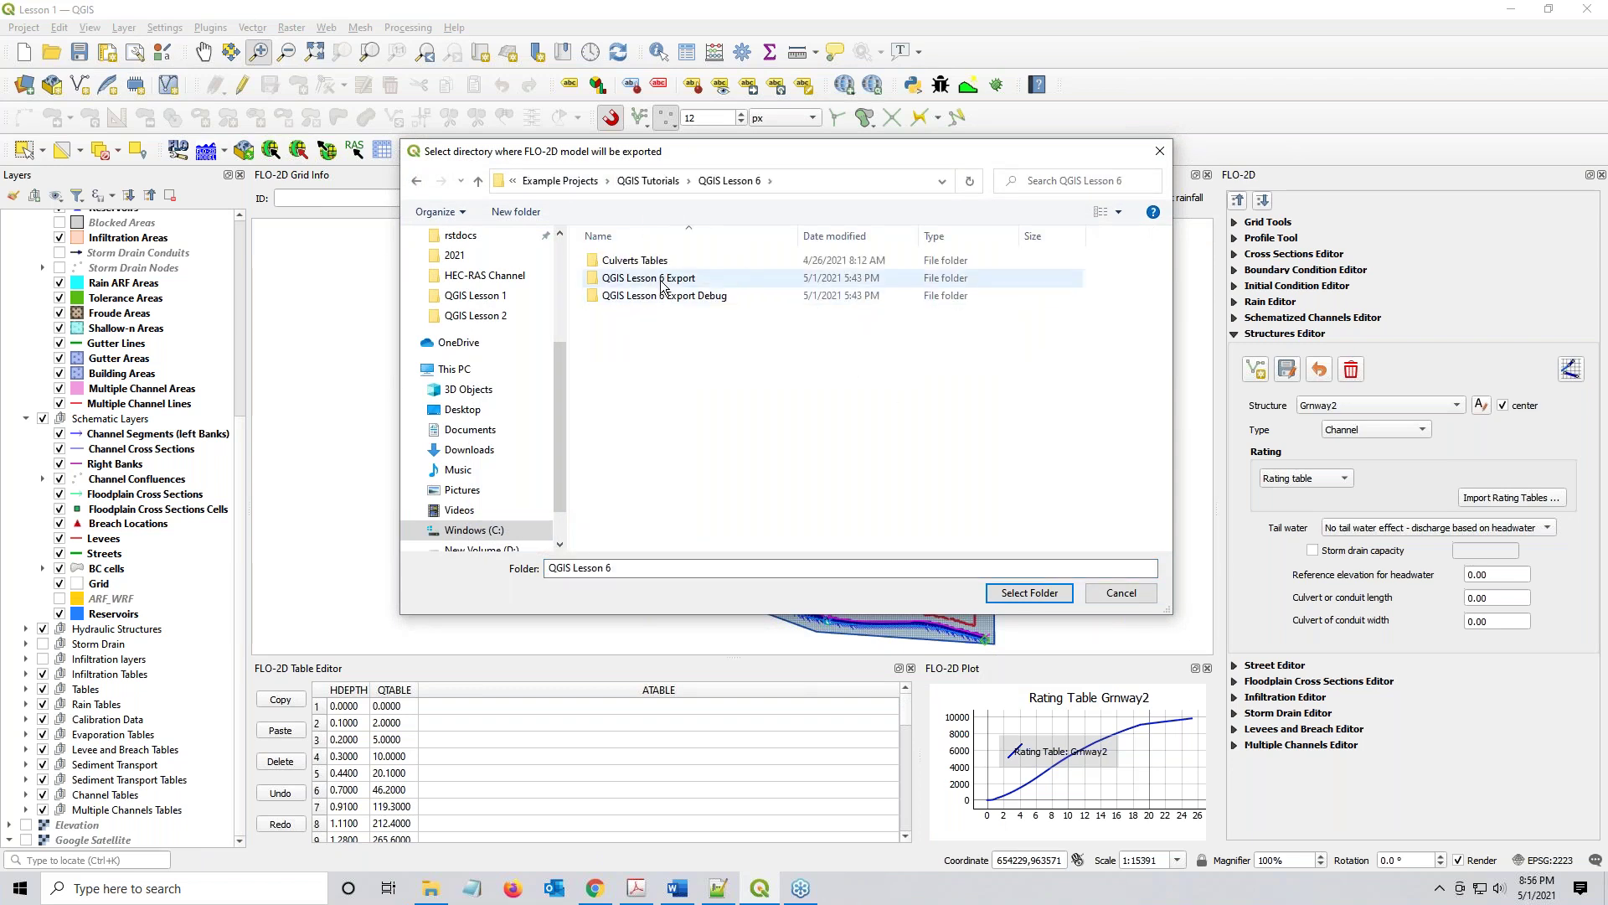
{"action": "double_click", "coordinate": [660, 279]}
{"action": "left_click", "coordinate": [1035, 589]}
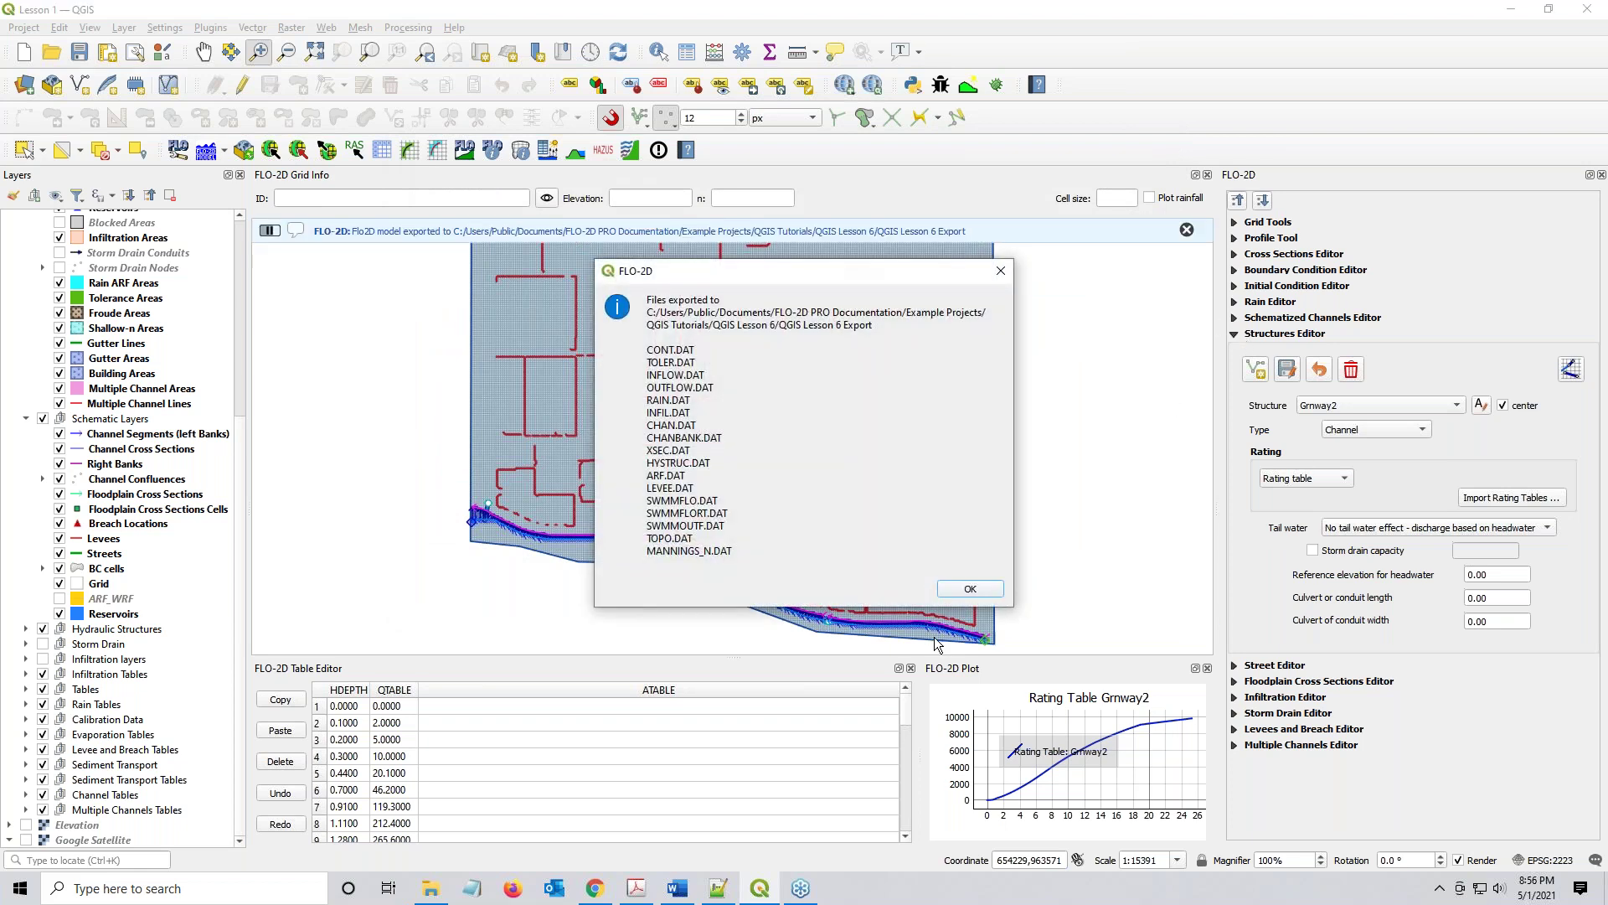
Dismiss the export summary and switch from the Structures Editor to the Storm Drain Editor
{"action": "left_click", "coordinate": [970, 590]}
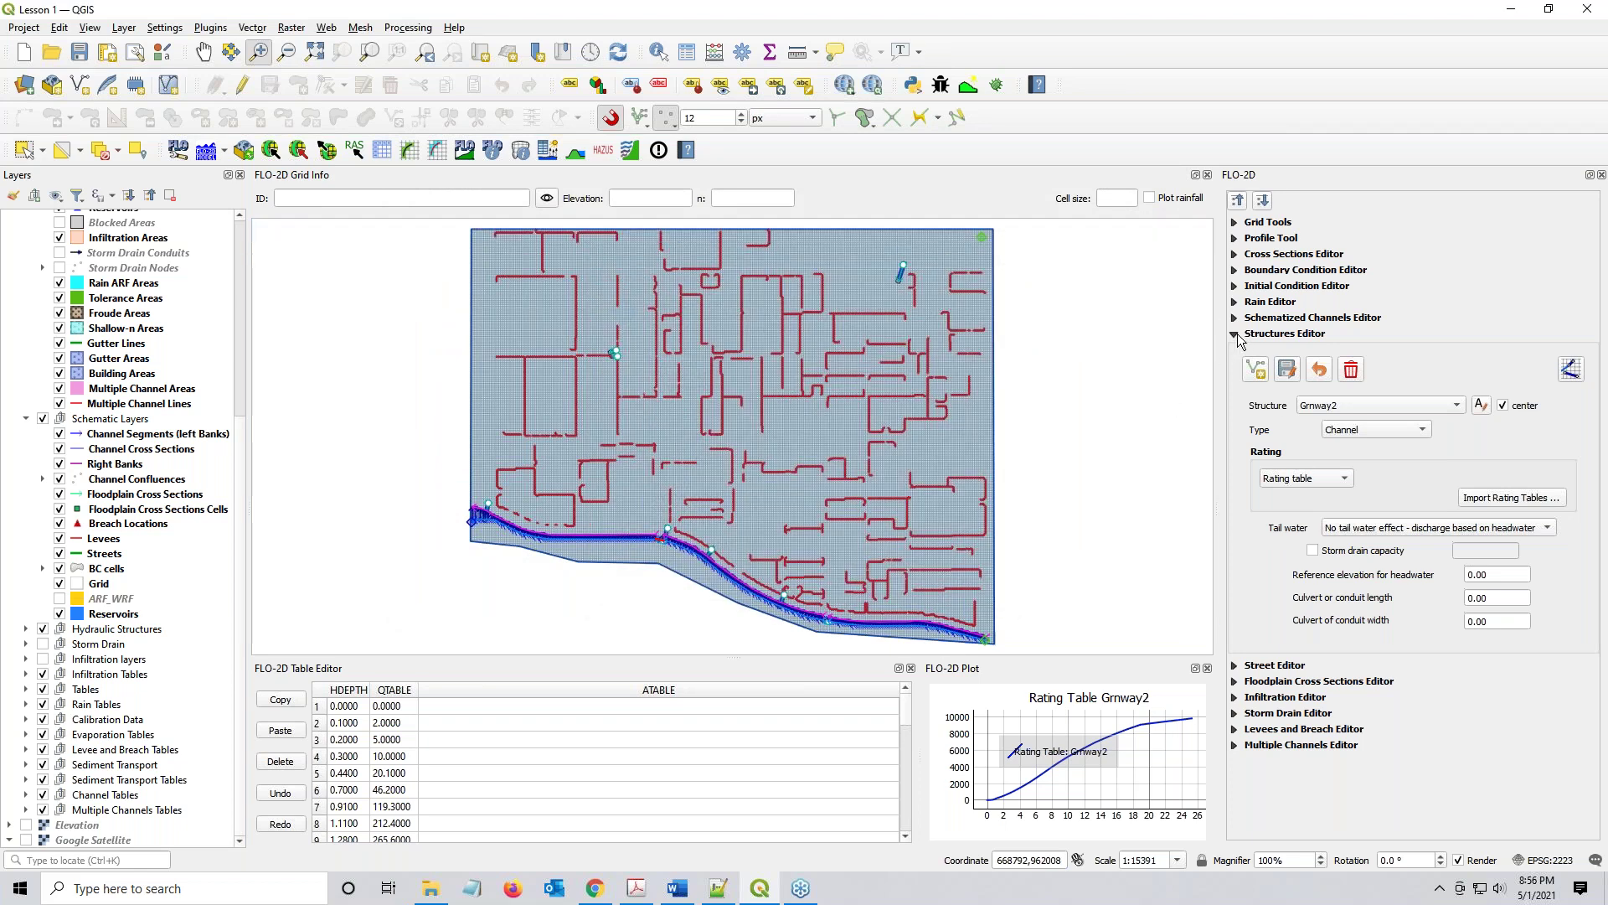
{"action": "left_click", "coordinate": [1237, 335]}
{"action": "left_click", "coordinate": [1234, 397]}
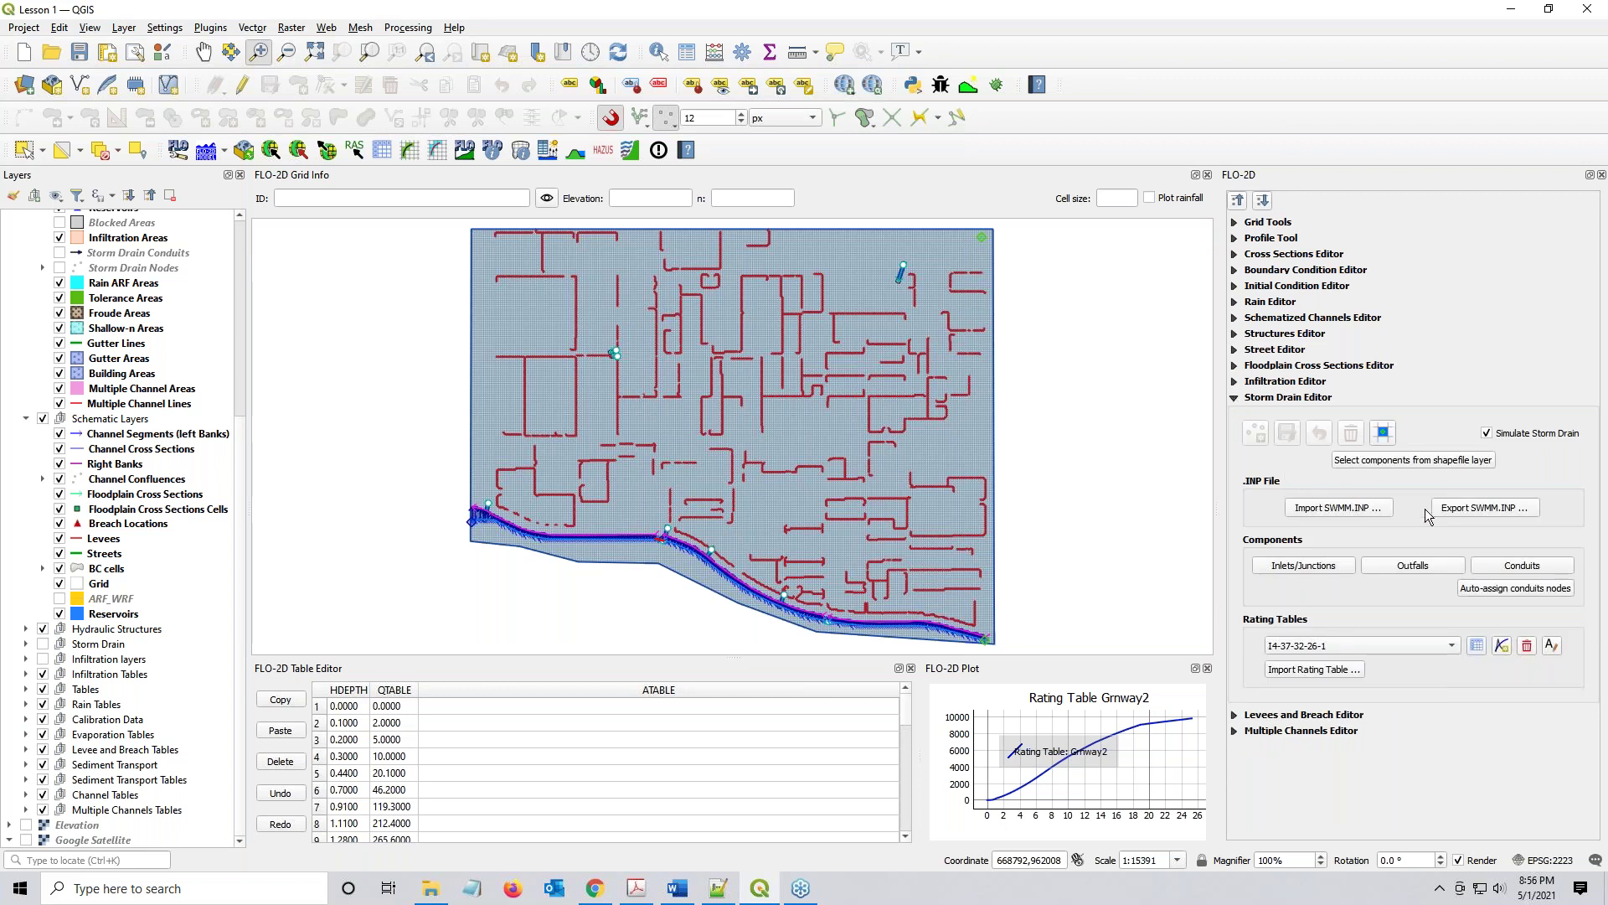
Export the storm drain file as SWMM.inp into the QGIS Lesson 6 Export folder
{"action": "left_click", "coordinate": [1474, 507]}
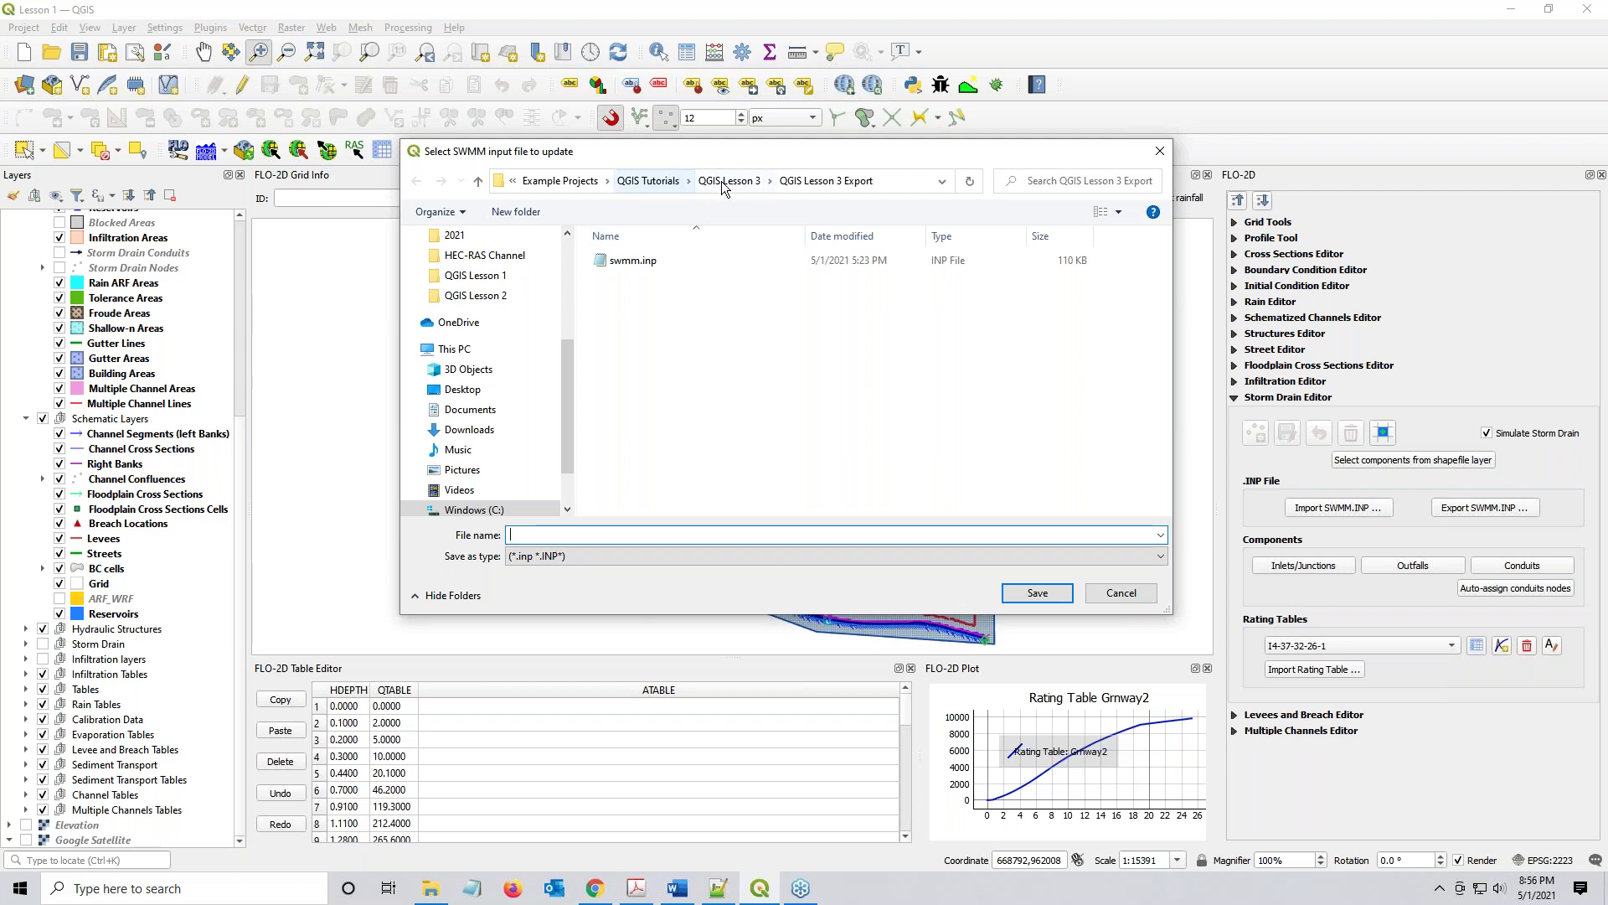
{"action": "left_click", "coordinate": [648, 181]}
{"action": "double_click", "coordinate": [654, 348]}
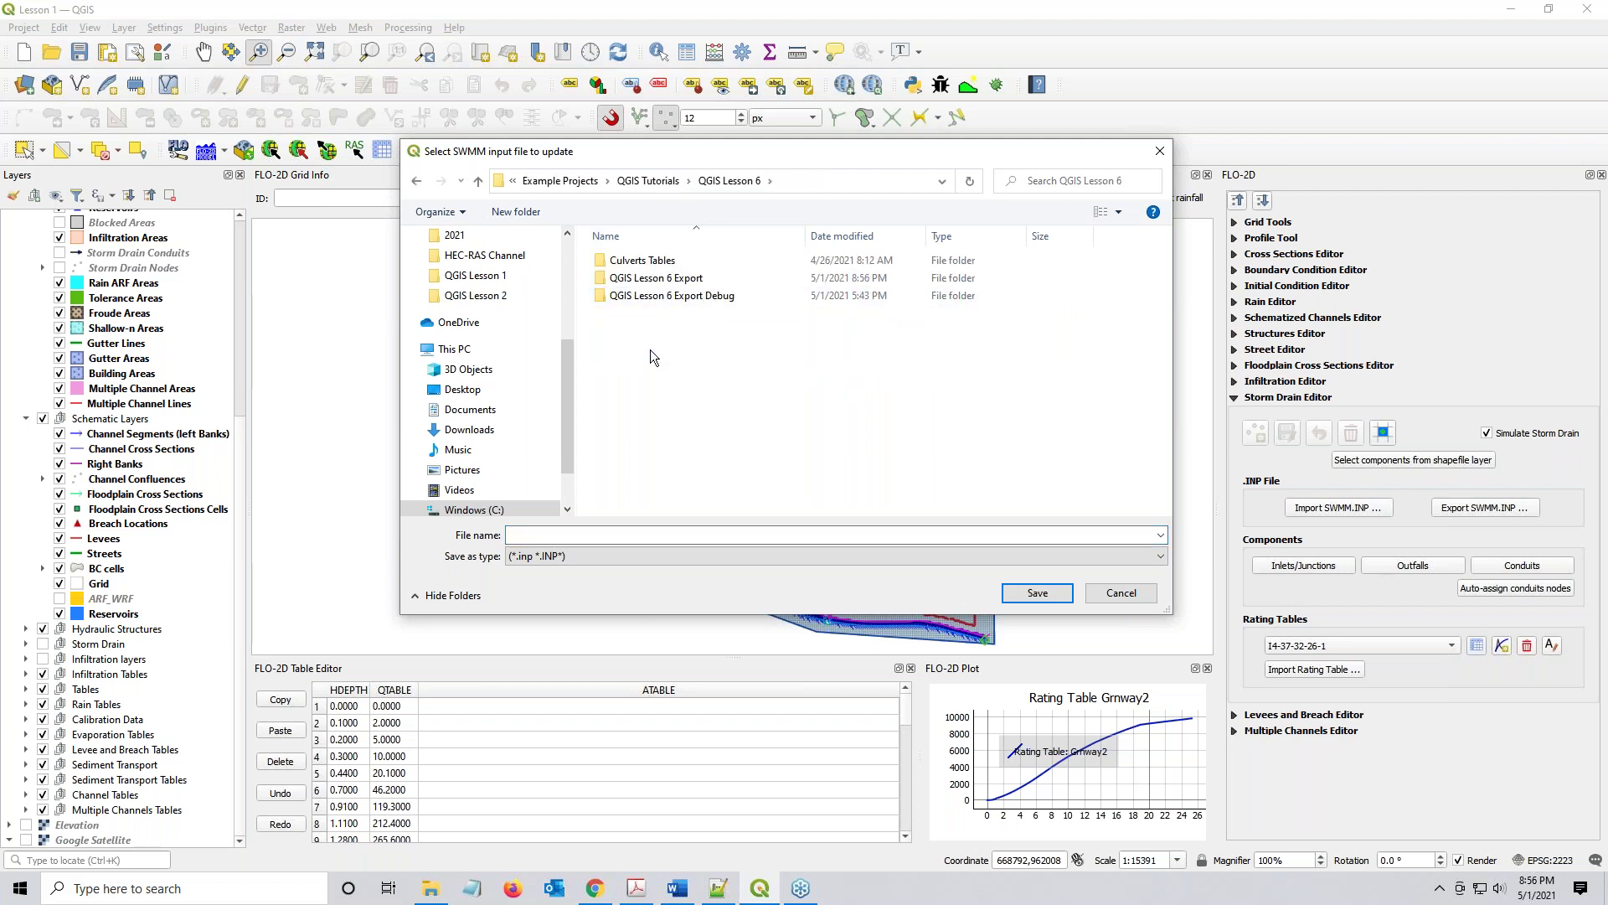
{"action": "left_click", "coordinate": [659, 283]}
{"action": "double_click", "coordinate": [658, 280]}
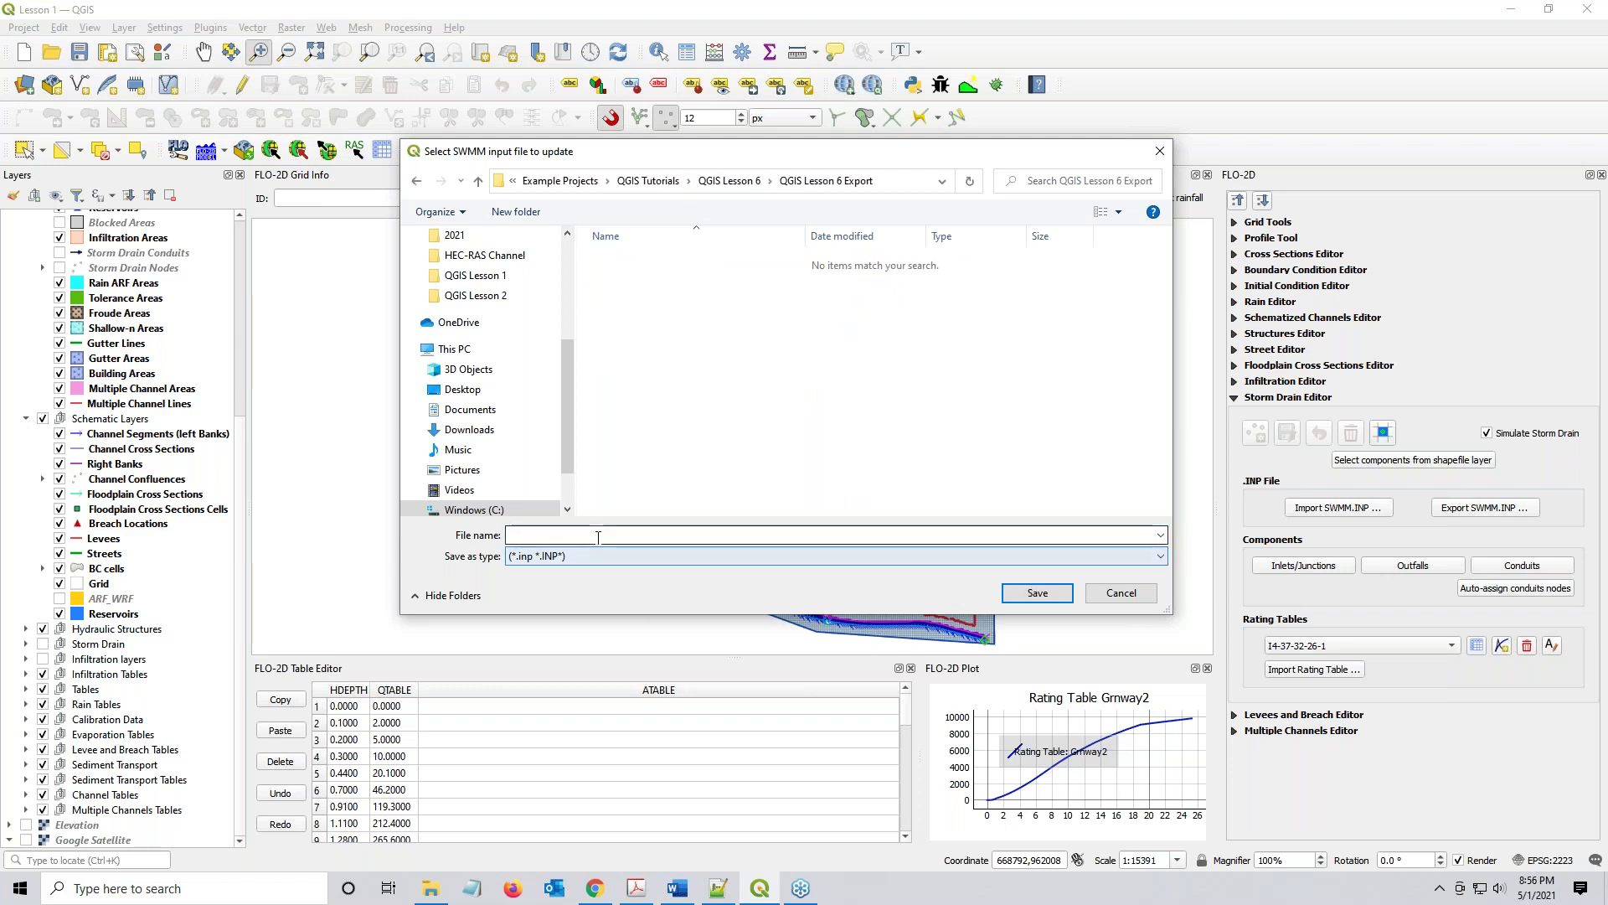
{"action": "type", "text": "SW"}
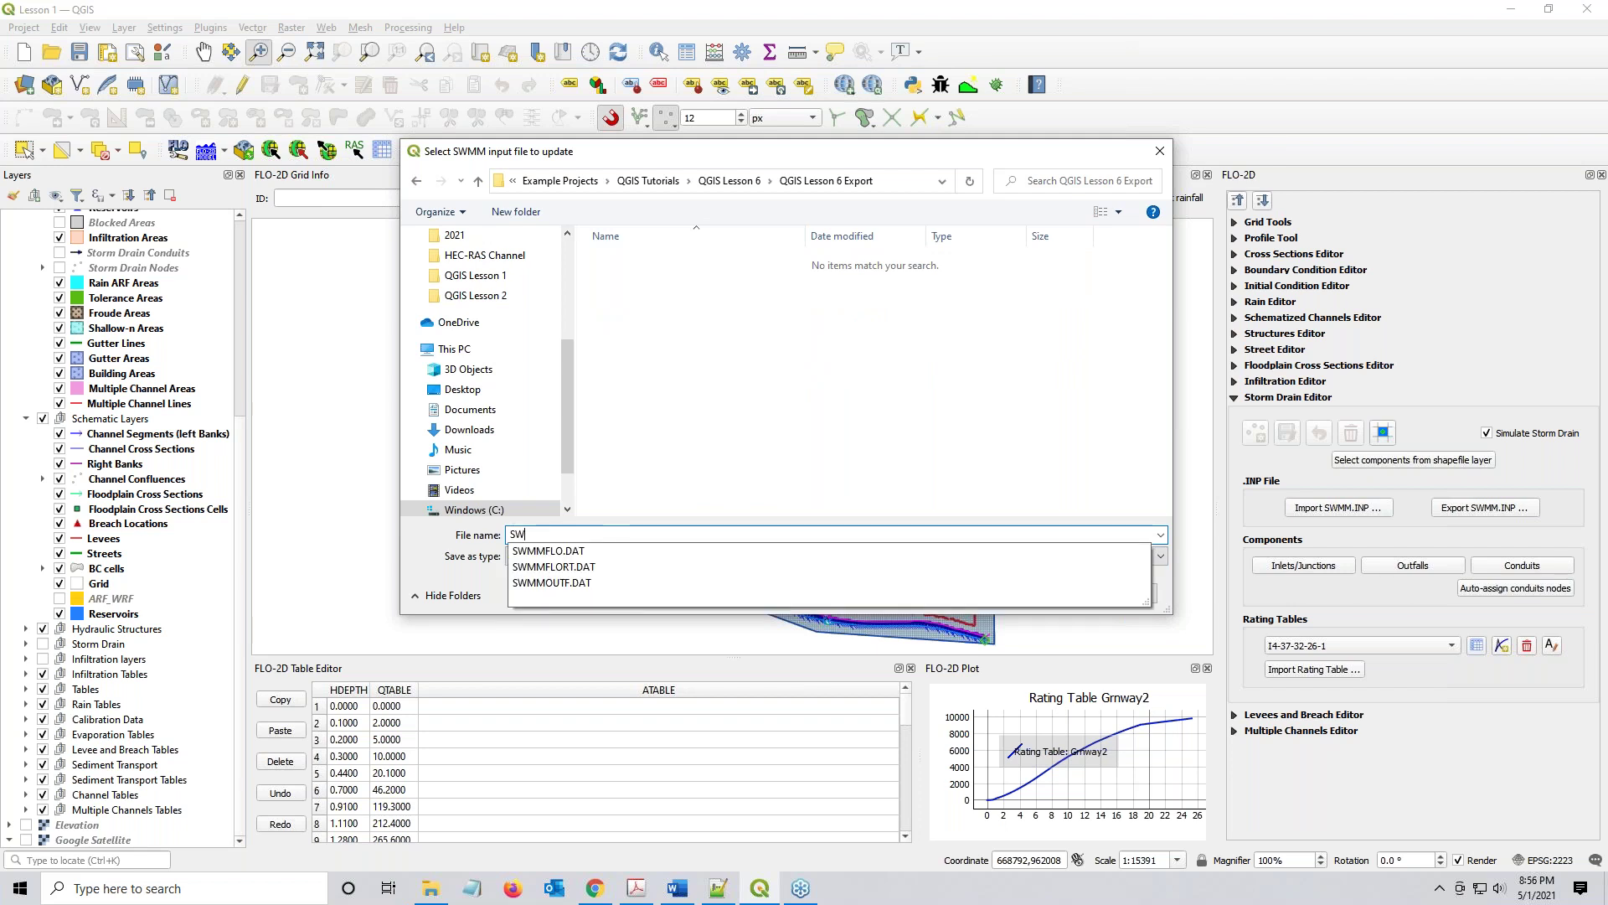
{"action": "key", "text": "BackSpace"}
{"action": "key", "text": "BackSpace"}
{"action": "type", "text": "SWMM"}
{"action": "key", "text": "Return"}
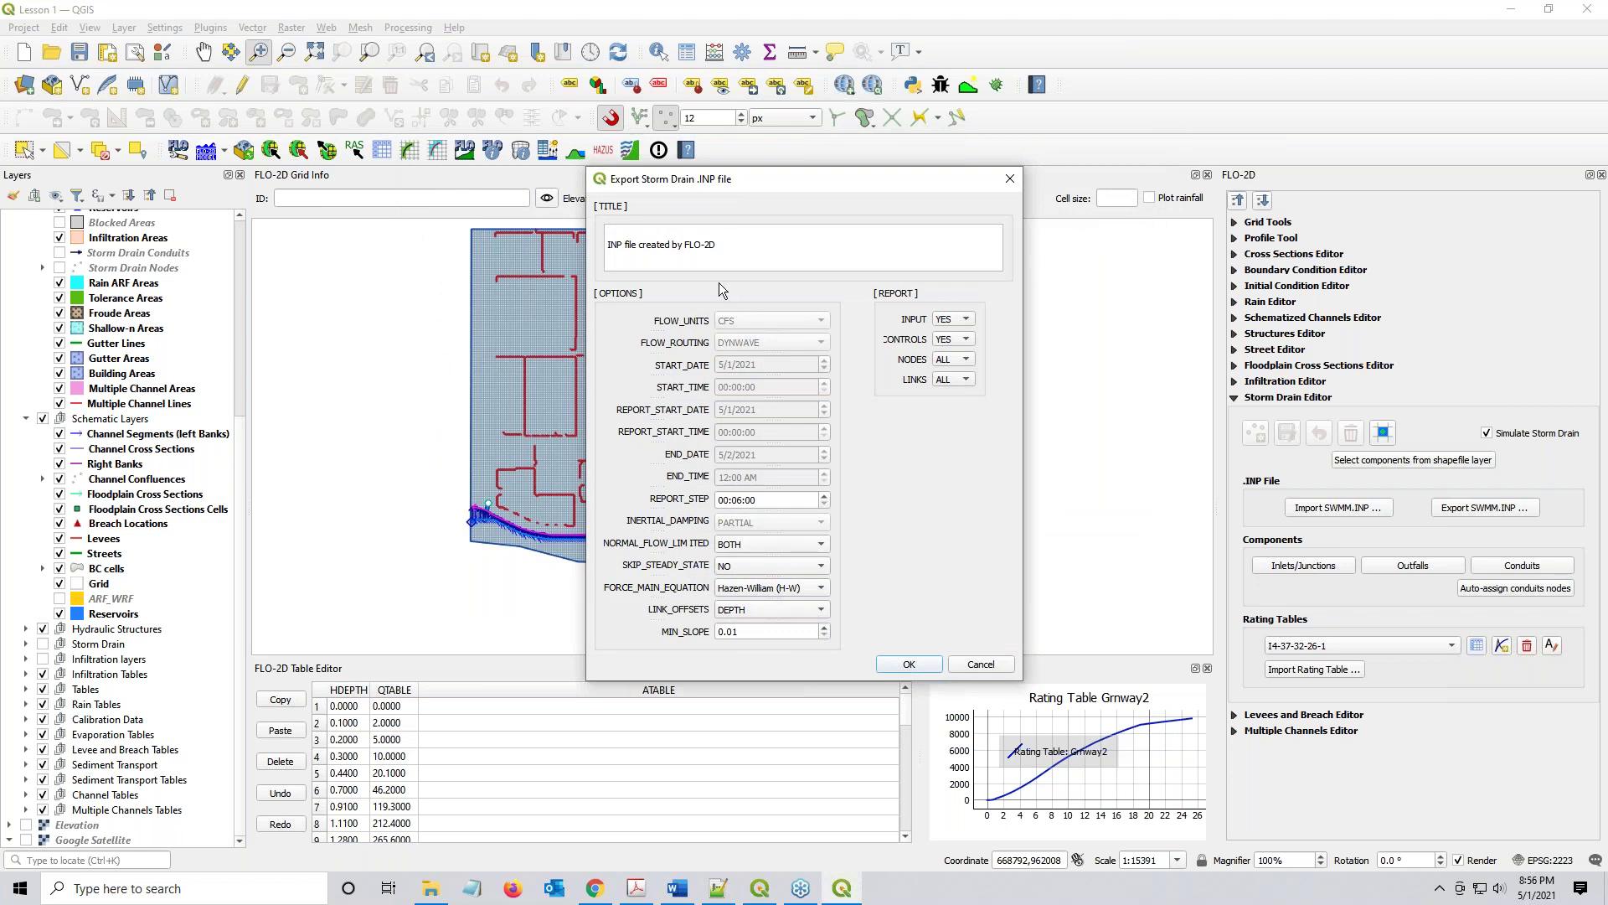
{"action": "left_click", "coordinate": [907, 667]}
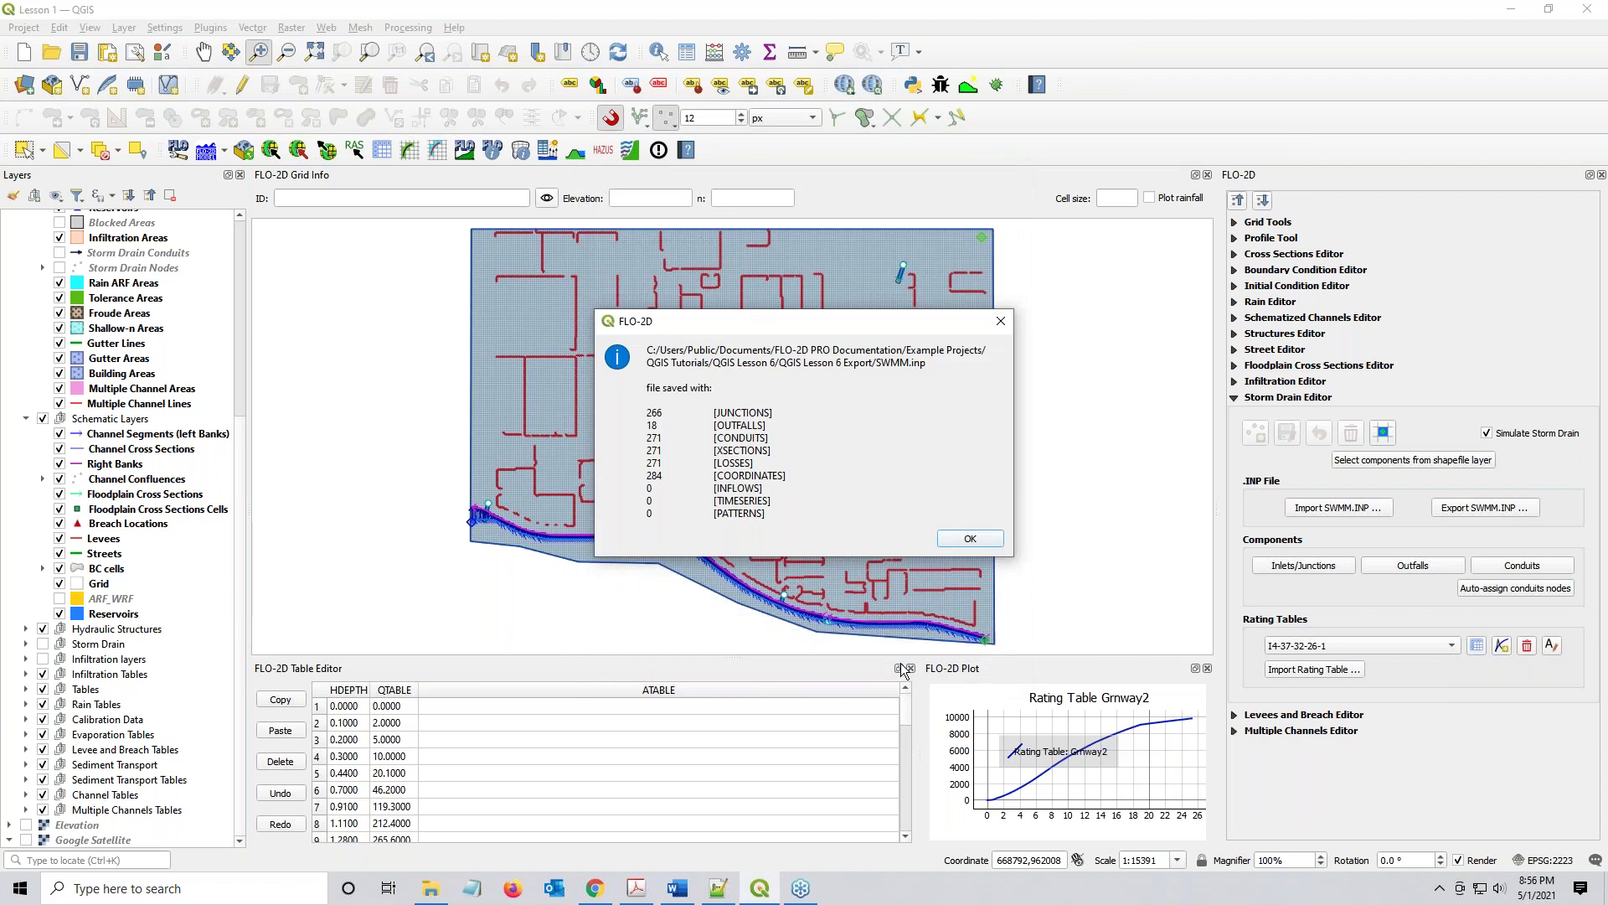
{"action": "left_click", "coordinate": [970, 539]}
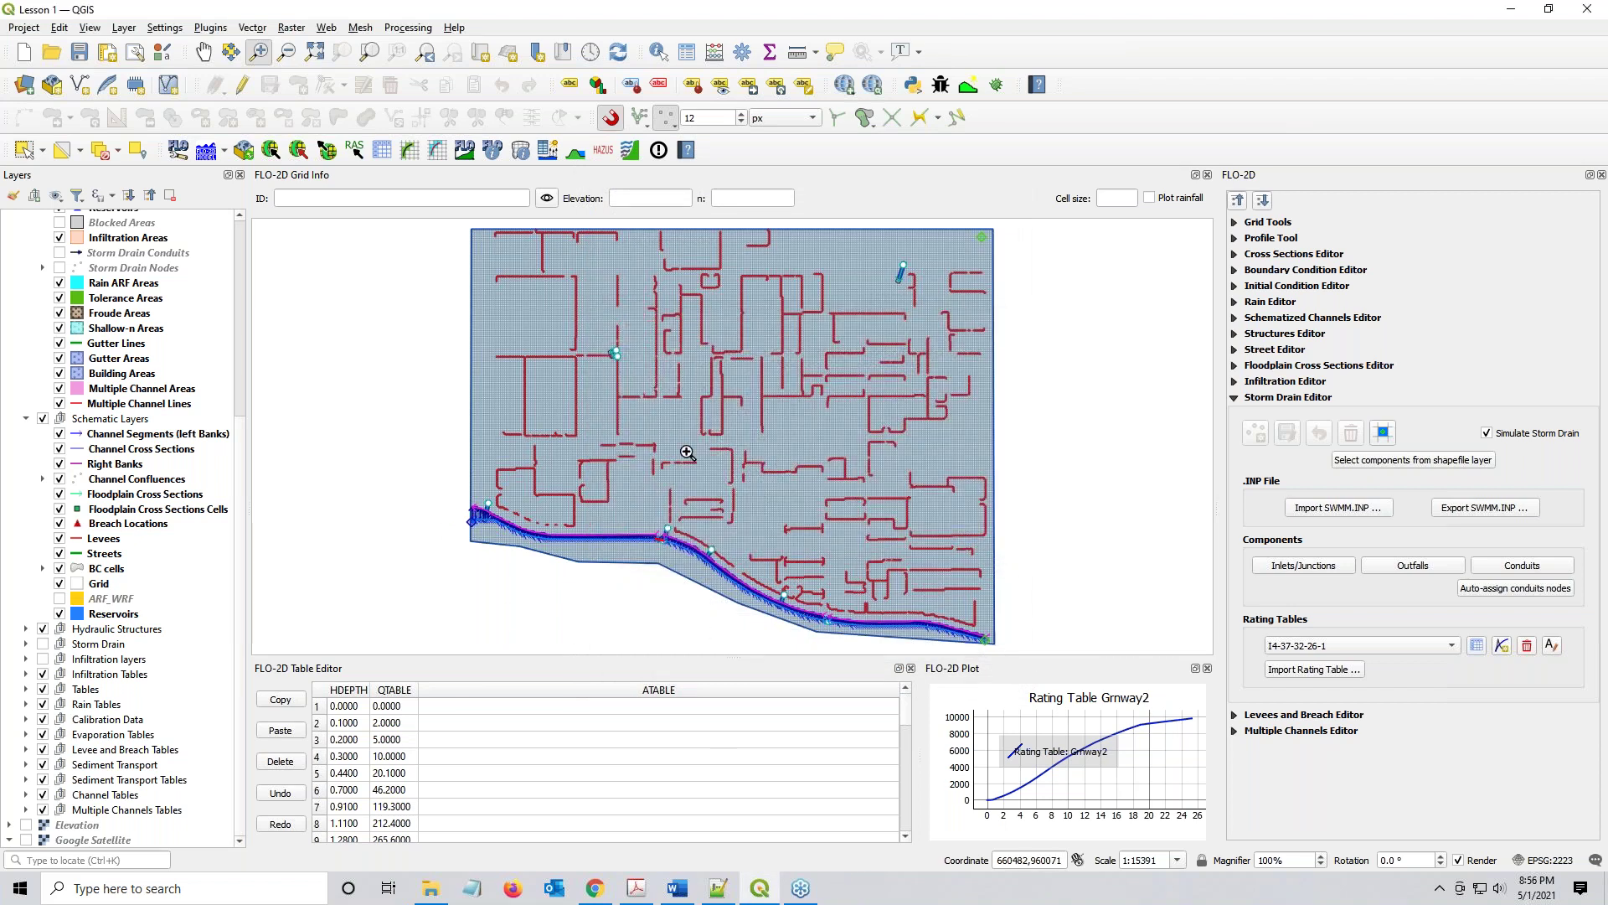
Launch the FLO-2D simulation from the Run FLO-2D dialog, then bring up the QGIS Lesson 6 folder
{"action": "left_click", "coordinate": [206, 153]}
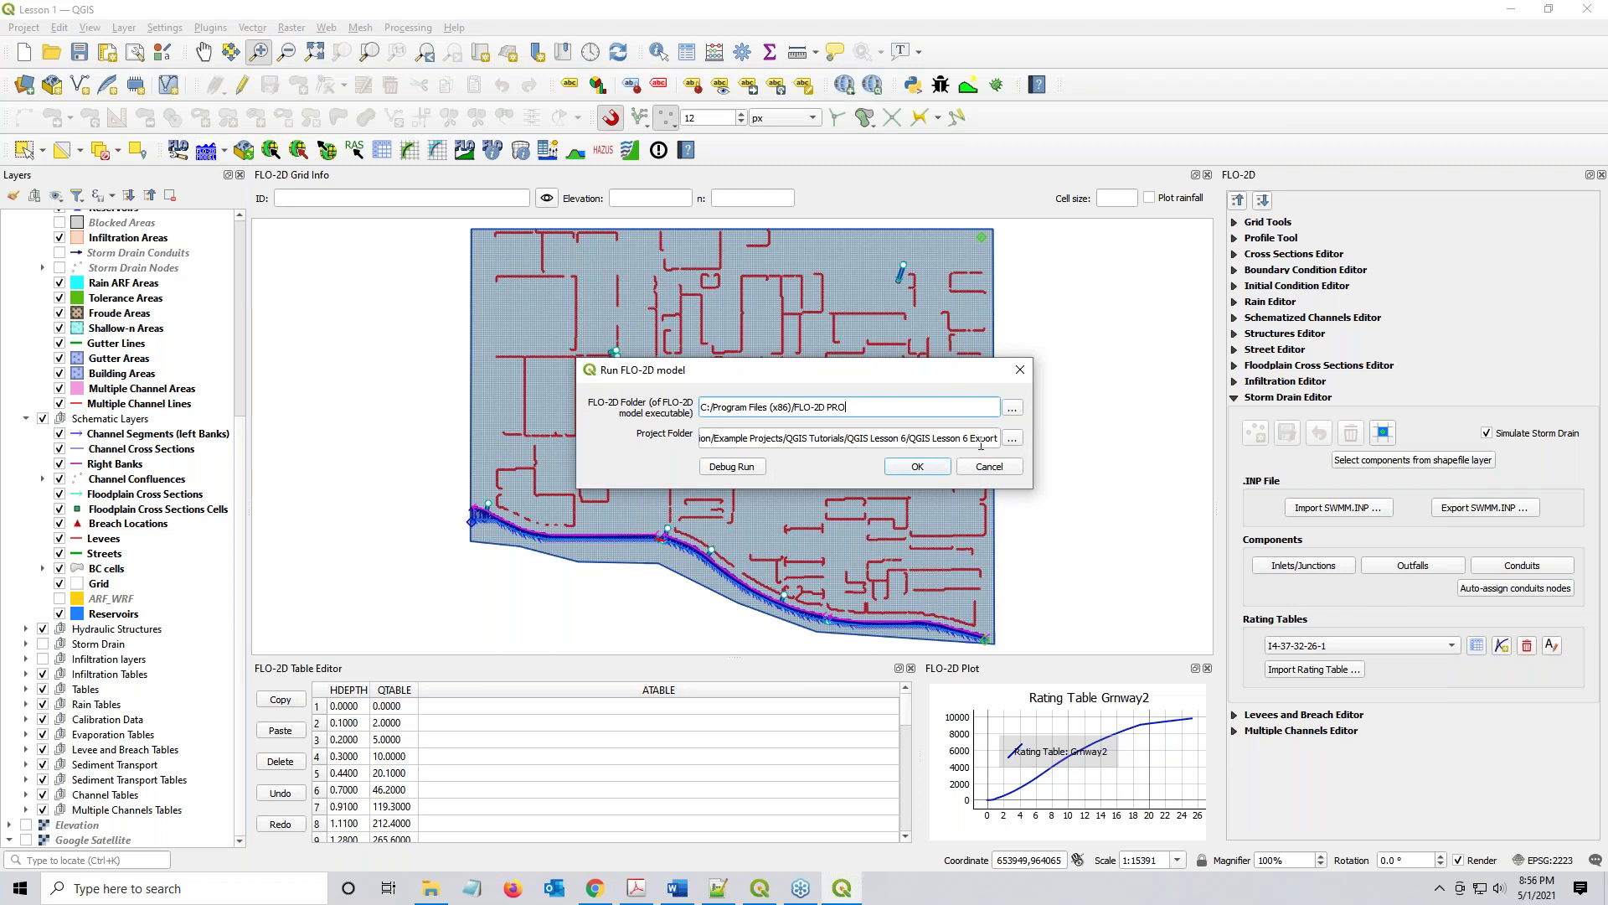
{"action": "left_click", "coordinate": [918, 467]}
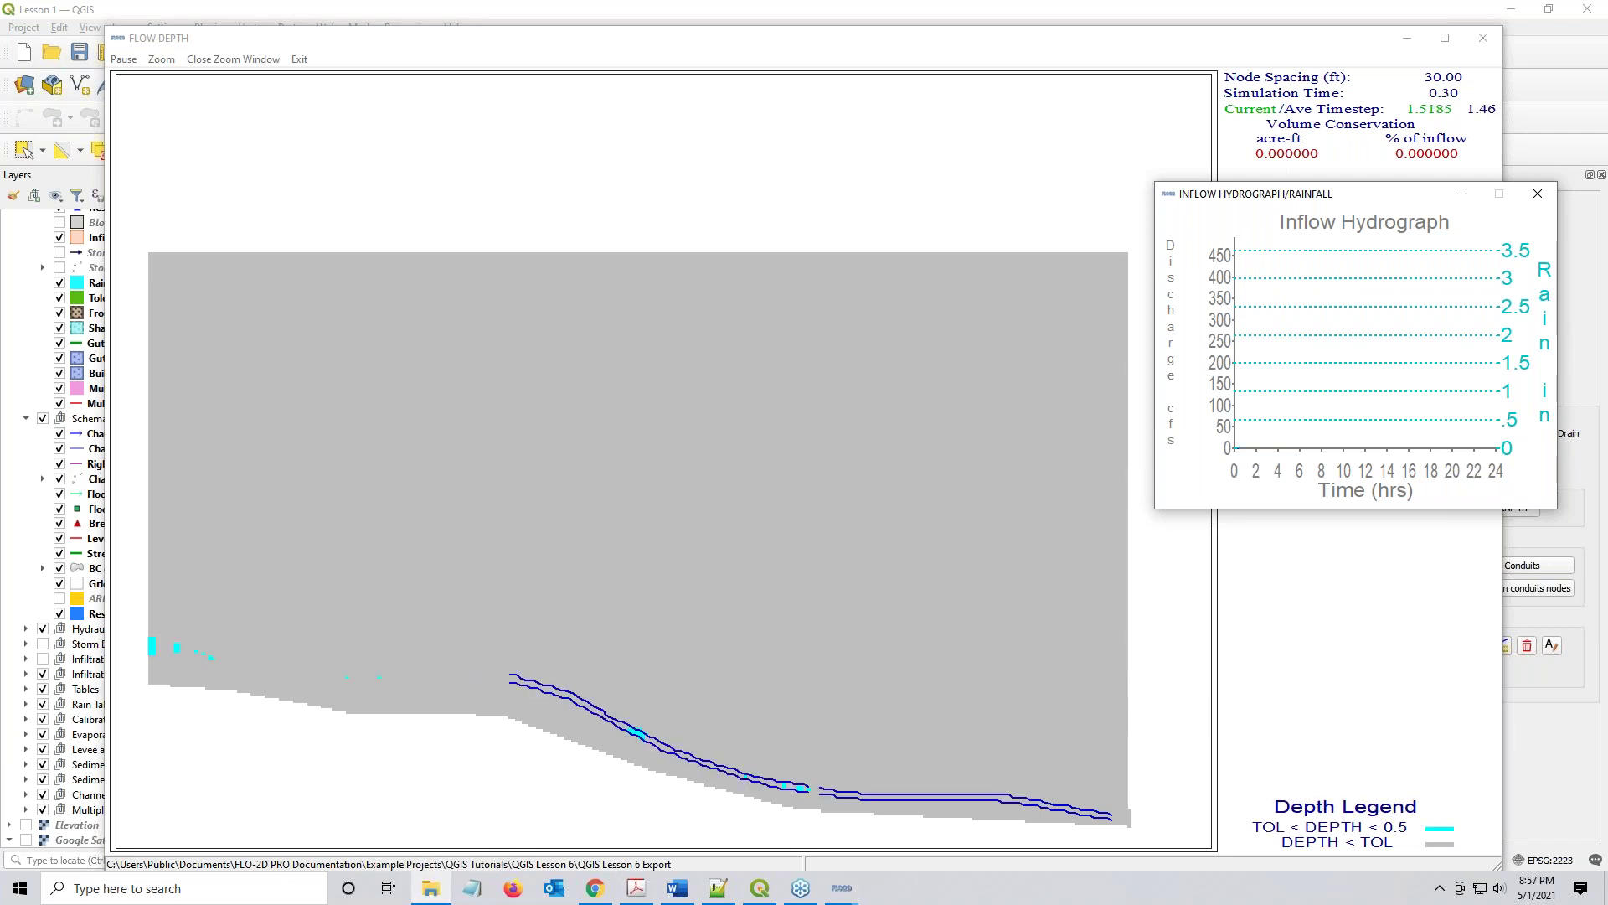
{"action": "left_click", "coordinate": [430, 888]}
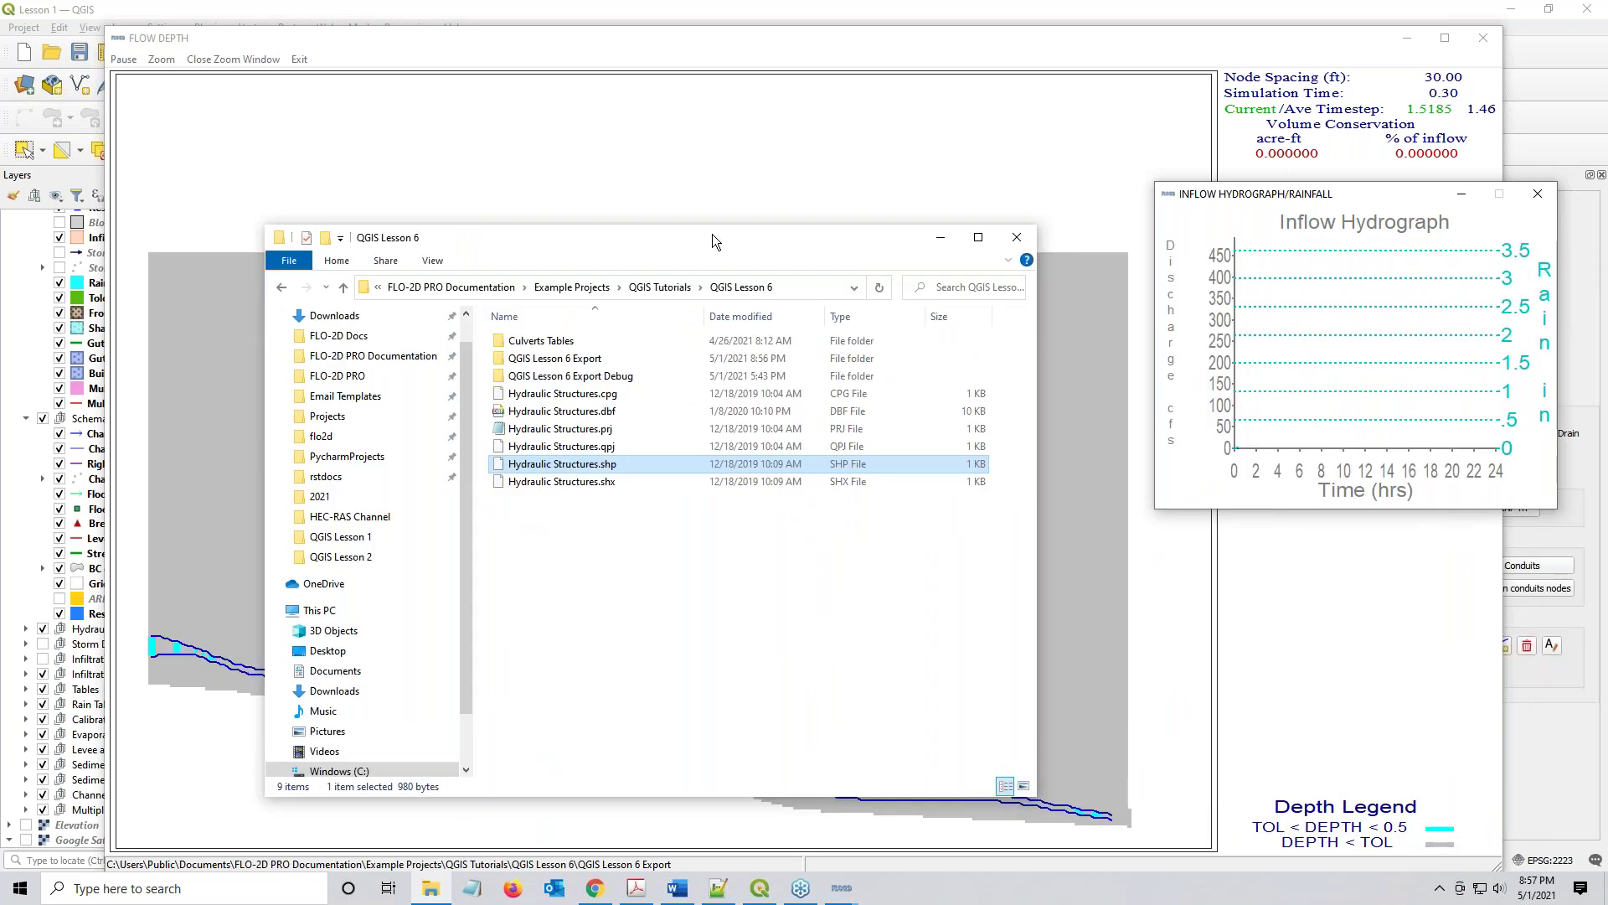
Open QGIS Lesson 6 Export, sort files by type, and edit HYSTRUC.DAT in Notepad++
{"action": "left_click", "coordinate": [546, 360]}
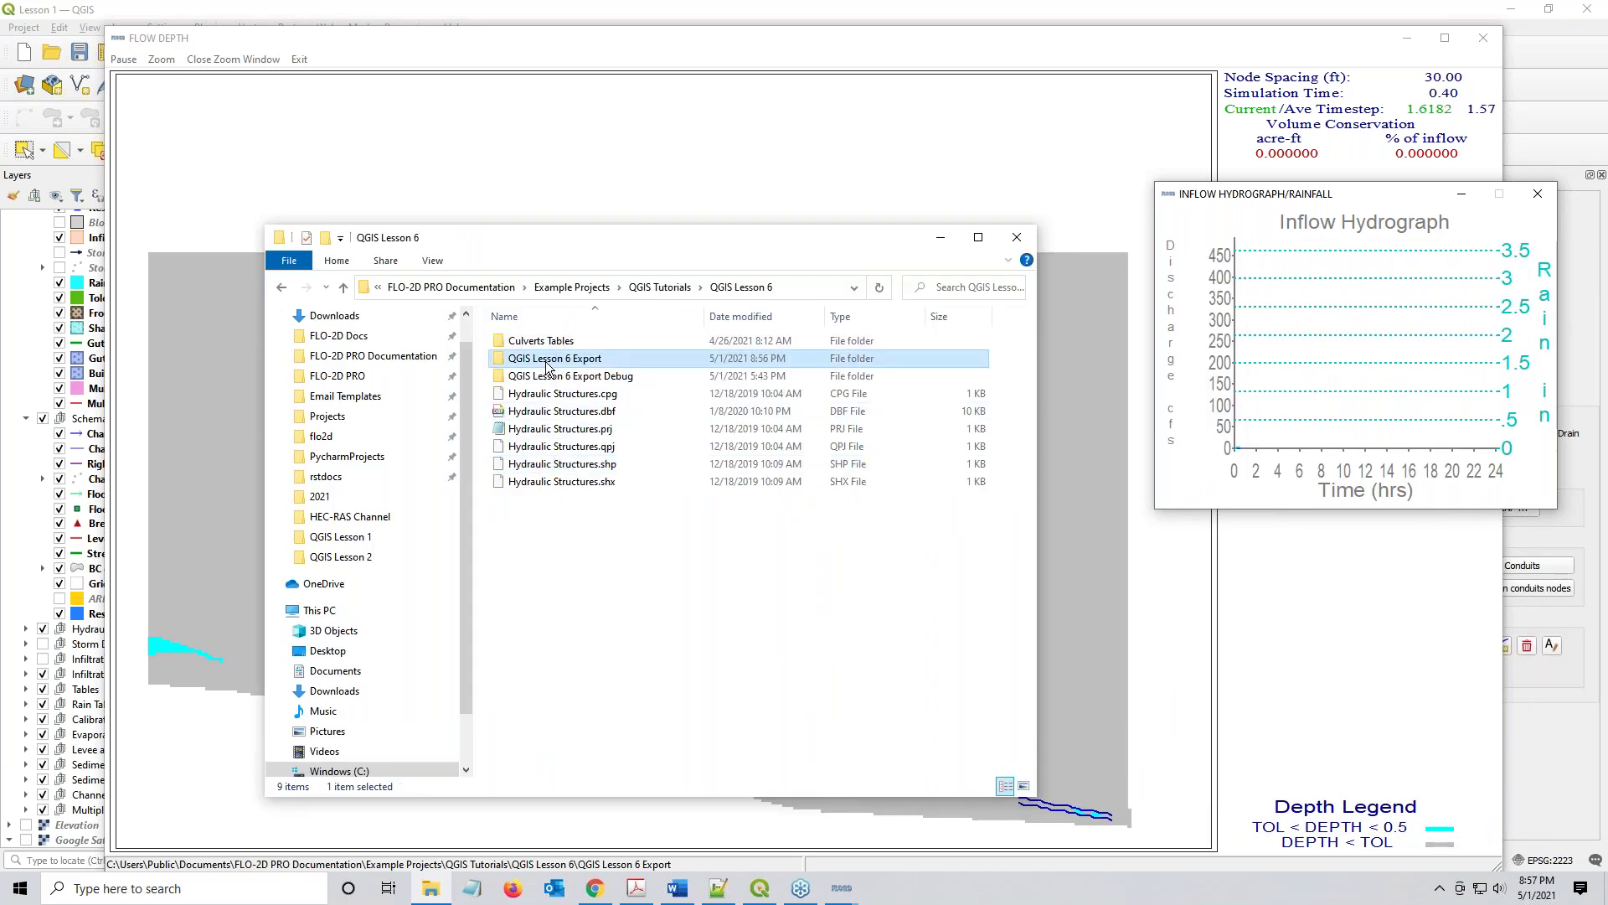
{"action": "double_click", "coordinate": [546, 361]}
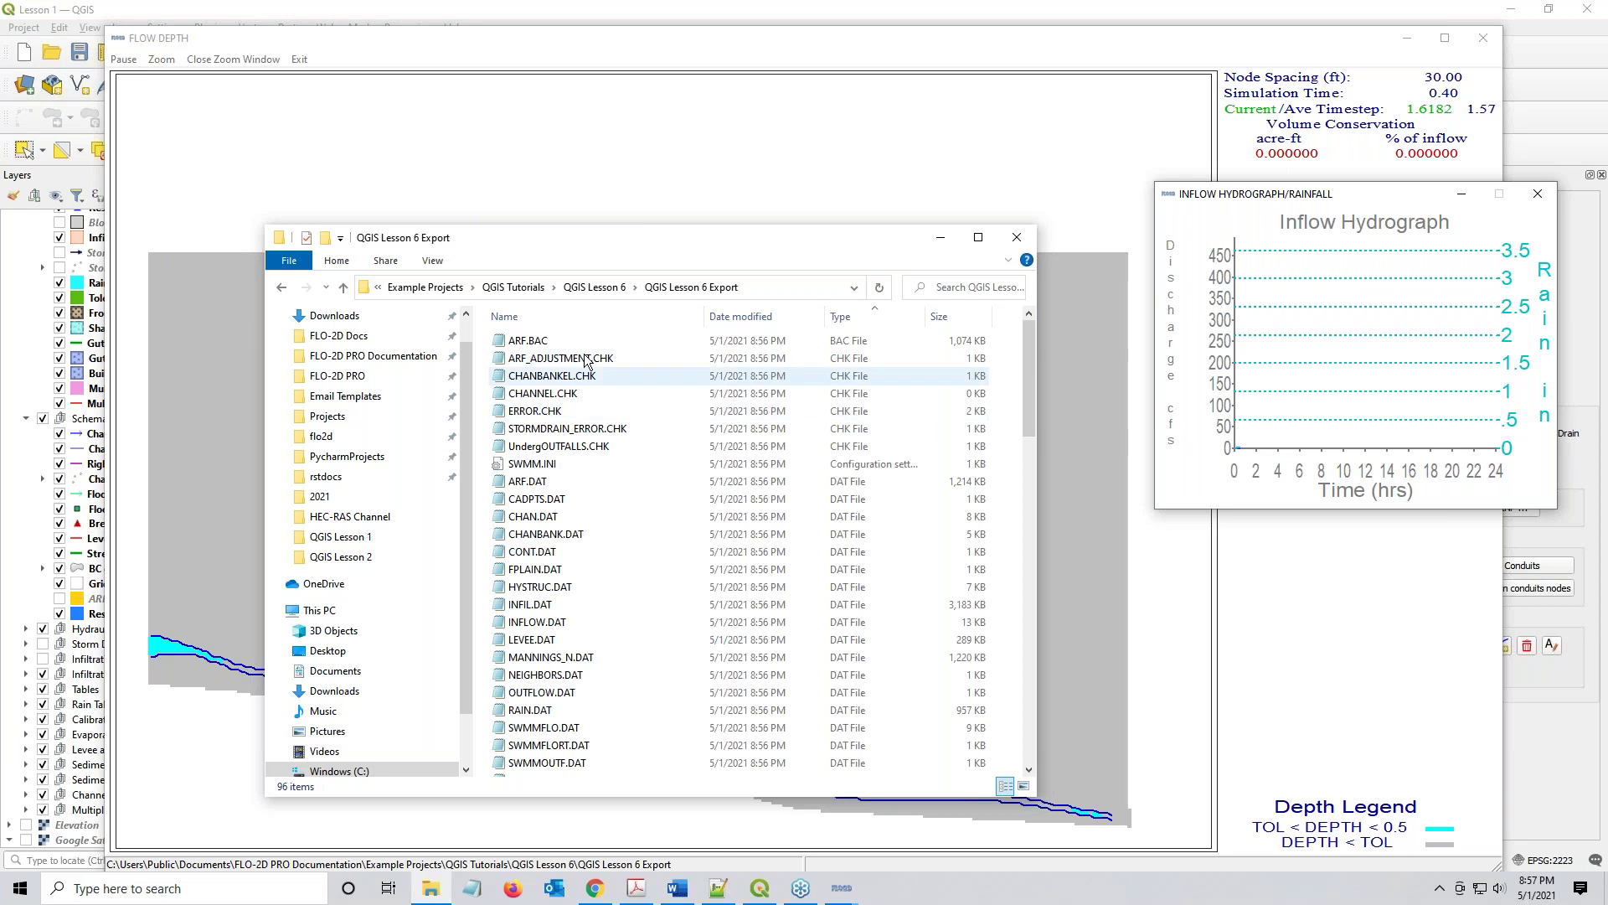
{"action": "left_click", "coordinate": [856, 318]}
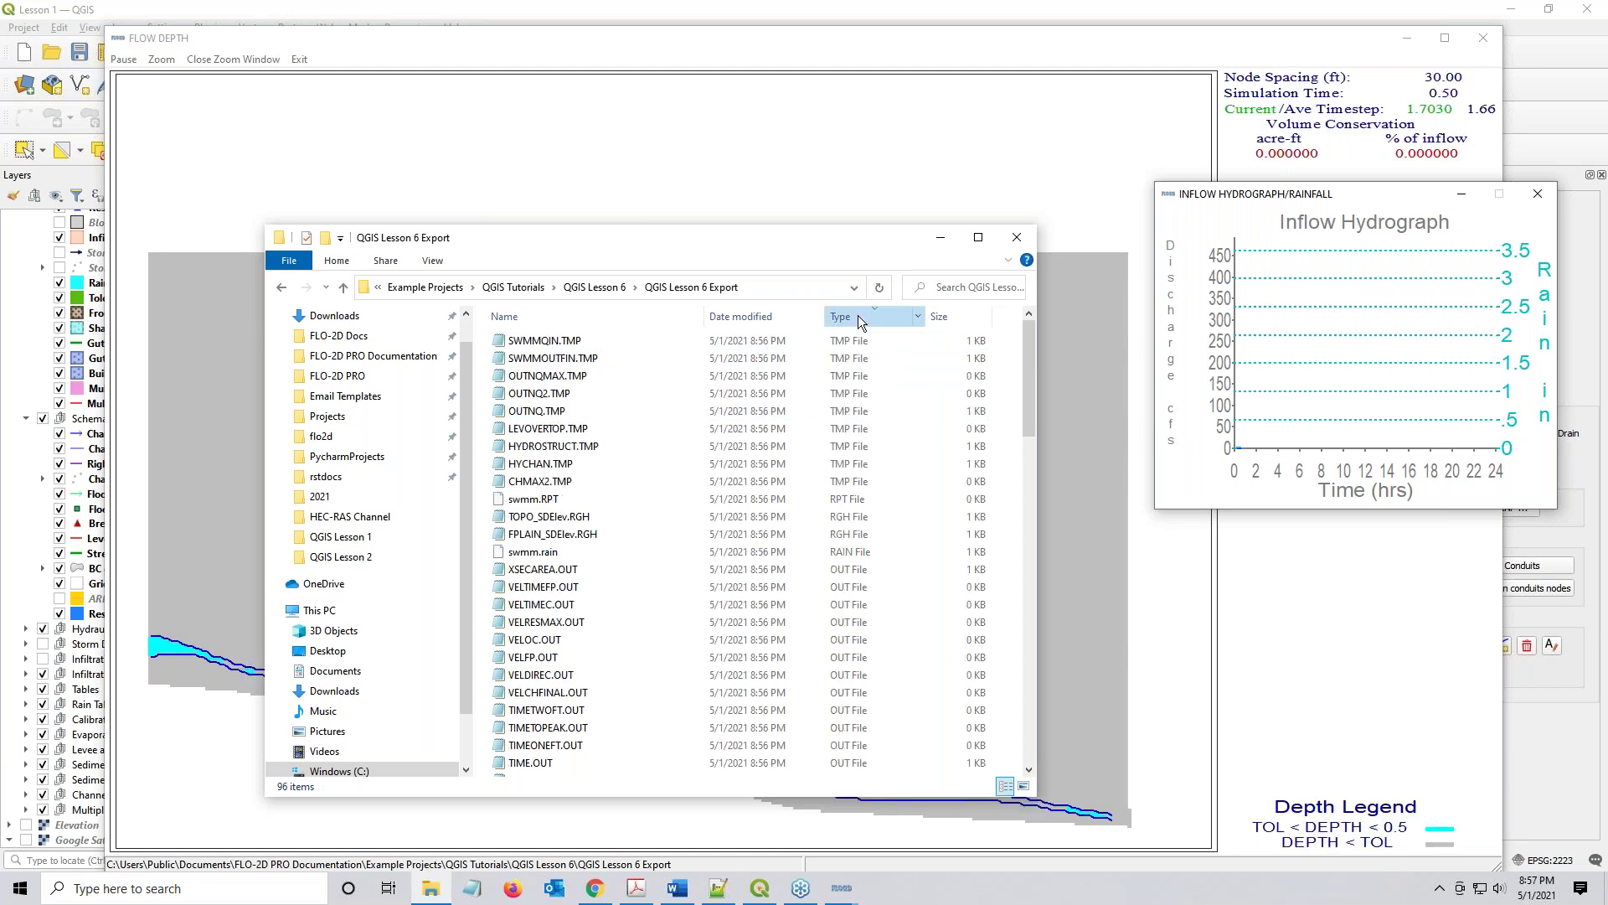
{"action": "left_click", "coordinate": [858, 318]}
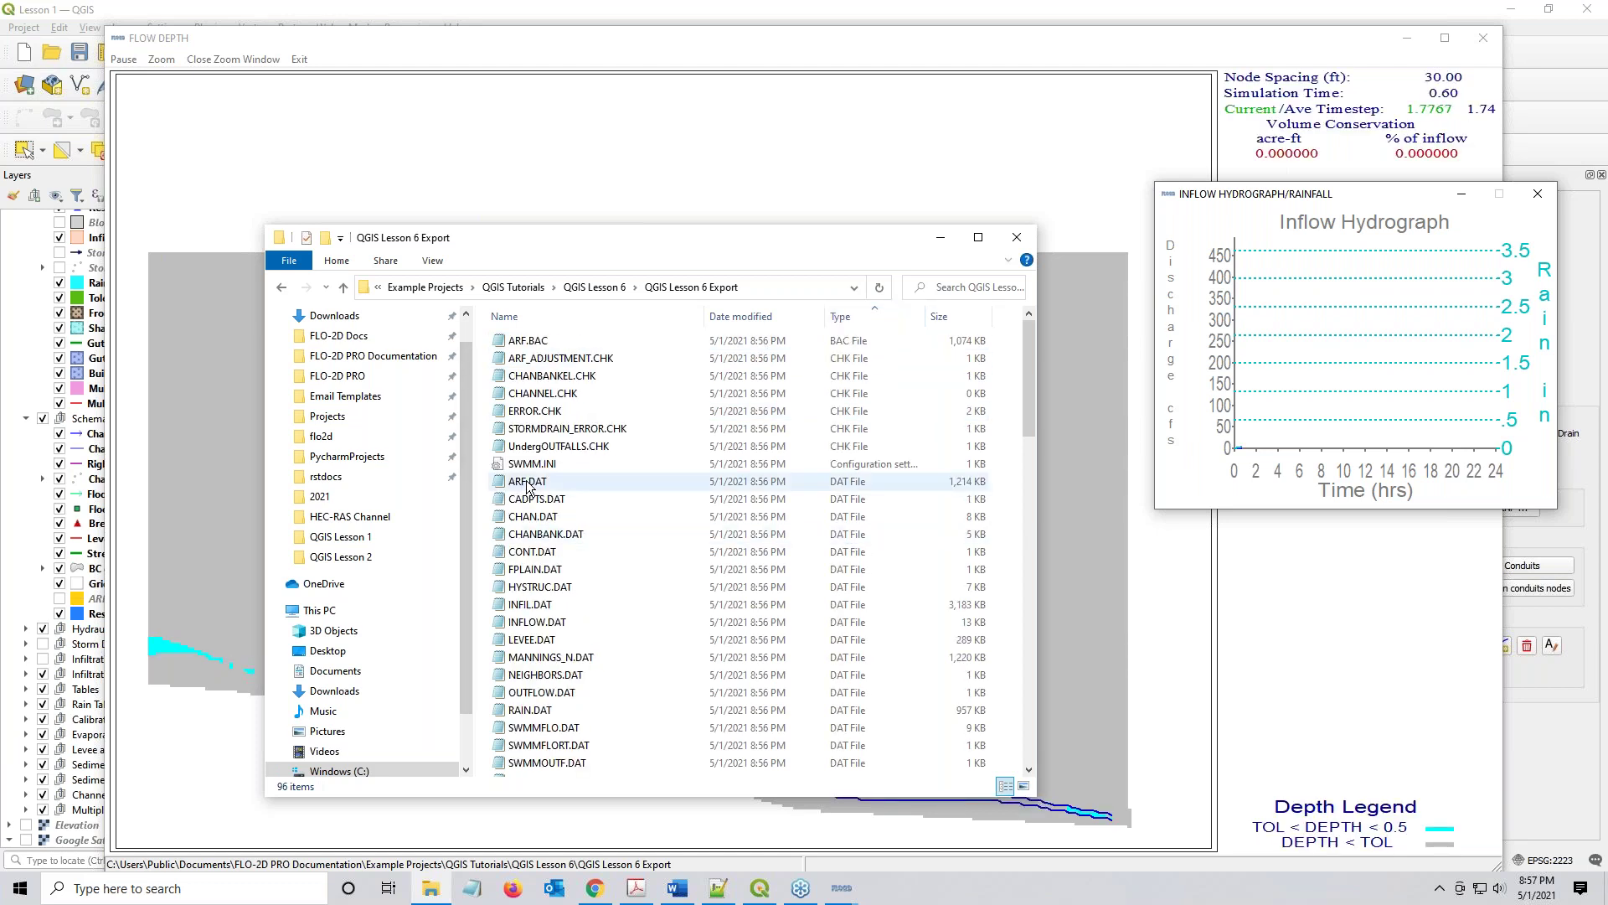
{"action": "left_click", "coordinate": [530, 591]}
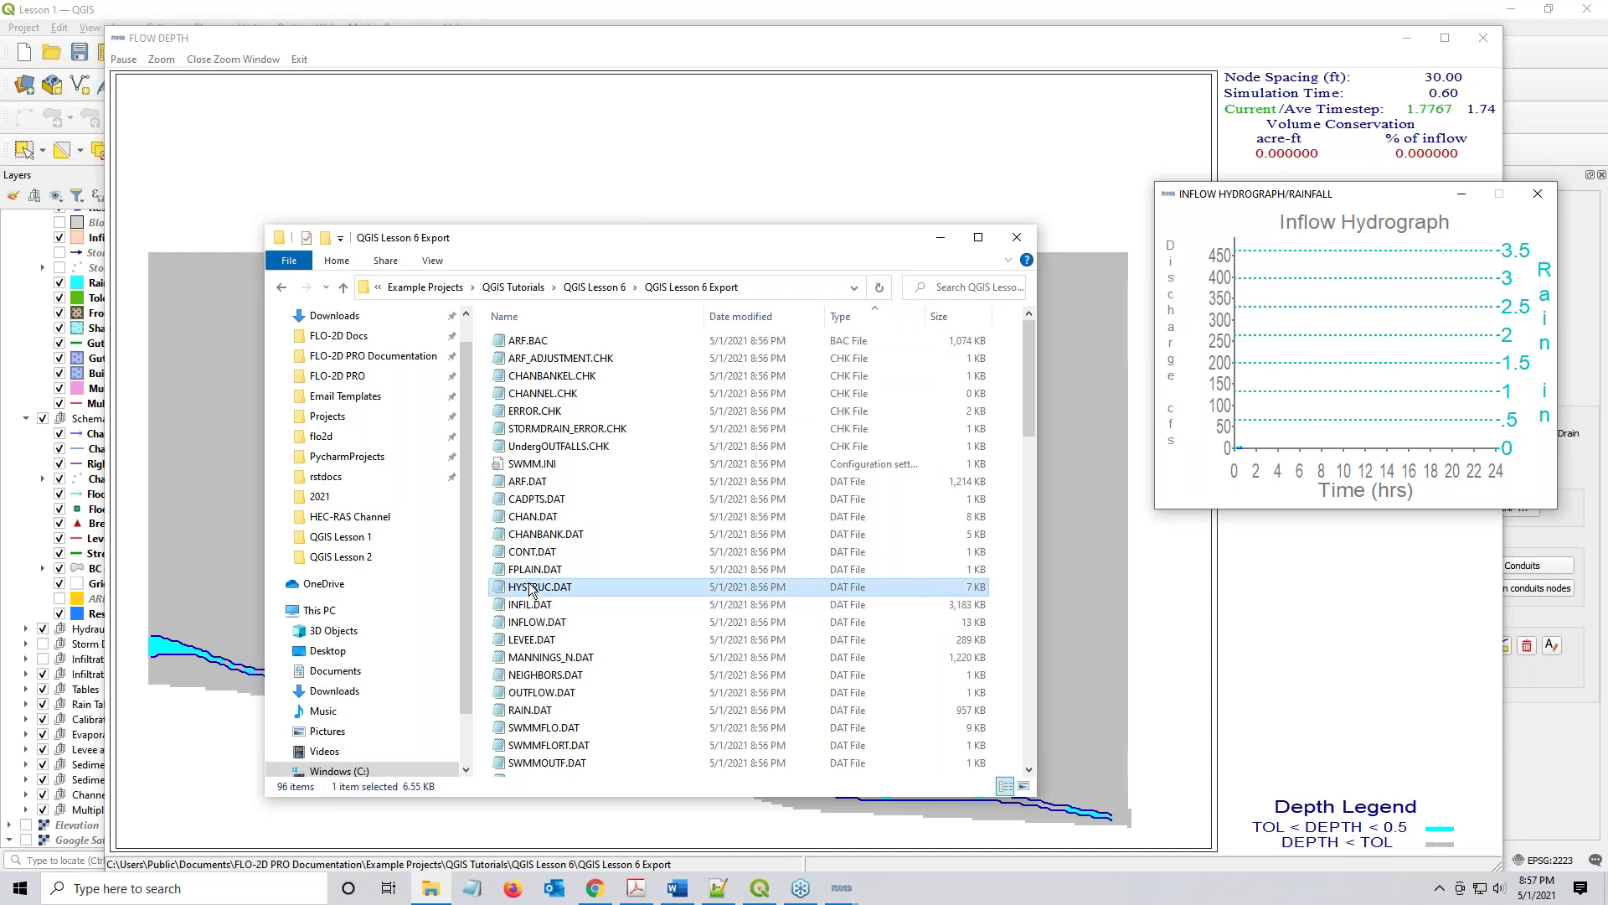
{"action": "right_click", "coordinate": [529, 589]}
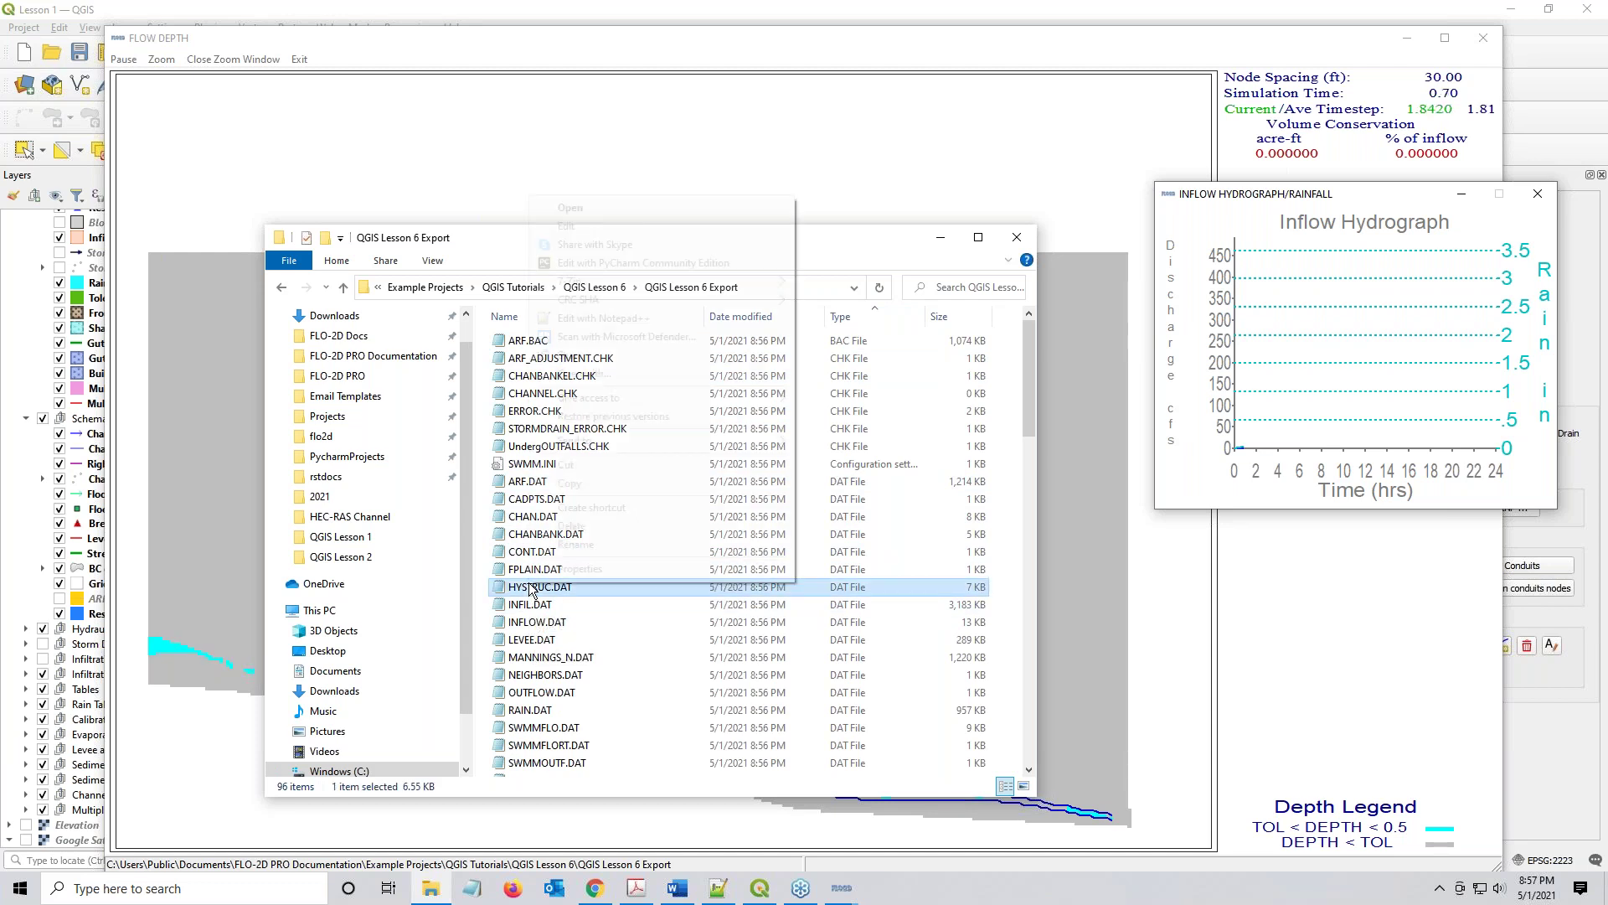
{"action": "left_click", "coordinate": [603, 338]}
Close the CHAN.DAT, XSEC.DAT and CHANBANK.DAT tabs, leaving HYSTRUC.DAT open
{"action": "left_click", "coordinate": [72, 69]}
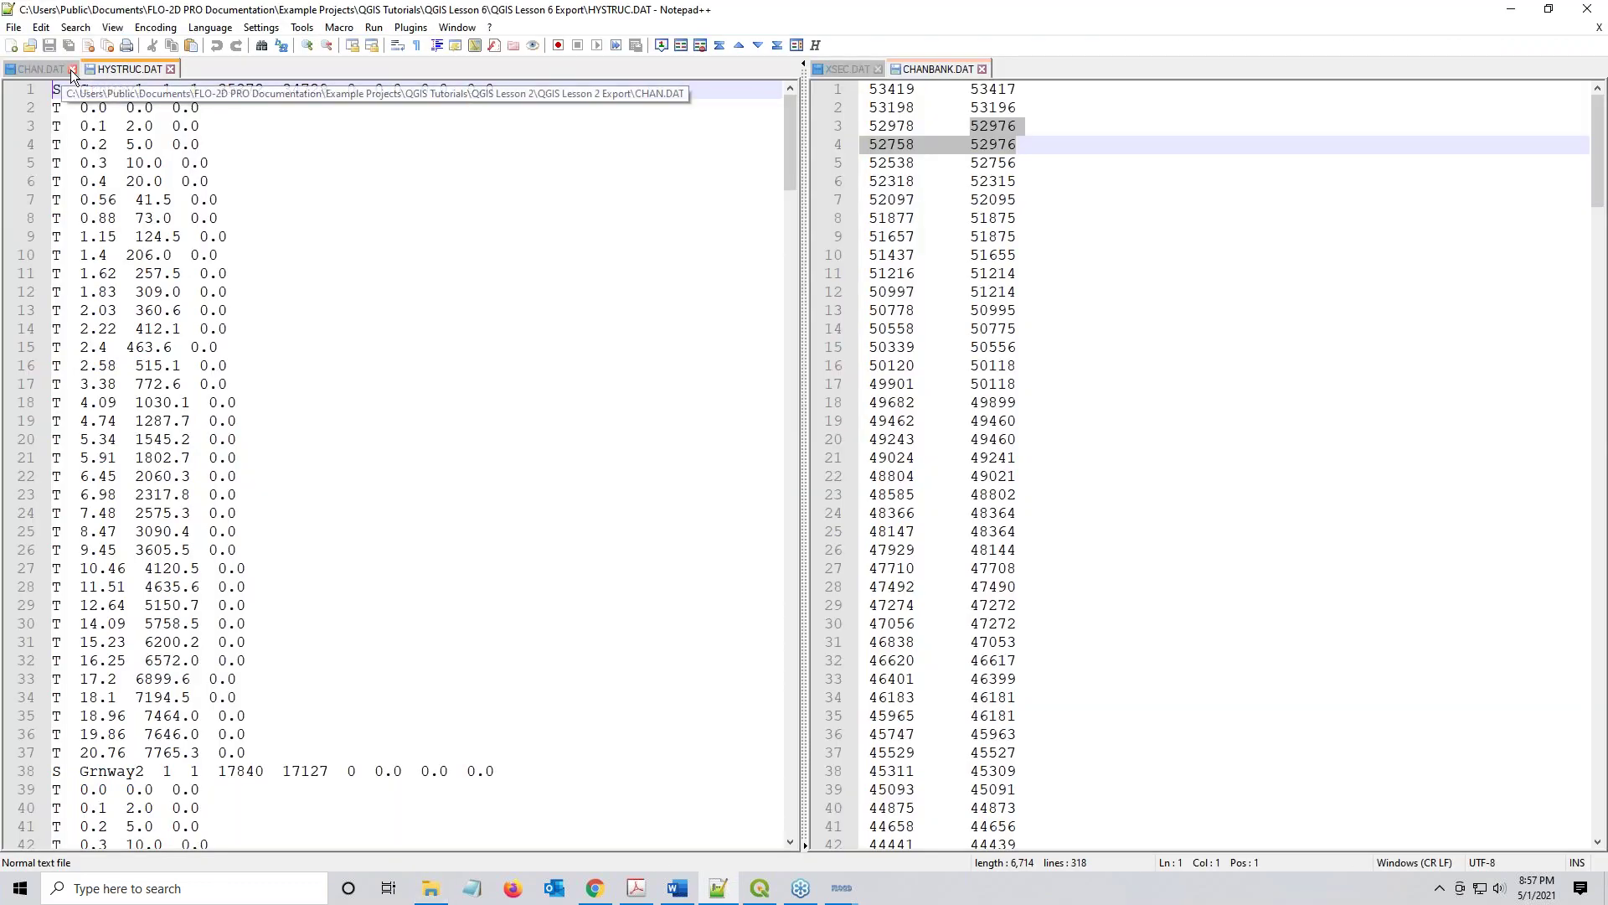
{"action": "left_click", "coordinate": [878, 69]}
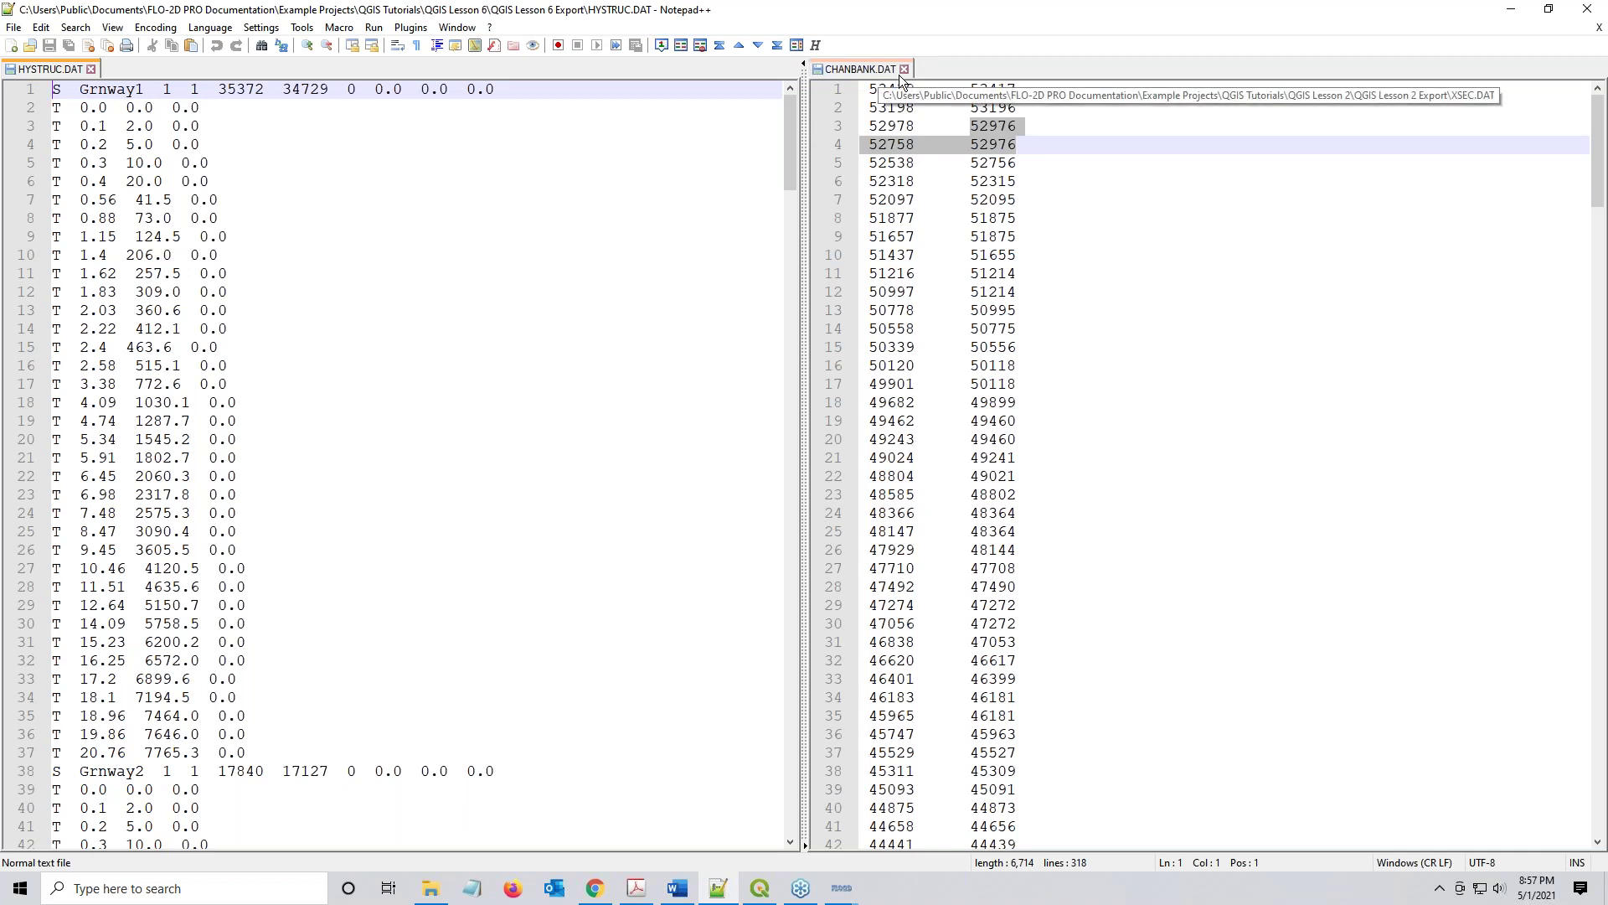
{"action": "left_click", "coordinate": [905, 69]}
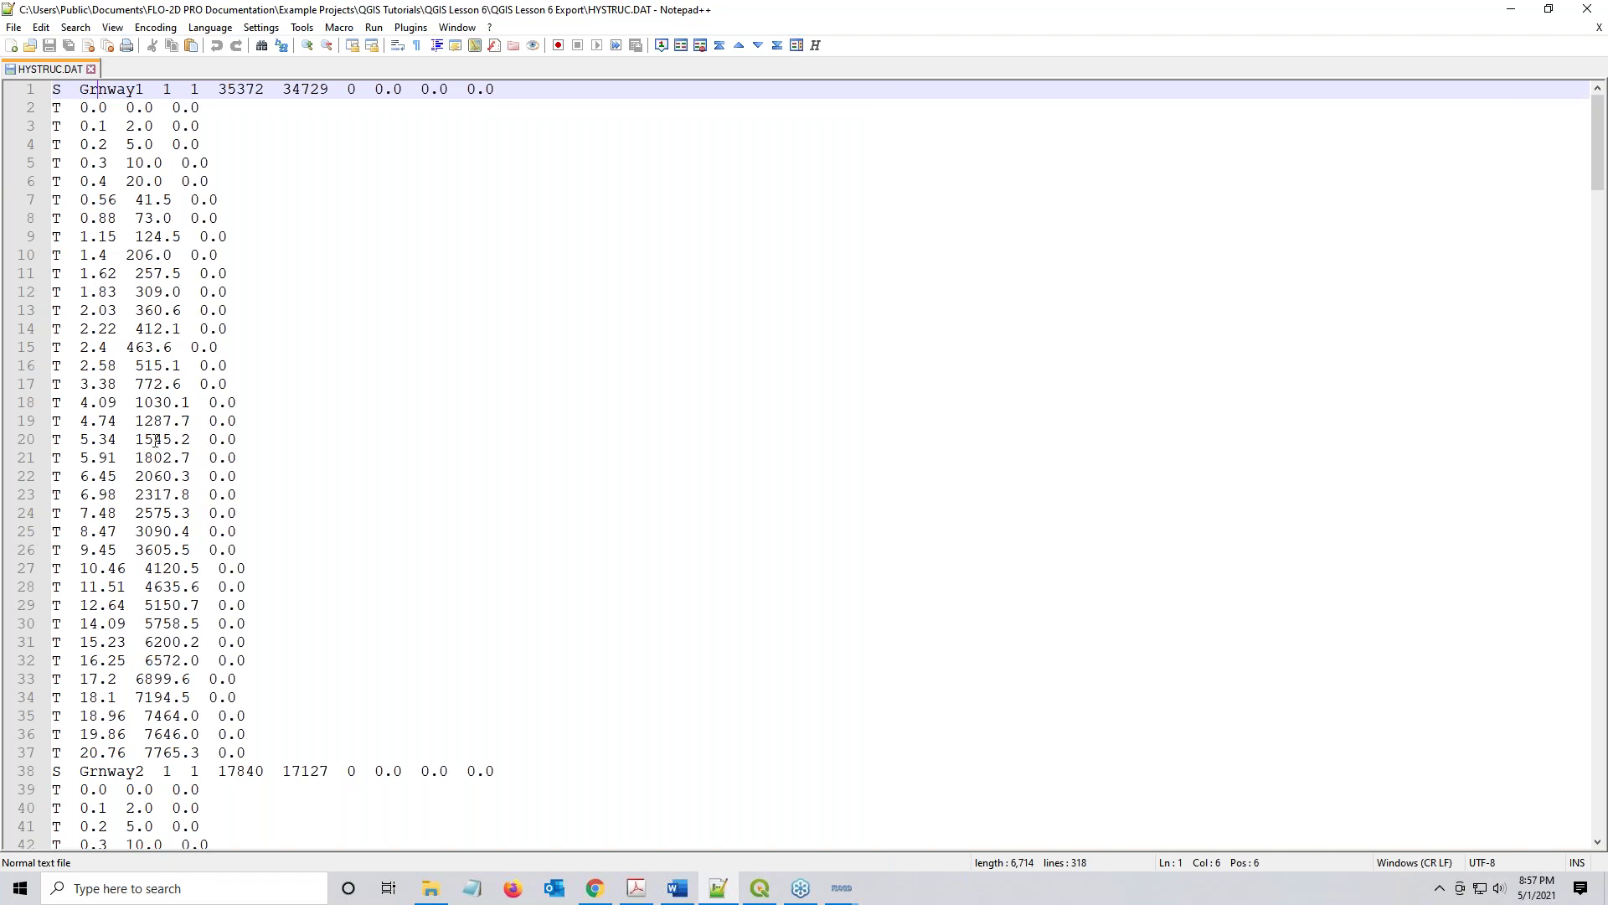
{"action": "scroll", "coordinate": [156, 441], "scroll_direction": "down", "scroll_amount": 13}
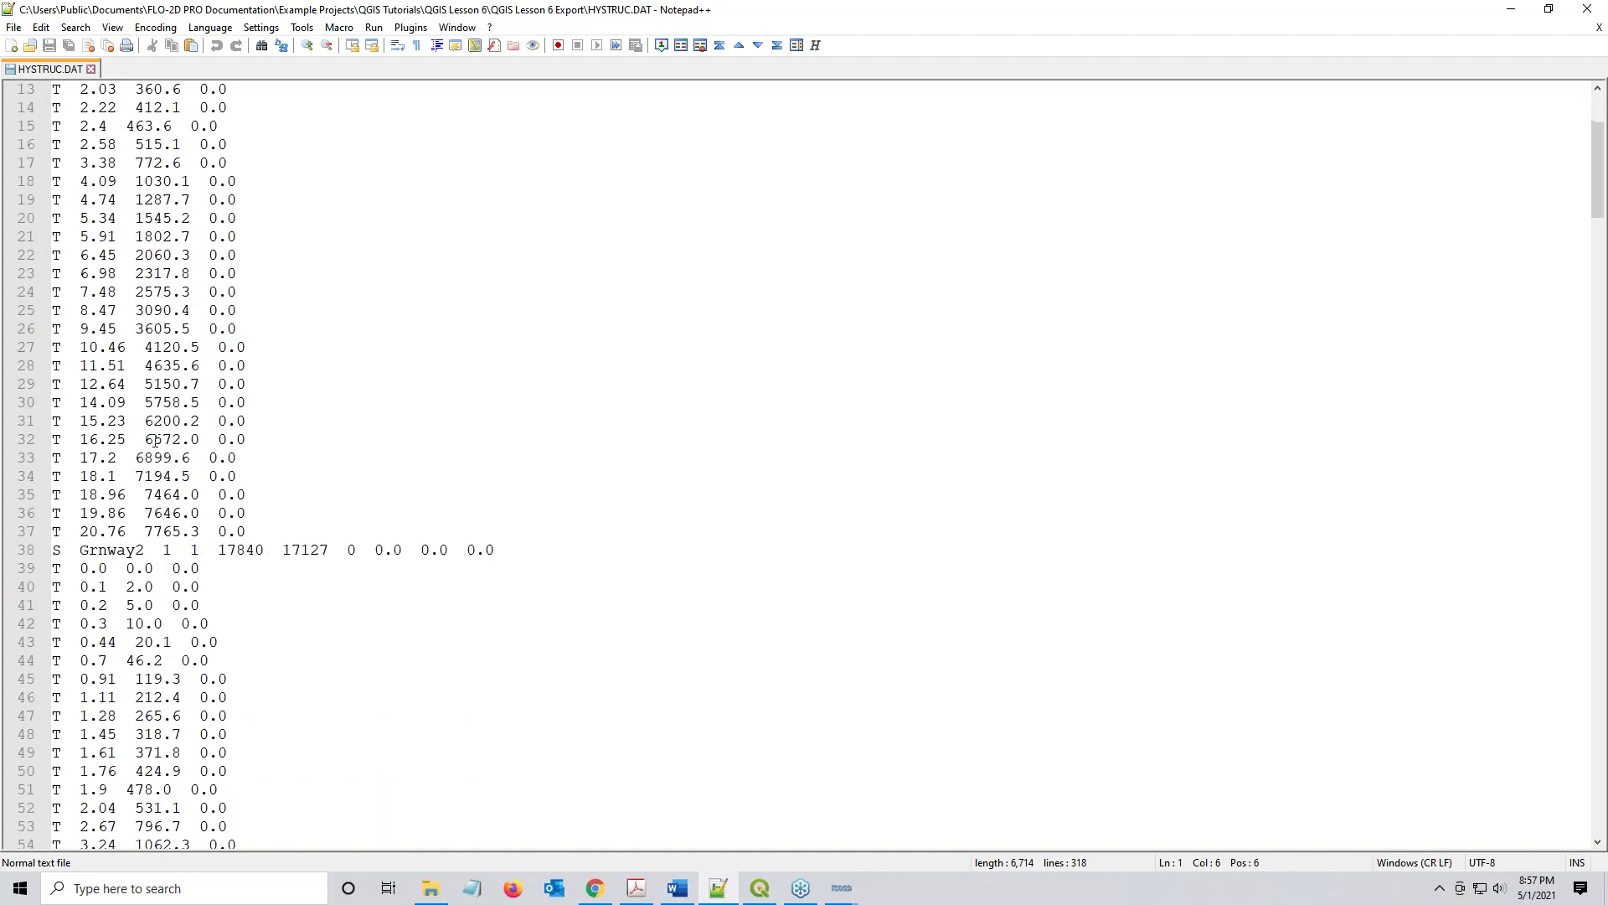
{"action": "scroll", "coordinate": [156, 441], "scroll_direction": "down", "scroll_amount": 6}
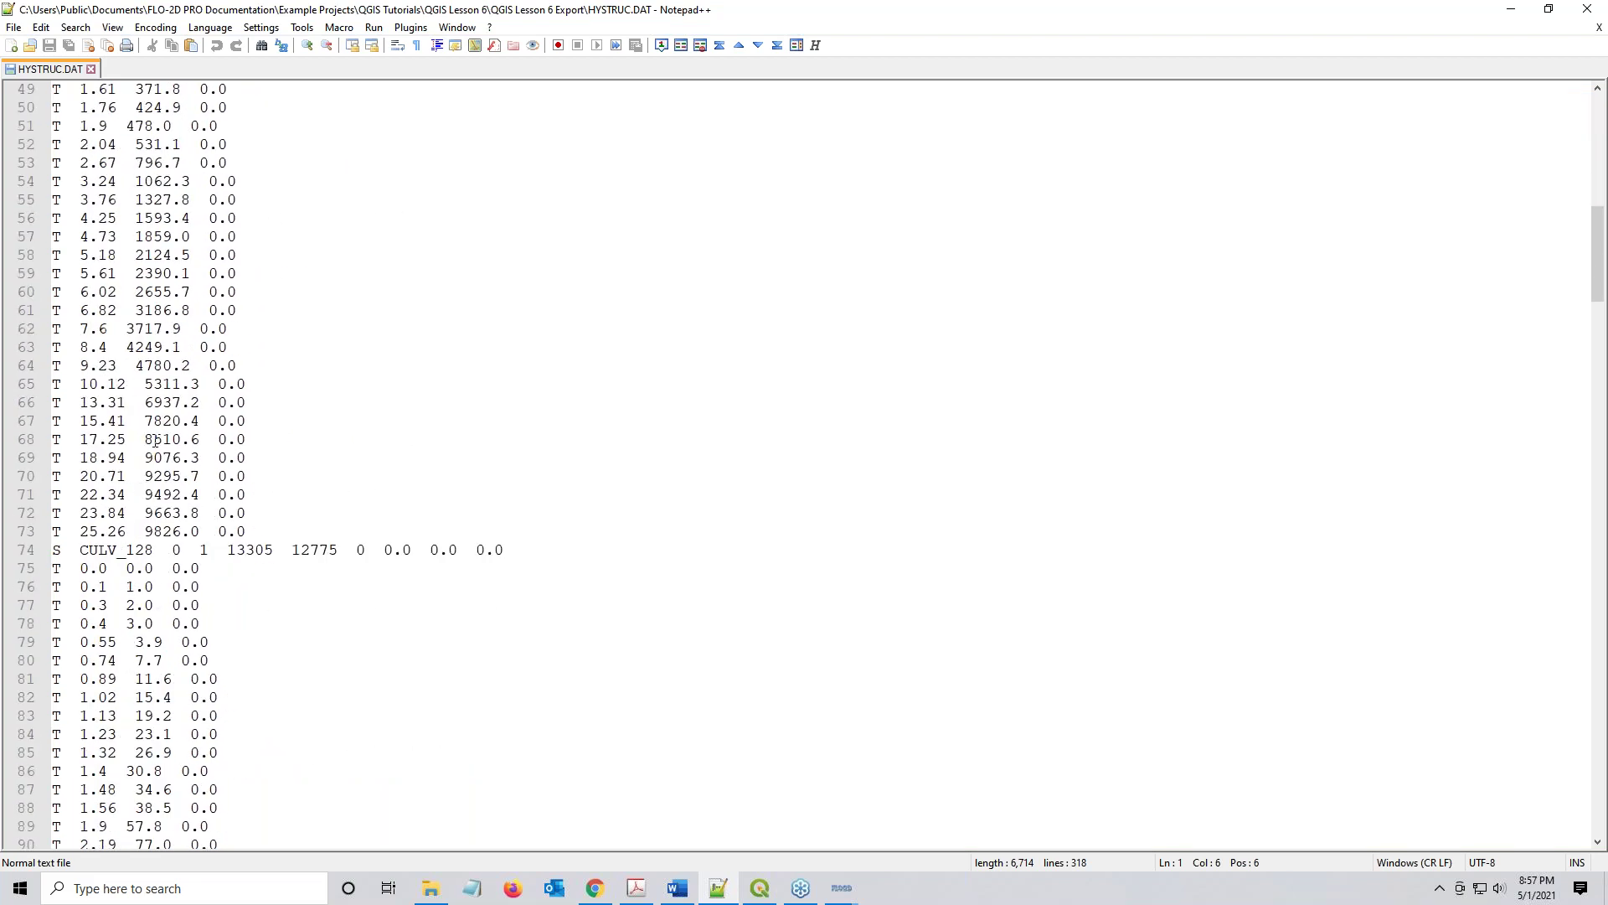
Inspect the CULV_128 line's inflow cell 13305 and outflow cell 12775
{"action": "left_click", "coordinate": [172, 383]}
{"action": "scroll", "coordinate": [173, 383], "scroll_direction": "down", "scroll_amount": 2}
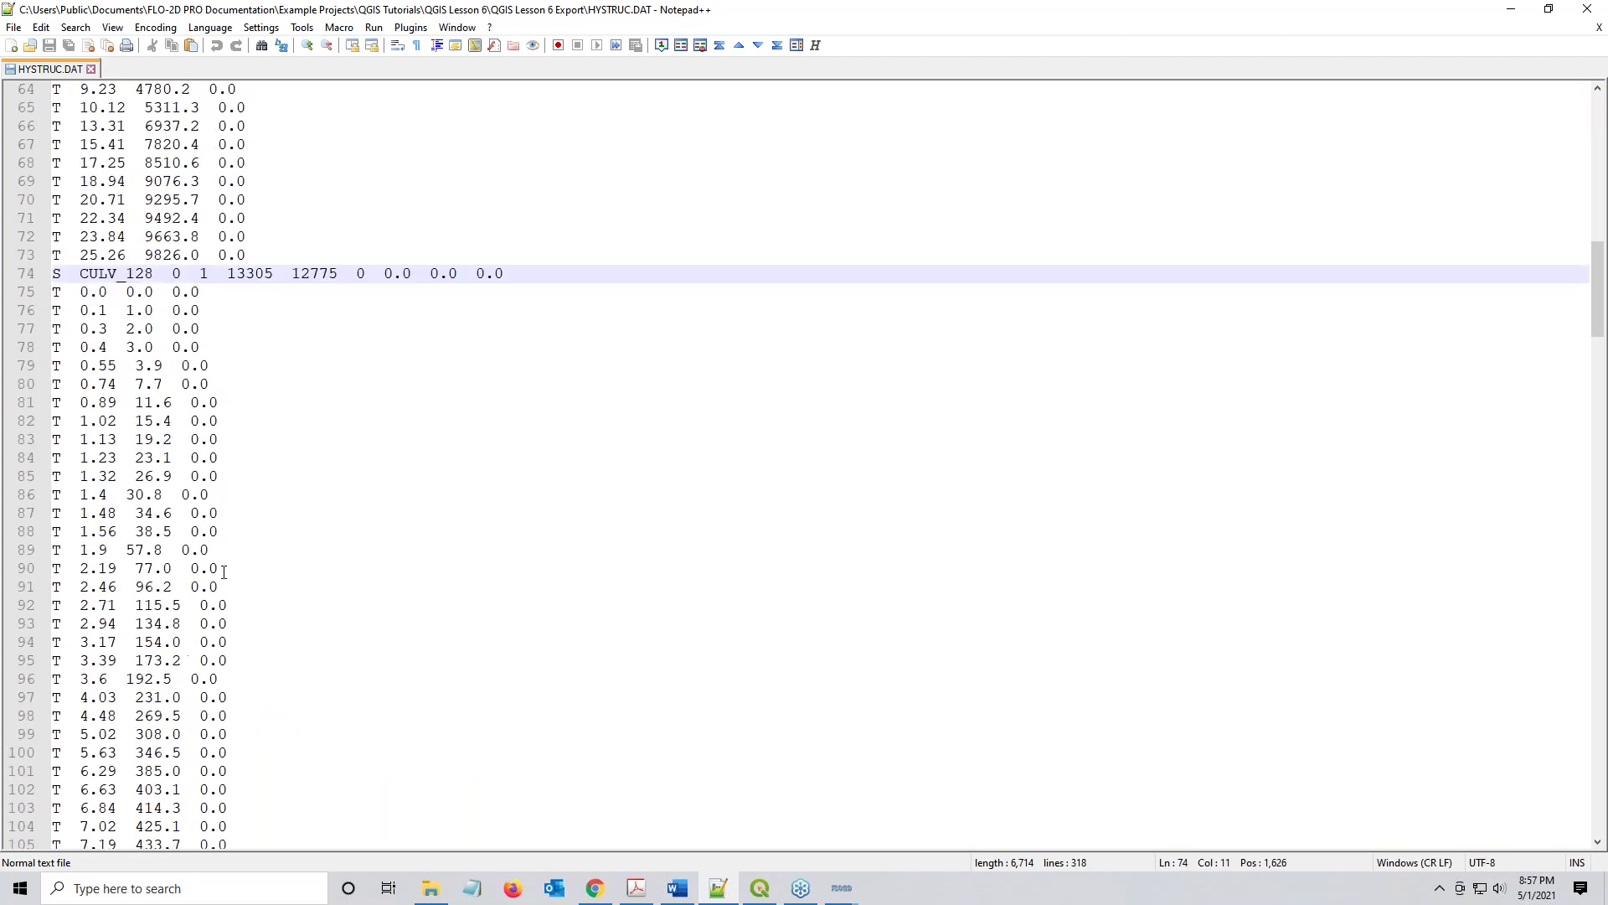
{"action": "double_click", "coordinate": [204, 274]}
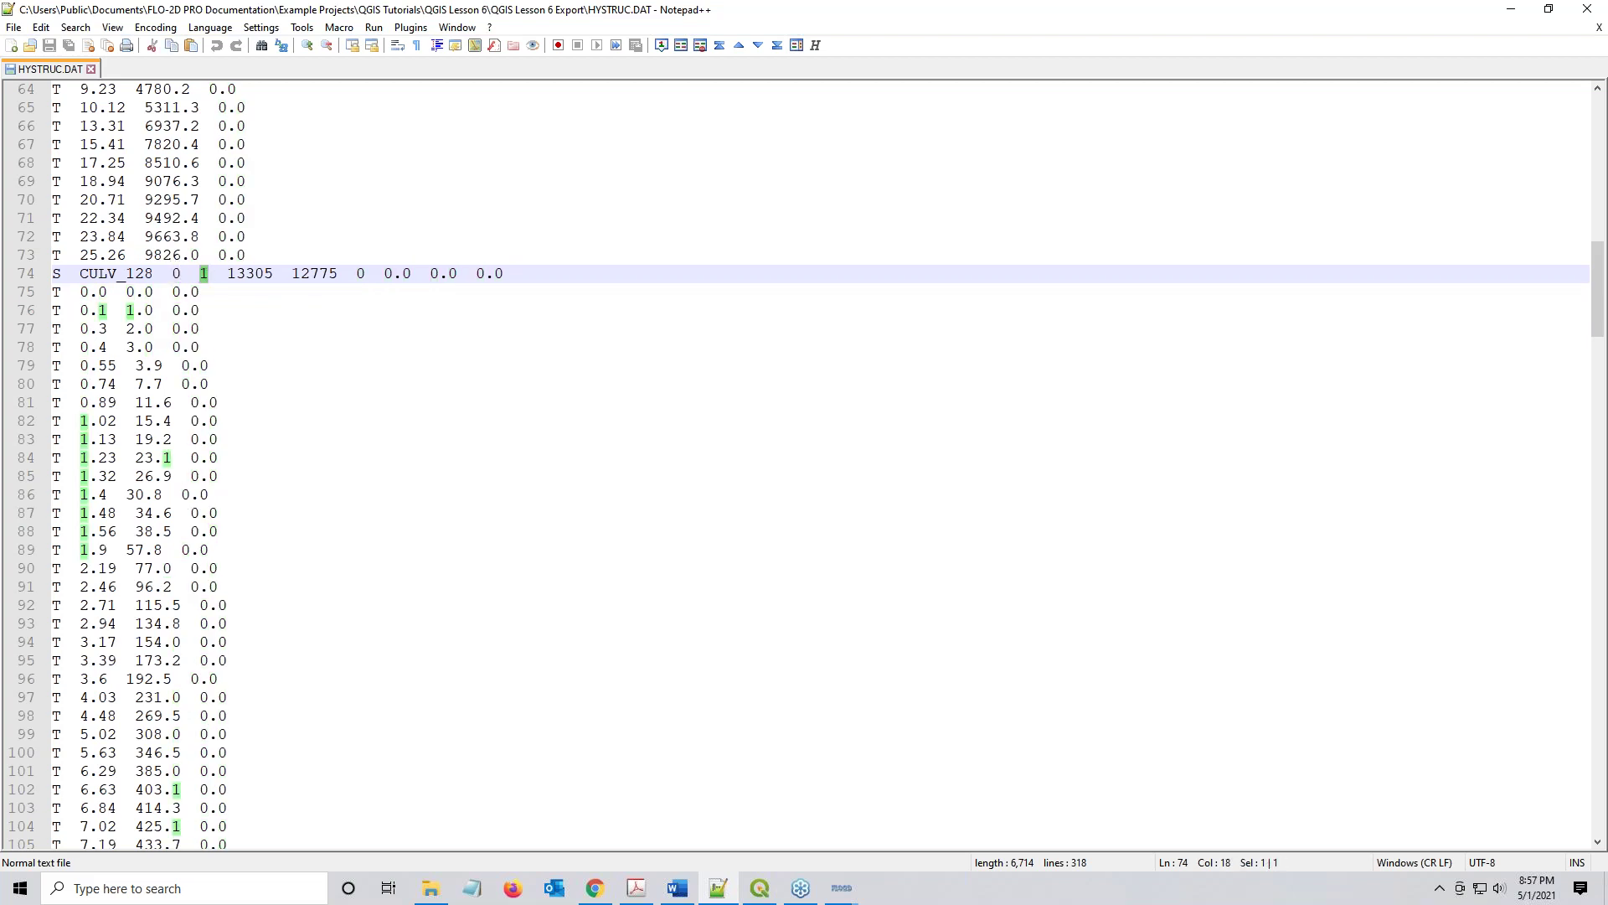
{"action": "double_click", "coordinate": [237, 274]}
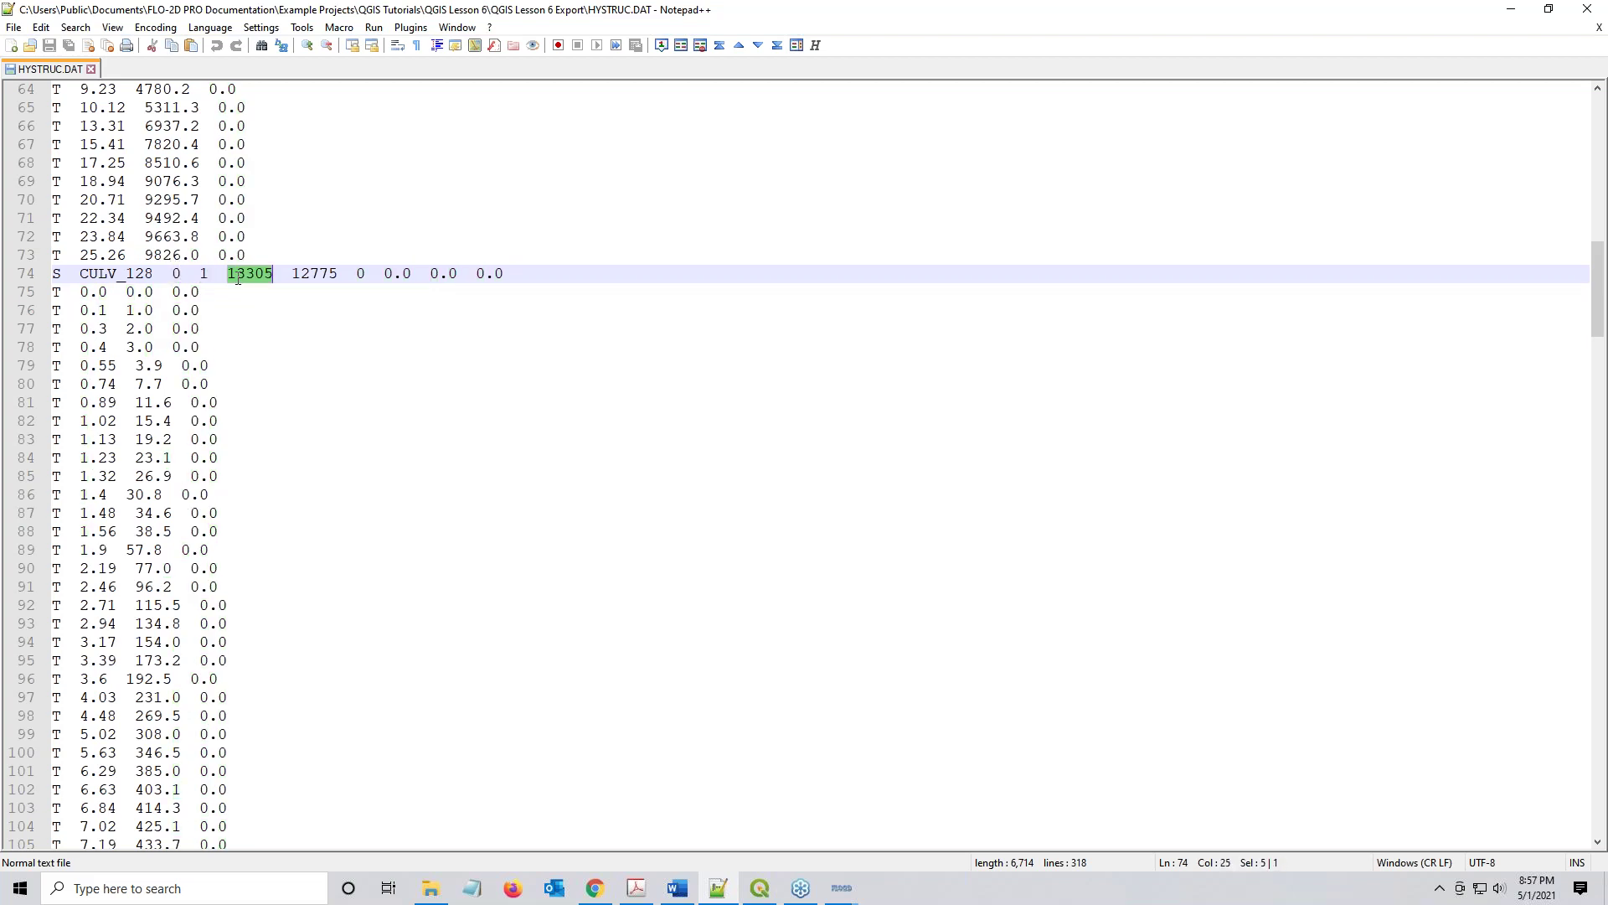
{"action": "left_click", "coordinate": [304, 276]}
{"action": "key", "text": "Down"}
{"action": "double_click", "coordinate": [307, 276]}
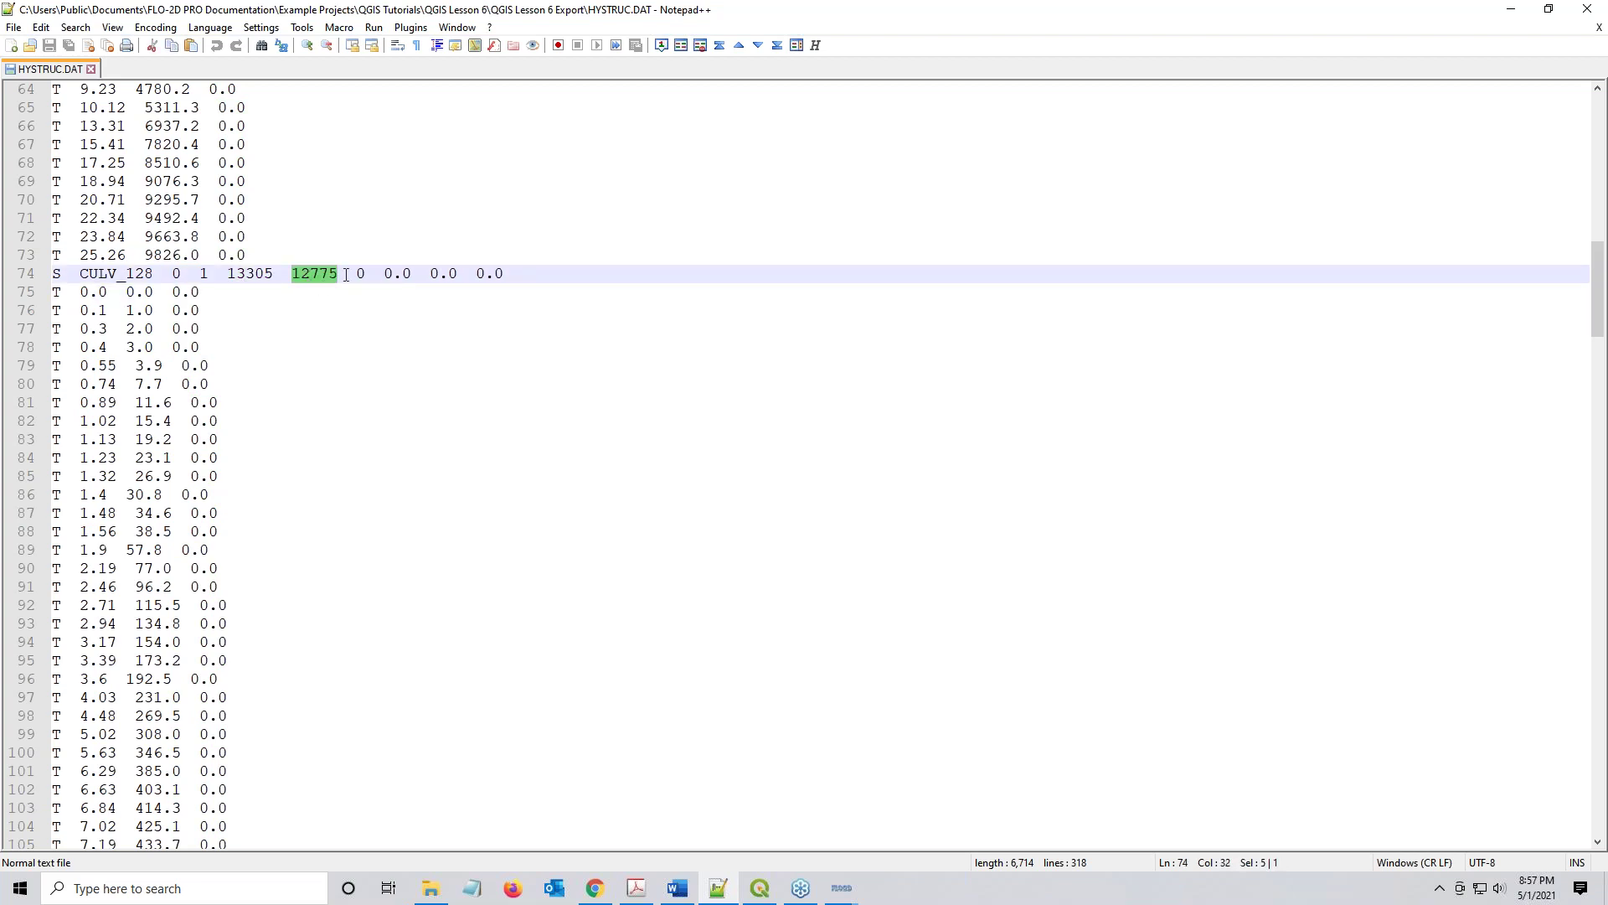
{"action": "left_click", "coordinate": [346, 275]}
{"action": "key", "text": "shift+Down"}
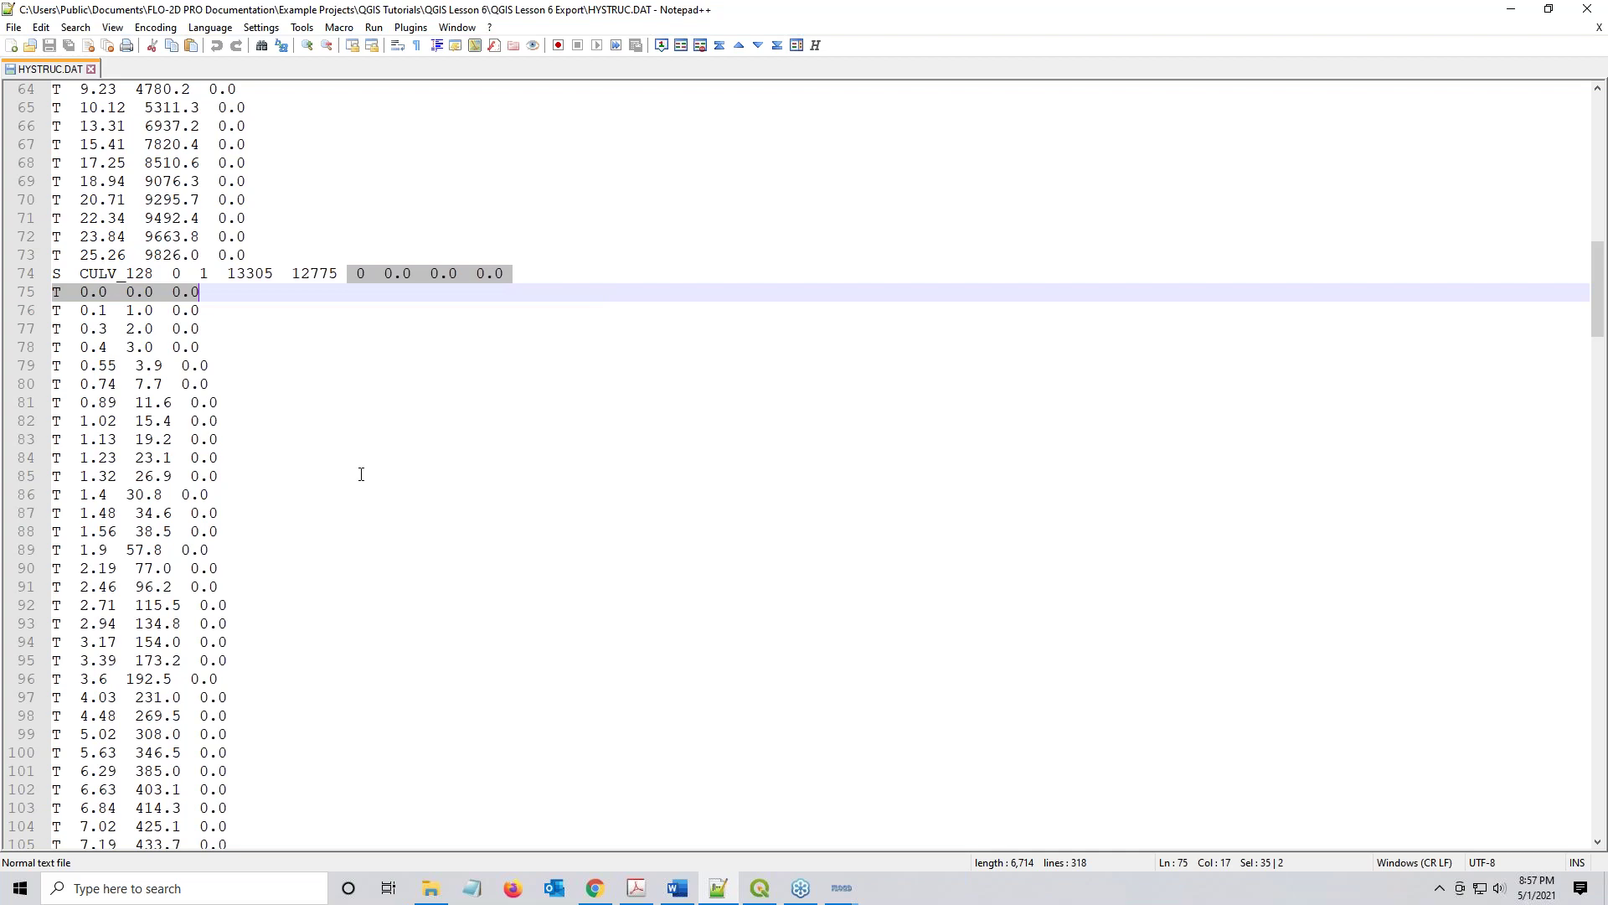
Scroll down through the rating table rows to the CULV_069 type 2 record
{"action": "scroll", "coordinate": [361, 474], "scroll_direction": "down", "scroll_amount": 10}
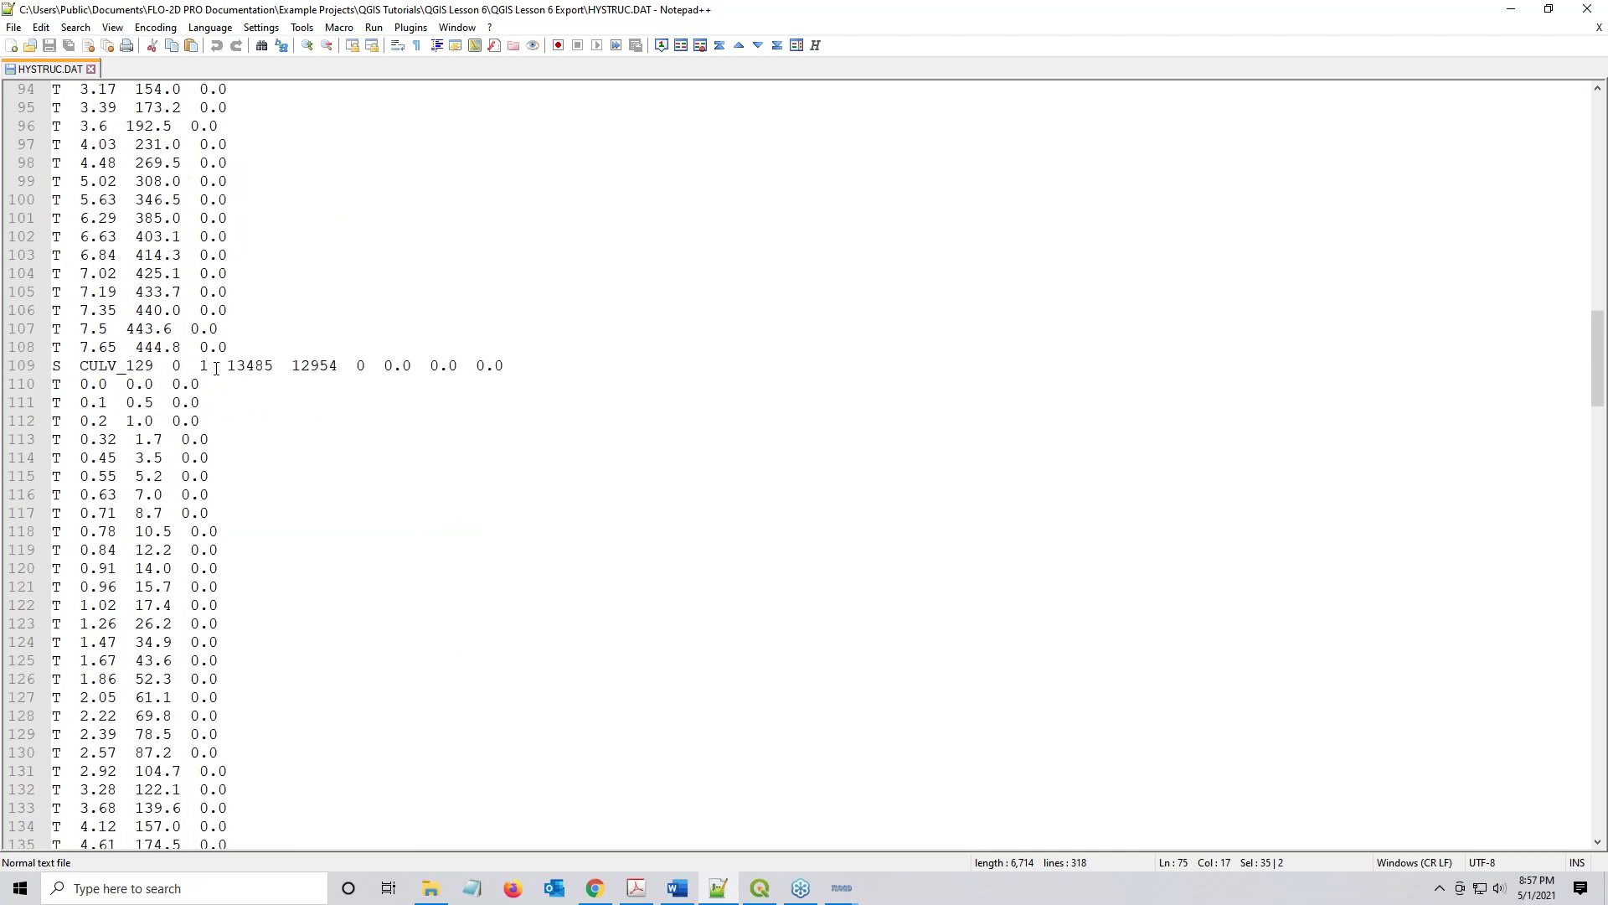
{"action": "scroll", "coordinate": [419, 590], "scroll_direction": "down", "scroll_amount": 12}
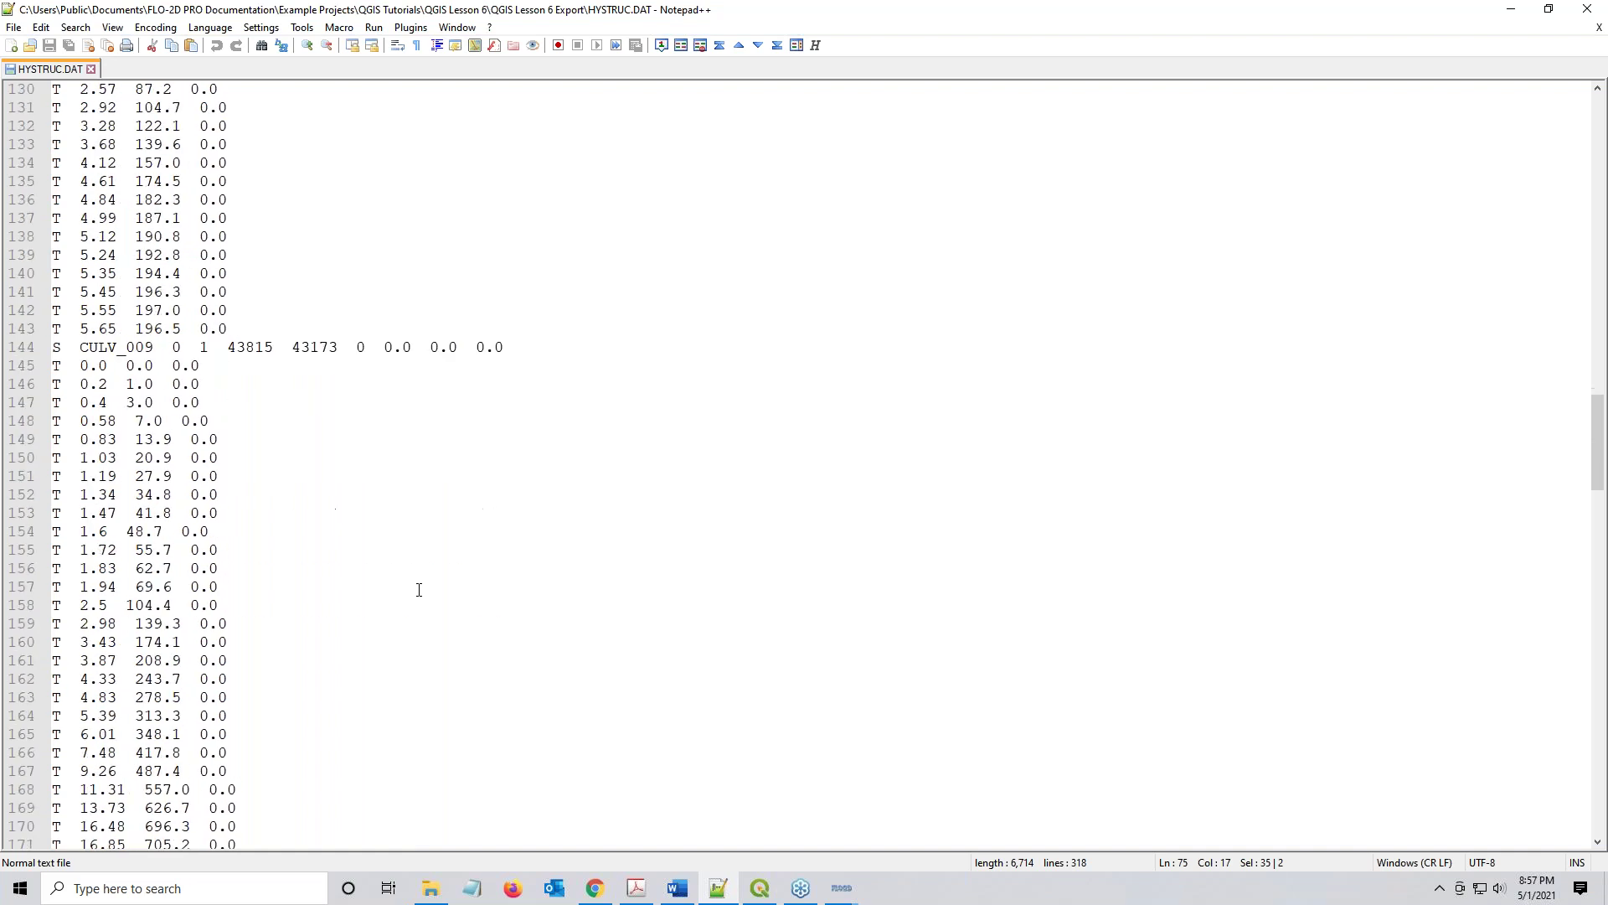
{"action": "scroll", "coordinate": [141, 480], "scroll_direction": "down", "scroll_amount": 3}
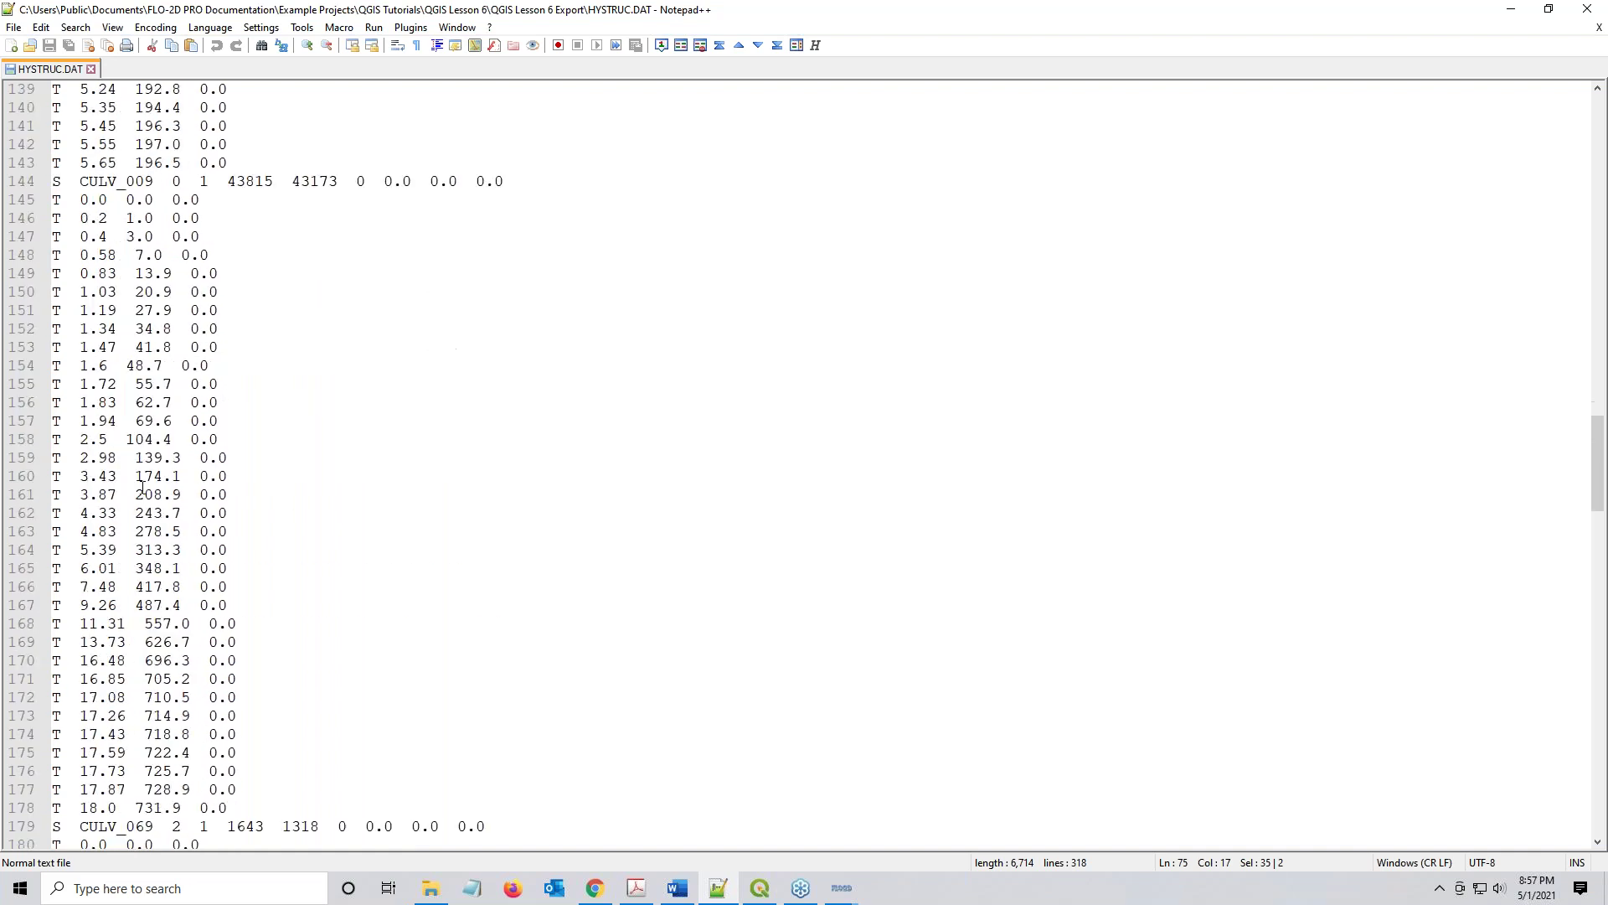
{"action": "scroll", "coordinate": [141, 488], "scroll_direction": "down", "scroll_amount": 8}
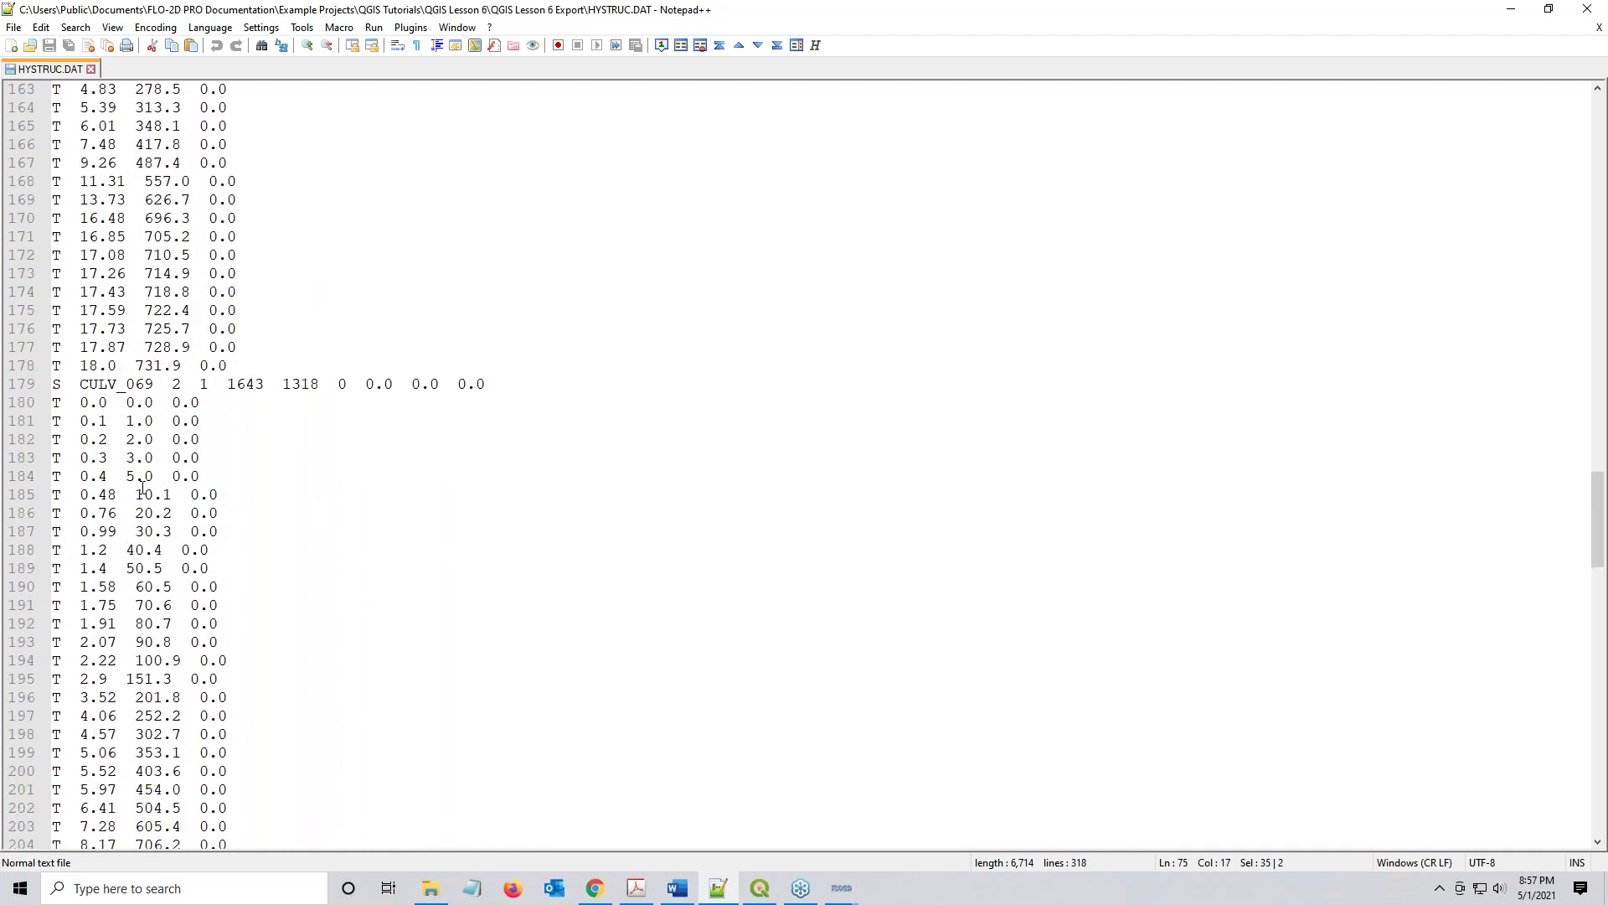
{"action": "scroll", "coordinate": [141, 487], "scroll_direction": "down", "scroll_amount": 3}
{"action": "double_click", "coordinate": [176, 219]}
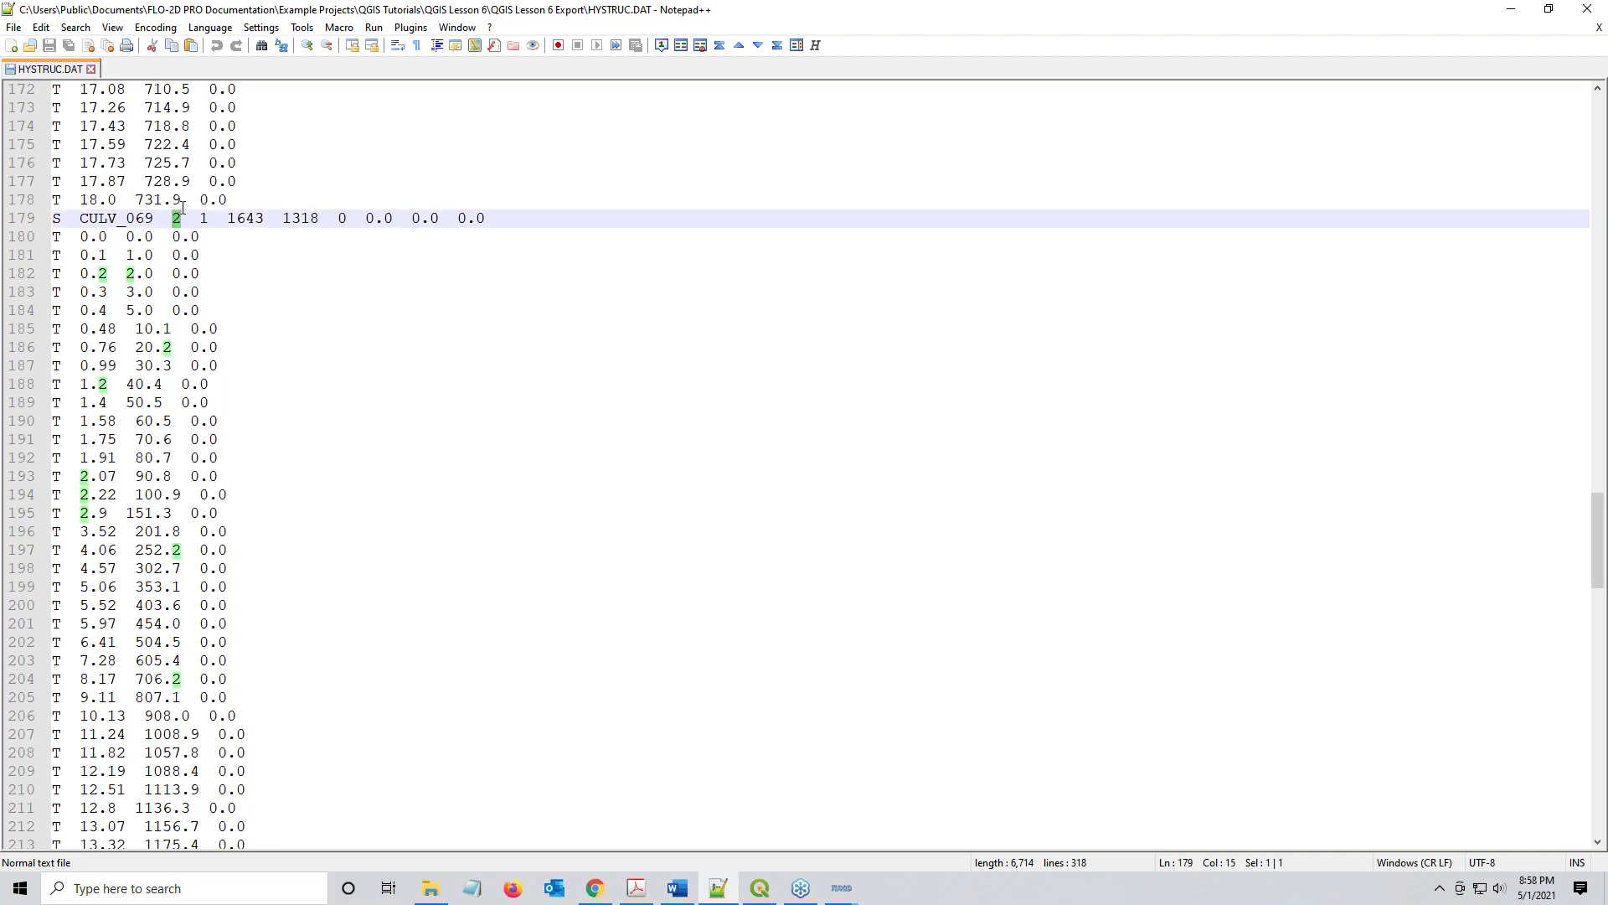
{"action": "double_click", "coordinate": [176, 220]}
{"action": "scroll", "coordinate": [370, 716], "scroll_direction": "down", "scroll_amount": 18}
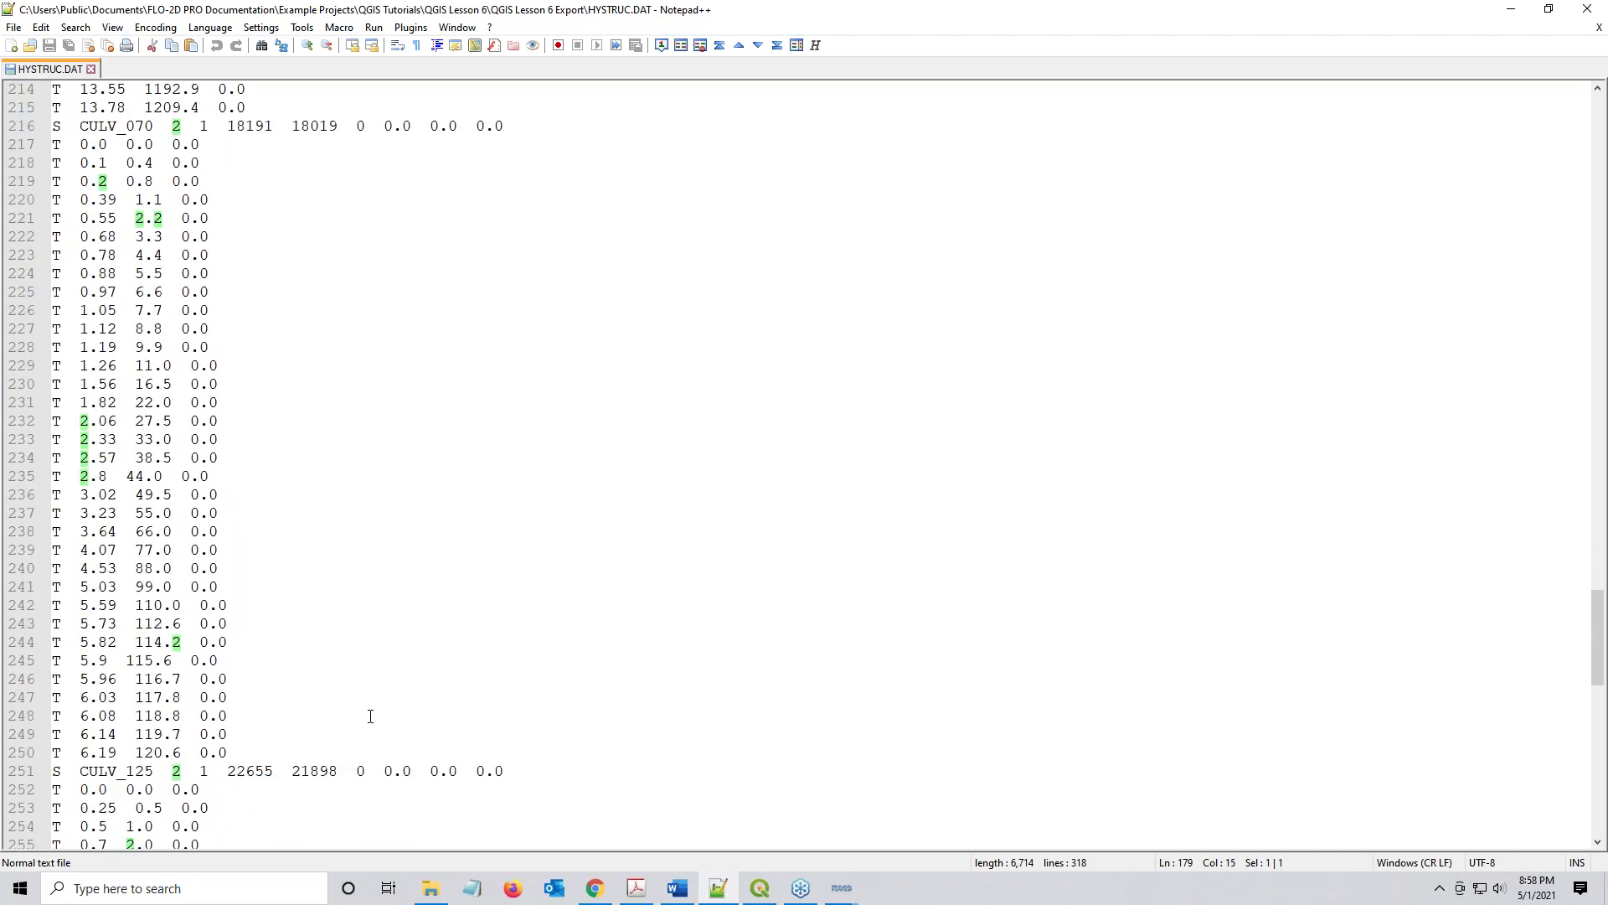
{"action": "scroll", "coordinate": [371, 716], "scroll_direction": "down", "scroll_amount": 16}
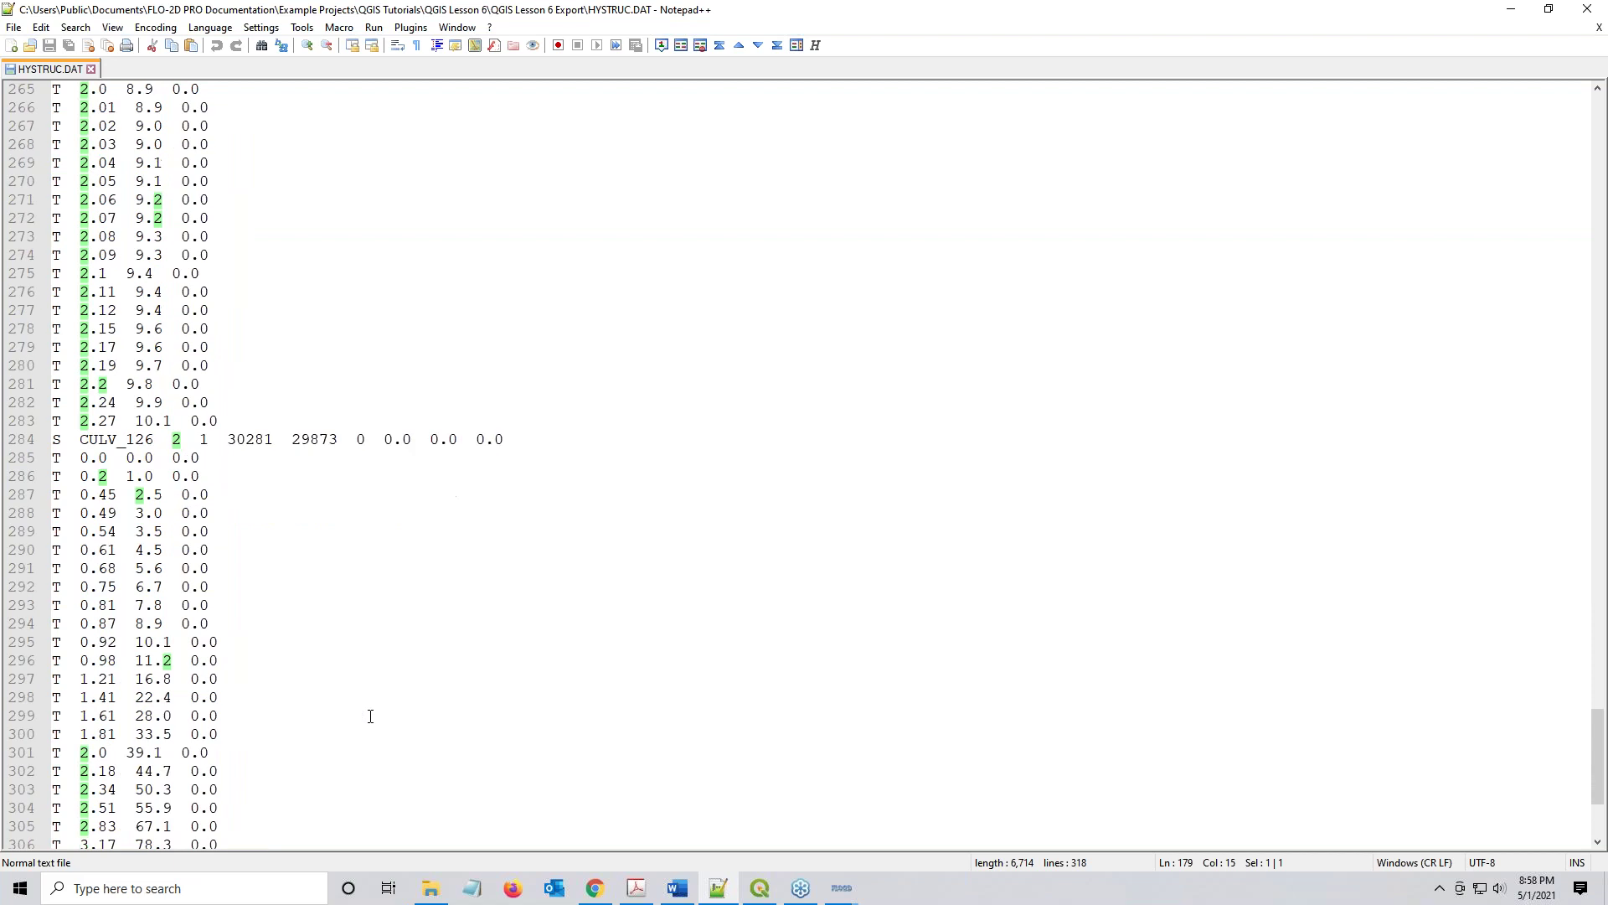
{"action": "scroll", "coordinate": [370, 716], "scroll_direction": "down", "scroll_amount": 2}
{"action": "scroll", "coordinate": [371, 709], "scroll_direction": "up", "scroll_amount": 9}
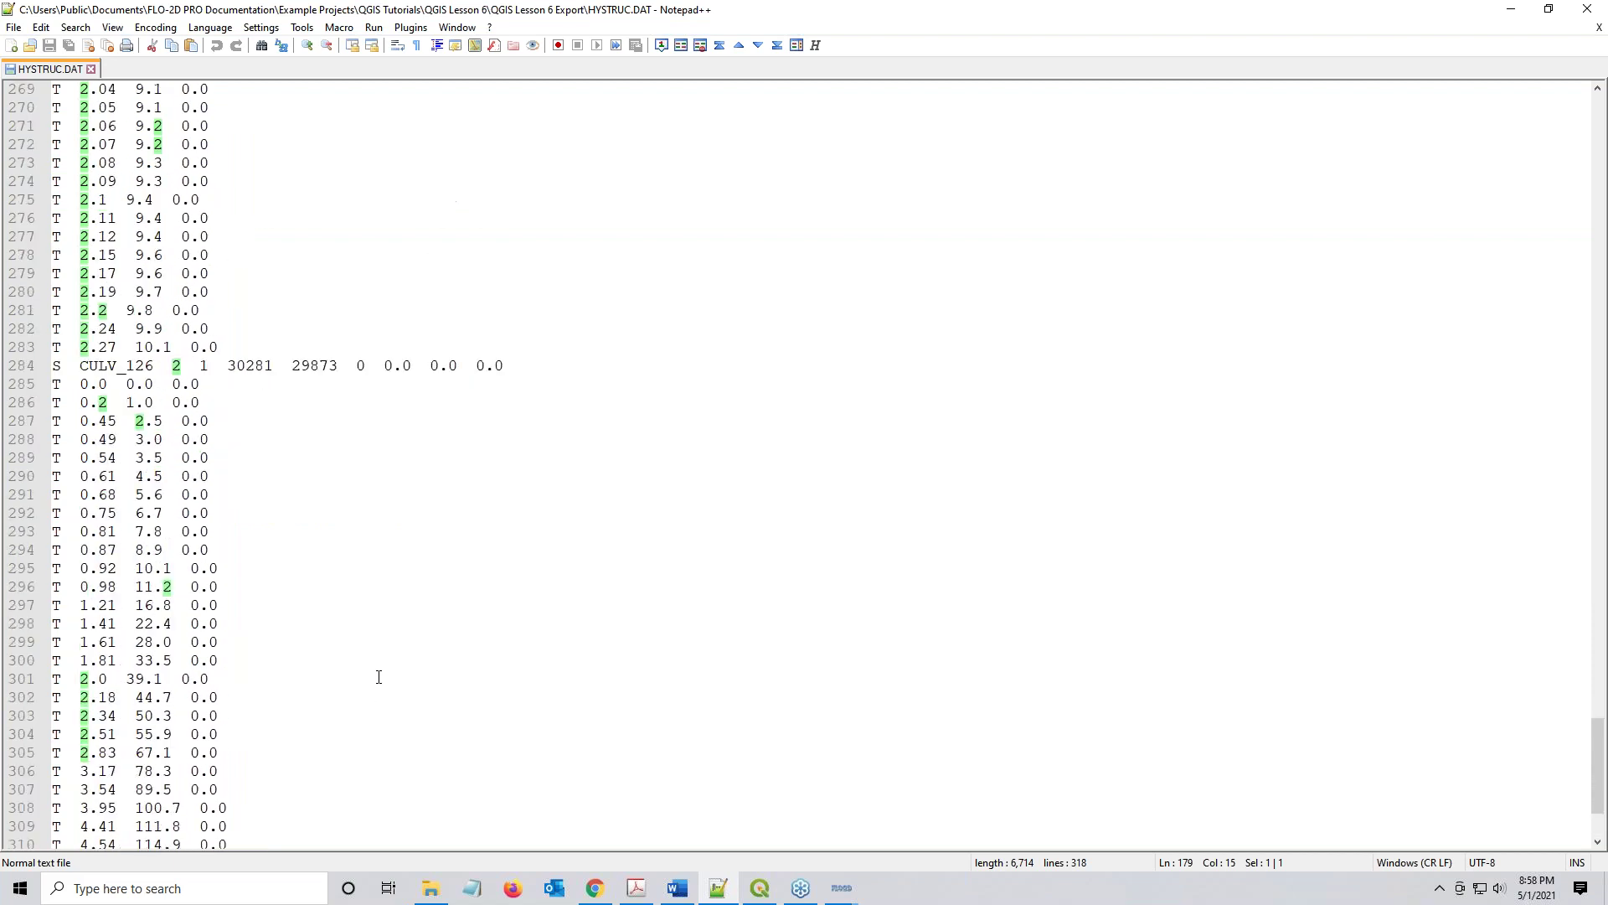
{"action": "scroll", "coordinate": [377, 671], "scroll_direction": "down", "scroll_amount": 5}
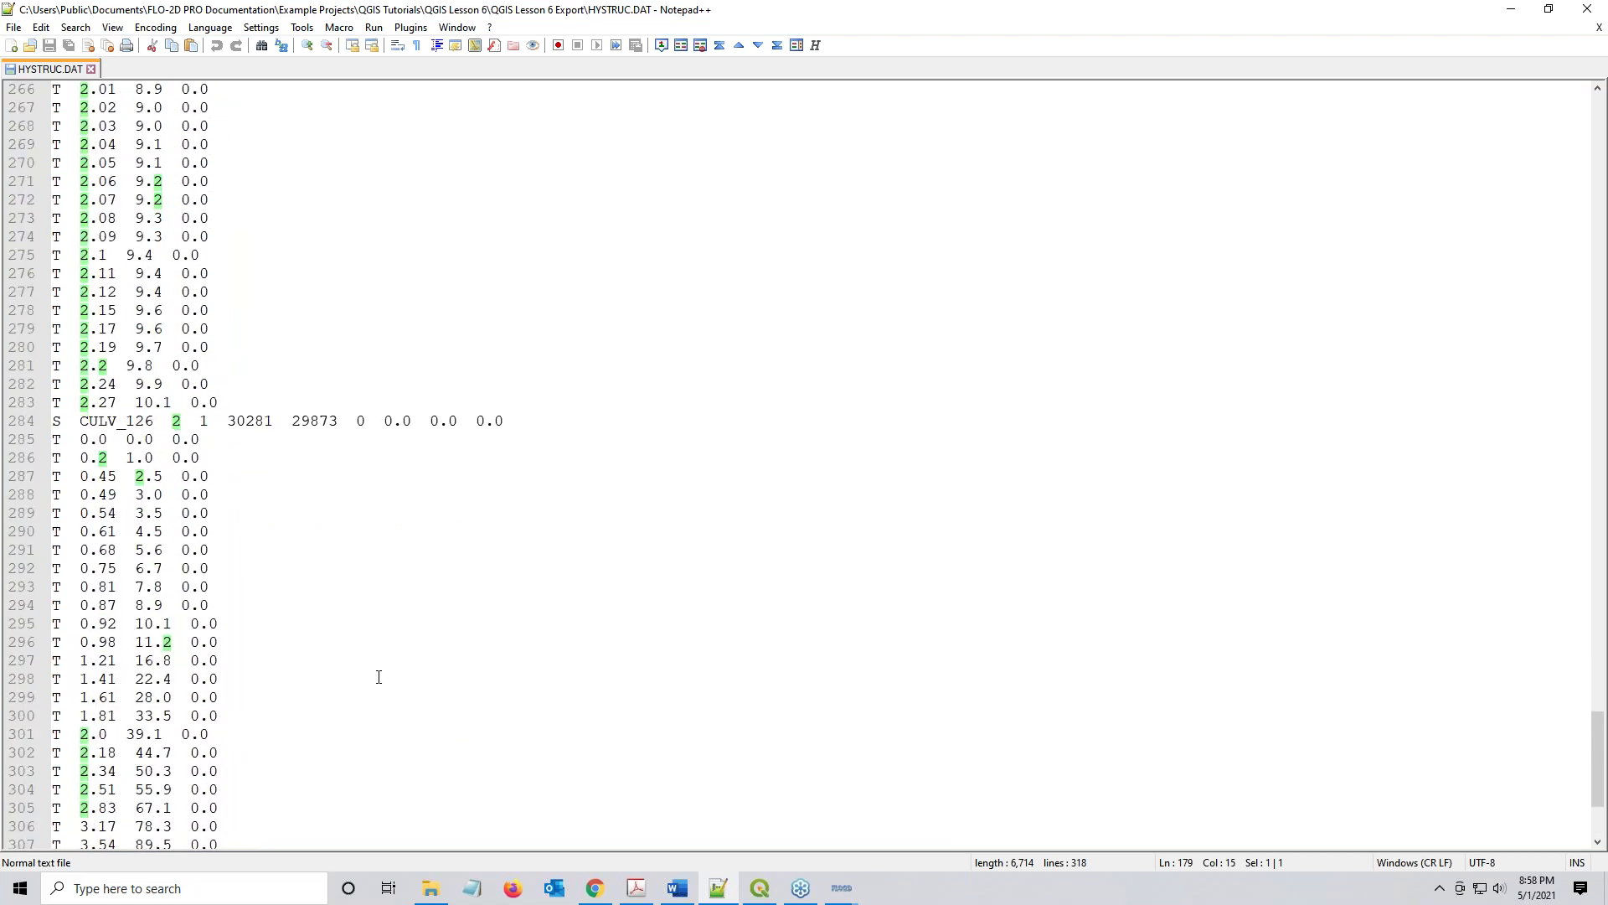
{"action": "scroll", "coordinate": [179, 718], "scroll_direction": "down", "scroll_amount": 4}
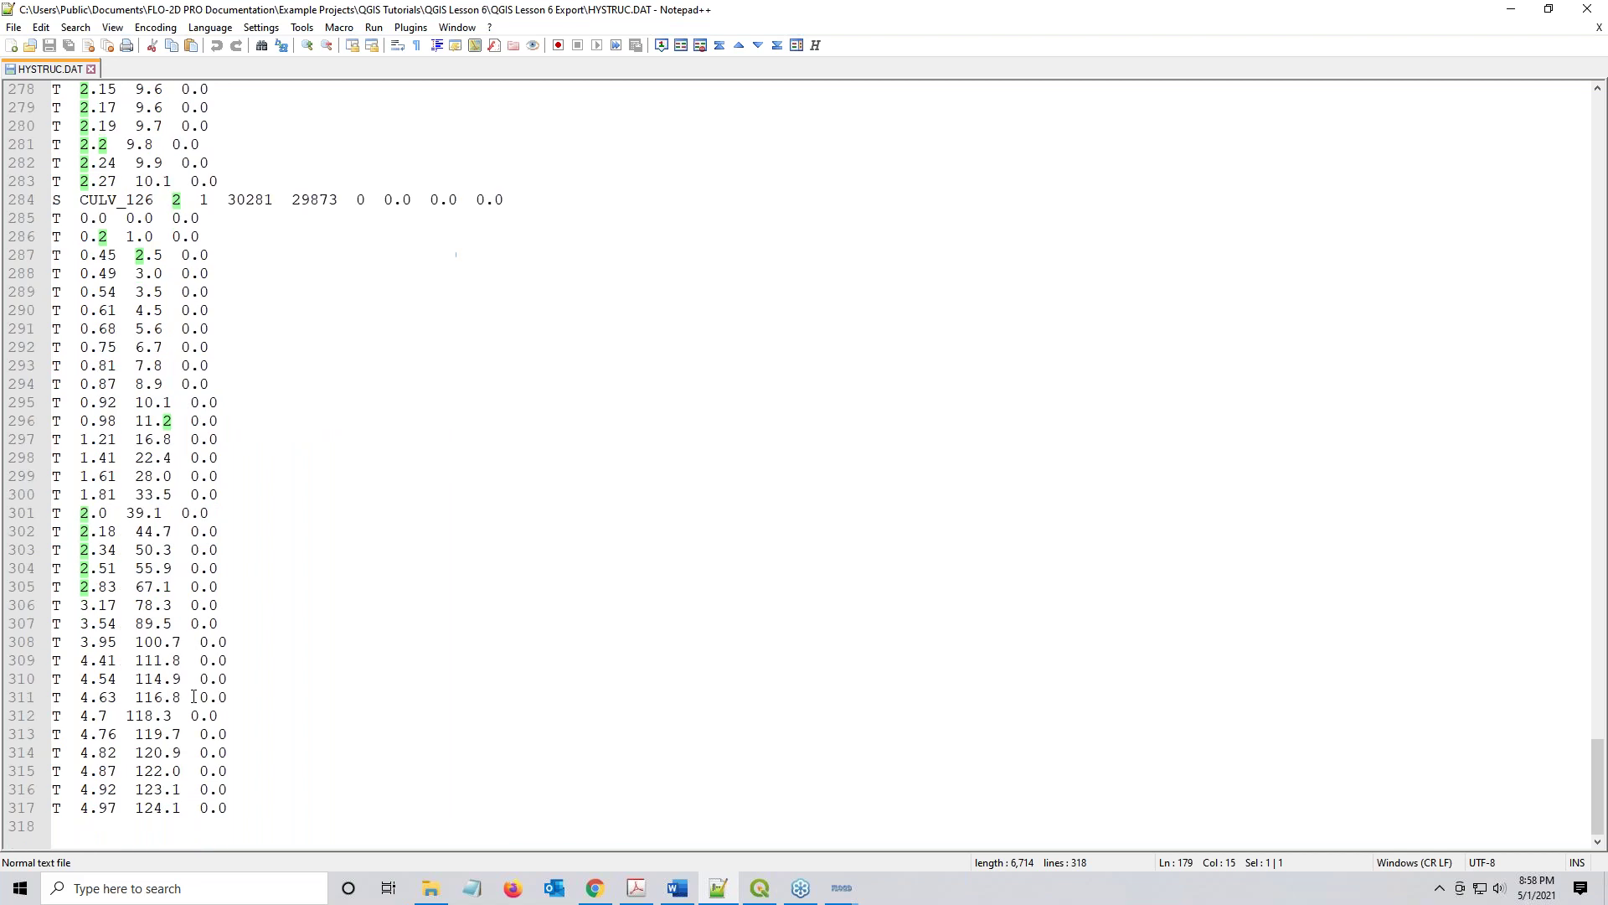
{"action": "scroll", "coordinate": [293, 675], "scroll_direction": "up", "scroll_amount": 14}
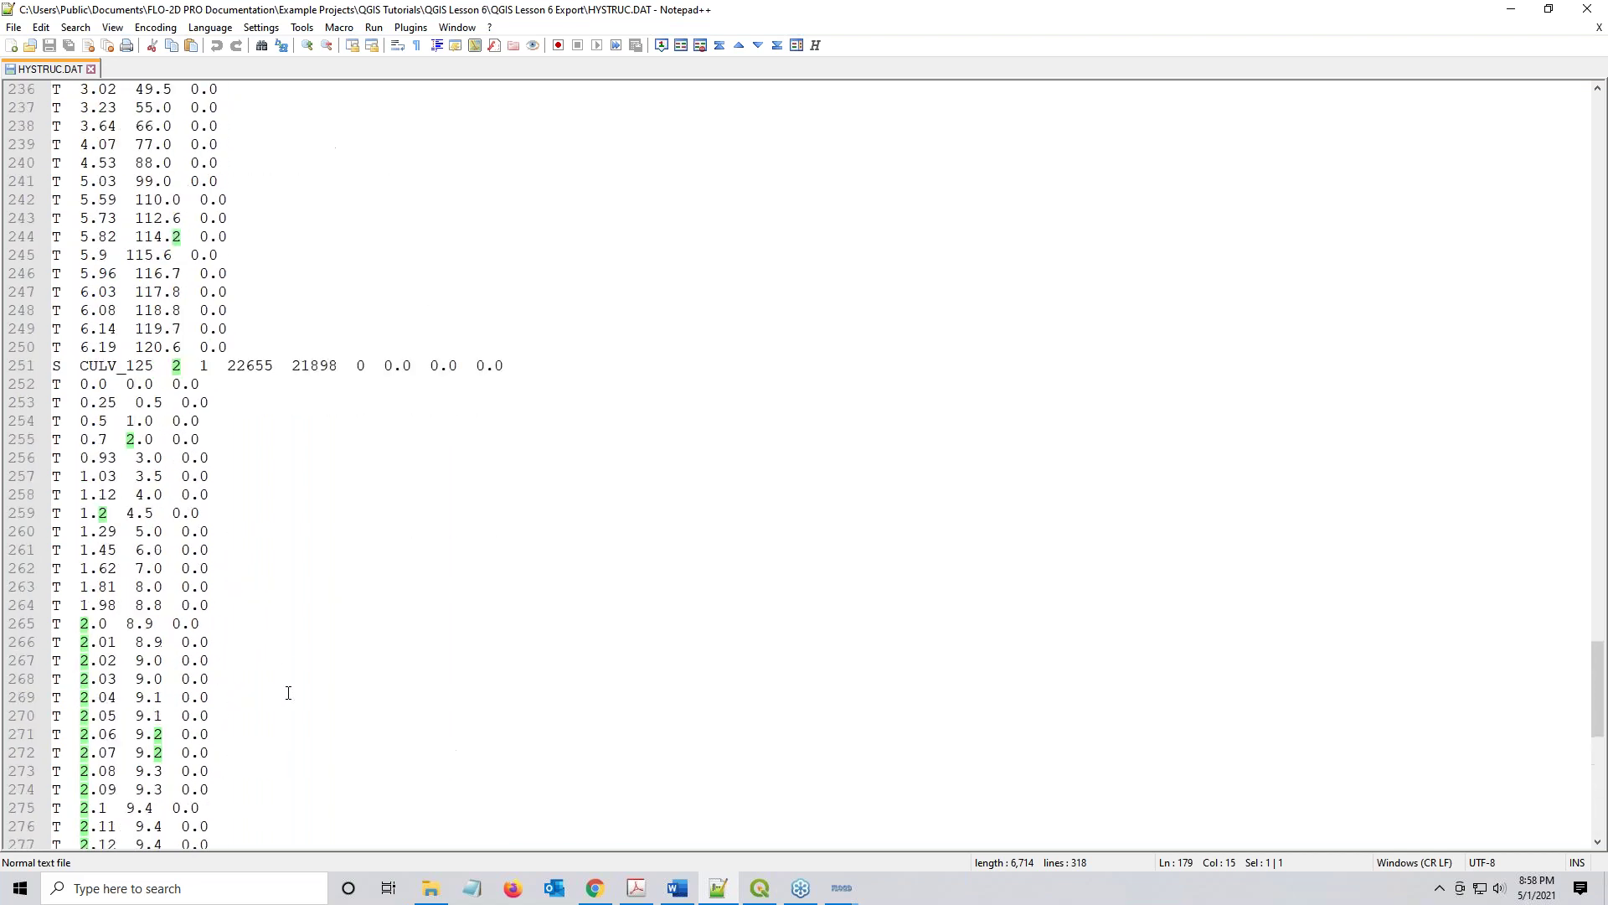
{"action": "scroll", "coordinate": [288, 692], "scroll_direction": "up", "scroll_amount": 3}
{"action": "scroll", "coordinate": [288, 692], "scroll_direction": "up", "scroll_amount": 6}
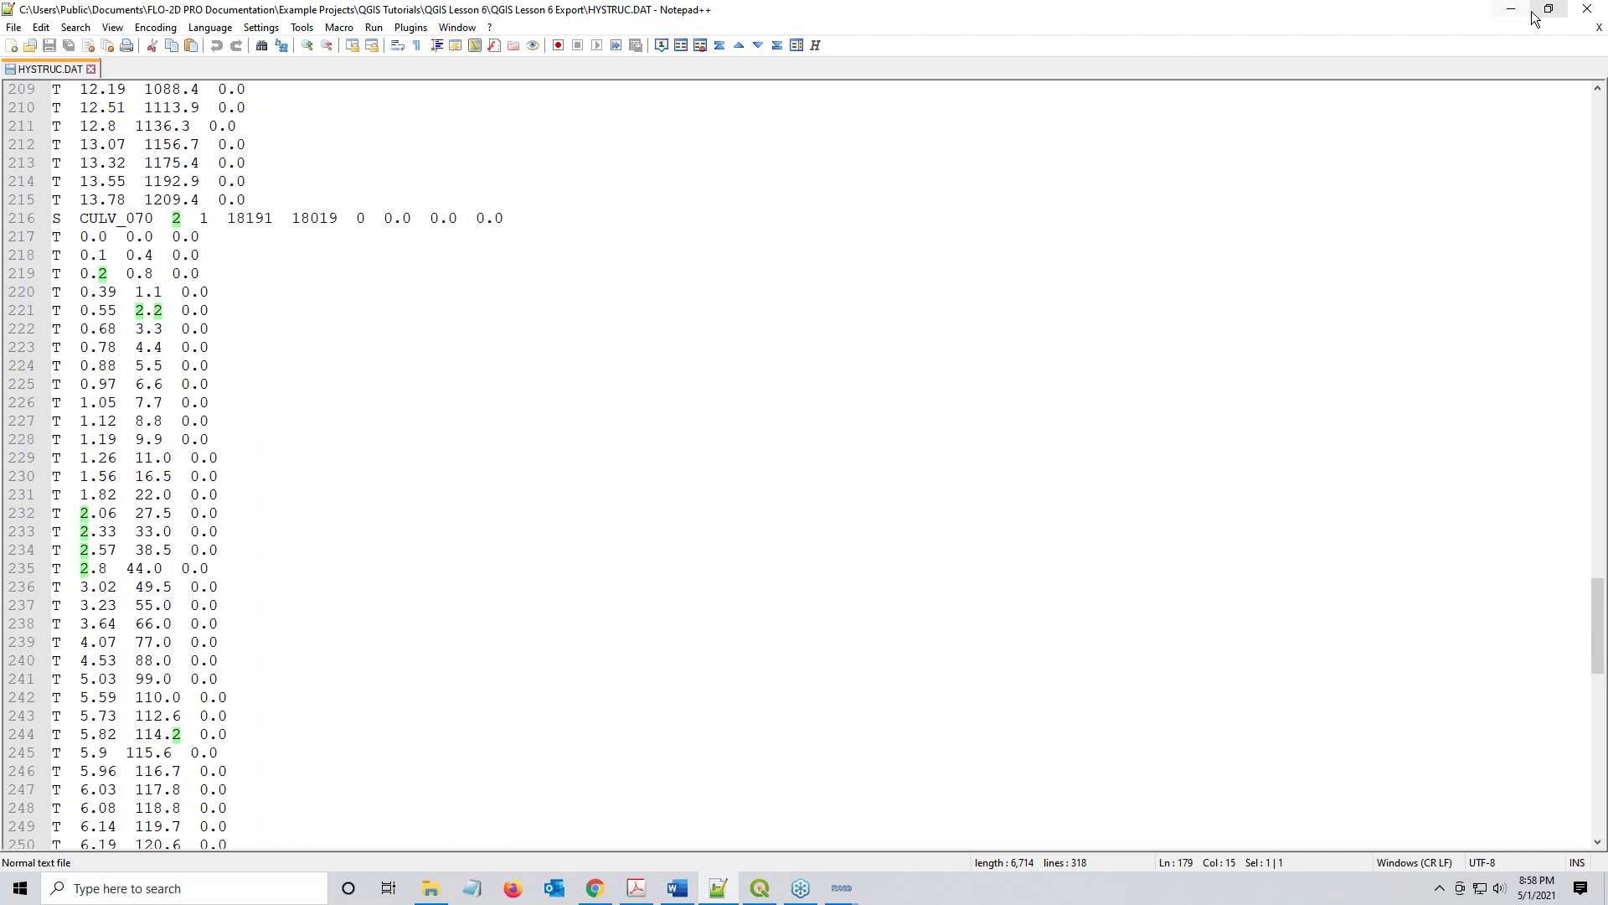
Close Notepad++ and return to the QGIS Lesson 6 folder in File Explorer
{"action": "left_click", "coordinate": [1585, 12]}
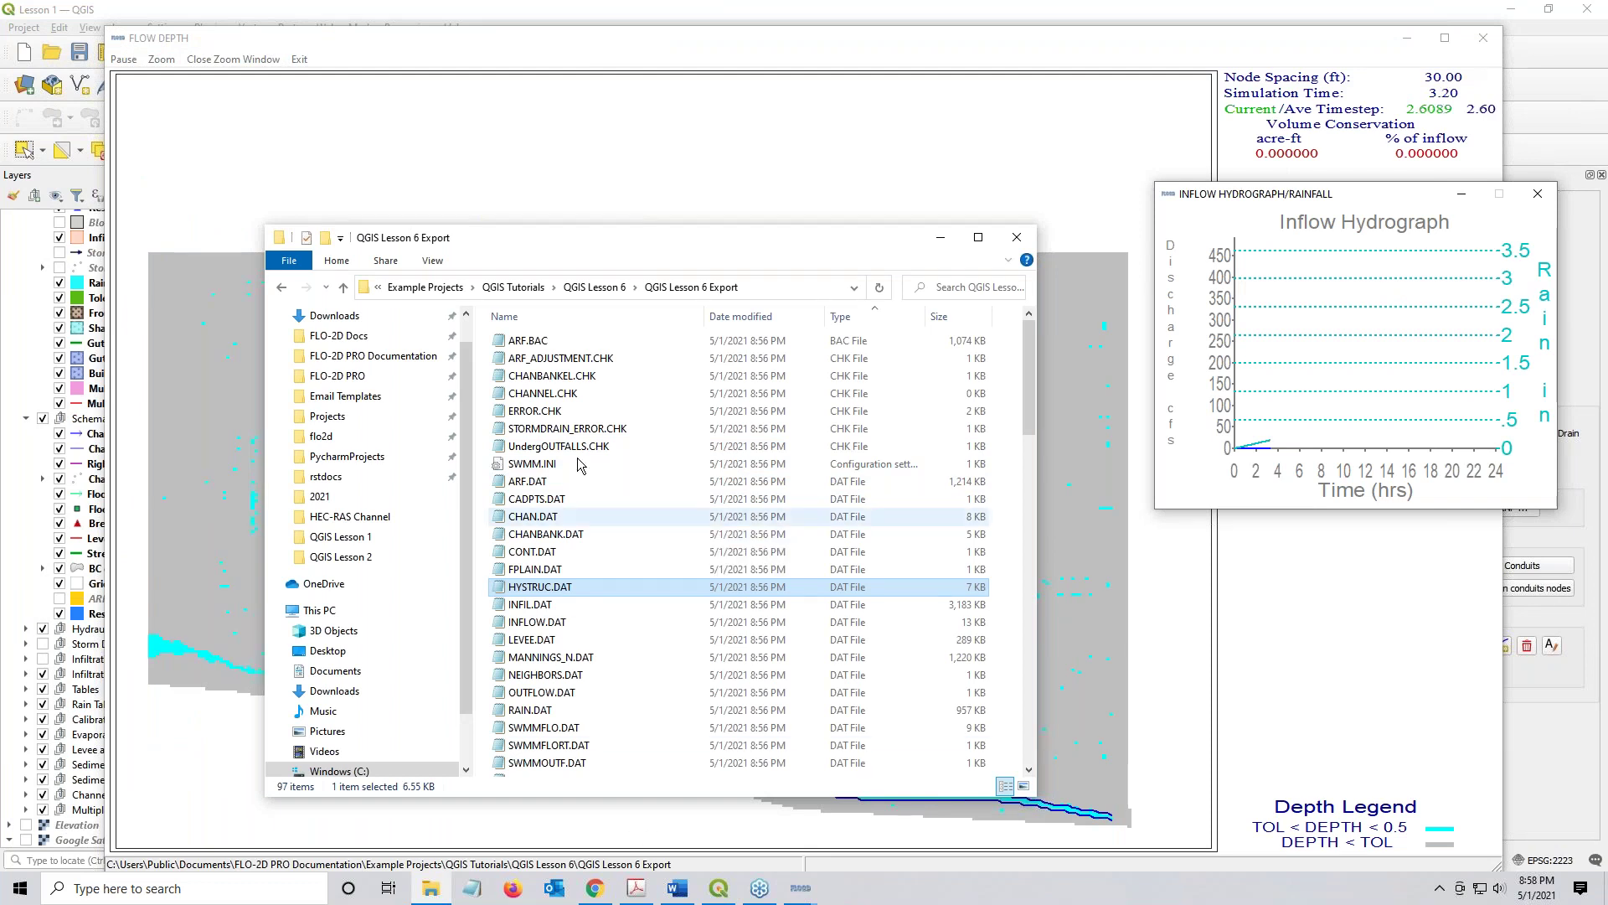
{"action": "left_click", "coordinate": [616, 286]}
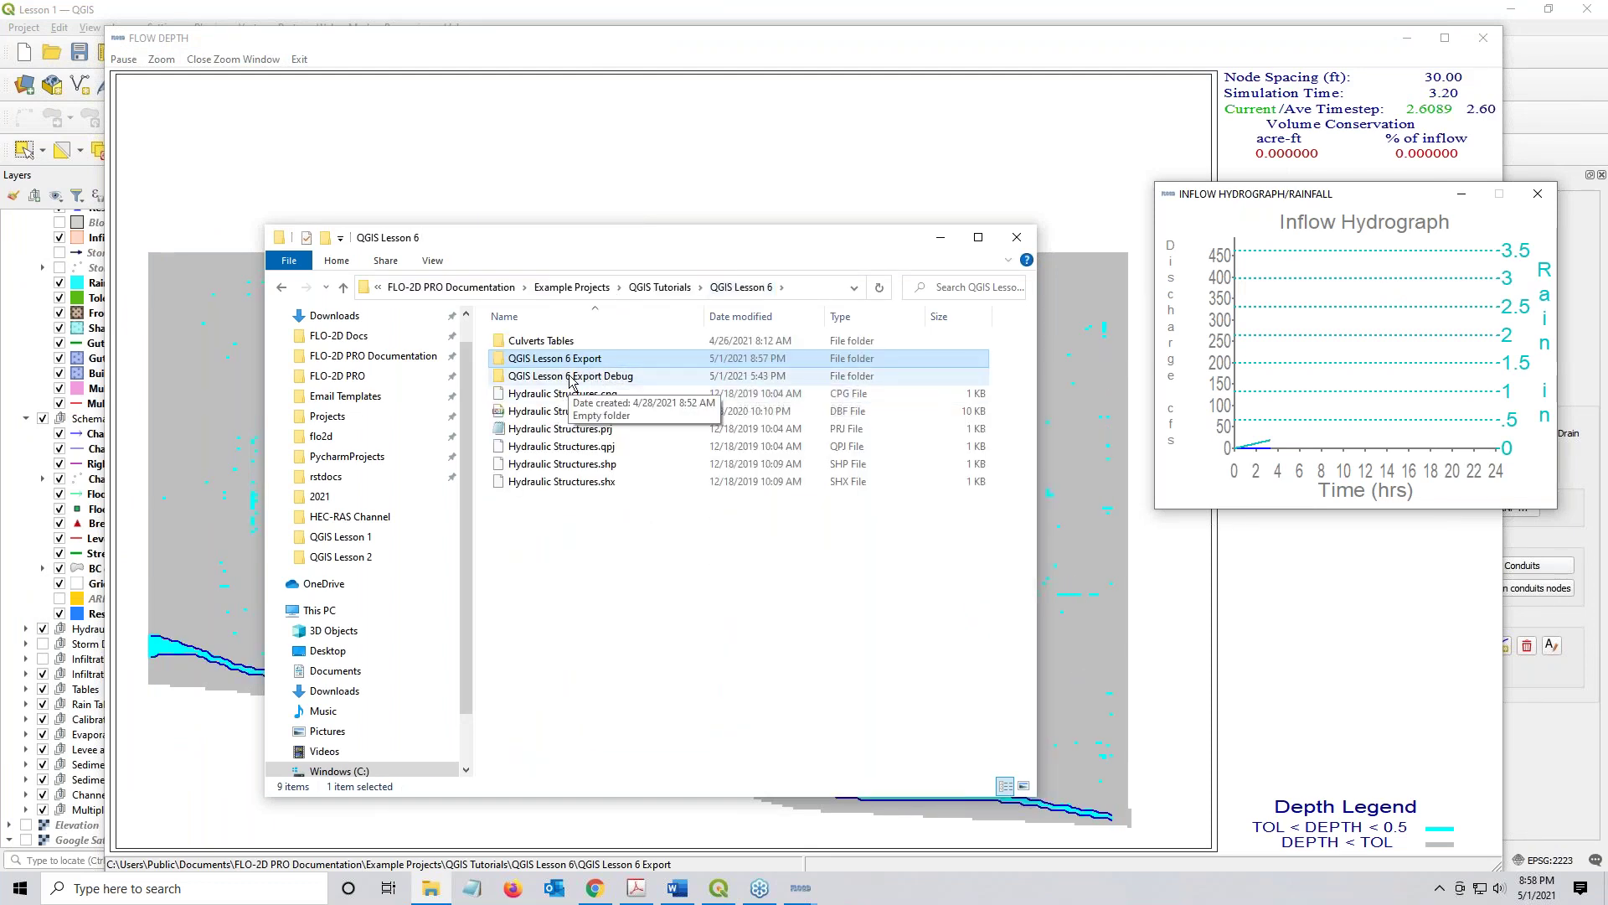
{"action": "left_click", "coordinate": [570, 375]}
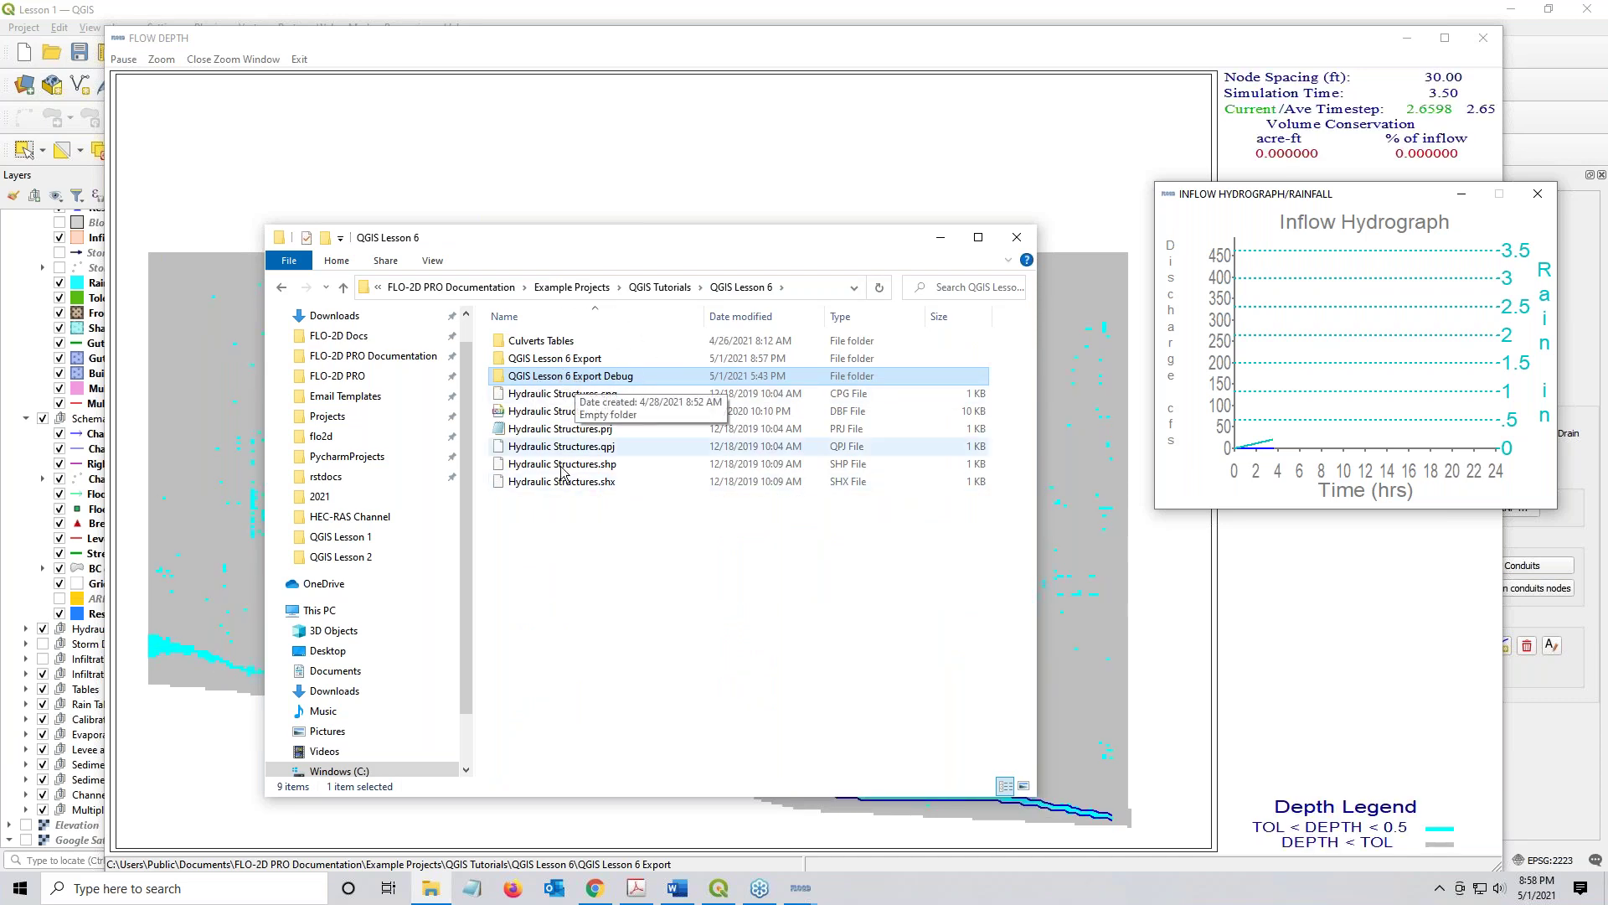
Minimize File Explorer, the Inflow Hydrograph and the FLOW DEPTH windows
{"action": "left_click", "coordinate": [940, 244]}
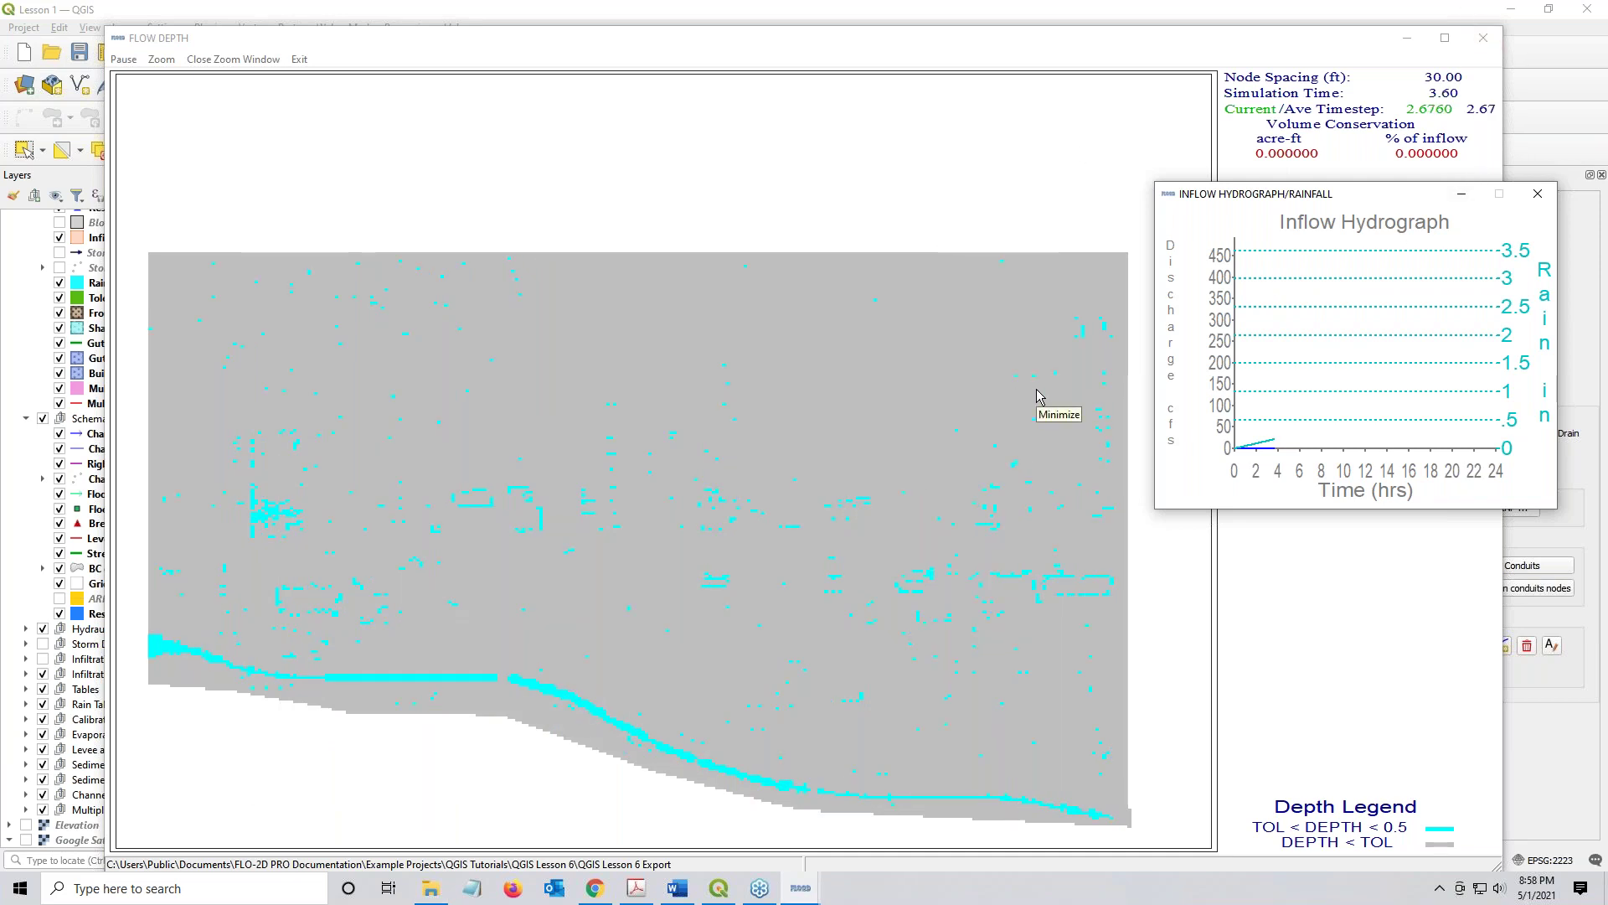
{"action": "left_click", "coordinate": [1461, 197]}
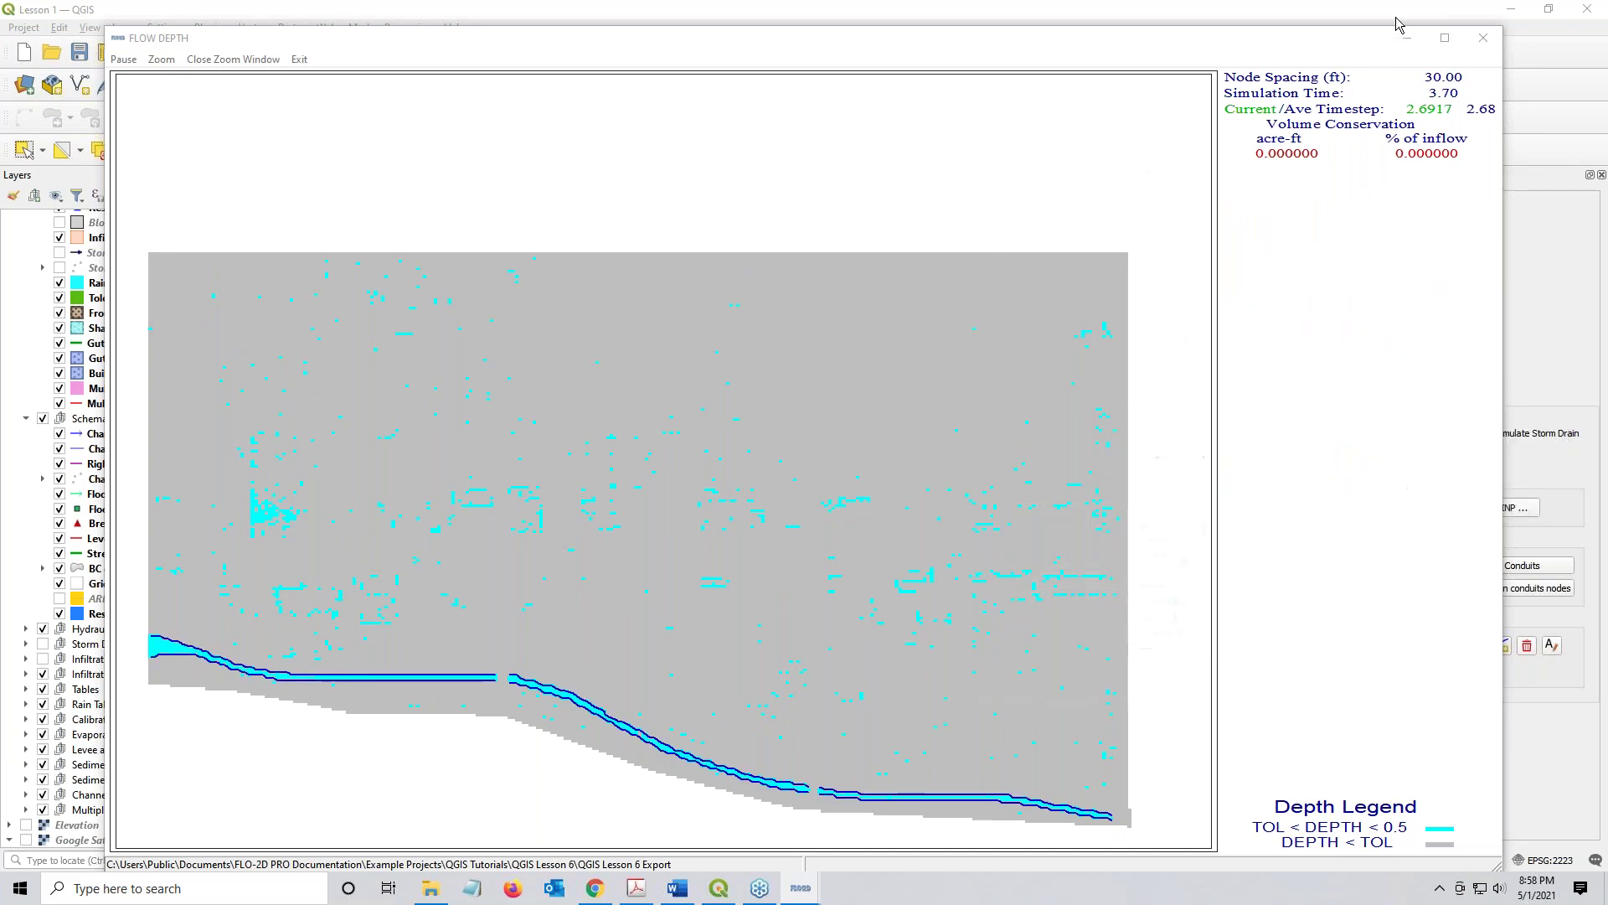
{"action": "left_click", "coordinate": [800, 888]}
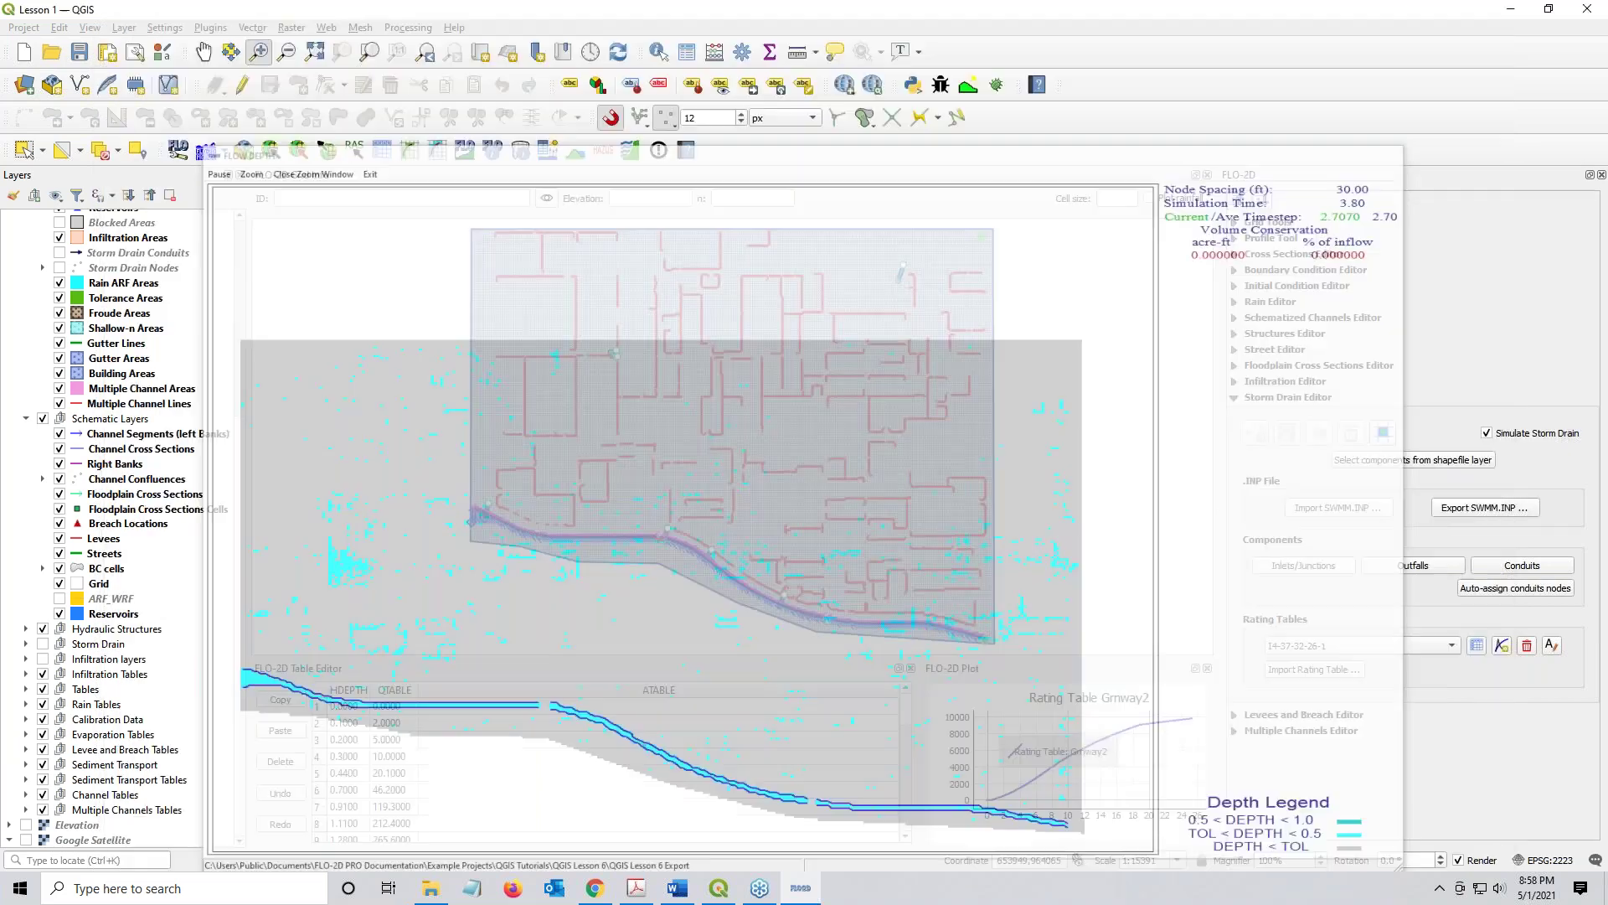